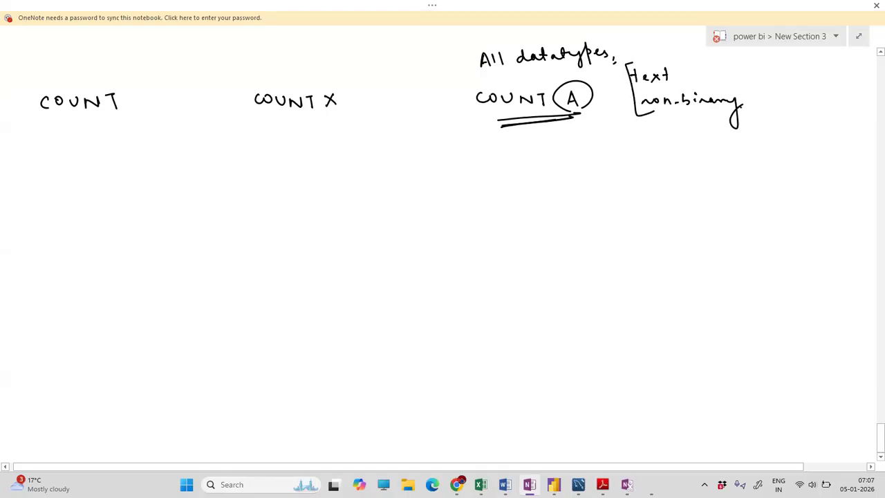
# - Double-underline the COUNT heading and write "non-blank values" above it, underlining "values"
pyautogui.moveTo(43, 128)
pyautogui.mouseDown()
pyautogui.moveTo(122, 122)
pyautogui.moveTo(114, 128)
pyautogui.mouseUp()
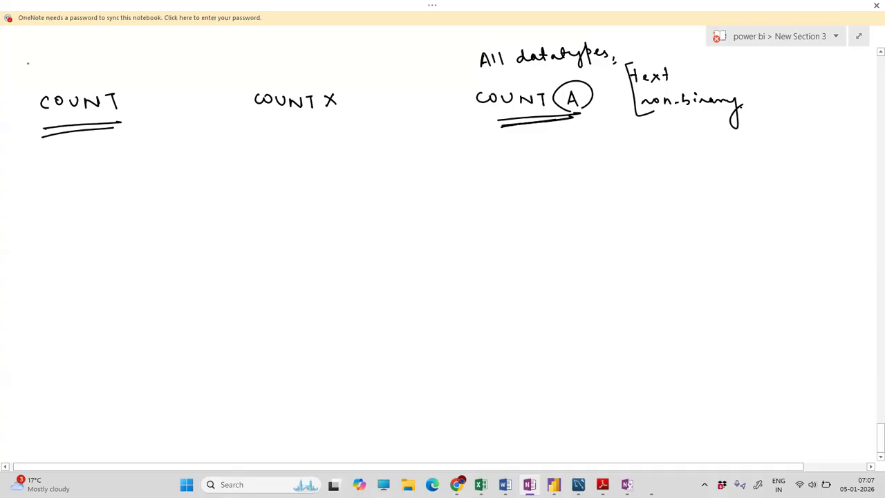
pyautogui.moveTo(28, 59)
pyautogui.mouseDown()
pyautogui.moveTo(30, 74)
pyautogui.moveTo(31, 66)
pyautogui.moveTo(78, 61)
pyautogui.moveTo(103, 68)
pyautogui.mouseUp()
pyautogui.moveTo(44, 79); pyautogui.dragTo(97, 77)
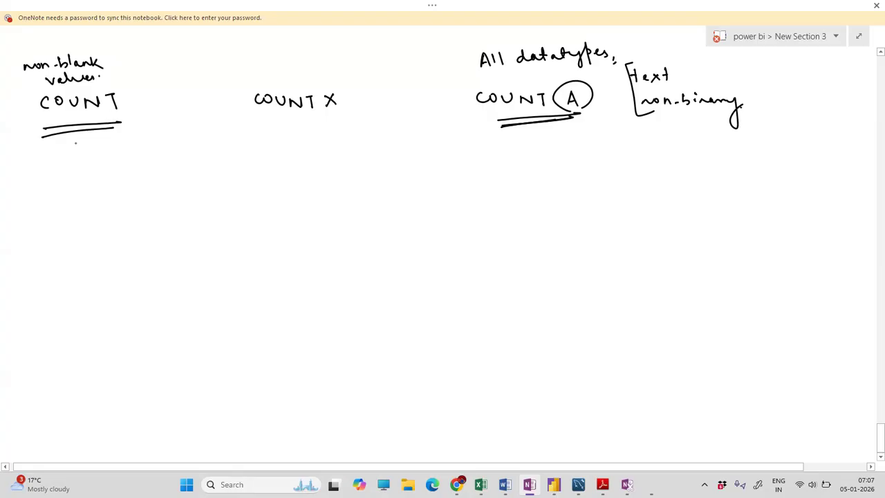
pyautogui.moveTo(45, 88); pyautogui.dragTo(90, 79)
# - Handwrite "datatype" and "integer" beneath COUNT, underline both words, and reinforce the COUNT underline
pyautogui.moveTo(37, 163)
pyautogui.mouseDown()
pyautogui.moveTo(80, 154)
pyautogui.moveTo(89, 160)
pyautogui.mouseUp()
pyautogui.moveTo(87, 150)
pyautogui.mouseDown()
pyautogui.moveTo(92, 178)
pyautogui.moveTo(107, 158)
pyautogui.mouseUp()
pyautogui.moveTo(46, 185)
pyautogui.mouseDown()
pyautogui.moveTo(89, 176)
pyautogui.moveTo(60, 203)
pyautogui.mouseUp()
pyautogui.moveTo(67, 202)
pyautogui.mouseDown()
pyautogui.moveTo(80, 194)
pyautogui.moveTo(101, 217)
pyautogui.moveTo(113, 194)
pyautogui.mouseUp()
pyautogui.click(123, 195)
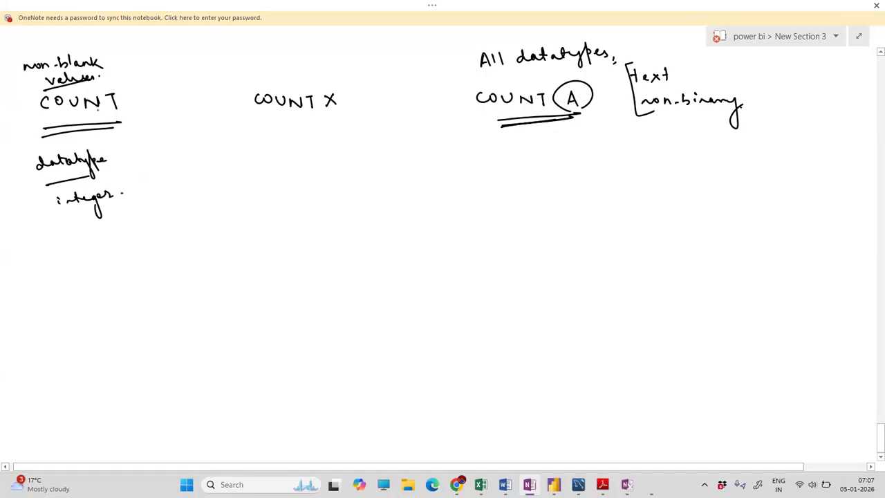
pyautogui.moveTo(48, 136); pyautogui.dragTo(113, 122)
pyautogui.moveTo(34, 222); pyautogui.dragTo(108, 212)
# - Write "row based evaluation" below the integer note and mark it with a circled X
pyautogui.moveTo(34, 245); pyautogui.dragTo(57, 247)
pyautogui.moveTo(58, 246); pyautogui.dragTo(104, 244)
pyautogui.moveTo(104, 242); pyautogui.dragTo(111, 245)
pyautogui.moveTo(114, 242); pyautogui.dragTo(117, 233)
pyautogui.click(48, 272)
pyautogui.moveTo(41, 273)
pyautogui.mouseDown()
pyautogui.moveTo(71, 274)
pyautogui.moveTo(78, 260)
pyautogui.mouseUp()
pyautogui.moveTo(77, 269); pyautogui.dragTo(101, 274)
pyautogui.click(111, 272)
pyautogui.moveTo(103, 273)
pyautogui.mouseDown()
pyautogui.moveTo(108, 258)
pyautogui.moveTo(127, 267)
pyautogui.mouseUp()
pyautogui.moveTo(136, 255)
pyautogui.mouseDown()
pyautogui.moveTo(144, 264)
pyautogui.moveTo(136, 268)
pyautogui.mouseUp()
pyautogui.moveTo(138, 251); pyautogui.dragTo(135, 253)
# - Double-underline COUNTX and write underlined Normal and Iterator headings, with SUM linked by a line to SUMX beneath them
pyautogui.moveTo(260, 122); pyautogui.dragTo(331, 118)
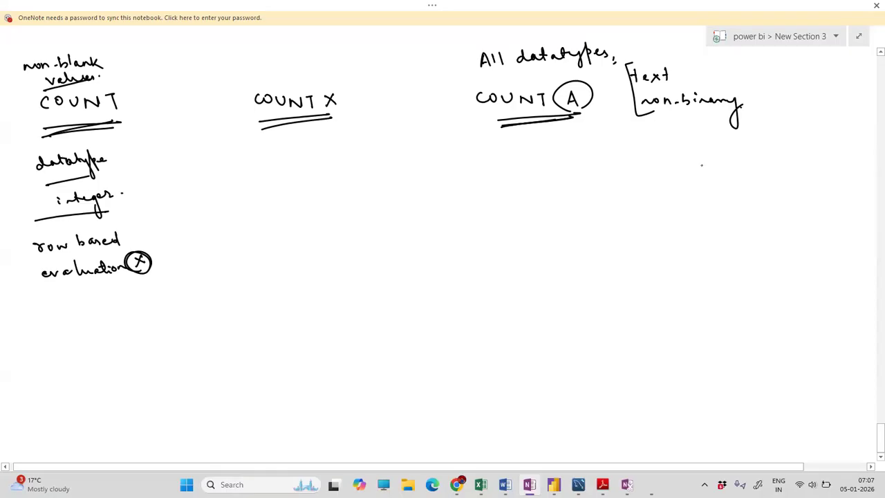
pyautogui.moveTo(628, 178); pyautogui.dragTo(792, 167)
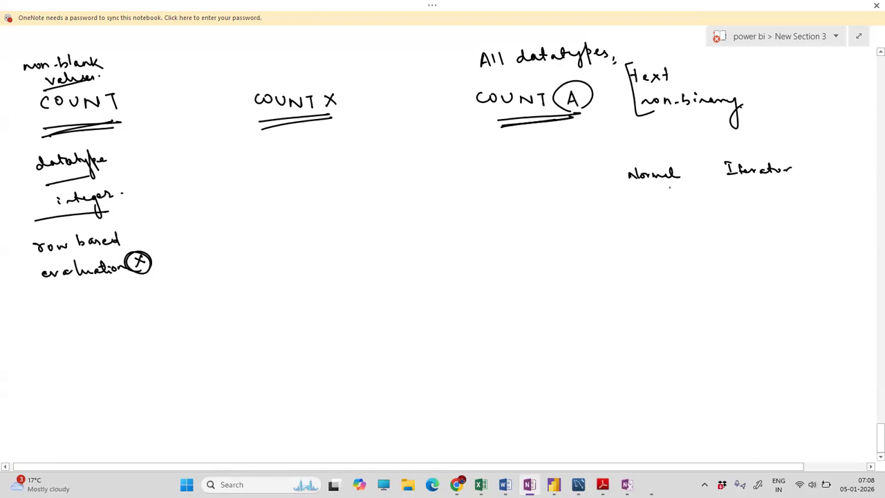
pyautogui.moveTo(633, 191); pyautogui.dragTo(791, 176)
pyautogui.moveTo(650, 202)
pyautogui.mouseDown()
pyautogui.moveTo(641, 209)
pyautogui.moveTo(672, 210)
pyautogui.mouseUp()
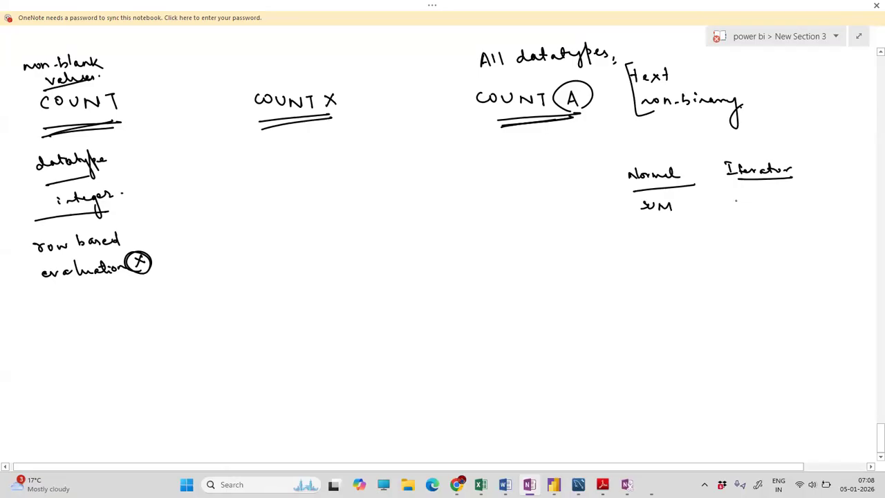
pyautogui.moveTo(698, 205)
pyautogui.mouseDown()
pyautogui.moveTo(771, 197)
pyautogui.moveTo(788, 204)
pyautogui.mouseUp()
pyautogui.moveTo(797, 197)
pyautogui.mouseDown()
pyautogui.moveTo(804, 204)
pyautogui.moveTo(795, 205)
pyautogui.mouseUp()
# - Under SUM, write "column" with an arrow down to "aggregate", then a curved arrow leading to Quantity and Price column headings
pyautogui.moveTo(629, 238); pyautogui.dragTo(673, 242)
pyautogui.moveTo(603, 250)
pyautogui.mouseDown()
pyautogui.moveTo(674, 248)
pyautogui.moveTo(640, 304)
pyautogui.moveTo(666, 301)
pyautogui.moveTo(667, 315)
pyautogui.moveTo(692, 301)
pyautogui.mouseUp()
pyautogui.moveTo(625, 312); pyautogui.dragTo(685, 313)
pyautogui.moveTo(626, 219)
pyautogui.mouseDown()
pyautogui.moveTo(616, 333)
pyautogui.moveTo(644, 343)
pyautogui.moveTo(673, 334)
pyautogui.moveTo(694, 353)
pyautogui.moveTo(741, 339)
pyautogui.mouseUp()
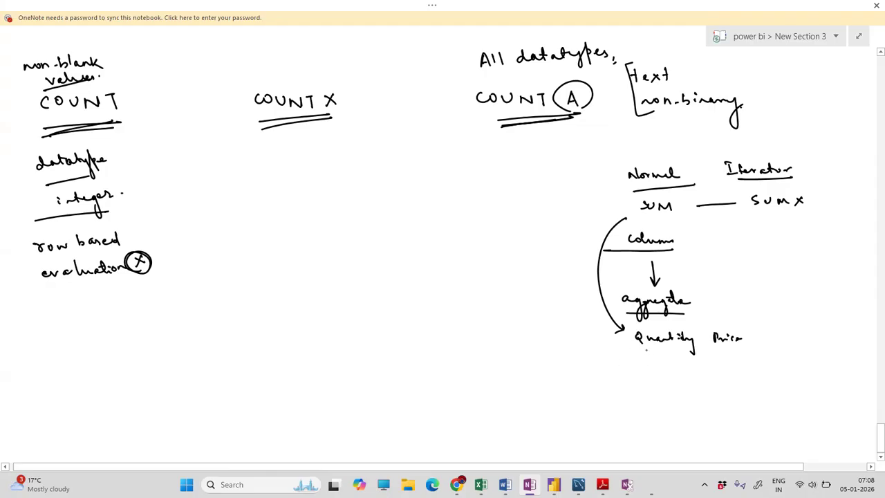
# - Fill Quantity with 1 to 5 totalling 15, and Price, labelled Sum, with 2 to 6 and a circled "xx" total
pyautogui.moveTo(630, 349)
pyautogui.mouseDown()
pyautogui.moveTo(697, 349)
pyautogui.moveTo(665, 360)
pyautogui.moveTo(666, 386)
pyautogui.mouseUp()
pyautogui.moveTo(661, 393); pyautogui.dragTo(666, 412)
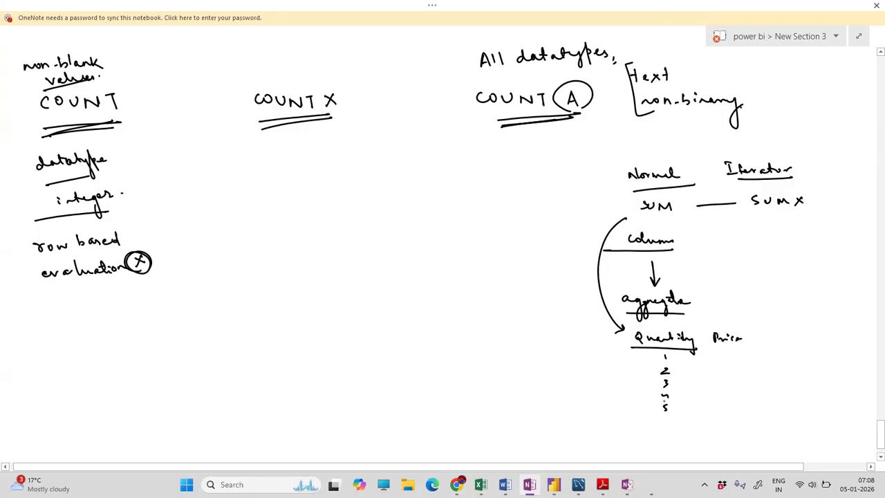
pyautogui.moveTo(652, 423)
pyautogui.mouseDown()
pyautogui.moveTo(689, 421)
pyautogui.moveTo(669, 441)
pyautogui.mouseUp()
pyautogui.moveTo(725, 356); pyautogui.dragTo(729, 406)
pyautogui.moveTo(732, 412); pyautogui.dragTo(726, 418)
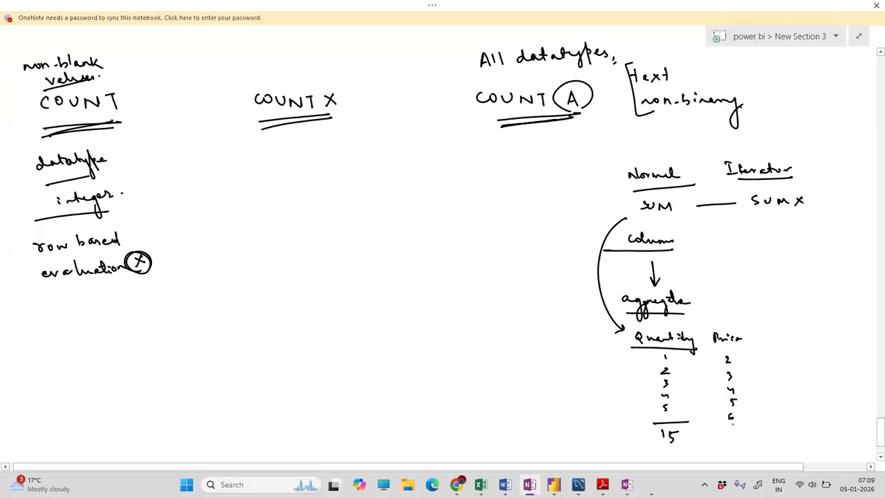
pyautogui.moveTo(718, 426); pyautogui.dragTo(740, 426)
pyautogui.moveTo(721, 307)
pyautogui.mouseDown()
pyautogui.moveTo(712, 317)
pyautogui.moveTo(732, 325)
pyautogui.mouseUp()
pyautogui.moveTo(728, 435)
pyautogui.mouseDown()
pyautogui.moveTo(742, 442)
pyautogui.moveTo(731, 429)
pyautogui.mouseUp()
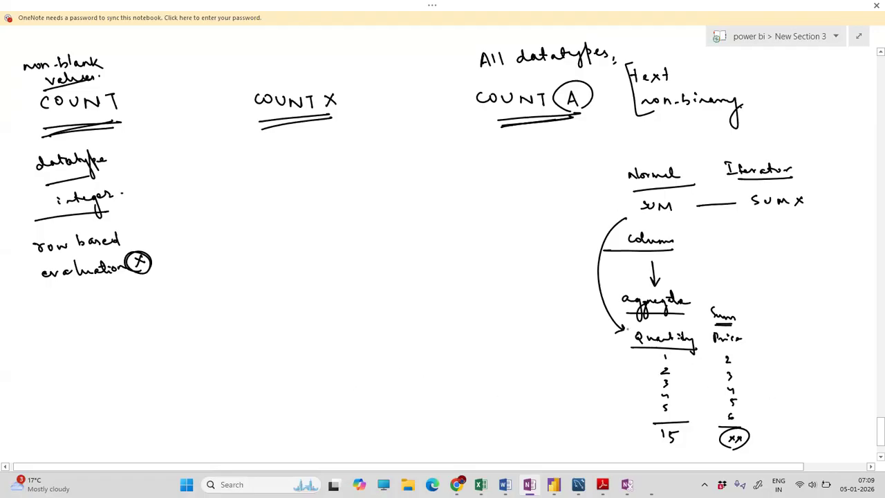
# - Draw a heavy box around the whole Quantity column, including its total, and retrace its first value
pyautogui.moveTo(626, 425)
pyautogui.mouseDown()
pyautogui.moveTo(626, 322)
pyautogui.moveTo(700, 319)
pyautogui.moveTo(711, 442)
pyautogui.moveTo(628, 453)
pyautogui.mouseUp()
pyautogui.moveTo(626, 420)
pyautogui.mouseDown()
pyautogui.moveTo(644, 453)
pyautogui.moveTo(673, 451)
pyautogui.mouseUp()
pyautogui.moveTo(627, 320); pyautogui.dragTo(627, 451)
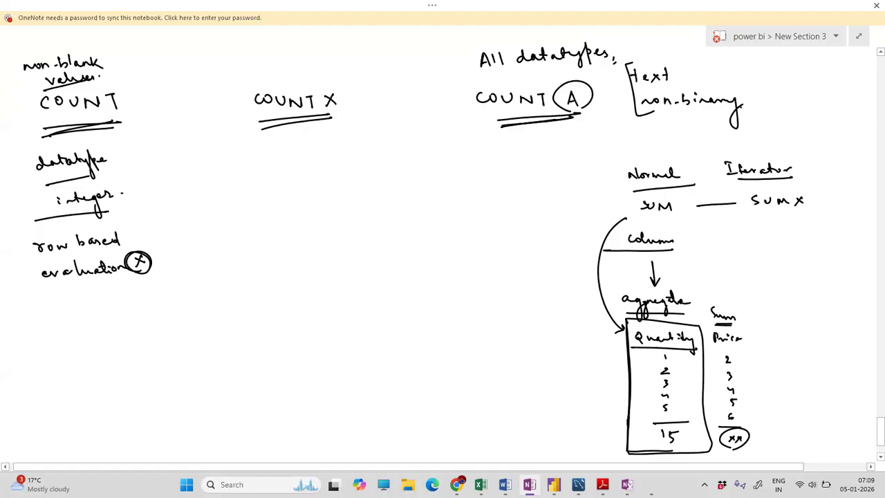
pyautogui.moveTo(627, 322)
pyautogui.mouseDown()
pyautogui.moveTo(702, 320)
pyautogui.moveTo(699, 451)
pyautogui.moveTo(706, 414)
pyautogui.mouseUp()
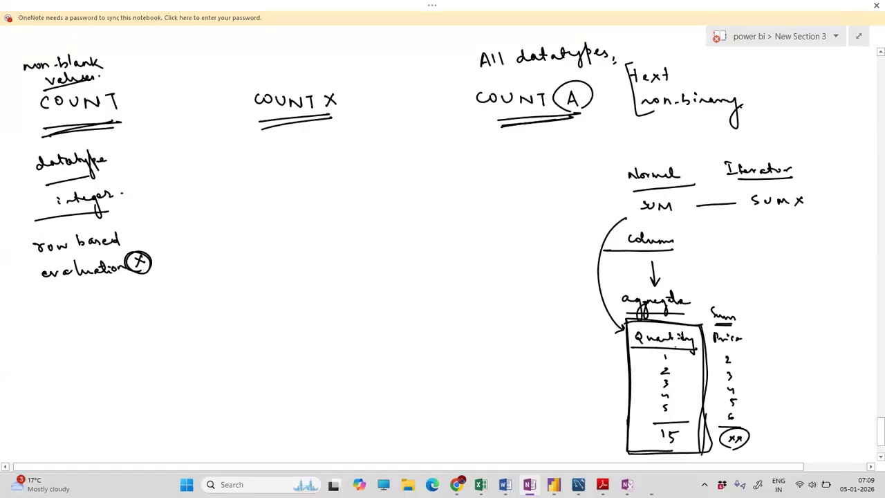
pyautogui.click(710, 338)
pyautogui.moveTo(664, 352); pyautogui.dragTo(665, 361)
# - Write the formula SUMX(table, quantity * Price) below the SUMX label
pyautogui.moveTo(739, 232)
pyautogui.mouseDown()
pyautogui.moveTo(754, 242)
pyautogui.moveTo(774, 237)
pyautogui.moveTo(745, 264)
pyautogui.moveTo(791, 257)
pyautogui.mouseUp()
pyautogui.moveTo(798, 263)
pyautogui.mouseDown()
pyautogui.moveTo(782, 284)
pyautogui.moveTo(807, 287)
pyautogui.moveTo(806, 301)
pyautogui.moveTo(822, 288)
pyautogui.mouseUp()
pyautogui.moveTo(821, 281)
pyautogui.mouseDown()
pyautogui.moveTo(814, 290)
pyautogui.moveTo(836, 279)
pyautogui.moveTo(857, 283)
pyautogui.moveTo(823, 284)
pyautogui.moveTo(859, 293)
pyautogui.mouseUp()
pyautogui.click(868, 281)
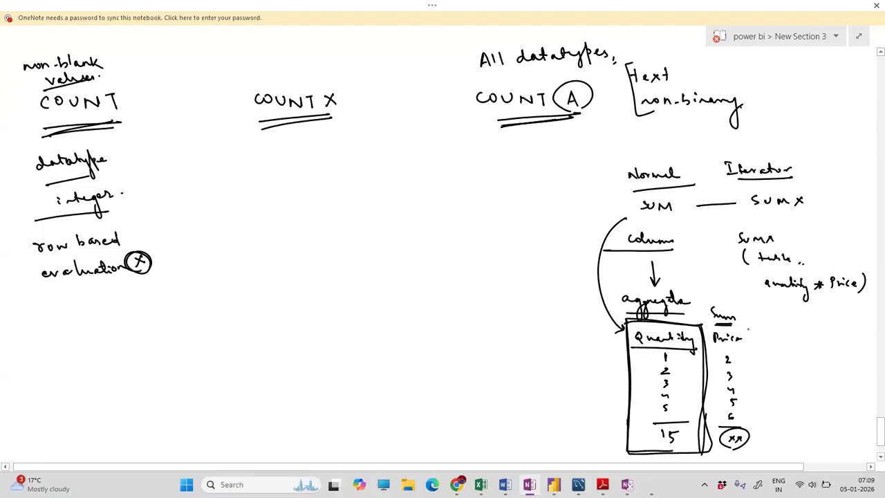
# - Link the first Quantity and Price values, list the row products 2, 6, 12, 20, 30 in a box, and add a circled YY total
pyautogui.moveTo(687, 358); pyautogui.dragTo(713, 358)
pyautogui.moveTo(815, 317)
pyautogui.mouseDown()
pyautogui.moveTo(825, 325)
pyautogui.moveTo(821, 367)
pyautogui.mouseUp()
pyautogui.moveTo(825, 363)
pyautogui.mouseDown()
pyautogui.moveTo(838, 372)
pyautogui.moveTo(830, 394)
pyautogui.mouseUp()
pyautogui.moveTo(836, 389)
pyautogui.mouseDown()
pyautogui.moveTo(823, 412)
pyautogui.moveTo(837, 402)
pyautogui.mouseUp()
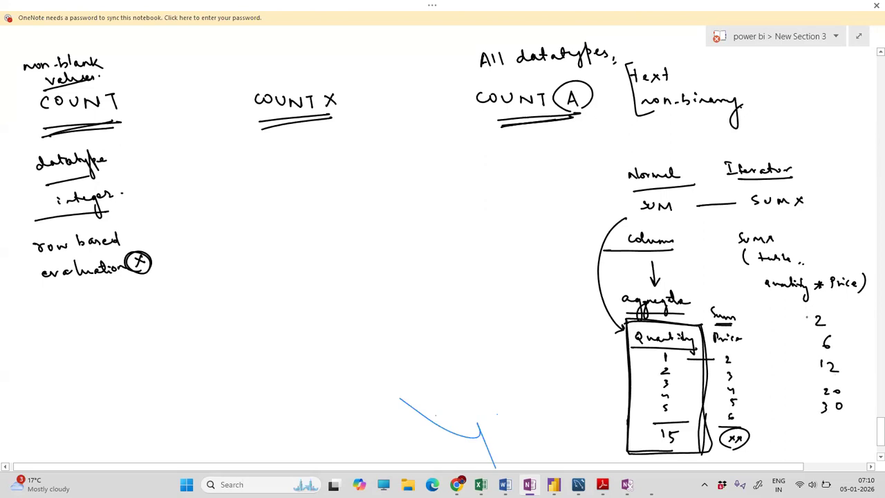
pyautogui.moveTo(803, 313); pyautogui.dragTo(806, 417)
pyautogui.moveTo(804, 312)
pyautogui.mouseDown()
pyautogui.moveTo(850, 352)
pyautogui.moveTo(847, 418)
pyautogui.moveTo(806, 420)
pyautogui.moveTo(874, 425)
pyautogui.moveTo(833, 434)
pyautogui.moveTo(831, 454)
pyautogui.mouseUp()
pyautogui.moveTo(837, 443)
pyautogui.mouseDown()
pyautogui.moveTo(841, 456)
pyautogui.moveTo(831, 435)
pyautogui.mouseUp()
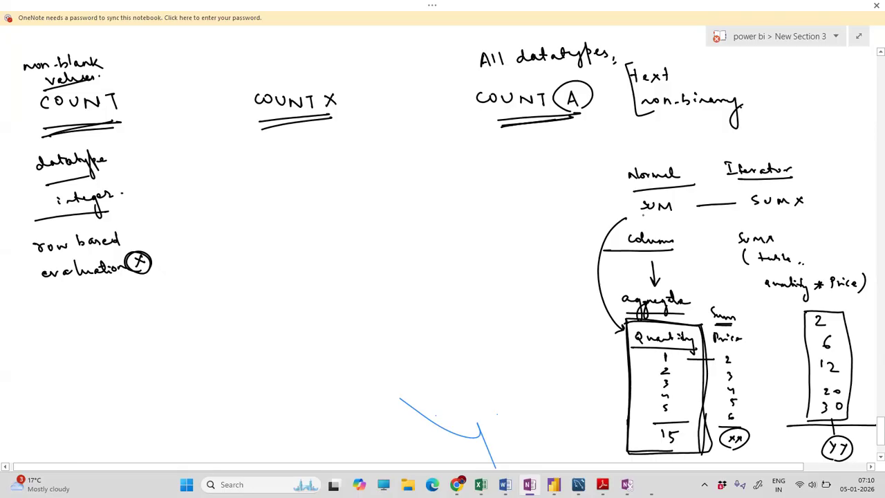
# - Thicken the Quantity box, number its first rows i), ii), iii), and join the remaining Quantity values to their Price values
pyautogui.moveTo(623, 323)
pyautogui.mouseDown()
pyautogui.moveTo(629, 458)
pyautogui.moveTo(699, 451)
pyautogui.mouseUp()
pyautogui.moveTo(628, 324)
pyautogui.mouseDown()
pyautogui.moveTo(705, 341)
pyautogui.moveTo(702, 450)
pyautogui.mouseUp()
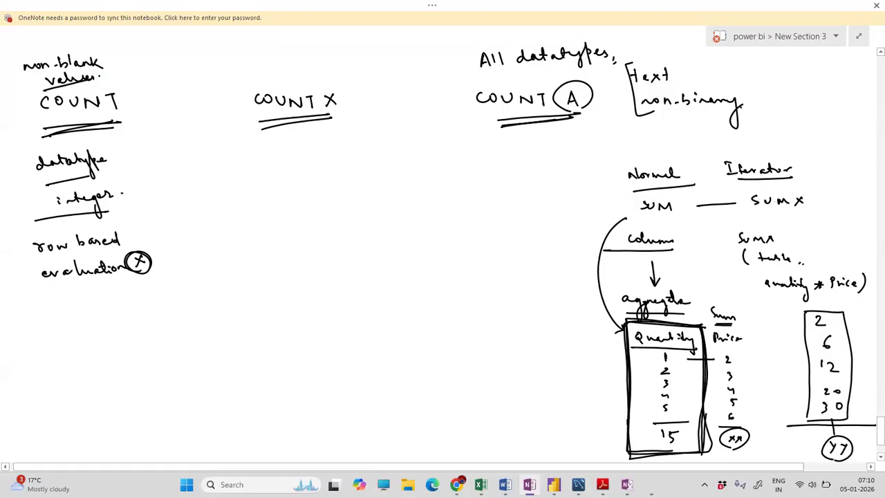
pyautogui.moveTo(595, 351); pyautogui.dragTo(595, 360)
pyautogui.moveTo(600, 349); pyautogui.dragTo(600, 379)
pyautogui.moveTo(589, 373); pyautogui.dragTo(602, 392)
pyautogui.moveTo(605, 387); pyautogui.dragTo(611, 393)
pyautogui.moveTo(689, 375)
pyautogui.mouseDown()
pyautogui.moveTo(717, 378)
pyautogui.moveTo(717, 393)
pyautogui.mouseUp()
pyautogui.moveTo(681, 404)
pyautogui.mouseDown()
pyautogui.moveTo(714, 404)
pyautogui.moveTo(712, 414)
pyautogui.mouseUp()
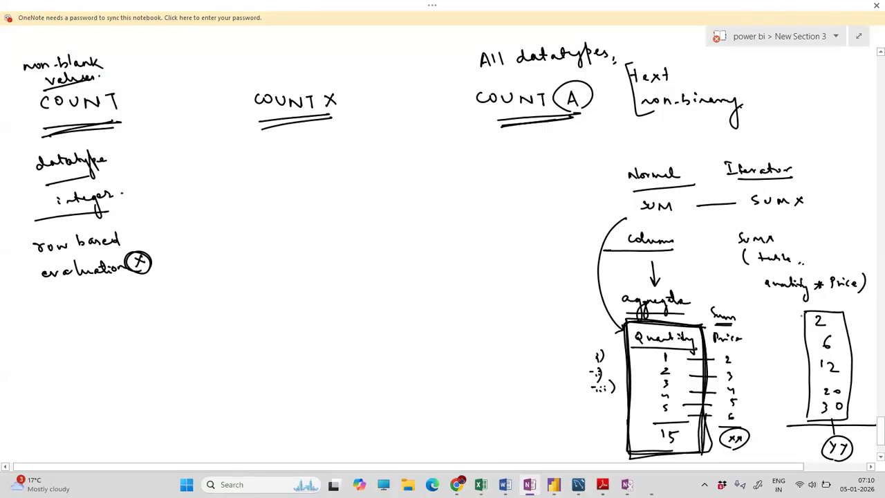
# - Emphasise the product box, SUMX and Normal, draw a divider between Normal and Iterator, and label Iterator "row based context"
pyautogui.moveTo(802, 312)
pyautogui.mouseDown()
pyautogui.moveTo(806, 418)
pyautogui.moveTo(854, 419)
pyautogui.mouseUp()
pyautogui.moveTo(802, 312); pyautogui.dragTo(846, 312)
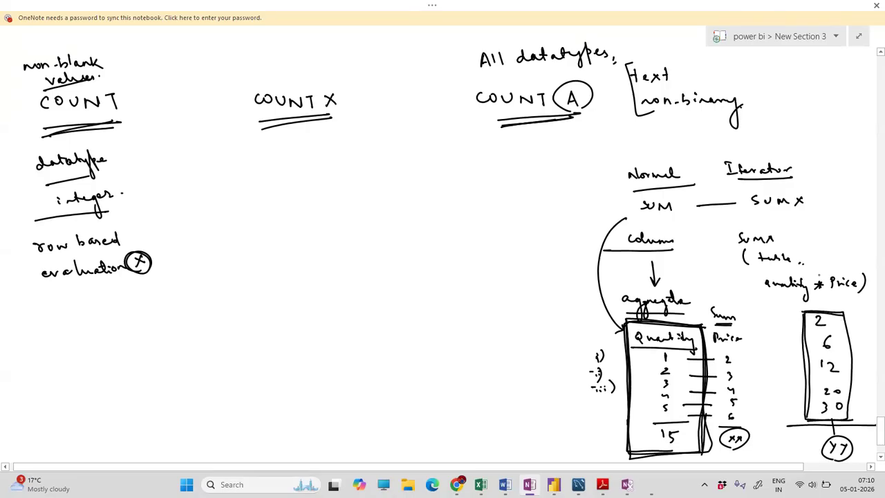
pyautogui.moveTo(751, 210); pyautogui.dragTo(787, 209)
pyautogui.moveTo(706, 150); pyautogui.dragTo(706, 211)
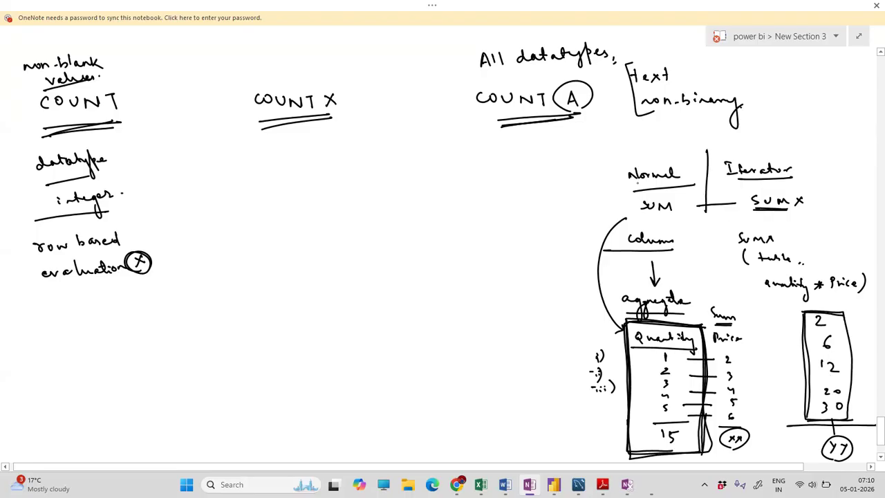
pyautogui.moveTo(626, 191); pyautogui.dragTo(681, 188)
pyautogui.moveTo(630, 332); pyautogui.dragTo(634, 440)
pyautogui.moveTo(733, 138)
pyautogui.mouseDown()
pyautogui.moveTo(788, 142)
pyautogui.moveTo(808, 132)
pyautogui.moveTo(857, 141)
pyautogui.mouseUp()
pyautogui.moveTo(855, 136); pyautogui.dragTo(861, 145)
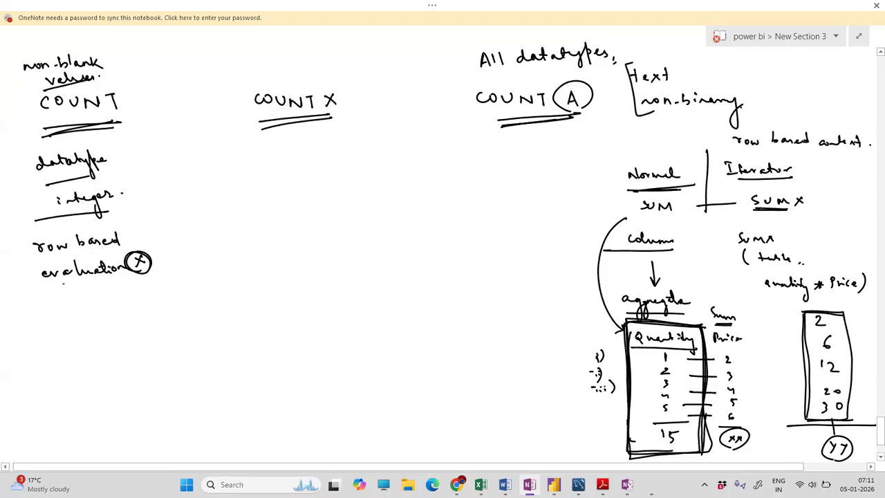
# - Double-underline "evaluation" and add a boxed "customer_id" example with a circled 100 beneath it
pyautogui.moveTo(44, 284)
pyautogui.mouseDown()
pyautogui.moveTo(122, 282)
pyautogui.moveTo(85, 289)
pyautogui.moveTo(110, 287)
pyautogui.mouseUp()
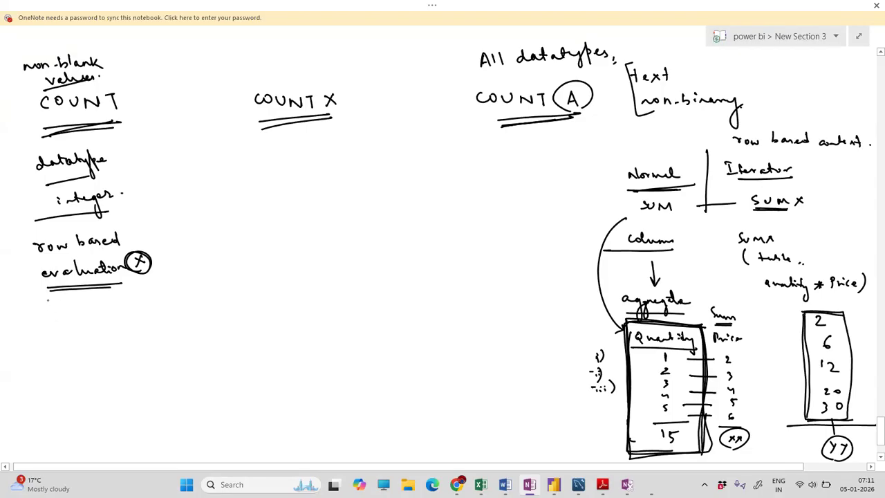
pyautogui.moveTo(43, 315); pyautogui.dragTo(135, 317)
pyautogui.moveTo(28, 329)
pyautogui.mouseDown()
pyautogui.moveTo(104, 291)
pyautogui.moveTo(130, 290)
pyautogui.moveTo(36, 344)
pyautogui.mouseUp()
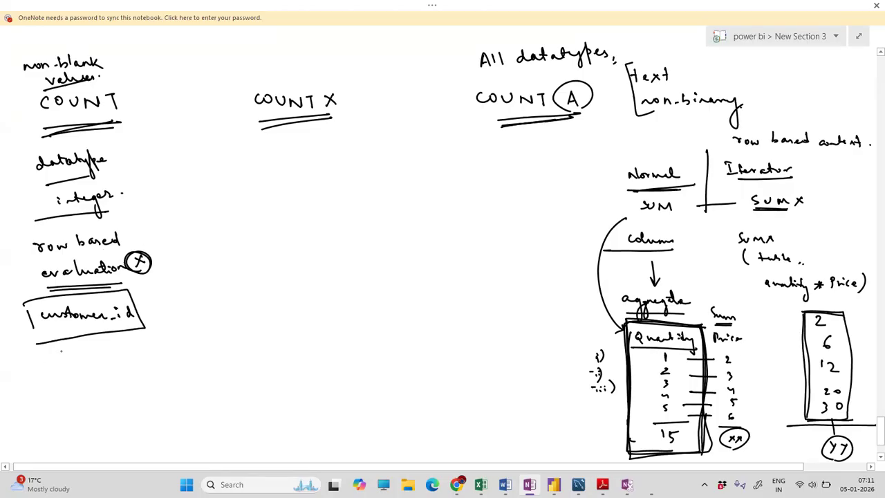
pyautogui.moveTo(69, 357); pyautogui.dragTo(70, 366)
pyautogui.moveTo(80, 357); pyautogui.dragTo(79, 357)
pyautogui.moveTo(87, 357); pyautogui.dragTo(58, 360)
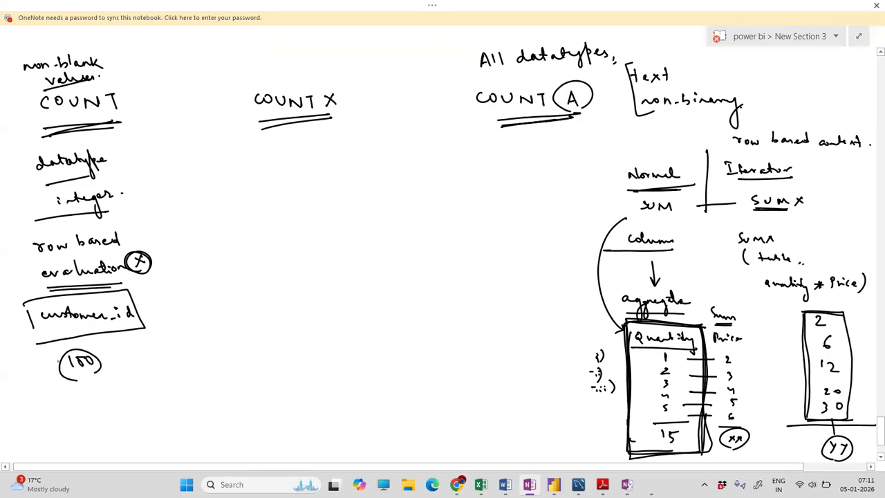
# - Under COUNTX, write "Total sales" ranging from 0 to 10, bracket the nonzero values as 9, and note the condition >0 with a circled 1 and 9
pyautogui.moveTo(269, 125); pyautogui.dragTo(332, 119)
pyautogui.moveTo(221, 150)
pyautogui.mouseDown()
pyautogui.moveTo(267, 156)
pyautogui.moveTo(352, 140)
pyautogui.mouseUp()
pyautogui.click(362, 147)
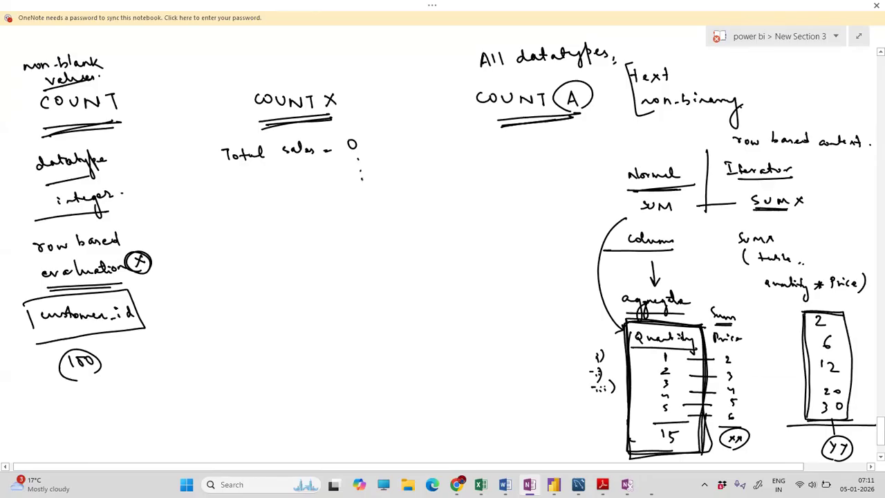
pyautogui.moveTo(361, 201); pyautogui.dragTo(362, 208)
pyautogui.moveTo(371, 202); pyautogui.dragTo(370, 203)
pyautogui.moveTo(281, 218)
pyautogui.mouseDown()
pyautogui.moveTo(282, 228)
pyautogui.moveTo(301, 218)
pyautogui.moveTo(349, 235)
pyautogui.moveTo(345, 221)
pyautogui.mouseUp()
pyautogui.moveTo(343, 153)
pyautogui.mouseDown()
pyautogui.moveTo(366, 150)
pyautogui.moveTo(381, 205)
pyautogui.mouseUp()
pyautogui.moveTo(410, 178); pyautogui.dragTo(415, 203)
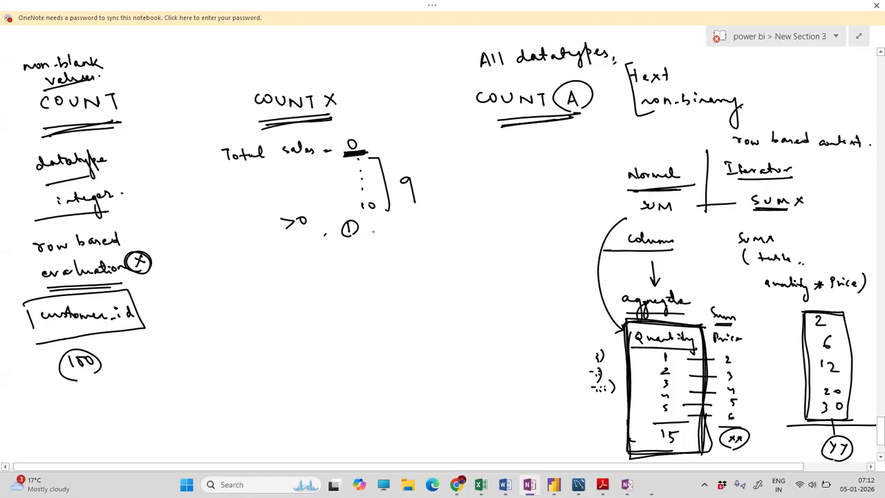
pyautogui.moveTo(401, 223); pyautogui.dragTo(405, 238)
# - Write an underlined "Total Sales" list from 0 to 10, draw a line beneath 3, and note a circled 7 beside the values below
pyautogui.moveTo(247, 252); pyautogui.dragTo(274, 261)
pyautogui.moveTo(280, 257); pyautogui.dragTo(333, 258)
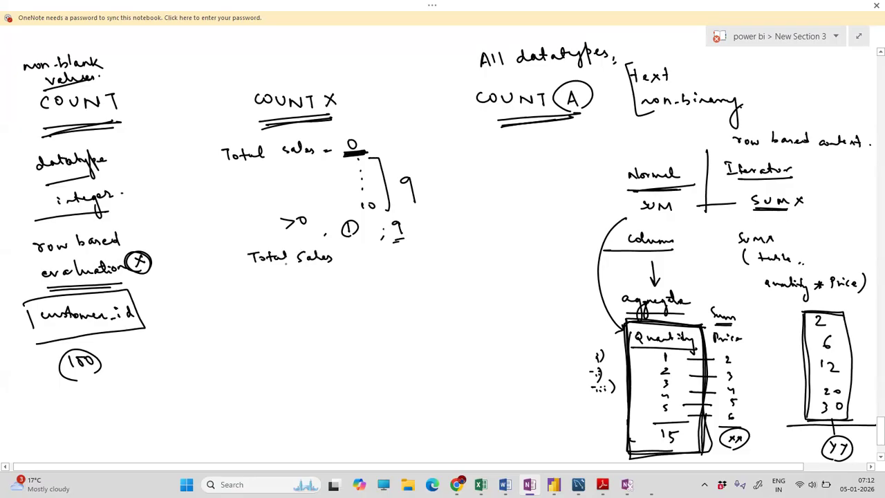
pyautogui.moveTo(252, 273)
pyautogui.mouseDown()
pyautogui.moveTo(329, 269)
pyautogui.moveTo(289, 280)
pyautogui.moveTo(293, 305)
pyautogui.mouseUp()
pyautogui.moveTo(291, 313)
pyautogui.mouseDown()
pyautogui.moveTo(301, 320)
pyautogui.moveTo(293, 338)
pyautogui.mouseUp()
pyautogui.moveTo(294, 347); pyautogui.dragTo(298, 393)
pyautogui.moveTo(294, 402)
pyautogui.mouseDown()
pyautogui.moveTo(305, 440)
pyautogui.moveTo(296, 453)
pyautogui.moveTo(306, 447)
pyautogui.mouseUp()
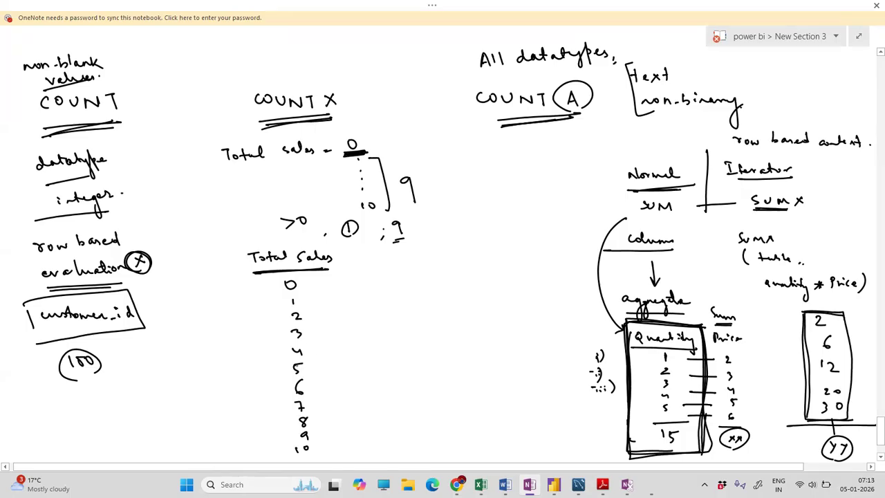
pyautogui.moveTo(275, 345); pyautogui.dragTo(323, 339)
pyautogui.moveTo(335, 382)
pyautogui.mouseDown()
pyautogui.moveTo(339, 398)
pyautogui.moveTo(342, 379)
pyautogui.mouseUp()
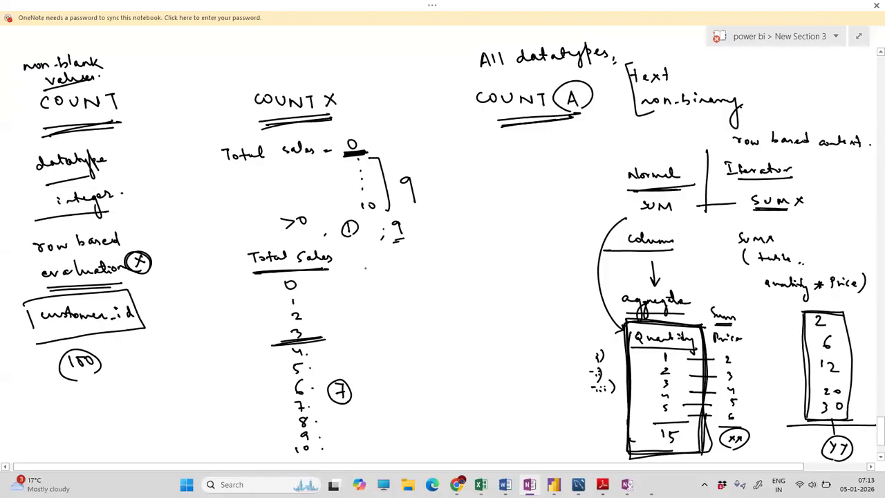
# - Write the formula COUNTX(Orders, IF([Total sales] > 0, orders[orderNumber])) beside the Total Sales list
pyautogui.moveTo(364, 268)
pyautogui.mouseDown()
pyautogui.moveTo(421, 274)
pyautogui.moveTo(411, 280)
pyautogui.mouseUp()
pyautogui.moveTo(353, 289); pyautogui.dragTo(353, 307)
pyautogui.moveTo(363, 294); pyautogui.dragTo(416, 305)
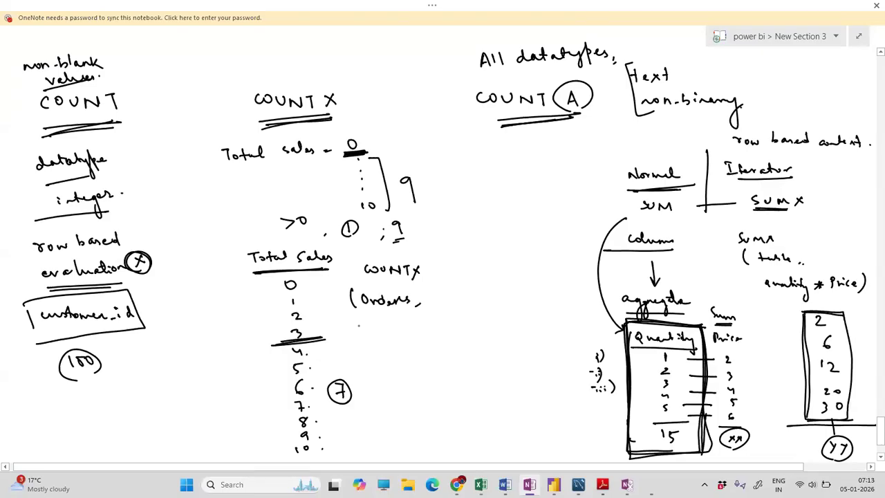
pyautogui.moveTo(359, 324); pyautogui.dragTo(360, 336)
pyautogui.moveTo(364, 325); pyautogui.dragTo(365, 335)
pyautogui.moveTo(380, 312)
pyautogui.mouseDown()
pyautogui.moveTo(376, 339)
pyautogui.moveTo(405, 334)
pyautogui.mouseUp()
pyautogui.moveTo(399, 332)
pyautogui.mouseDown()
pyautogui.moveTo(465, 336)
pyautogui.moveTo(495, 325)
pyautogui.mouseUp()
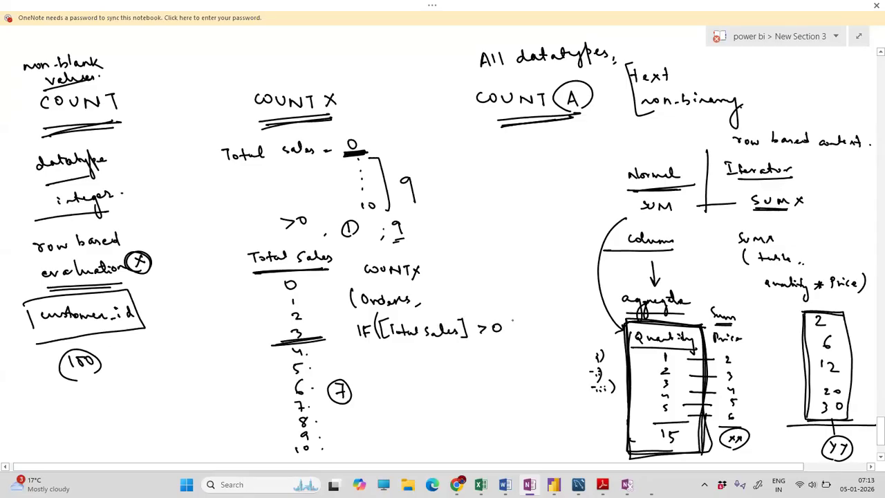
pyautogui.moveTo(383, 361)
pyautogui.mouseDown()
pyautogui.moveTo(436, 370)
pyautogui.moveTo(489, 354)
pyautogui.moveTo(526, 365)
pyautogui.mouseUp()
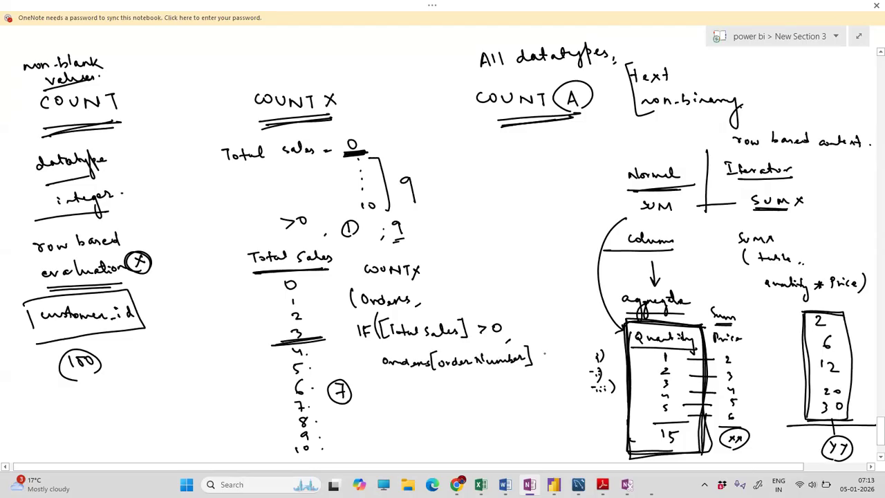
pyautogui.moveTo(373, 379); pyautogui.dragTo(375, 402)
# - Box the COUNTX formula, draw an arrow to it from the circled 7, and reinforce the line under 3
pyautogui.moveTo(334, 266); pyautogui.dragTo(366, 414)
pyautogui.moveTo(336, 263)
pyautogui.mouseDown()
pyautogui.moveTo(528, 263)
pyautogui.moveTo(553, 391)
pyautogui.moveTo(363, 412)
pyautogui.moveTo(427, 399)
pyautogui.mouseUp()
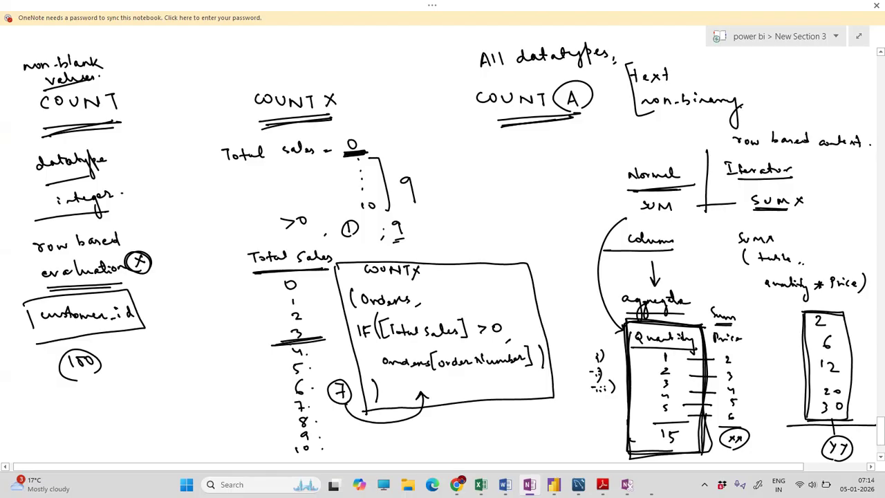
pyautogui.moveTo(276, 346); pyautogui.dragTo(310, 343)
# - Add check marks beside COUNT and COUNTX, underline IF and the headings for emphasis, and write "datatype-integer" above COUNTX
pyautogui.moveTo(132, 98); pyautogui.dragTo(154, 91)
pyautogui.moveTo(354, 84); pyautogui.dragTo(372, 78)
pyautogui.moveTo(376, 347); pyautogui.dragTo(385, 348)
pyautogui.moveTo(354, 83); pyautogui.dragTo(381, 75)
pyautogui.moveTo(548, 123); pyautogui.dragTo(589, 119)
pyautogui.moveTo(319, 115); pyautogui.dragTo(333, 121)
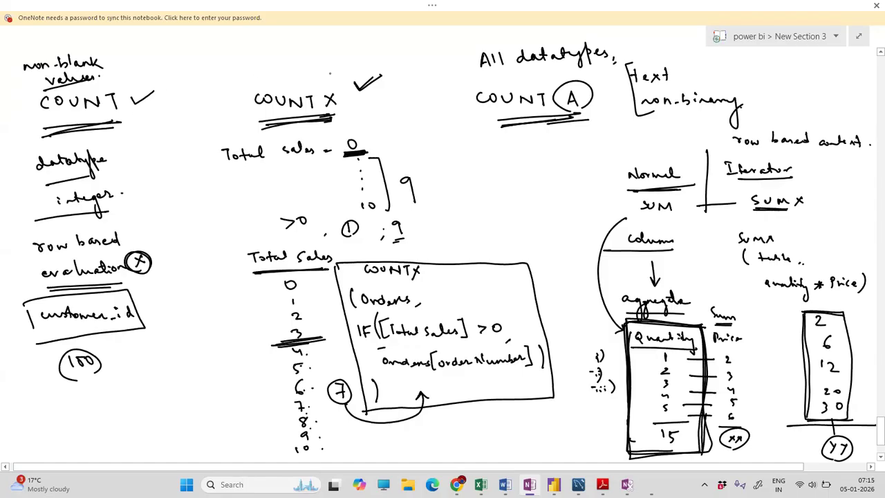
pyautogui.moveTo(231, 66)
pyautogui.mouseDown()
pyautogui.moveTo(262, 60)
pyautogui.moveTo(274, 83)
pyautogui.moveTo(283, 61)
pyautogui.moveTo(355, 54)
pyautogui.mouseUp()
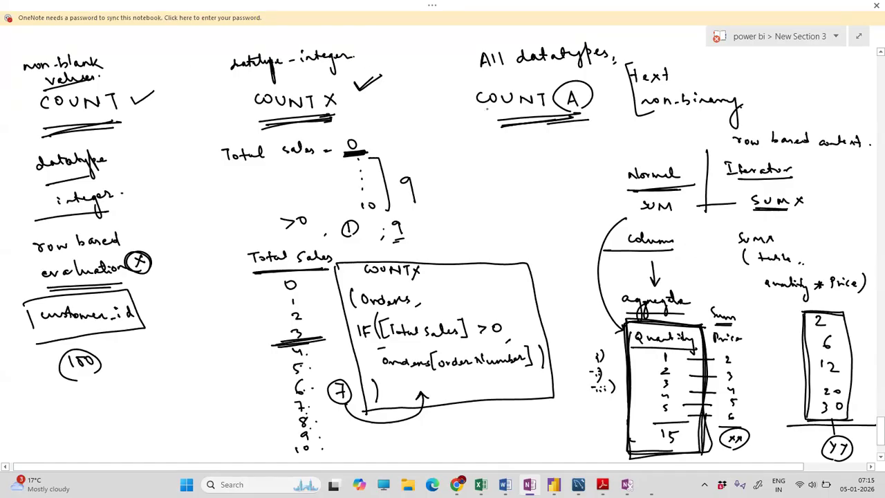
# - Underline COUNTA again and write the underlined example "customer.name" with 100 beneath it
pyautogui.moveTo(484, 121); pyautogui.dragTo(553, 118)
pyautogui.moveTo(504, 154); pyautogui.dragTo(623, 143)
pyautogui.moveTo(521, 162)
pyautogui.mouseDown()
pyautogui.moveTo(608, 157)
pyautogui.moveTo(561, 177)
pyautogui.mouseUp()
pyautogui.moveTo(569, 170); pyautogui.dragTo(569, 171)
pyautogui.moveTo(577, 170); pyautogui.dragTo(577, 170)
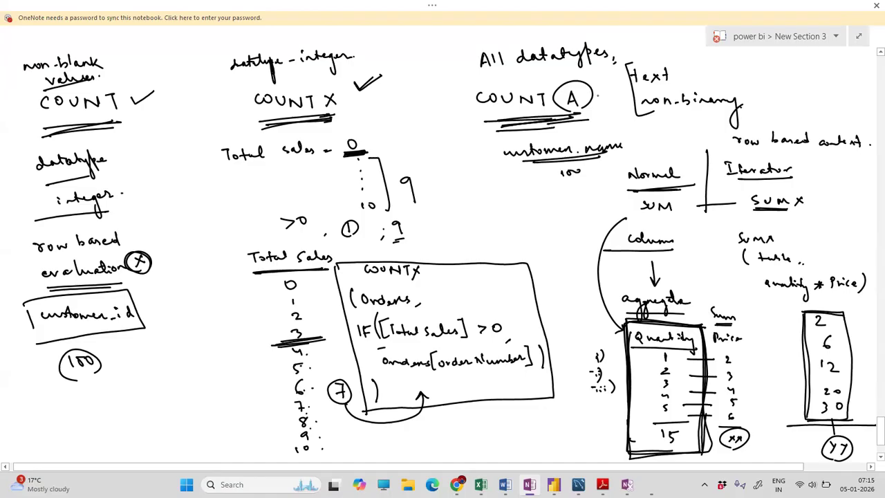
# - Tick "text" and write "string" beside it, reinforce the check mark beside COUNT, and underline "integer" in the COUNT and COUNTX columns
pyautogui.moveTo(679, 65); pyautogui.dragTo(736, 75)
pyautogui.moveTo(734, 72); pyautogui.dragTo(737, 83)
pyautogui.moveTo(134, 99); pyautogui.dragTo(157, 93)
pyautogui.moveTo(66, 212); pyautogui.dragTo(106, 202)
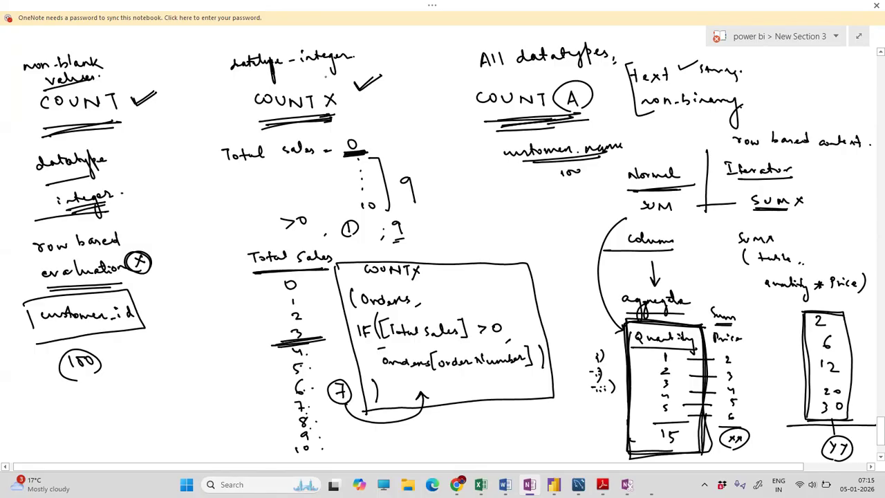
pyautogui.moveTo(300, 72)
pyautogui.mouseDown()
pyautogui.moveTo(339, 64)
pyautogui.moveTo(319, 71)
pyautogui.mouseUp()
# - Underline "datatypes", write the Active customer formula counta(customer[customer_name]) under COUNTA, striking out the loose "counta" and underlining the column name
pyautogui.moveTo(493, 200); pyautogui.dragTo(542, 206)
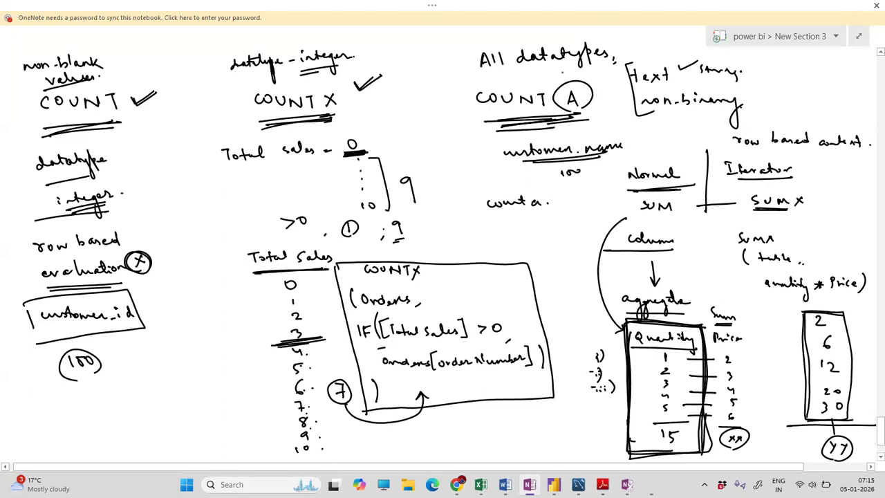
pyautogui.moveTo(537, 69); pyautogui.dragTo(586, 67)
pyautogui.moveTo(487, 225)
pyautogui.mouseDown()
pyautogui.moveTo(556, 232)
pyautogui.moveTo(579, 216)
pyautogui.moveTo(596, 230)
pyautogui.moveTo(626, 215)
pyautogui.moveTo(689, 221)
pyautogui.moveTo(696, 230)
pyautogui.mouseUp()
pyautogui.moveTo(469, 185); pyautogui.dragTo(583, 186)
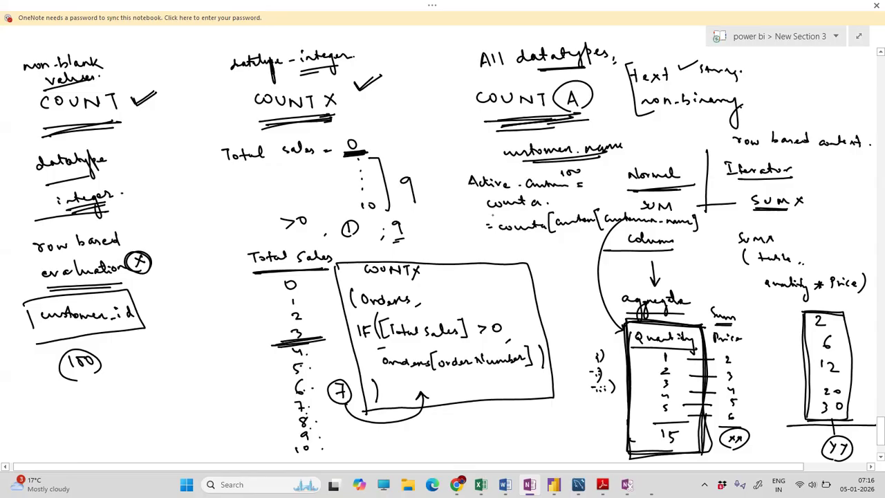
pyautogui.moveTo(488, 202); pyautogui.dragTo(539, 199)
pyautogui.moveTo(618, 231); pyautogui.dragTo(696, 228)
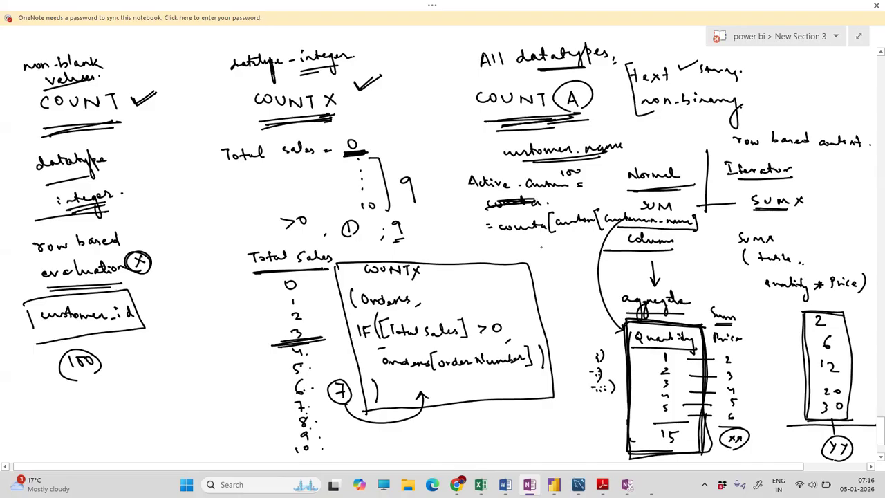
# - Write a circled, underlined 100 below the counta formula and draw vertical dividers between the COUNT, COUNTX and COUNTA columns
pyautogui.moveTo(546, 244); pyautogui.dragTo(546, 254)
pyautogui.moveTo(558, 245)
pyautogui.mouseDown()
pyautogui.moveTo(531, 239)
pyautogui.moveTo(553, 262)
pyautogui.mouseUp()
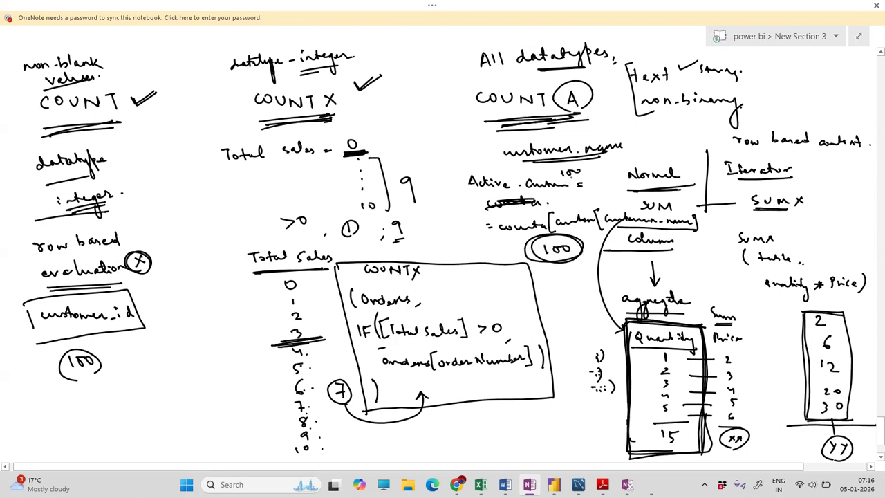
pyautogui.moveTo(530, 262); pyautogui.dragTo(589, 262)
pyautogui.moveTo(431, 47); pyautogui.dragTo(447, 224)
pyautogui.moveTo(176, 49); pyautogui.dragTo(199, 232)
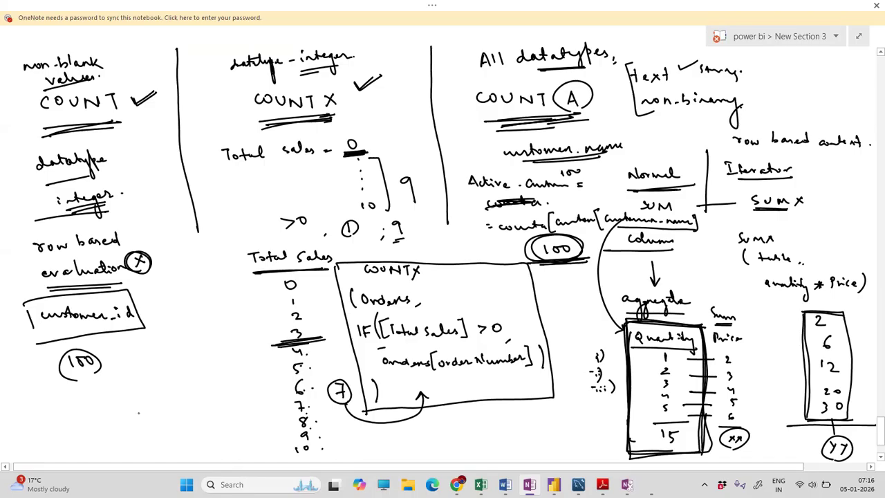
# - Write "DISTINCT COUNT" below the circled 100 in the COUNT column, with a slanted line above and a double underline
pyautogui.moveTo(29, 389); pyautogui.dragTo(153, 355)
pyautogui.moveTo(50, 399)
pyautogui.mouseDown()
pyautogui.moveTo(59, 408)
pyautogui.moveTo(129, 388)
pyautogui.mouseUp()
pyautogui.moveTo(142, 381); pyautogui.dragTo(159, 378)
pyautogui.moveTo(158, 378); pyautogui.dragTo(172, 371)
pyautogui.moveTo(168, 370); pyautogui.dragTo(170, 379)
pyautogui.moveTo(46, 424); pyautogui.dragTo(174, 378)
pyautogui.moveTo(53, 420); pyautogui.dragTo(163, 385)
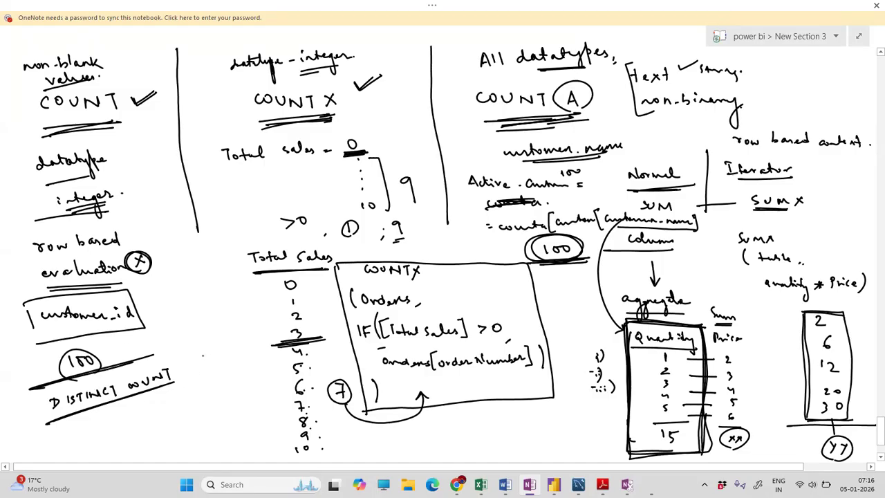
# - Write a c_id list with 1 repeated beside DISTINCT COUNT, annotate both 1s with orders dated 5/01 and 4/01, and strike the duplicate
pyautogui.moveTo(200, 356); pyautogui.dragTo(216, 361)
pyautogui.moveTo(220, 355); pyautogui.dragTo(232, 360)
pyautogui.moveTo(197, 369)
pyautogui.mouseDown()
pyautogui.moveTo(241, 362)
pyautogui.moveTo(221, 380)
pyautogui.moveTo(231, 445)
pyautogui.mouseUp()
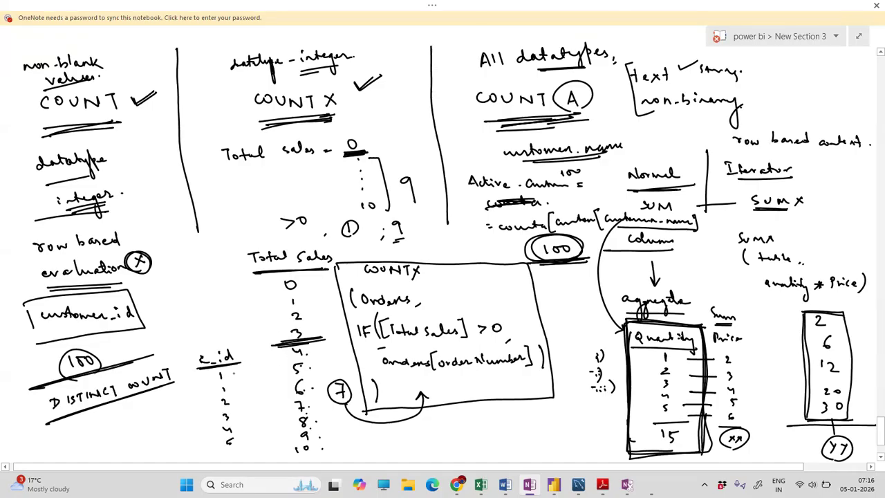
pyautogui.moveTo(230, 374); pyautogui.dragTo(290, 368)
pyautogui.moveTo(307, 363); pyautogui.dragTo(357, 362)
pyautogui.moveTo(243, 391); pyautogui.dragTo(330, 376)
pyautogui.moveTo(337, 376); pyautogui.dragTo(359, 377)
pyautogui.moveTo(367, 368); pyautogui.dragTo(367, 377)
pyautogui.moveTo(198, 400); pyautogui.dragTo(235, 391)
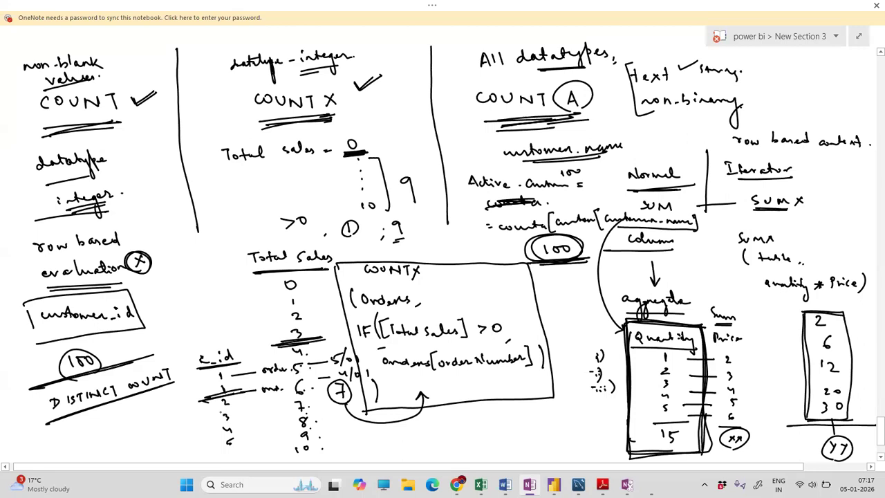
# - Underline the remaining ids, box the c_id list, circle the repeated 1s, and number the first distinct ids 1 and 2
pyautogui.moveTo(220, 411); pyautogui.dragTo(239, 408)
pyautogui.moveTo(220, 428); pyautogui.dragTo(233, 426)
pyautogui.moveTo(226, 440); pyautogui.dragTo(244, 450)
pyautogui.moveTo(192, 346); pyautogui.dragTo(211, 446)
pyautogui.moveTo(195, 343)
pyautogui.mouseDown()
pyautogui.moveTo(267, 442)
pyautogui.moveTo(229, 457)
pyautogui.moveTo(211, 453)
pyautogui.mouseUp()
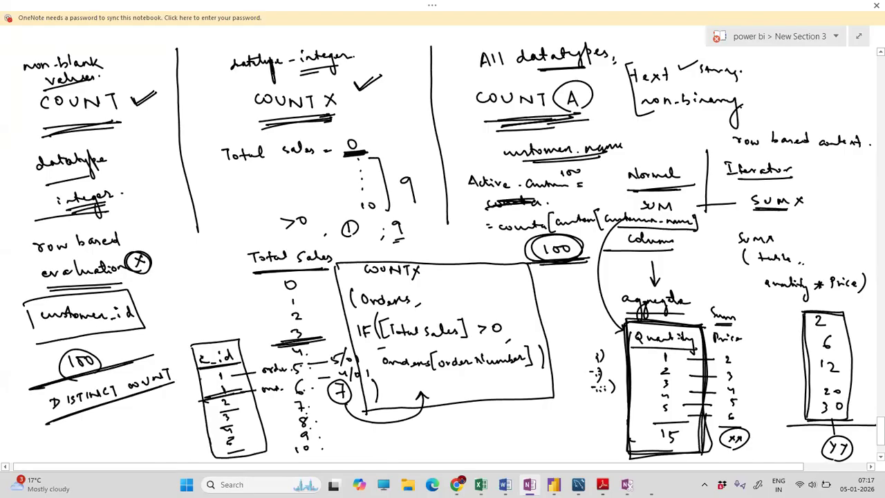
pyautogui.moveTo(239, 381)
pyautogui.mouseDown()
pyautogui.moveTo(207, 371)
pyautogui.moveTo(204, 389)
pyautogui.moveTo(186, 386)
pyautogui.moveTo(222, 407)
pyautogui.moveTo(194, 410)
pyautogui.mouseUp()
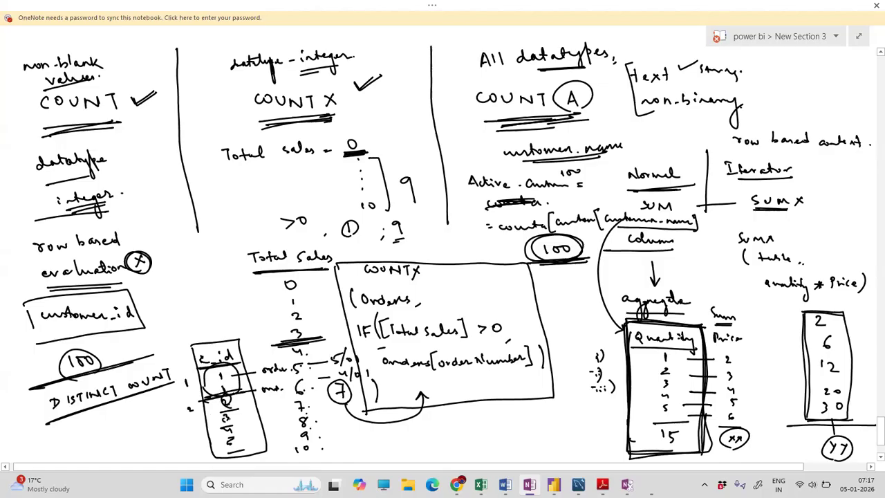
# - Write the syntax DISTINCT_COUNT(table[column]) below the DISTINCT COUNT heading and underline the column argument
pyautogui.moveTo(36, 448)
pyautogui.mouseDown()
pyautogui.moveTo(108, 428)
pyautogui.moveTo(130, 412)
pyautogui.mouseUp()
pyautogui.moveTo(126, 422); pyautogui.dragTo(129, 414)
pyautogui.moveTo(104, 446)
pyautogui.mouseDown()
pyautogui.moveTo(101, 458)
pyautogui.moveTo(112, 445)
pyautogui.moveTo(117, 454)
pyautogui.moveTo(173, 429)
pyautogui.mouseUp()
pyautogui.moveTo(133, 458); pyautogui.dragTo(171, 443)
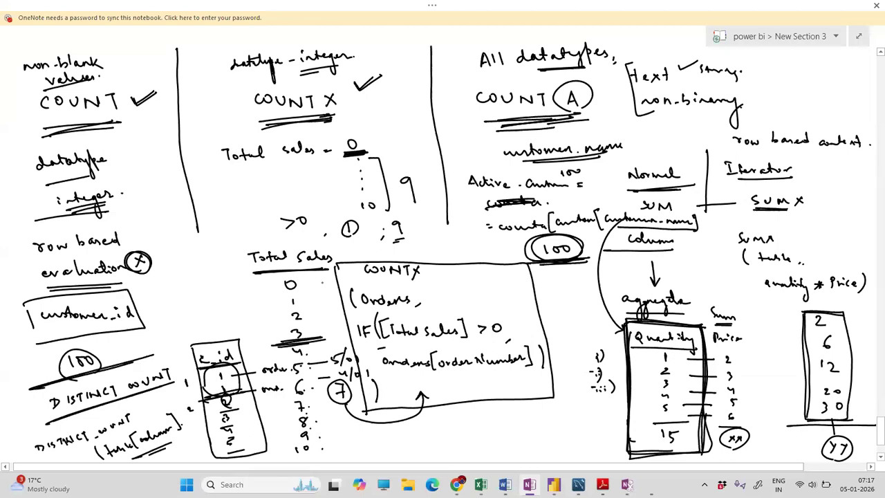
# - Circle DISTINCT COUNT, box the COUNT heading, and add check marks beside "non-blank" and "integer" in the COUNT column
pyautogui.moveTo(172, 358)
pyautogui.mouseDown()
pyautogui.moveTo(38, 404)
pyautogui.moveTo(141, 359)
pyautogui.mouseUp()
pyautogui.moveTo(17, 92)
pyautogui.mouseDown()
pyautogui.moveTo(128, 72)
pyautogui.moveTo(27, 137)
pyautogui.mouseUp()
pyautogui.moveTo(100, 52); pyautogui.dragTo(115, 49)
pyautogui.moveTo(119, 179); pyautogui.dragTo(129, 176)
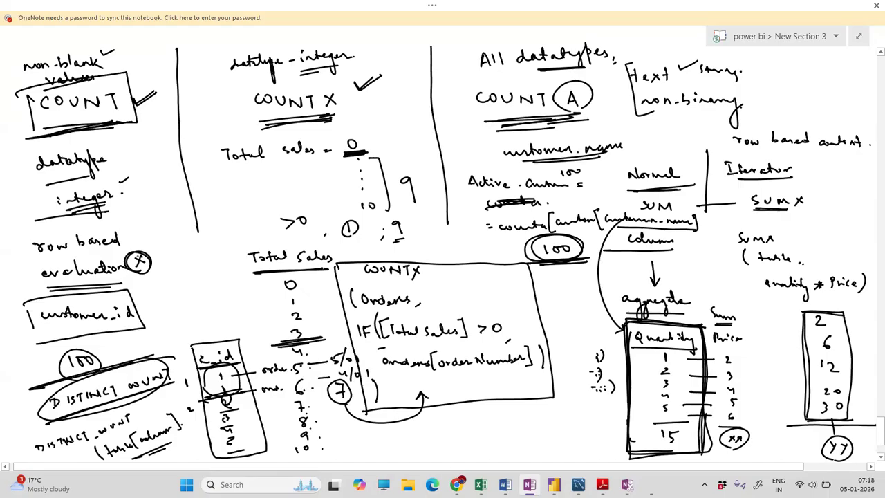
# - Reinforce the underlines beneath COUNTX, COUNTA and DISTINCT COUNT, and tick "datatype-integer" above COUNTX
pyautogui.moveTo(264, 121); pyautogui.dragTo(326, 115)
pyautogui.moveTo(358, 52); pyautogui.dragTo(365, 51)
pyautogui.moveTo(495, 119); pyautogui.dragTo(559, 124)
pyautogui.moveTo(522, 121); pyautogui.dragTo(544, 120)
pyautogui.moveTo(67, 423)
pyautogui.mouseDown()
pyautogui.moveTo(161, 395)
pyautogui.moveTo(83, 418)
pyautogui.mouseUp()
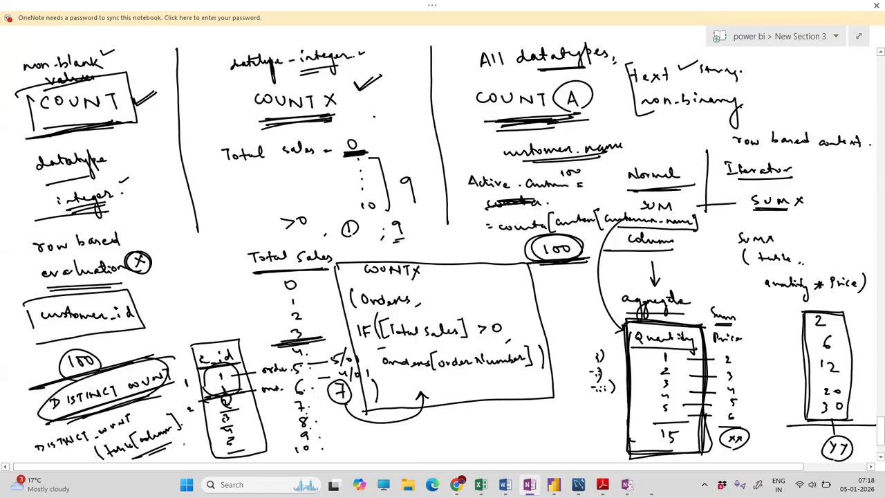
# - Write a short circled note at the end of the DISTINCT_COUNT syntax, linked to its closing bracket
pyautogui.moveTo(180, 439); pyautogui.dragTo(180, 448)
pyautogui.moveTo(185, 439); pyautogui.dragTo(187, 440)
pyautogui.moveTo(199, 438); pyautogui.dragTo(199, 440)
pyautogui.moveTo(188, 429); pyautogui.dragTo(206, 444)
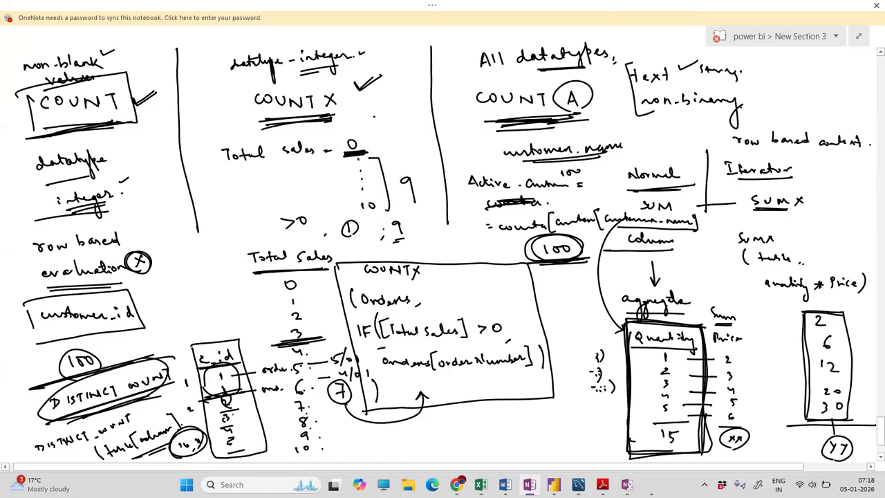
pyautogui.moveTo(182, 445); pyautogui.dragTo(190, 445)
# - Switch to Power BI Desktop, clear the field search, and collapse orderdetails and expand customers in the field list
pyautogui.click(554, 484)
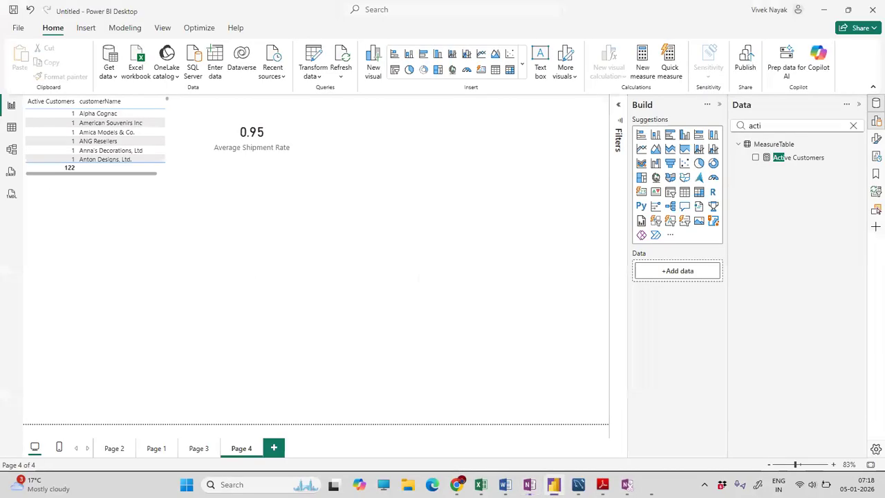
pyautogui.click(852, 125)
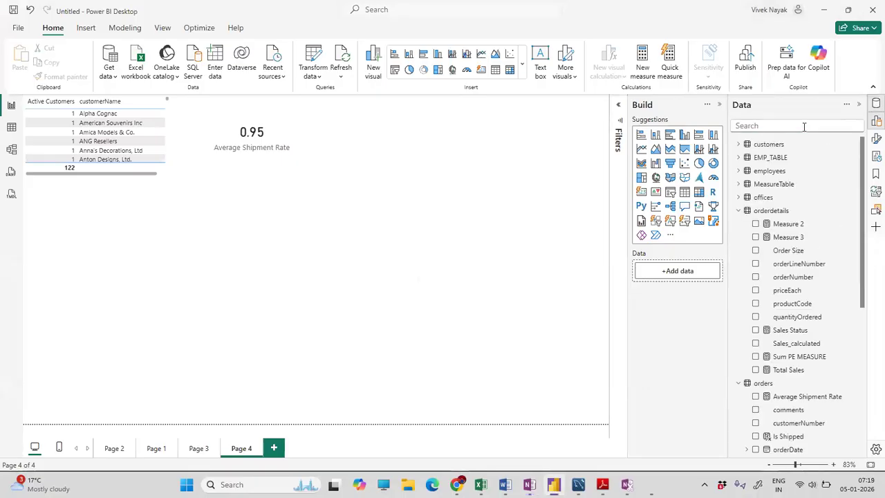
pyautogui.click(737, 210)
pyautogui.click(736, 144)
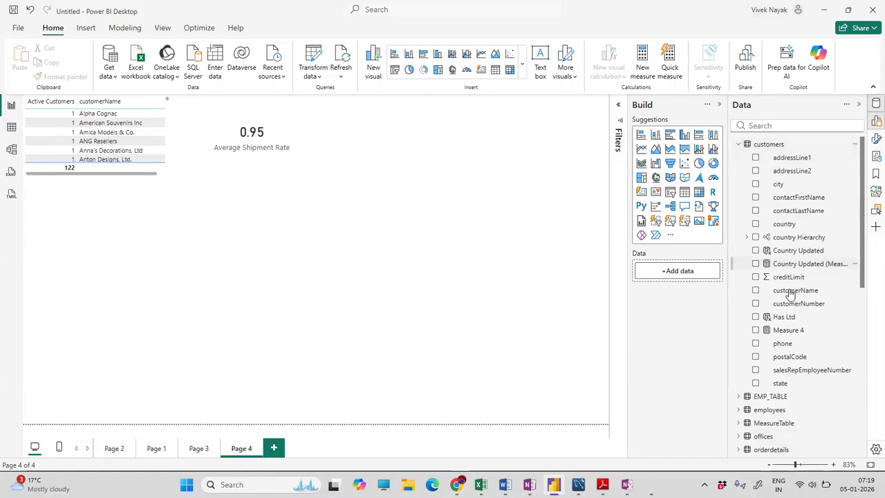
# - Add a table visual of customerName to Page 4 and enlarge it
pyautogui.click(811, 295)
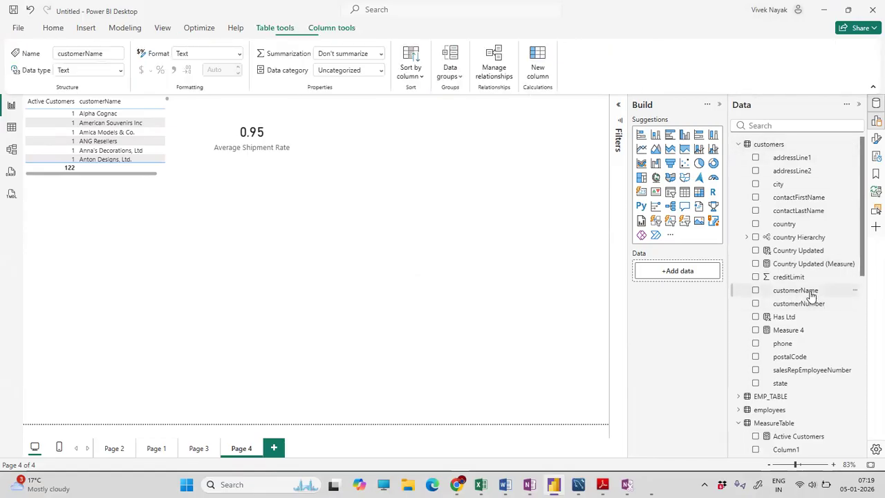
pyautogui.click(756, 291)
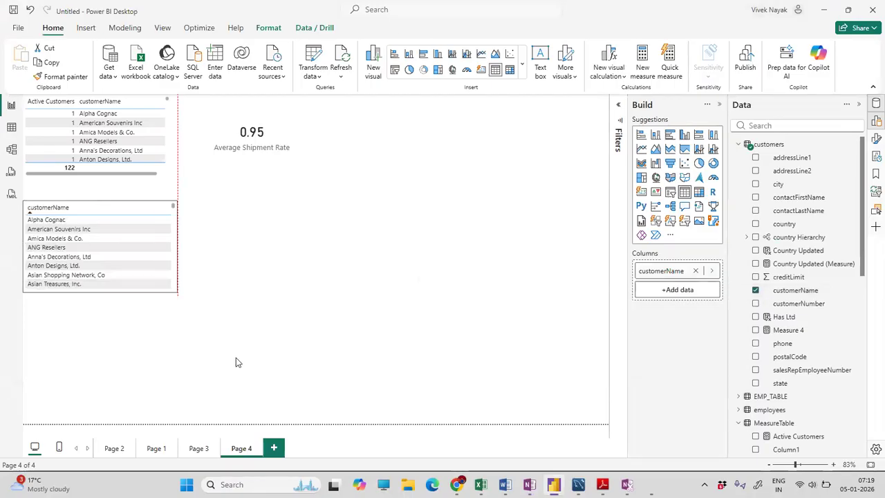
pyautogui.moveTo(236, 358); pyautogui.dragTo(289, 394)
pyautogui.click(823, 295)
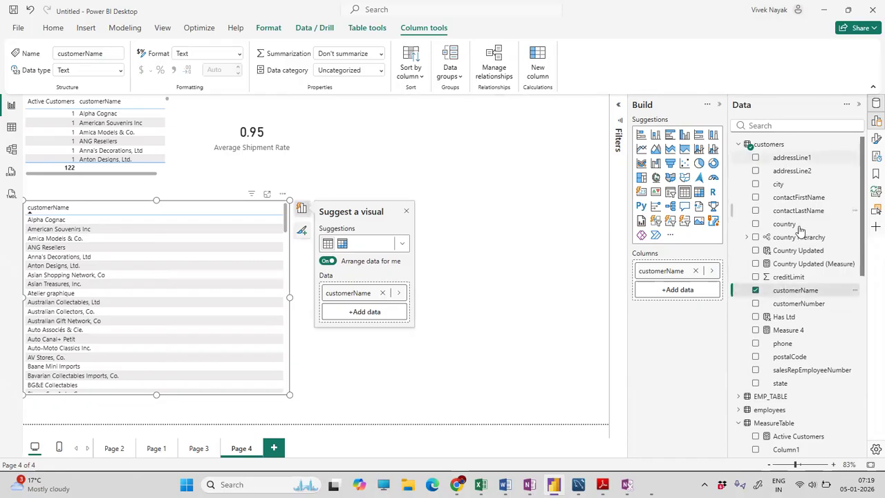
# - Create a new measure in the customers table and start its formula with the COUNT function
pyautogui.rightClick(790, 147)
pyautogui.press('Escape')
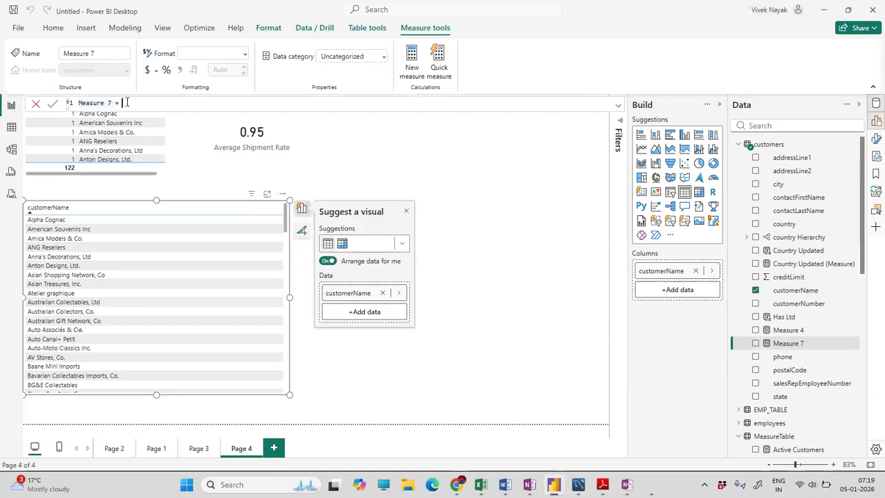
pyautogui.write('count')
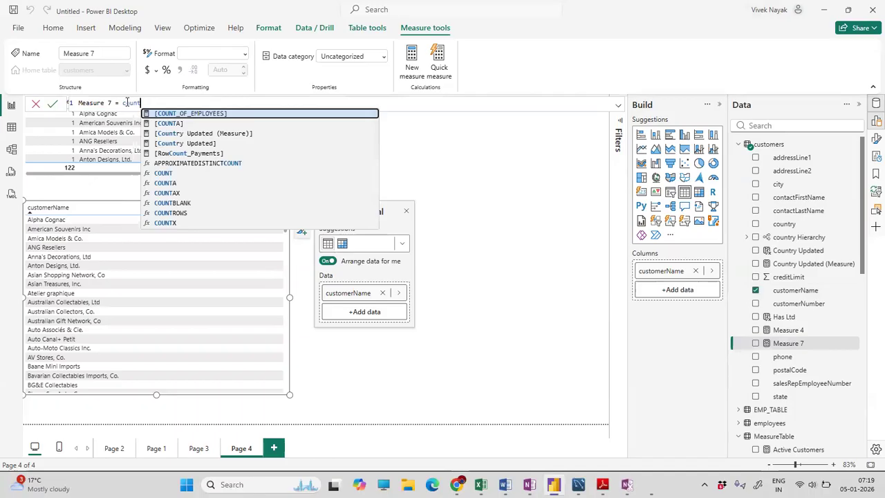
pyautogui.press('Down')
pyautogui.press('Down')
pyautogui.press('Down')
pyautogui.press('Down')
pyautogui.press('Down')
pyautogui.press('Down')
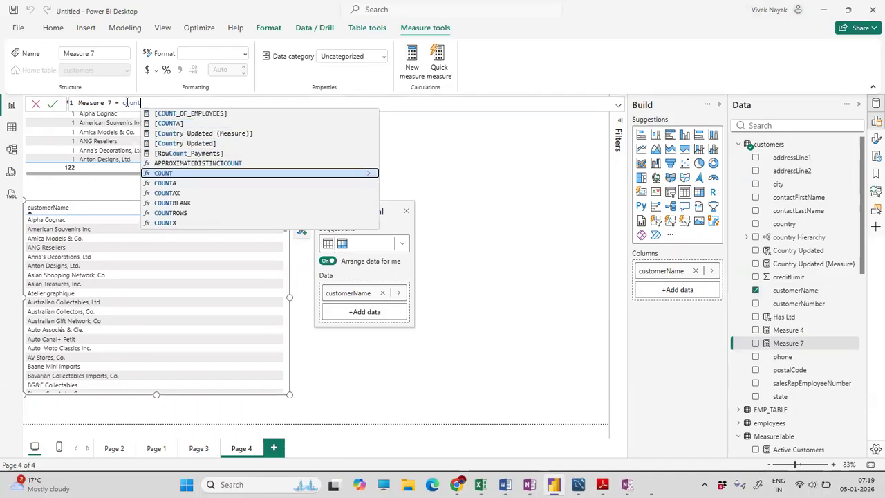
pyautogui.press('Tab')
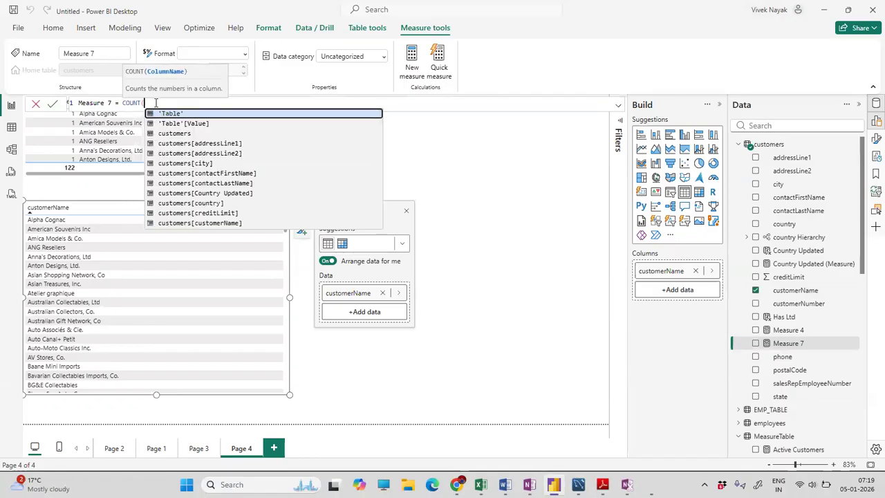
# - Complete the COUNT formula with customers[customerName], commit the measure and deselect the table visual
pyautogui.write('c')
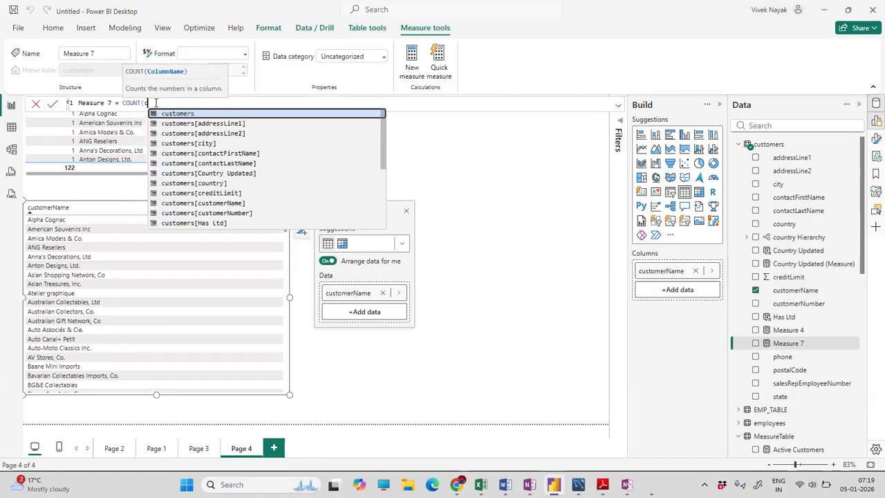
pyautogui.write('ustomers')
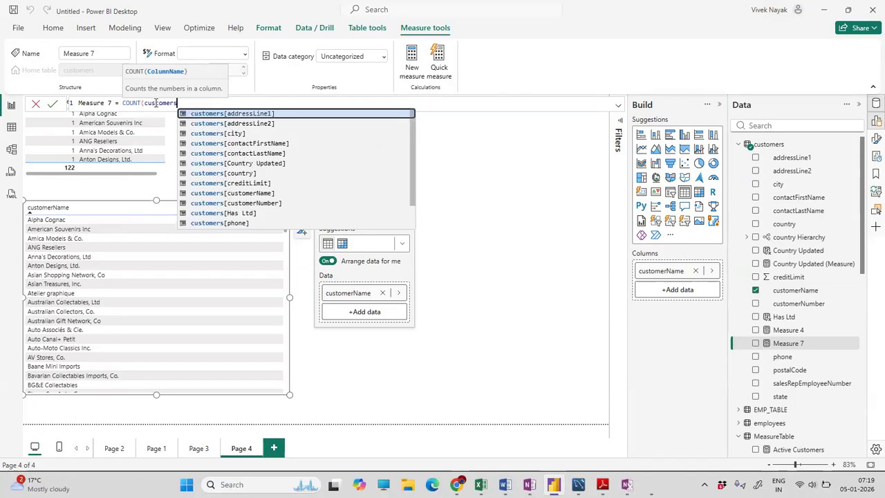
pyautogui.press('Down')
pyautogui.press('Down')
pyautogui.press('Down')
pyautogui.press('Down')
pyautogui.press('Down')
pyautogui.press('Down')
pyautogui.press('Down')
pyautogui.press('Down')
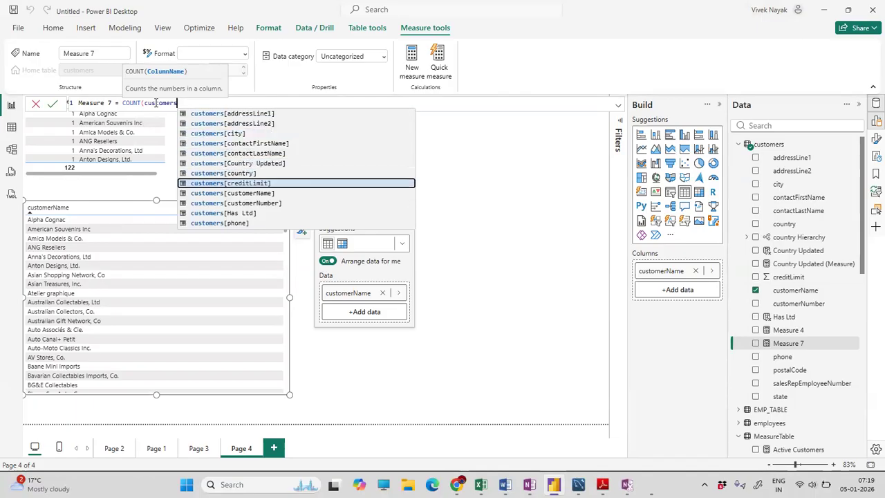
pyautogui.press('Tab')
pyautogui.write(')')
pyautogui.press('Return')
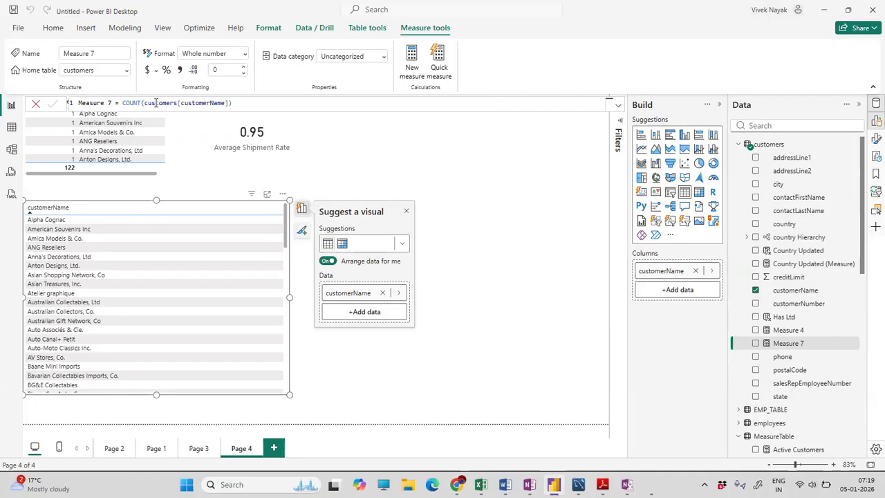
pyautogui.press('Escape')
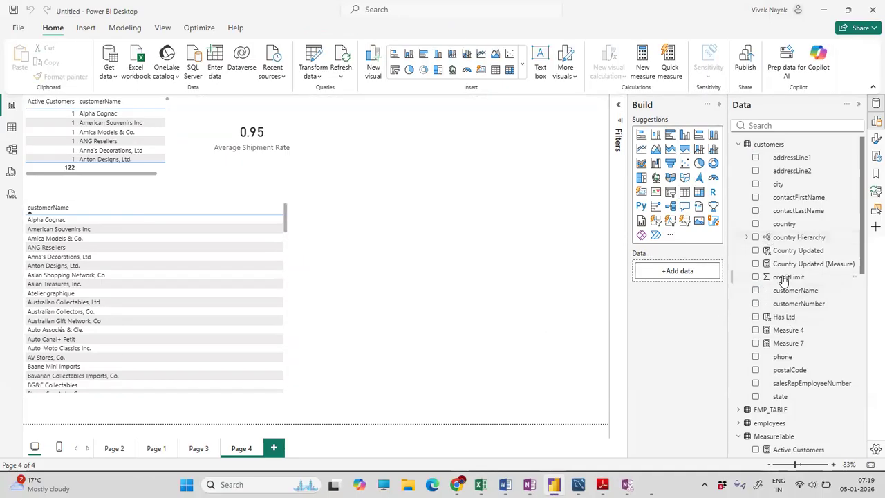
# - Show the new COUNT measure in a card visual, shrink the card and place it beside the Average Shipment Rate card
pyautogui.click(792, 346)
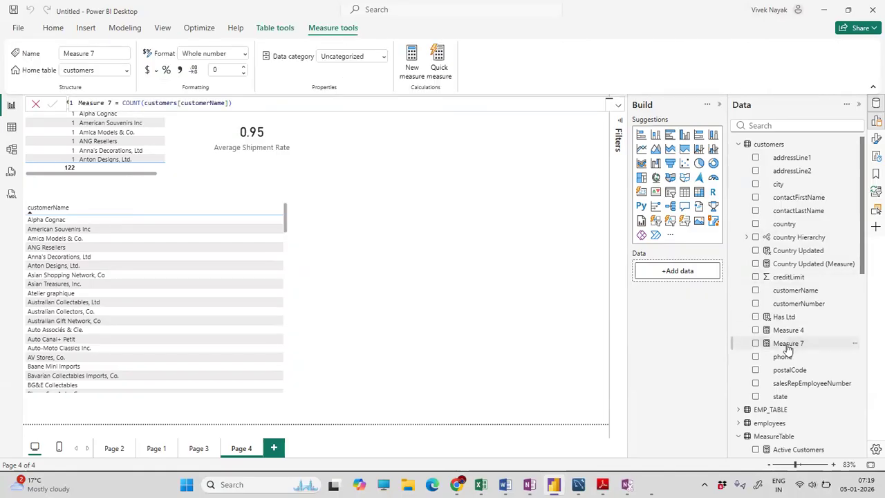
pyautogui.click(756, 344)
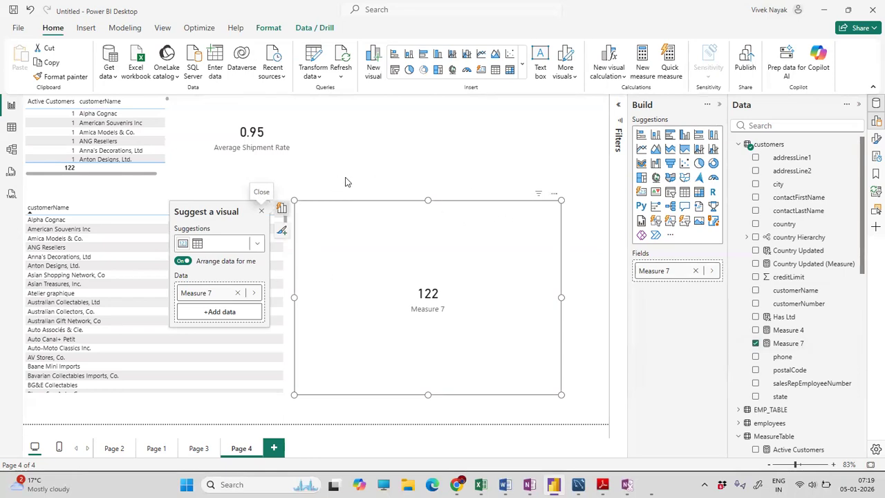
pyautogui.scroll(-5, 128, 143)
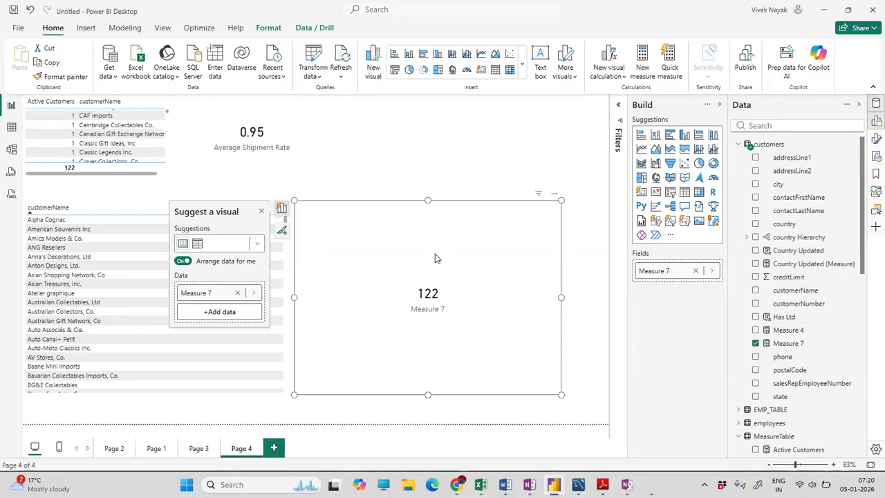
pyautogui.moveTo(437, 253); pyautogui.dragTo(428, 224)
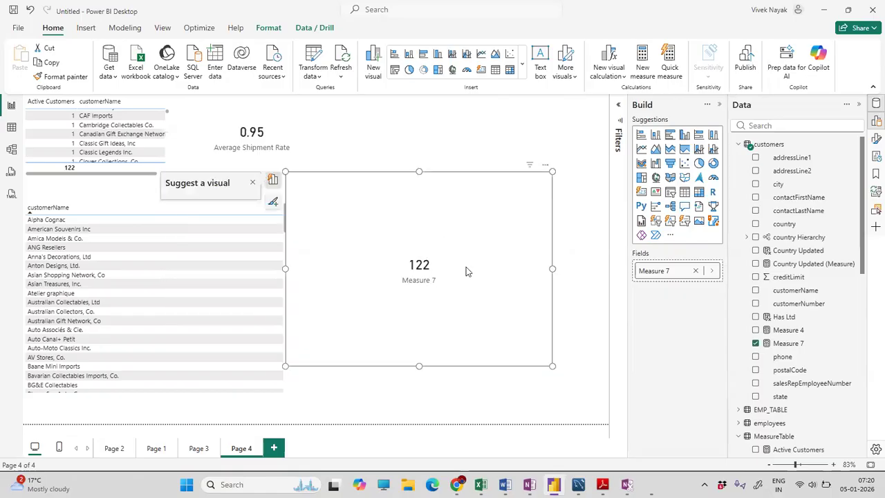
pyautogui.moveTo(548, 359); pyautogui.dragTo(511, 264)
pyautogui.moveTo(508, 192); pyautogui.dragTo(475, 147)
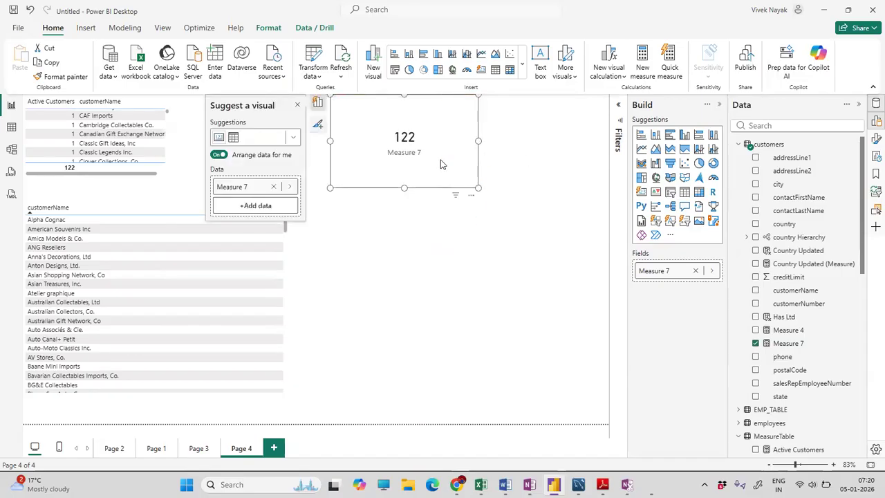
# - Move the Measure 7 card to the upper-right corner of the report page and shrink it slightly
pyautogui.moveTo(440, 182); pyautogui.dragTo(581, 163)
pyautogui.moveTo(461, 186); pyautogui.dragTo(474, 177)
pyautogui.click(487, 199)
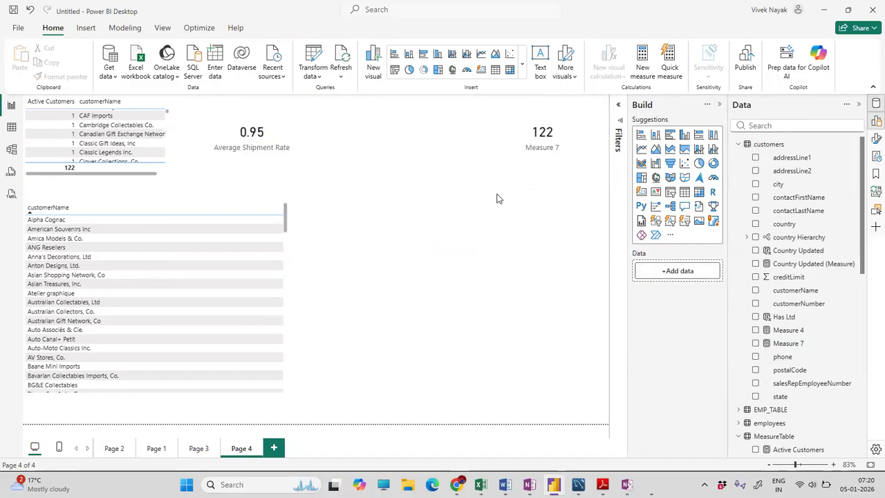
pyautogui.click(532, 173)
pyautogui.click(530, 190)
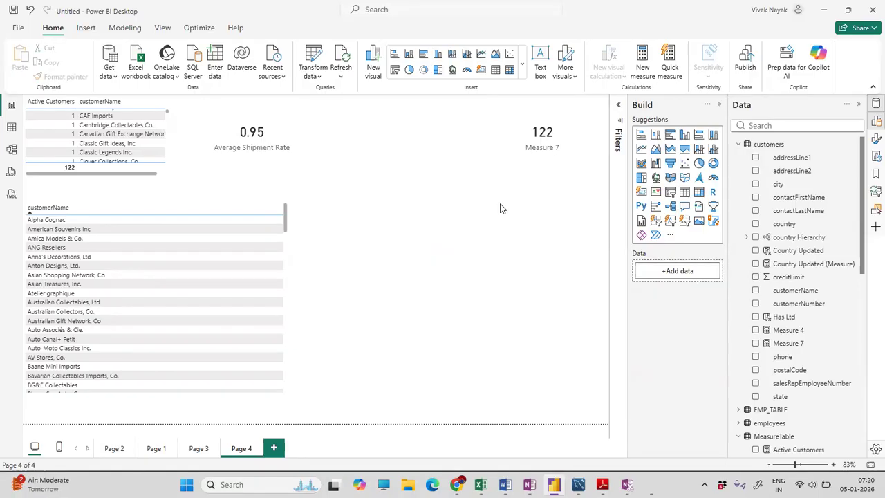
pyautogui.moveTo(544, 179); pyautogui.dragTo(544, 157)
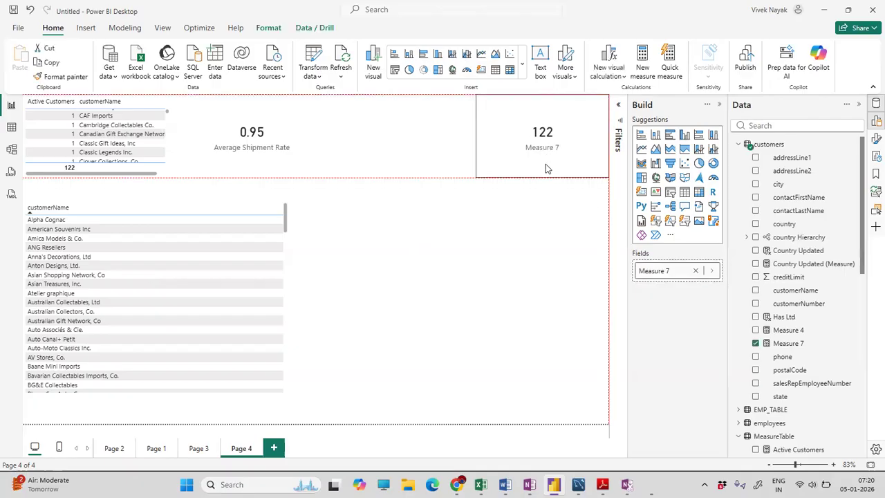
# - Switch to pbi7_8.pdf in Adobe Reader and review the syntax, key points and examples for COUNT and COUNTX
pyautogui.click(602, 484)
pyautogui.scroll(6, 363, 254)
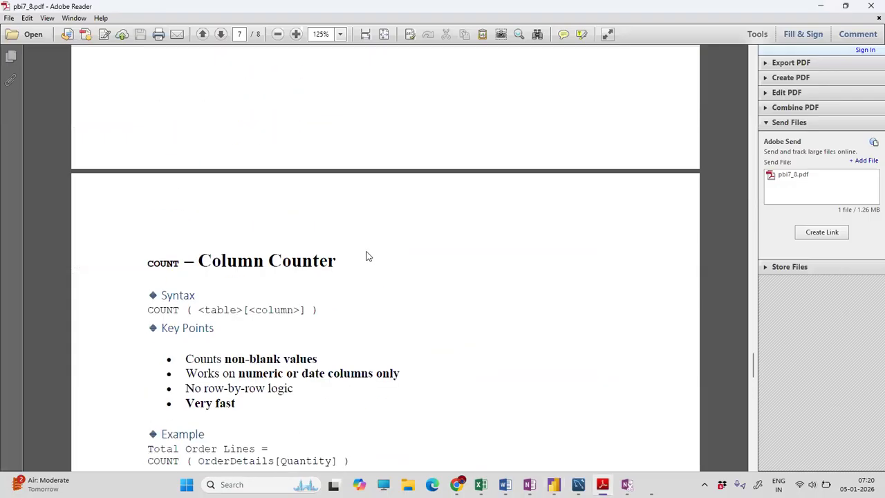
pyautogui.scroll(-3, 318, 284)
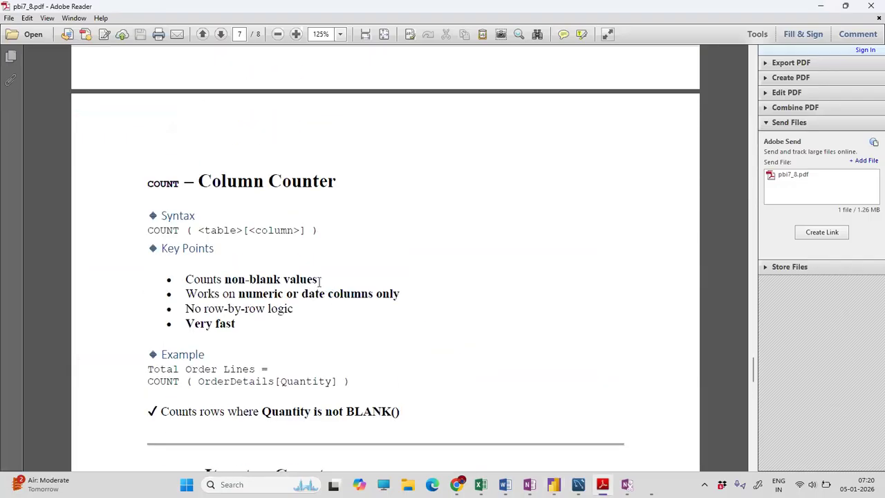
pyautogui.moveTo(185, 293); pyautogui.dragTo(399, 296)
pyautogui.click(232, 327)
pyautogui.scroll(-2, 259, 331)
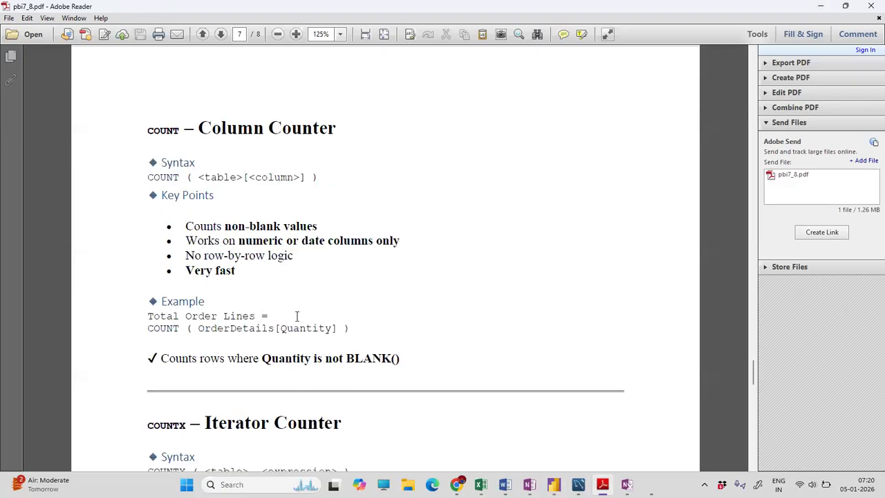
pyautogui.scroll(-8, 321, 322)
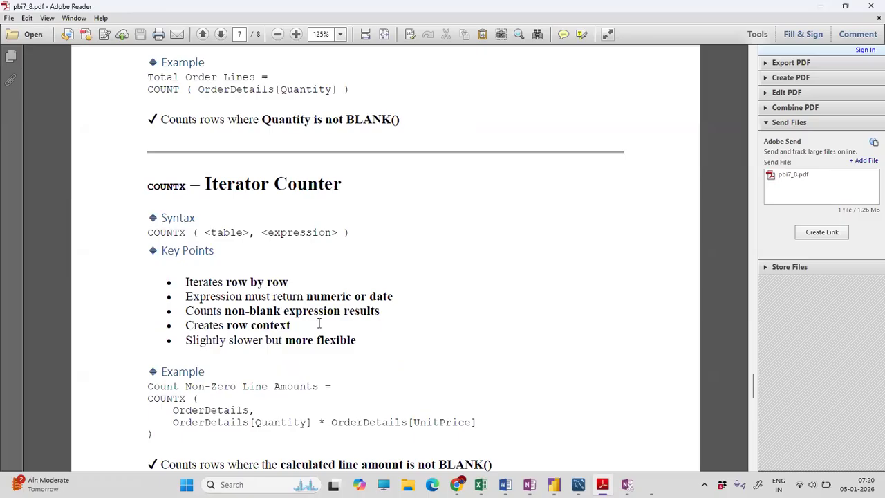
# - Return to Power BI Desktop, search the fields for "acti" and inspect the formula of the Active Customers measure
pyautogui.click(554, 483)
pyautogui.click(532, 284)
pyautogui.click(767, 126)
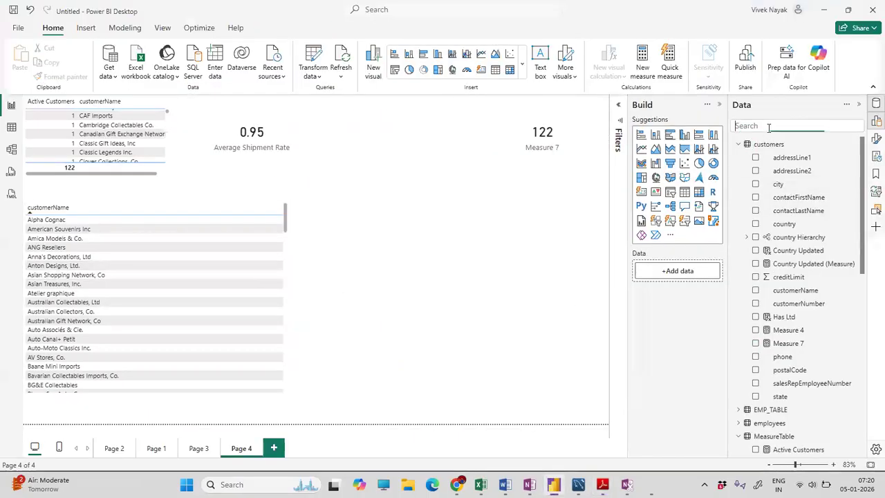
pyautogui.write('acti')
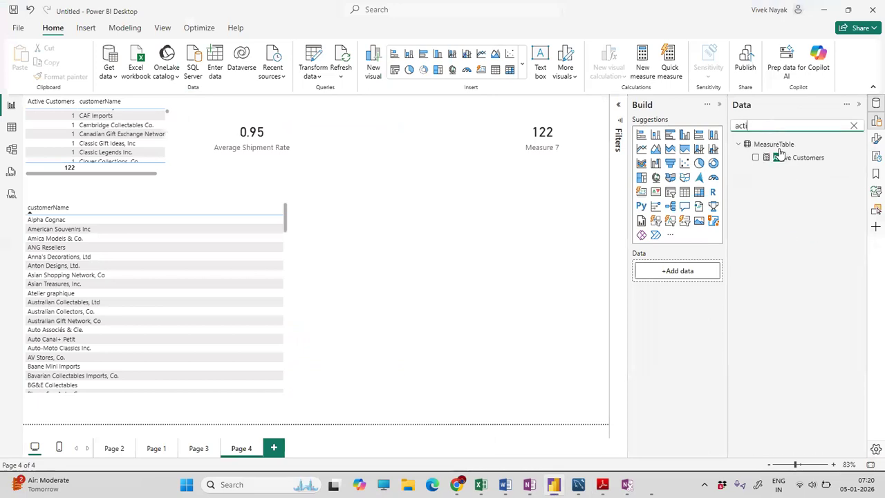
pyautogui.click(795, 159)
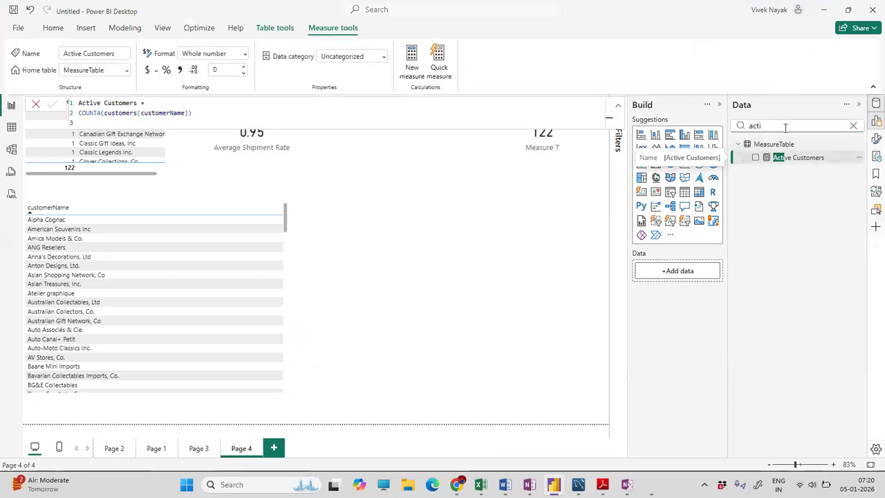
pyautogui.click(485, 272)
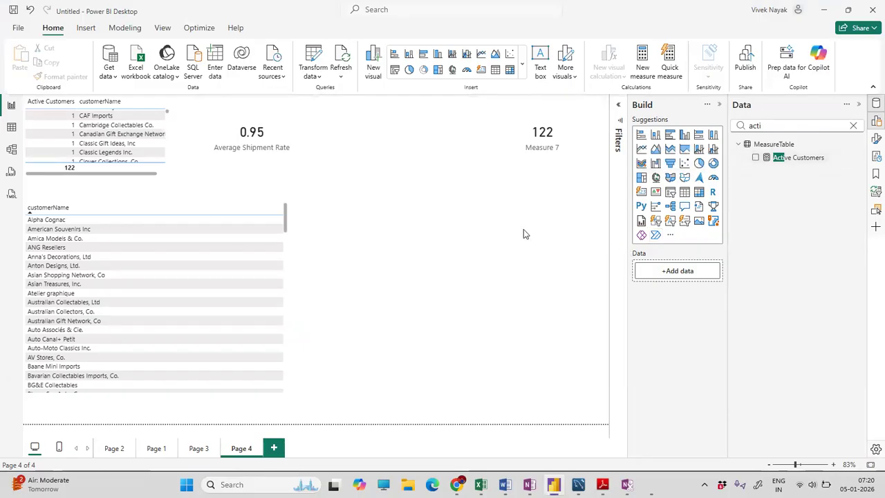
# - Search the fields for "measure" and inspect the formula behind the Measure 7 card
pyautogui.click(555, 146)
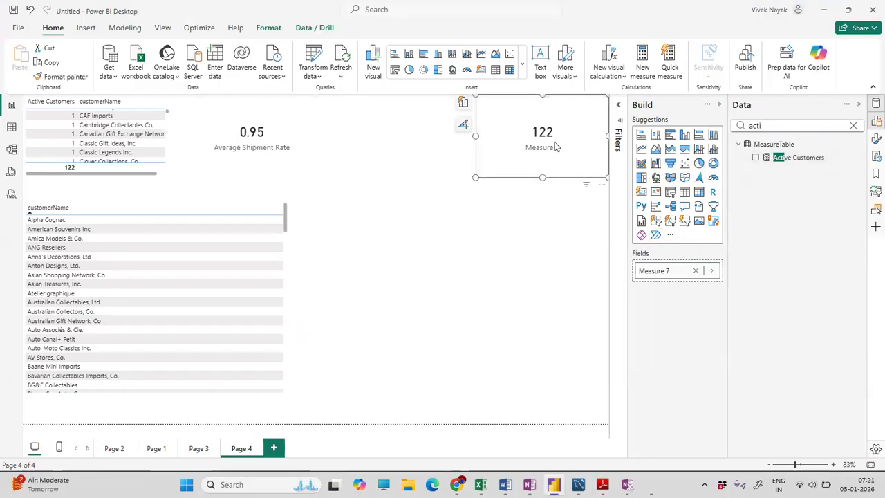
pyautogui.click(853, 126)
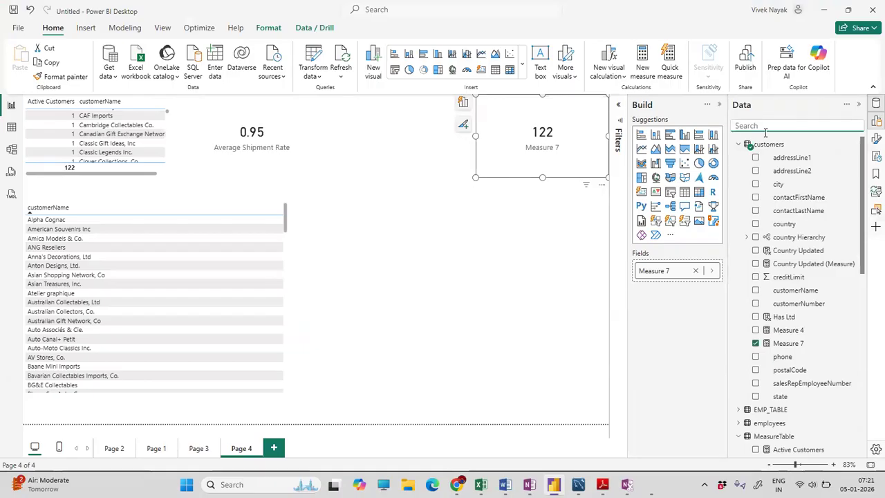
pyautogui.write('measure')
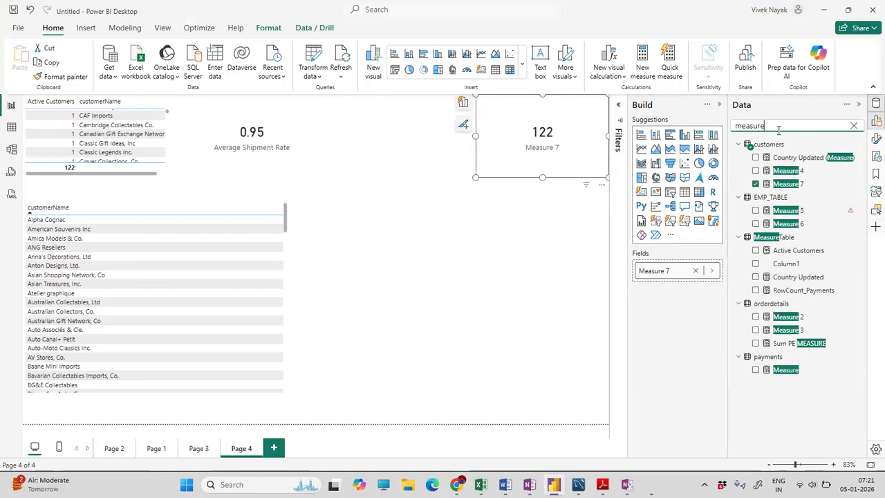
pyautogui.click(788, 183)
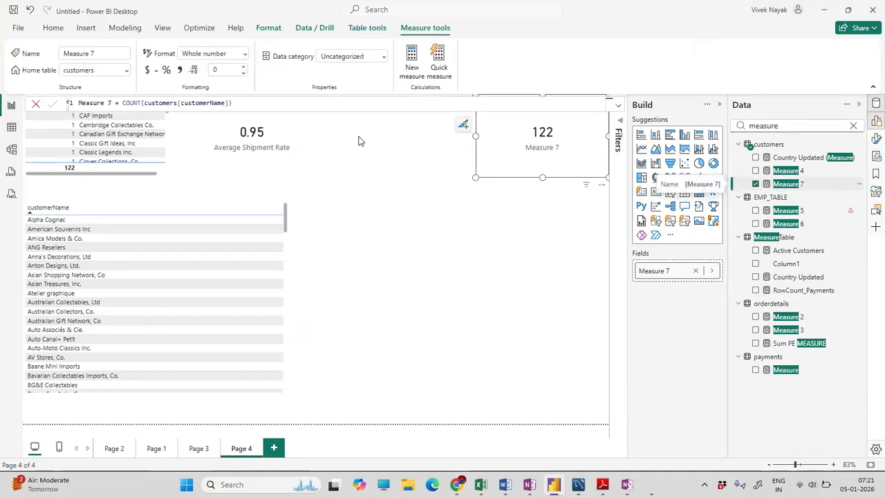
pyautogui.click(298, 106)
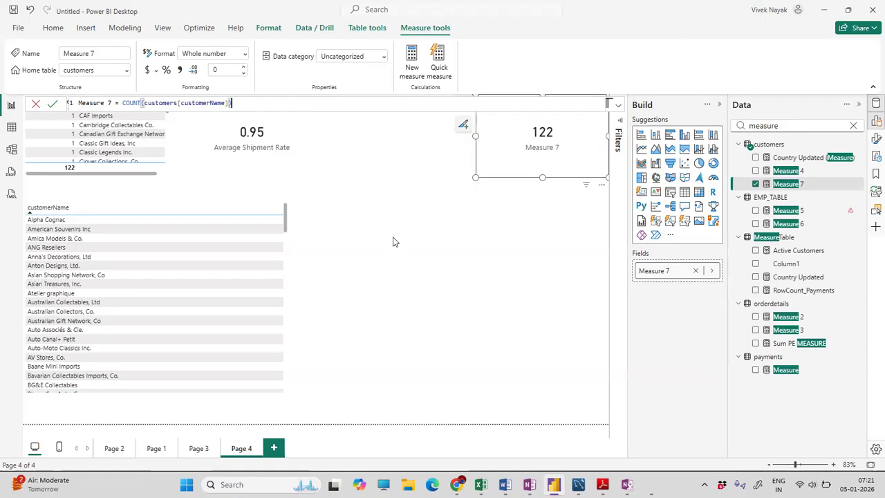
pyautogui.click(362, 247)
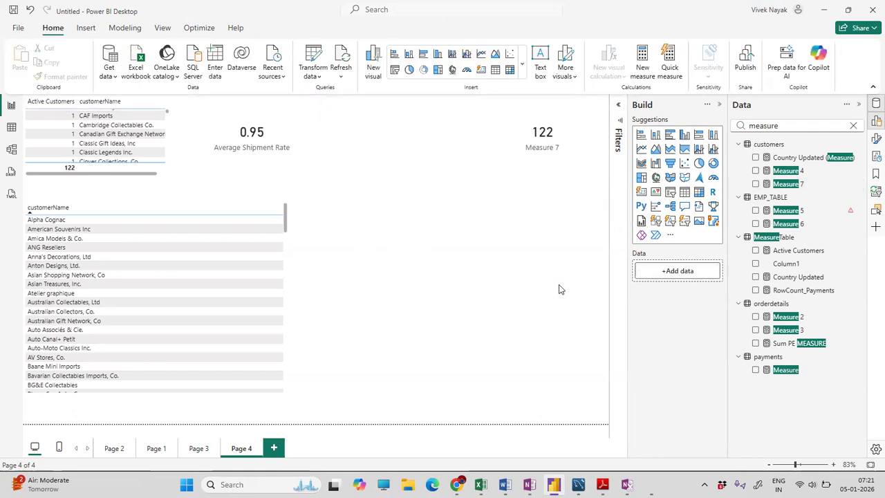
# - Search the fields for "active" and reopen the Active Customers formula to compare it with Measure 7
pyautogui.click(289, 159)
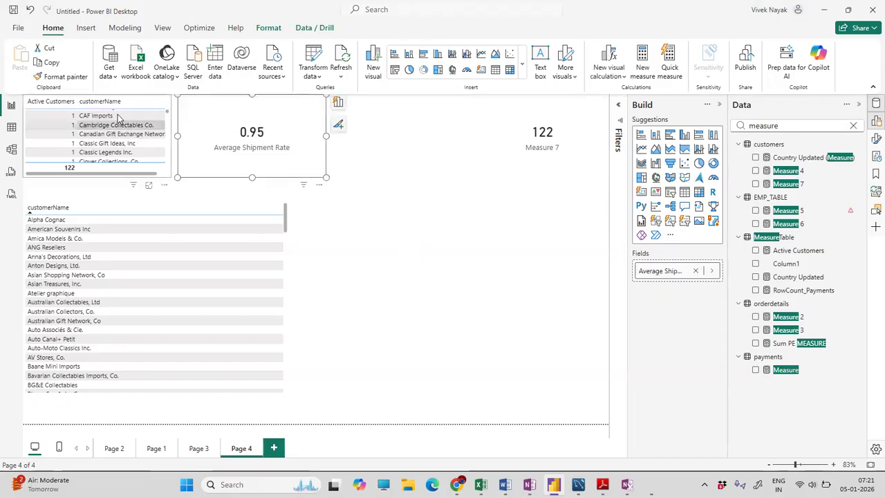
pyautogui.click(852, 125)
pyautogui.write('active')
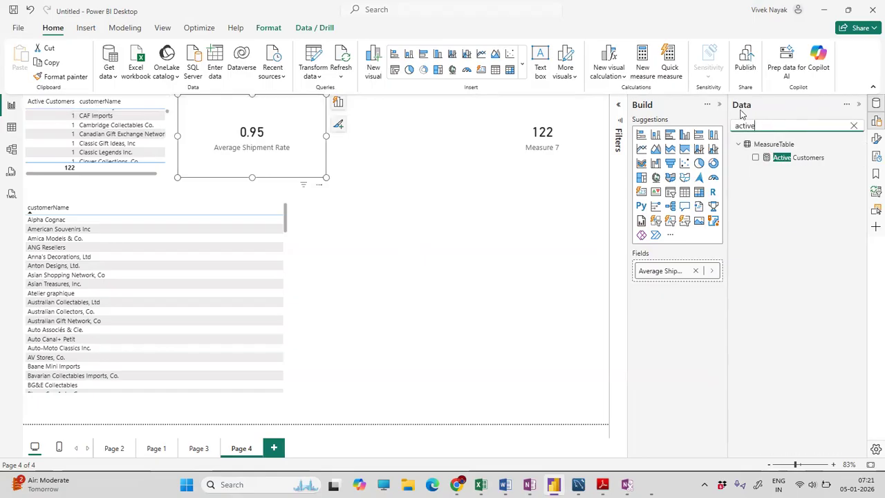
pyautogui.click(815, 157)
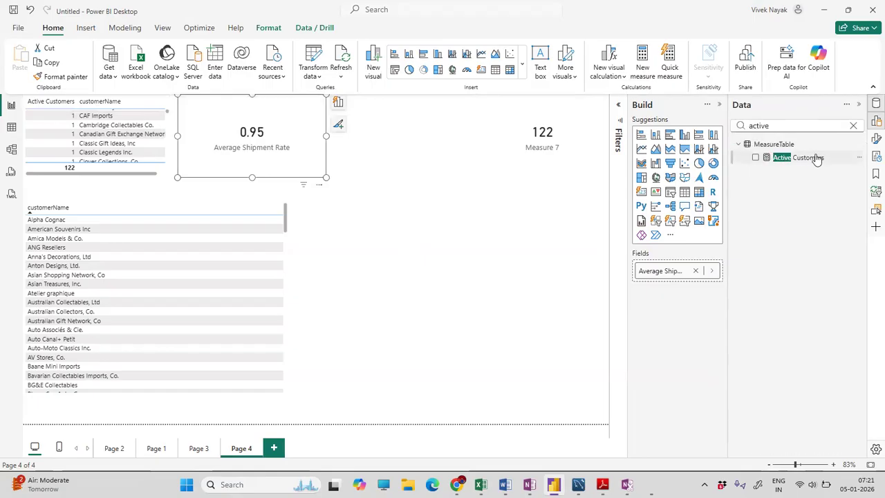
pyautogui.click(206, 118)
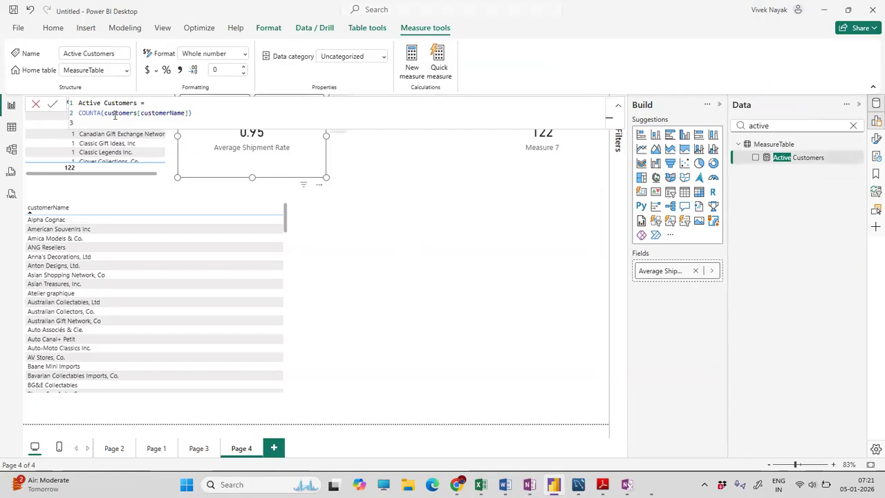
pyautogui.press('Return')
# - Compare the Measure 7 card with the customer names in both table visuals, reading through to the end of the lists
pyautogui.moveTo(532, 155); pyautogui.dragTo(382, 291)
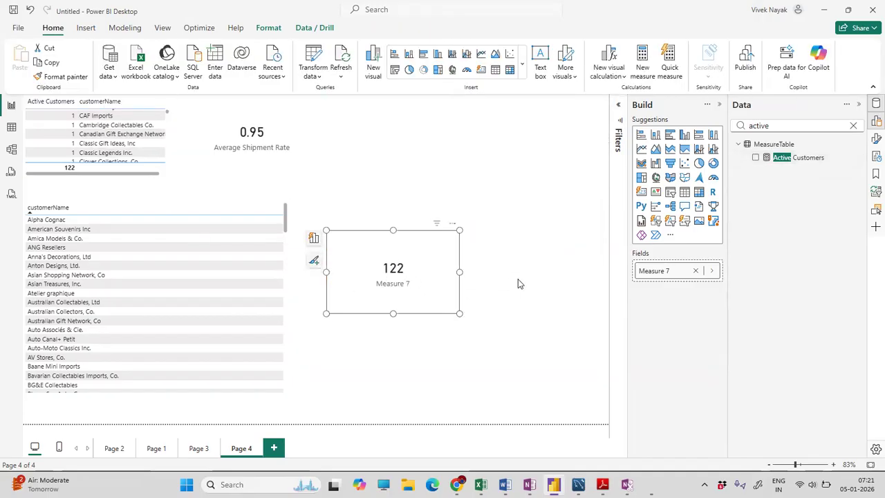
pyautogui.moveTo(348, 285); pyautogui.dragTo(497, 156)
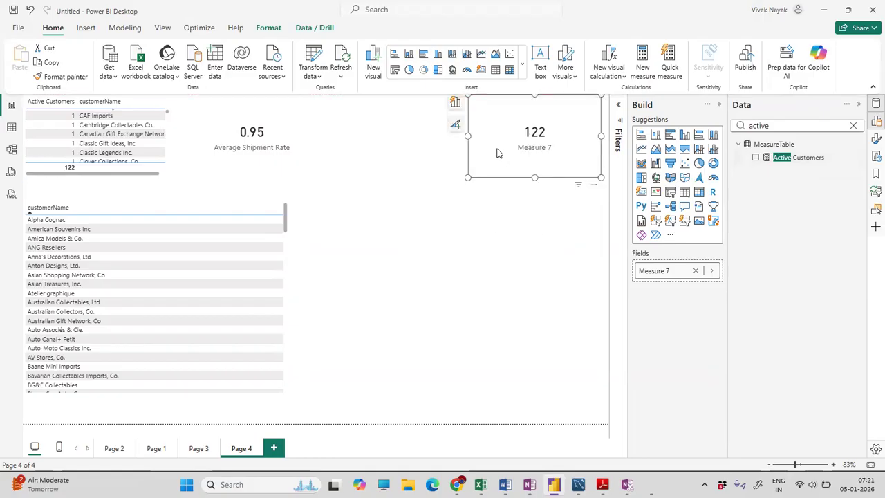
pyautogui.scroll(-15, 132, 328)
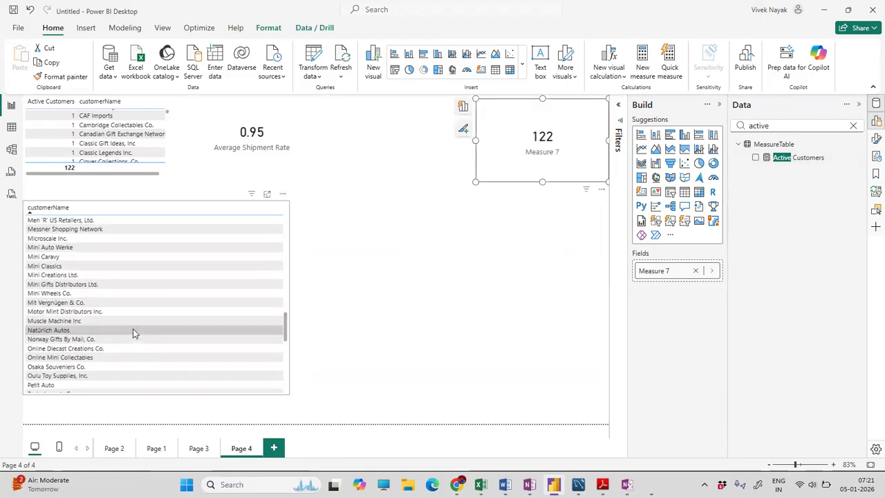
pyautogui.scroll(-5, 134, 330)
pyautogui.scroll(20, 145, 320)
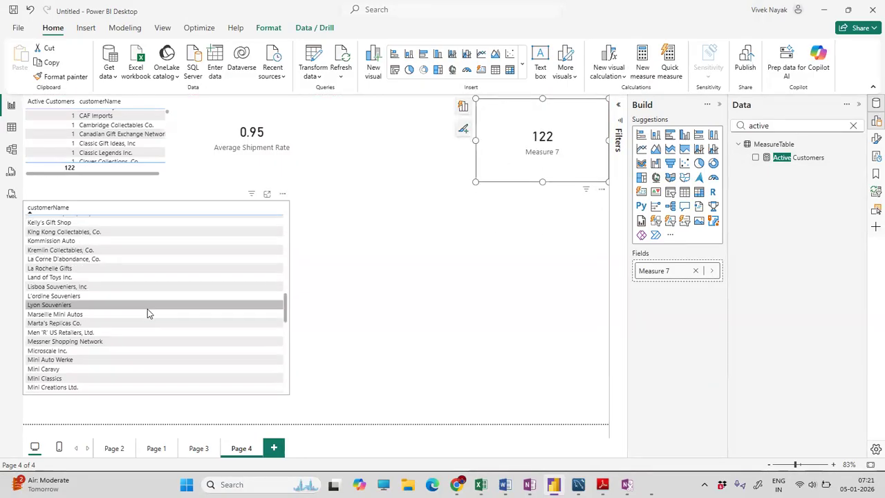
pyautogui.scroll(3, 149, 306)
pyautogui.click(385, 346)
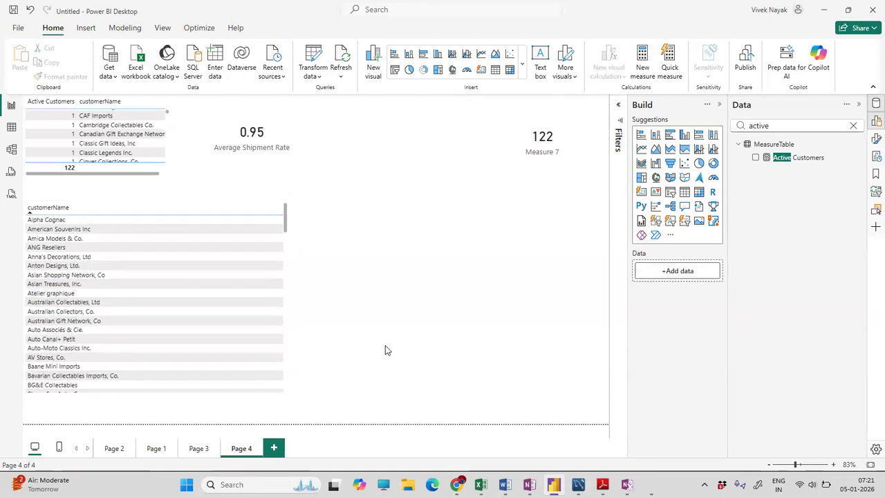
pyautogui.scroll(-10, 99, 137)
pyautogui.scroll(-10, 99, 136)
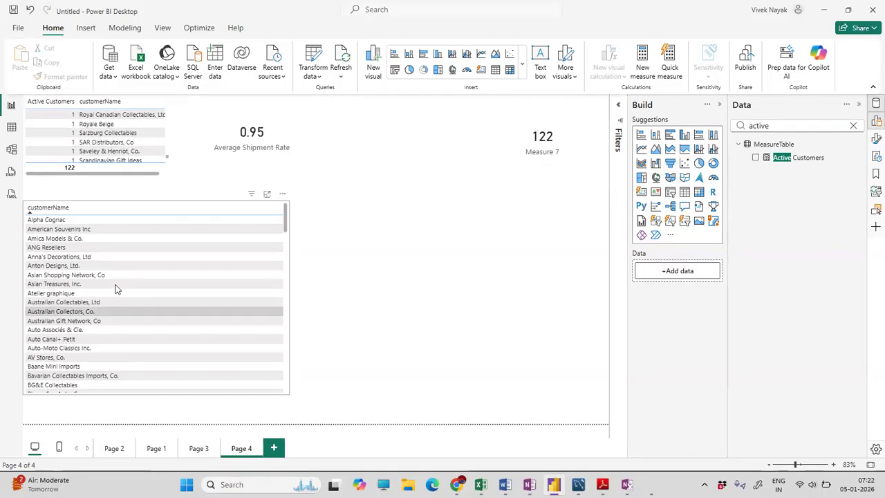
pyautogui.scroll(-15, 118, 266)
pyautogui.scroll(-10, 119, 263)
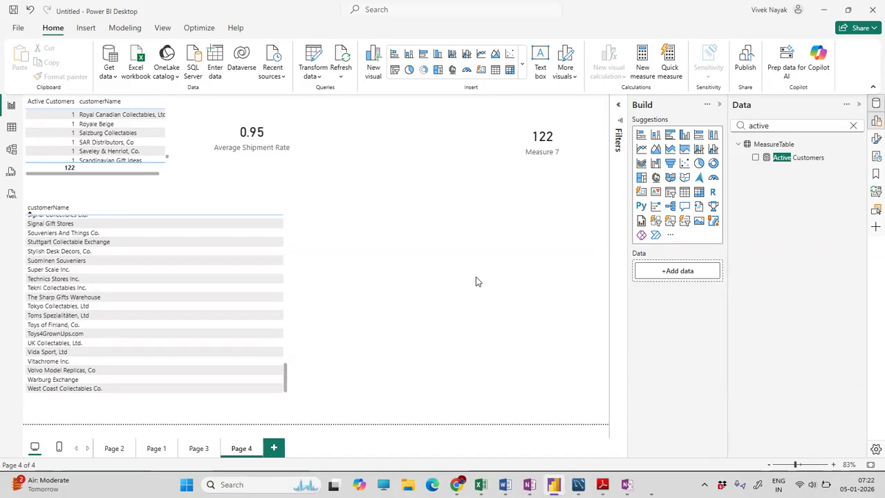
# - Align the Measure 7 card with the page's upper-right corner and shrink it a little more
pyautogui.click(507, 193)
pyautogui.moveTo(508, 189); pyautogui.dragTo(526, 153)
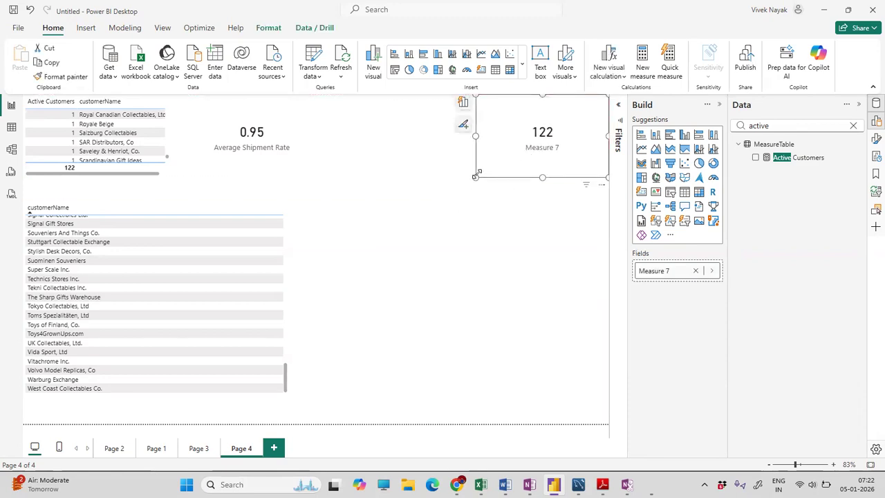
pyautogui.moveTo(476, 177); pyautogui.dragTo(484, 171)
pyautogui.click(431, 191)
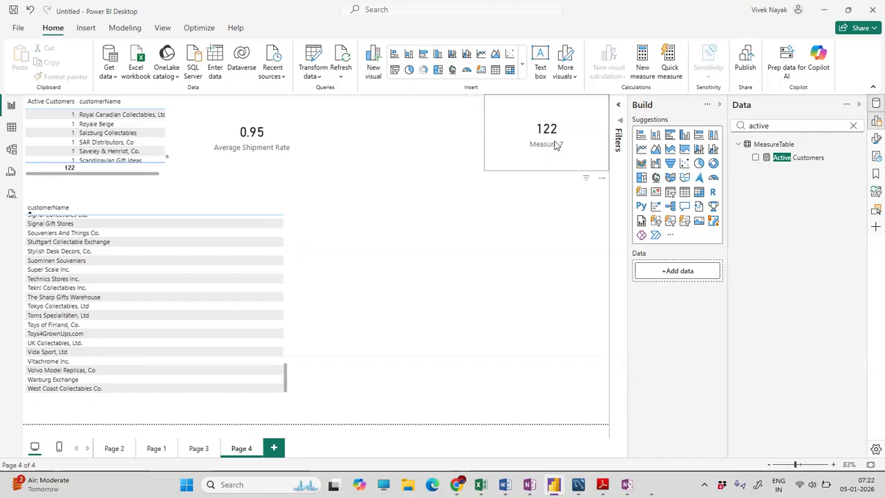
pyautogui.click(534, 152)
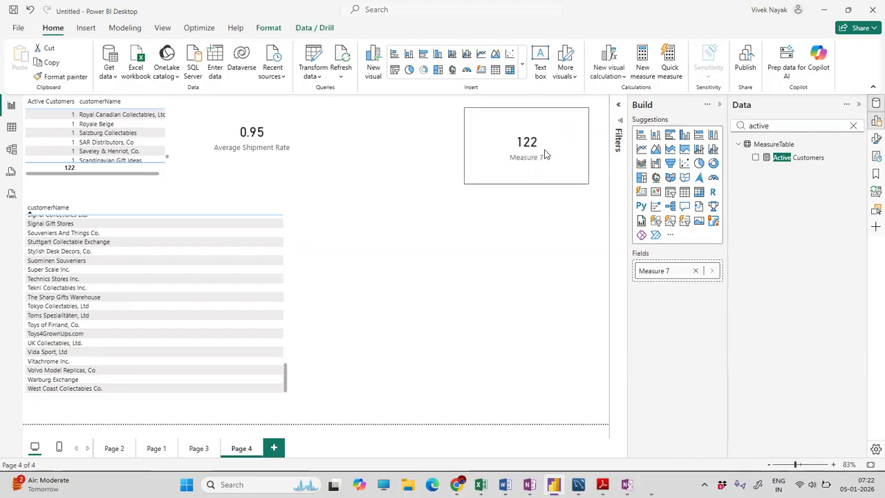
pyautogui.click(455, 195)
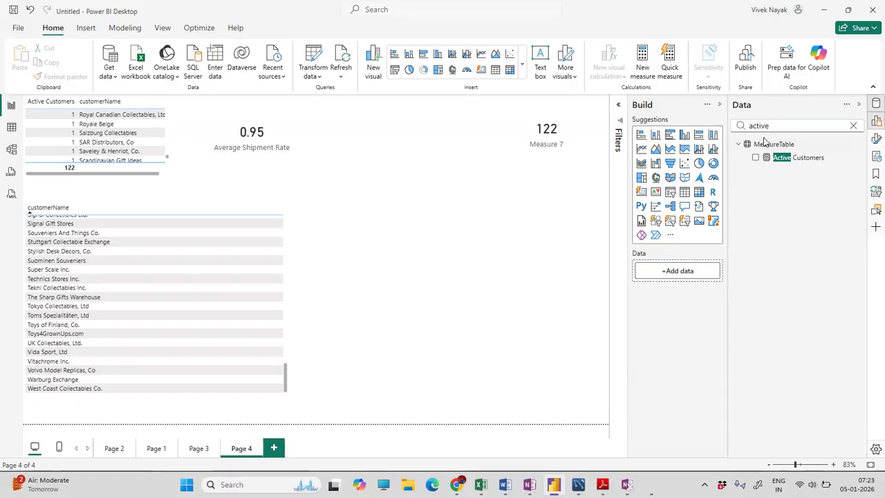
# - Clear the field search and inspect the field settings of the Average Shipment Rate card
pyautogui.click(853, 125)
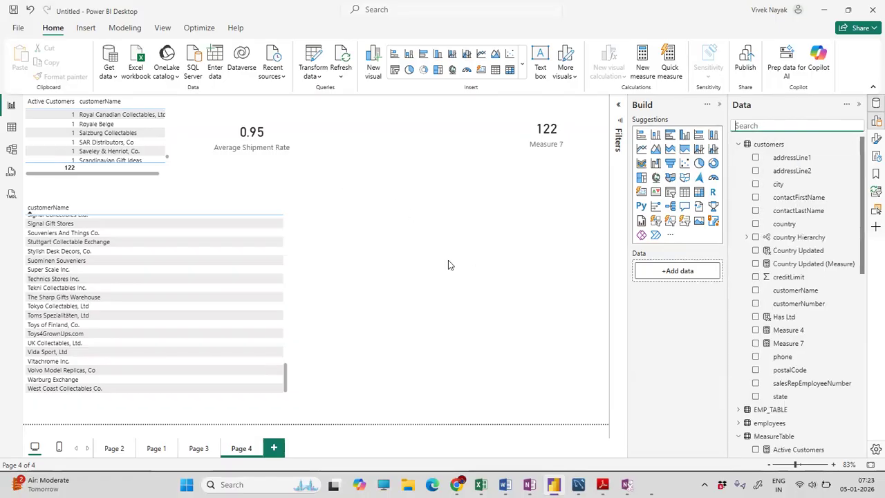
pyautogui.click(278, 166)
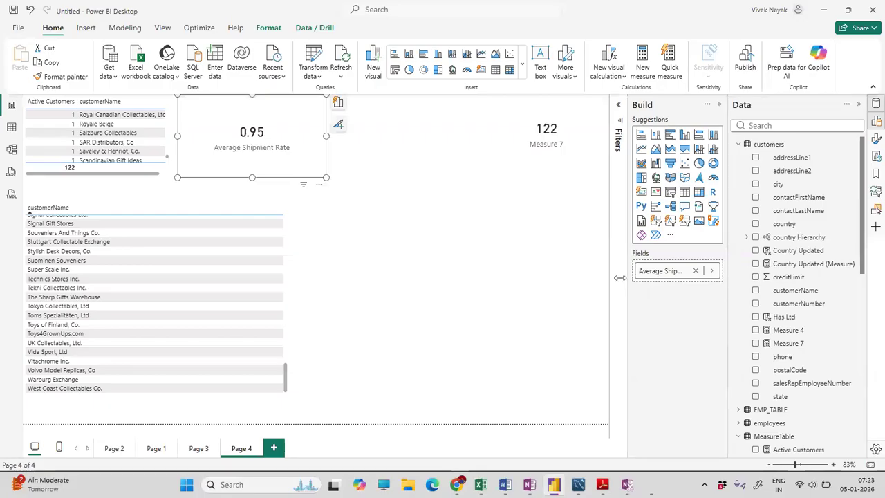
pyautogui.click(710, 271)
pyautogui.click(668, 341)
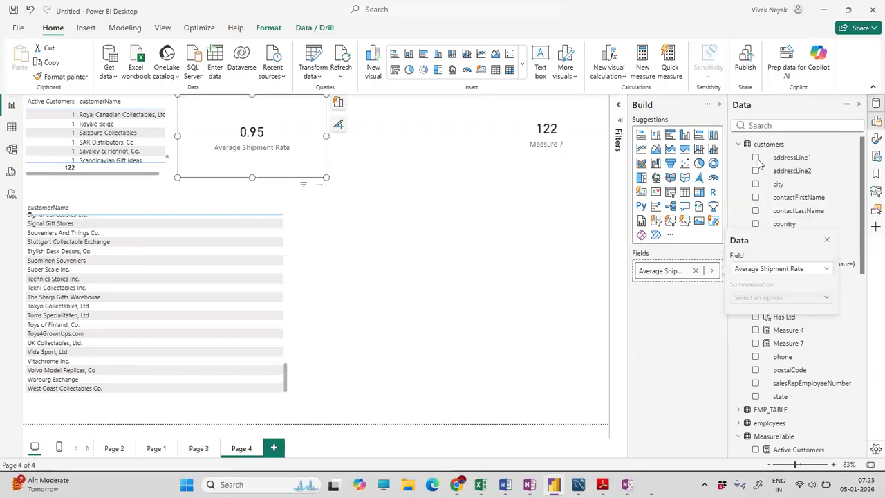
# - Search the report fields for "average" and open the data rows of the orders table
pyautogui.click(779, 125)
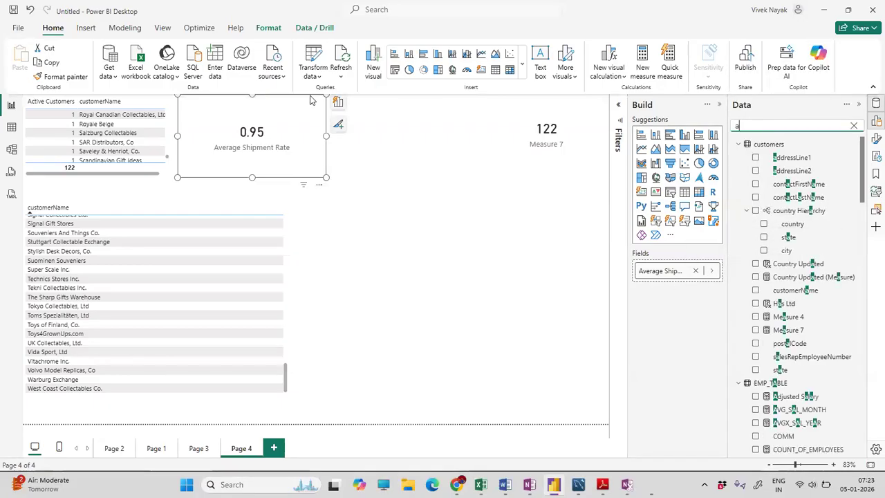
pyautogui.write('average')
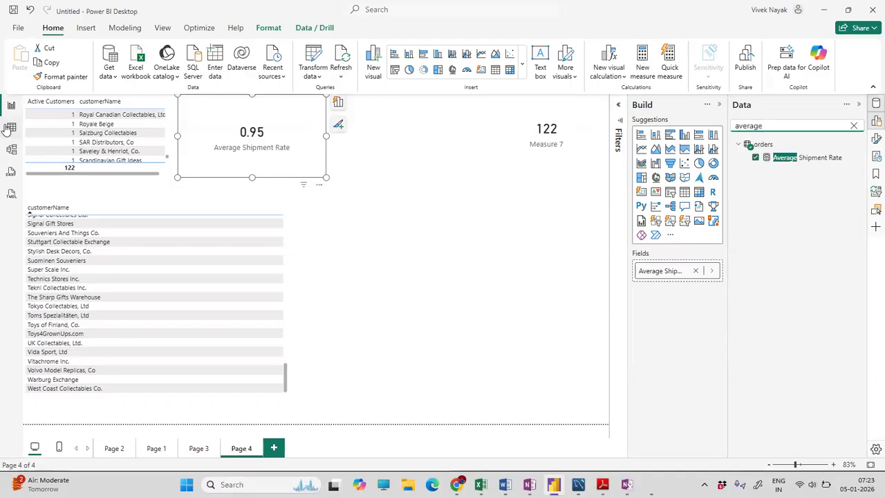
pyautogui.click(11, 127)
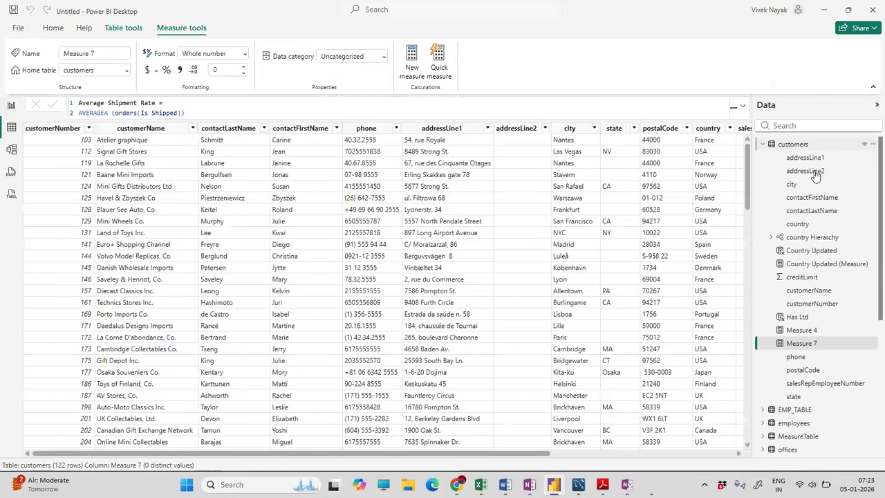
pyautogui.click(763, 144)
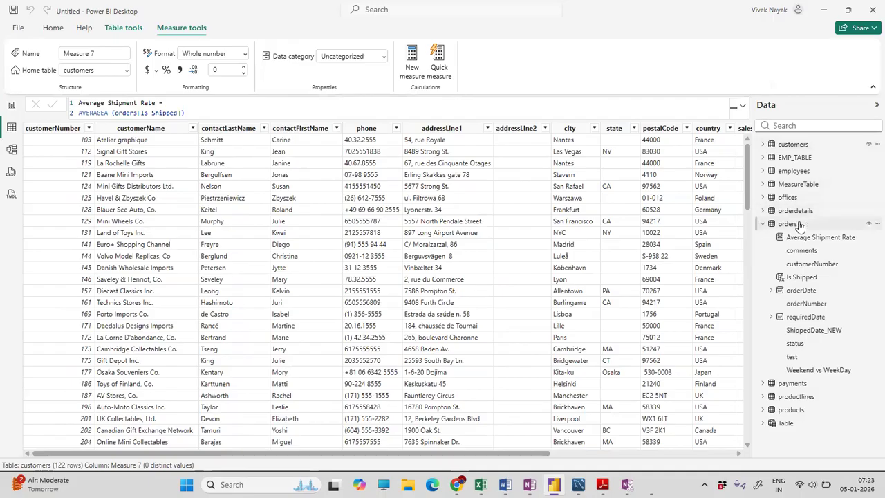
pyautogui.click(762, 224)
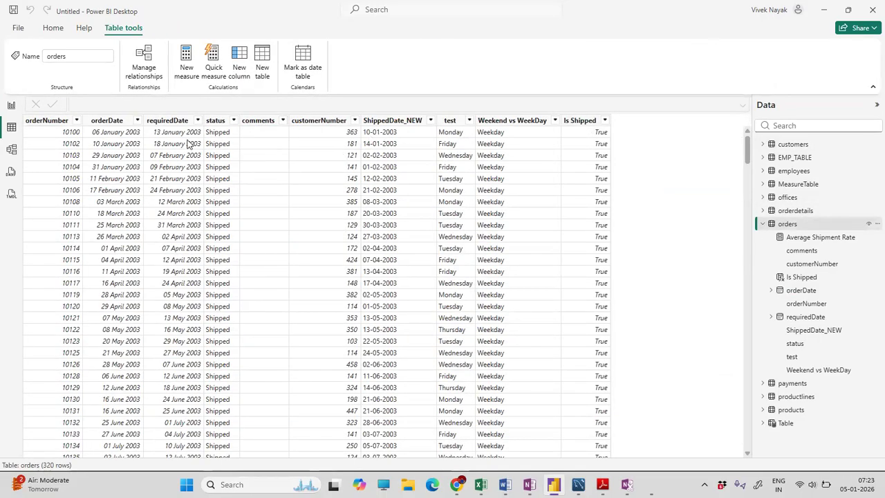
# - Inspect the distinct values of the orders table's status and Is Shipped columns, along with the Is Shipped column's formula
pyautogui.click(233, 122)
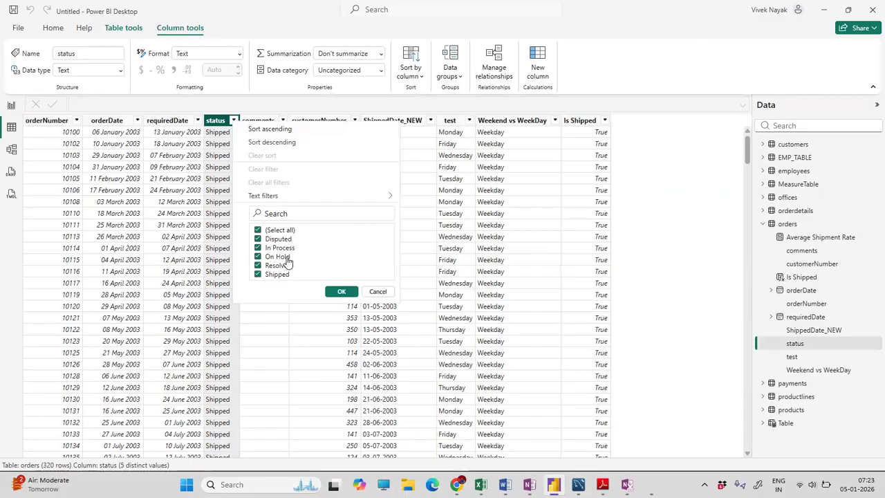
pyautogui.click(367, 291)
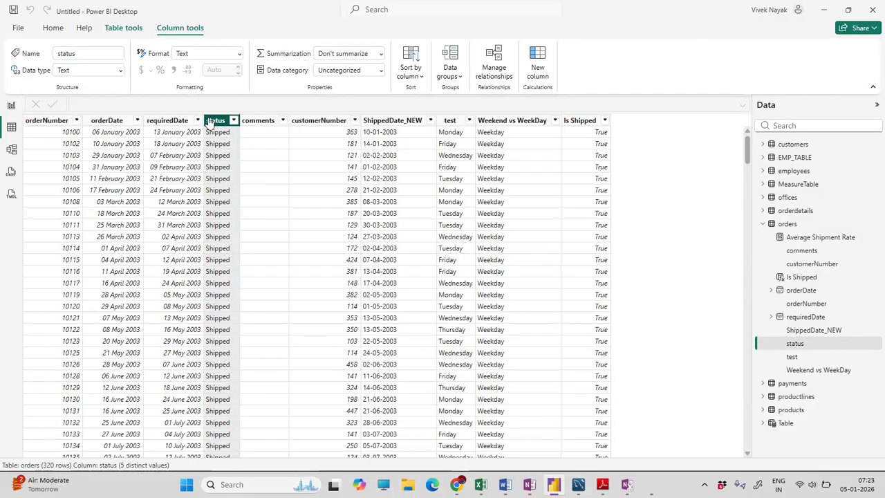
pyautogui.click(604, 120)
pyautogui.click(655, 108)
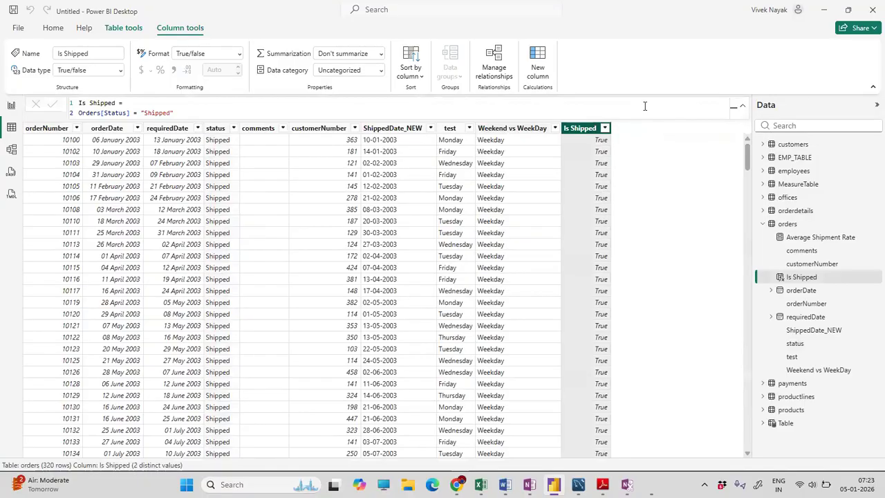
pyautogui.click(604, 128)
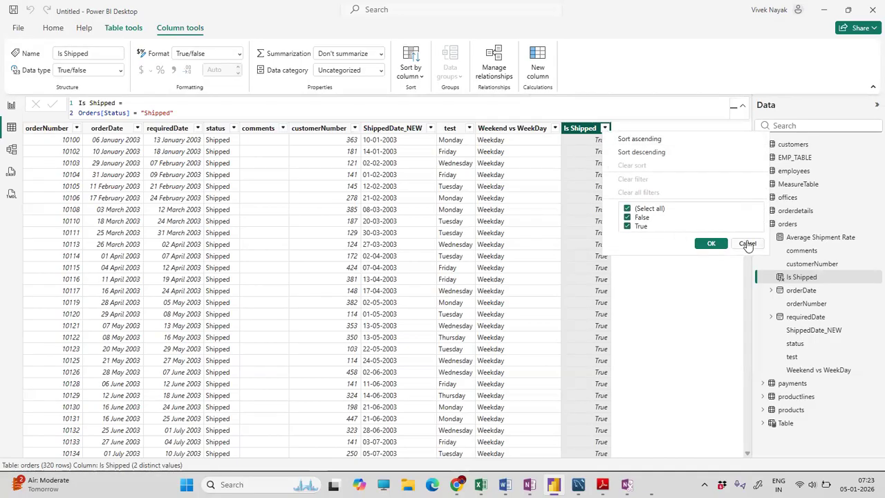
pyautogui.click(747, 244)
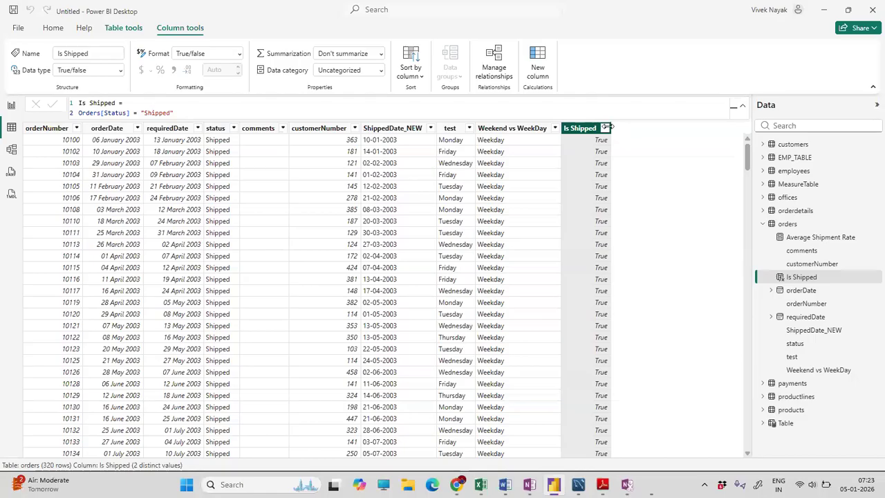
pyautogui.scroll(-4, 587, 290)
pyautogui.scroll(4, 587, 290)
# - Return to the report and examine the AVERAGEA function and Is Shipped argument in the Average Shipment Rate formula
pyautogui.click(13, 106)
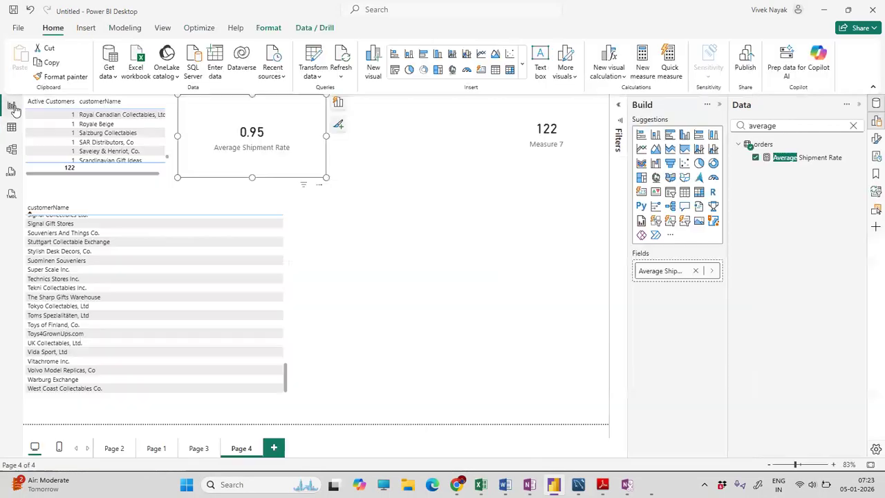
pyautogui.click(796, 160)
pyautogui.moveTo(111, 114); pyautogui.dragTo(79, 113)
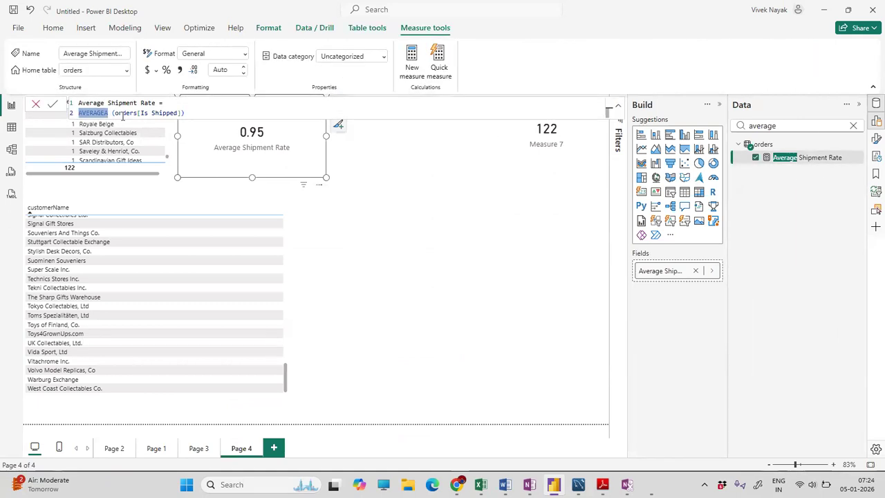
pyautogui.moveTo(141, 114); pyautogui.dragTo(177, 114)
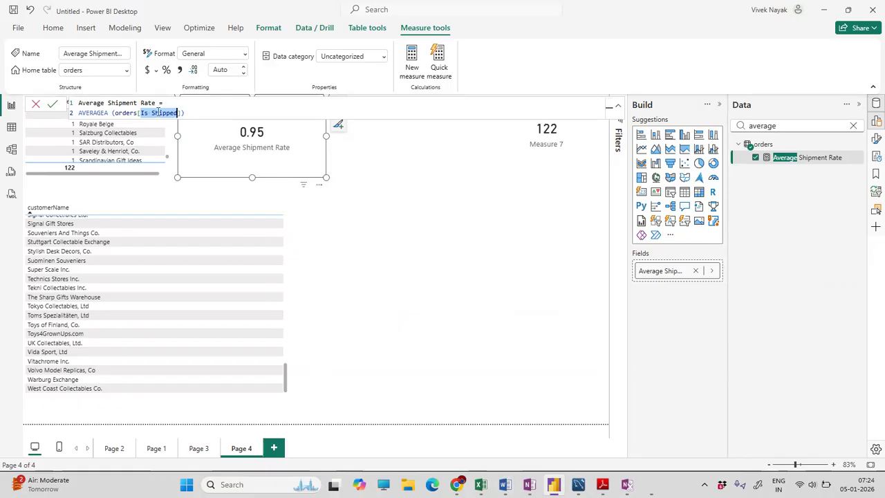
# - Filter the orders table to rows where Is Shipped is True and read through the filtered rows
pyautogui.click(11, 130)
pyautogui.click(605, 128)
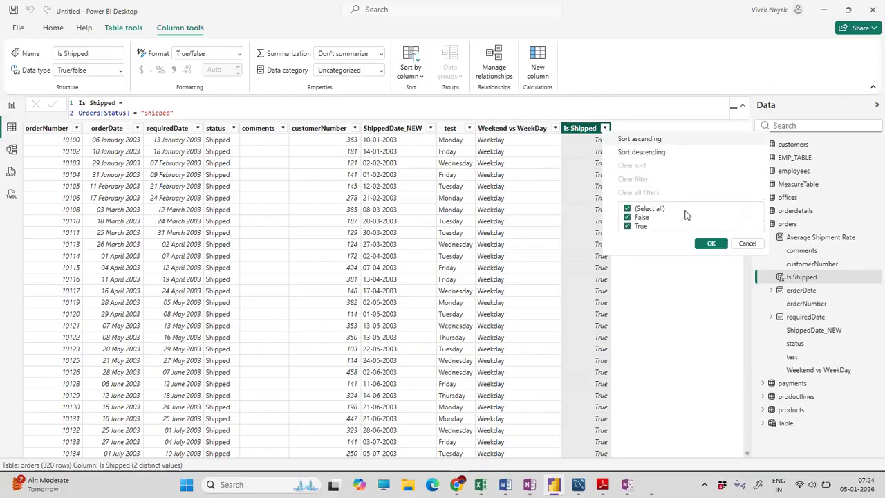
pyautogui.click(636, 218)
pyautogui.click(710, 243)
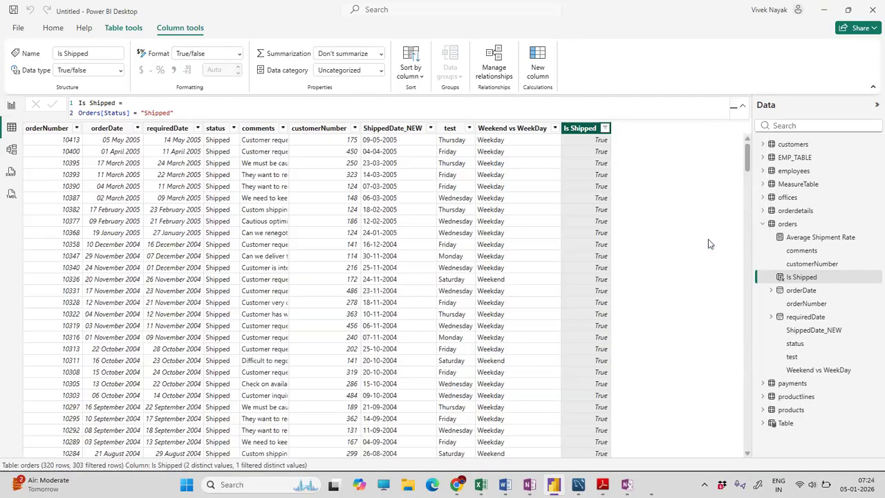
pyautogui.scroll(-5, 749, 152)
pyautogui.scroll(-11, 758, 249)
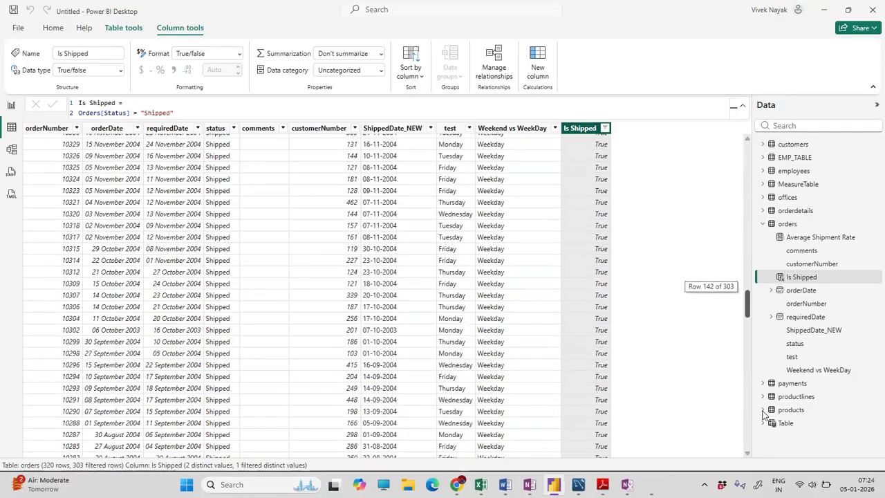
pyautogui.scroll(-20, 760, 442)
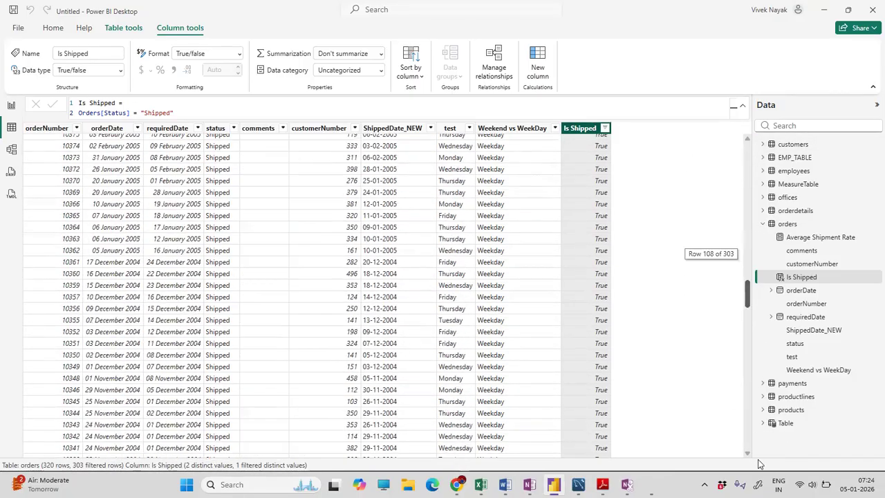
pyautogui.moveTo(746, 434); pyautogui.dragTo(746, 143)
# - Switch the Is Shipped filter to show only the False rows of the orders table
pyautogui.click(604, 128)
pyautogui.click(627, 217)
pyautogui.click(627, 226)
pyautogui.click(711, 244)
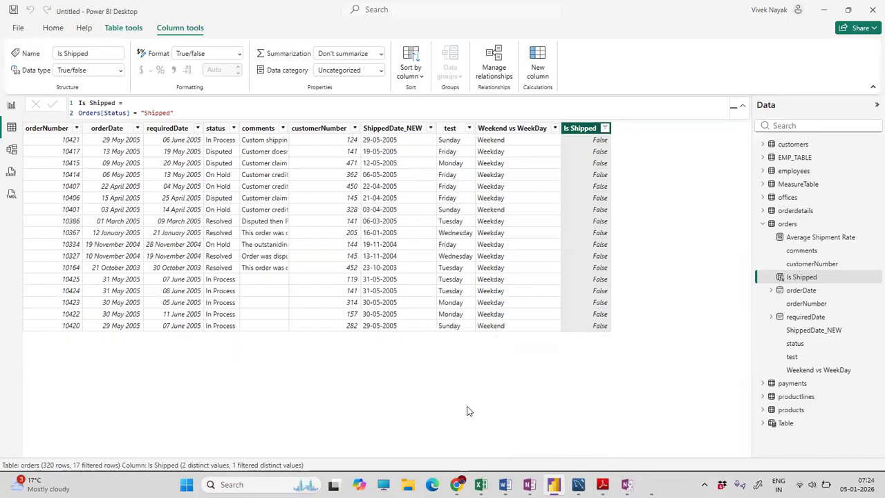
# - Include the True rows in the Is Shipped filter again so all orders are shown
pyautogui.click(605, 128)
pyautogui.click(627, 226)
pyautogui.click(710, 243)
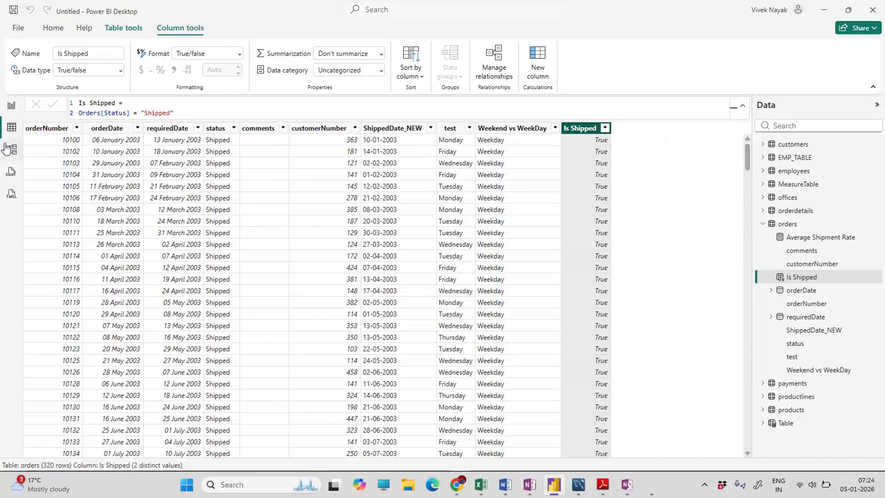
# - Return to the report page and reexamine the Average Shipment Rate card and the AVERAGEA function in its formula
pyautogui.click(11, 104)
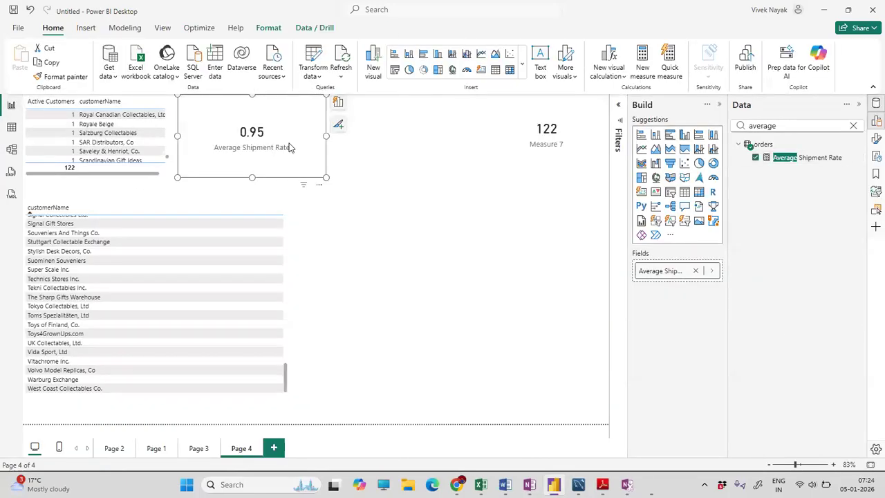
pyautogui.moveTo(279, 146); pyautogui.dragTo(342, 146)
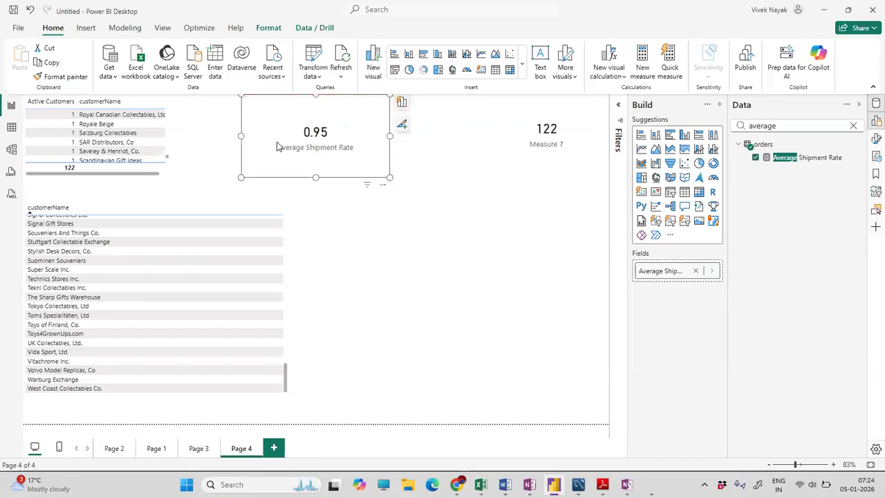
pyautogui.hotkey('ctrl', 'z')
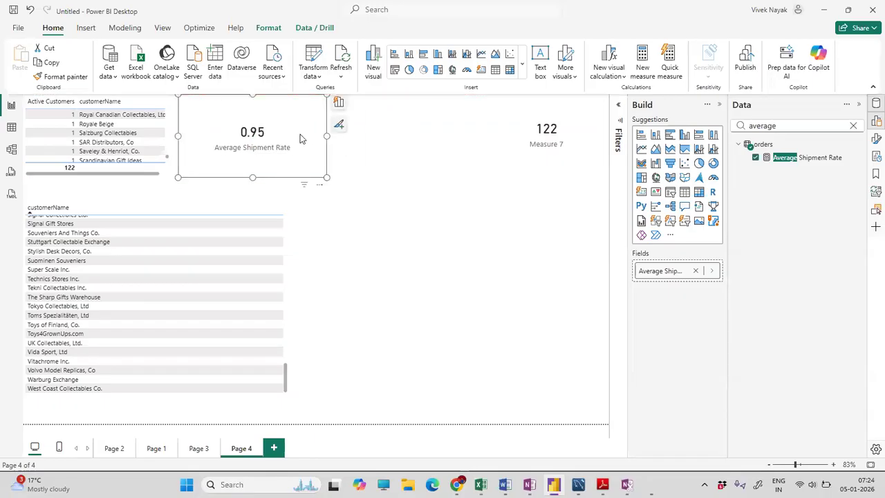
pyautogui.click(795, 160)
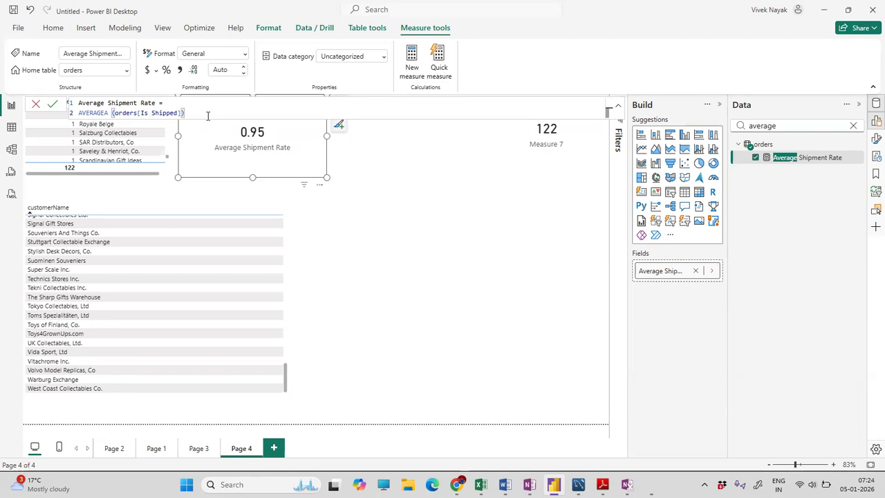
pyautogui.moveTo(109, 112); pyautogui.dragTo(78, 112)
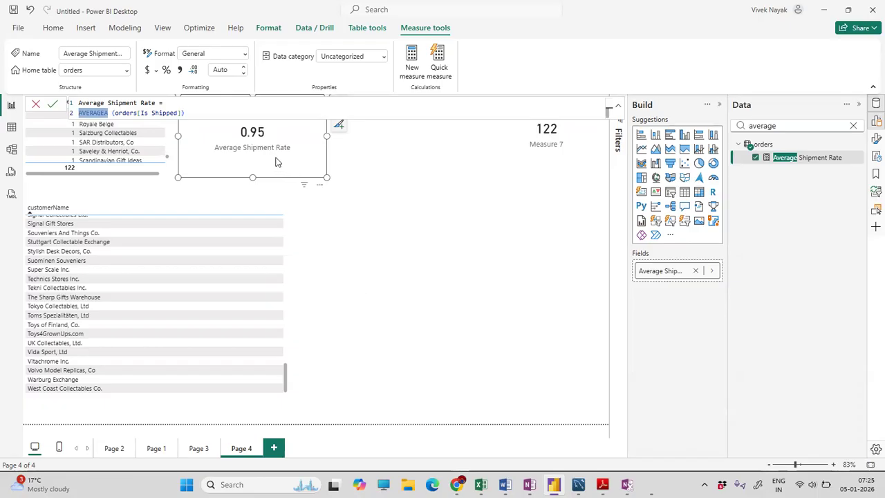
pyautogui.click(397, 250)
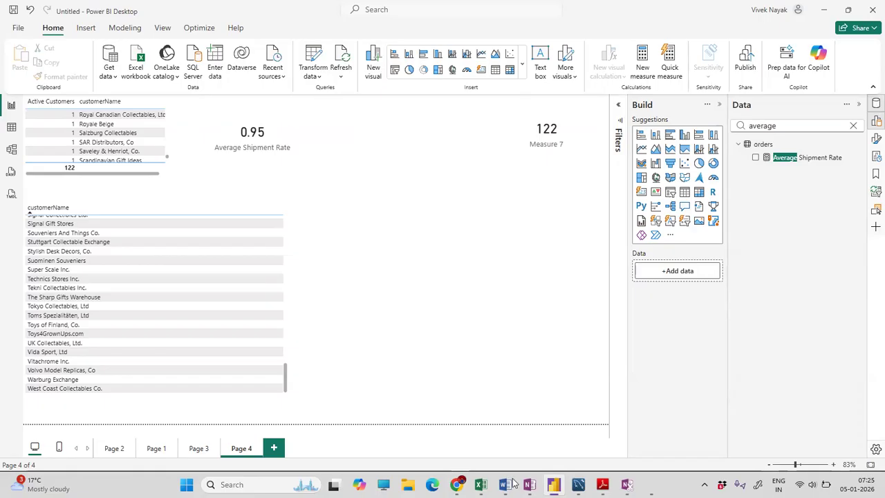
# - Switch to the handwritten OneNote notes and review the COUNT, COUNTX and COUNTA columns
pyautogui.click(628, 485)
pyautogui.click(628, 485)
pyautogui.click(530, 486)
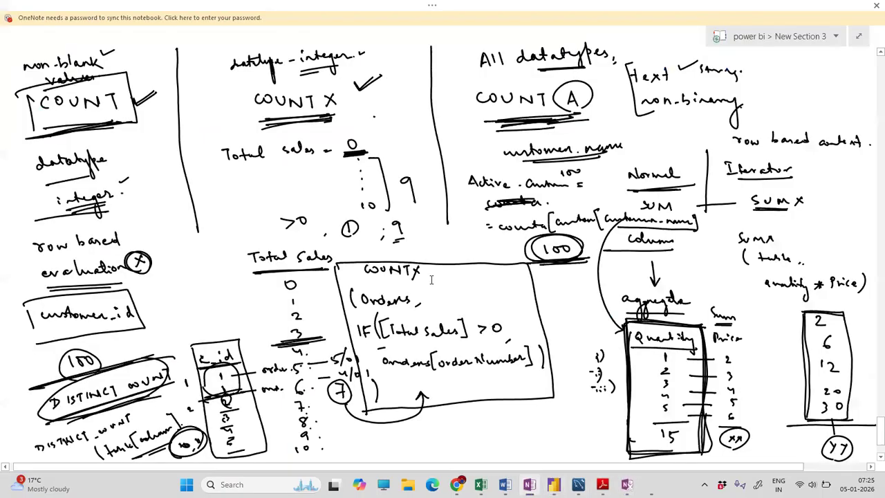
pyautogui.scroll(-3, 488, 376)
pyautogui.click(432, 6)
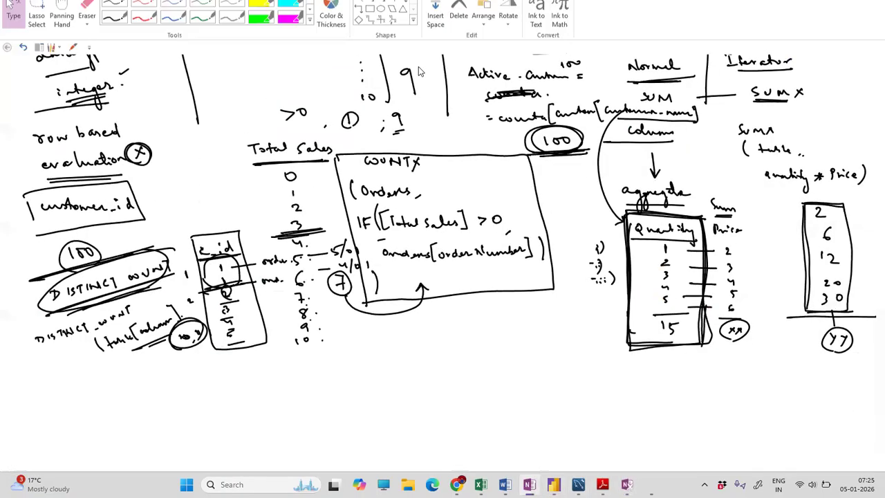
pyautogui.click(438, 43)
pyautogui.moveTo(457, 421); pyautogui.dragTo(458, 421)
pyautogui.scroll(2, 463, 223)
pyautogui.scroll(5, 463, 224)
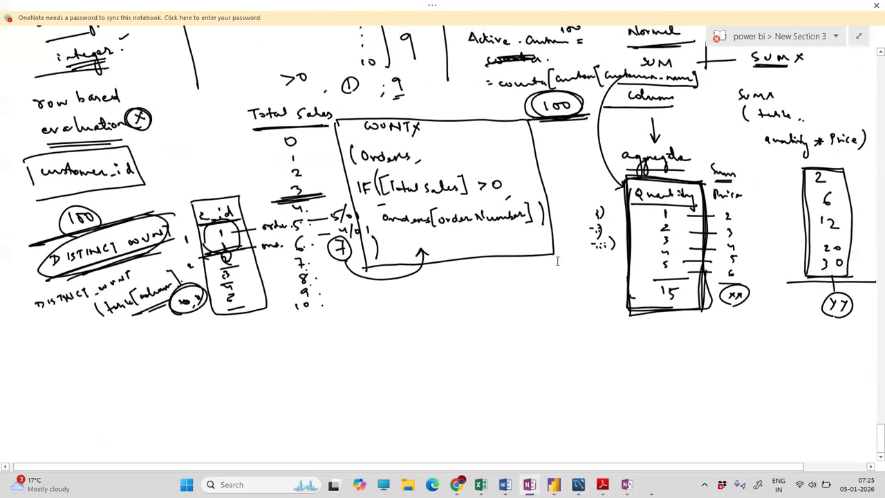
pyautogui.scroll(1, 190, 150)
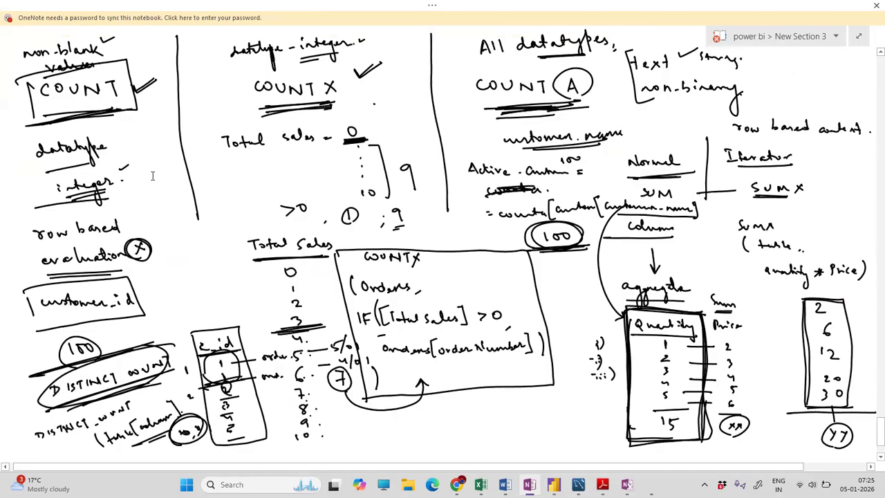
# - Go over the COUNT notes and the boxed COUNTX example that counts orders with total sales above 0
pyautogui.click(116, 94)
pyautogui.click(147, 128)
pyautogui.click(115, 90)
pyautogui.scroll(-3, 176, 183)
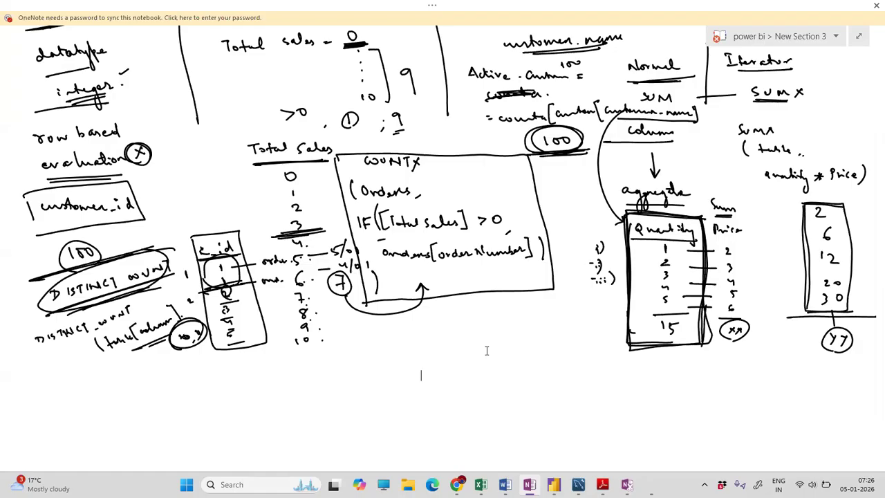
pyautogui.click(420, 163)
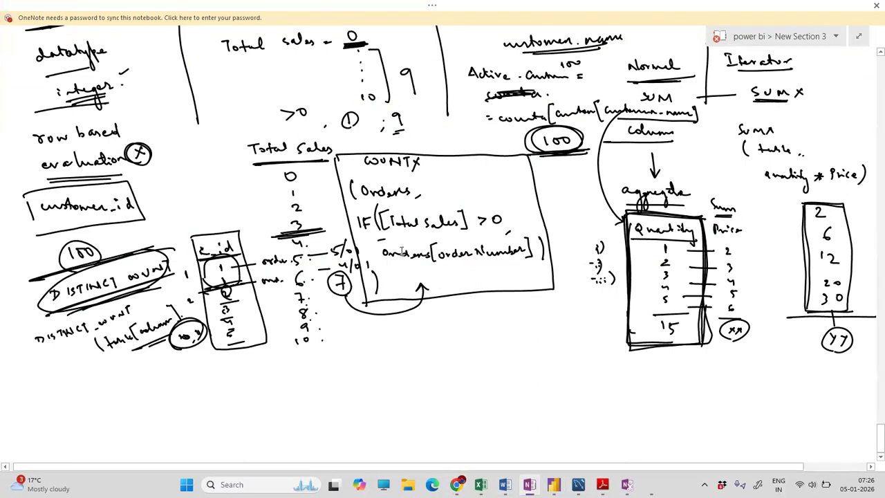
pyautogui.click(415, 161)
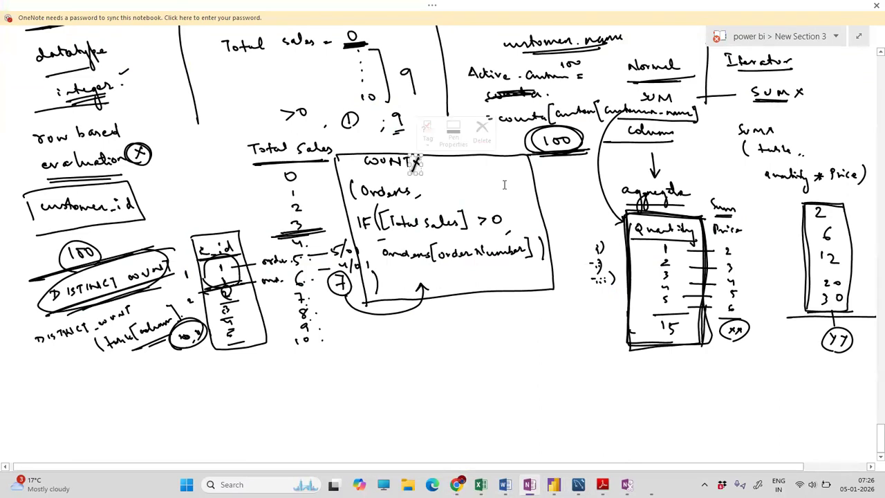
pyautogui.click(512, 264)
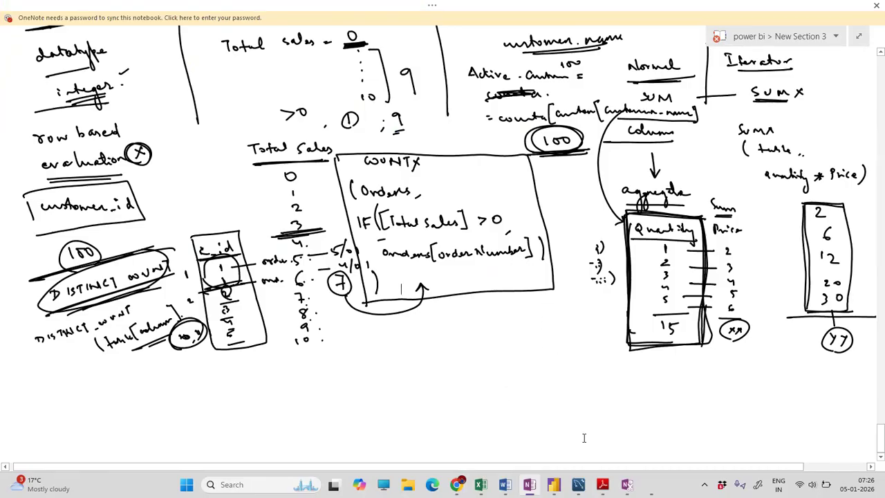
# - Switch to Document2 in Word and go back to the Basic Logical Functions overview at the beginning of the document
pyautogui.moveTo(505, 483)
pyautogui.click(564, 423)
pyautogui.scroll(7, 567, 315)
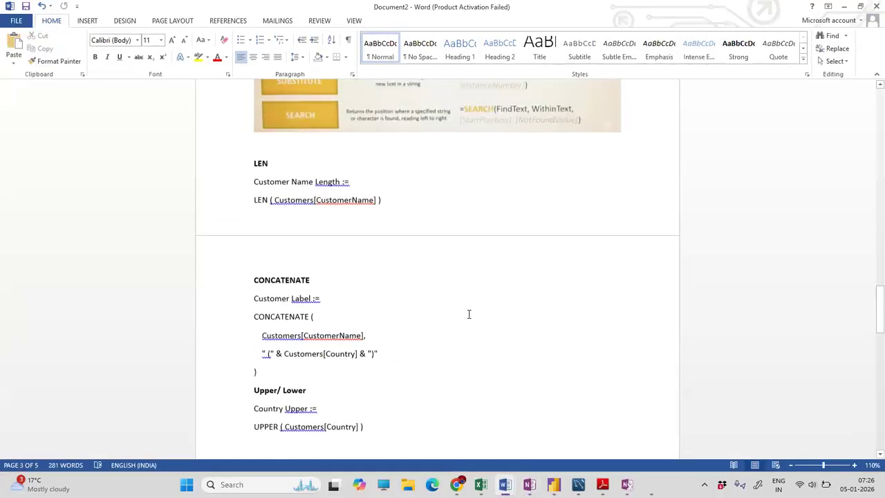
pyautogui.scroll(3, 567, 315)
pyautogui.moveTo(878, 270); pyautogui.dragTo(868, 81)
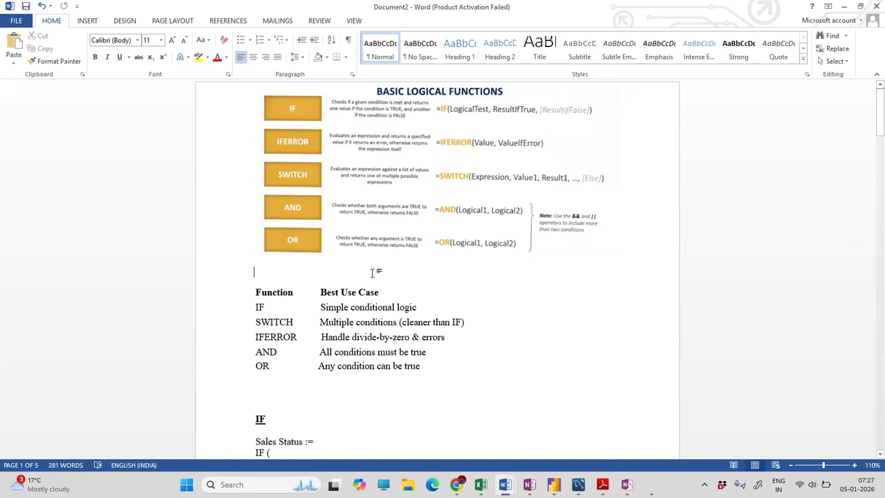
# - Lower the Total Sales threshold in the Sales Status IF example to 10000 and go over the condition and its two results
pyautogui.click(445, 236)
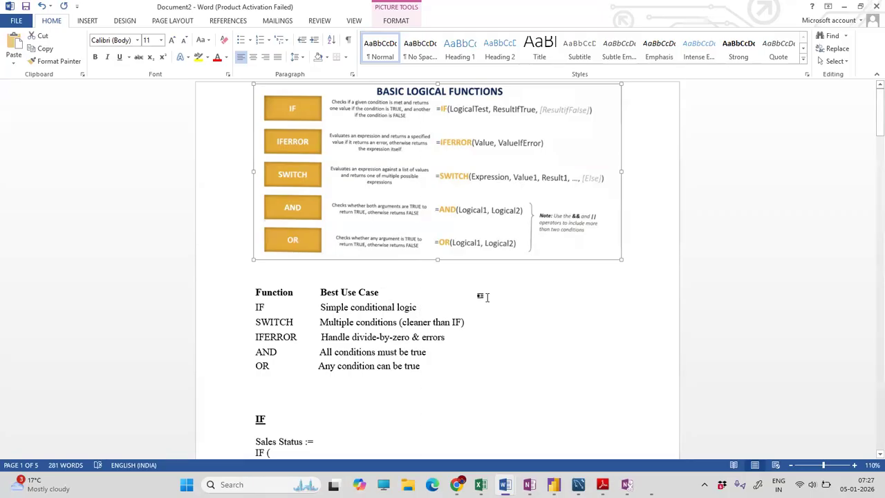
pyautogui.scroll(-3, 487, 297)
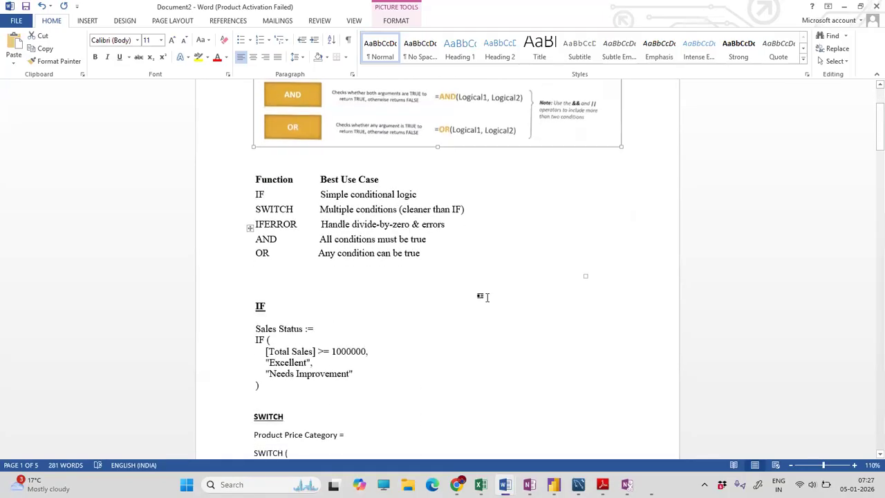
pyautogui.click(368, 350)
pyautogui.press('BackSpace')
pyautogui.press('BackSpace')
pyautogui.press('BackSpace')
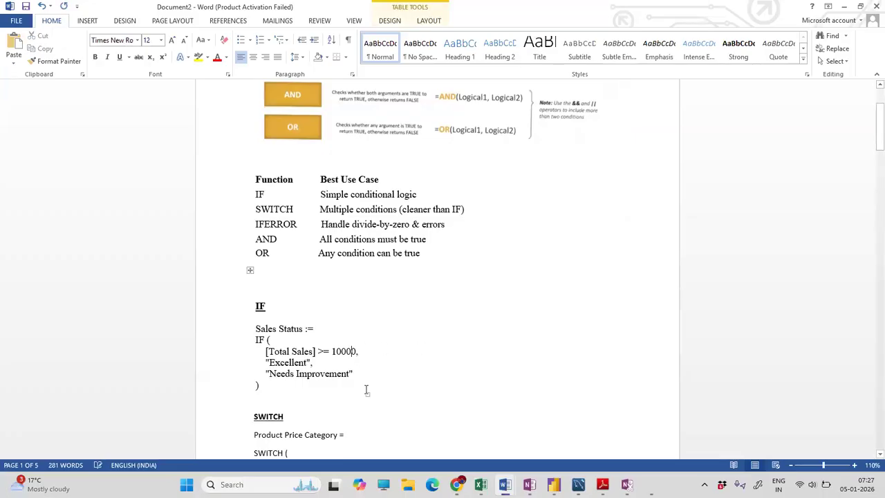
pyautogui.click(368, 354)
pyautogui.click(322, 363)
pyautogui.click(356, 372)
pyautogui.click(266, 339)
pyautogui.click(332, 352)
pyautogui.click(311, 363)
# - Switch to Power BI, clear the field search, and collapse the expanded customers, MeasureTable, orders and products tables
pyautogui.click(554, 484)
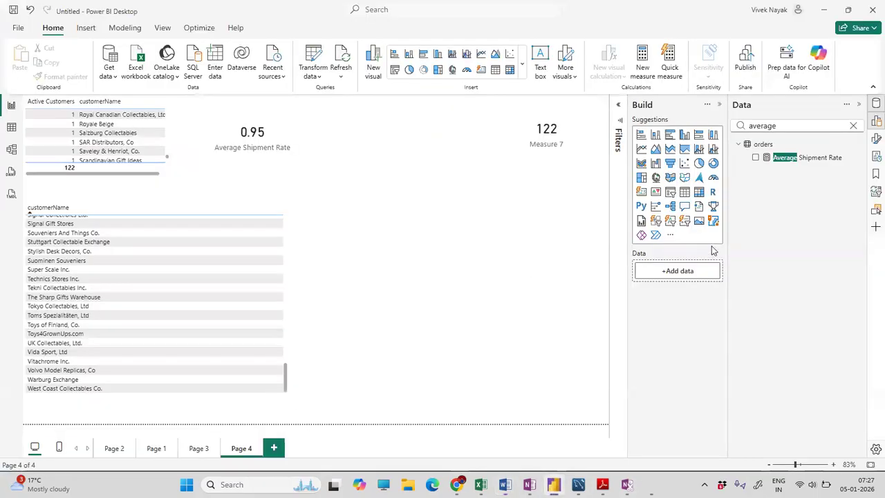
pyautogui.click(853, 126)
pyautogui.click(736, 147)
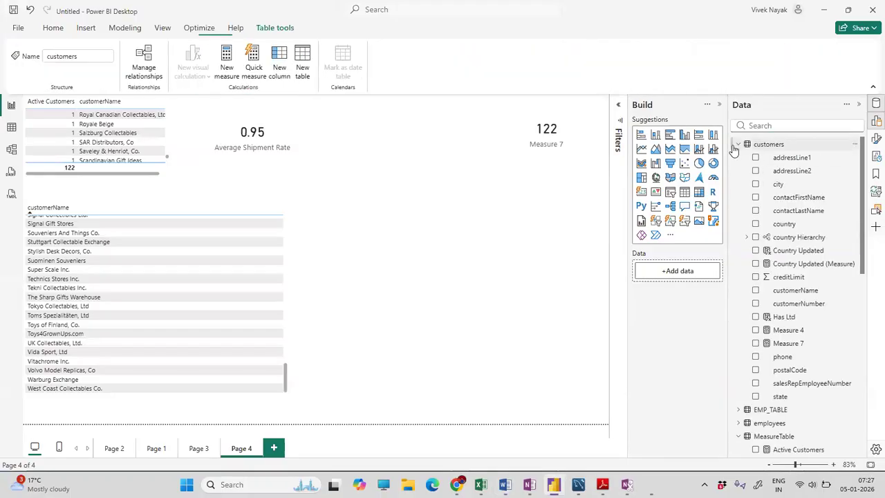
pyautogui.click(737, 146)
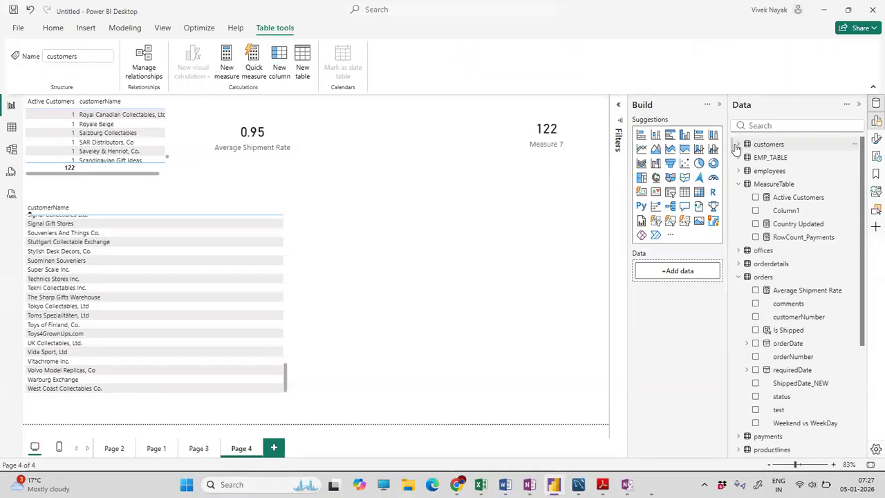
pyautogui.click(527, 241)
pyautogui.click(736, 185)
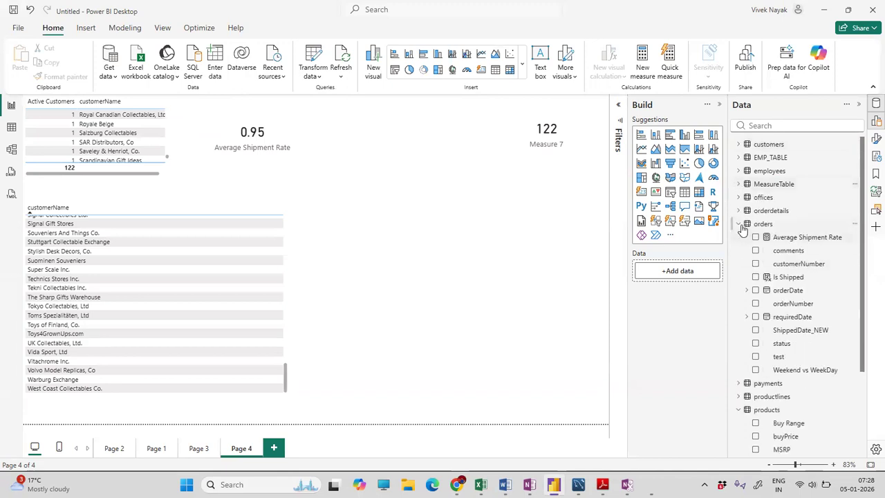
pyautogui.click(737, 224)
pyautogui.click(736, 263)
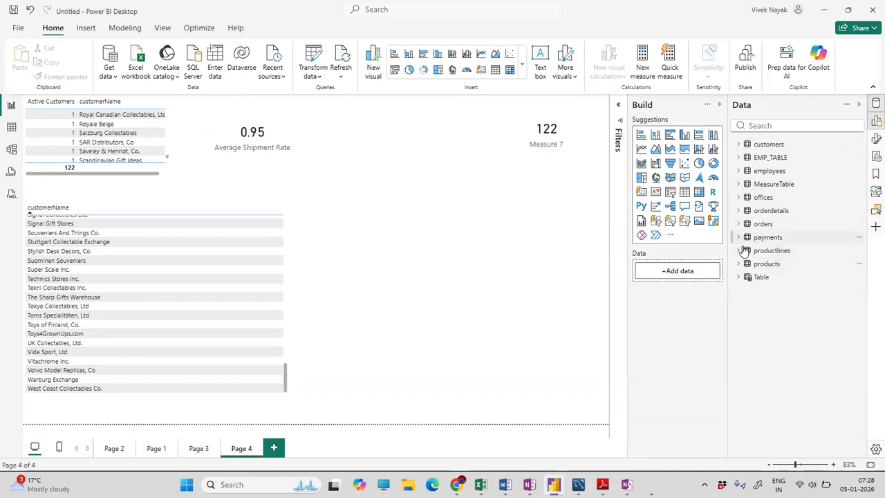
# - Add a table visual of the payments amount field to Page 4, browse its values, and make it smaller in the middle of the page
pyautogui.click(738, 238)
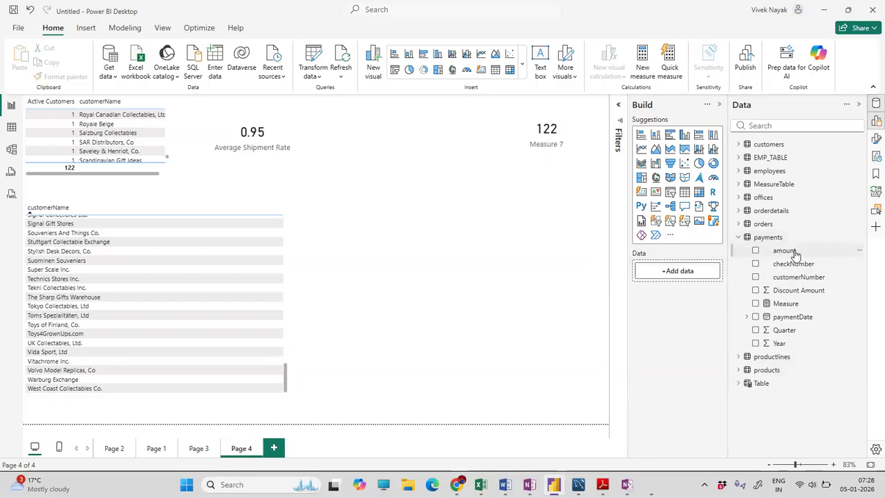
pyautogui.click(777, 251)
pyautogui.click(755, 250)
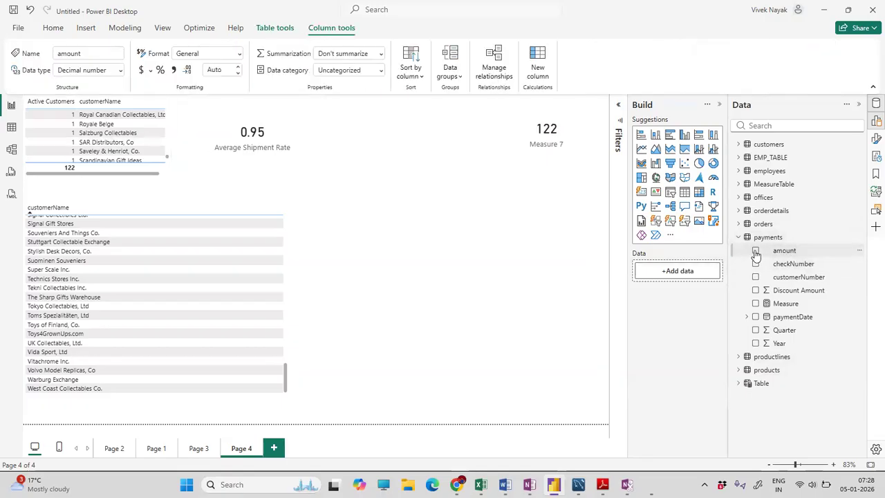
pyautogui.scroll(-20, 455, 294)
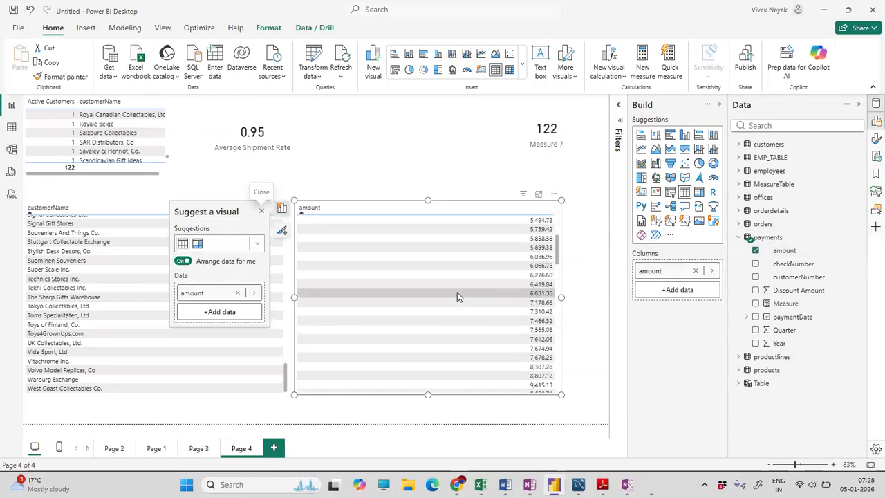
pyautogui.scroll(-10, 456, 296)
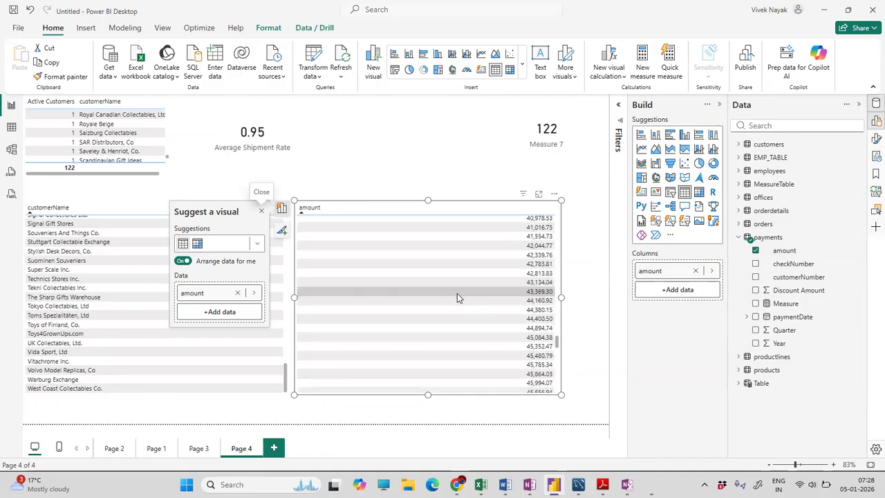
pyautogui.moveTo(558, 375); pyautogui.dragTo(393, 335)
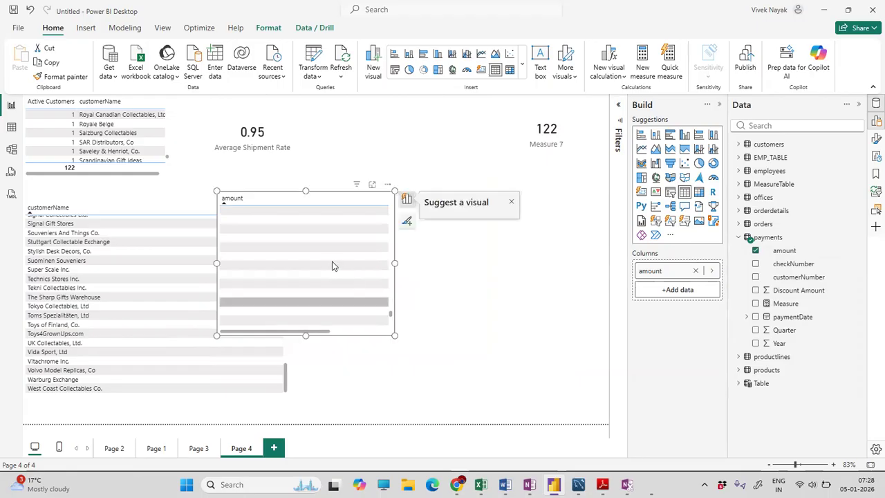
pyautogui.rightClick(776, 237)
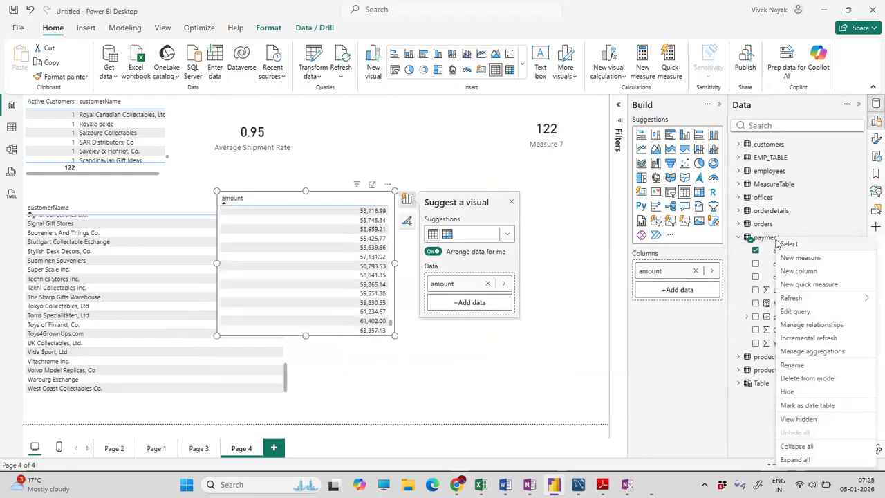
pyautogui.click(811, 259)
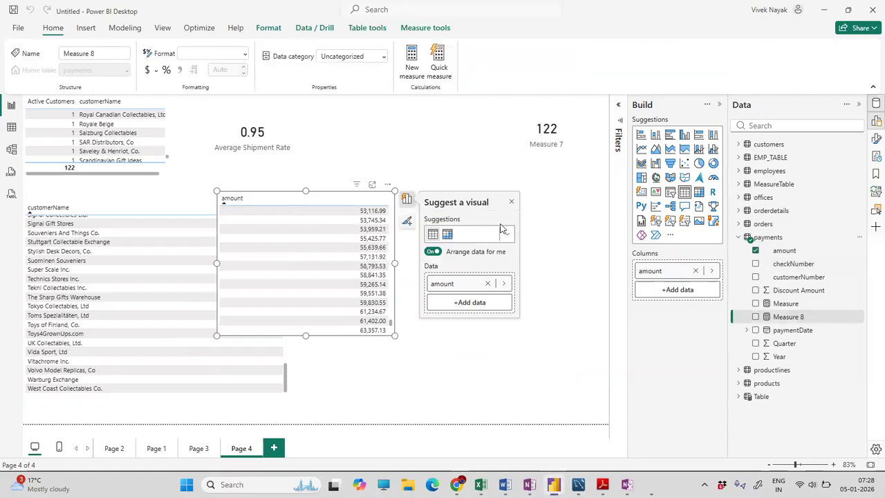
pyautogui.click(174, 103)
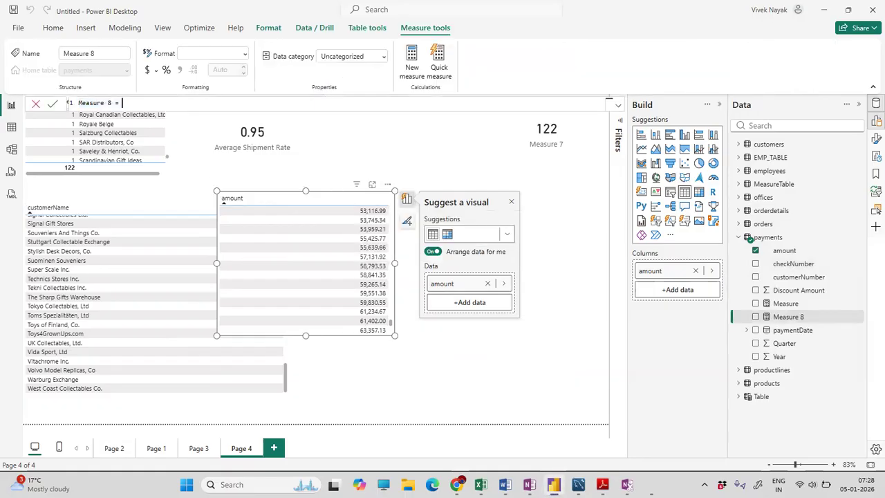
# - Copy the complete Sales Status IF formula from Document2 in Word and return to Power BI
pyautogui.moveTo(504, 483)
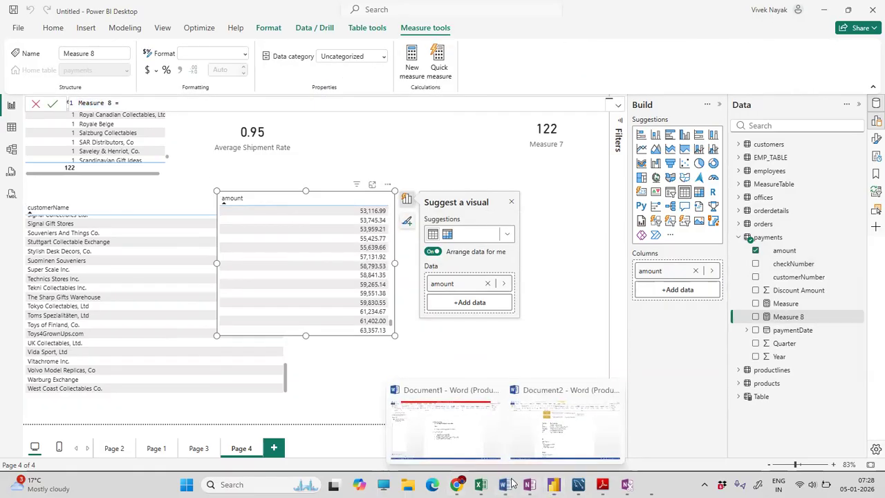
pyautogui.click(573, 422)
pyautogui.moveTo(260, 386); pyautogui.dragTo(245, 326)
pyautogui.hotkey('ctrl', 'c')
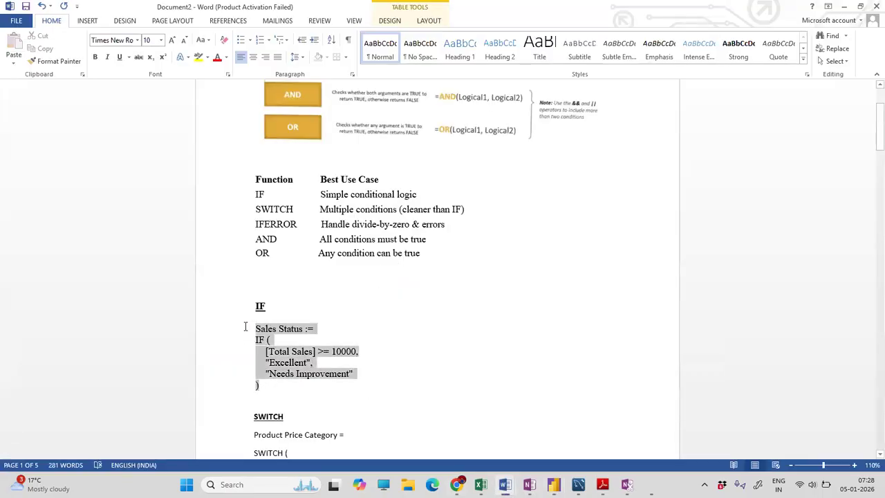
pyautogui.click(552, 481)
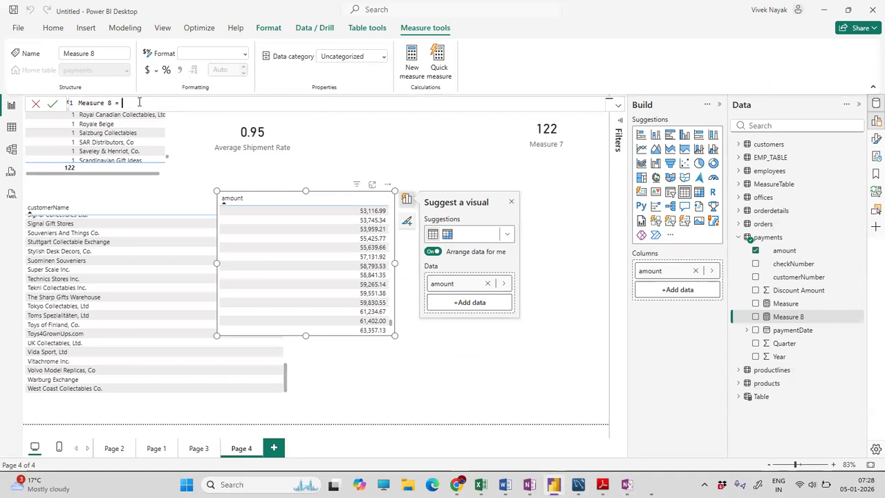
pyautogui.hotkey('ctrl', 'v')
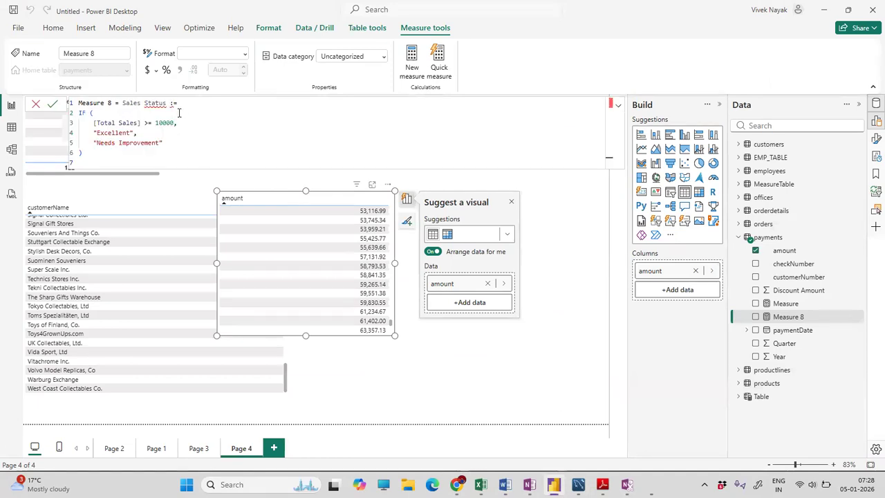
pyautogui.moveTo(178, 103); pyautogui.dragTo(123, 102)
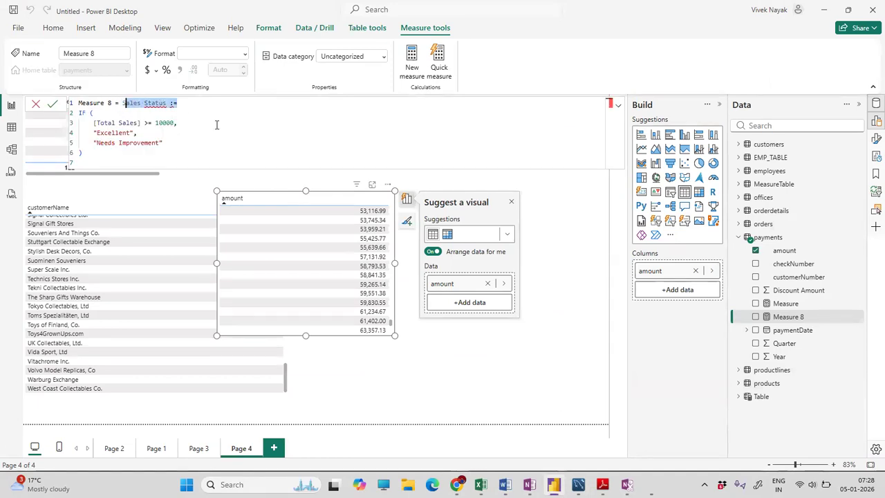
pyautogui.press('BackSpace')
pyautogui.press('BackSpace')
pyautogui.click(137, 122)
pyautogui.doubleClick(137, 122)
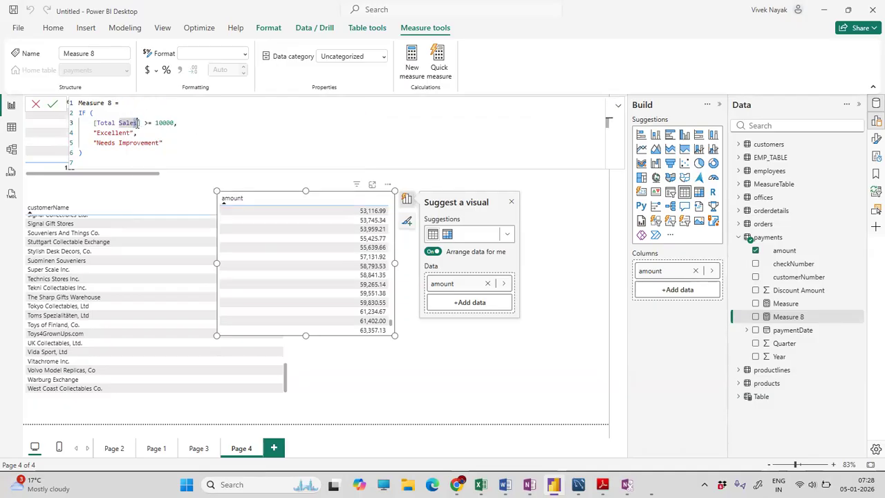
pyautogui.click(152, 161)
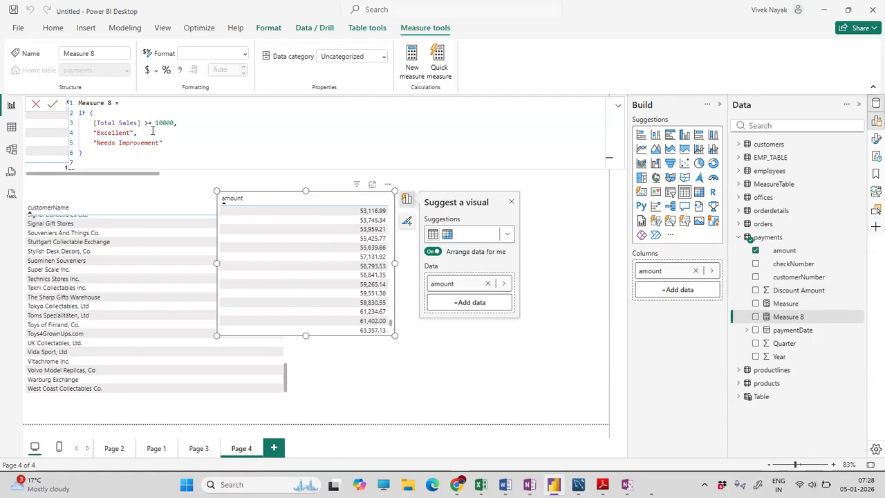
pyautogui.moveTo(127, 106); pyautogui.dragTo(75, 106)
pyautogui.moveTo(86, 152); pyautogui.dragTo(64, 102)
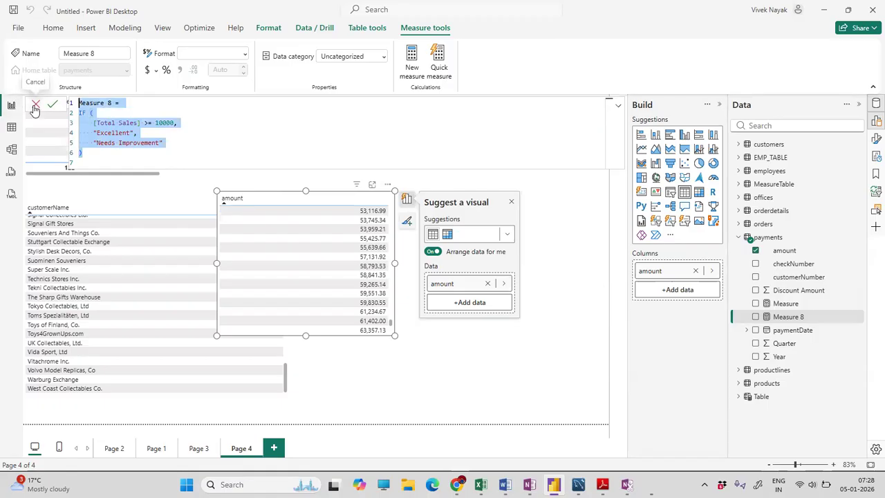
pyautogui.click(36, 107)
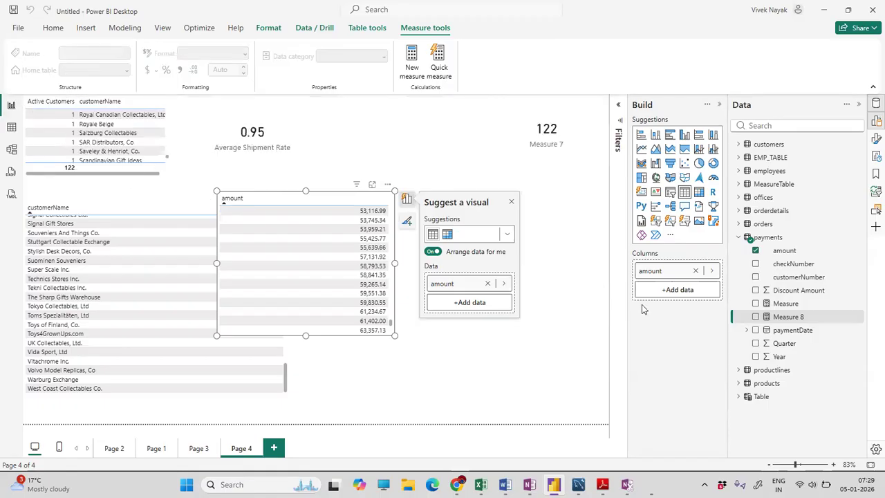
# - Add a calculated column to the payments table and insert the copied Sales Status IF formula with the 10000 threshold
pyautogui.click(737, 237)
pyautogui.click(736, 237)
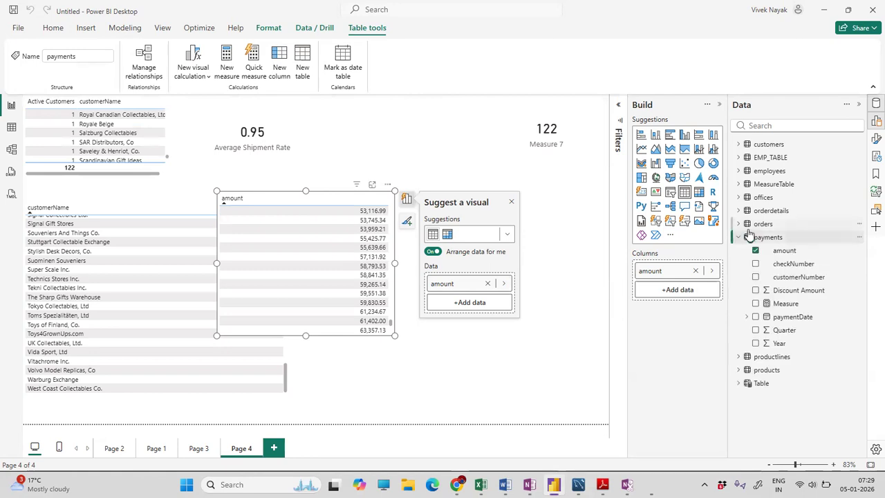
pyautogui.rightClick(791, 241)
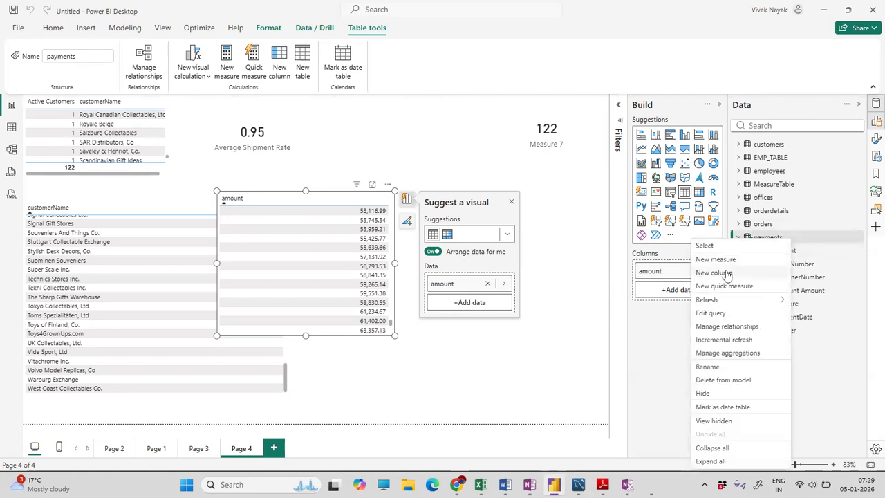
pyautogui.press('Escape')
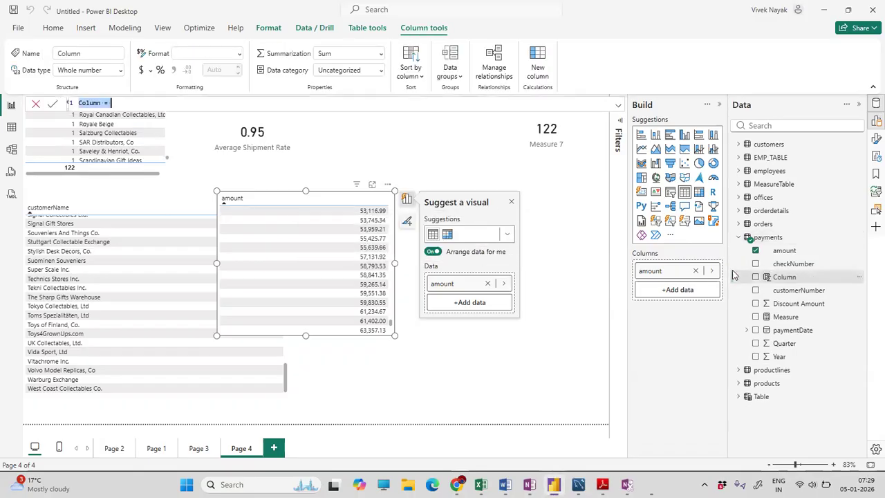
pyautogui.click(156, 107)
pyautogui.write('Sales Status = IF (     [Total Sales] >= 10000,     "Excellent",     "Needs Improvement" )')
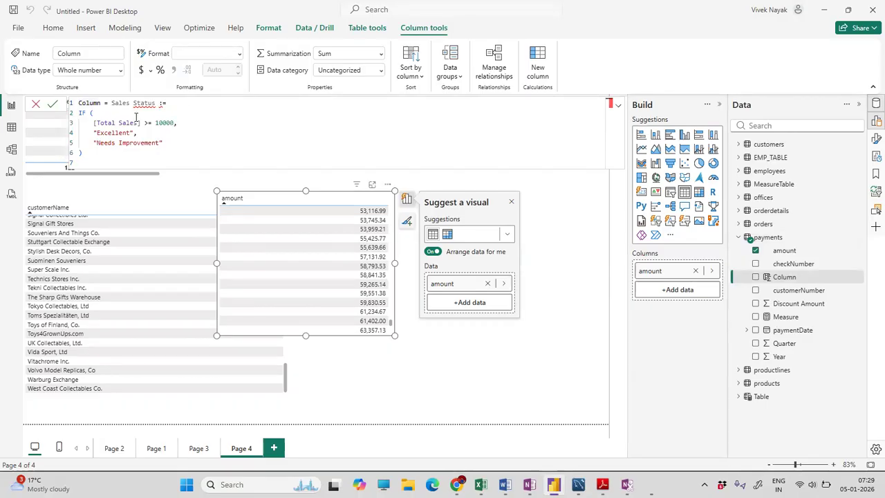
# - Remove the default column name from the formula and replace Sales Status with Order Amount as the column's name
pyautogui.moveTo(112, 103); pyautogui.dragTo(71, 102)
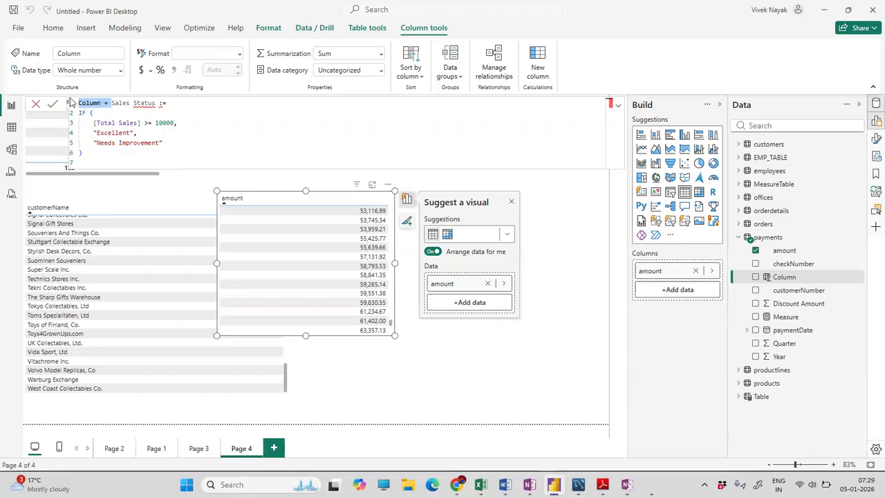
pyautogui.press('BackSpace')
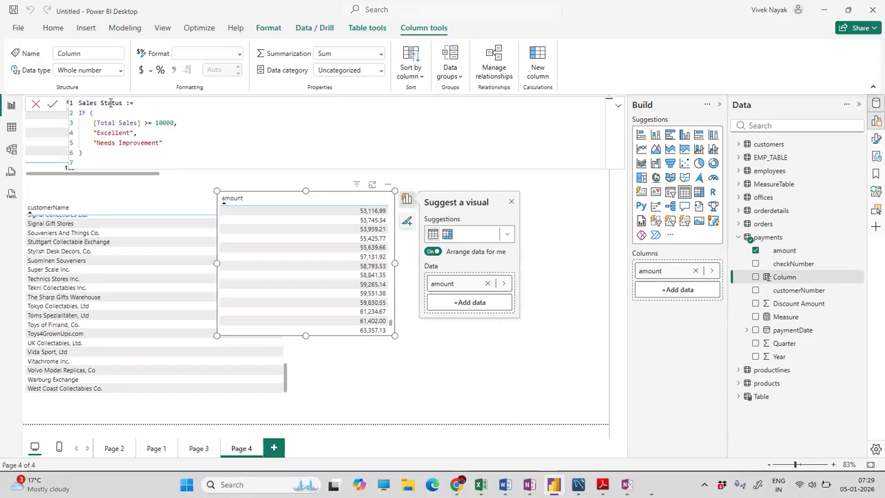
pyautogui.moveTo(124, 103); pyautogui.dragTo(68, 101)
pyautogui.press('BackSpace')
pyautogui.write('Order Amount')
pyautogui.press('End')
# - Replace [Total Sales] with payments[amount] in the IF condition of the Order Amount formula and commit the calculated column
pyautogui.moveTo(138, 124); pyautogui.dragTo(92, 126)
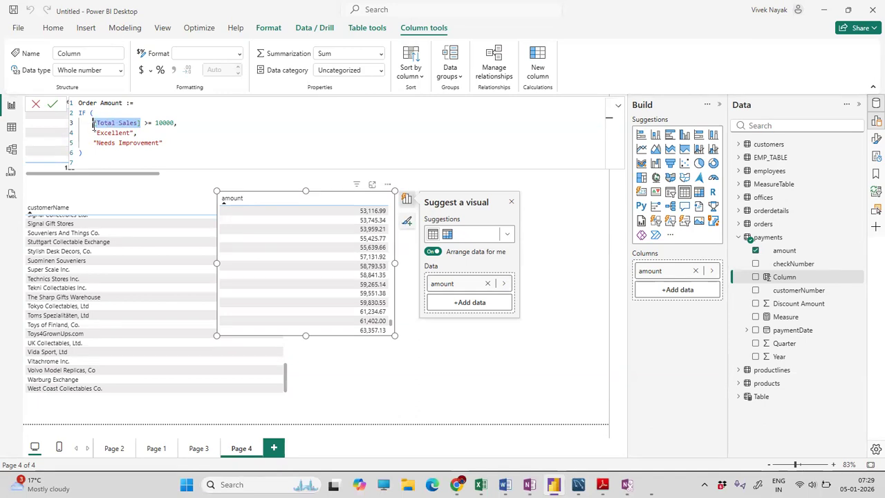
pyautogui.write('[')
pyautogui.click(107, 124)
pyautogui.press('BackSpace')
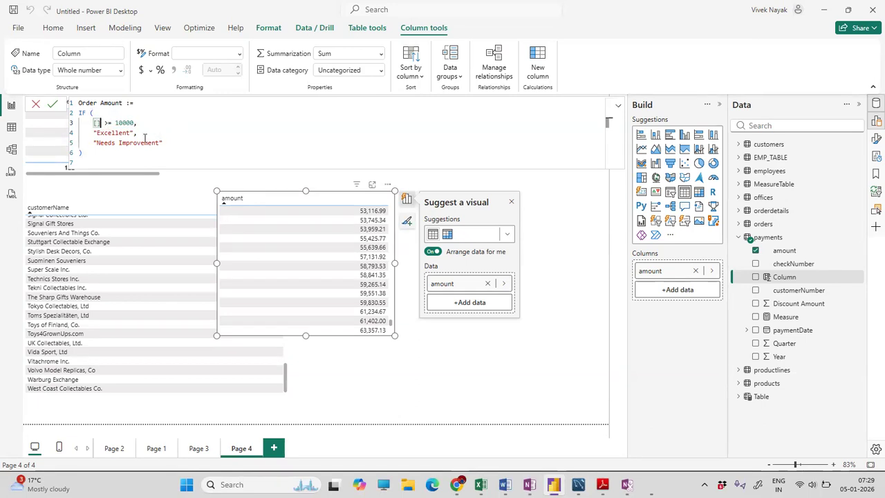
pyautogui.click(94, 124)
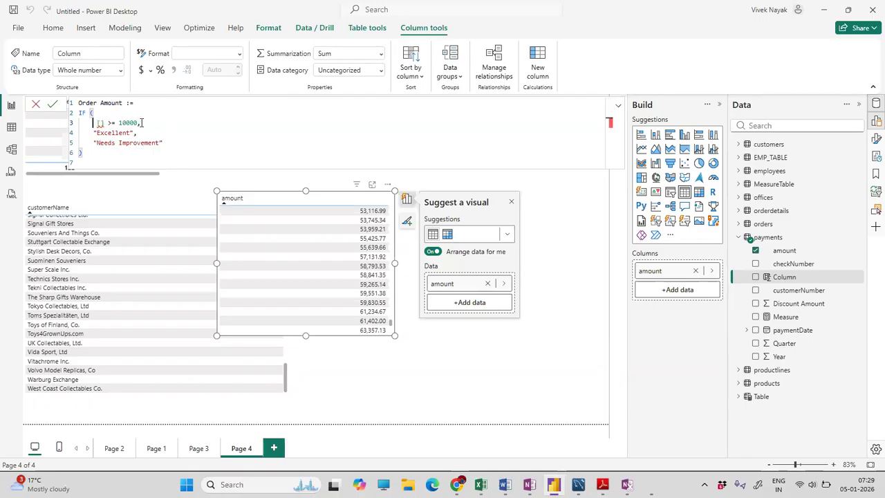
pyautogui.click(99, 123)
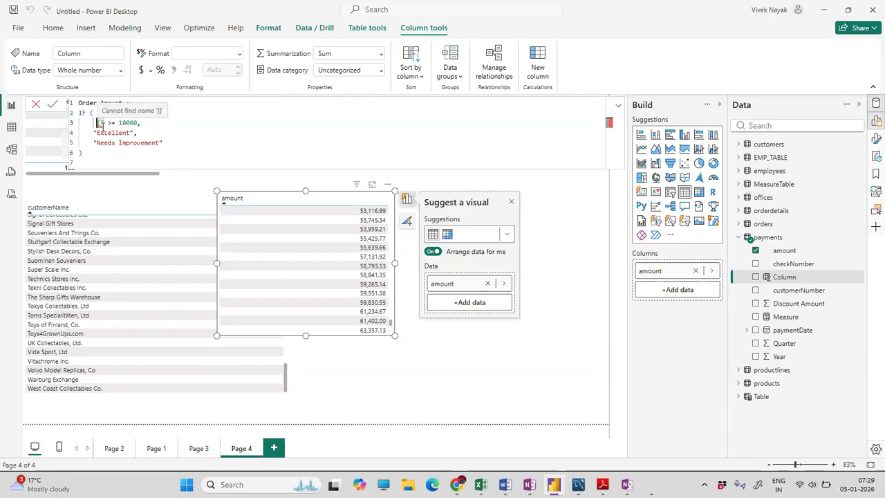
pyautogui.write('payments')
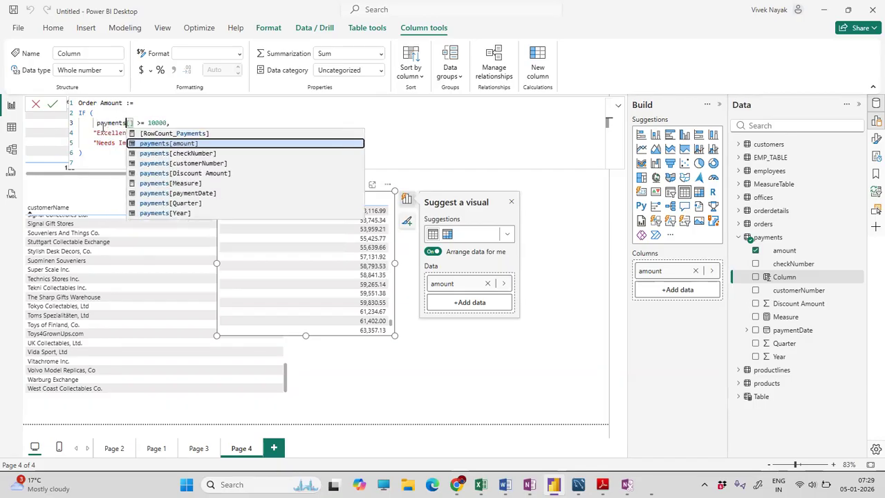
pyautogui.press('Tab')
pyautogui.write('a')
pyautogui.press('Tab')
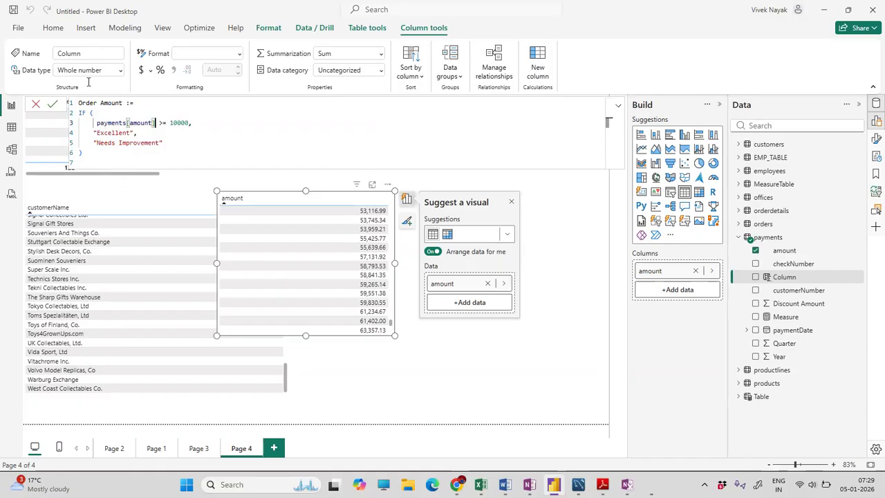
pyautogui.click(98, 162)
pyautogui.click(53, 103)
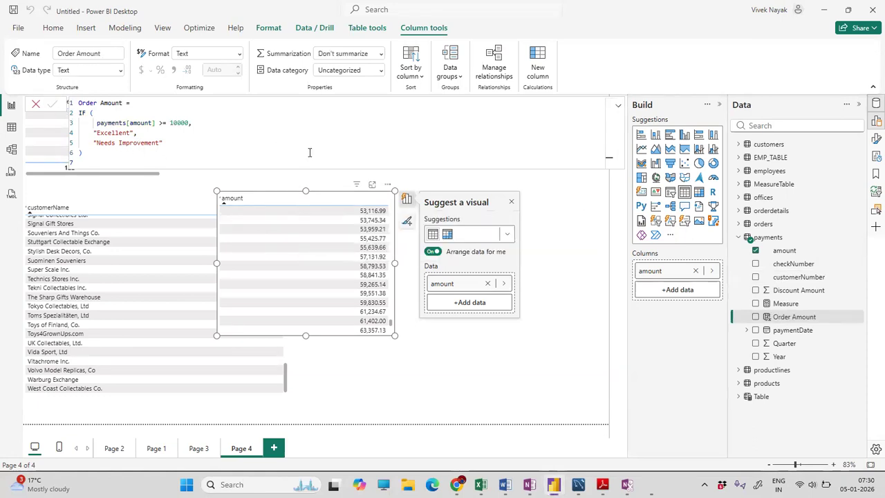
# - Add a separate table visual of the payments Order Amount column to Page 4, beside the amount table
pyautogui.click(580, 353)
pyautogui.click(755, 317)
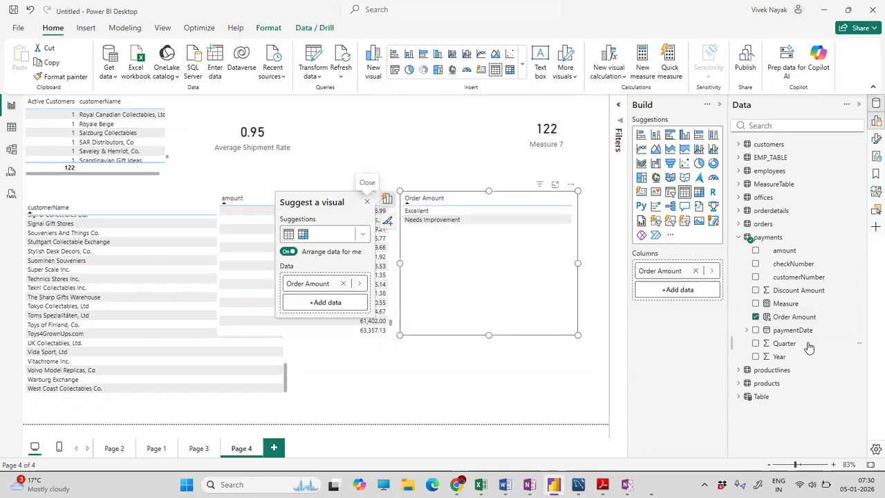
pyautogui.click(788, 317)
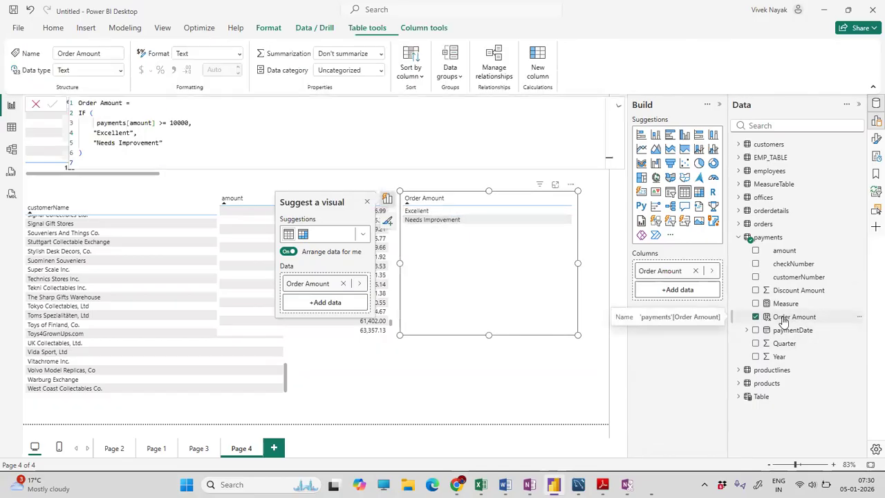
pyautogui.click(110, 152)
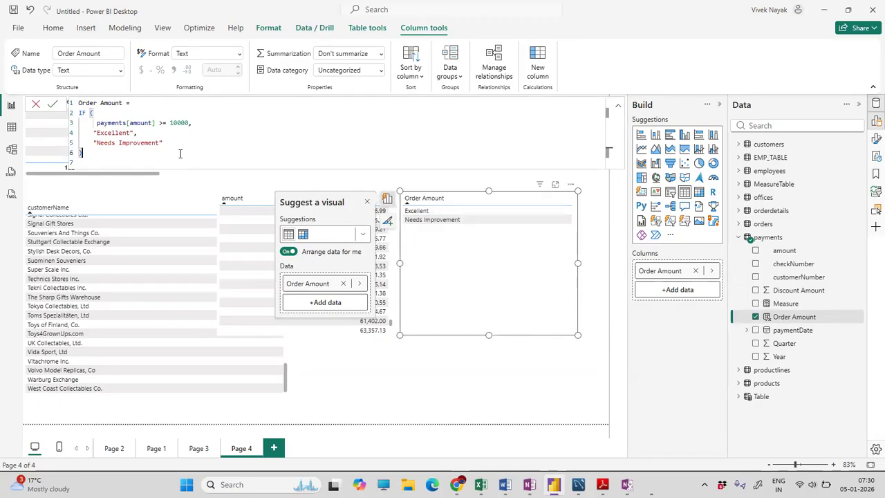
pyautogui.hotkey('shift', 'Return')
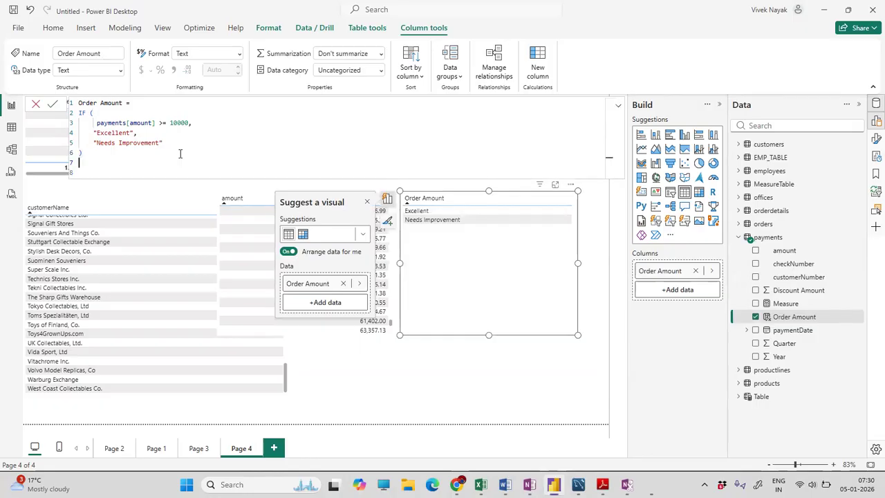
pyautogui.click(174, 143)
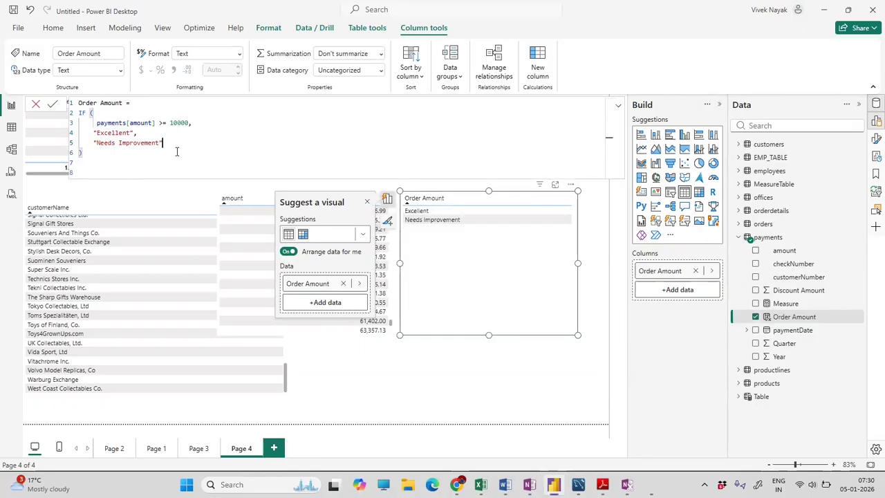
pyautogui.click(37, 106)
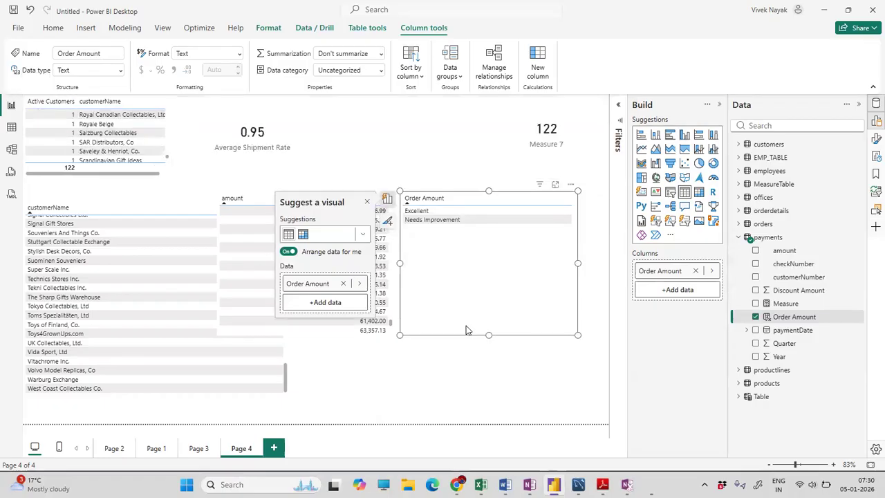
# - Shrink the Order Amount table visual in height and width to fit its rows and shift it slightly right
pyautogui.moveTo(488, 334); pyautogui.dragTo(496, 258)
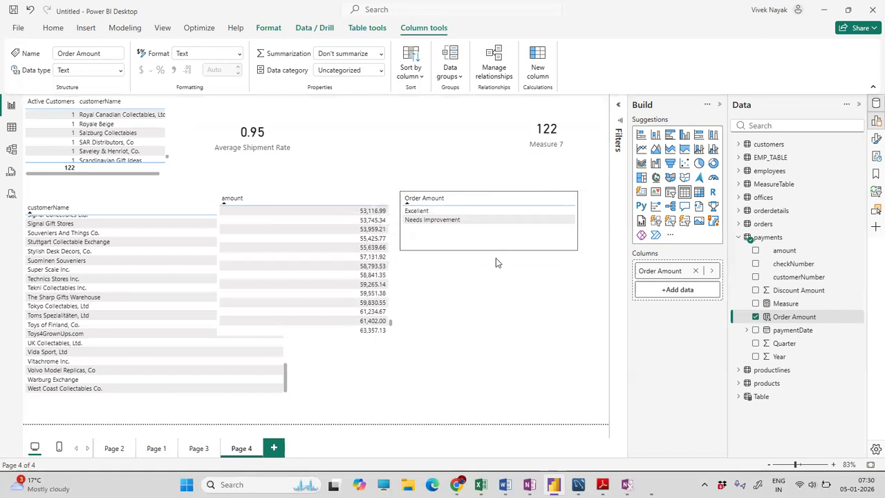
pyautogui.click(520, 313)
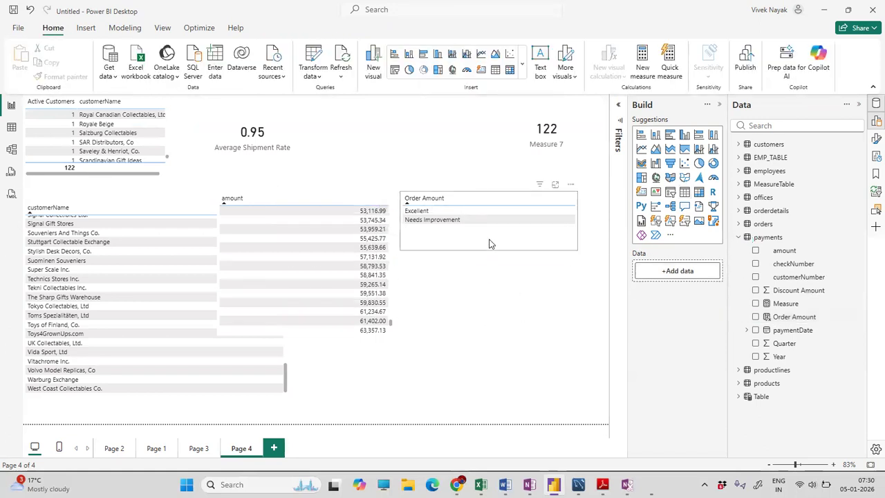
pyautogui.click(488, 243)
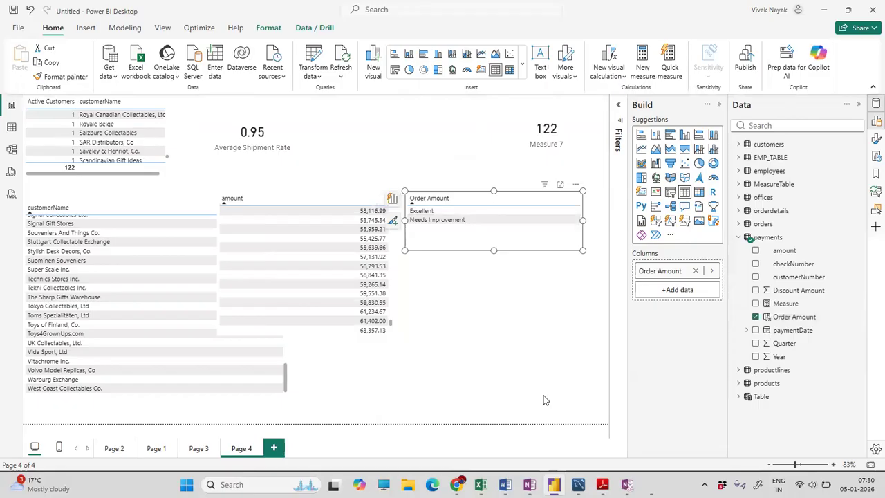
pyautogui.moveTo(493, 250); pyautogui.dragTo(494, 242)
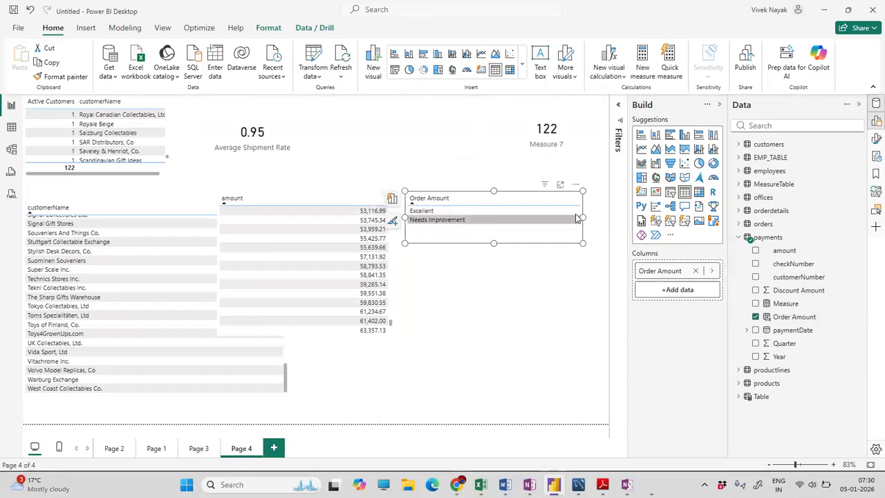
pyautogui.moveTo(577, 217); pyautogui.dragTo(532, 219)
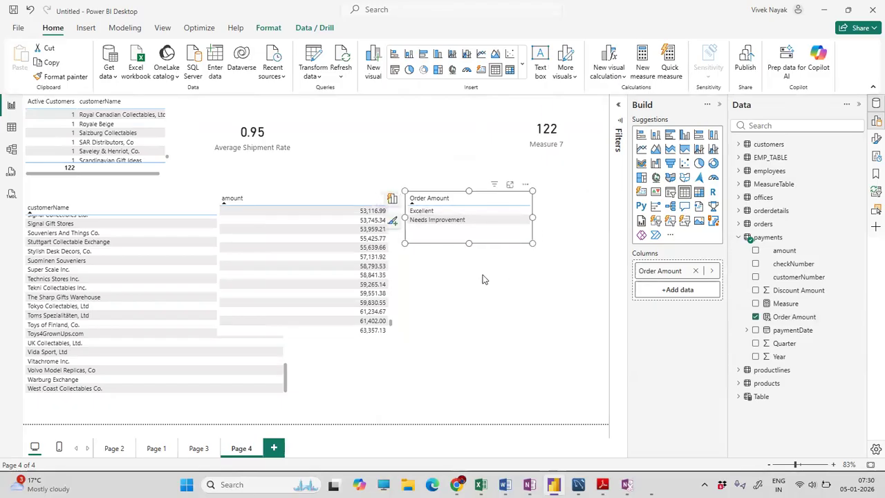
pyautogui.click(483, 279)
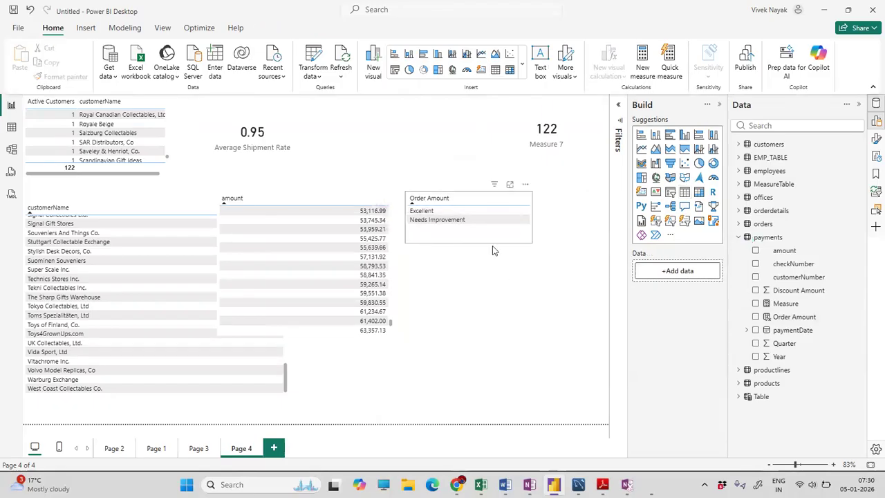
# - View the Order Amount formula and the Power Query Editor's commands for adding columns, and return to the report
pyautogui.click(792, 317)
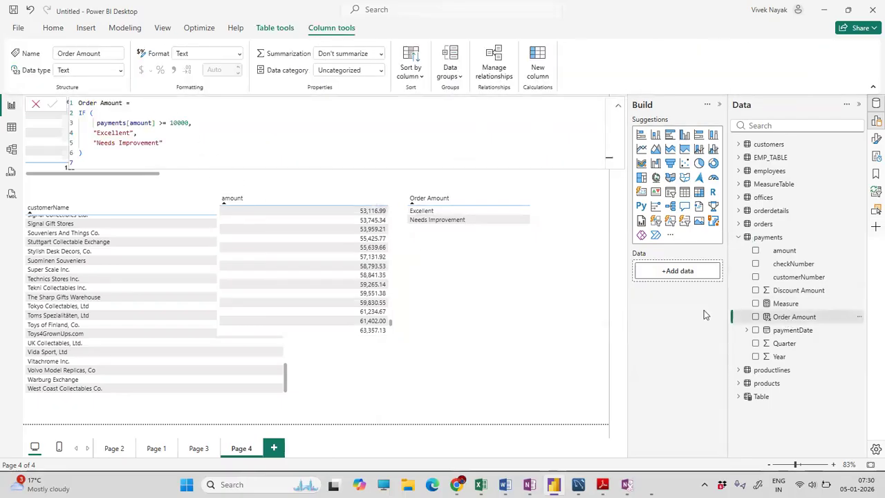
pyautogui.click(578, 346)
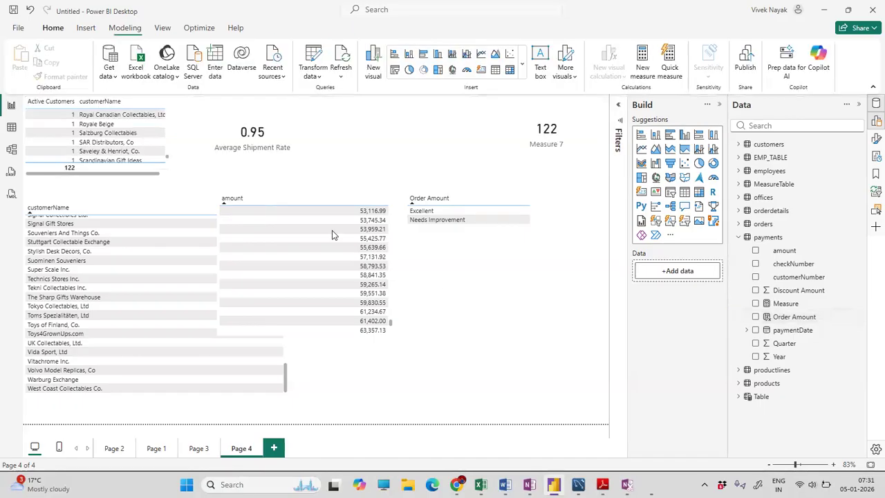
pyautogui.click(311, 58)
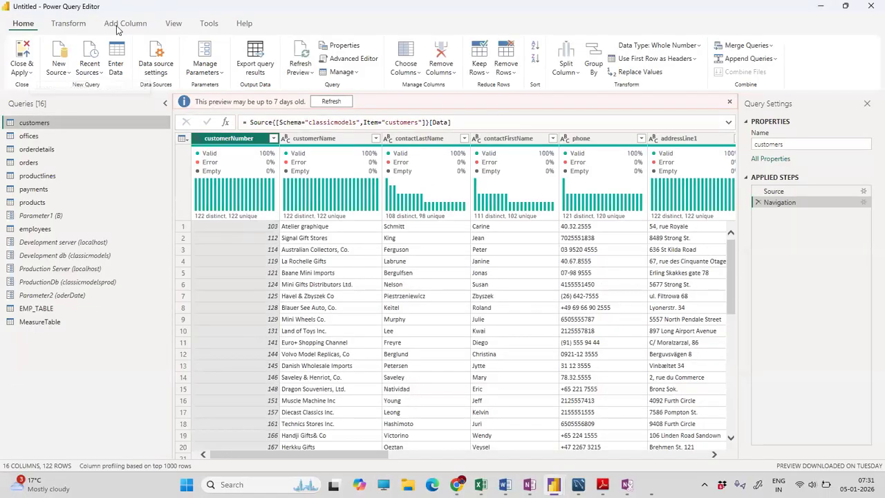
pyautogui.click(118, 27)
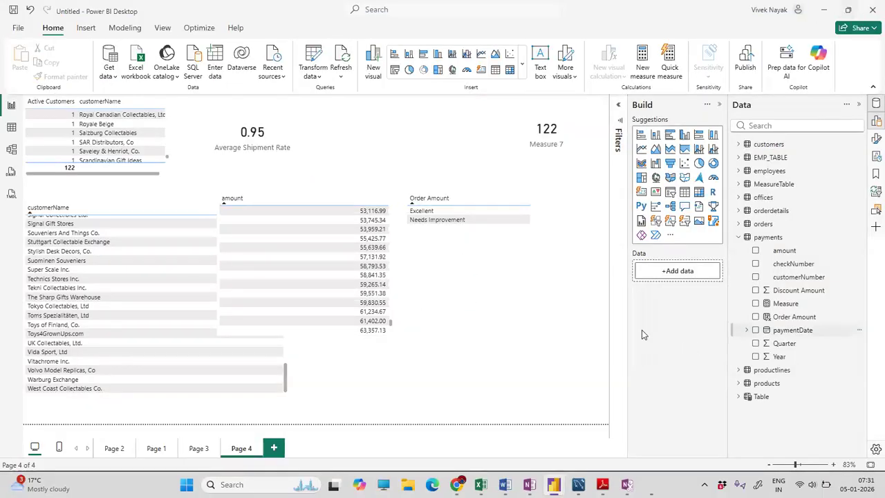
# - Examine the Order Amount formula's parts: the payments[amount] condition, the Excellent result and the Needs Improvement result
pyautogui.click(490, 241)
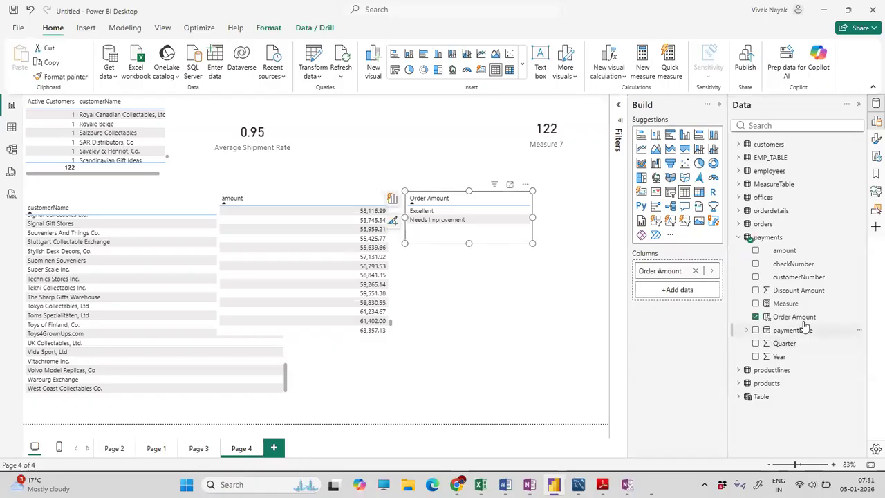
pyautogui.click(767, 316)
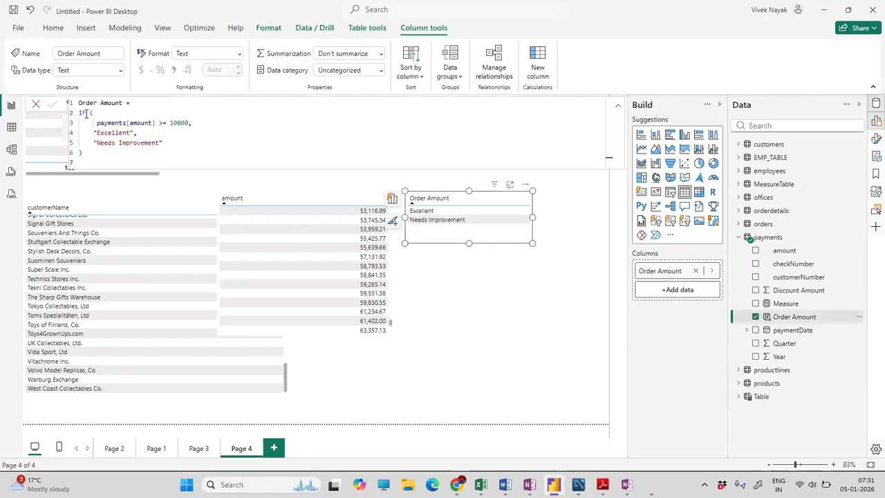
pyautogui.doubleClick(126, 122)
pyautogui.doubleClick(138, 122)
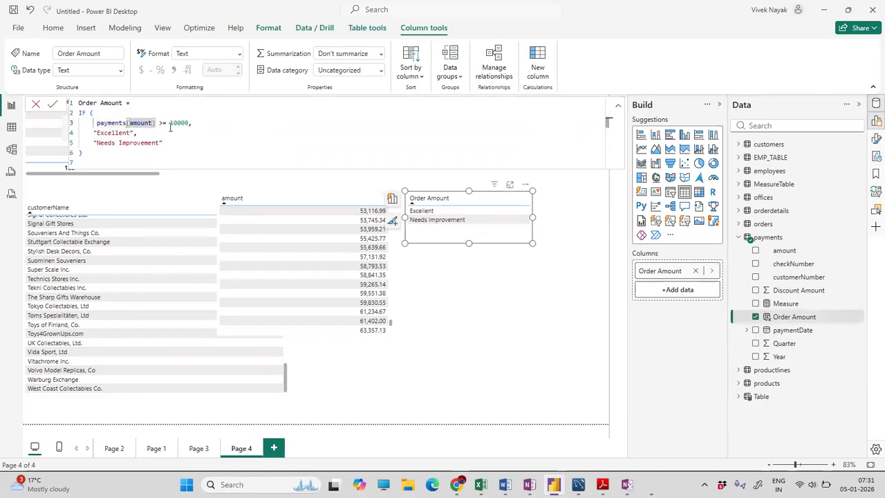
pyautogui.click(138, 131)
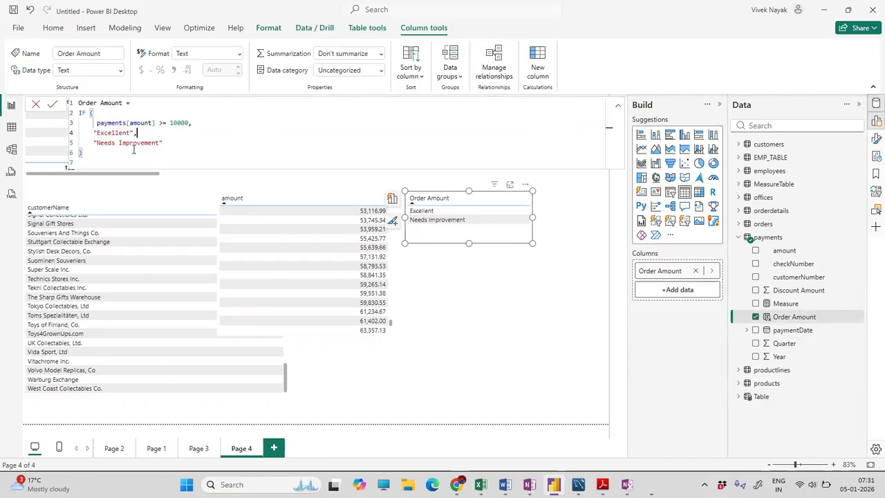
pyautogui.click(116, 156)
# - Move the Order Amount table visual slightly down and to the right on Page 4
pyautogui.click(738, 237)
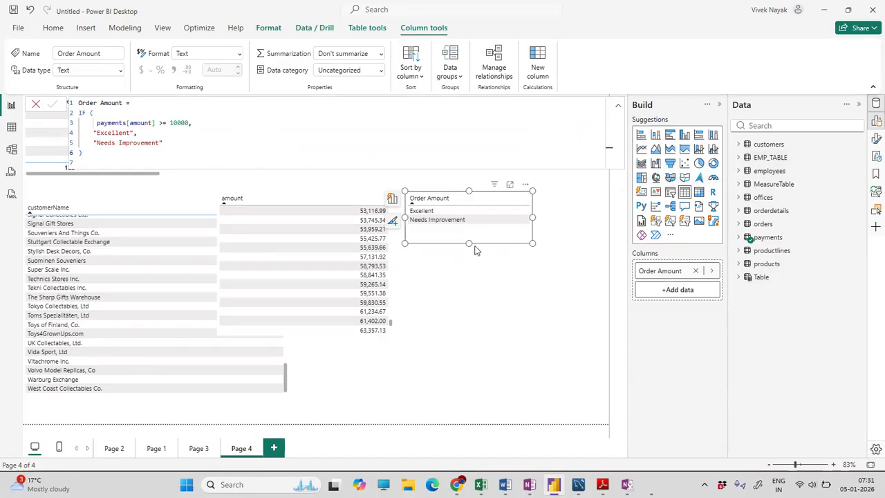
pyautogui.moveTo(474, 250); pyautogui.dragTo(488, 283)
pyautogui.click(738, 237)
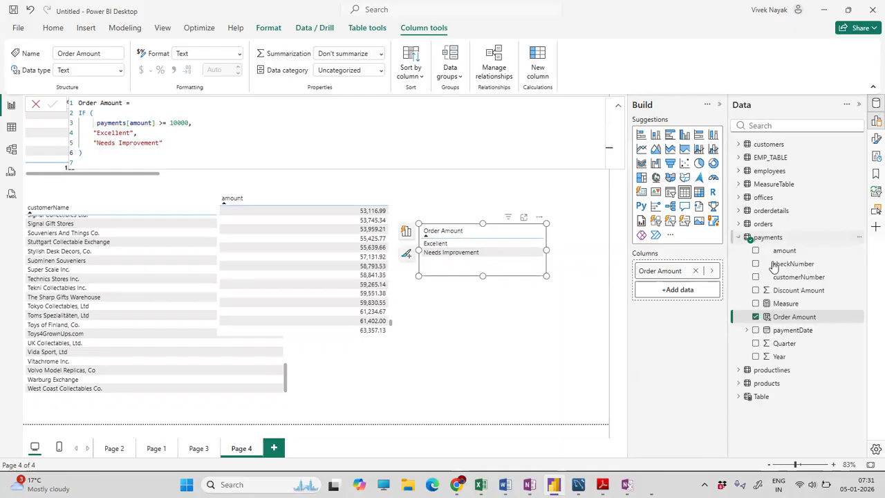
pyautogui.click(822, 317)
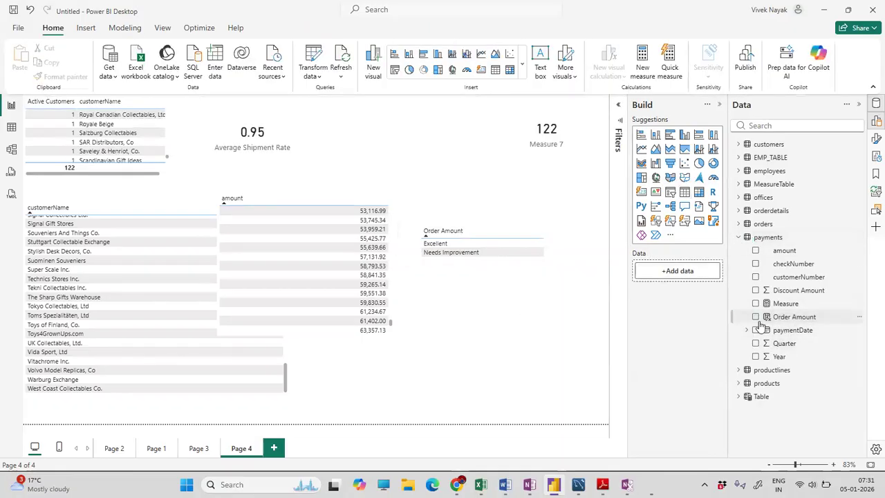
# - Add the payments amount field to the Order Amount table and enlarge the visual to the page's right edge to browse its rows
pyautogui.click(504, 275)
pyautogui.click(755, 250)
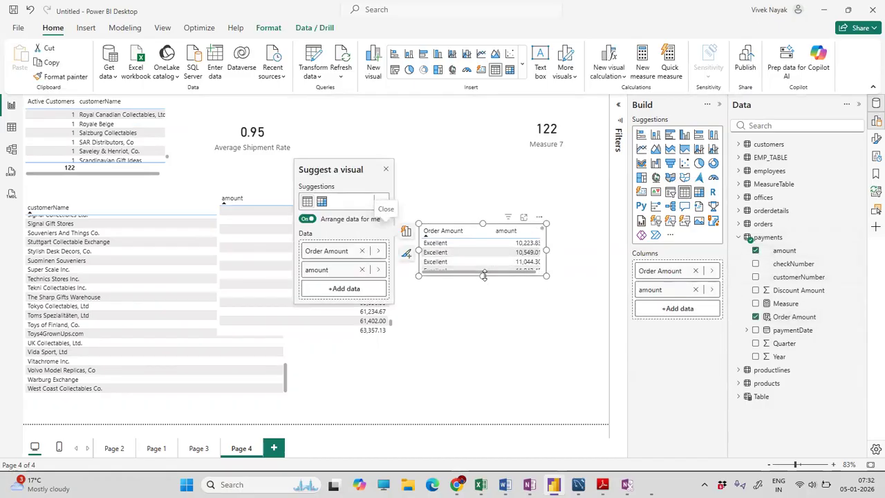
pyautogui.moveTo(483, 275); pyautogui.dragTo(483, 395)
pyautogui.moveTo(546, 309); pyautogui.dragTo(608, 312)
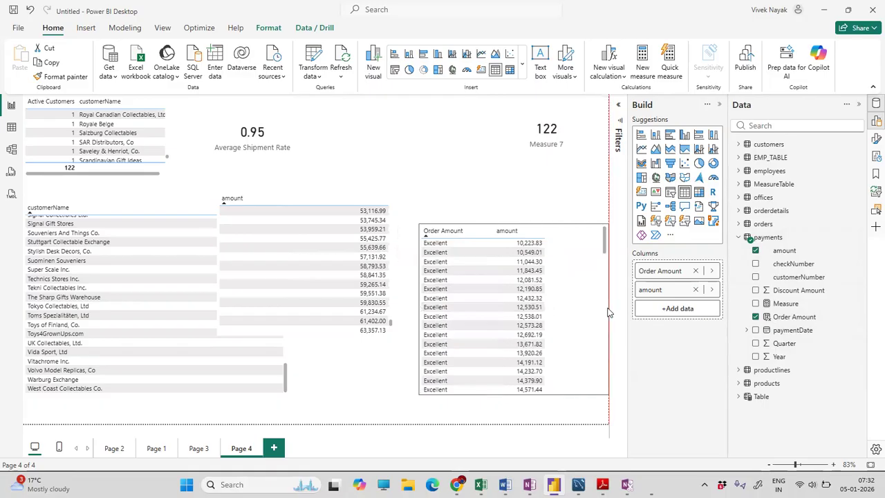
pyautogui.scroll(-5, 526, 298)
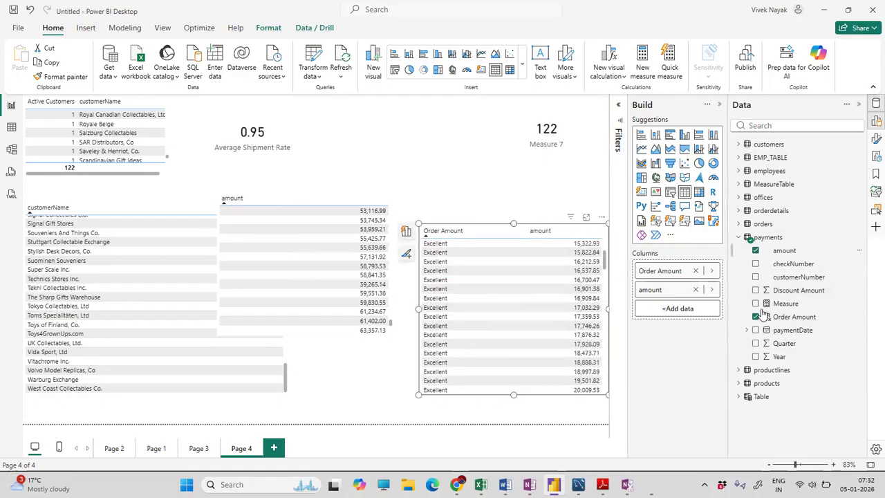
# - Try converting the Order Amount and amount table into a slicer, and undo the conversion
pyautogui.click(670, 192)
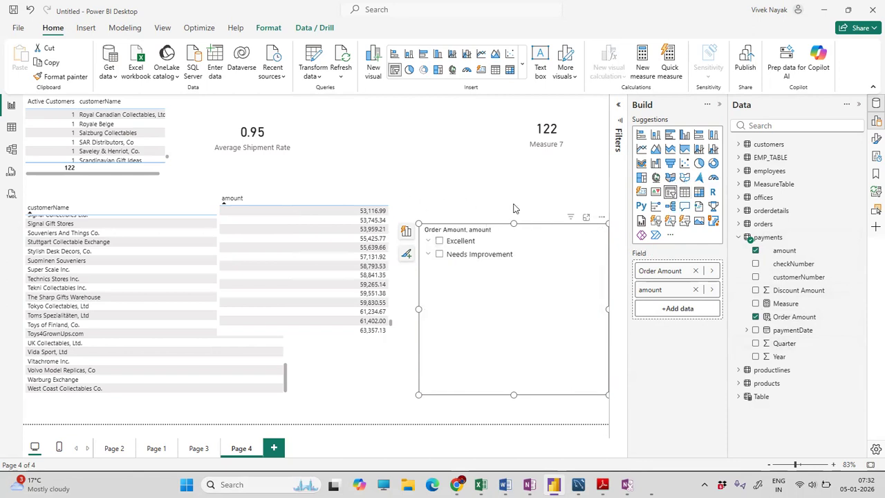
pyautogui.hotkey('ctrl', 'z')
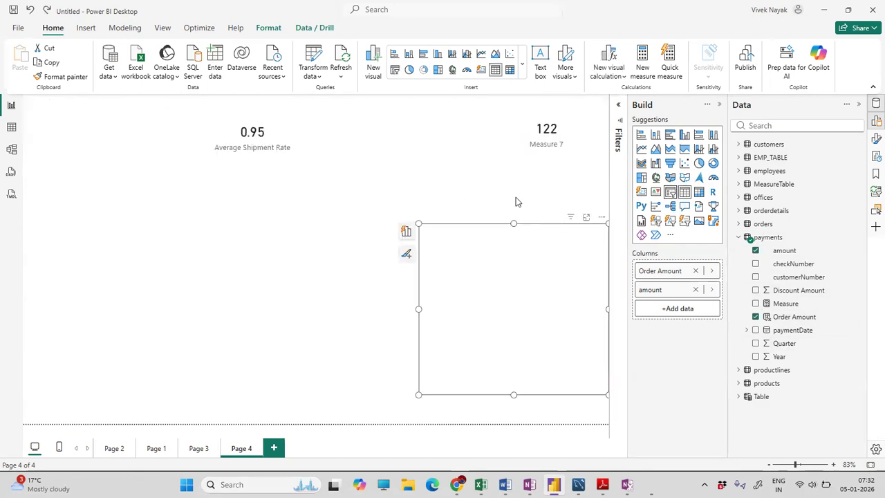
# - Add an Order Amount slicer to Page 4 in the gap between the Average Shipment Rate and Measure 7 cards
pyautogui.click(669, 192)
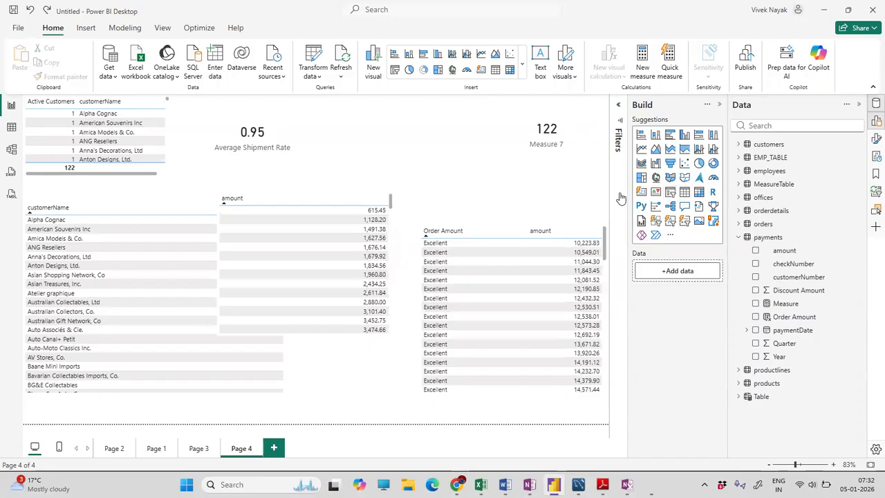
pyautogui.moveTo(351, 364); pyautogui.dragTo(448, 152)
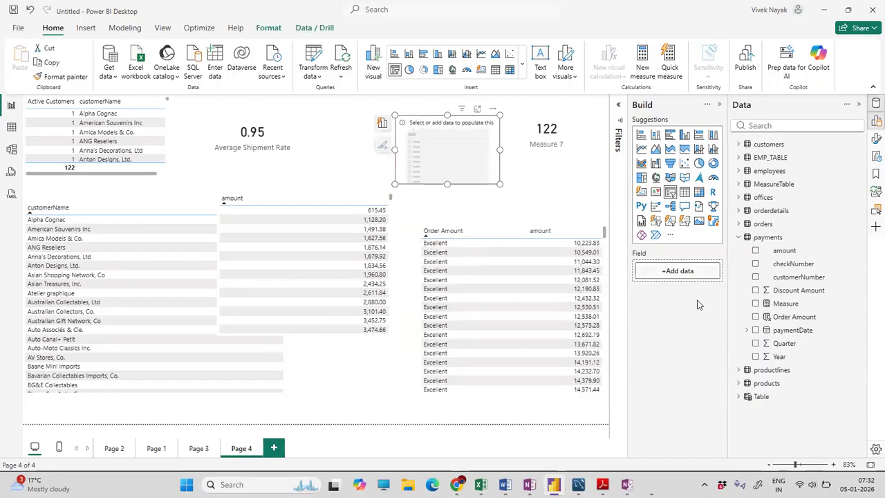
pyautogui.click(755, 317)
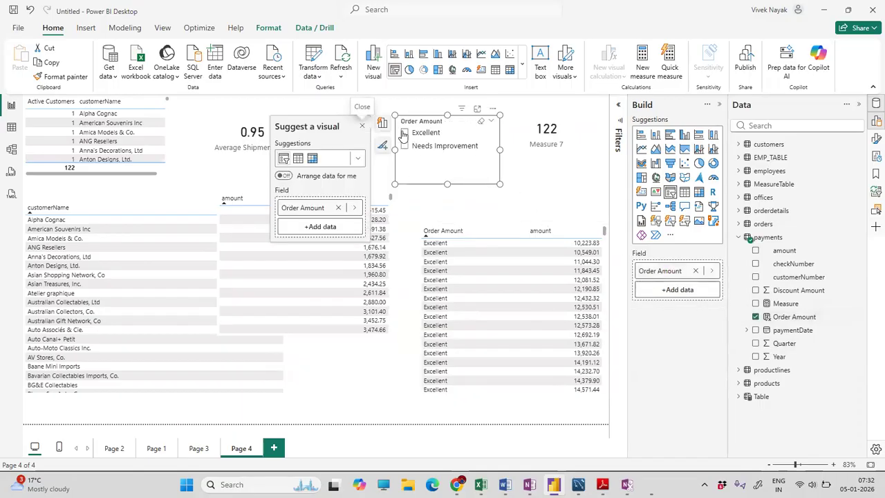
# - Filter the Order Amount table with the slicer by Needs Improvement and by Excellent, checking the amounts listed for each
pyautogui.click(404, 145)
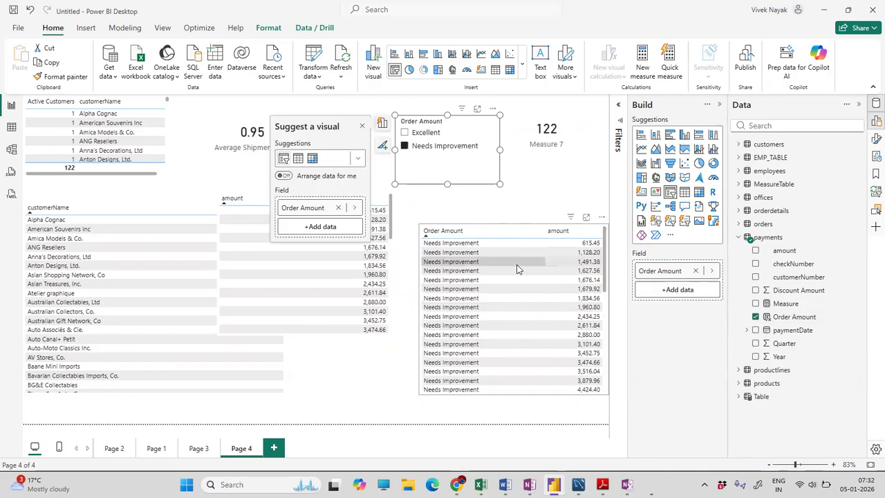
pyautogui.scroll(-10, 517, 269)
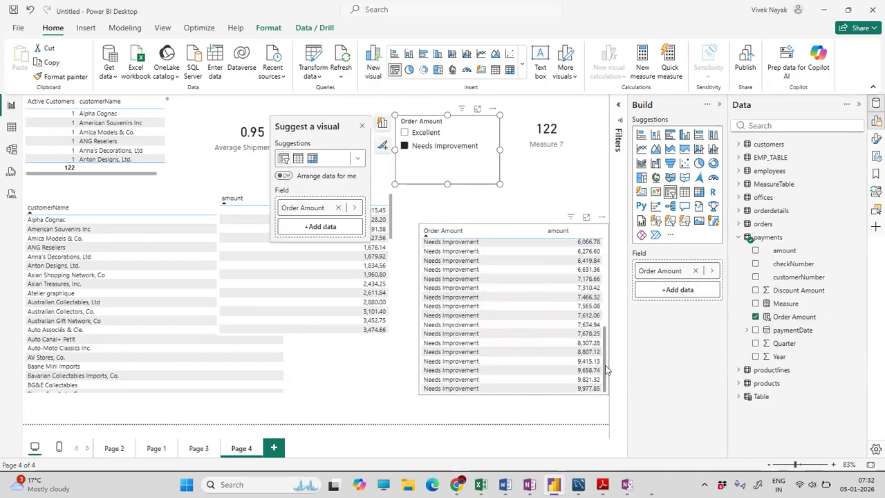
pyautogui.moveTo(603, 364); pyautogui.dragTo(605, 261)
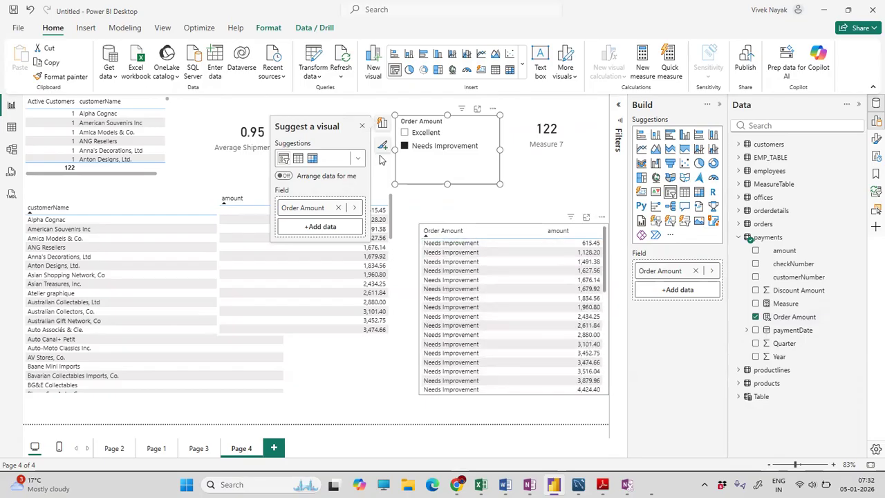
pyautogui.click(404, 132)
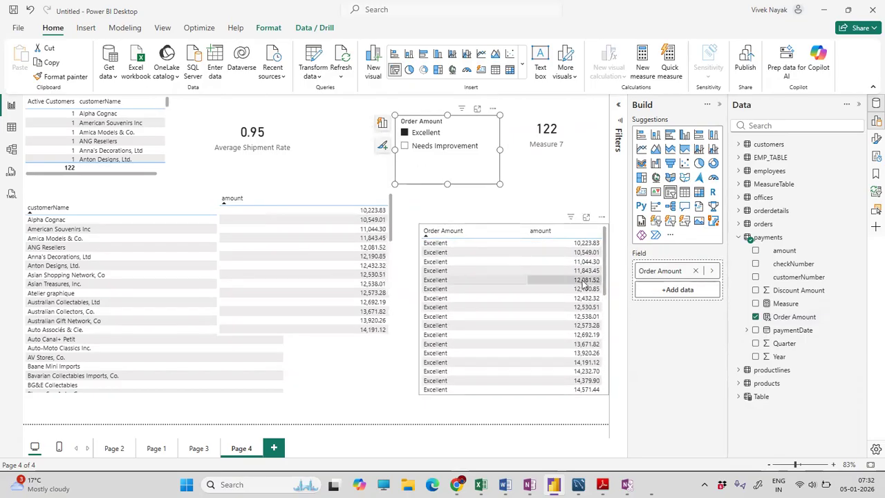
pyautogui.moveTo(604, 246)
pyautogui.mouseDown()
pyautogui.moveTo(598, 410)
pyautogui.moveTo(604, 249)
pyautogui.mouseUp()
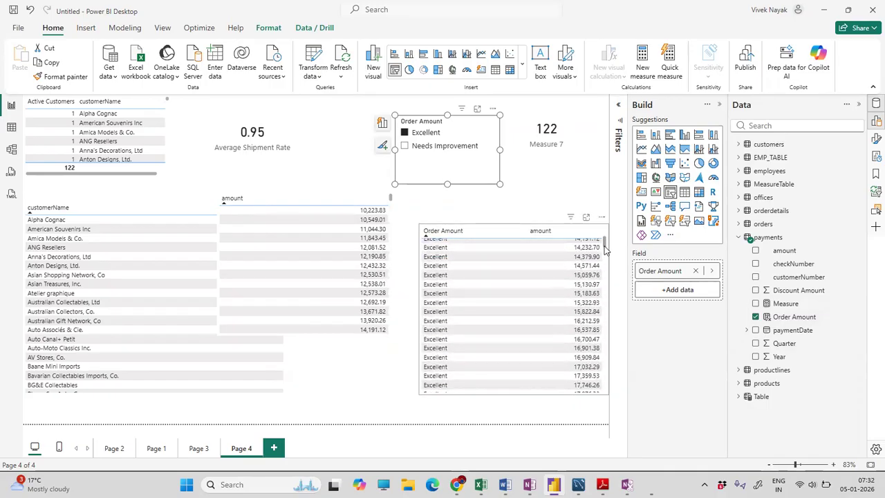
pyautogui.click(604, 249)
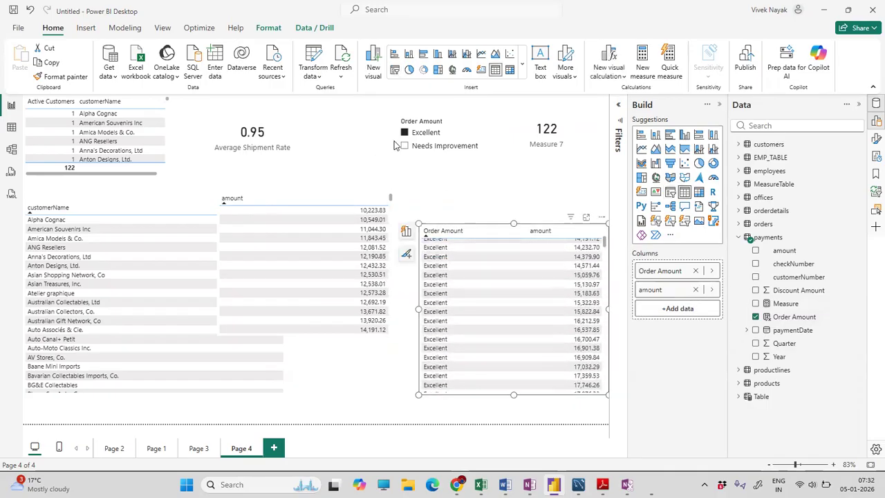
# - Alternate the Order Amount slicer between Needs Improvement and Excellent to compare the filtered tables, ending on Excellent
pyautogui.click(447, 172)
pyautogui.click(423, 147)
pyautogui.click(423, 133)
pyautogui.click(425, 146)
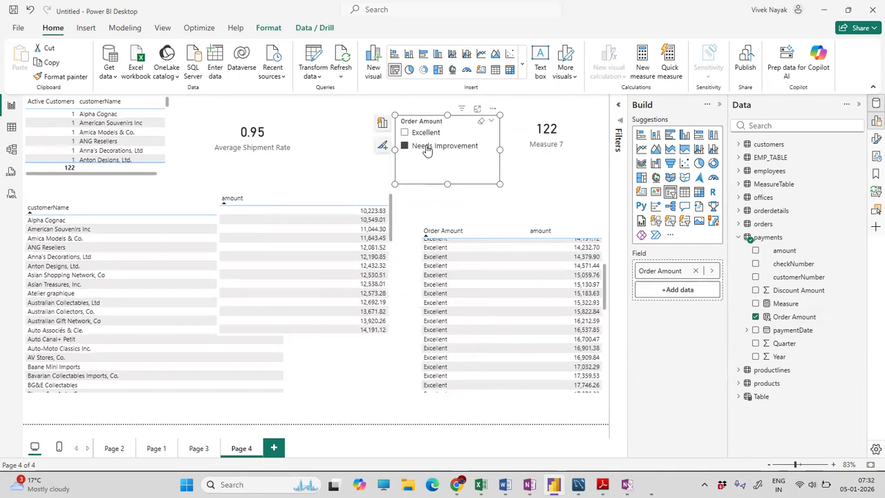
pyautogui.click(424, 132)
pyautogui.click(425, 146)
pyautogui.click(424, 133)
pyautogui.click(428, 146)
pyautogui.click(425, 133)
pyautogui.click(428, 145)
pyautogui.click(424, 133)
pyautogui.click(429, 146)
pyautogui.click(425, 133)
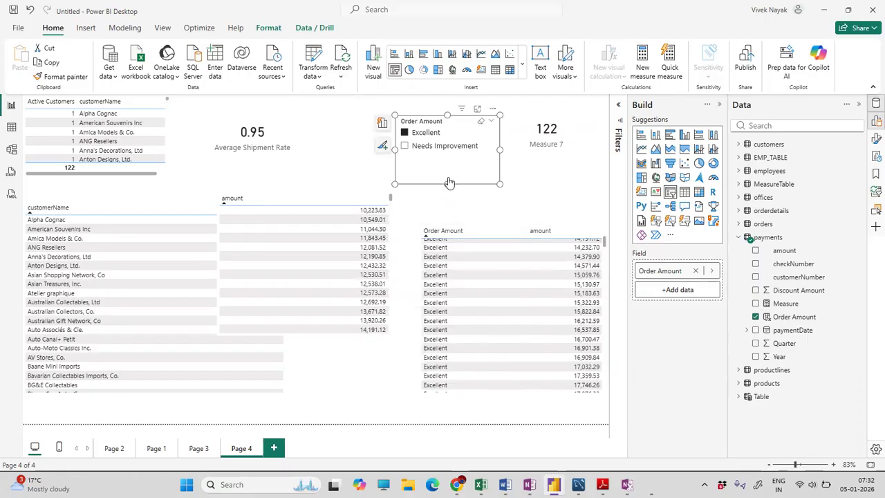
# - Filter the tables to Needs Improvement and browse the amounts in the Order Amount table
pyautogui.click(438, 146)
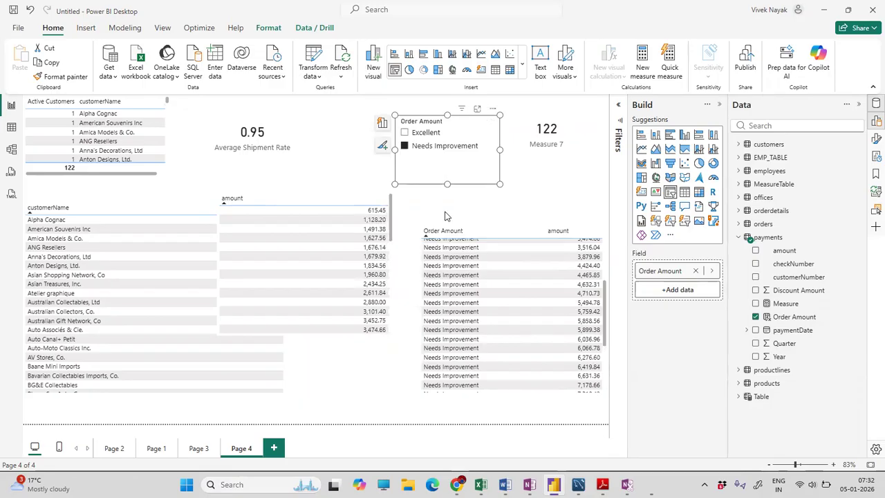
pyautogui.scroll(-5, 484, 278)
pyautogui.scroll(5, 485, 280)
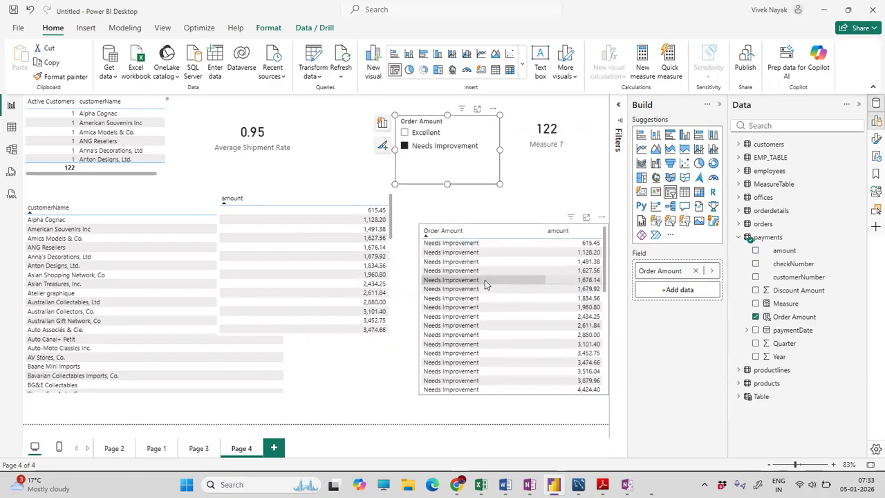
# - Filter the tables to Excellent, then clear the slicer's selection and browse the unfiltered Order Amount table
pyautogui.click(418, 132)
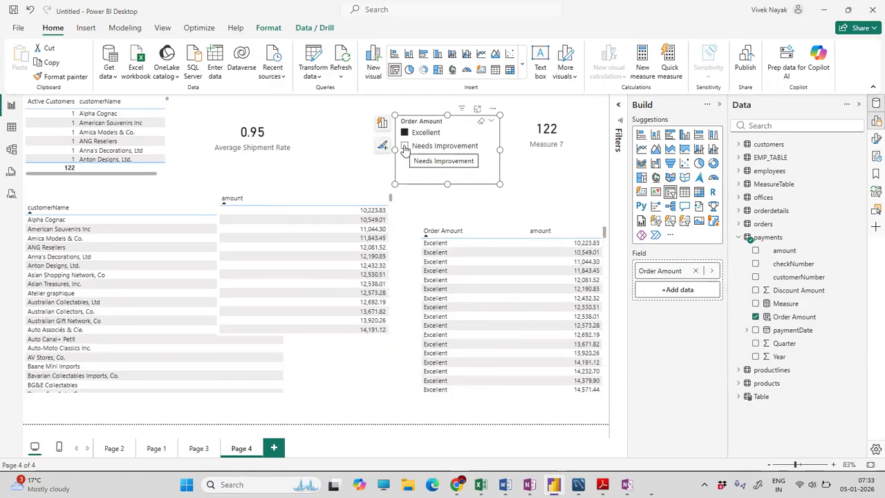
pyautogui.click(482, 127)
pyautogui.scroll(-5, 503, 298)
pyautogui.scroll(-3, 503, 298)
# - Remove the Order Amount slicer and the Order Amount and amount table from Page 4
pyautogui.click(492, 109)
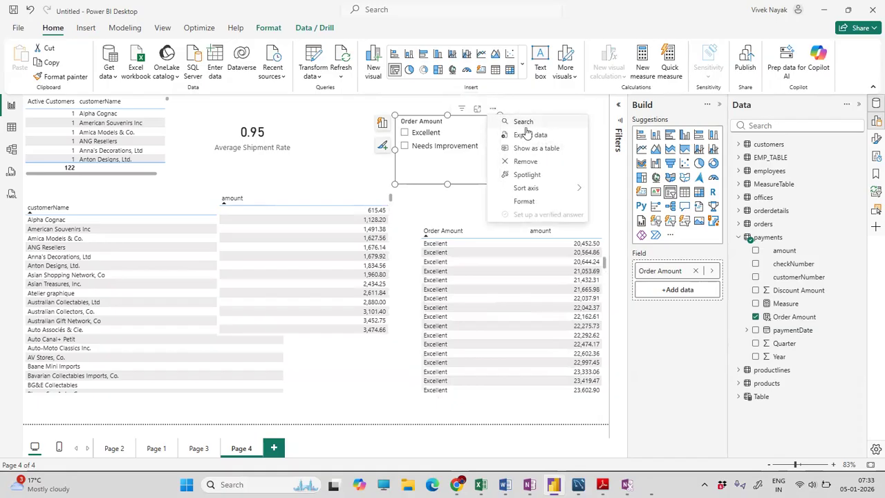
pyautogui.click(525, 161)
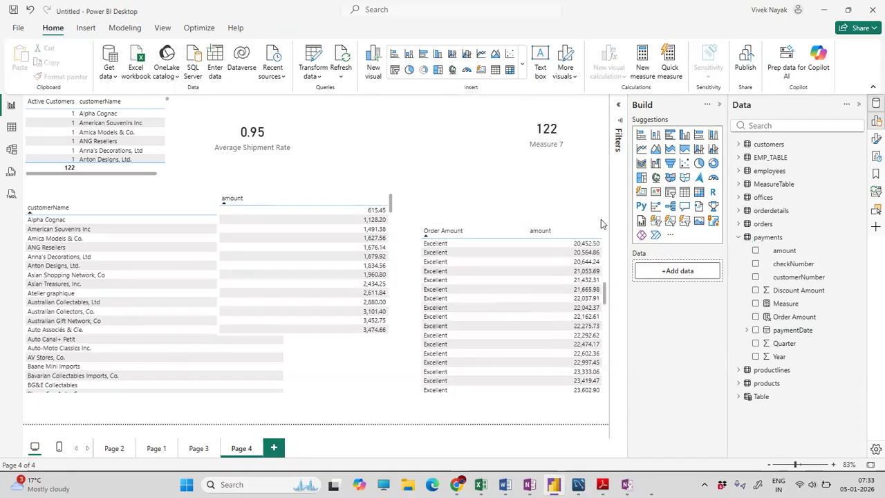
pyautogui.scroll(10, 601, 228)
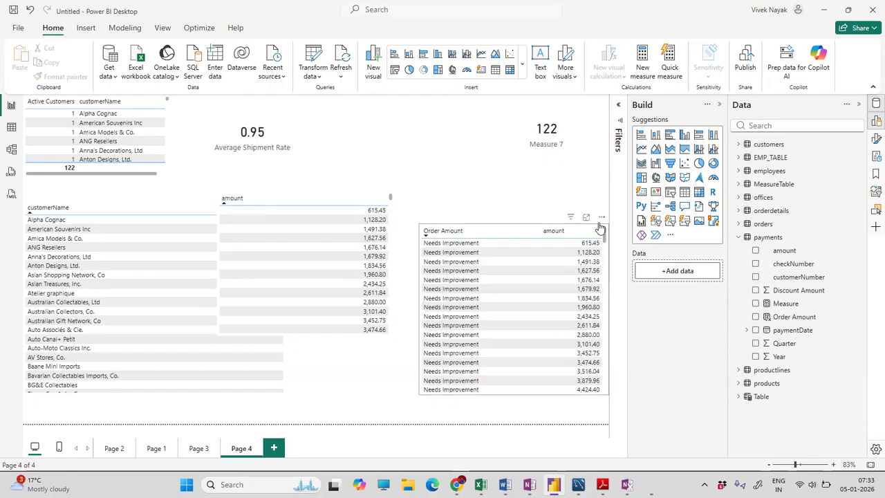
pyautogui.click(602, 217)
pyautogui.click(629, 257)
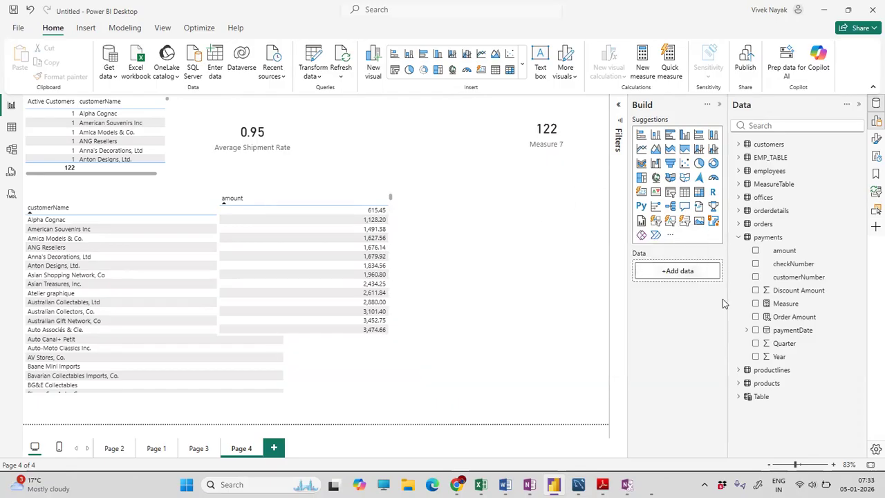
# - Open the payments Order Amount column's IF formula to review its condition and results, and leave it as it is
pyautogui.click(792, 319)
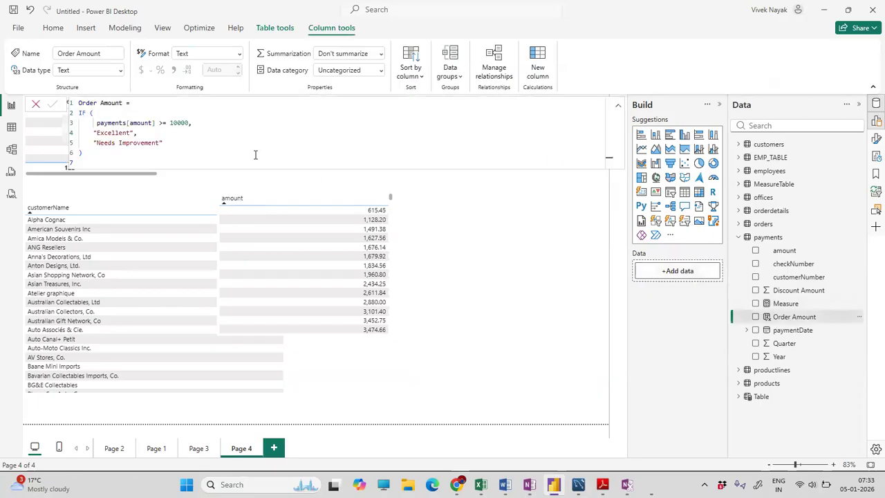
pyautogui.click(150, 136)
pyautogui.click(532, 264)
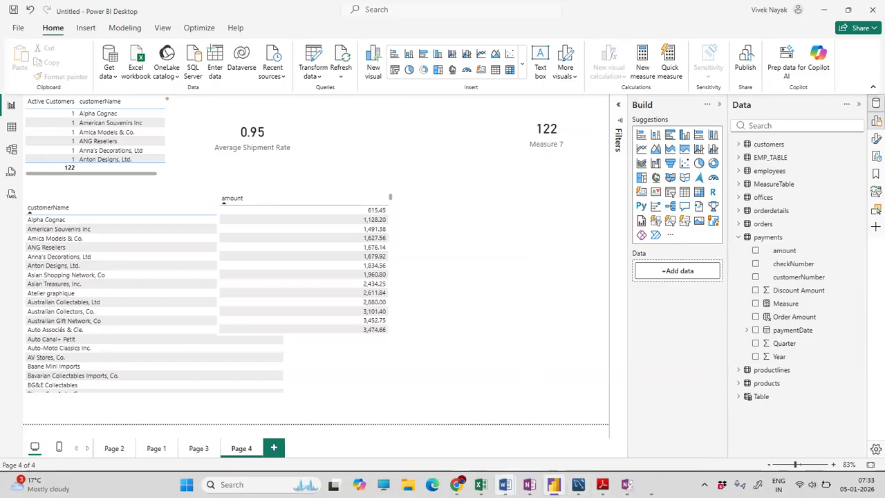
# - Switch to the Word notes and examine the logical functions' best use cases and the SWITCH example below IF
pyautogui.moveTo(505, 484)
pyautogui.click(442, 425)
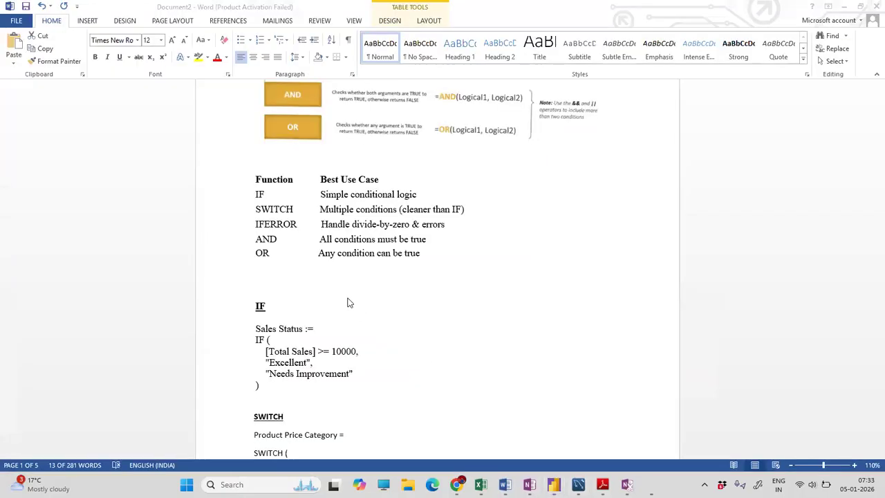
pyautogui.scroll(-4, 379, 325)
pyautogui.click(360, 325)
pyautogui.scroll(-1, 349, 311)
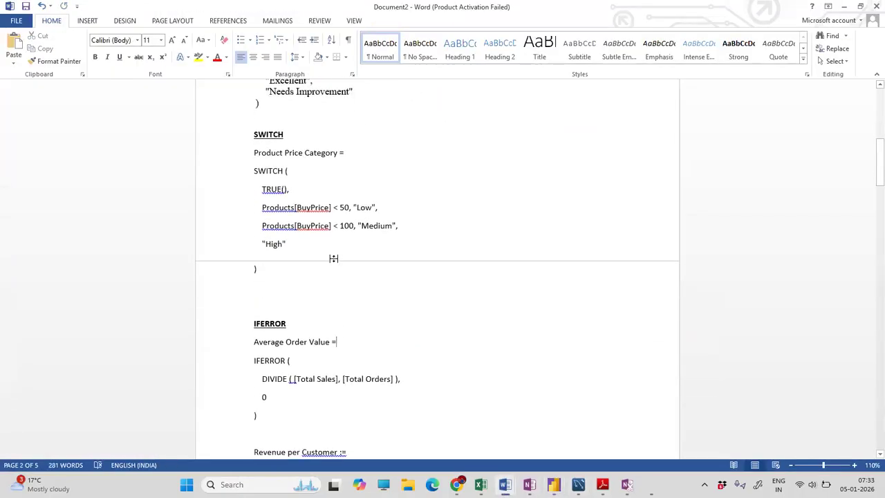
pyautogui.scroll(8, 333, 258)
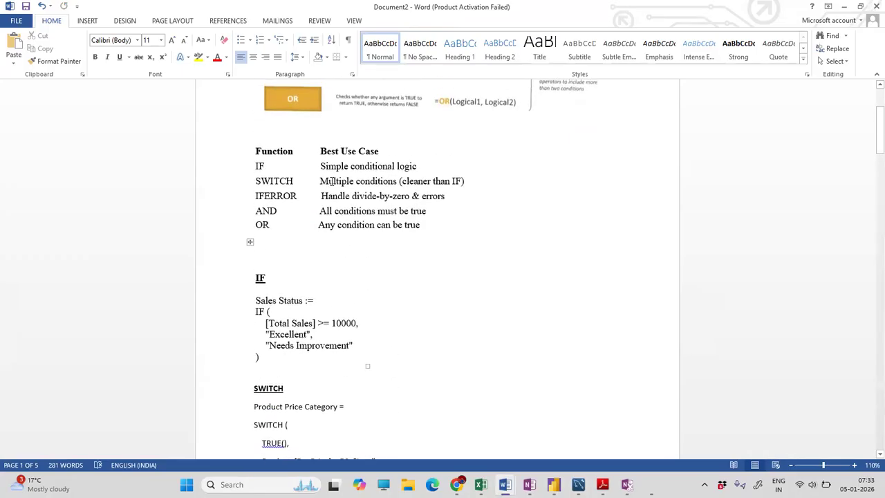
pyautogui.scroll(-1, 369, 296)
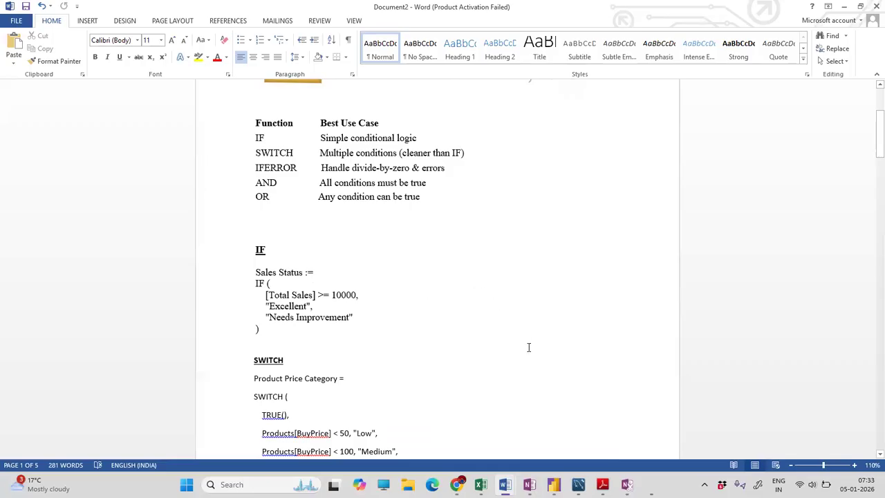
pyautogui.scroll(-8, 421, 312)
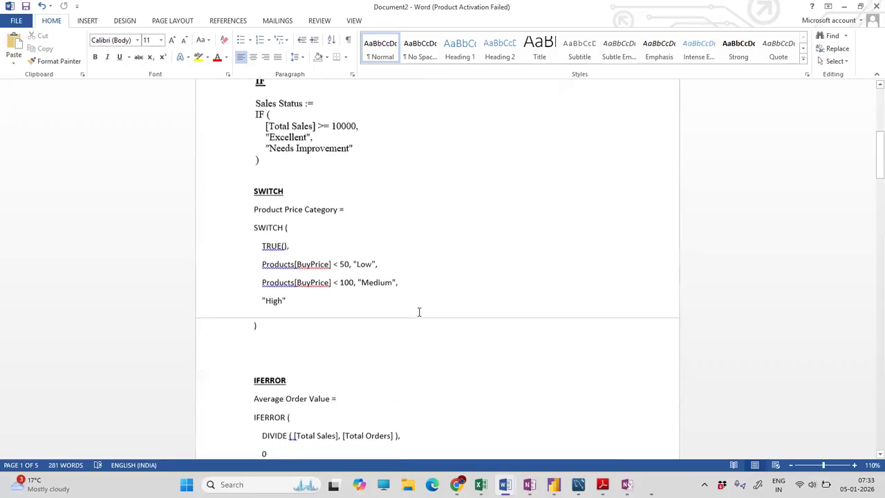
pyautogui.scroll(2, 418, 312)
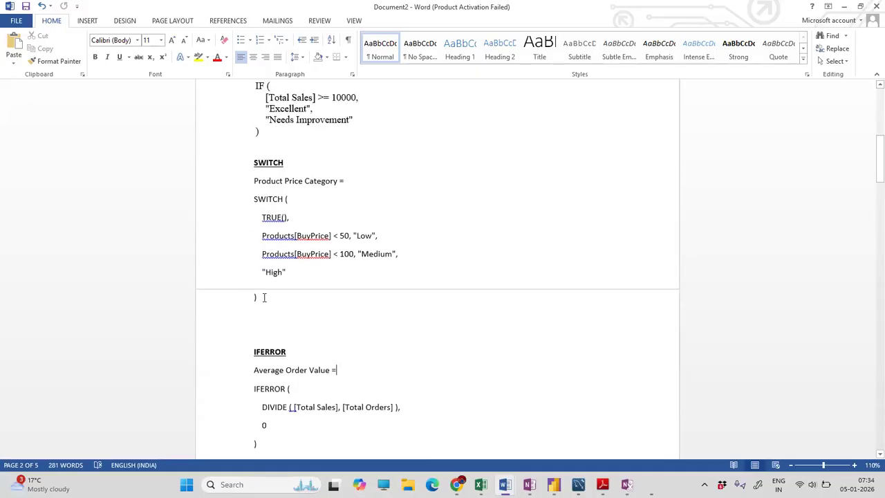
# - Highlight the Product Price Category example under the SWITCH heading to read its BuyPrice conditions and results
pyautogui.moveTo(263, 297); pyautogui.dragTo(243, 183)
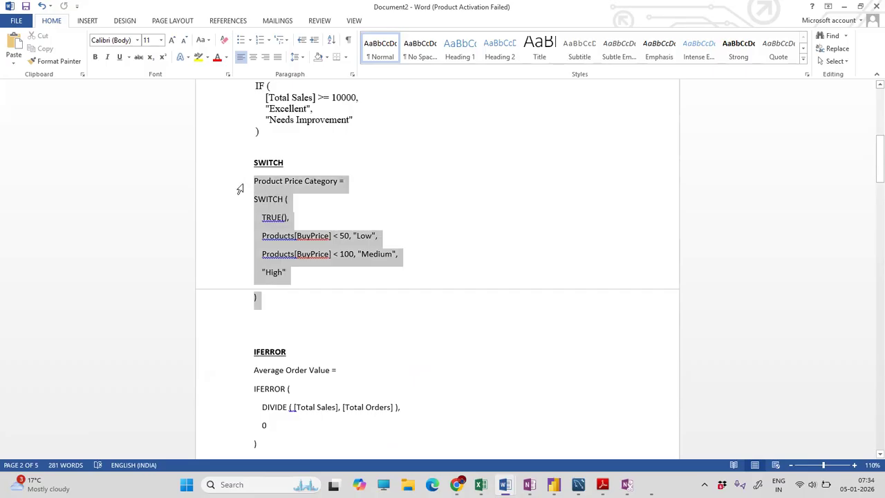
pyautogui.click(282, 302)
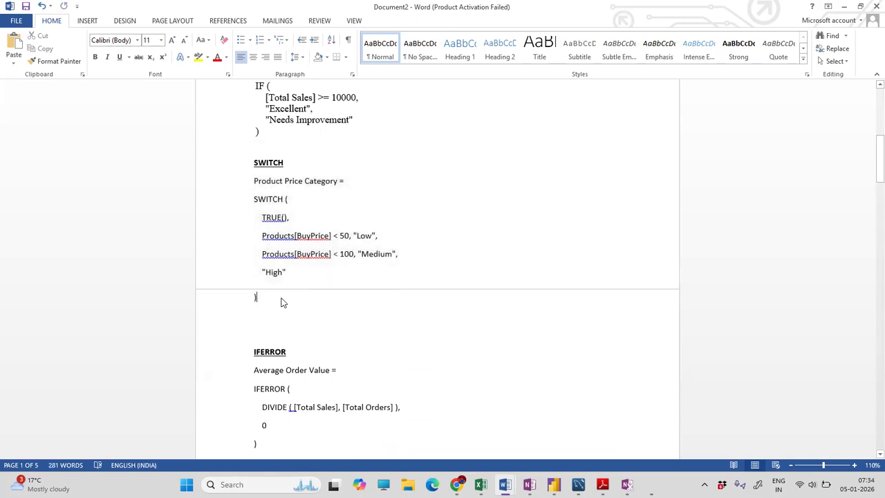
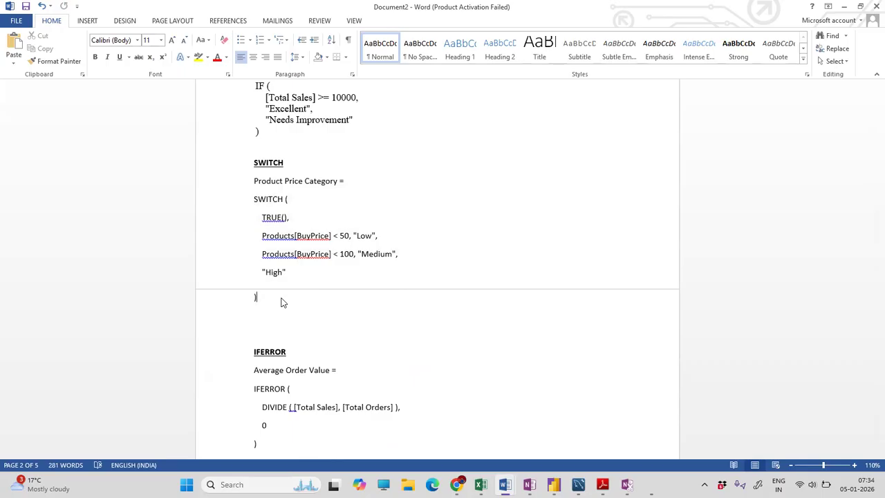
pyautogui.moveTo(260, 298); pyautogui.dragTo(244, 167)
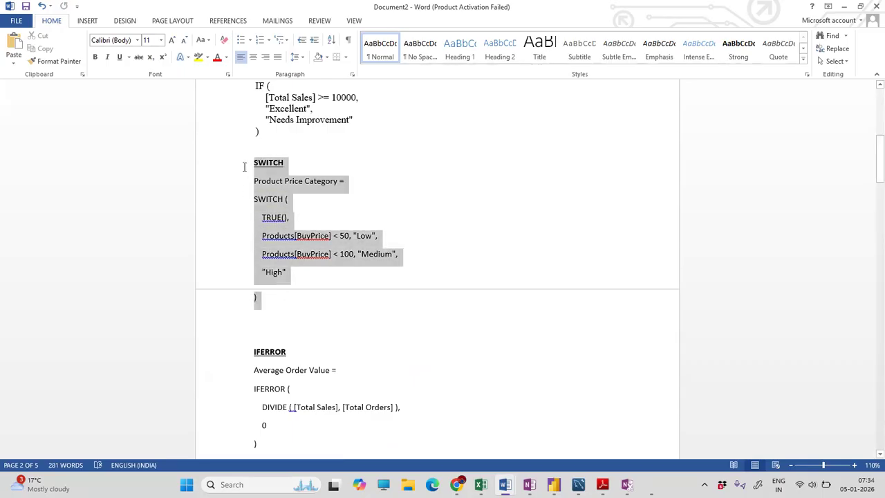
pyautogui.click(277, 299)
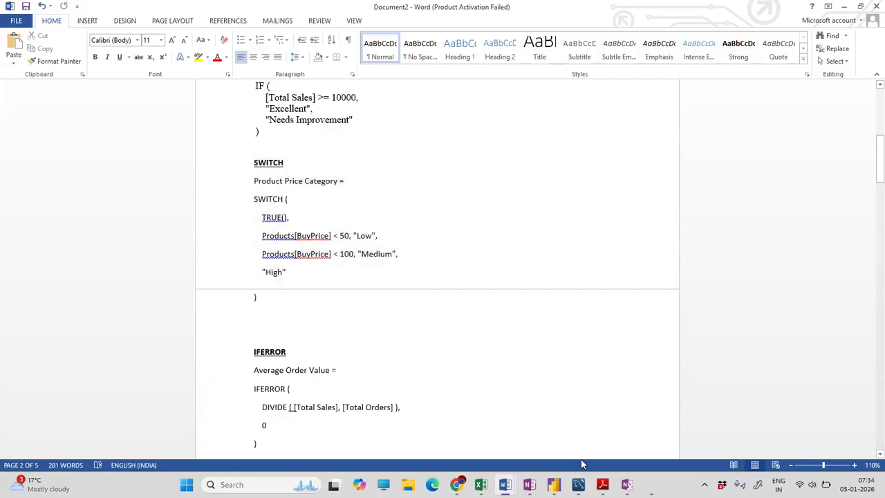
# - Copy the full Product Price Category SWITCH formula without its heading, undoing its deletion from the notes
pyautogui.moveTo(261, 297); pyautogui.dragTo(239, 166)
pyautogui.keyDown('shift'); pyautogui.click(239, 181); pyautogui.keyUp('shift')
pyautogui.hotkey('ctrl', 'c')
pyautogui.press('Delete')
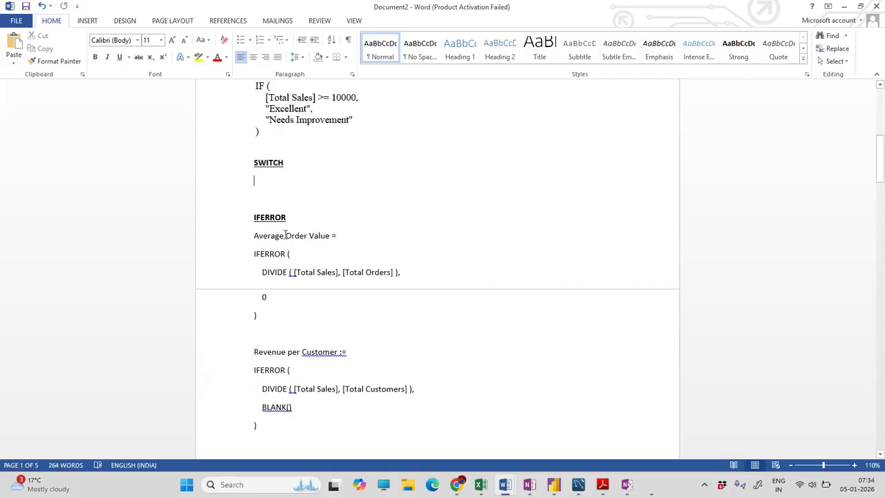
pyautogui.hotkey('ctrl', 'z')
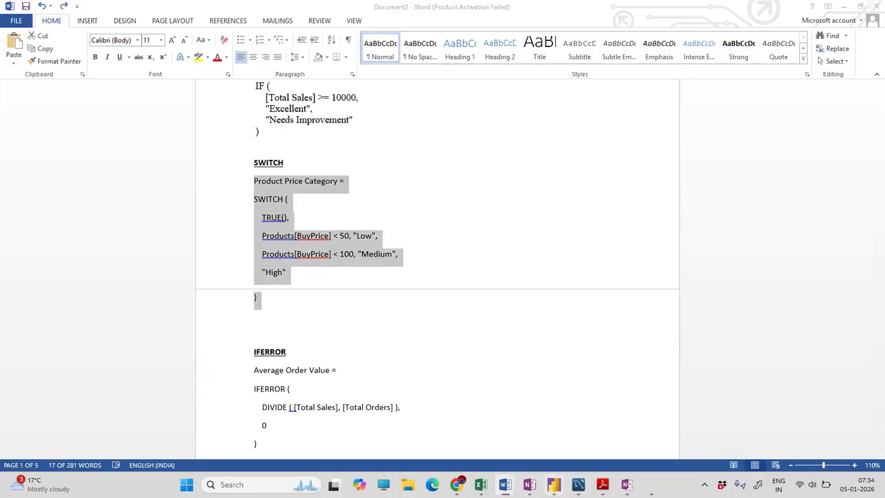
# - Switch to Power BI and add a table visual of quantityOrdered from the orderdetails table to Page 4
pyautogui.click(553, 483)
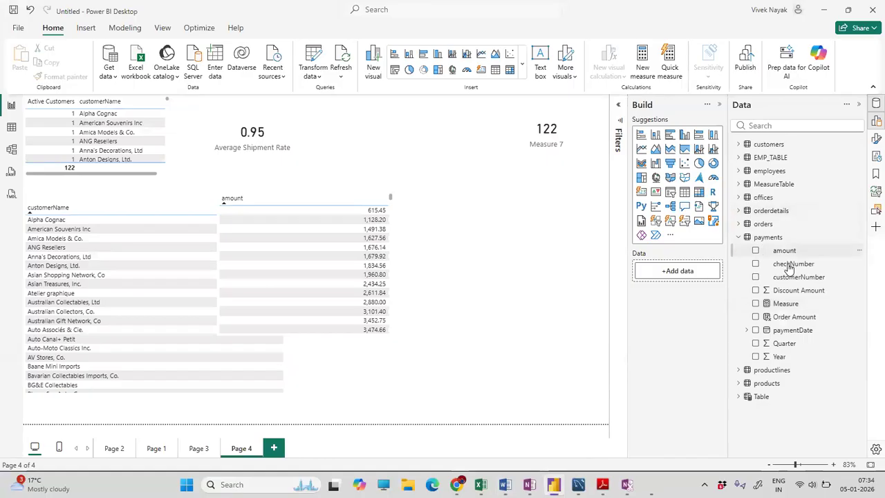
pyautogui.click(737, 237)
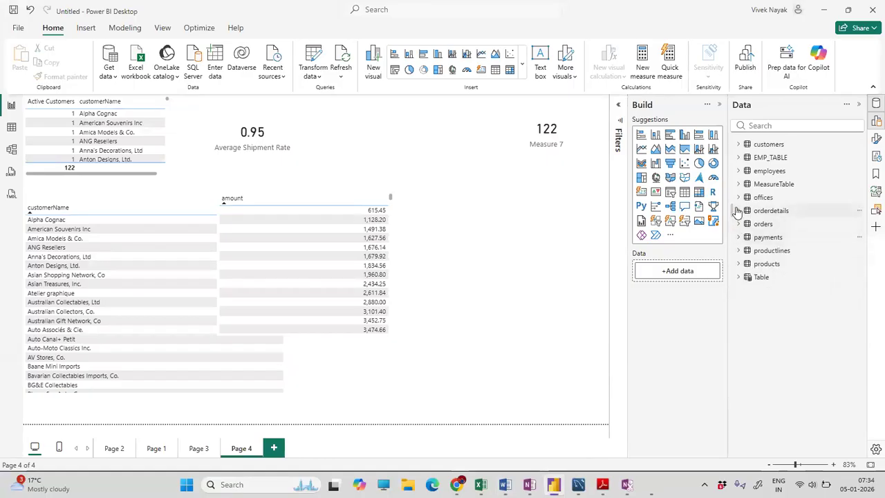
pyautogui.click(737, 211)
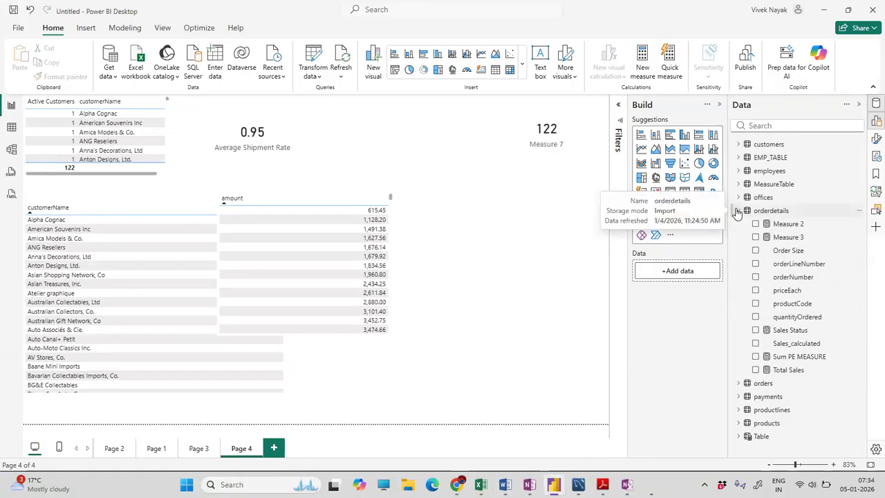
pyautogui.click(802, 317)
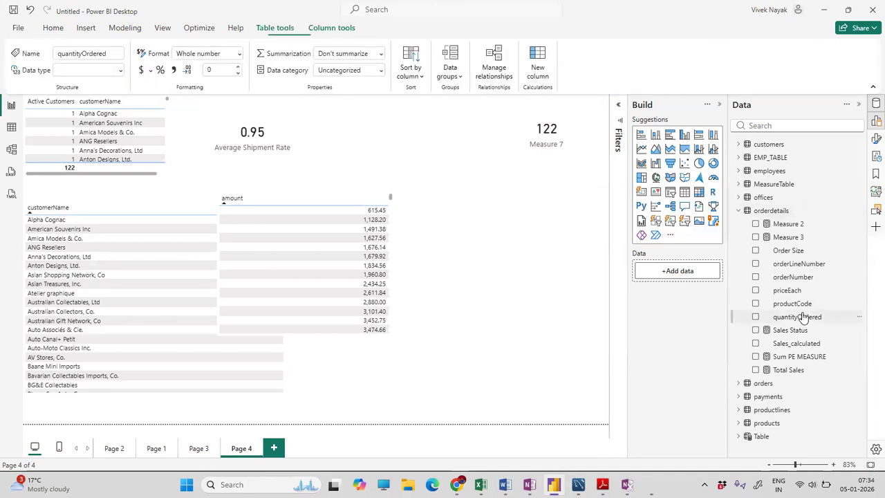
pyautogui.click(755, 317)
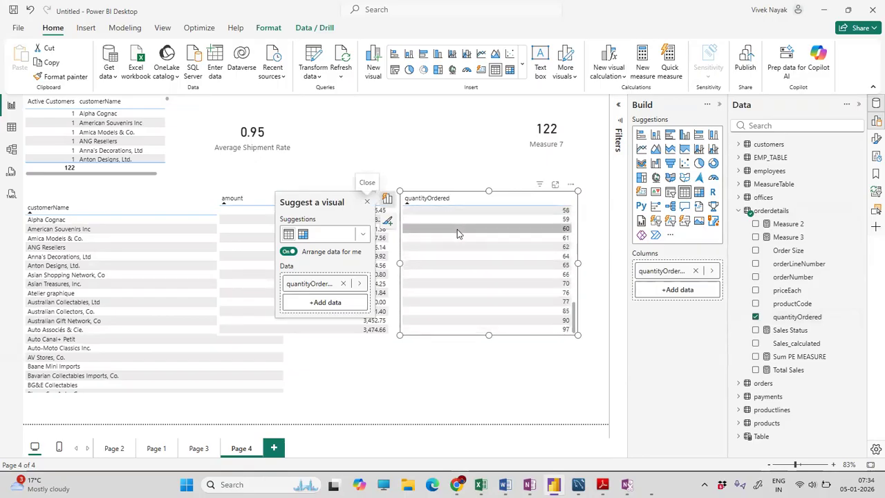
pyautogui.click(418, 145)
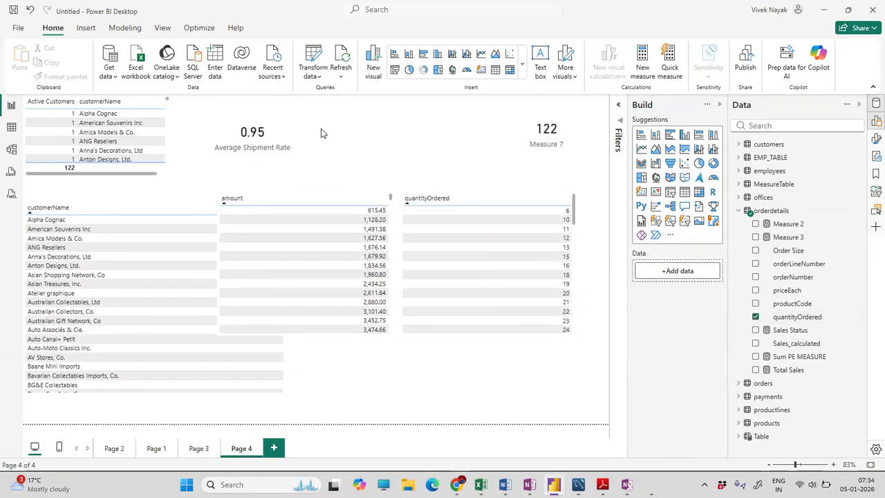
pyautogui.rightClick(774, 216)
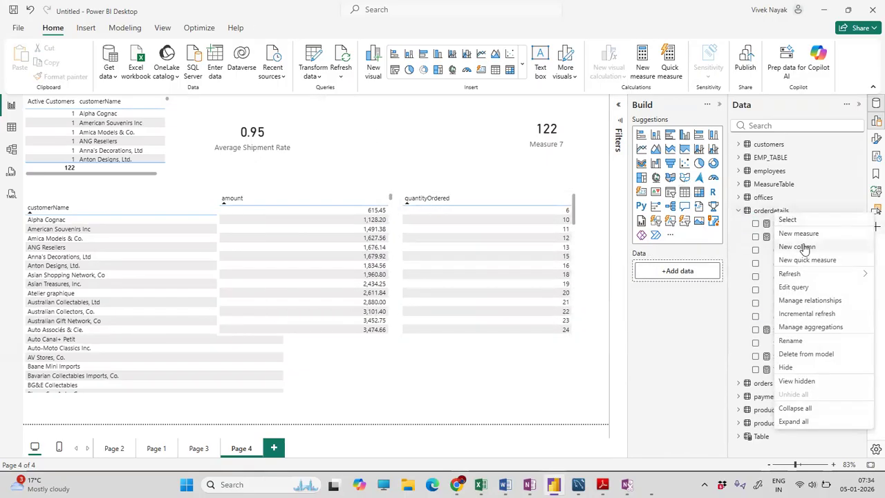
pyautogui.press('Escape')
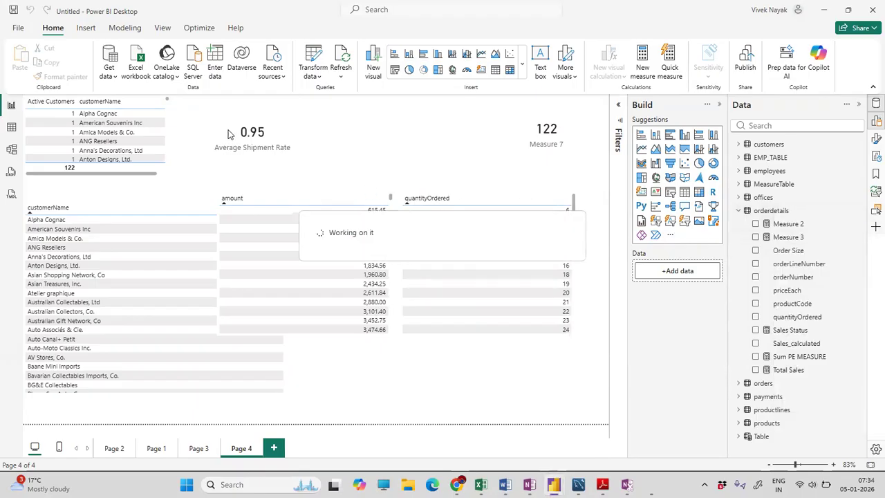
pyautogui.hotkey('ctrl', 'v')
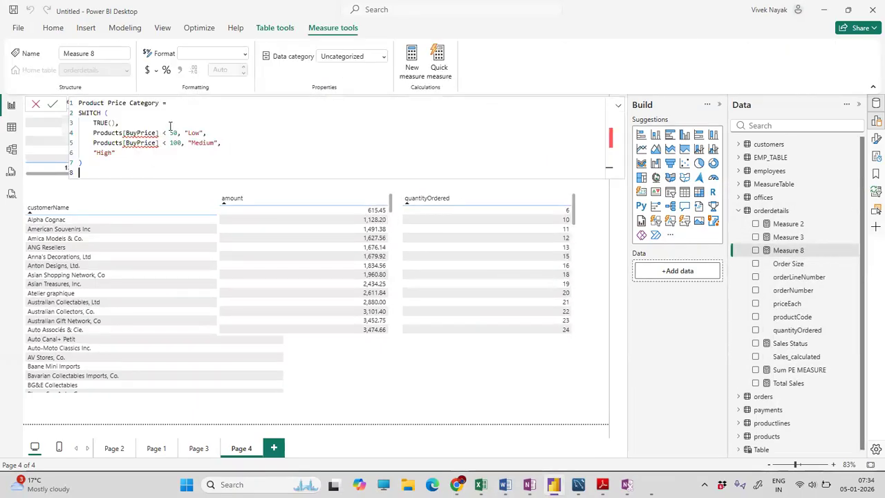
pyautogui.moveTo(123, 133); pyautogui.dragTo(94, 132)
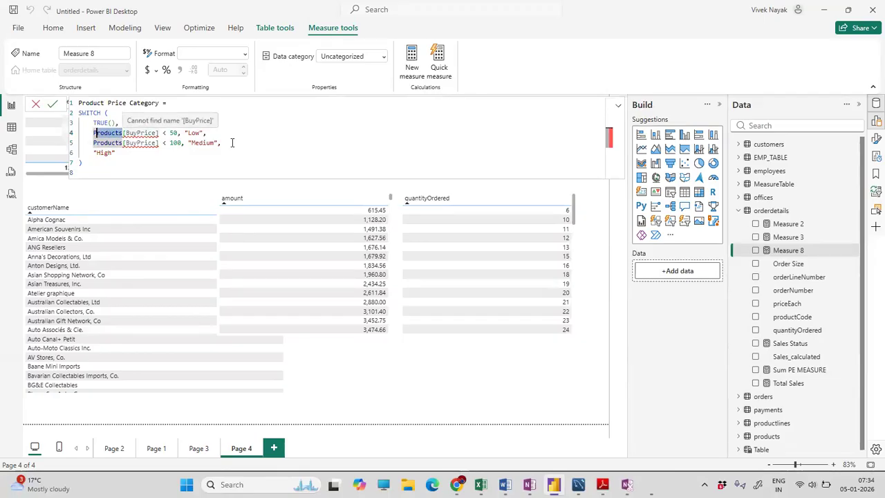
pyautogui.write('P')
pyautogui.press('BackSpace')
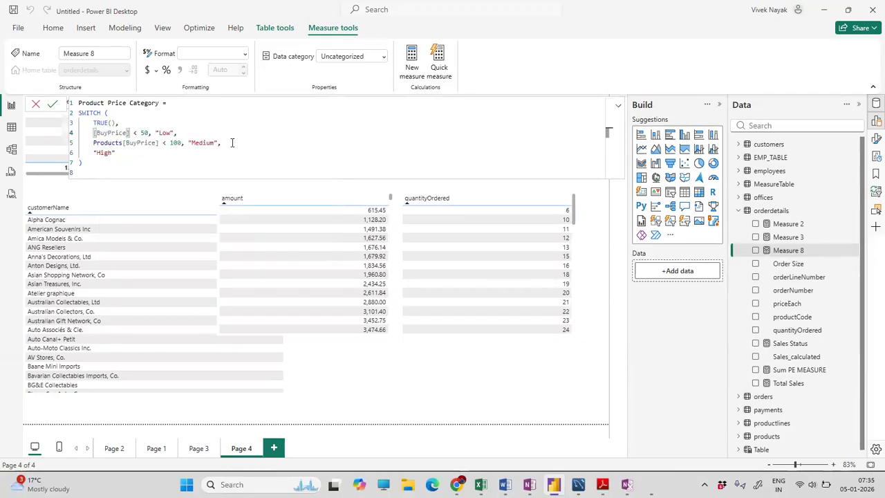
pyautogui.write('order')
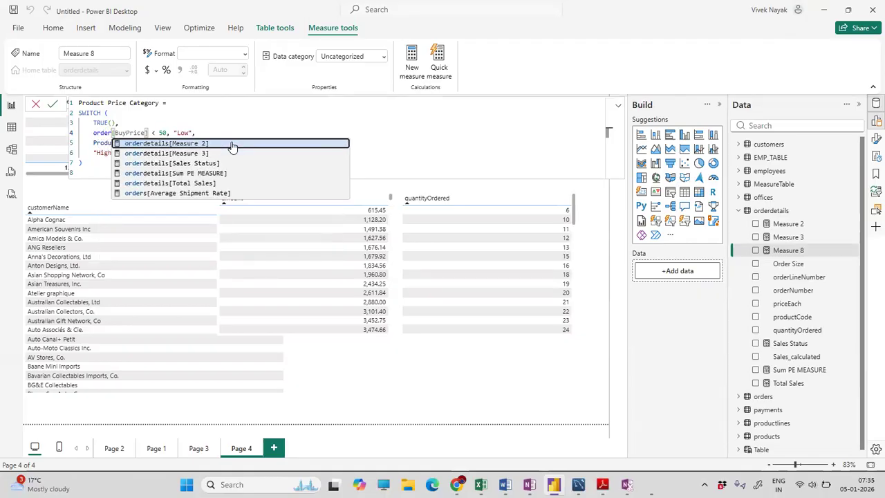
pyautogui.press('Escape')
pyautogui.moveTo(203, 164); pyautogui.dragTo(34, 103)
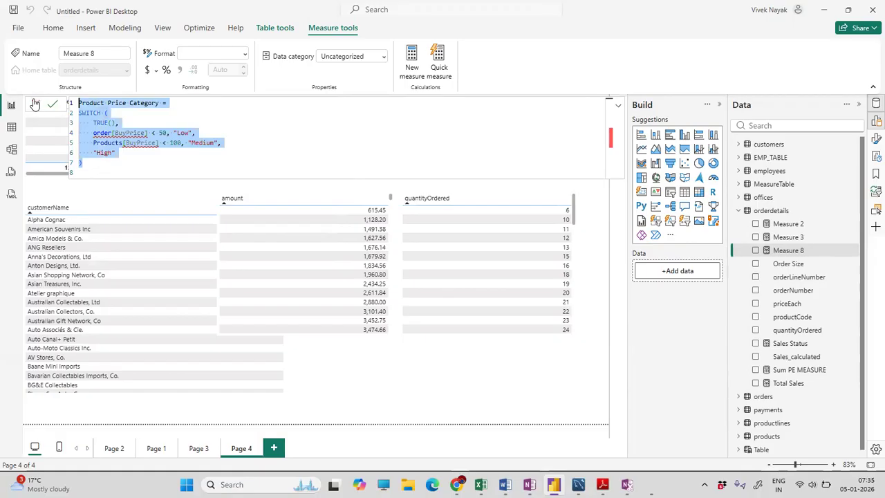
pyautogui.click(35, 104)
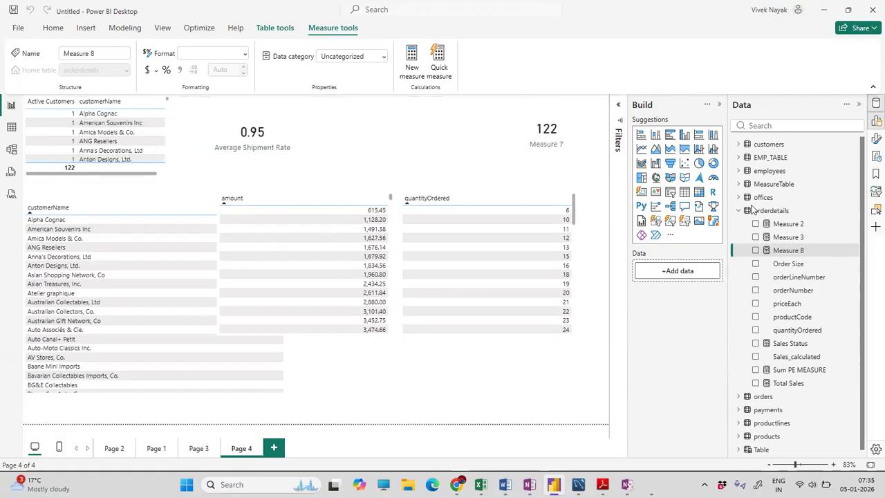
# - Create a calculated column in the orderdetails table from the copied Product Price Category SWITCH formula
pyautogui.click(766, 210)
pyautogui.rightClick(768, 211)
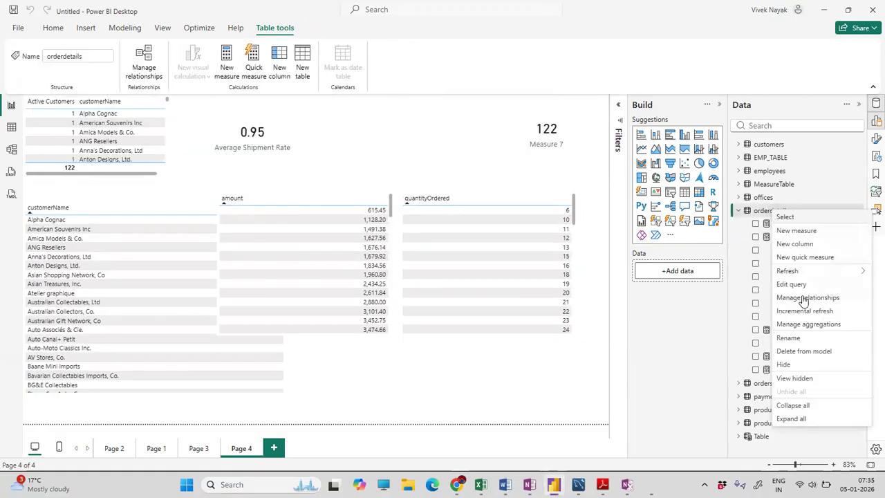
pyautogui.click(806, 244)
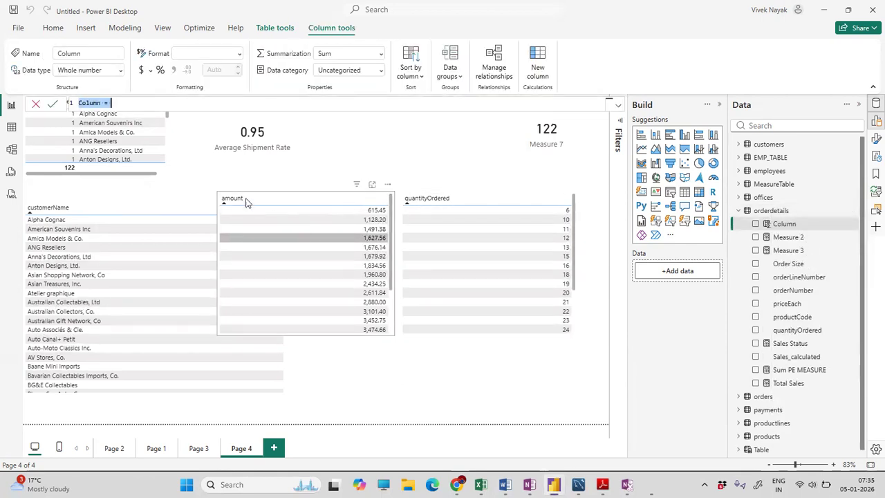
pyautogui.click(135, 104)
pyautogui.hotkey('ctrl', 'a')
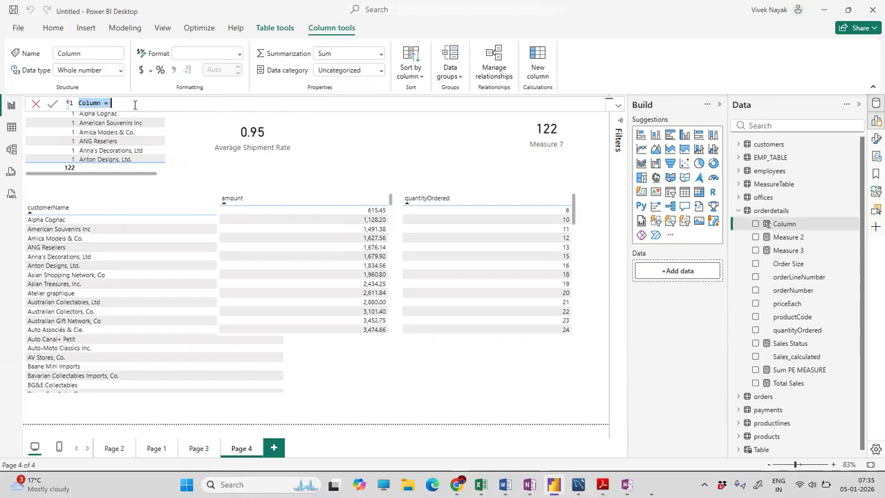
pyautogui.write('Product Price Category = SWITCH (     TRUE(),     Products[BuyPrice] < 50, "Low",     Products[BuyPrice] < 100, "Medium",     "High" )')
# - Replace Products[BuyPrice] with orderdetails[quantityOrdered] in the SWITCH formula's first condition, the one returning "Low"
pyautogui.moveTo(123, 132); pyautogui.dragTo(92, 132)
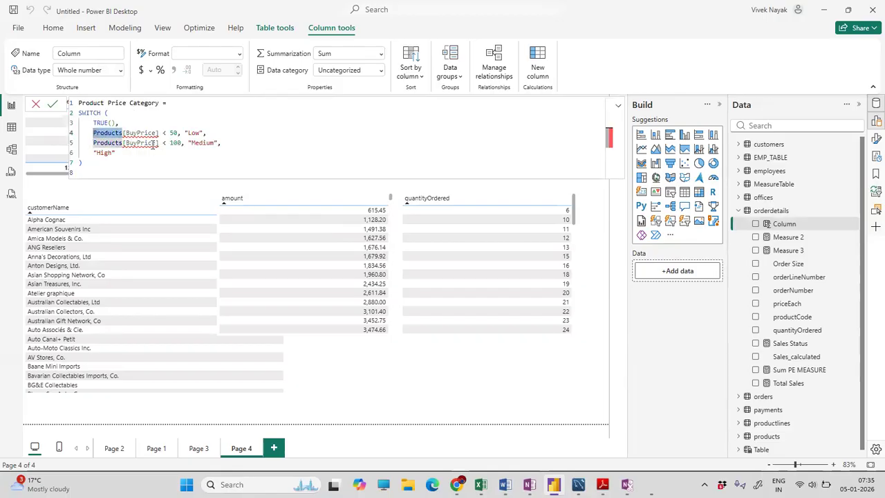
pyautogui.write('orderdetails')
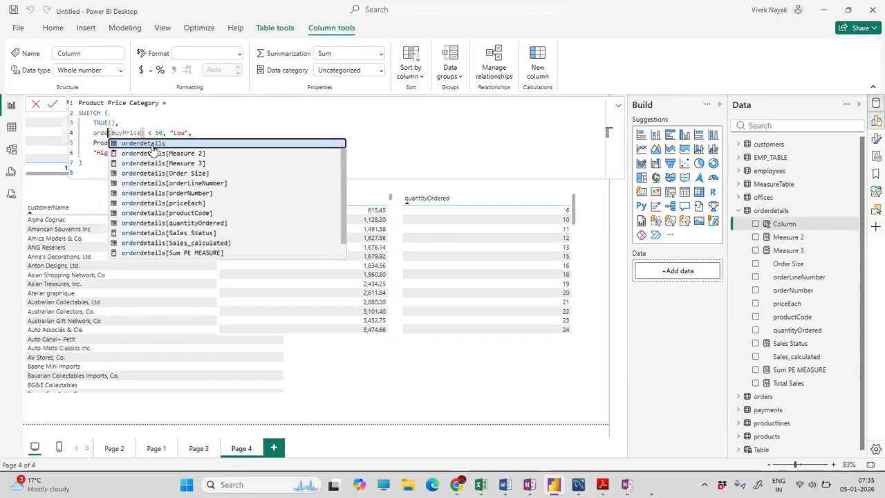
pyautogui.press('Right')
pyautogui.press('Right')
pyautogui.press('Right')
pyautogui.press('Right')
pyautogui.press('Right')
pyautogui.press('Right')
pyautogui.press('Right')
pyautogui.press('Right')
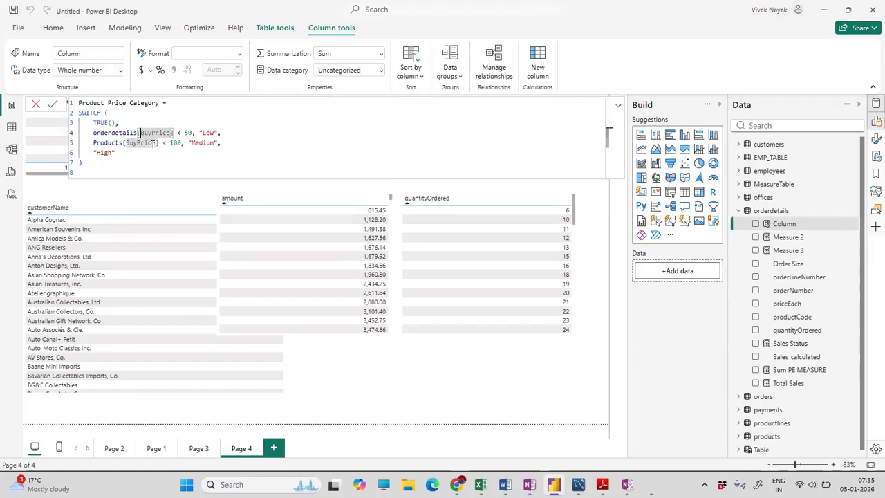
pyautogui.press('Right')
pyautogui.press('Right')
pyautogui.press('Right')
pyautogui.press('Right')
pyautogui.press('Right')
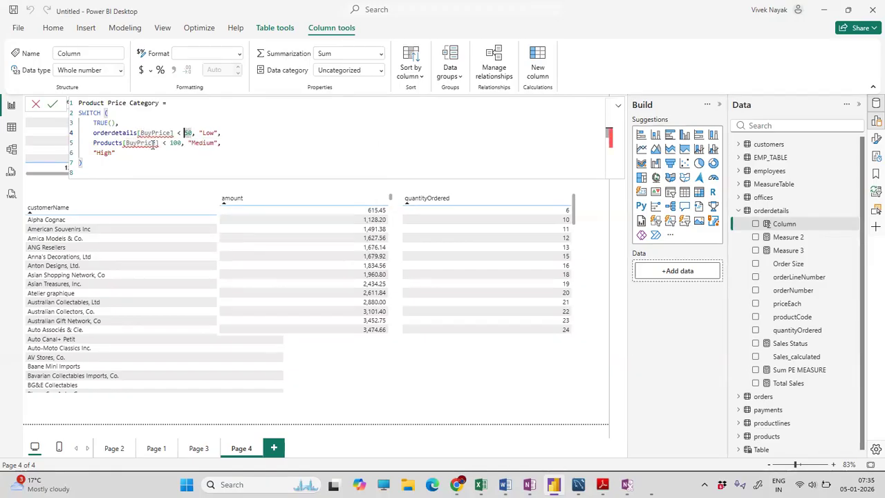
pyautogui.press('Left')
pyautogui.press('Left')
pyautogui.press('Left')
pyautogui.press('Left')
pyautogui.press('BackSpace')
pyautogui.press('BackSpace')
pyautogui.press('BackSpace')
pyautogui.press('BackSpace')
pyautogui.press('BackSpace')
pyautogui.press('BackSpace')
pyautogui.press('BackSpace')
pyautogui.press('BackSpace')
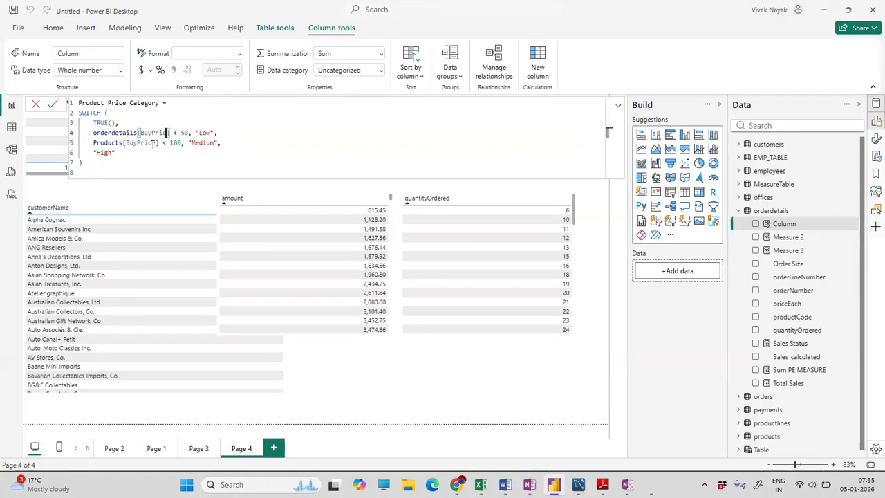
pyautogui.write('q')
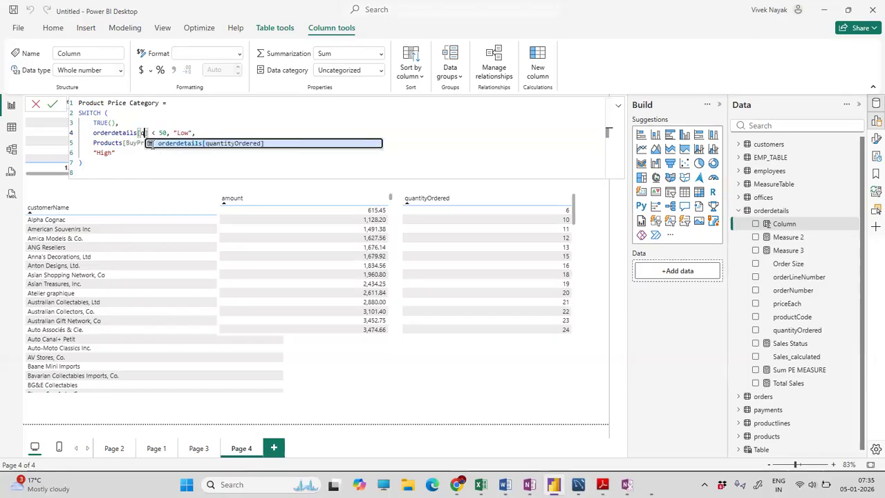
pyautogui.press('Tab')
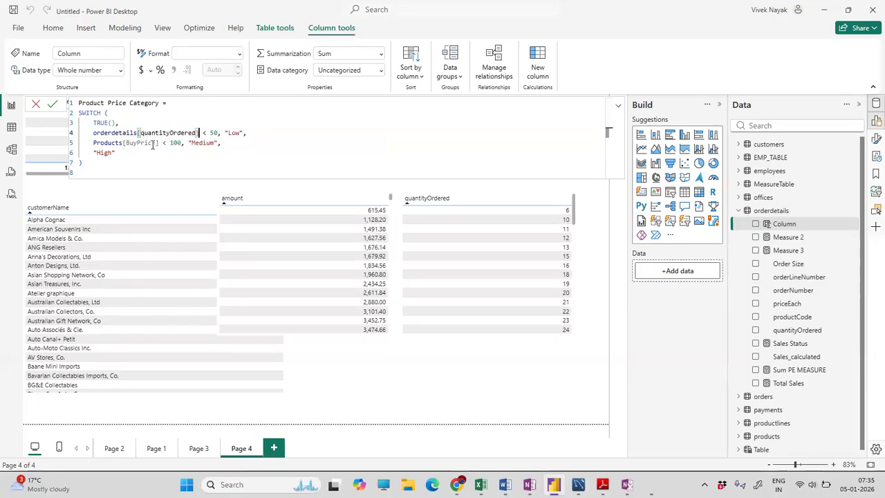
# - Copy orderdetails[quantityOrdered] over Products[BuyPrice] in the condition that returns "Medium"
pyautogui.moveTo(199, 132); pyautogui.dragTo(95, 132)
pyautogui.hotkey('ctrl', 'c')
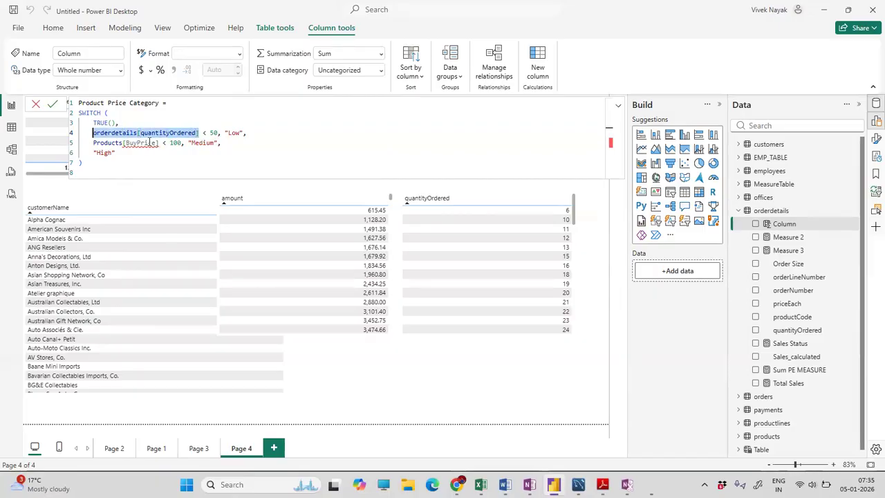
pyautogui.click(136, 142)
pyautogui.moveTo(160, 142); pyautogui.dragTo(93, 142)
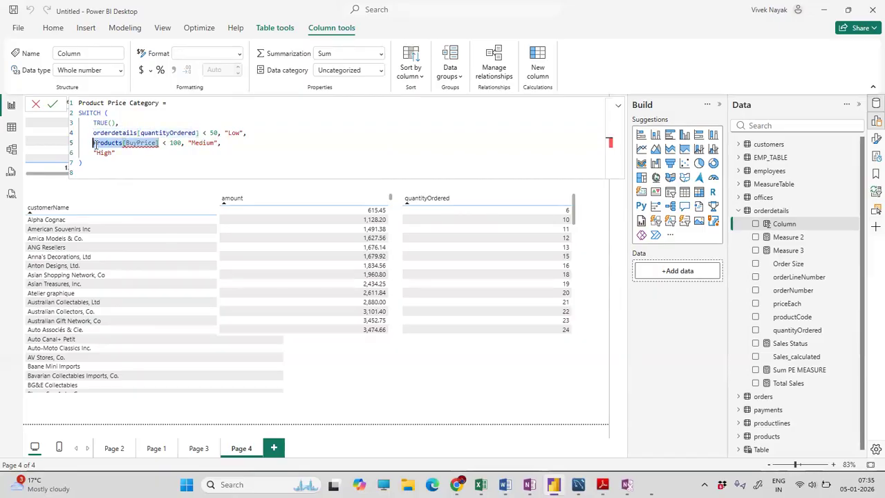
pyautogui.hotkey('ctrl', 'v')
pyautogui.click(117, 153)
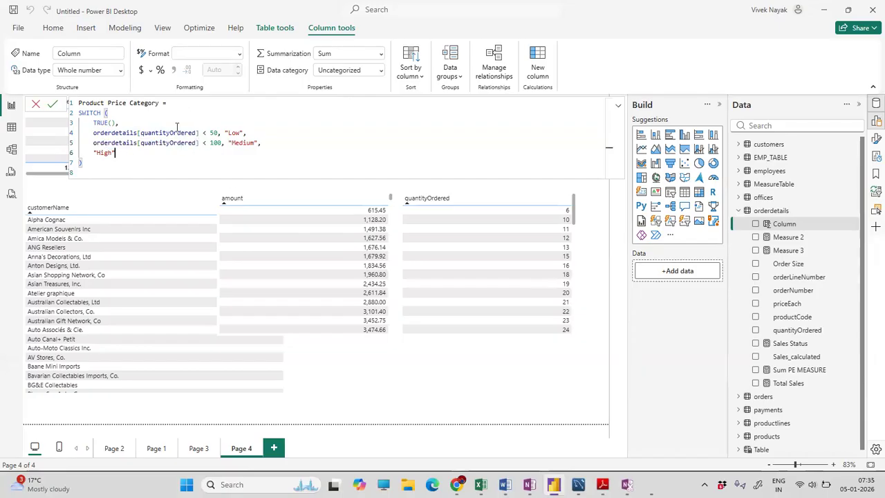
# - Set the first condition's threshold to 20 and its result to "Very Low"
pyautogui.moveTo(218, 133); pyautogui.dragTo(210, 133)
pyautogui.click(218, 132)
pyautogui.press('BackSpace')
pyautogui.press('BackSpace')
pyautogui.write('20')
pyautogui.press('Right')
pyautogui.write('Very')
pyautogui.moveTo(265, 132); pyautogui.dragTo(62, 130)
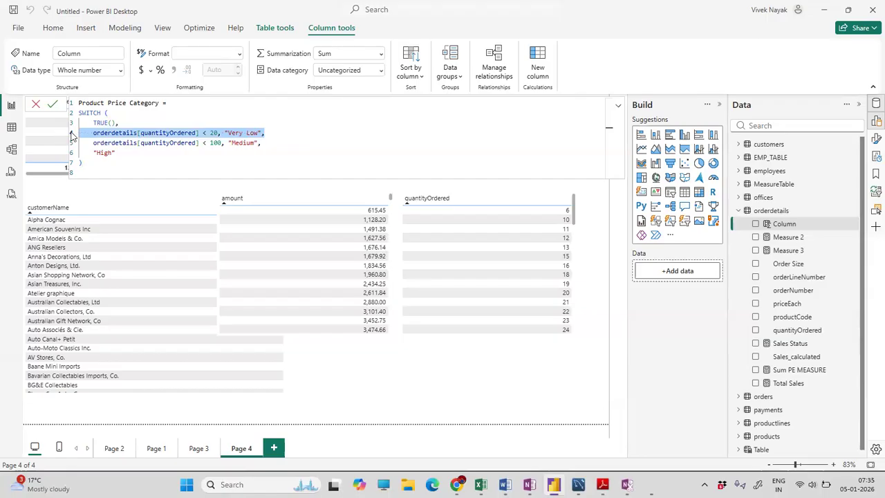
pyautogui.hotkey('shift', 'alt', 'Down')
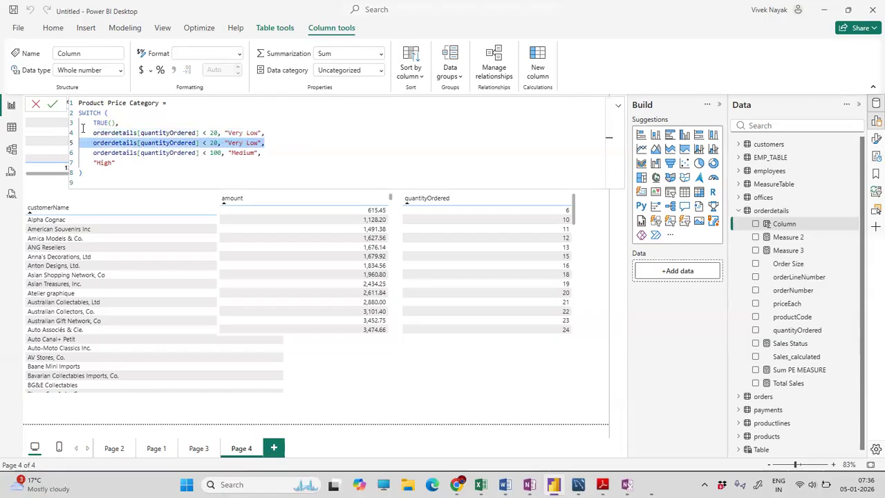
pyautogui.tripleClick(264, 132)
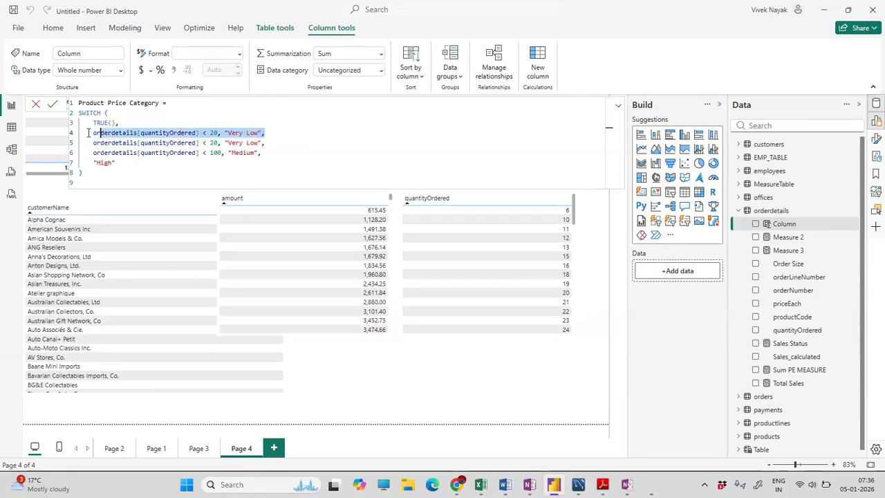
pyautogui.moveTo(268, 142); pyautogui.dragTo(80, 142)
pyautogui.press('BackSpace')
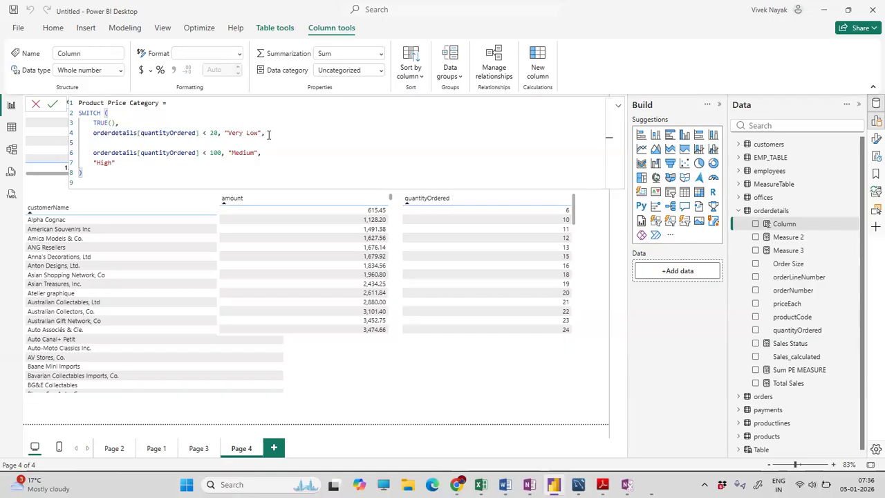
pyautogui.press('BackSpace')
# - Duplicate the "Very Low" condition line nine times directly below itself in the SWITCH formula
pyautogui.moveTo(268, 135); pyautogui.dragTo(189, 134)
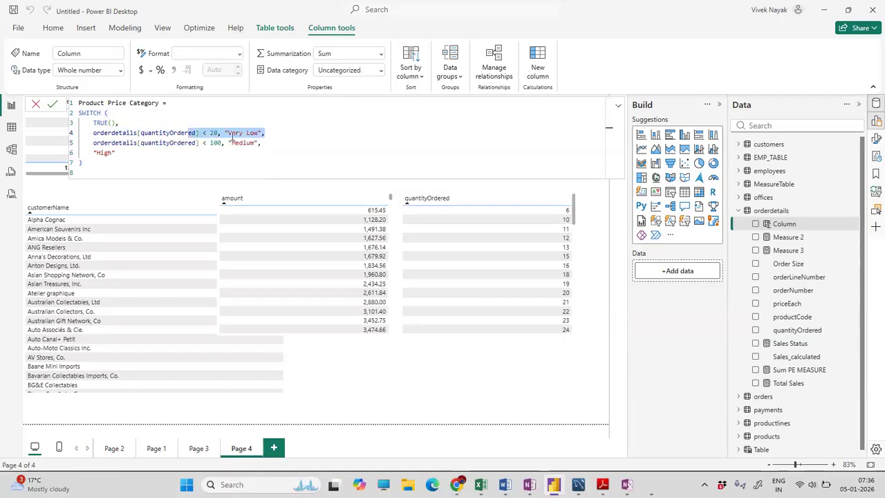
pyautogui.click(275, 132)
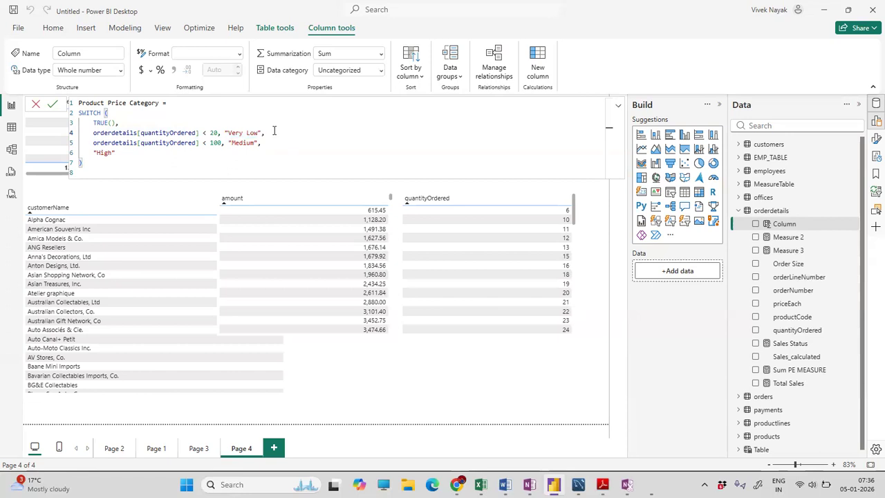
pyautogui.hotkey('shift', 'alt', 'Down')
pyautogui.hotkey('shift', 'alt', 'Down')
pyautogui.hotkey('shift', 'alt', 'Down')
pyautogui.hotkey('shift', 'alt', 'Down')
pyautogui.hotkey('shift', 'alt', 'Down')
pyautogui.hotkey('shift', 'alt', 'Down')
pyautogui.hotkey('shift', 'alt', 'Down')
pyautogui.hotkey('shift', 'alt', 'Down')
pyautogui.hotkey('shift', 'alt', 'Down')
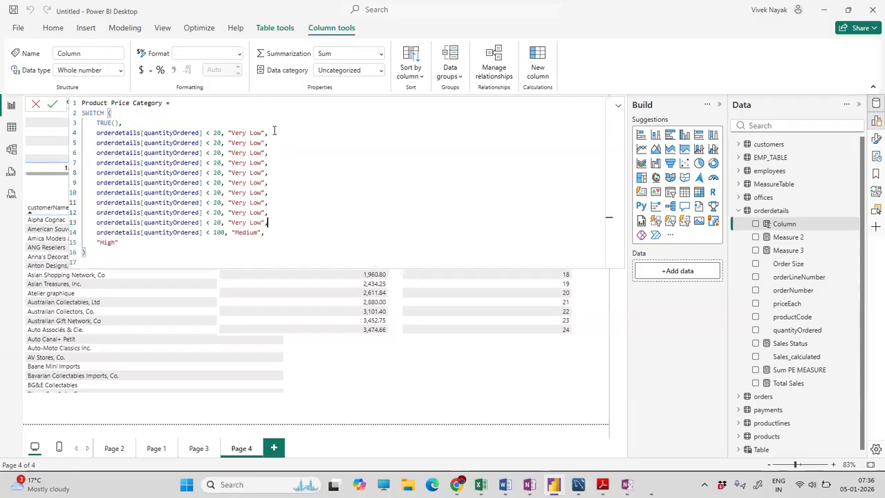
# - Delete the surplus duplicated "Very Low" condition lines and the leftover blank line, keeping only two of them in the SWITCH formula
pyautogui.moveTo(271, 222); pyautogui.dragTo(75, 158)
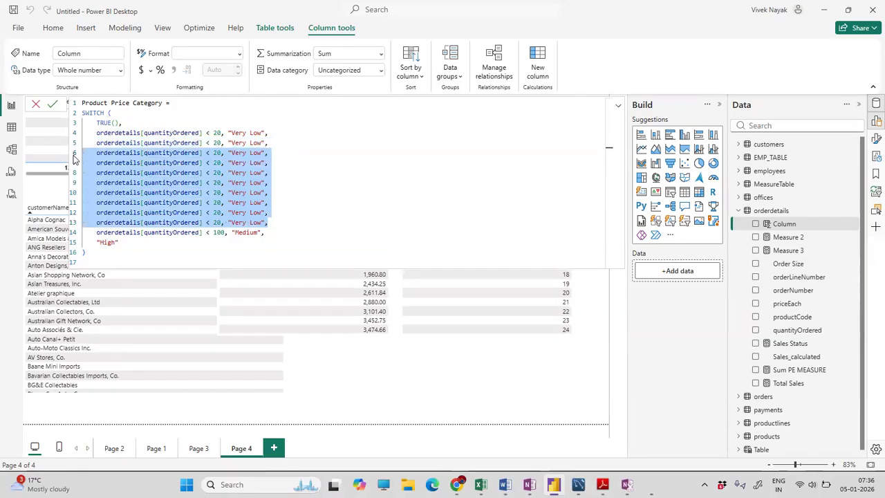
pyautogui.press('Delete')
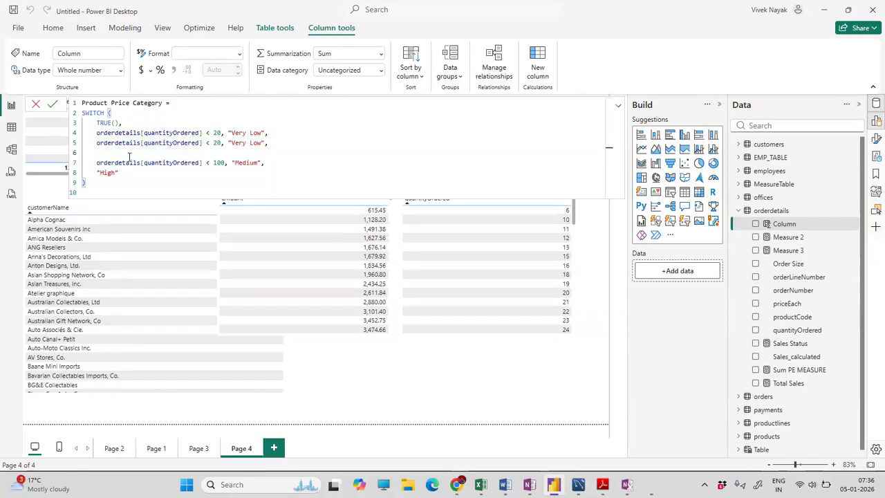
pyautogui.press('BackSpace')
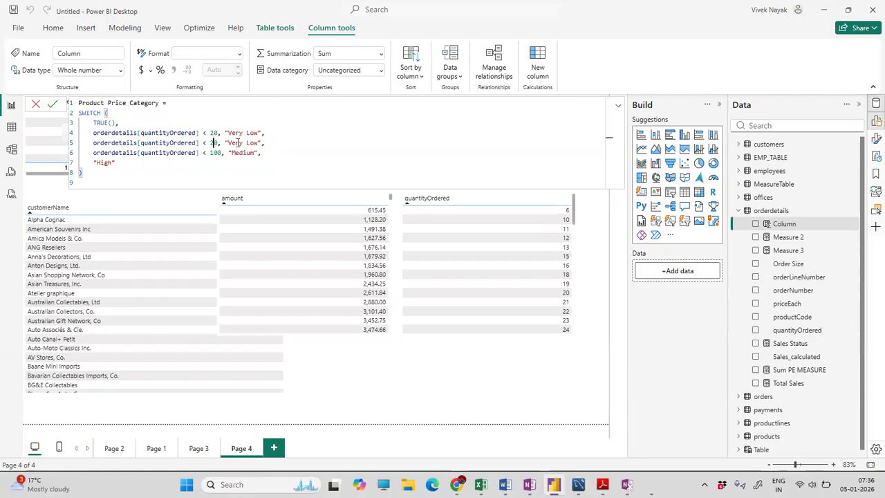
# - Set the second condition's threshold to 50 and its result to "Low"
pyautogui.write('5')
pyautogui.press('BackSpace')
pyautogui.press('BackSpace')
pyautogui.write('5')
pyautogui.doubleClick(235, 142)
pyautogui.press('Delete')
pyautogui.press('Delete')
# - Duplicate the "Low" condition line below itself and set the copy's threshold to 70 and its result to "Threshold"
pyautogui.hotkey('shift', 'alt', 'Down')
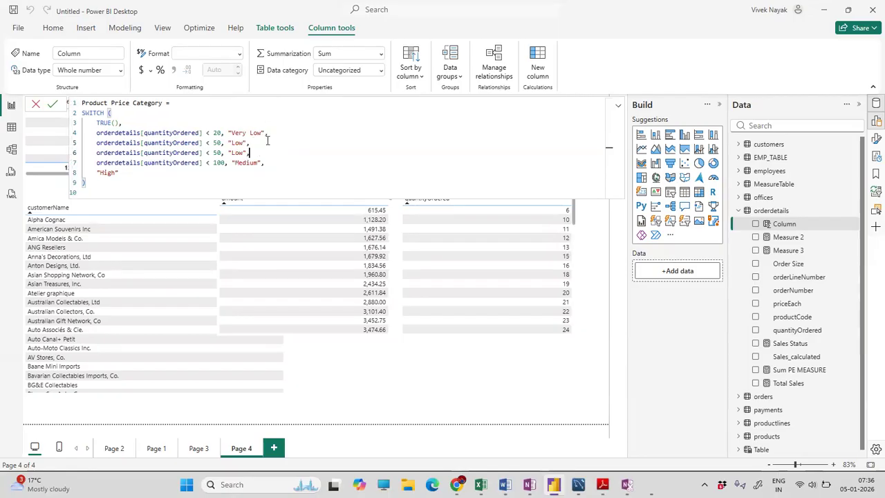
pyautogui.click(217, 152)
pyautogui.hotkey('shift', 'Left')
pyautogui.write('7')
pyautogui.moveTo(243, 152); pyautogui.dragTo(232, 153)
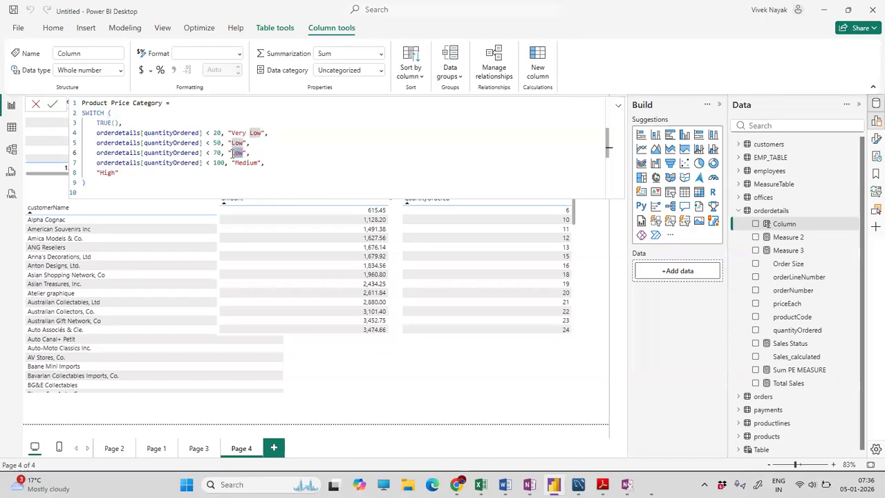
pyautogui.write('Thresh')
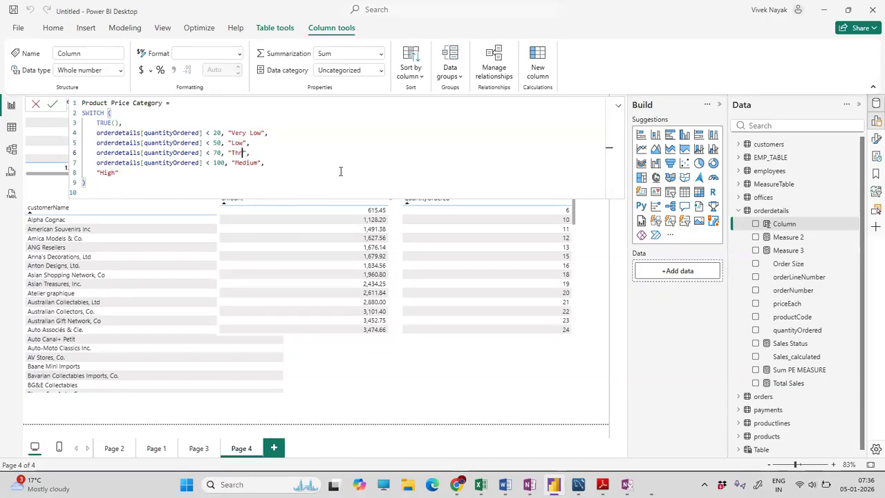
pyautogui.write('old')
pyautogui.click(201, 186)
pyautogui.click(270, 163)
pyautogui.moveTo(118, 174); pyautogui.dragTo(99, 173)
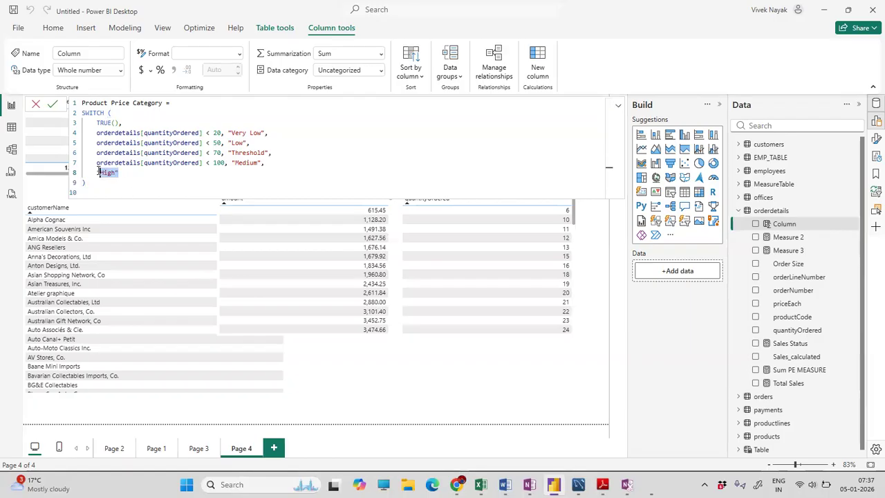
# - Rename the column in the formula's first line to Qauntity Status
pyautogui.moveTo(166, 102); pyautogui.dragTo(85, 101)
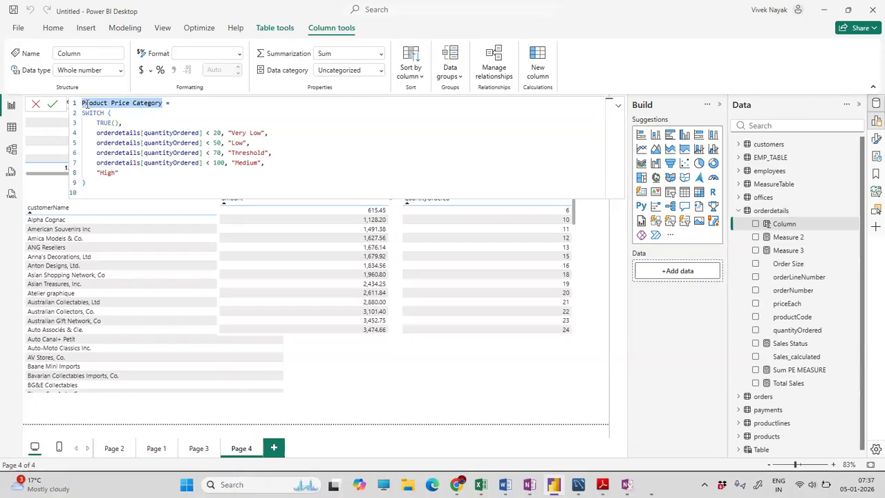
pyautogui.press('BackSpace')
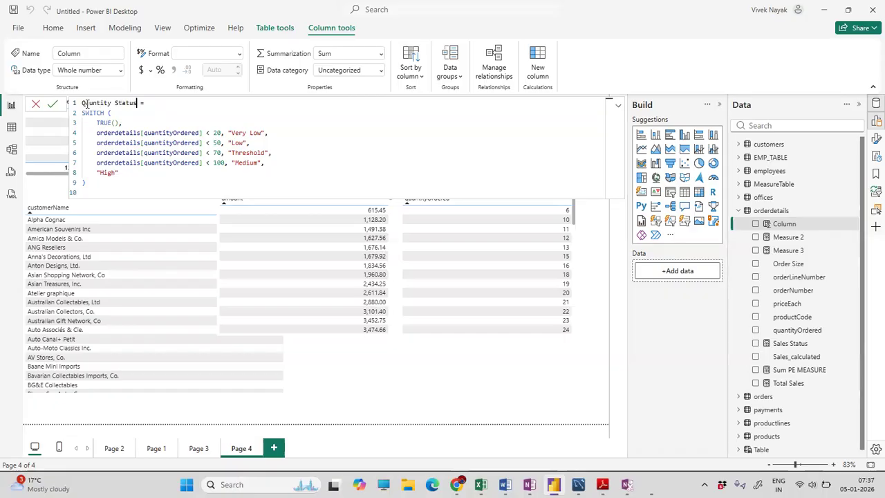
# - Examine the SWITCH formula's structure: the TRUE() argument, the orderdetails[quantityOrdered] conditions and the fallback result
pyautogui.click(109, 112)
pyautogui.moveTo(104, 112)
pyautogui.mouseDown()
pyautogui.moveTo(81, 114)
pyautogui.moveTo(100, 123)
pyautogui.mouseUp()
pyautogui.doubleClick(109, 123)
pyautogui.moveTo(123, 123); pyautogui.dragTo(81, 123)
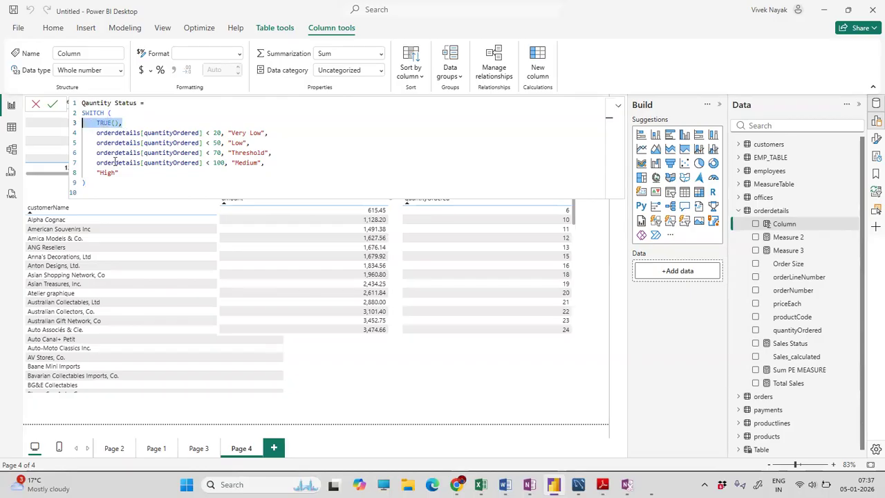
pyautogui.click(118, 122)
pyautogui.click(137, 173)
pyautogui.moveTo(108, 167); pyautogui.dragTo(83, 135)
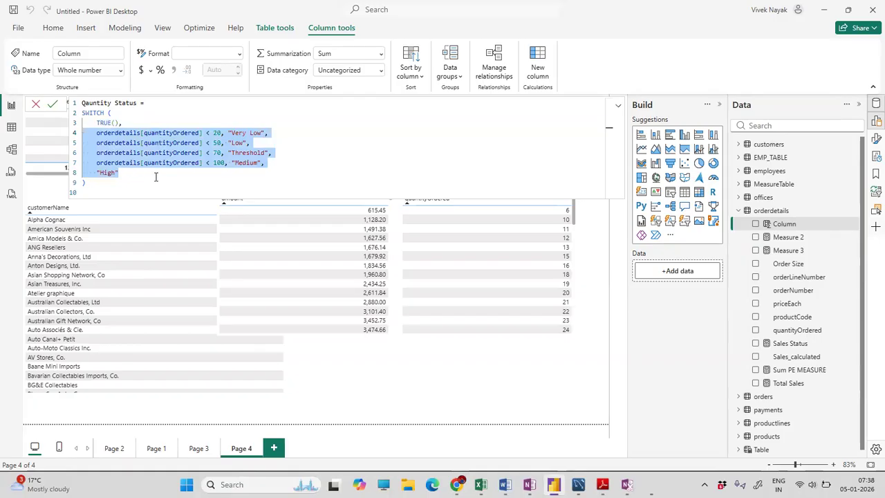
pyautogui.click(114, 194)
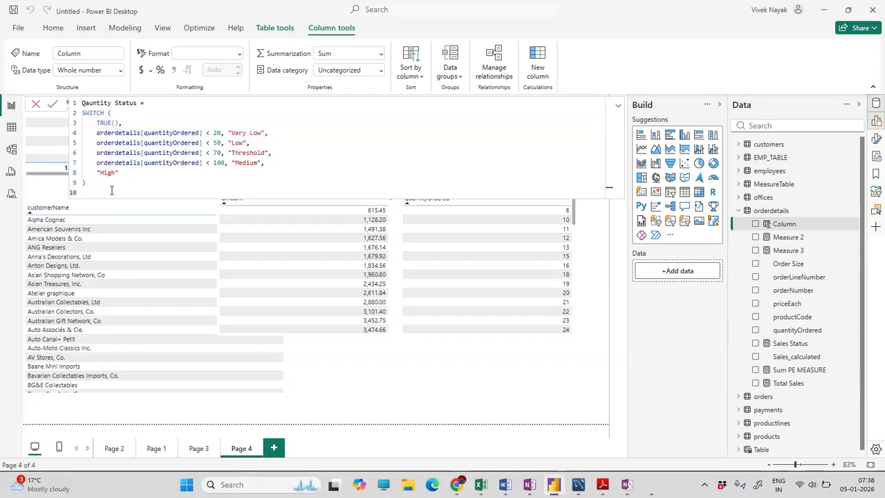
pyautogui.moveTo(124, 123); pyautogui.dragTo(82, 122)
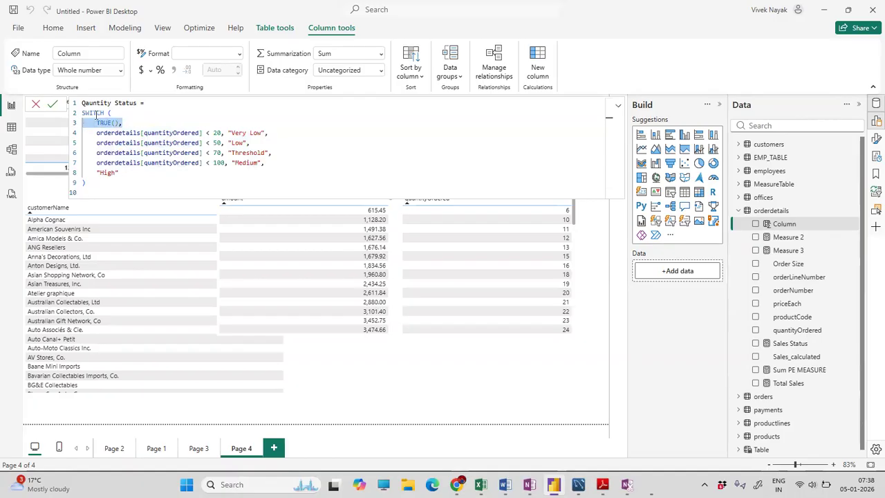
pyautogui.doubleClick(98, 113)
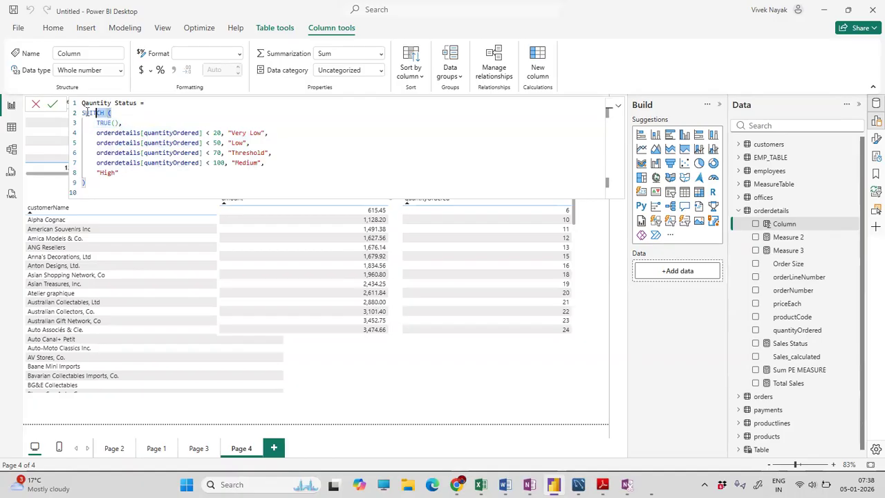
pyautogui.click(133, 122)
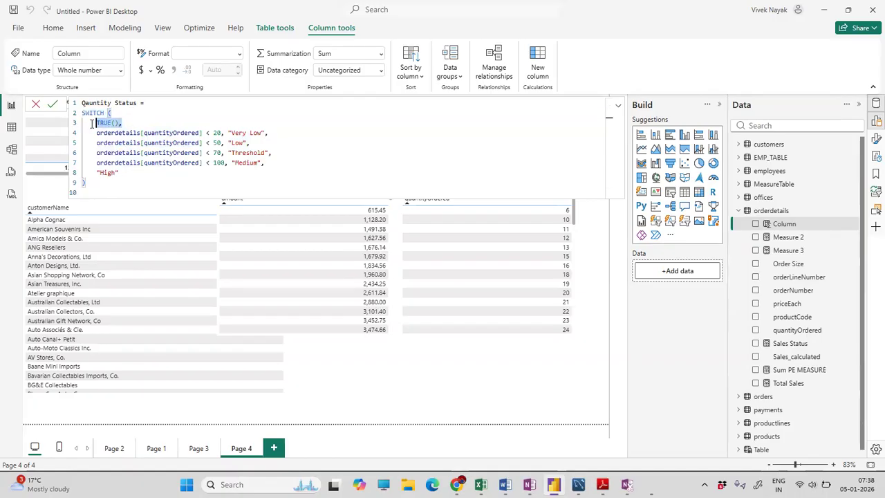
pyautogui.click(136, 143)
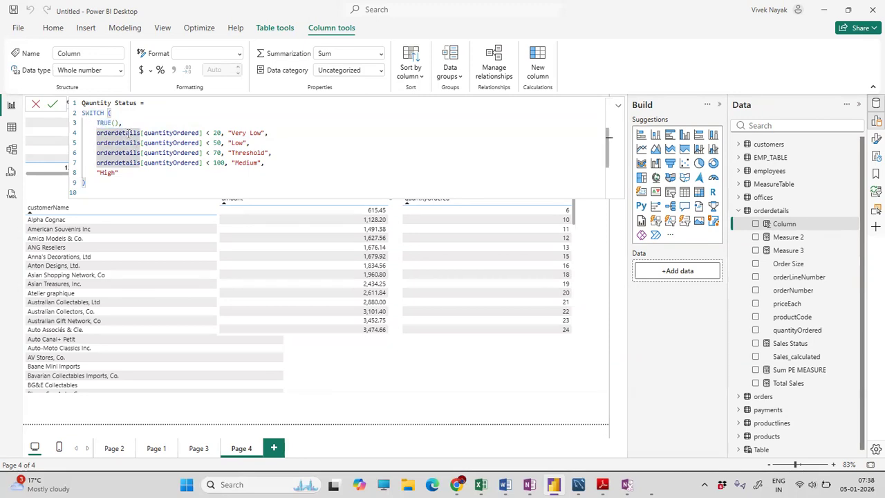
pyautogui.moveTo(204, 132); pyautogui.dragTo(143, 132)
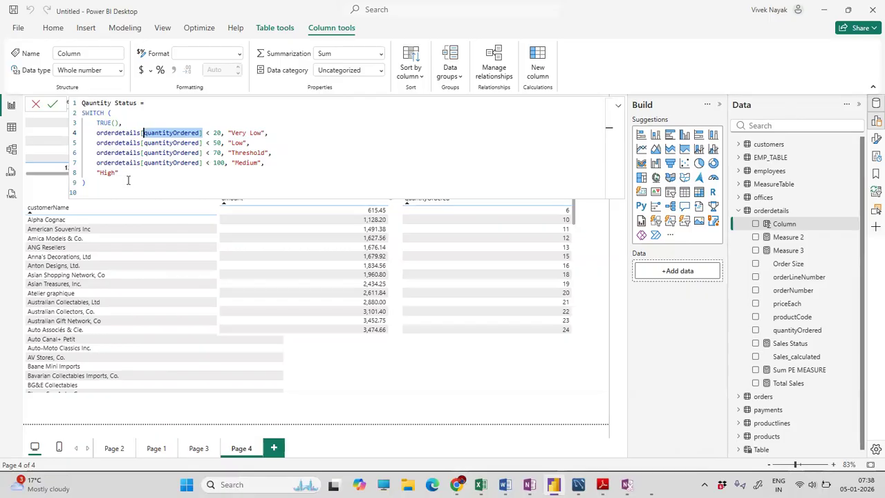
# - Commit the Qauntity Status column formula and return to the report canvas
pyautogui.click(119, 183)
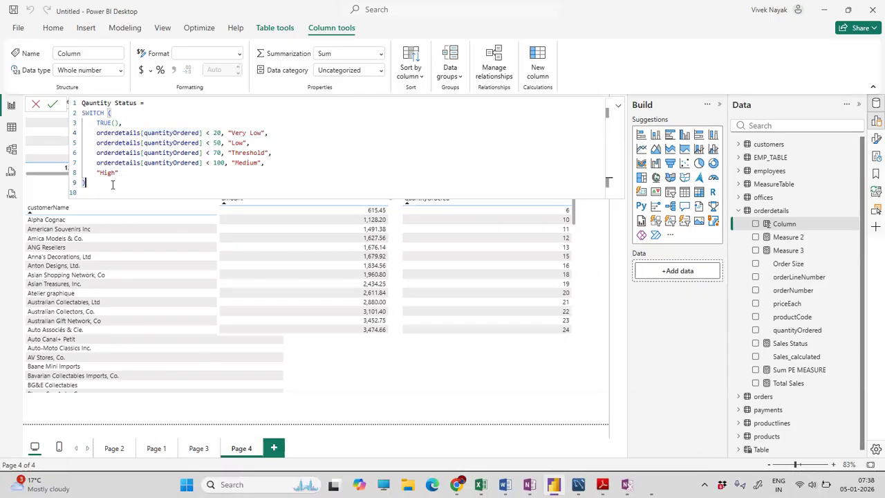
pyautogui.press('Return')
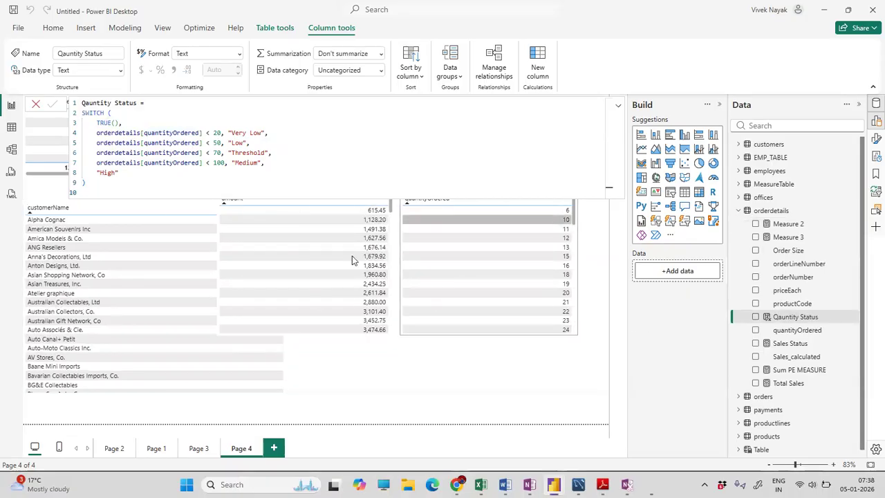
pyautogui.click(374, 401)
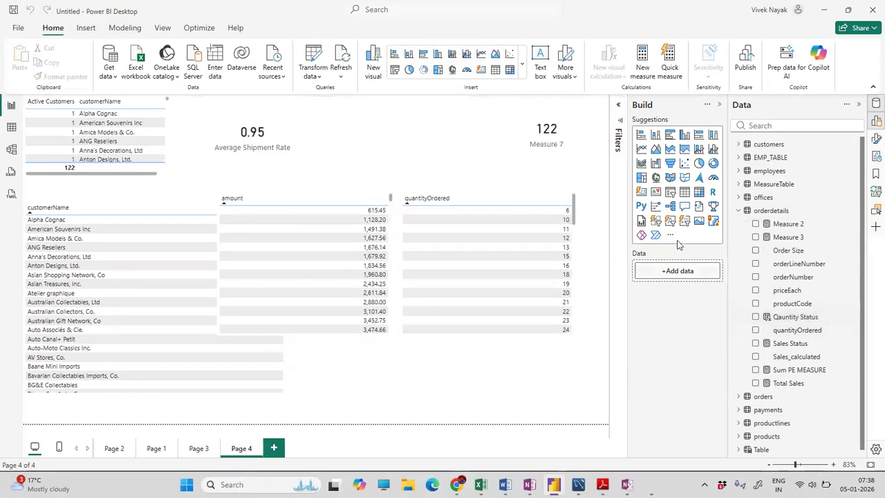
# - Add a slicer on the Qauntity Status field and place it just below the Average Shipment Rate card
pyautogui.click(670, 194)
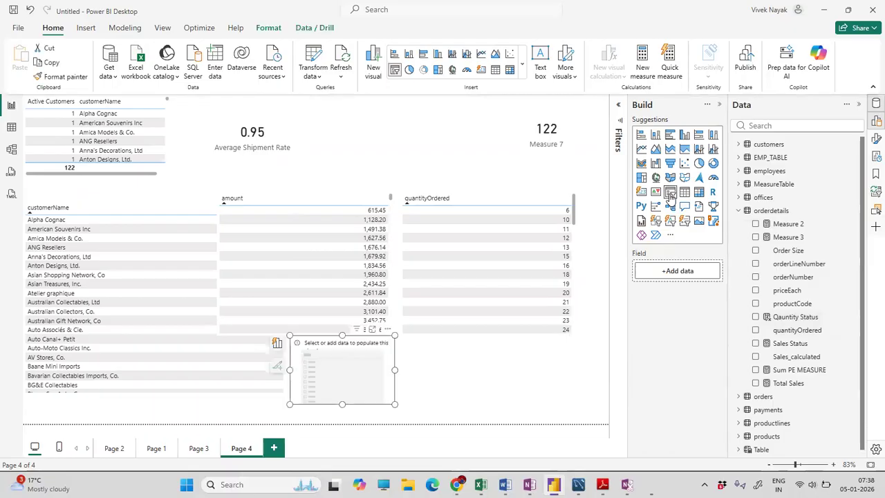
pyautogui.click(756, 317)
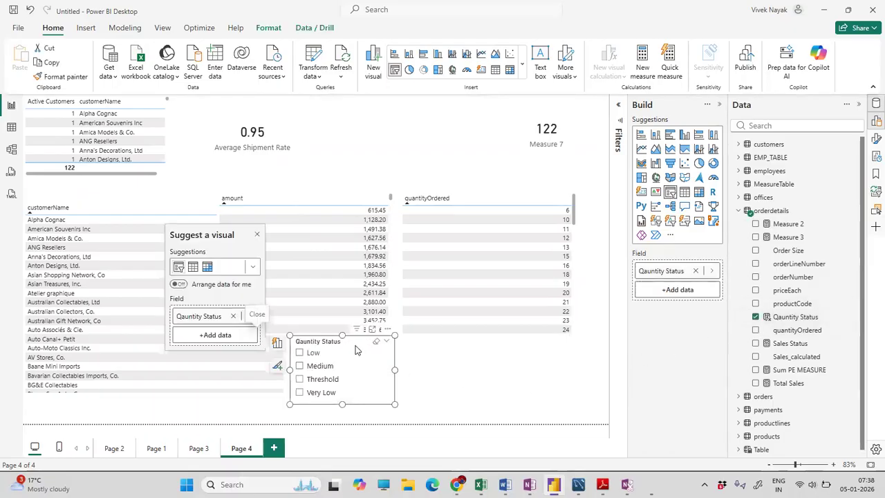
pyautogui.moveTo(344, 343); pyautogui.dragTo(251, 173)
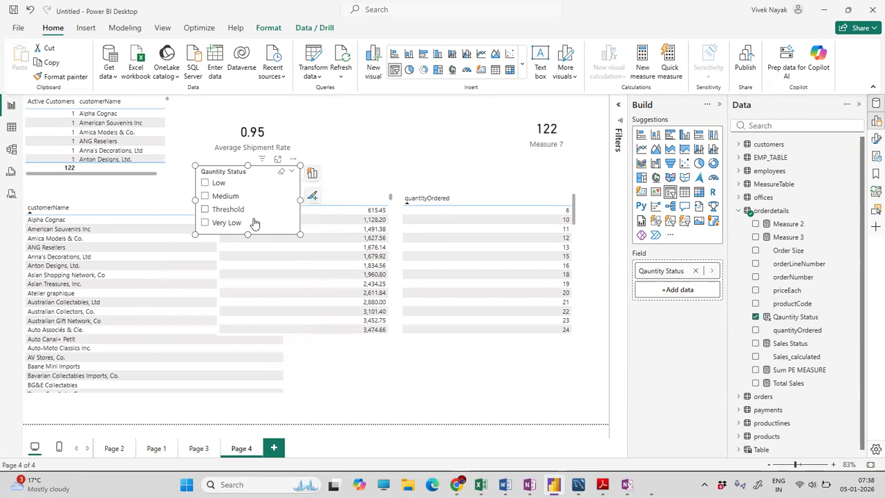
pyautogui.moveTo(247, 234)
pyautogui.mouseDown()
pyautogui.moveTo(252, 256)
pyautogui.moveTo(250, 232)
pyautogui.mouseUp()
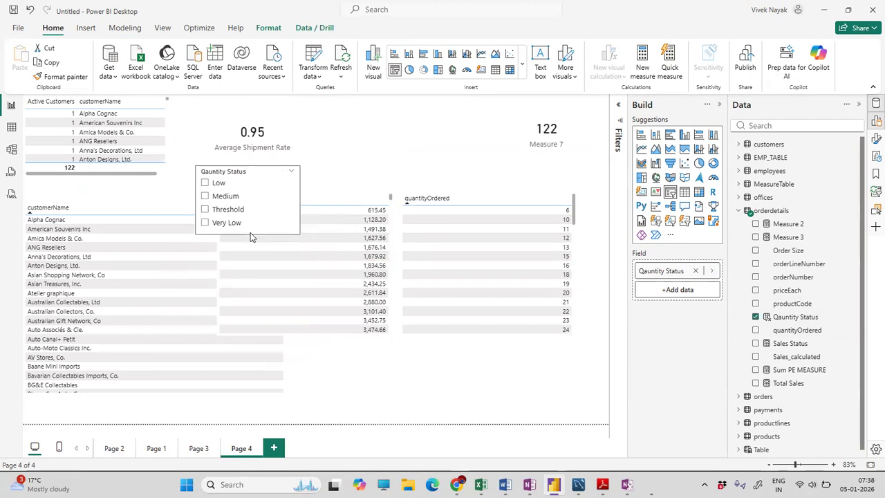
# - Look through the quantityOrdered table's values and filter the page to the "Very Low" status with the slicer
pyautogui.scroll(-10, 543, 300)
pyautogui.scroll(-3, 543, 300)
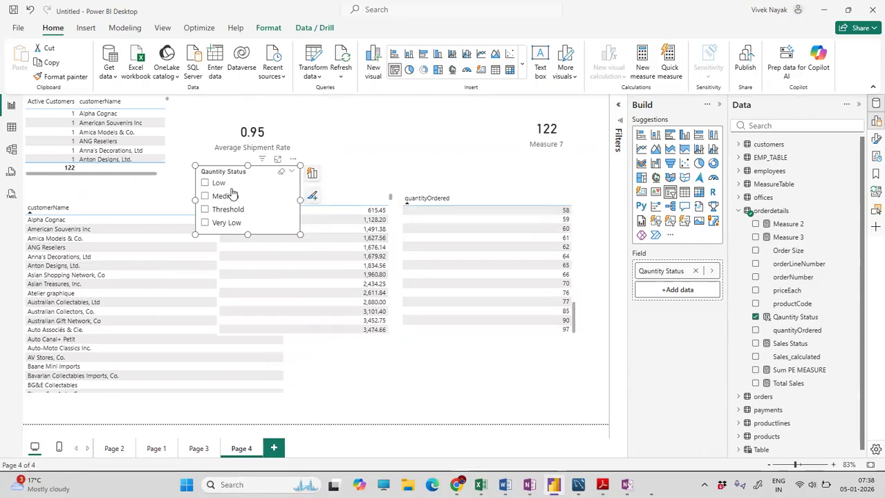
pyautogui.click(232, 225)
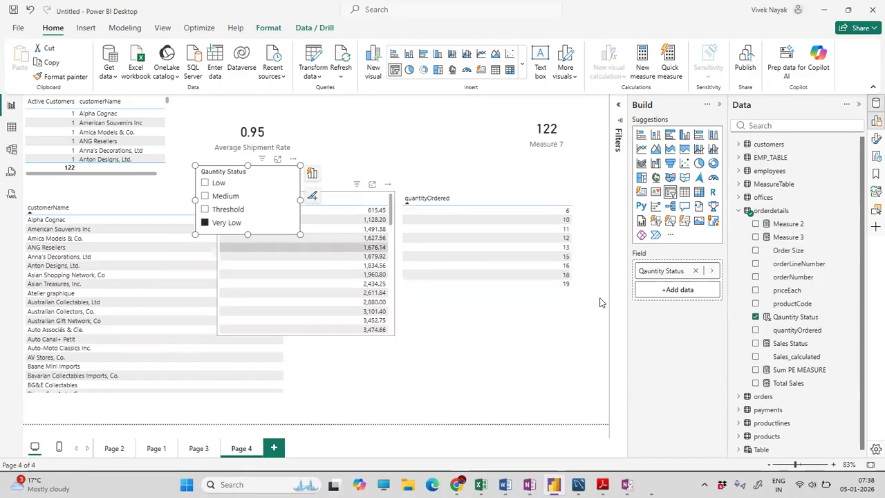
# - Shorten the quantityOrdered table to fit its filtered rows and toggle its quantityOrdered sort order
pyautogui.click(487, 325)
pyautogui.moveTo(490, 335); pyautogui.dragTo(491, 302)
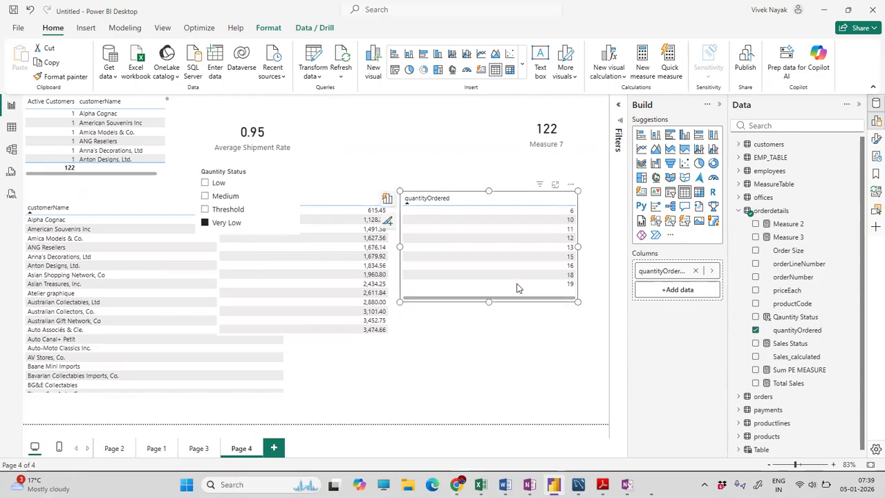
pyautogui.click(474, 202)
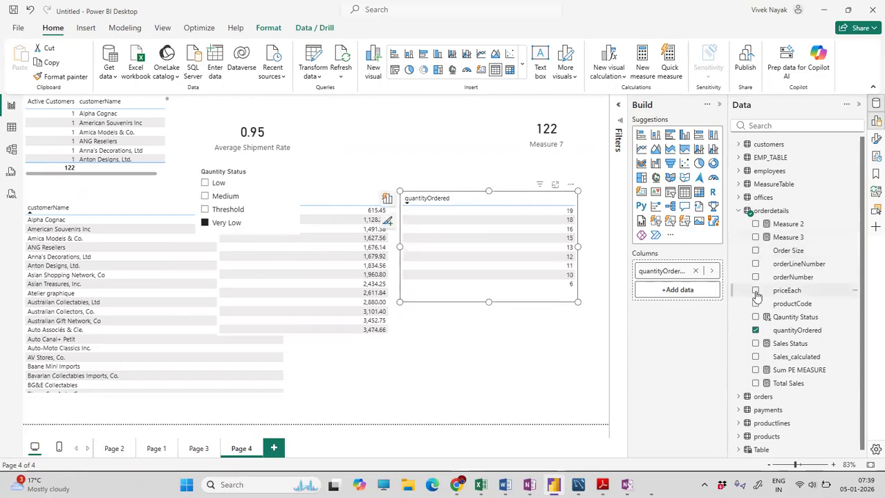
# - Add the productCode and Order Size fields to the quantityOrdered table, leaving Sales_calculated out
pyautogui.click(755, 357)
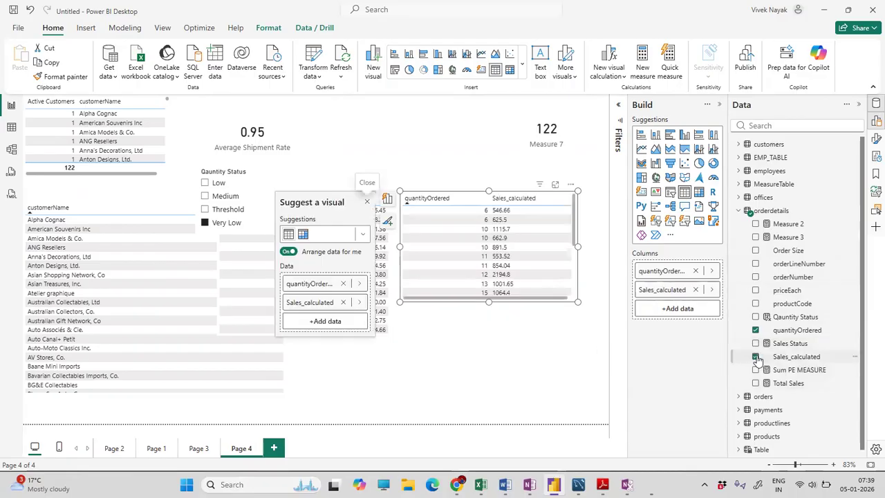
pyautogui.click(756, 358)
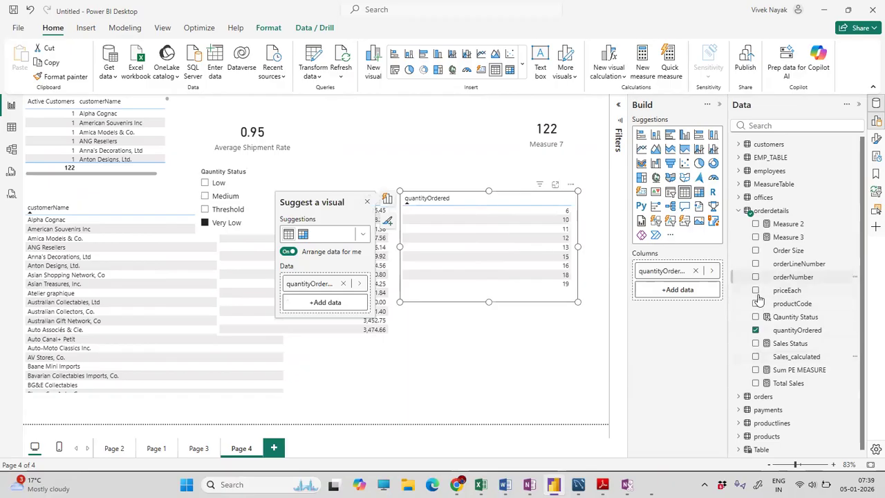
pyautogui.click(755, 304)
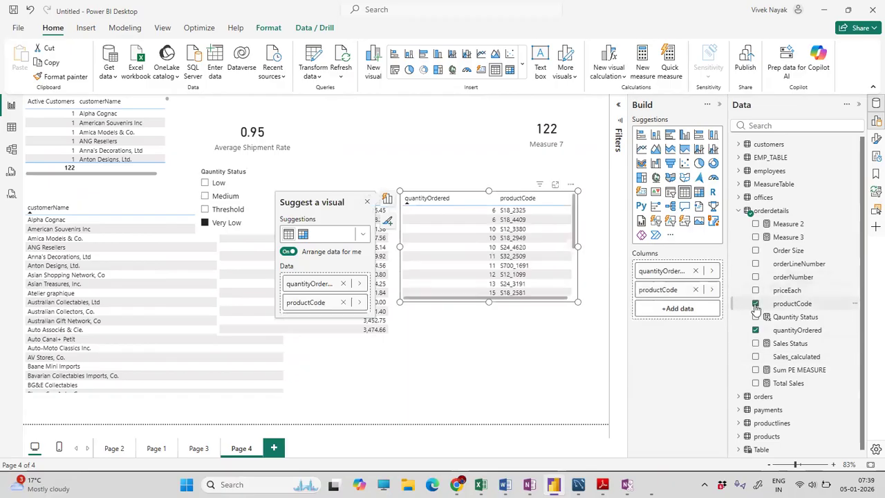
pyautogui.click(755, 250)
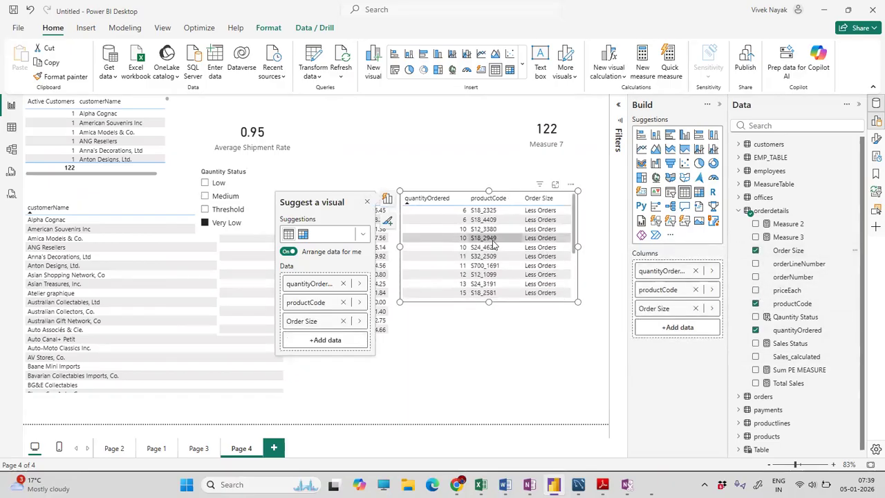
pyautogui.click(491, 369)
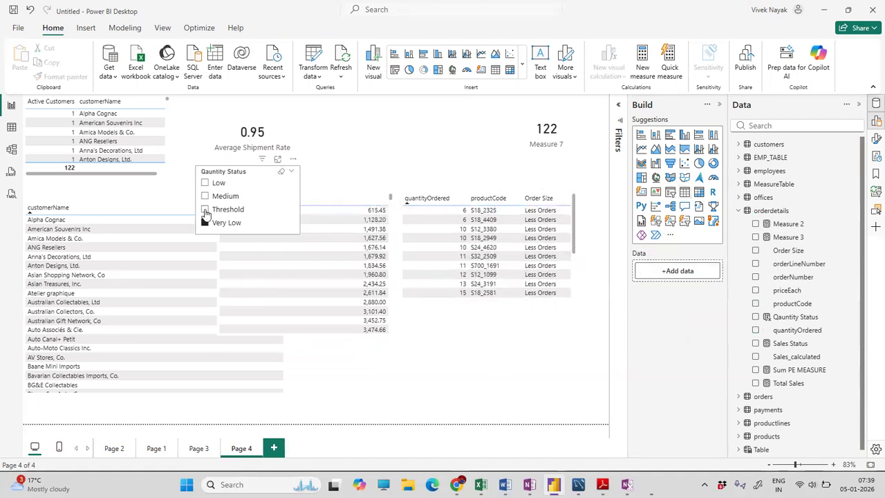
# - Switch the Qauntity Status slicer to "Threshold" and check the quantities listed in the filtered table
pyautogui.click(206, 209)
pyautogui.scroll(-1, 445, 218)
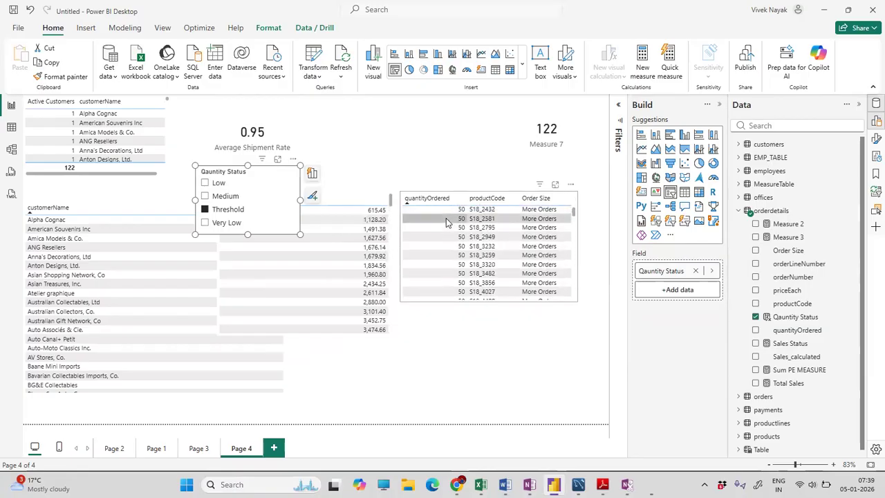
pyautogui.scroll(-10, 445, 218)
pyautogui.scroll(-5, 454, 256)
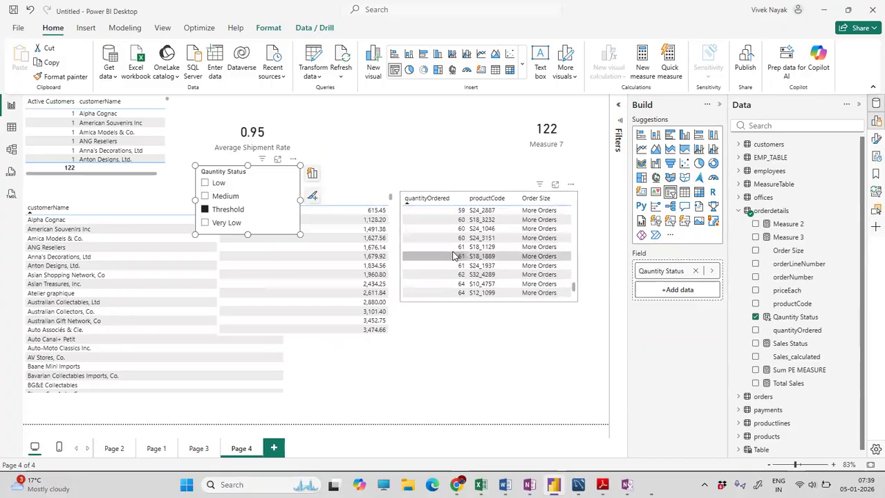
# - Filter the quantityOrdered table by Medium and then by Low in the Qauntity Status slicer and review the rows
pyautogui.scroll(10, 454, 254)
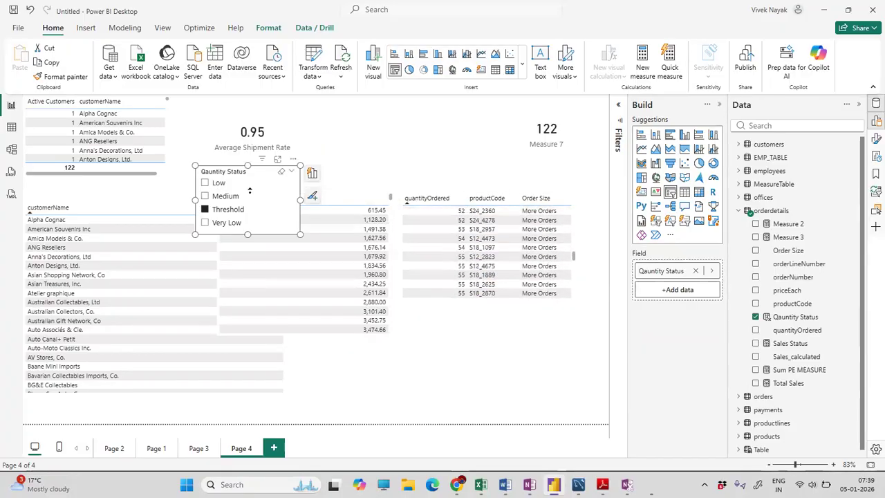
pyautogui.click(208, 197)
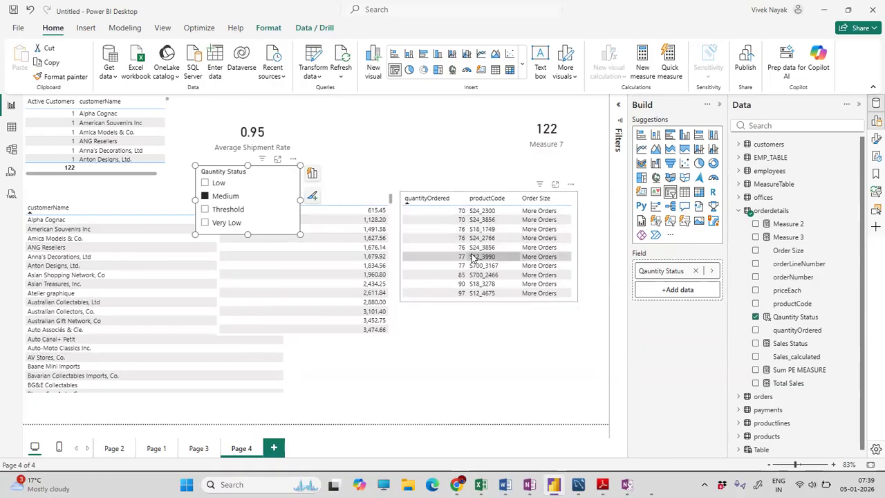
pyautogui.click(220, 183)
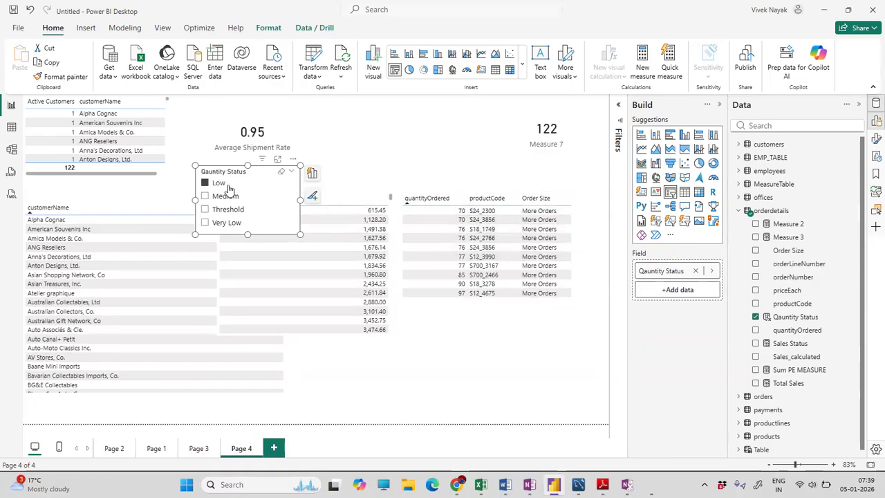
pyautogui.scroll(-5, 490, 245)
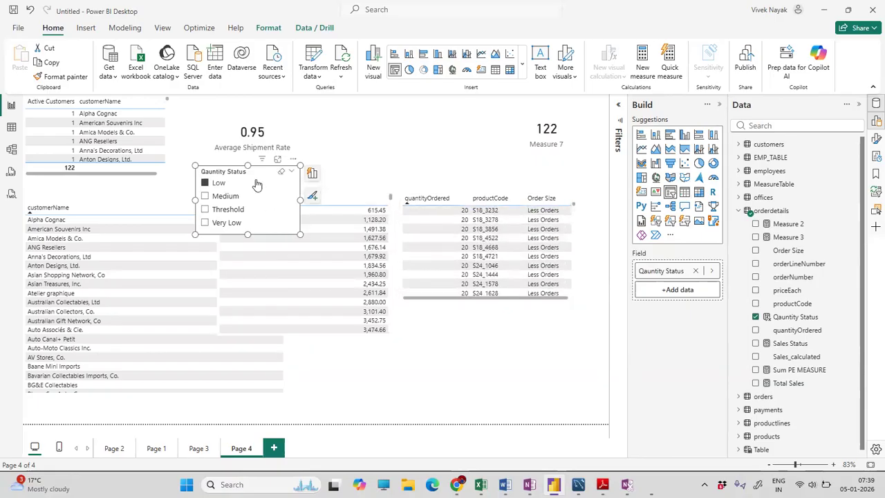
# - Move the Qauntity Status slicer above the quantityOrdered table and clear its selection
pyautogui.moveTo(257, 173); pyautogui.dragTo(462, 122)
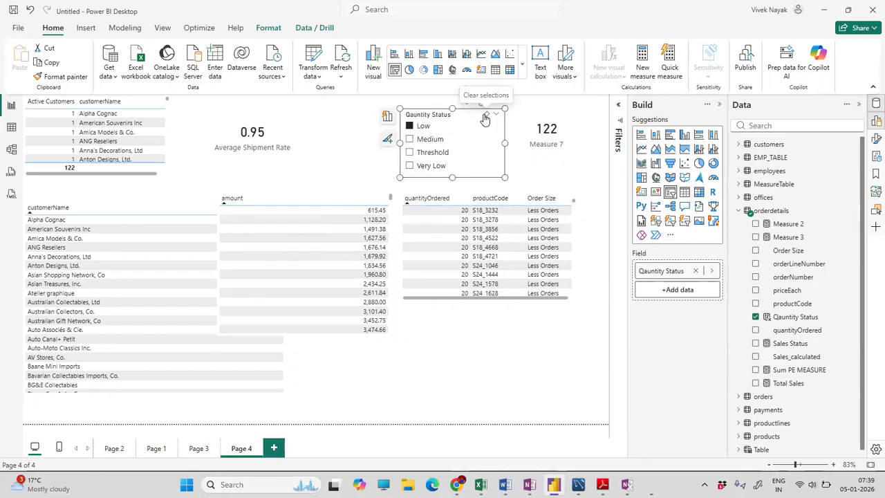
pyautogui.click(793, 317)
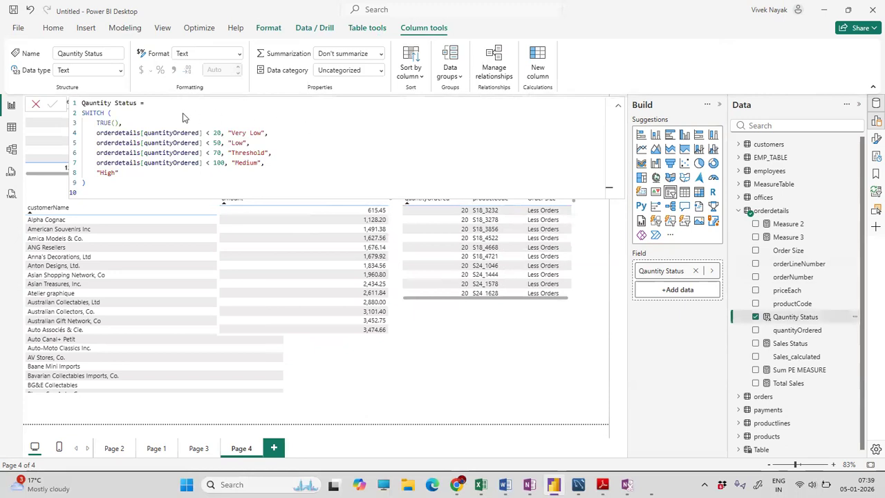
pyautogui.click(525, 381)
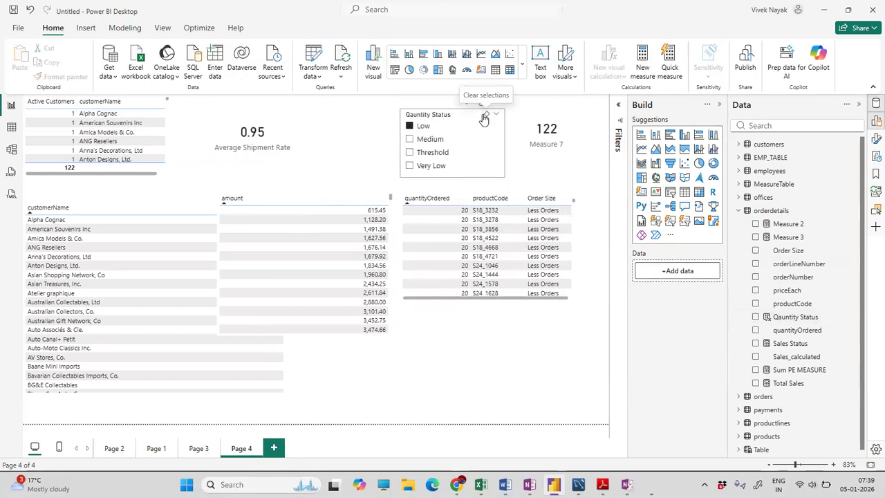
pyautogui.click(485, 116)
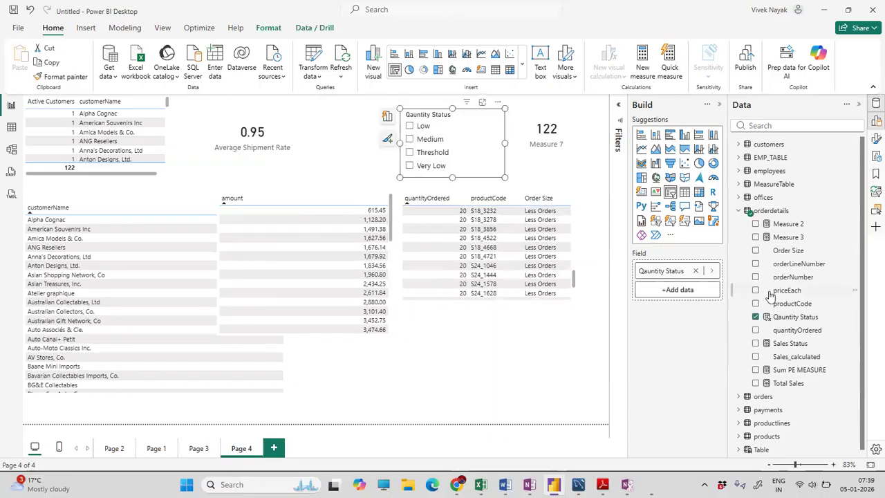
pyautogui.moveTo(453, 178); pyautogui.dragTo(443, 162)
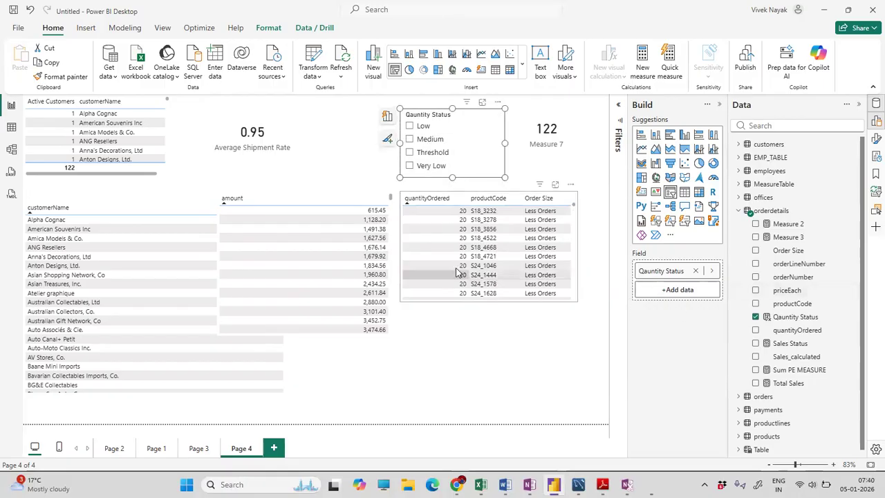
pyautogui.click(480, 386)
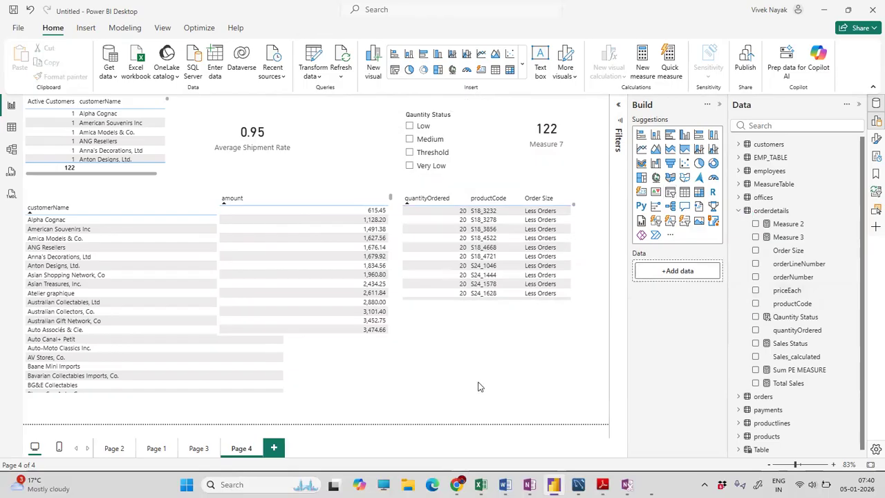
# - Narrow the Qauntity Status slicer and place it above the quantityOrdered table, beside the Measure 7 card
pyautogui.click(435, 121)
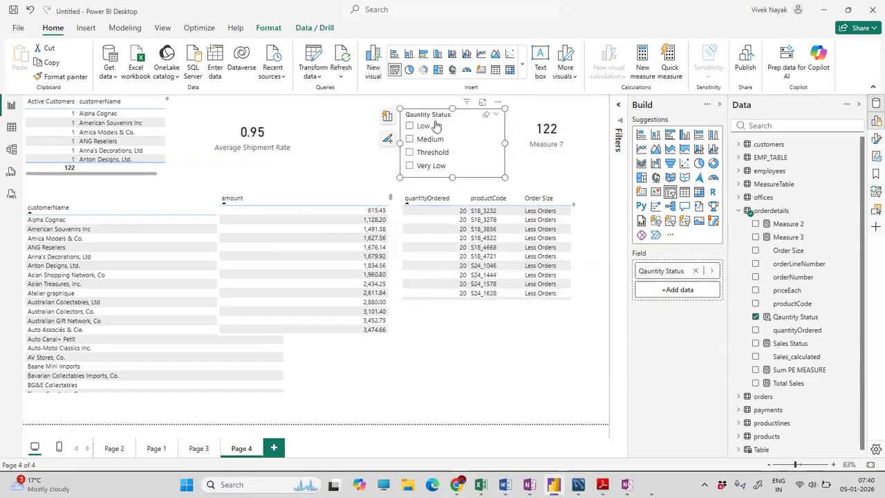
pyautogui.moveTo(449, 116); pyautogui.dragTo(450, 353)
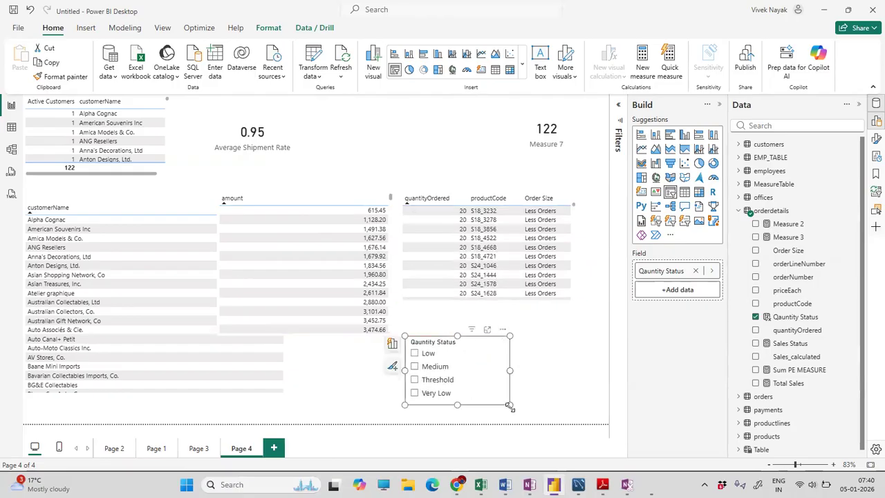
pyautogui.moveTo(510, 370); pyautogui.dragTo(483, 370)
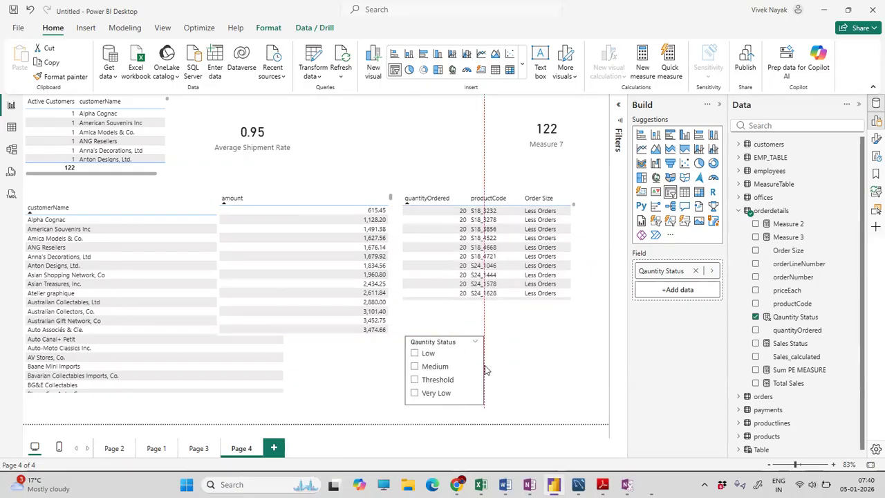
pyautogui.moveTo(432, 342); pyautogui.dragTo(421, 113)
# - Test the Medium, Threshold and Low options of the Qauntity Status slicer on the quantityOrdered table, leaving no option selected
pyautogui.click(423, 140)
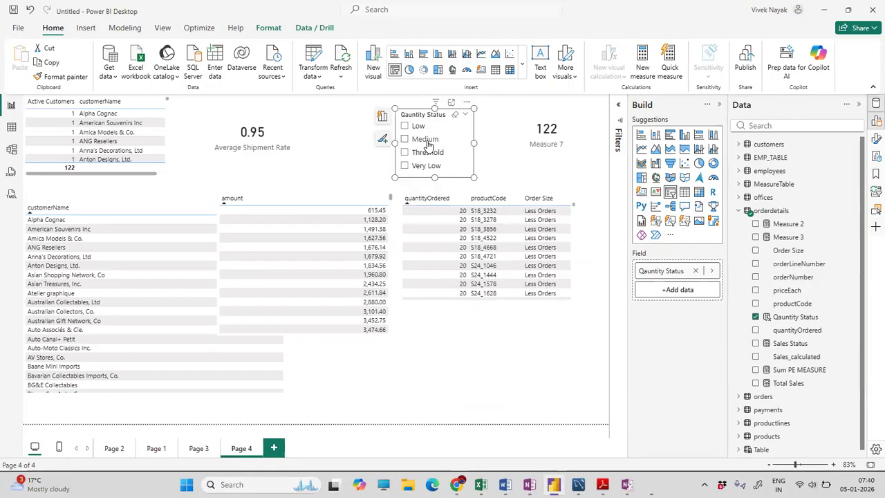
pyautogui.click(427, 154)
pyautogui.click(426, 140)
pyautogui.click(419, 125)
pyautogui.click(425, 140)
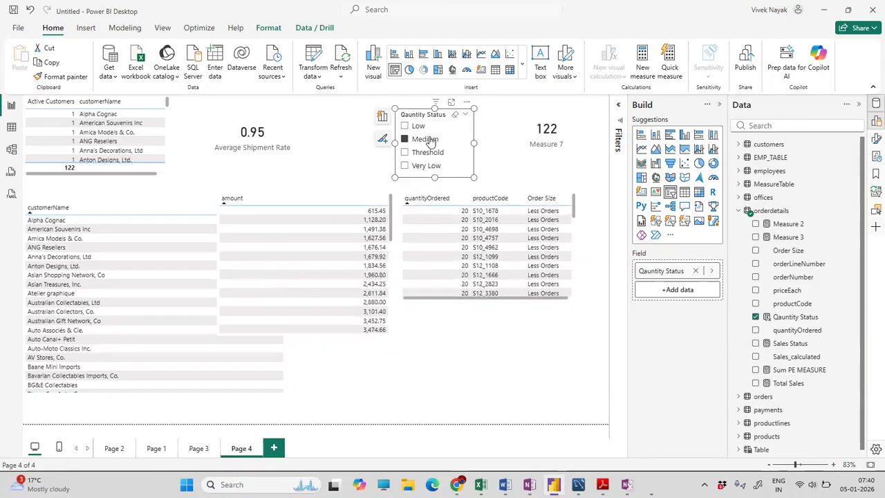
pyautogui.click(431, 140)
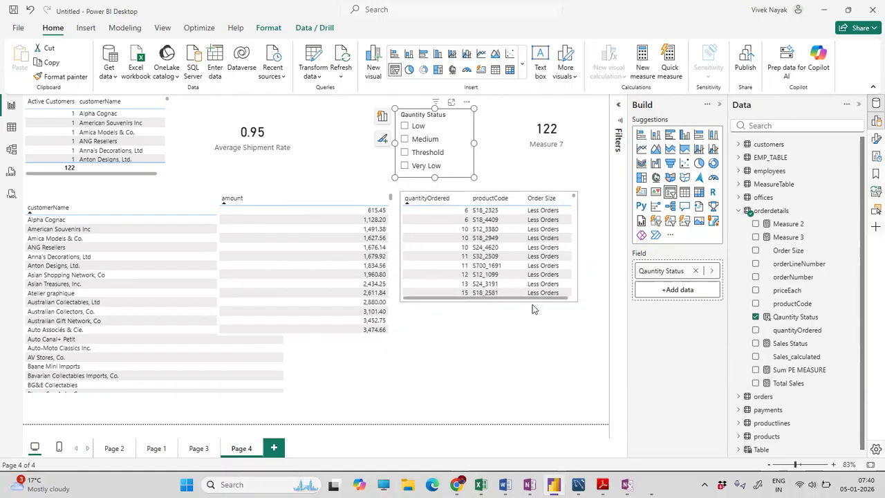
# - Copy the complete SWITCH formula of the Qauntity Status column in orderdetails
pyautogui.rightClick(774, 211)
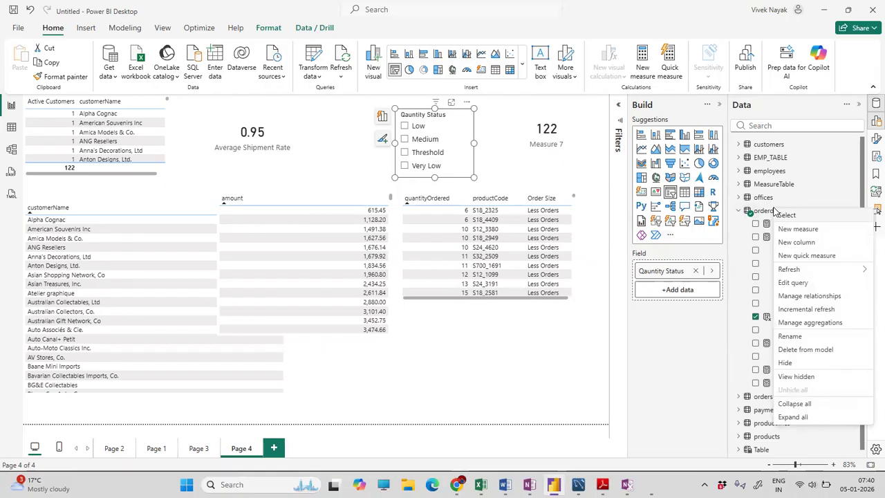
pyautogui.click(613, 362)
pyautogui.click(793, 317)
pyautogui.rightClick(793, 317)
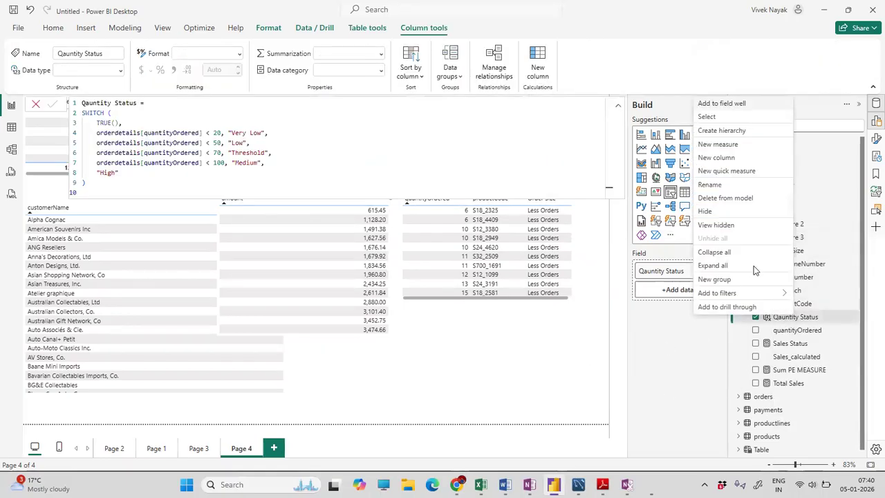
pyautogui.click(515, 371)
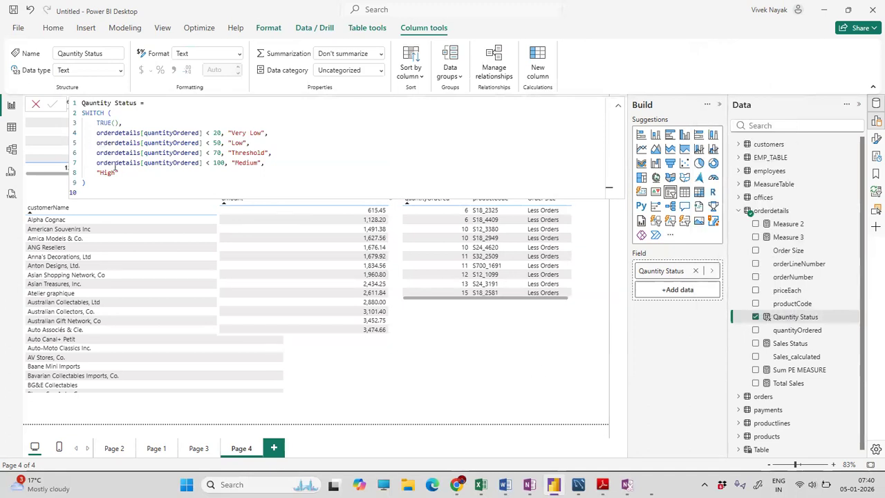
pyautogui.moveTo(96, 183); pyautogui.dragTo(75, 103)
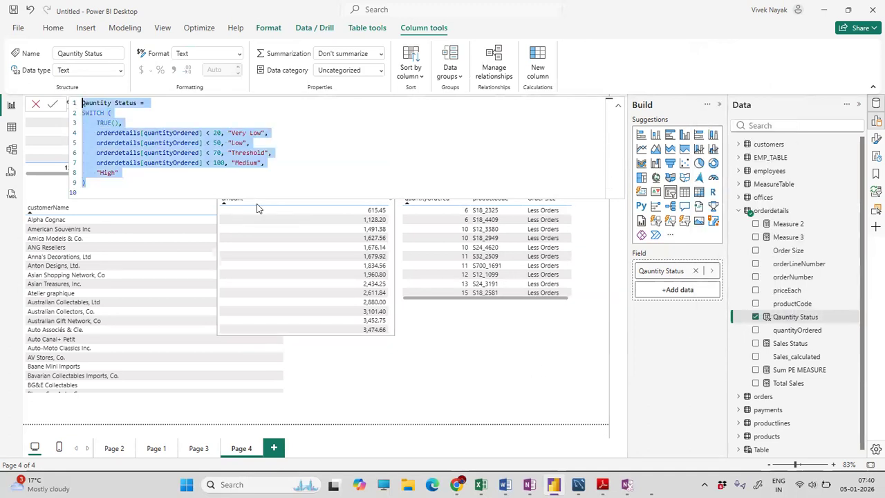
pyautogui.click(569, 384)
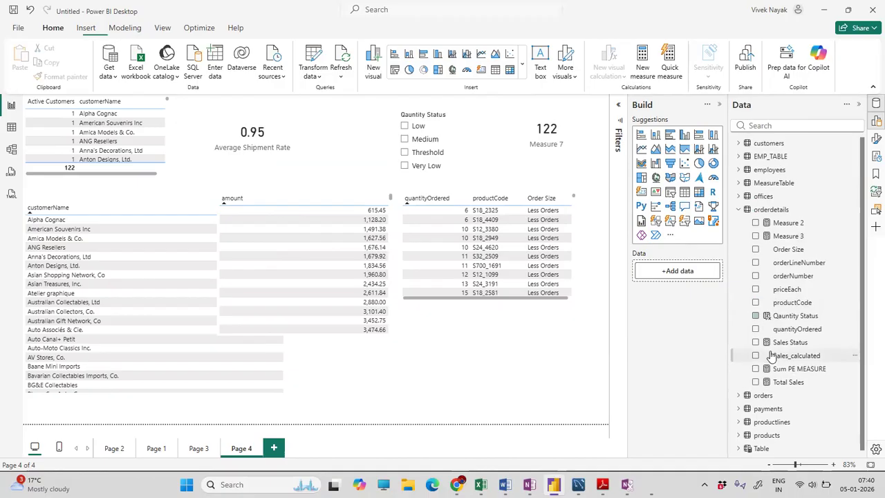
# - Try to create a Qauntity Status measure in Table using SWITCH on quantityOrdered: <20 Very Low, <50 Low, <70 Threshold, <100 Medium, otherwise High
pyautogui.click(773, 445)
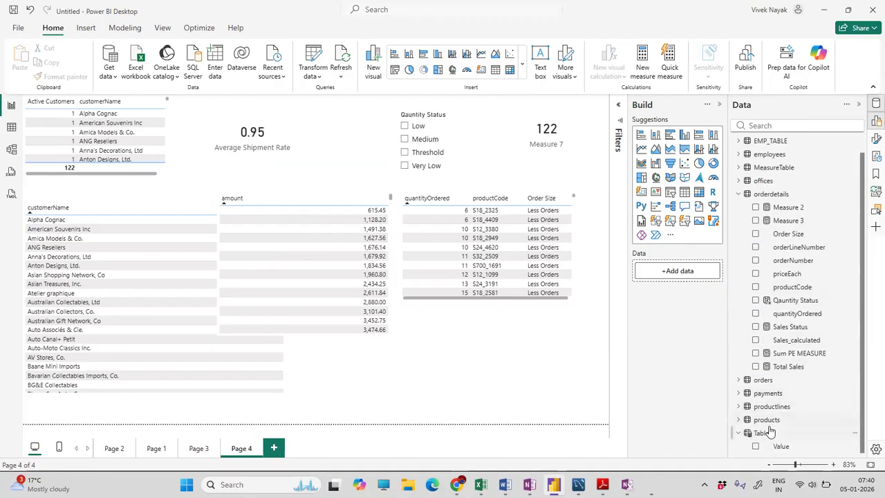
pyautogui.rightClick(777, 435)
pyautogui.click(736, 297)
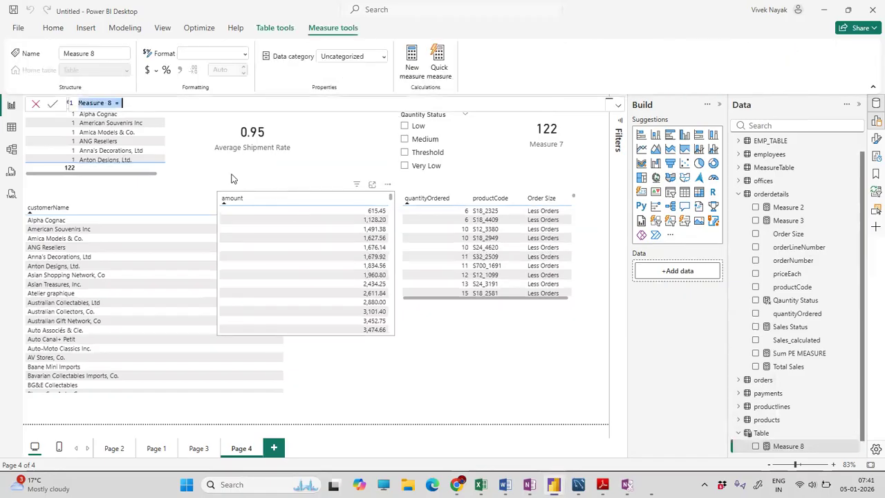
pyautogui.write('Quantity Status = SWITCH (     TRUE(),     orderdetails[quantityOrdered] < 20, "Very Low",     orderdetails[quantityOrdered] < 50, "Low",     orderdetails[quantityOrdered] < 70, "Threshold",     orderdetails[quantityOrdered] < 100, "Medium",     "High" )')
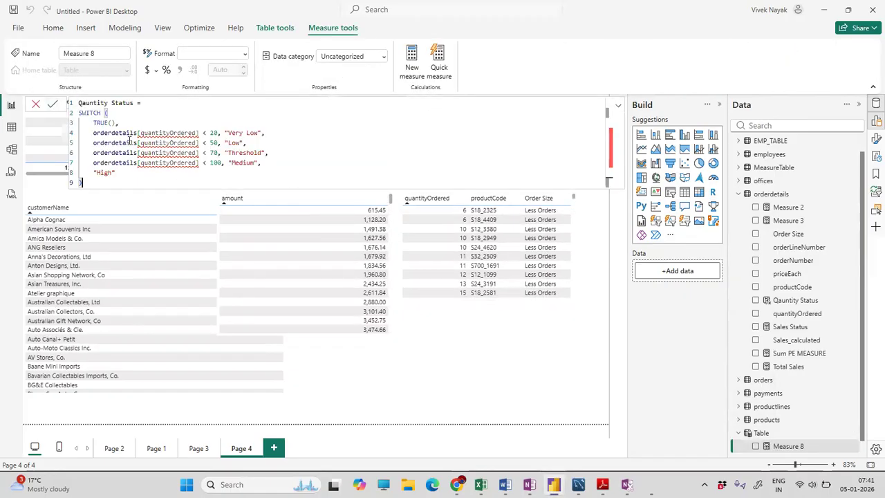
pyautogui.click(132, 183)
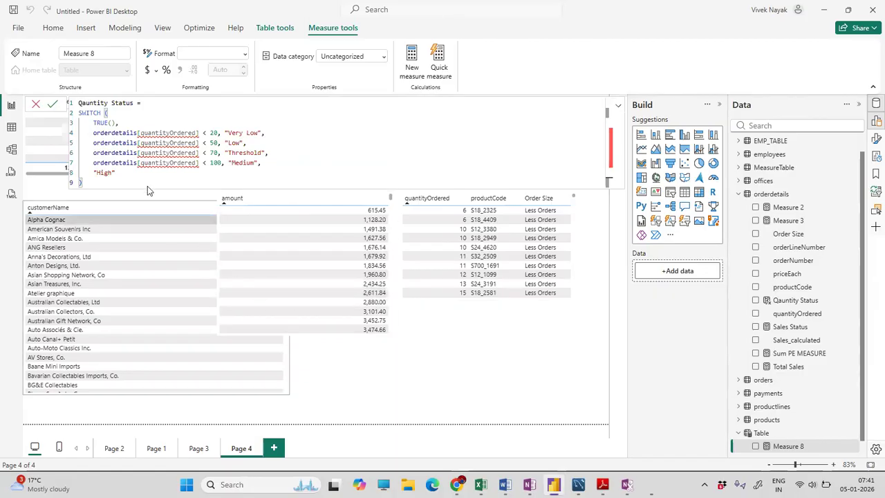
pyautogui.click(167, 132)
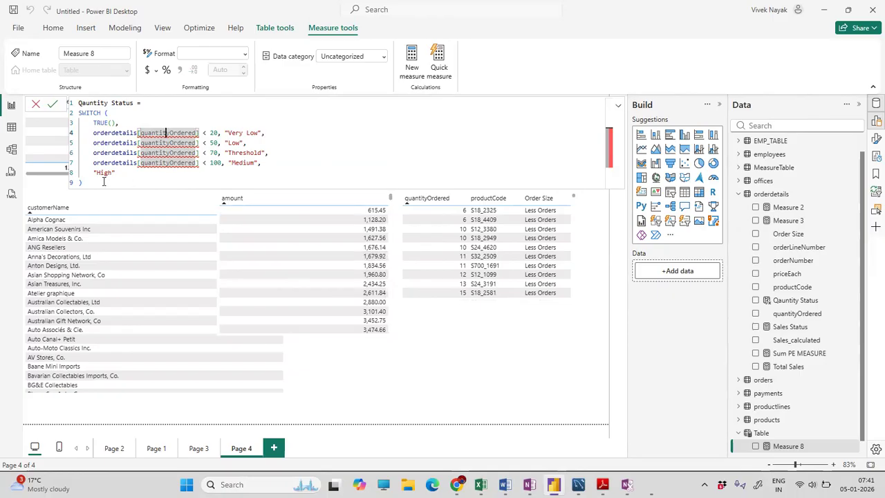
pyautogui.hotkey('ctrl', 'a')
pyautogui.click(55, 106)
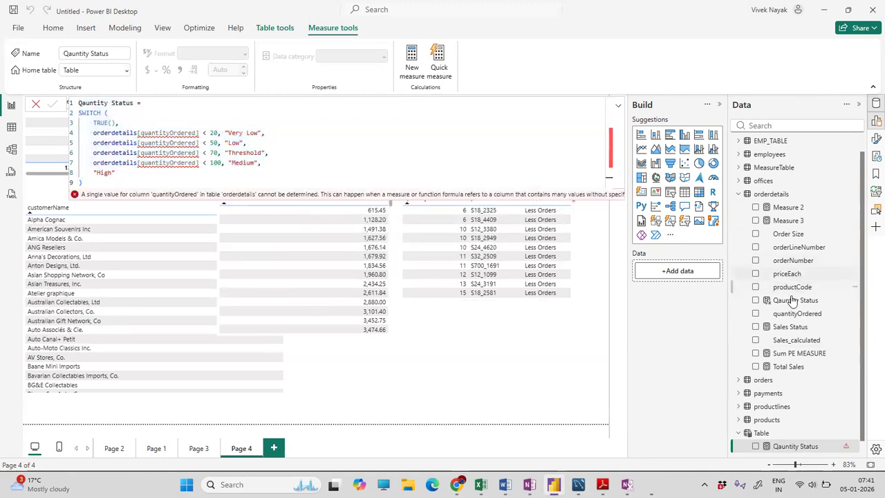
# - Review the formulas of the Sales Status, Sum PE MEASURE and Total Sales measures in orderdetails
pyautogui.click(794, 329)
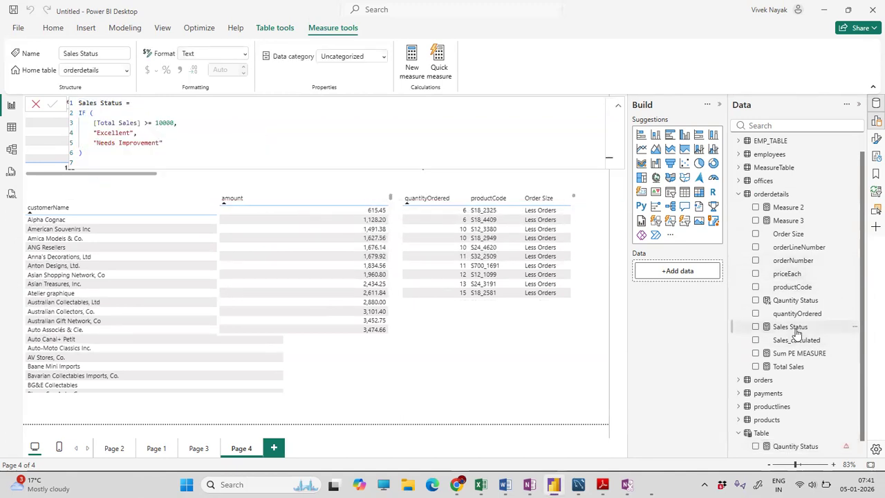
pyautogui.click(798, 354)
pyautogui.click(794, 367)
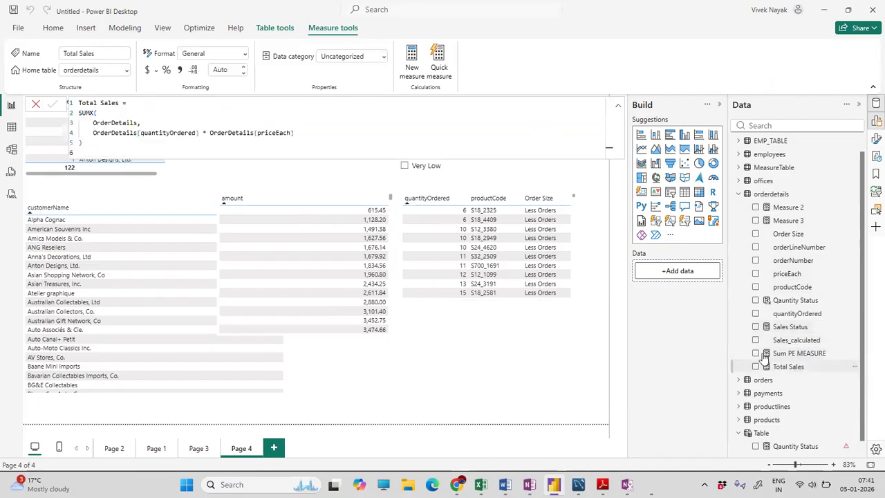
pyautogui.moveTo(127, 144); pyautogui.dragTo(69, 103)
pyautogui.click(416, 353)
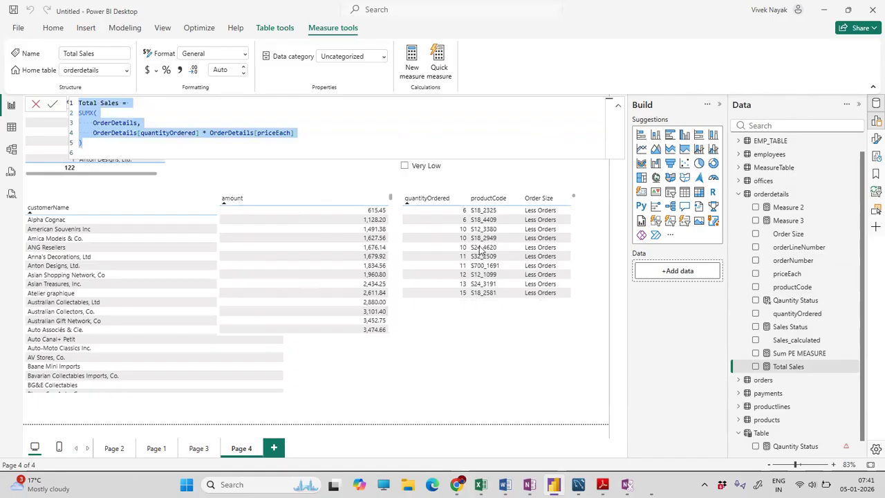
# - Add a report page with an enlarged table of Total Sales, Order Size and orderNumber, and look through its rows
pyautogui.hotkey('ctrl', 'm')
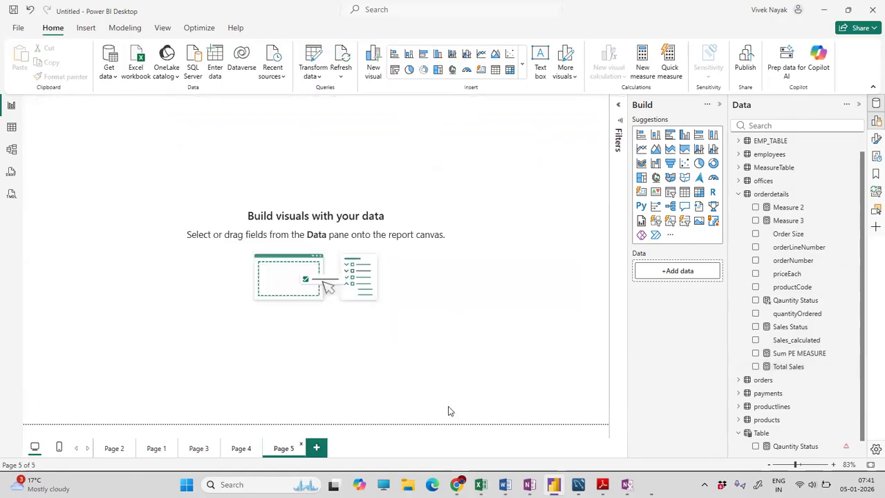
pyautogui.click(755, 367)
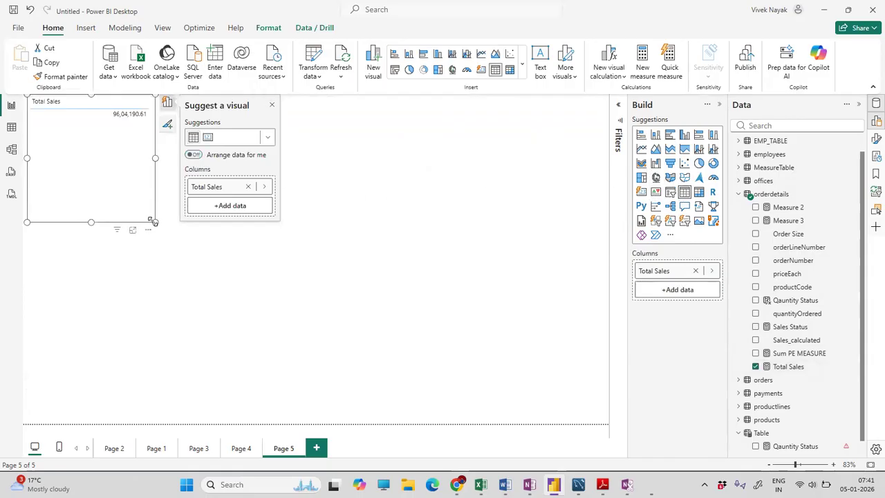
pyautogui.click(755, 233)
pyautogui.click(756, 259)
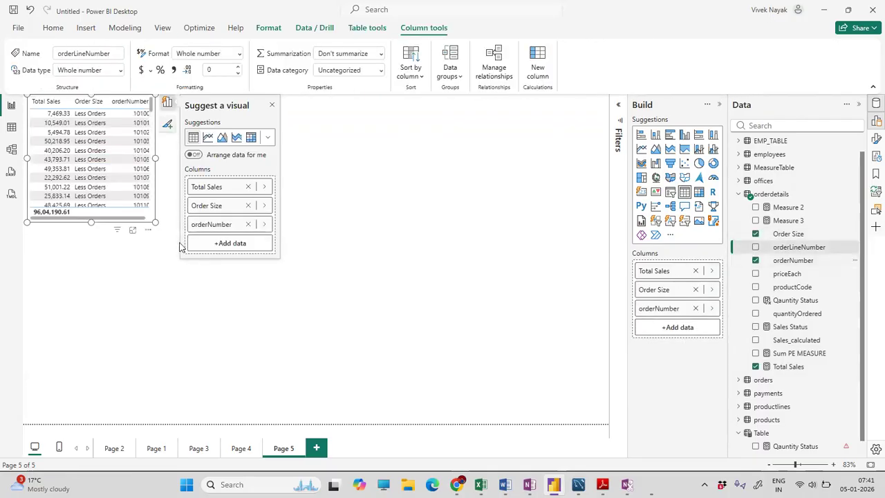
pyautogui.moveTo(156, 222); pyautogui.dragTo(343, 300)
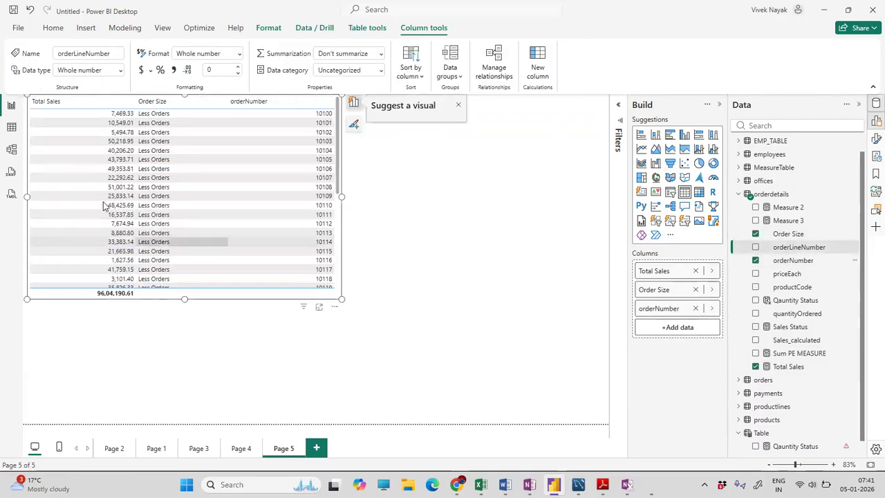
pyautogui.scroll(-5, 315, 243)
pyautogui.scroll(2, 289, 226)
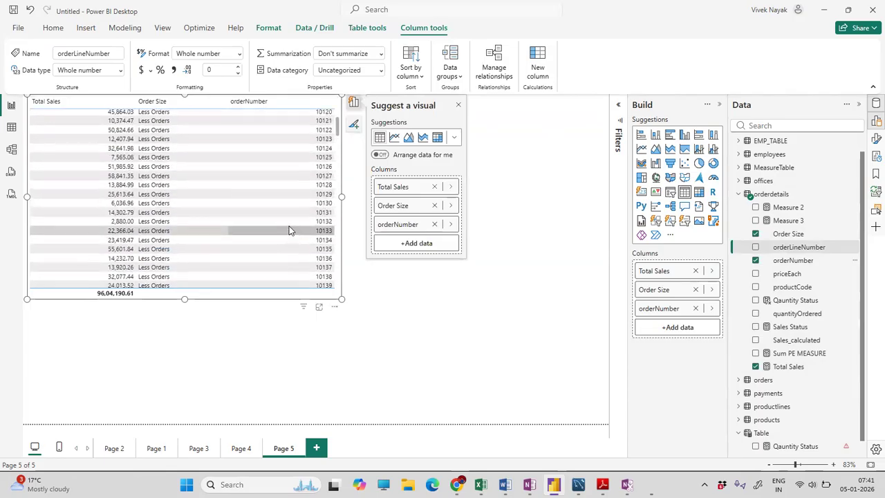
# - Copy the complete SWITCH formula of the Qauntity Status column in orderdetails once more
pyautogui.scroll(-10, 340, 269)
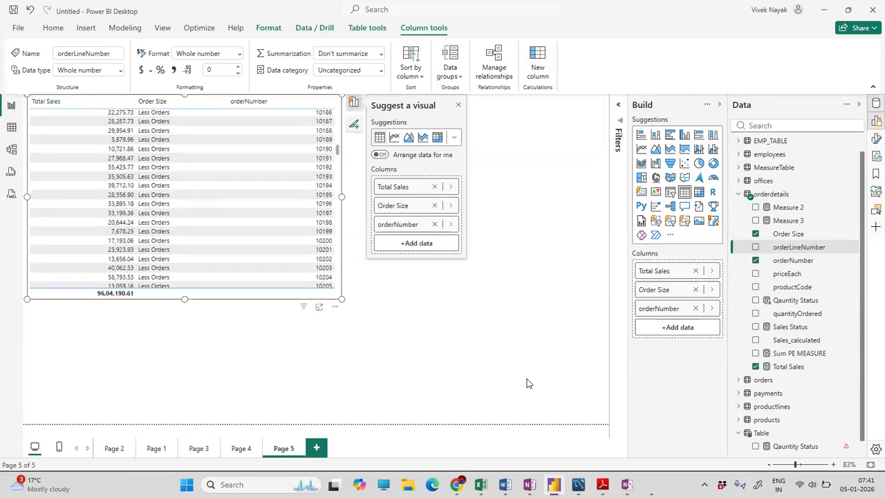
pyautogui.click(458, 108)
pyautogui.scroll(3, 251, 217)
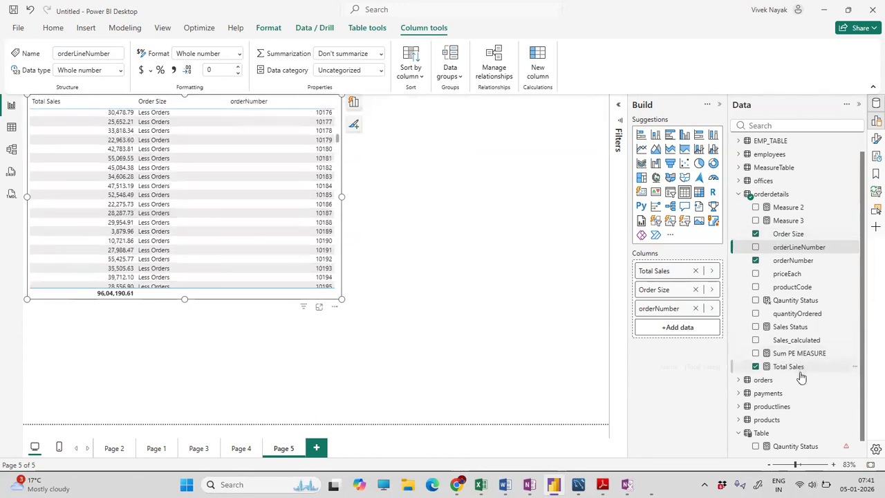
pyautogui.click(795, 301)
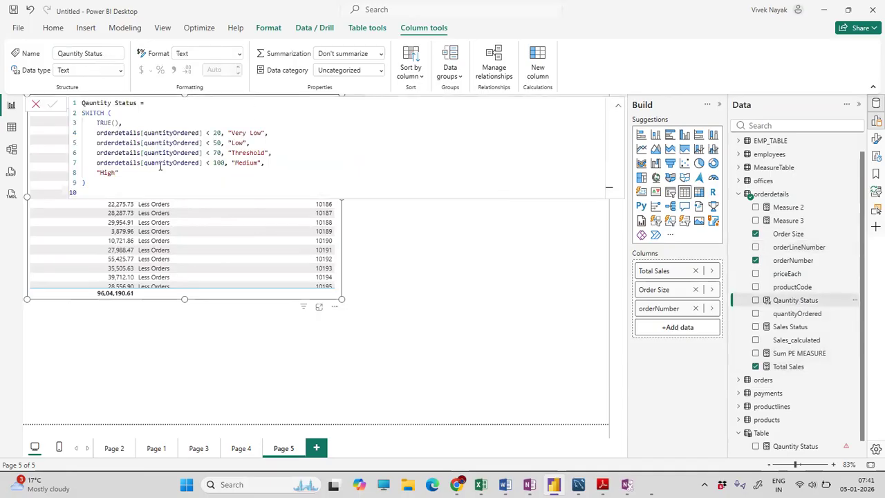
pyautogui.moveTo(93, 193); pyautogui.dragTo(67, 100)
pyautogui.hotkey('ctrl', 'c')
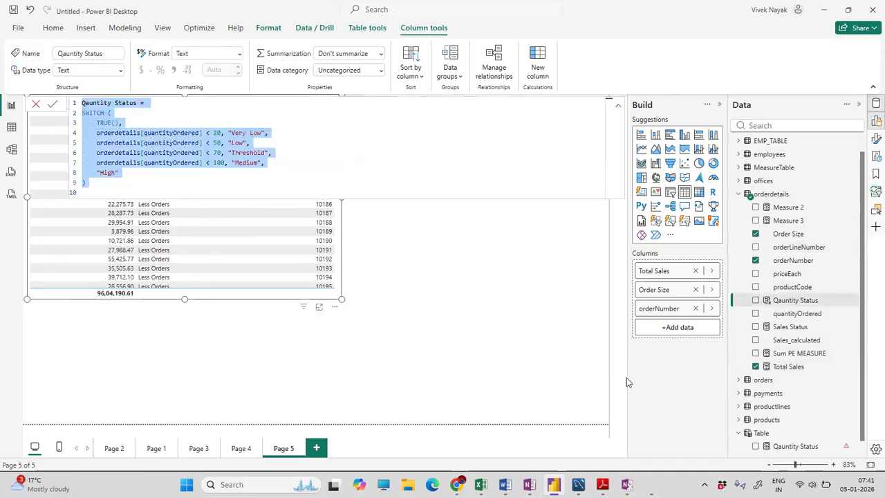
# - Create a new measure in orderdetails from the copied Qauntity Status SWITCH formula
pyautogui.click(460, 400)
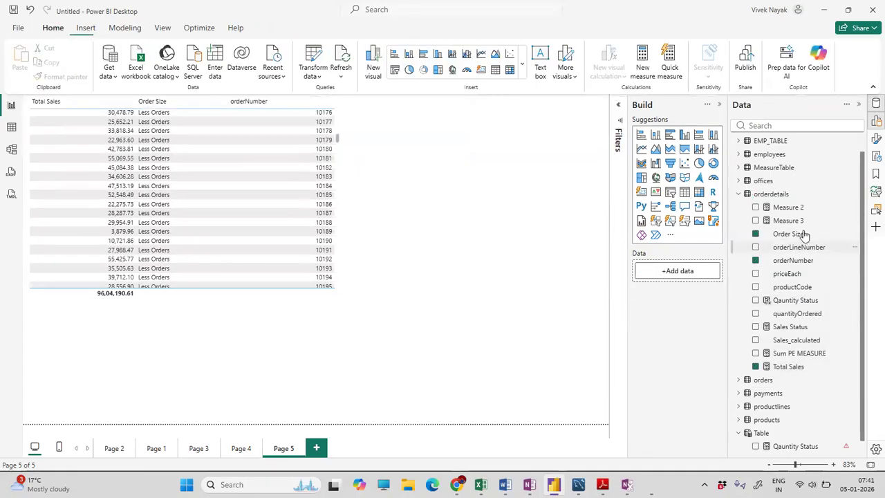
pyautogui.rightClick(777, 198)
pyautogui.click(610, 292)
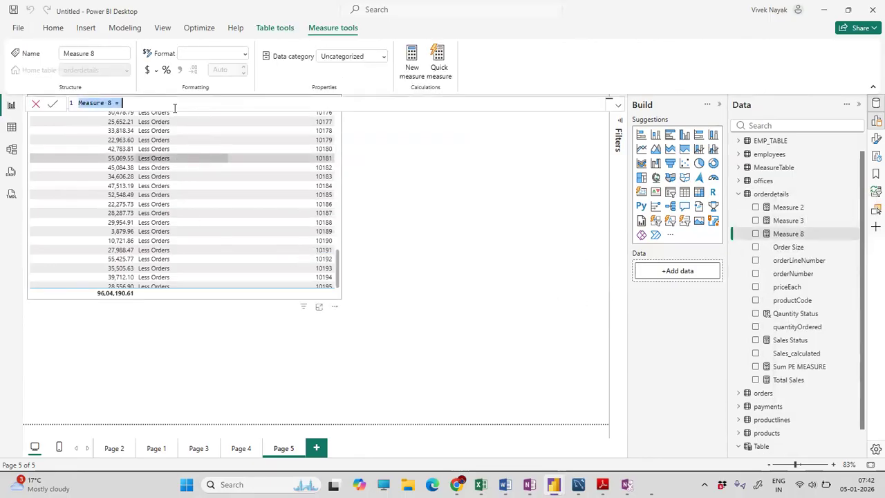
pyautogui.hotkey('ctrl', 'v')
# - Replace quantityOrdered with the Total Sales measure in all four SWITCH conditions of the new measure
pyautogui.moveTo(199, 133); pyautogui.dragTo(143, 133)
pyautogui.press('BackSpace')
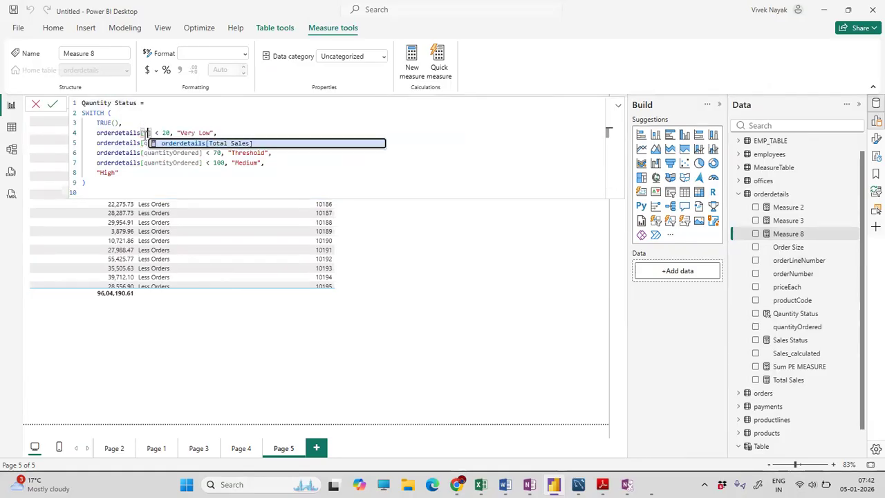
pyautogui.press('Tab')
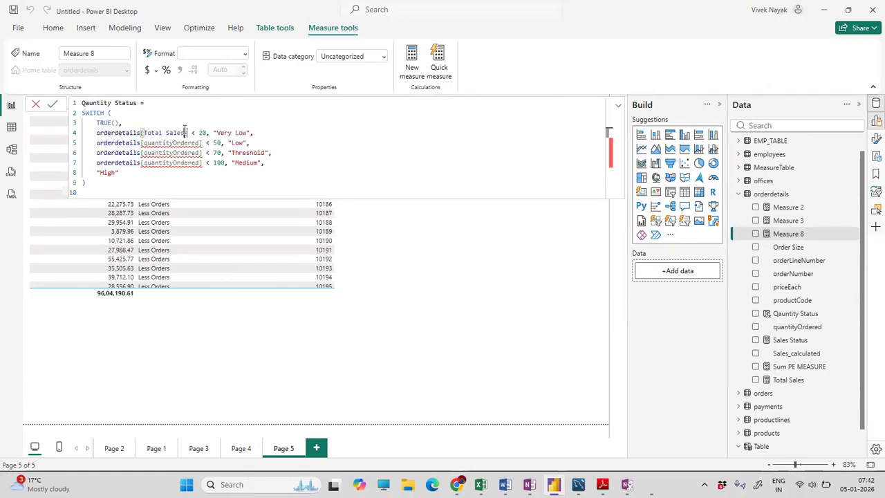
pyautogui.moveTo(185, 133); pyautogui.dragTo(143, 133)
pyautogui.hotkey('ctrl', 'c')
pyautogui.doubleClick(179, 142)
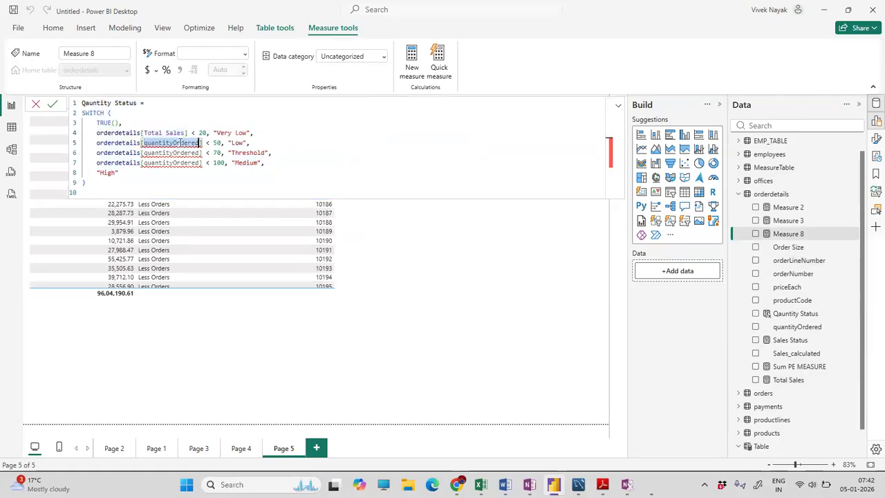
pyautogui.hotkey('ctrl', 'v')
pyautogui.doubleClick(181, 152)
pyautogui.hotkey('ctrl', 'v')
pyautogui.doubleClick(185, 162)
pyautogui.hotkey('ctrl', 'v')
pyautogui.click(166, 183)
# - Set the SWITCH thresholds to 2500 for Very Low, 5000 for Low, 15000 for Threshold and 50000 for Medium, and submit the formula
pyautogui.doubleClick(202, 133)
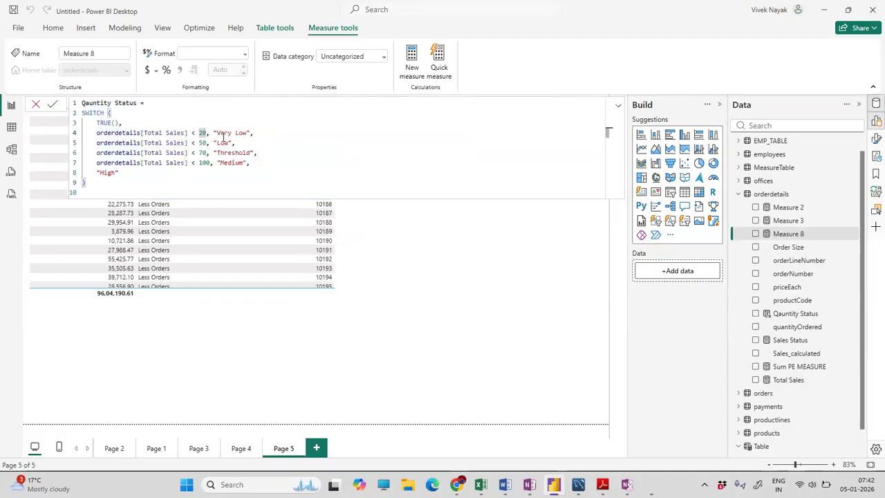
pyautogui.write('2500')
pyautogui.click(202, 142)
pyautogui.write('00')
pyautogui.click(203, 152)
pyautogui.write('15000')
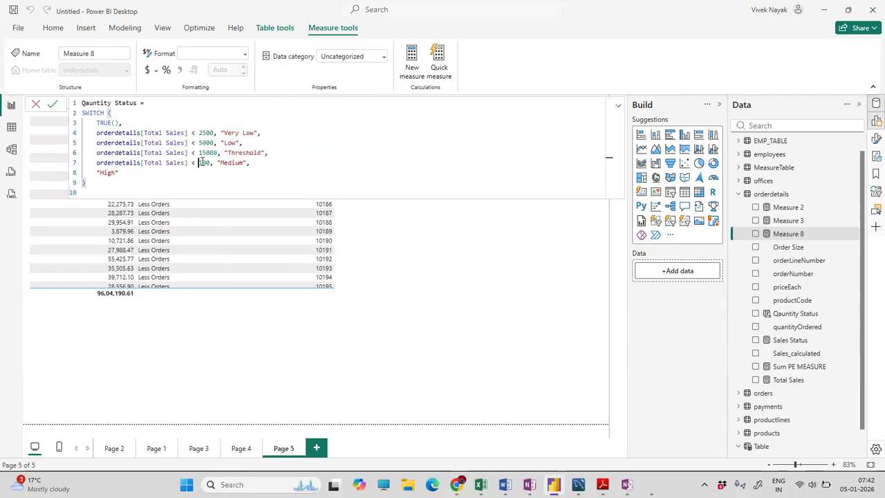
pyautogui.press('BackSpace')
pyautogui.write('5000')
pyautogui.press('BackSpace')
pyautogui.click(150, 180)
pyautogui.press('Return')
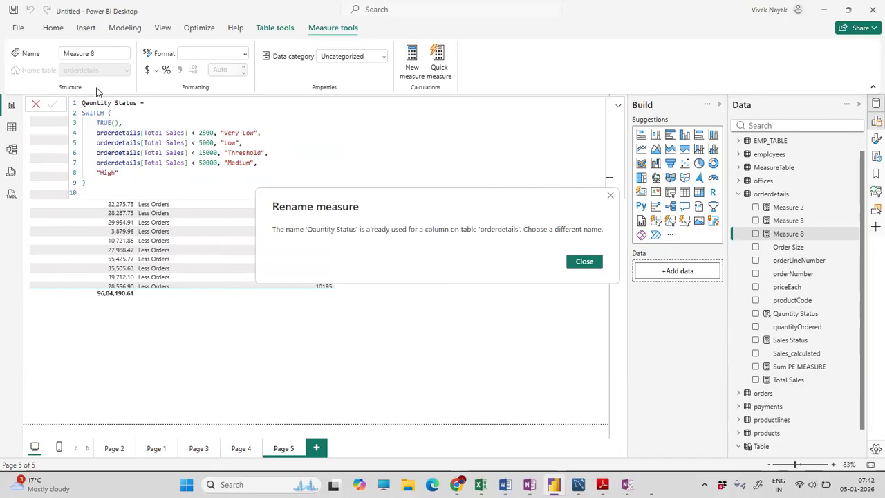
# - Rename the measure in its formula as Total Sales Status and save it
pyautogui.click(579, 262)
pyautogui.doubleClick(107, 105)
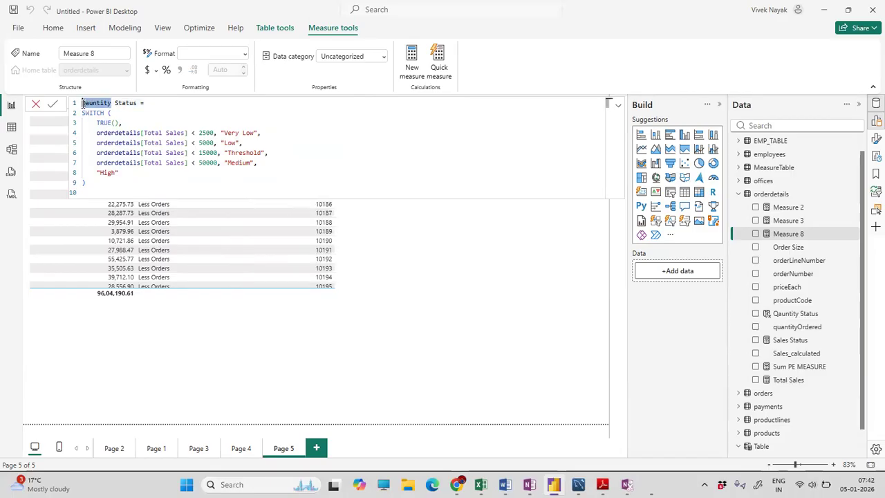
pyautogui.write('Qu')
pyautogui.write('les')
pyautogui.click(413, 338)
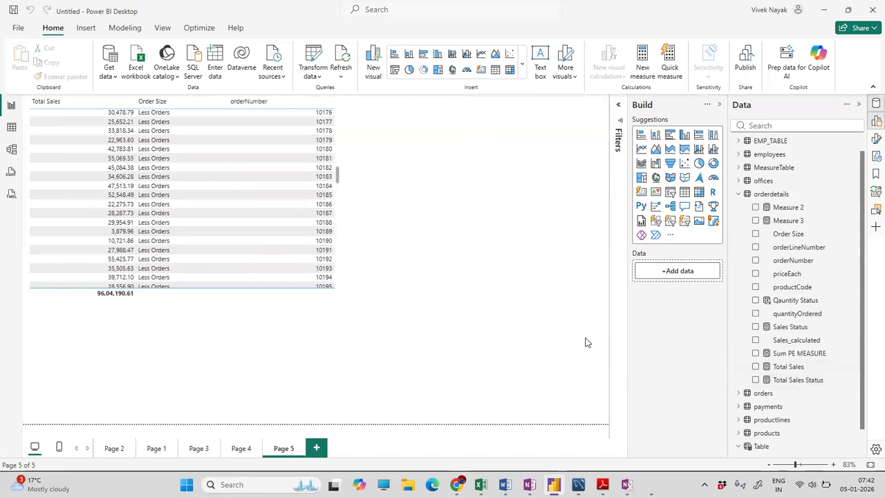
# - Try showing the Total Sales Status measure in a narrowed card beside the table, and remove the card
pyautogui.moveTo(215, 342); pyautogui.dragTo(523, 161)
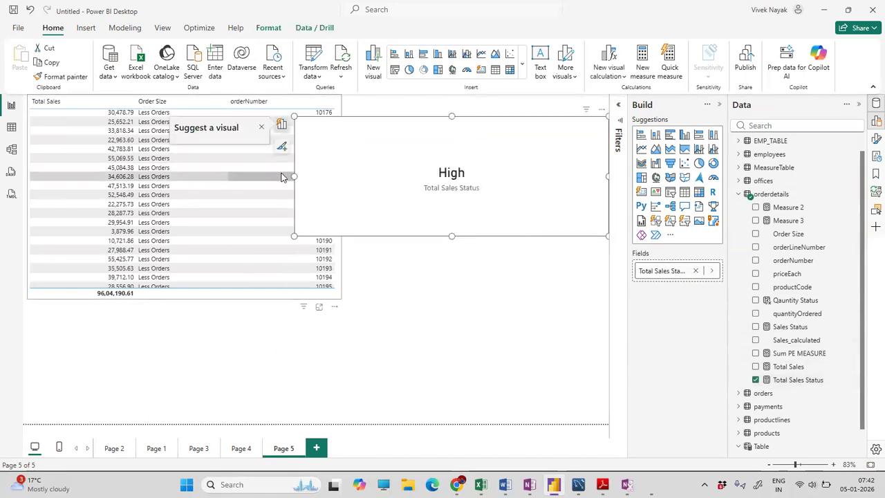
pyautogui.moveTo(281, 177); pyautogui.dragTo(433, 176)
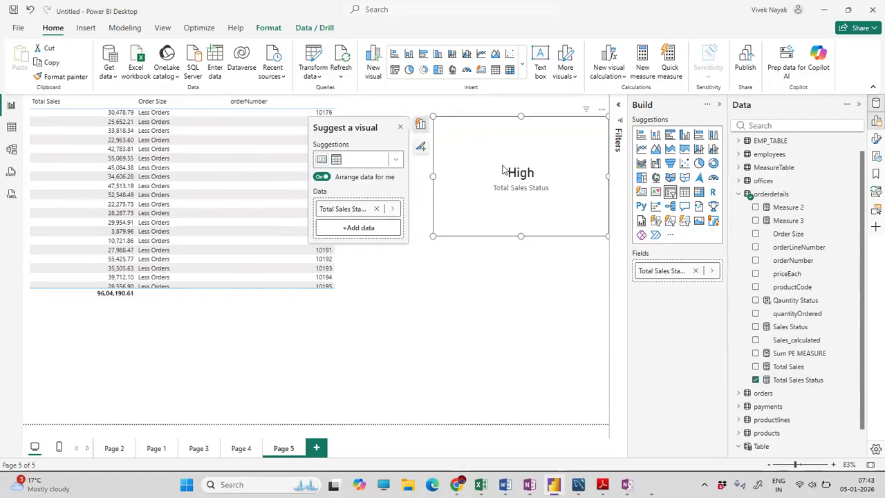
pyautogui.click(602, 109)
pyautogui.click(616, 133)
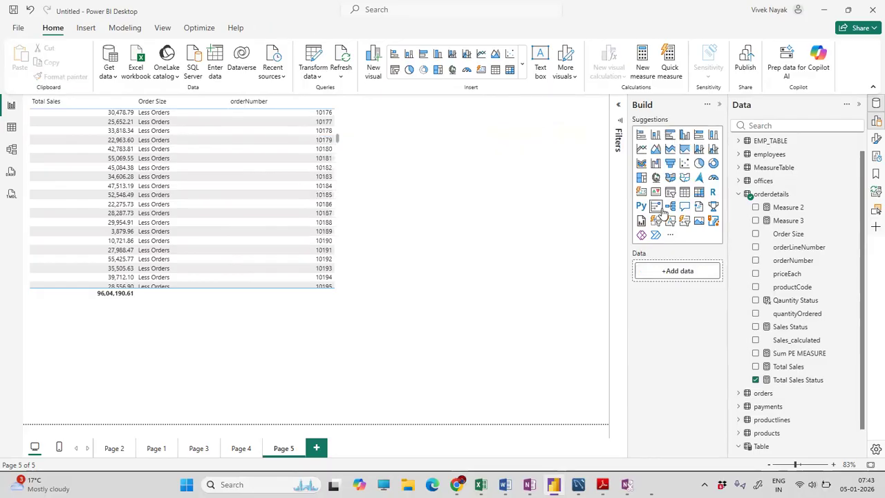
# - Try a slicer for the Total Sales Status measure beside the table, and delete the slicer
pyautogui.click(670, 191)
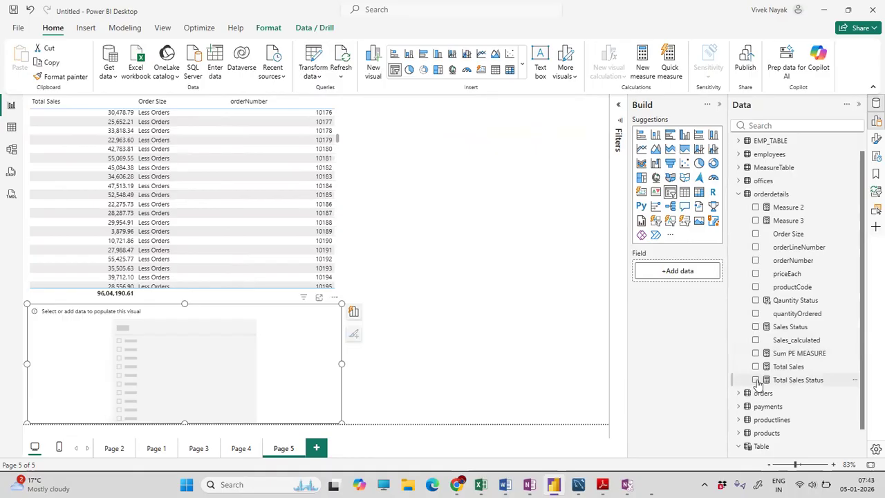
pyautogui.moveTo(309, 325); pyautogui.dragTo(514, 222)
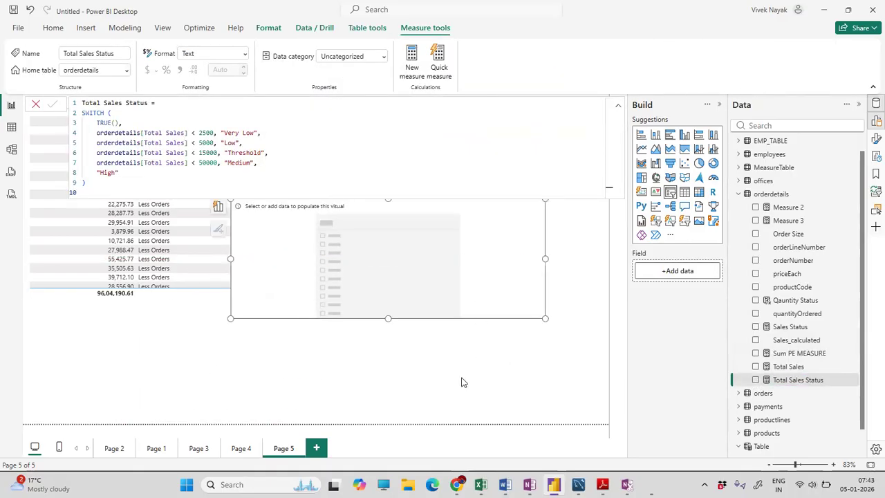
pyautogui.click(461, 378)
pyautogui.click(541, 206)
pyautogui.click(538, 192)
pyautogui.press('Delete')
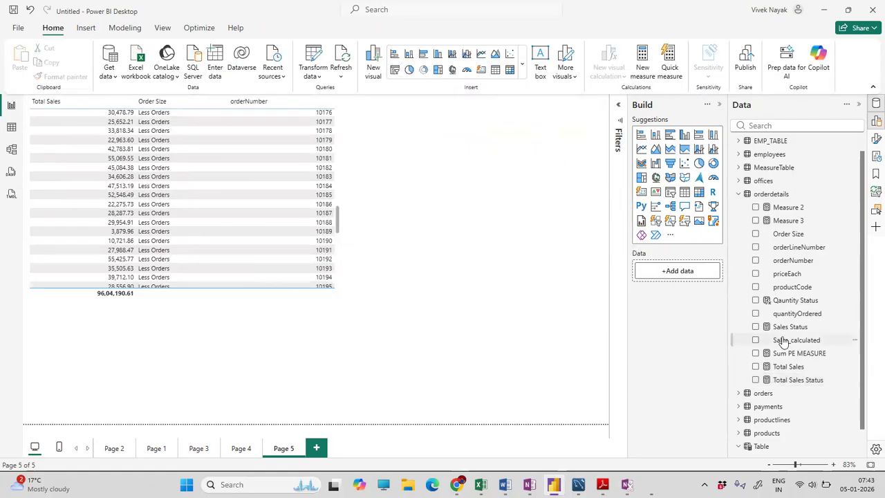
# - Show Total Sales Status in a narrowed card beside the table and filter it by the row of order 10184
pyautogui.click(796, 379)
pyautogui.click(756, 380)
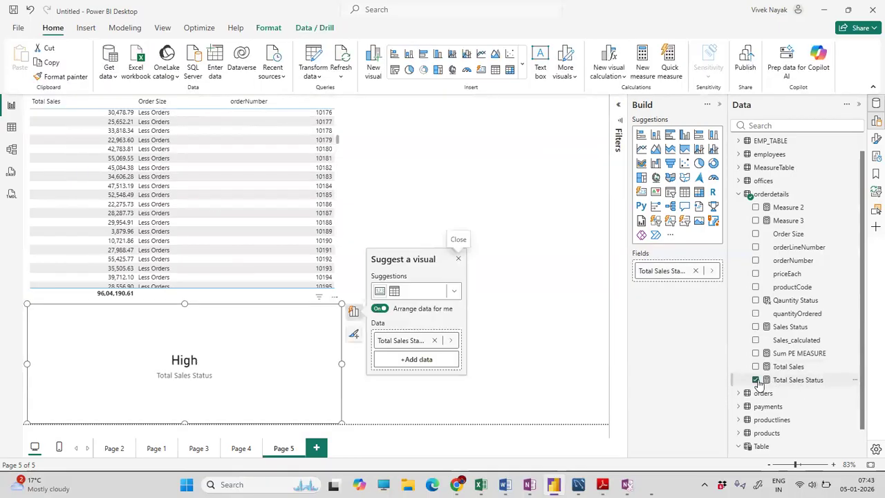
pyautogui.moveTo(158, 353); pyautogui.dragTo(388, 241)
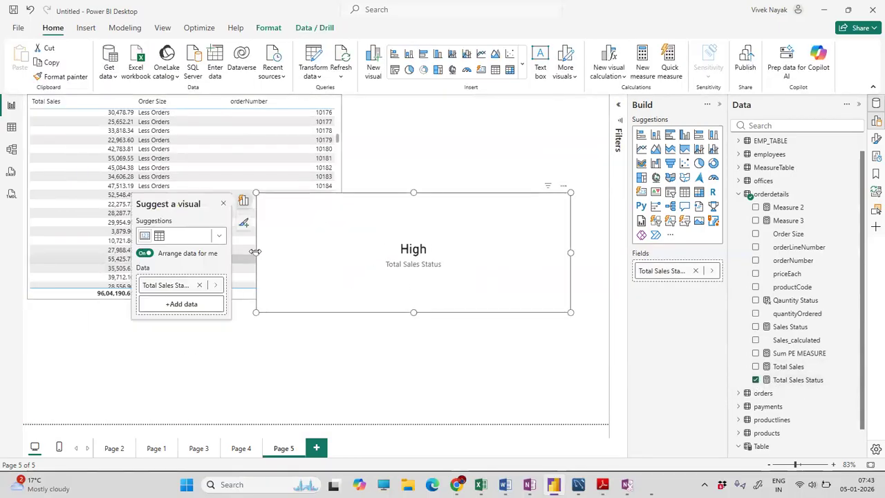
pyautogui.moveTo(256, 251); pyautogui.dragTo(375, 250)
pyautogui.click(141, 187)
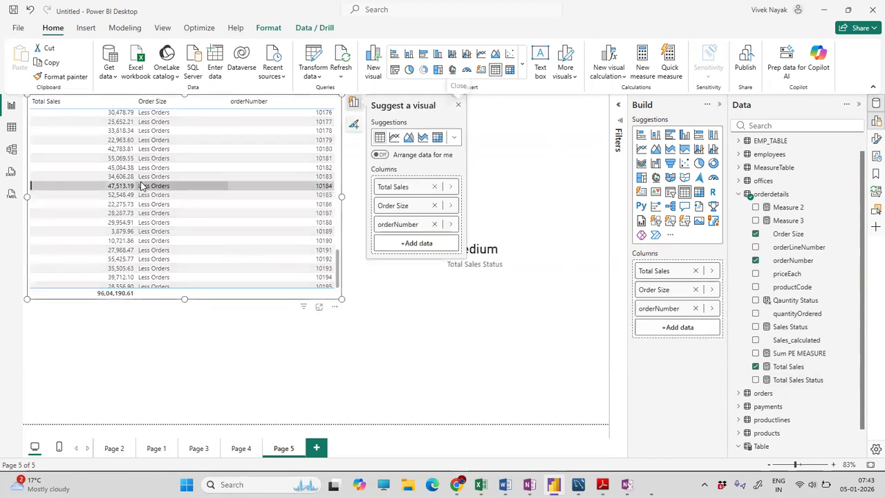
# - Try converting the Total Sales Status card to a list slicer, and remove the visual
pyautogui.click(517, 247)
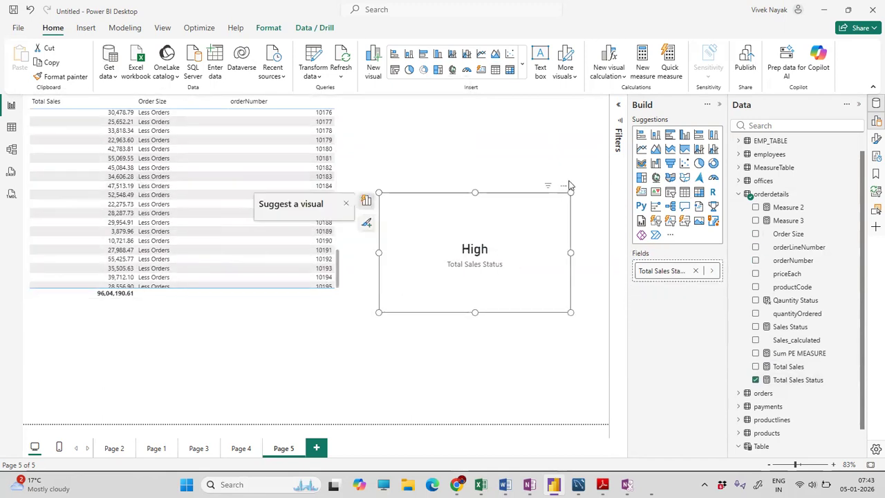
pyautogui.click(679, 226)
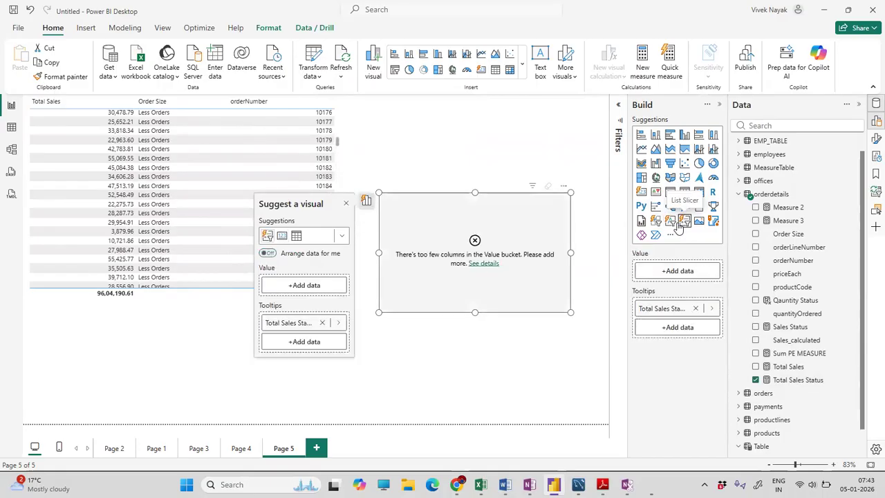
pyautogui.click(563, 186)
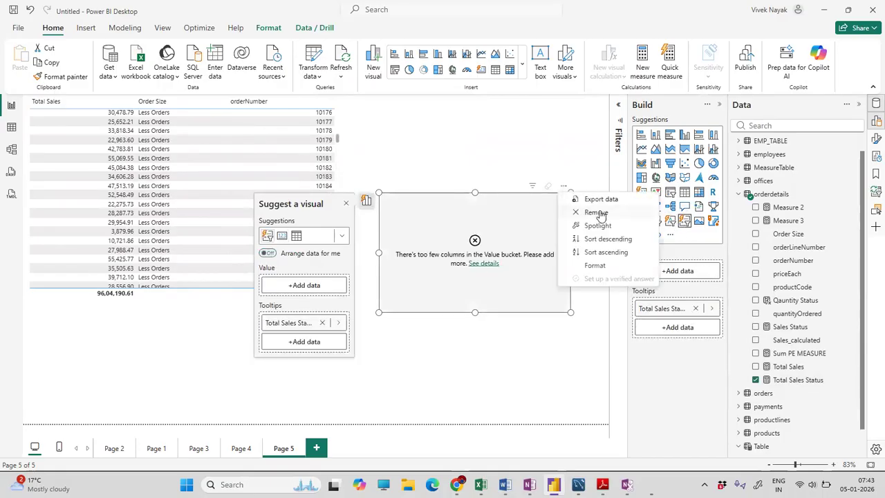
pyautogui.click(600, 212)
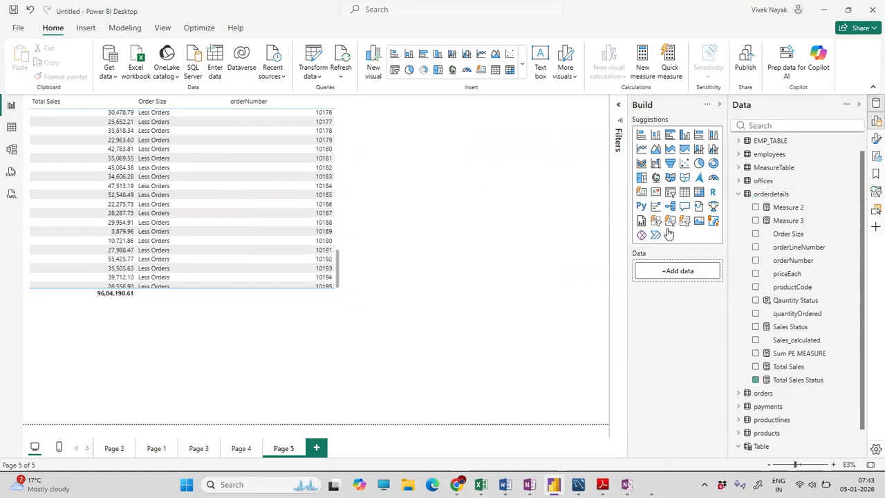
# - Add an empty slicer to Page 5, narrow it and position it beside the upper part of the table
pyautogui.click(670, 193)
pyautogui.moveTo(177, 336); pyautogui.dragTo(522, 220)
pyautogui.moveTo(297, 249); pyautogui.dragTo(353, 254)
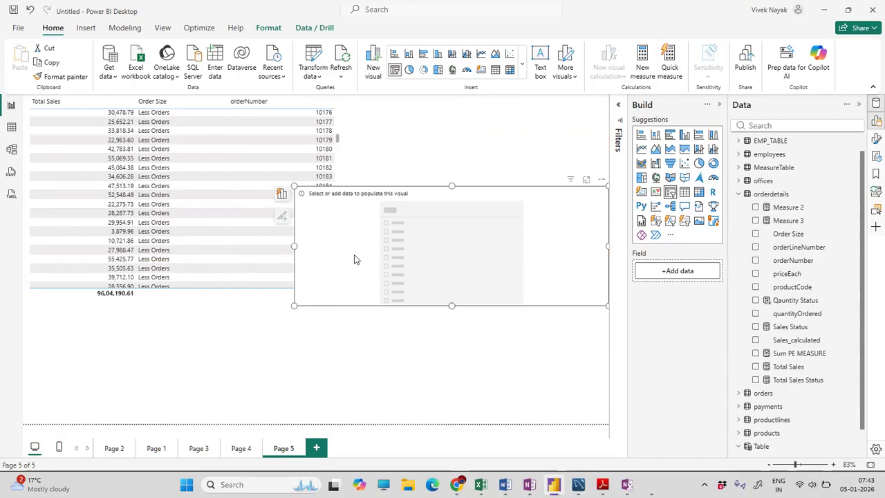
pyautogui.moveTo(298, 251); pyautogui.dragTo(424, 249)
pyautogui.moveTo(490, 223); pyautogui.dragTo(449, 147)
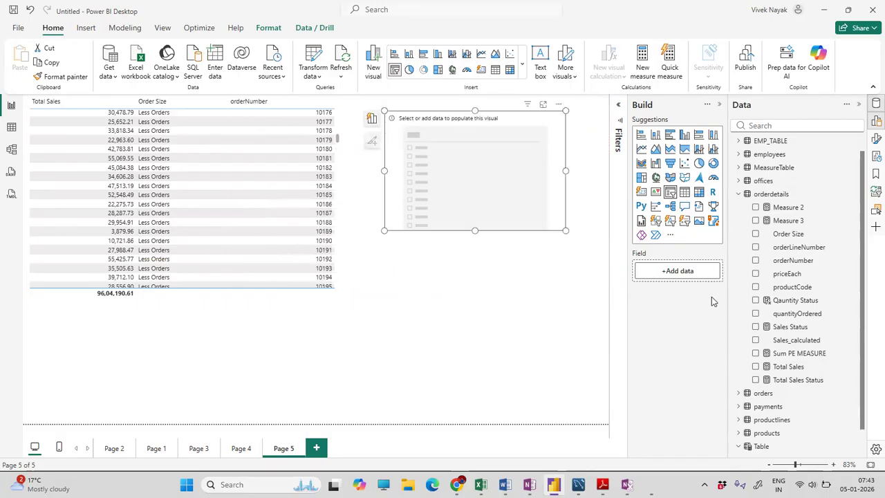
# - Try to use the Total Sales Status measure as the slicer's field, and remove the empty slicer
pyautogui.click(798, 381)
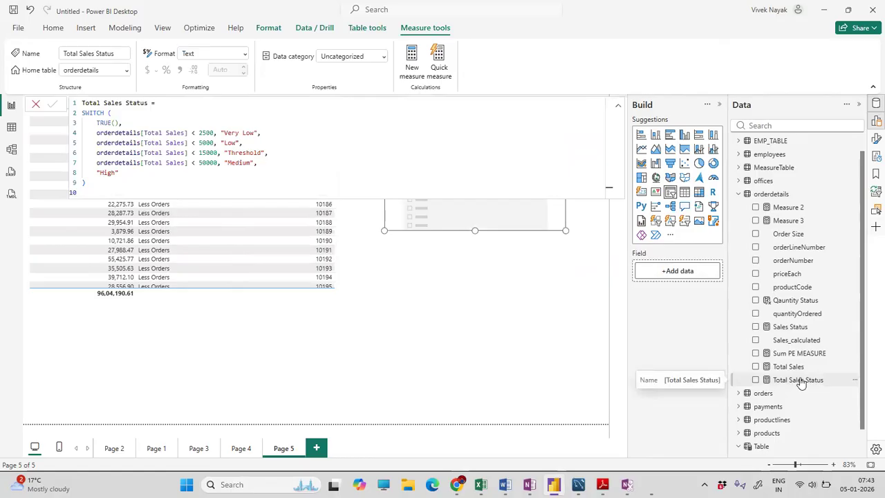
pyautogui.click(245, 208)
pyautogui.click(544, 105)
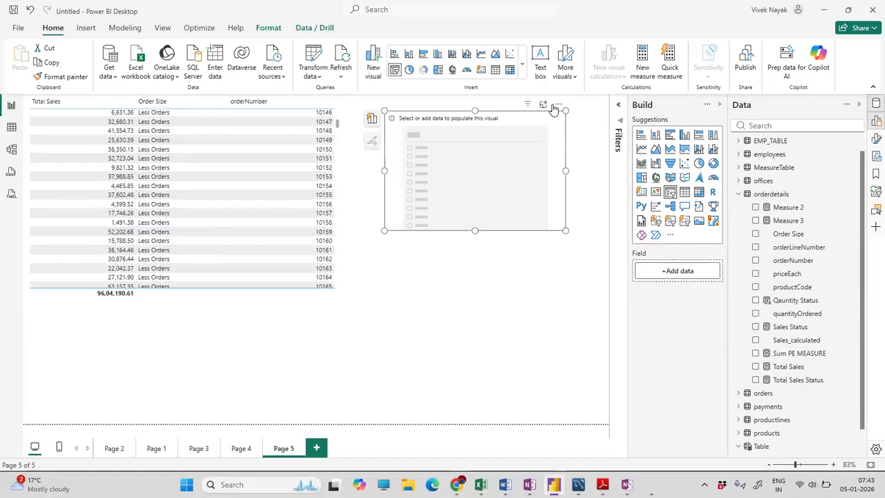
pyautogui.click(55, 116)
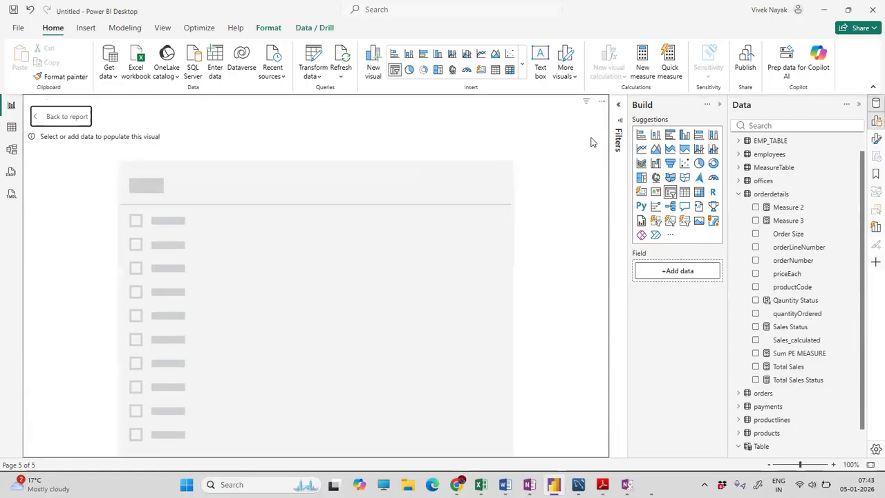
pyautogui.click(558, 104)
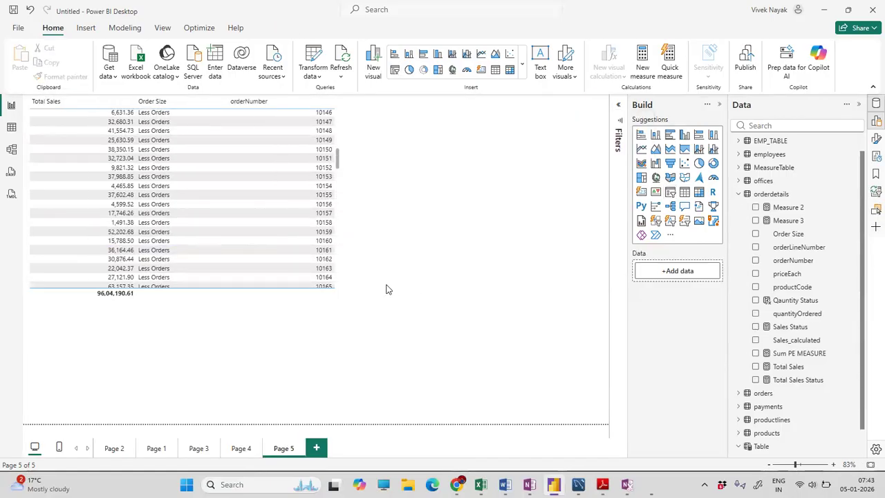
# - Insert a new empty slicer, move it beside the table and reduce its width to clear the table
pyautogui.scroll(8, 220, 199)
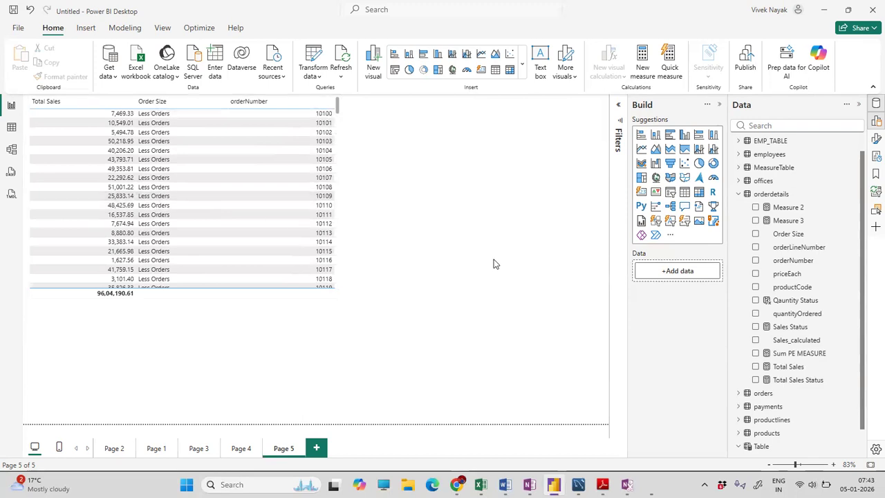
pyautogui.click(670, 192)
pyautogui.moveTo(217, 350); pyautogui.dragTo(478, 204)
pyautogui.moveTo(293, 228); pyautogui.dragTo(429, 228)
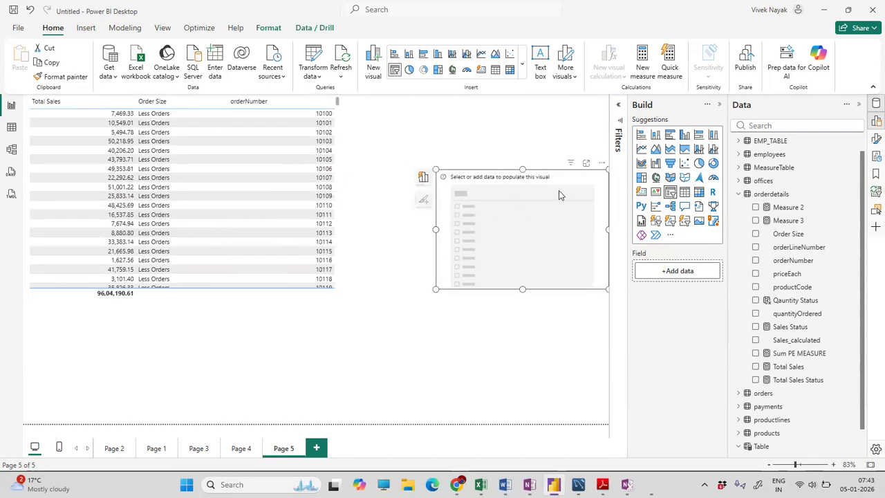
# - Move the empty slicer clear of the table and try to use the Total Sales Status measure as its field
pyautogui.moveTo(559, 190); pyautogui.dragTo(539, 160)
pyautogui.moveTo(787, 373); pyautogui.dragTo(674, 271)
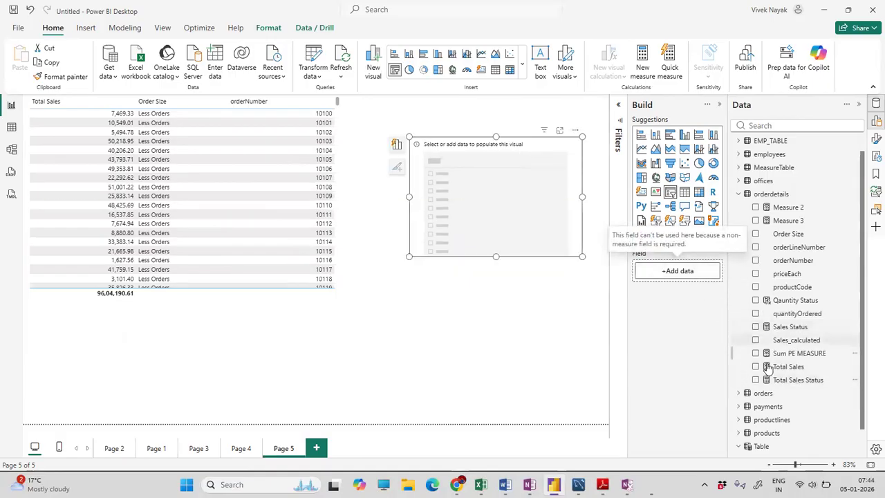
pyautogui.click(786, 194)
pyautogui.moveTo(798, 379); pyautogui.dragTo(536, 212)
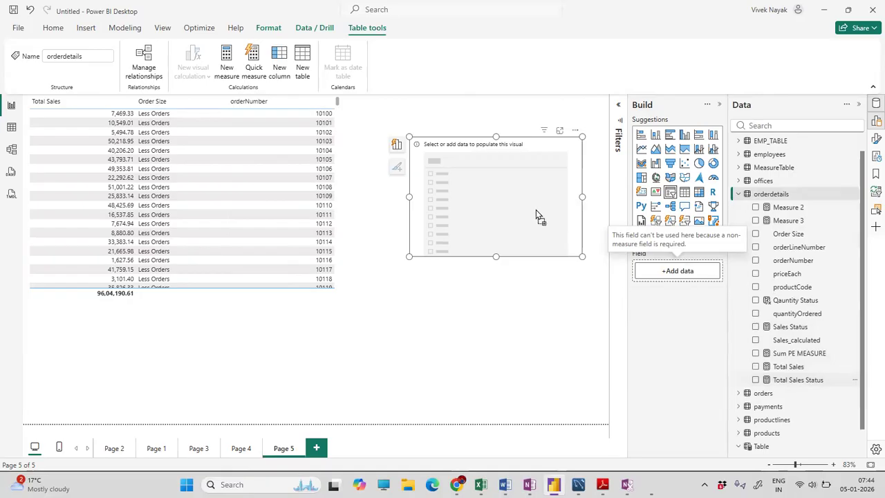
pyautogui.click(496, 198)
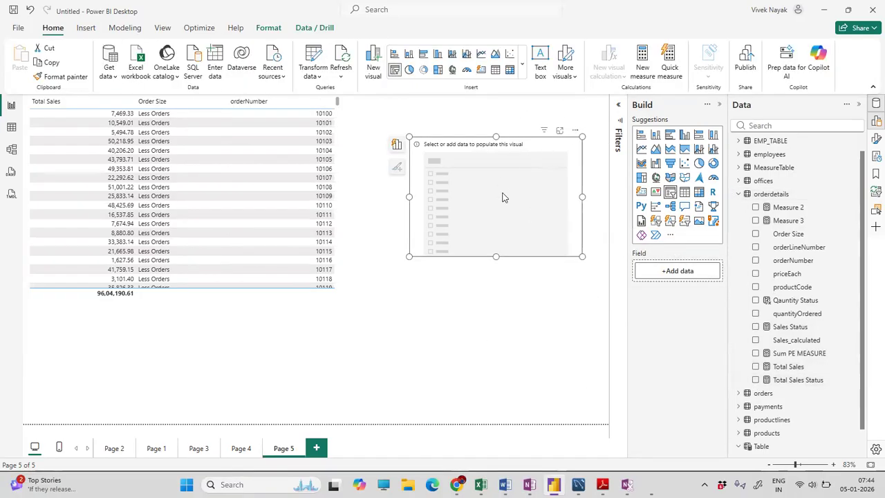
pyautogui.scroll(-10, 173, 179)
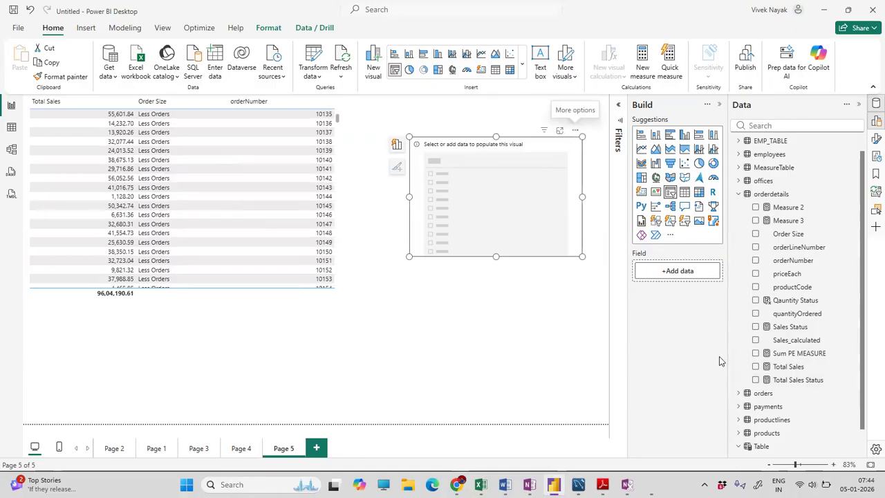
# - Display the formula of the Total Sales Status measure, and remove the empty slicer from Page 5
pyautogui.doubleClick(796, 379)
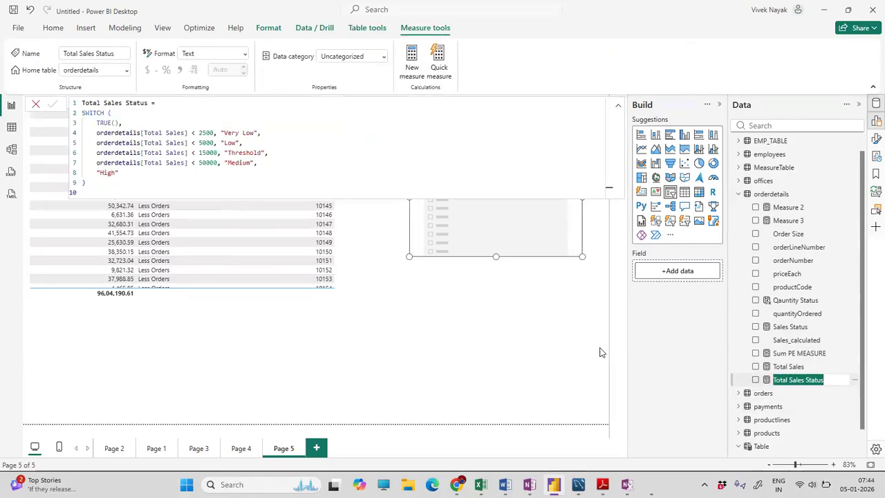
pyautogui.click(415, 336)
pyautogui.moveTo(520, 237); pyautogui.dragTo(488, 349)
pyautogui.click(543, 247)
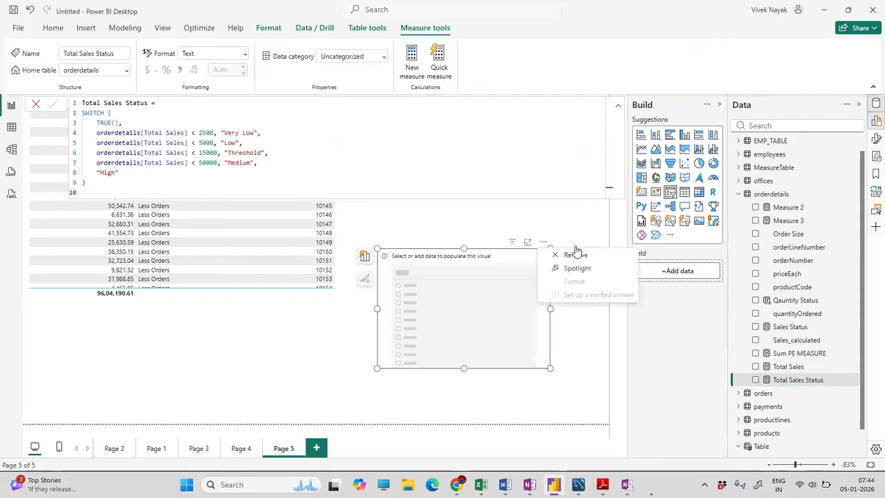
pyautogui.click(581, 254)
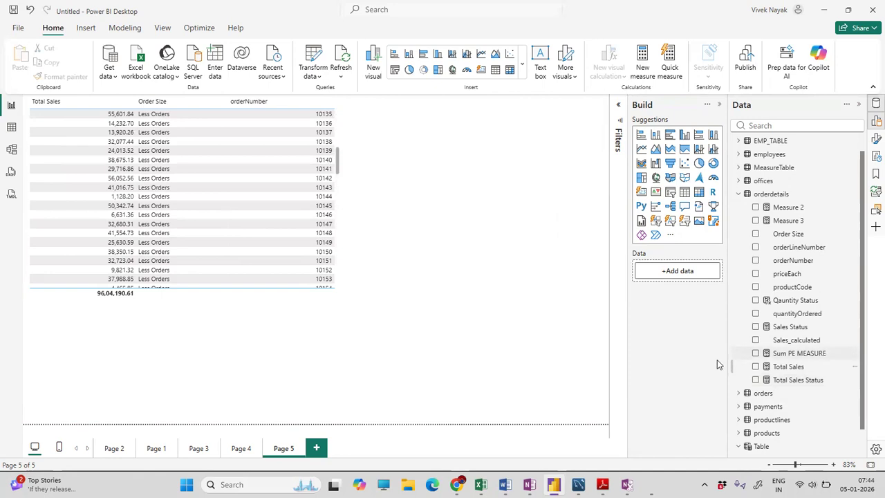
# - Add a narrowed slicer beside the table with the Qauntity Status column as its field
pyautogui.click(669, 193)
pyautogui.moveTo(318, 323); pyautogui.dragTo(573, 151)
pyautogui.moveTo(281, 188); pyautogui.dragTo(450, 188)
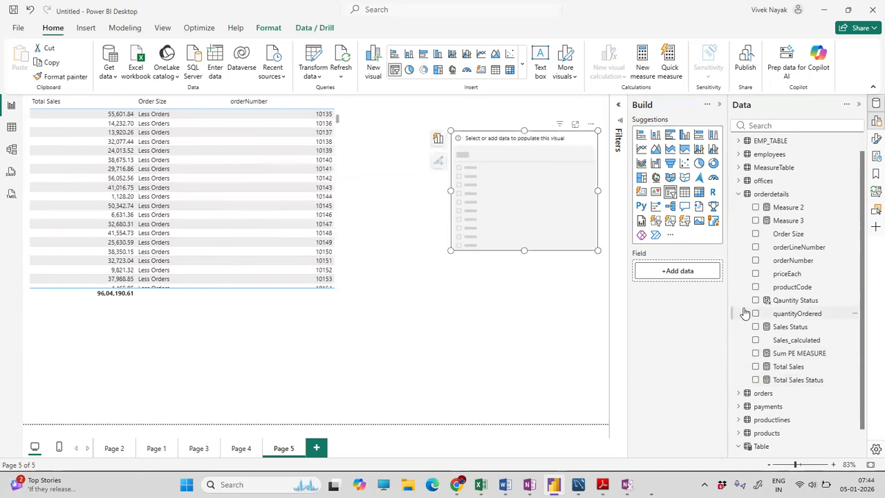
pyautogui.moveTo(795, 302); pyautogui.dragTo(461, 178)
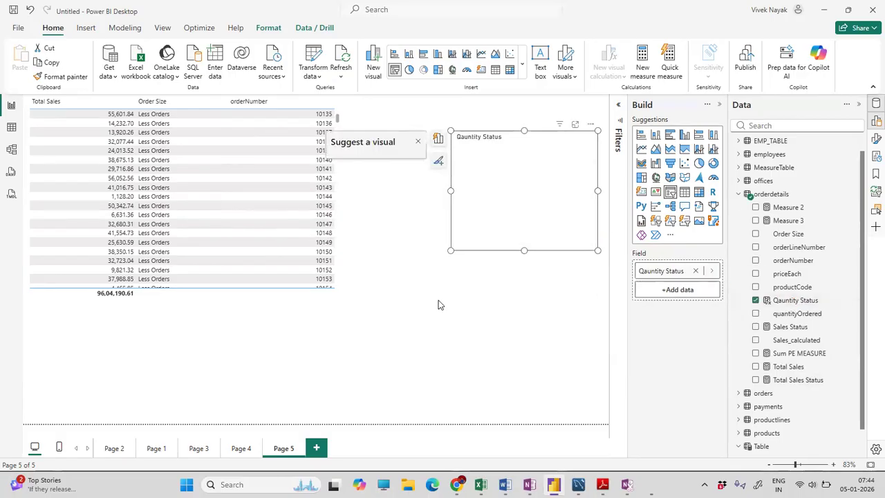
# - Copy the Total Sales Status measure's SWITCH formula and use it to create a new calculated column in the orderdetails table
pyautogui.click(784, 381)
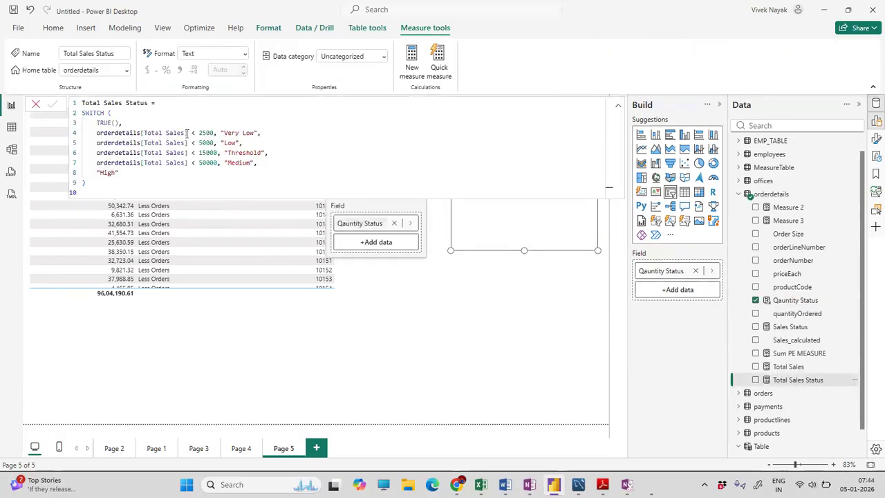
pyautogui.moveTo(101, 187); pyautogui.dragTo(82, 103)
pyautogui.hotkey('ctrl', 'c')
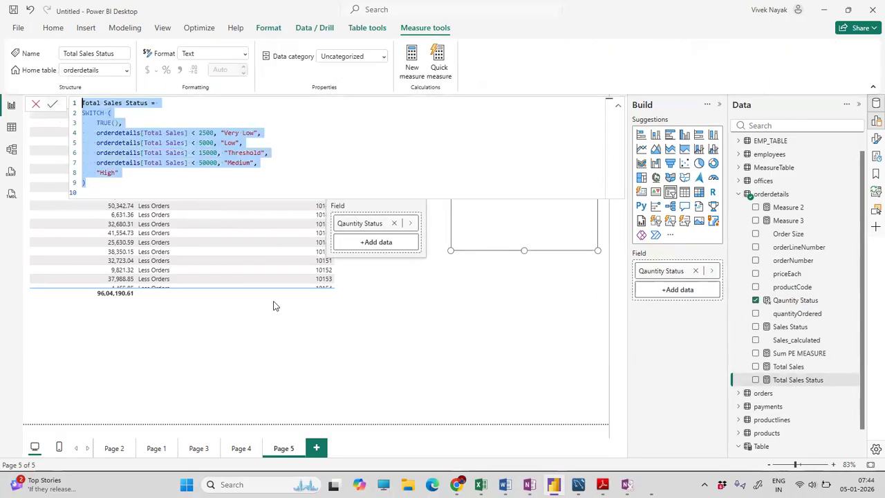
pyautogui.click(430, 364)
pyautogui.rightClick(774, 195)
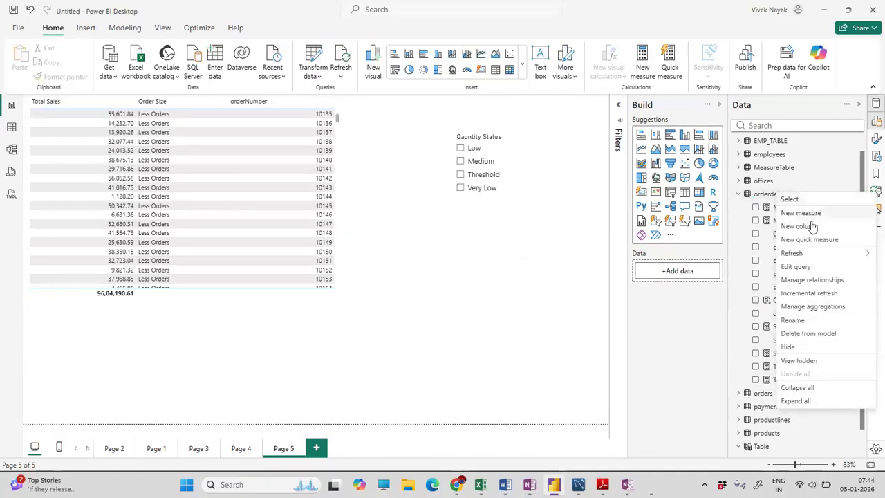
pyautogui.click(815, 226)
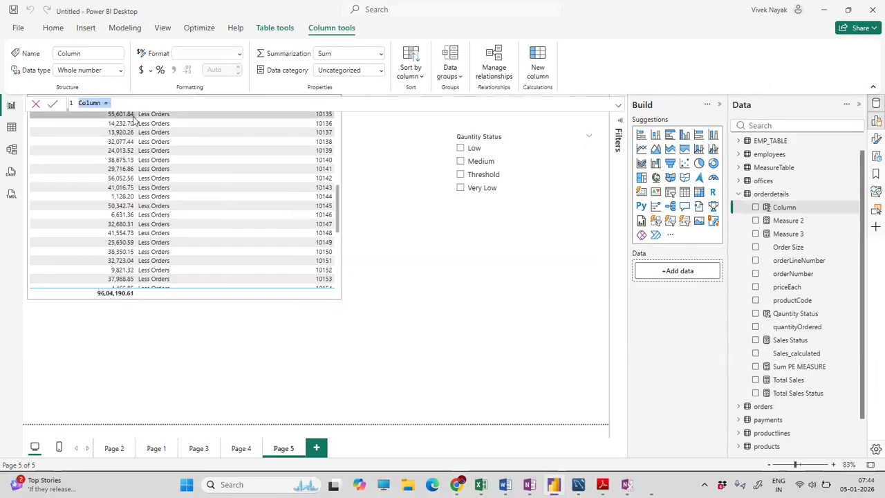
pyautogui.hotkey('ctrl', 'v')
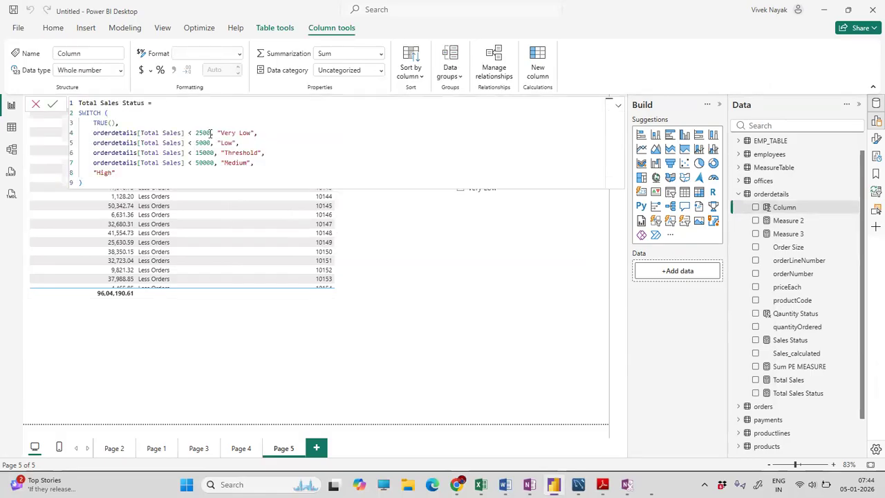
pyautogui.click(128, 173)
pyautogui.press('Return')
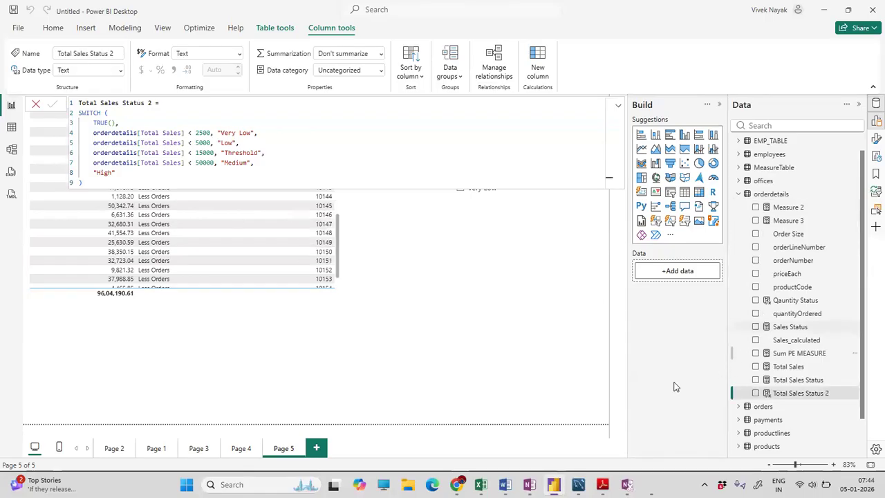
# - Remove the Qauntity Status slicer from Page 5
pyautogui.click(490, 235)
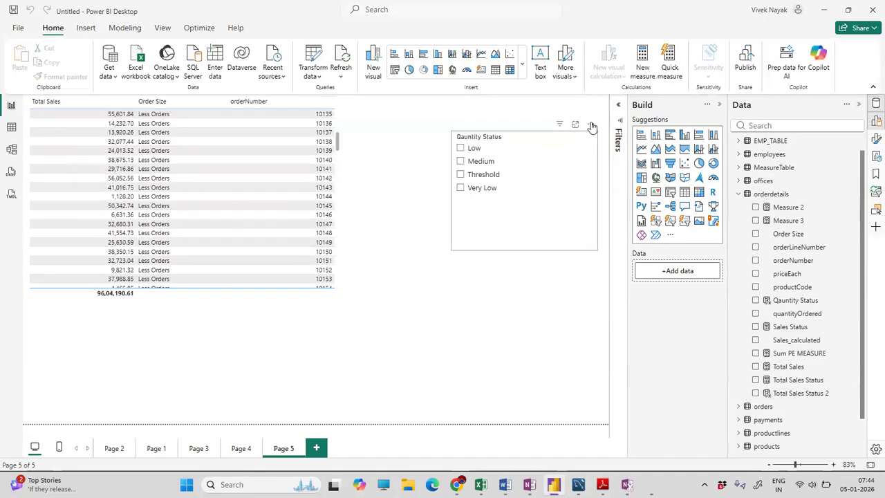
pyautogui.click(591, 129)
pyautogui.click(635, 181)
# - Add a new slicer beside the table, narrow it and set the Total Sales Status 2 column as its field
pyautogui.click(670, 191)
pyautogui.moveTo(233, 341); pyautogui.dragTo(481, 176)
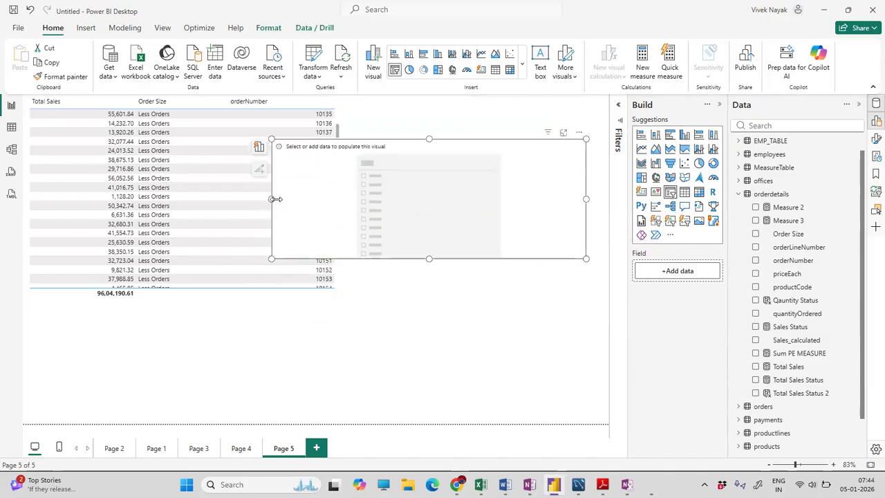
pyautogui.moveTo(275, 199); pyautogui.dragTo(430, 199)
pyautogui.click(756, 393)
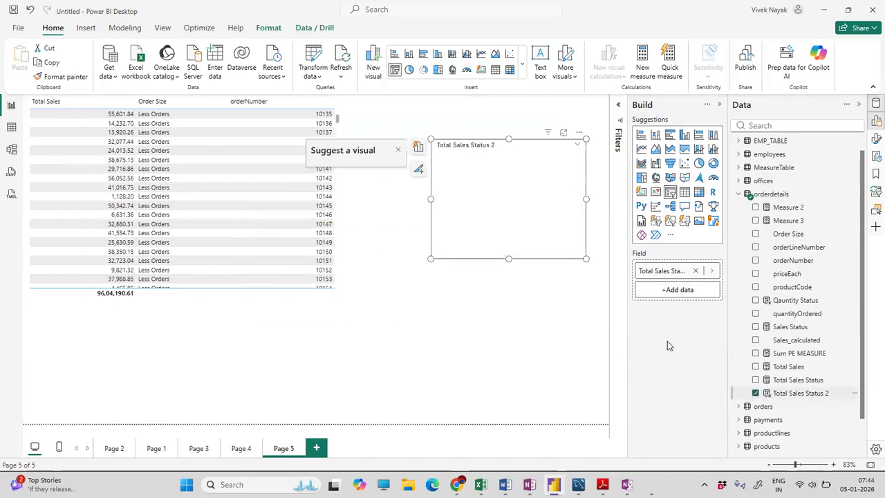
pyautogui.click(494, 307)
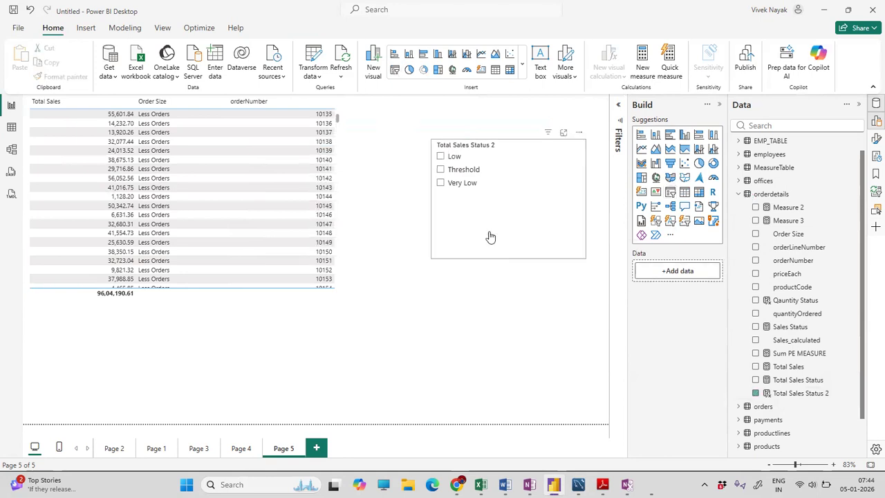
# - Filter the table through the slicer by Threshold and Very Low in turn
pyautogui.click(439, 185)
pyautogui.click(440, 168)
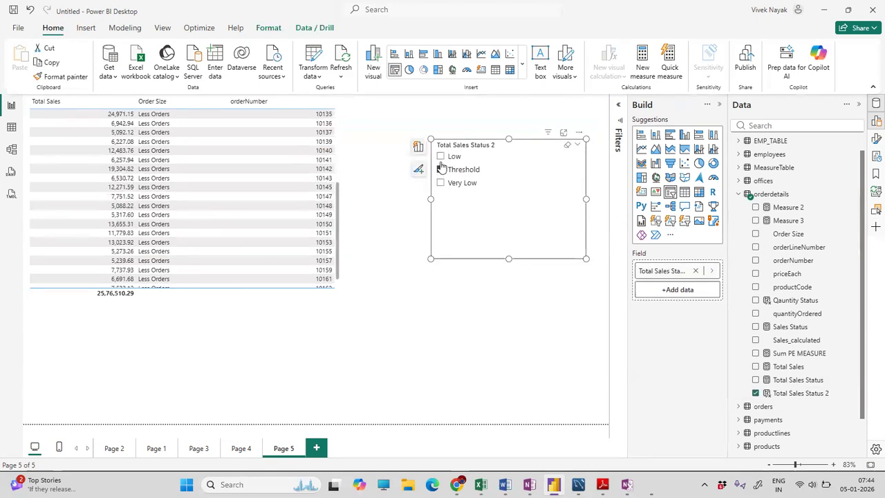
pyautogui.click(442, 183)
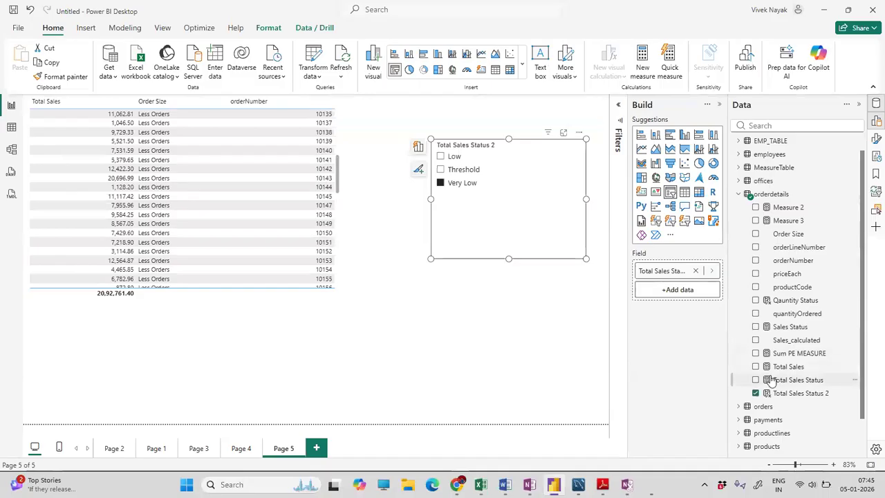
# - Shrink the Total Sales Status 2 slicer to fit its options and clear the Very Low selection
pyautogui.moveTo(585, 258); pyautogui.dragTo(537, 215)
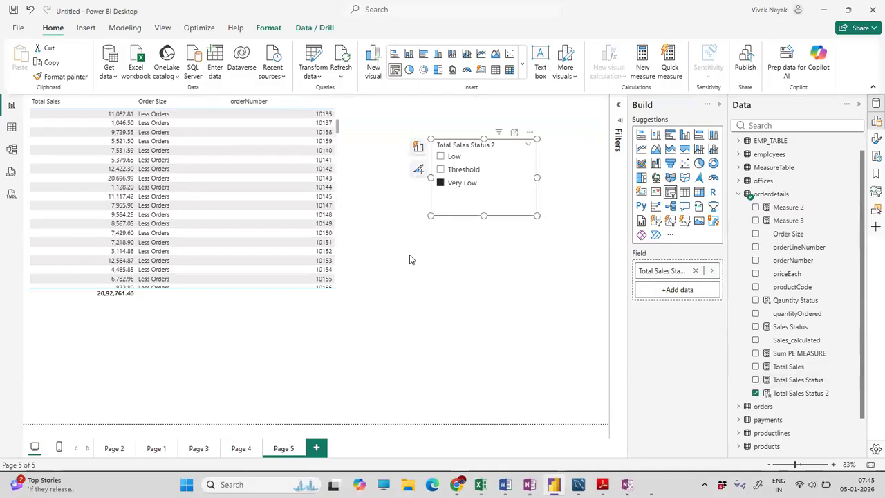
pyautogui.click(439, 183)
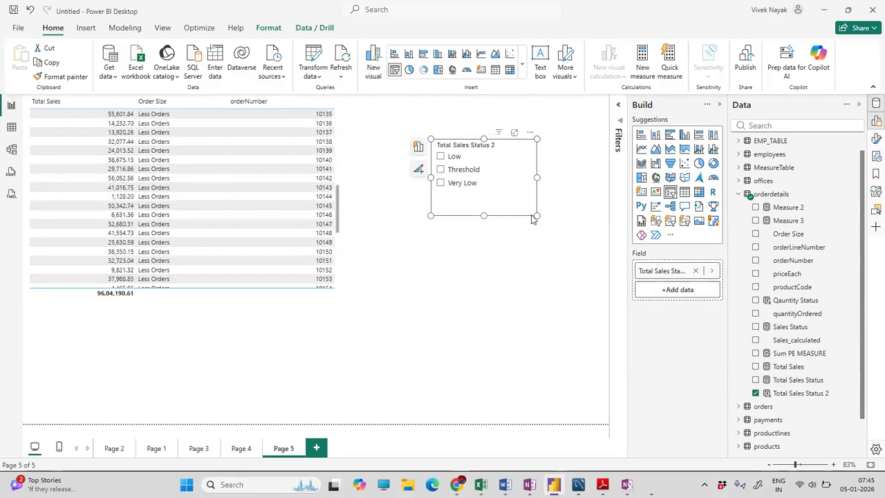
pyautogui.scroll(10, 250, 244)
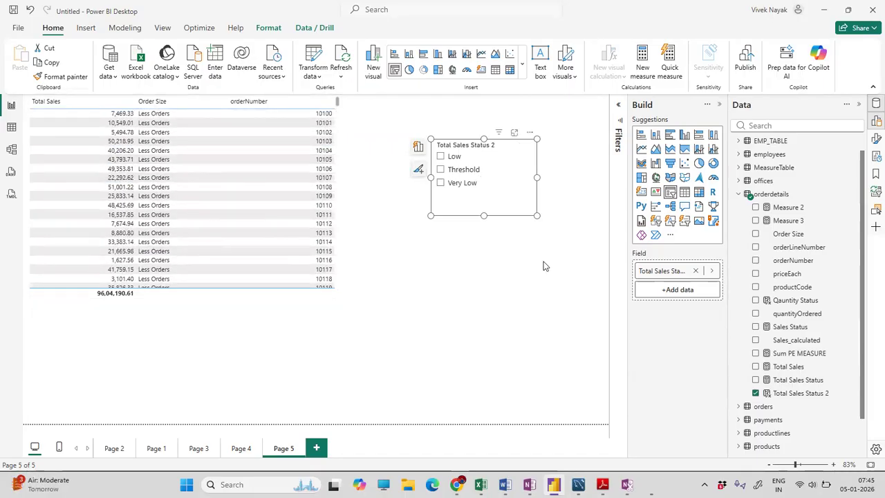
pyautogui.moveTo(485, 216); pyautogui.dragTo(488, 201)
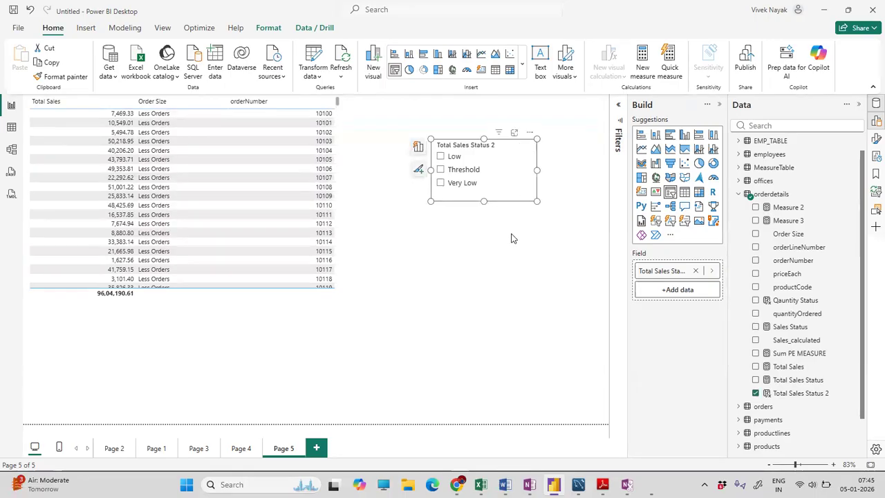
pyautogui.moveTo(537, 201)
pyautogui.mouseDown()
pyautogui.moveTo(542, 252)
pyautogui.moveTo(546, 216)
pyautogui.mouseUp()
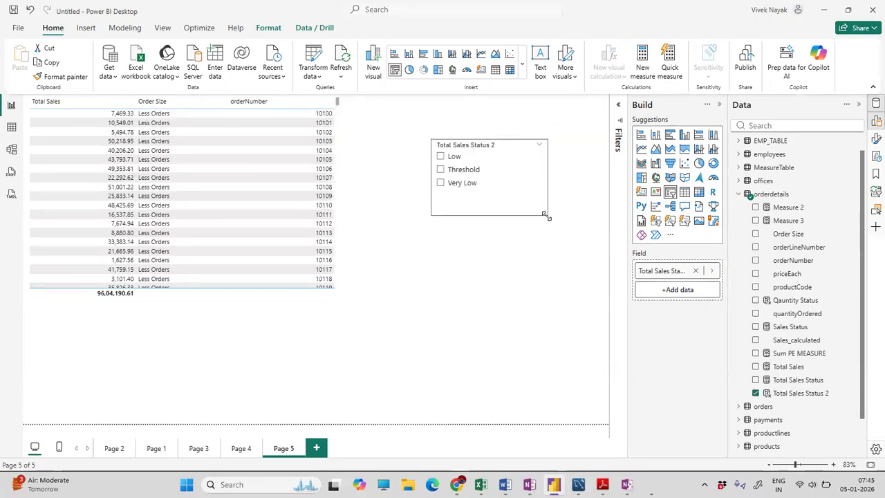
# - Try to replace the slicer's field with the Total Sales Status measure, and put the Total Sales Status 2 column back
pyautogui.click(756, 393)
pyautogui.moveTo(755, 384); pyautogui.dragTo(484, 174)
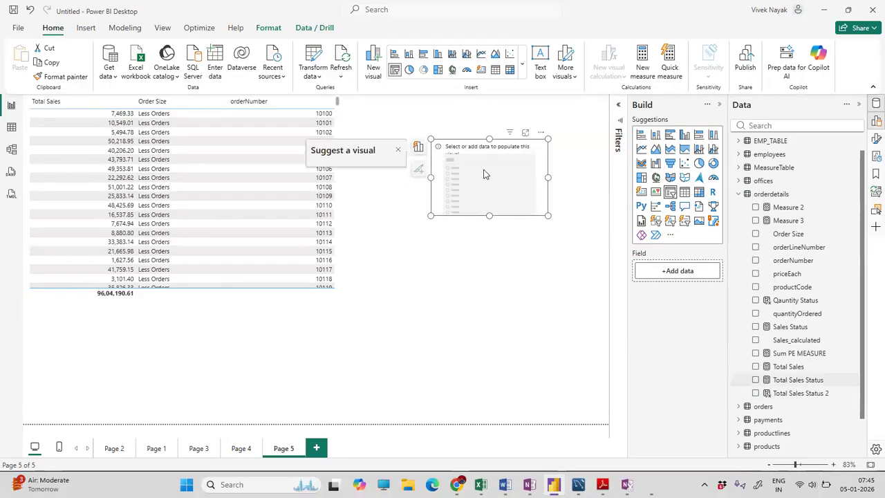
pyautogui.moveTo(787, 400); pyautogui.dragTo(489, 220)
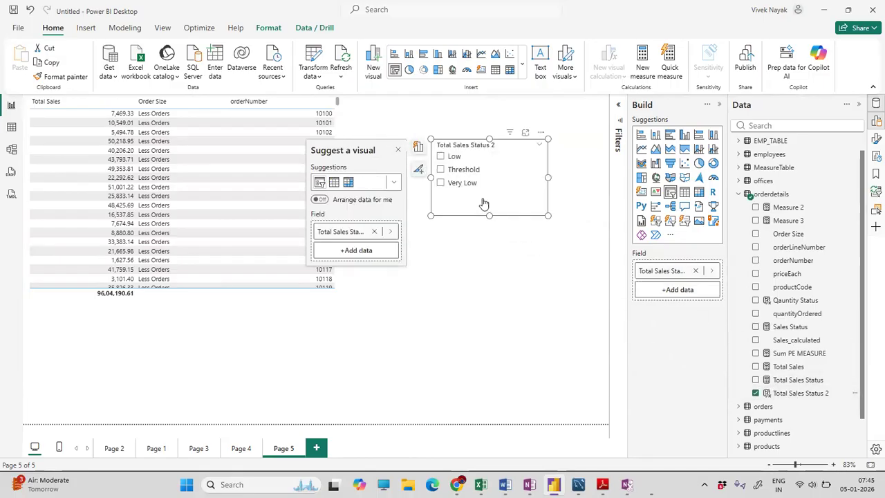
# - Filter the table by Threshold in the slicer, and clear the selection again
pyautogui.click(456, 171)
pyautogui.click(456, 171)
pyautogui.click(541, 133)
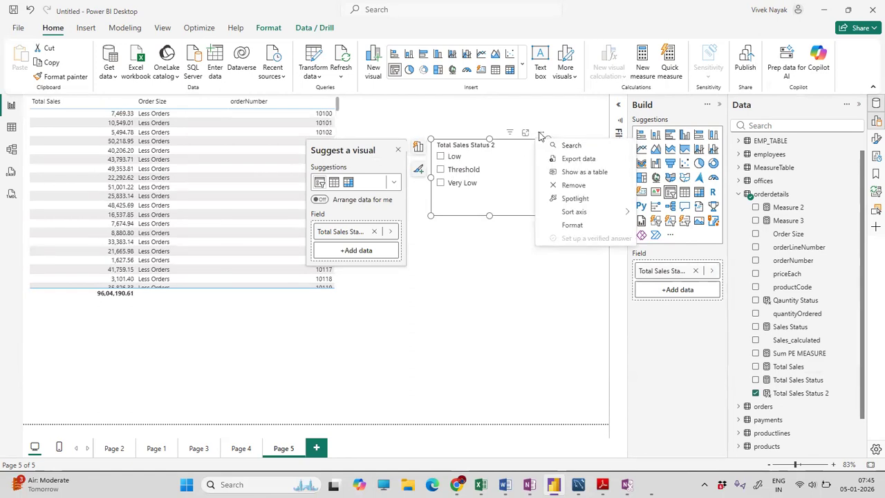
pyautogui.click(487, 283)
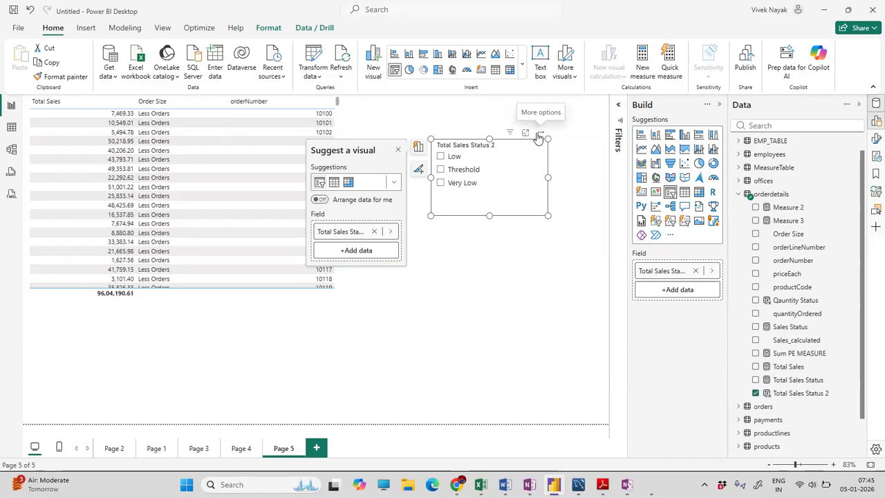
pyautogui.click(543, 275)
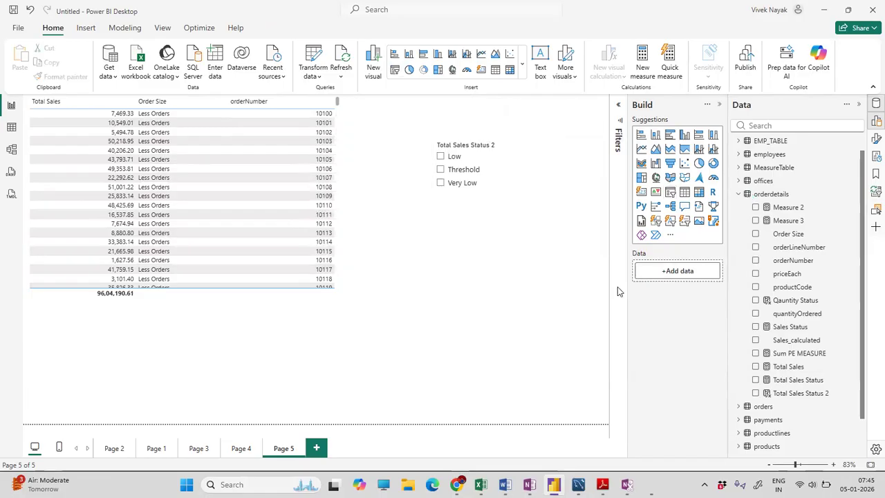
# - Remove the Total Sales Status 2 slicer from Page 5
pyautogui.click(805, 384)
pyautogui.click(581, 343)
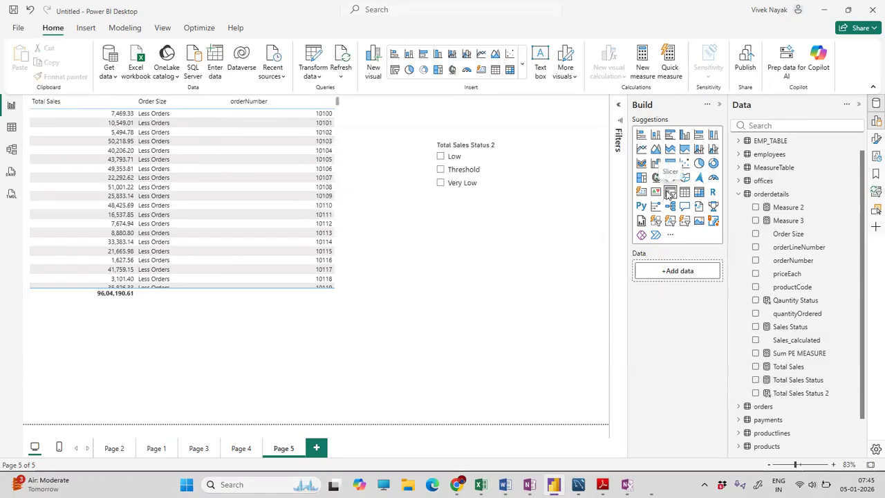
pyautogui.click(539, 138)
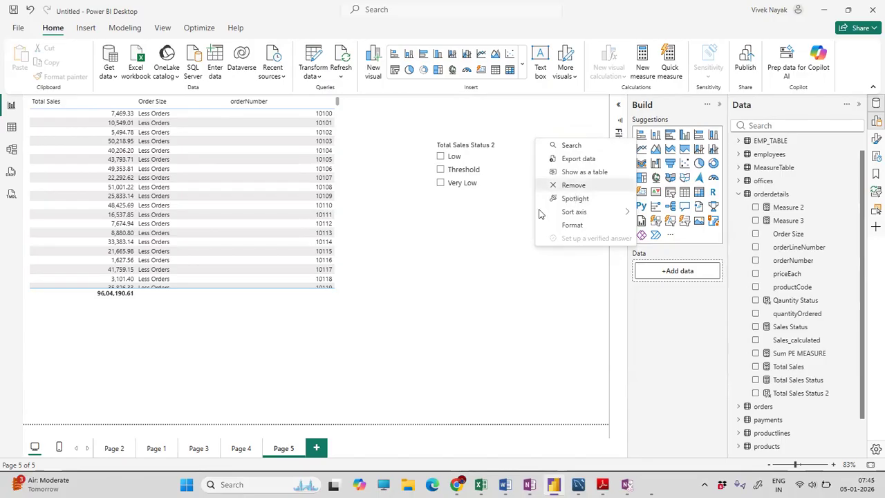
pyautogui.click(566, 185)
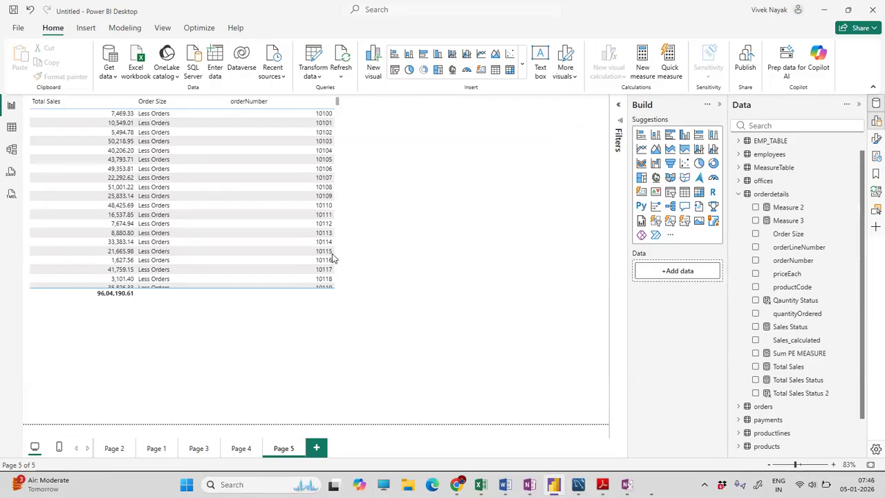
pyautogui.scroll(-1, 778, 276)
pyautogui.scroll(2, 784, 263)
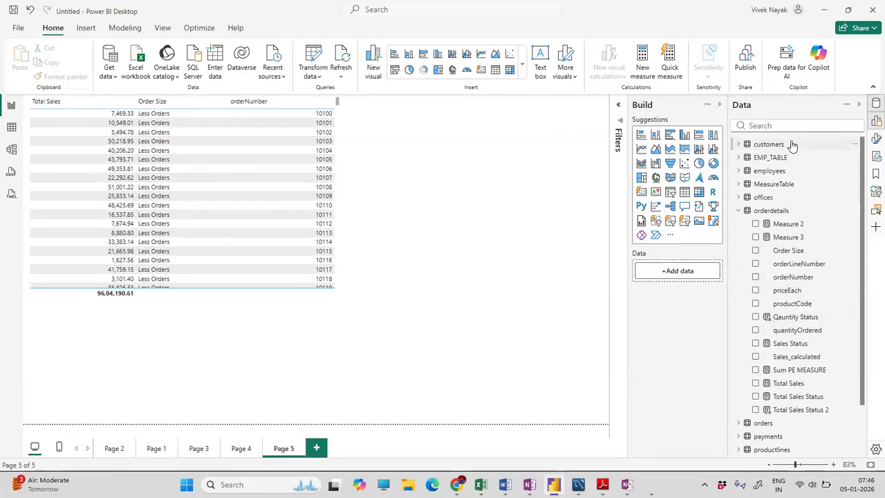
# - Expand EMP_TABLE in the data model to show its fields
pyautogui.click(777, 158)
pyautogui.click(745, 159)
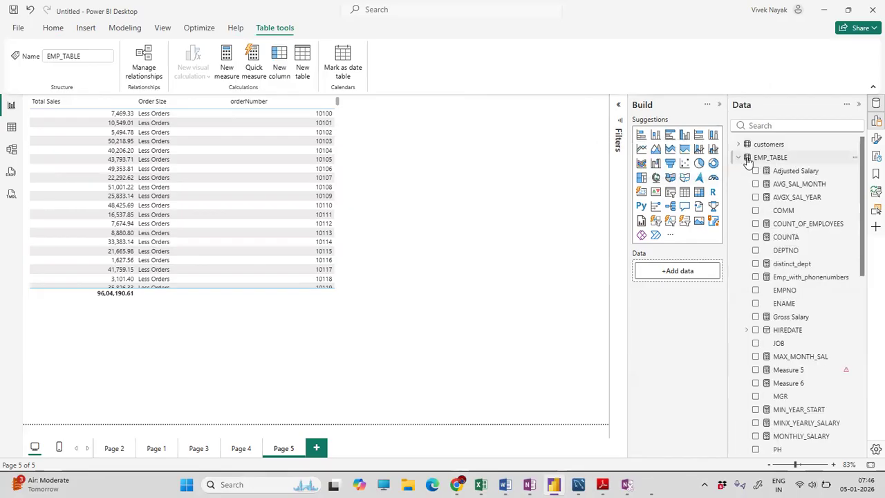
pyautogui.click(738, 157)
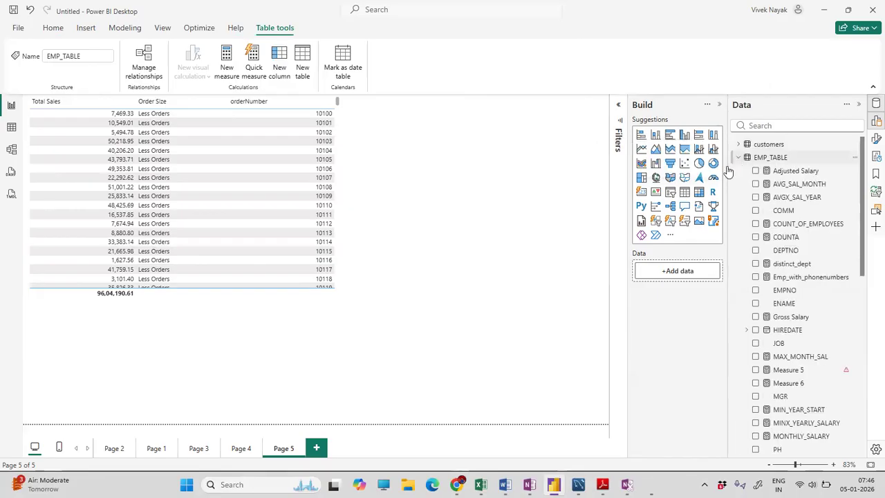
pyautogui.click(437, 316)
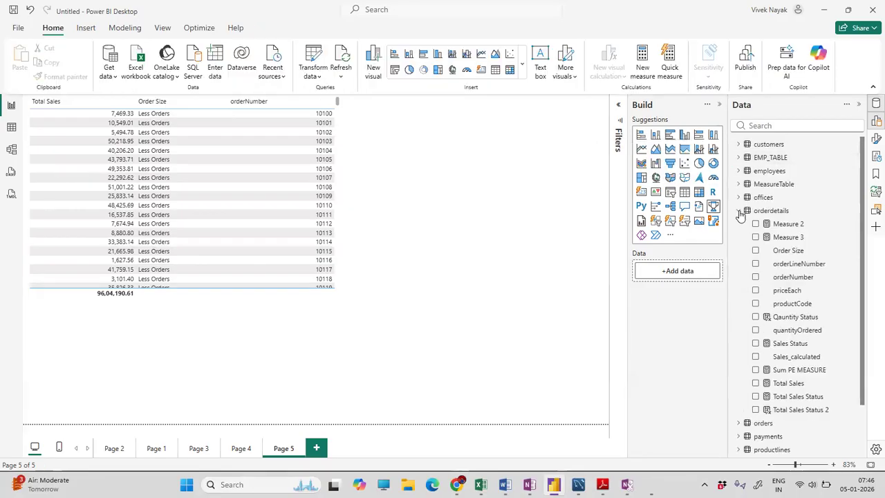
pyautogui.click(738, 157)
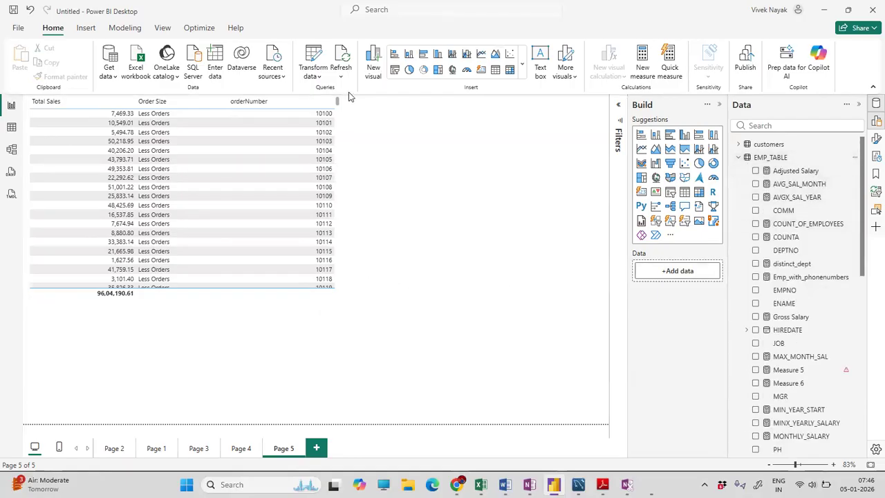
# - Scroll through the Total Sales, Order Size and orderNumber table to its last row, and remove the table from Page 5
pyautogui.click(335, 311)
pyautogui.click(471, 217)
pyautogui.scroll(-5, 213, 164)
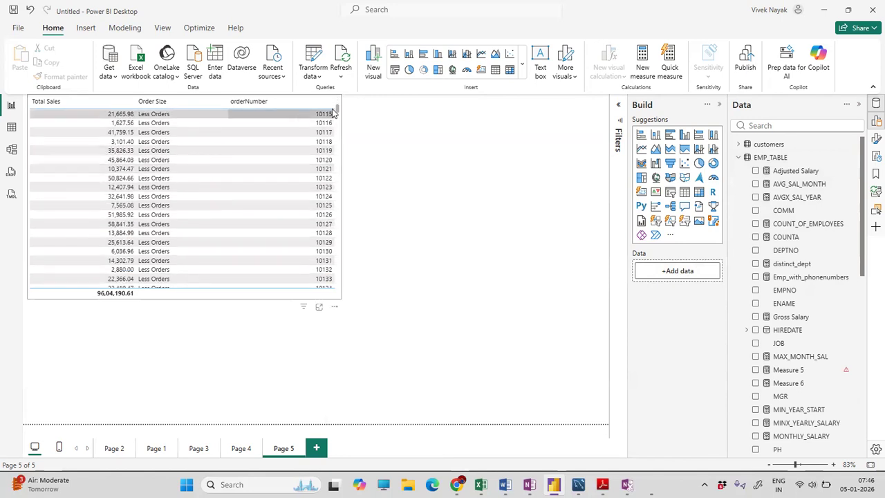
pyautogui.moveTo(336, 109)
pyautogui.mouseDown()
pyautogui.moveTo(337, 291)
pyautogui.moveTo(338, 105)
pyautogui.mouseUp()
pyautogui.moveTo(338, 138); pyautogui.dragTo(337, 322)
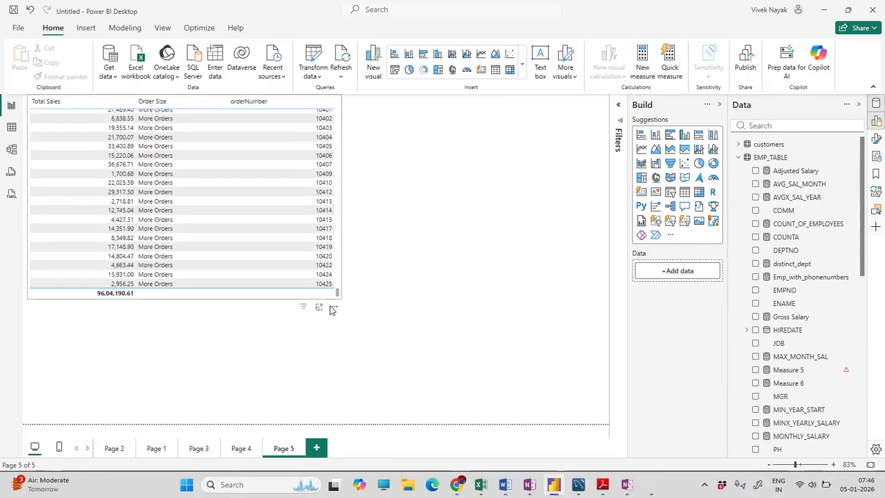
pyautogui.click(332, 308)
pyautogui.click(367, 347)
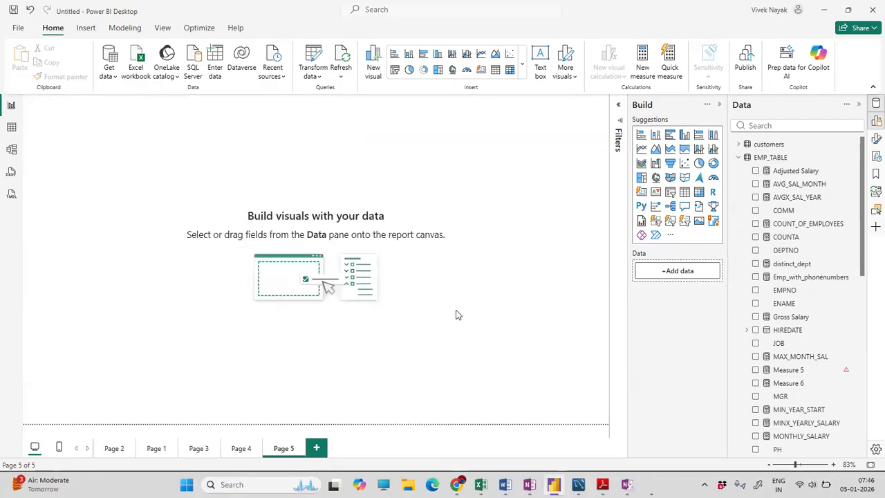
# - Review the quantityOrdered, productCode and Order Size table on Page 4, and return to Page 5
pyautogui.hotkey('ctrl', 'pageup')
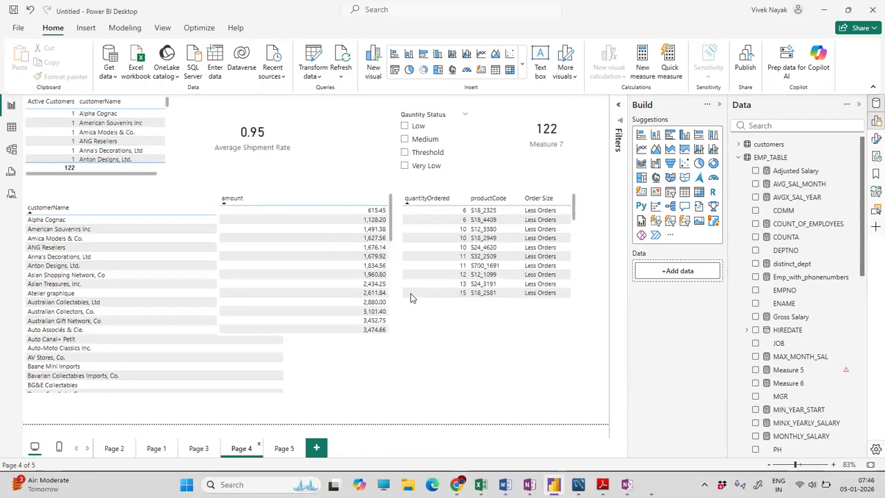
pyautogui.hotkey('ctrl', 'pagedown')
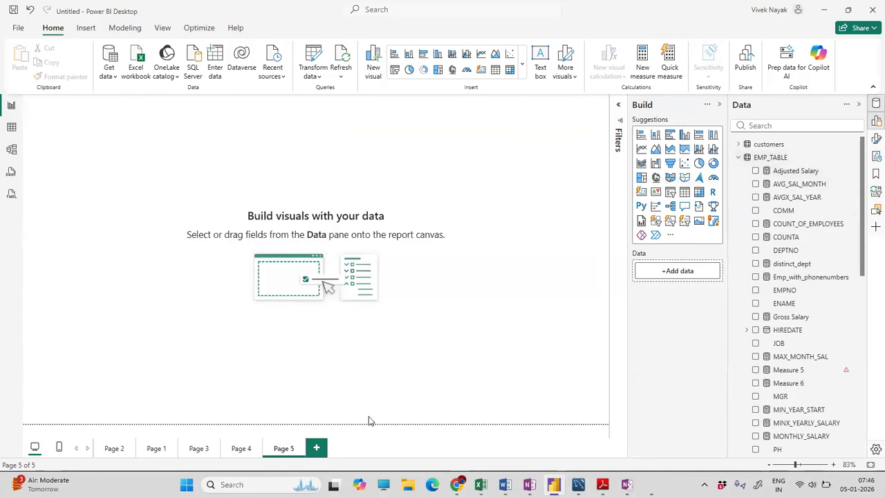
pyautogui.hotkey('ctrl', 'pageup')
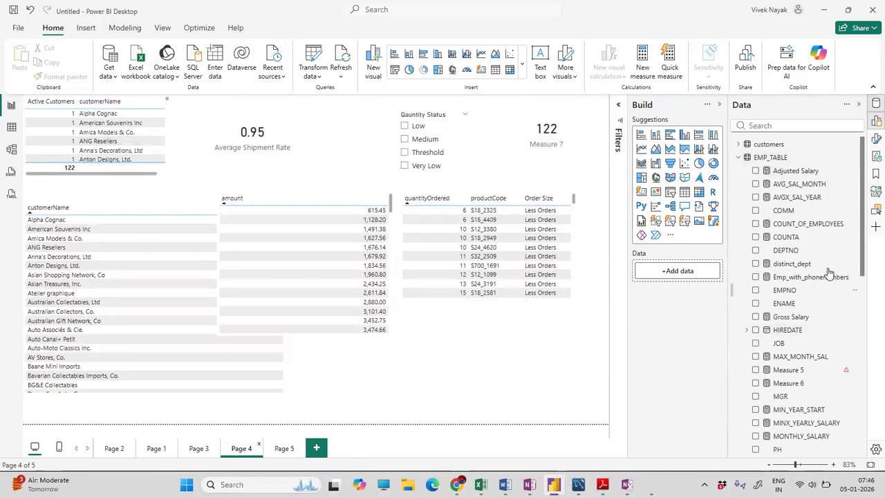
pyautogui.scroll(-8, 820, 249)
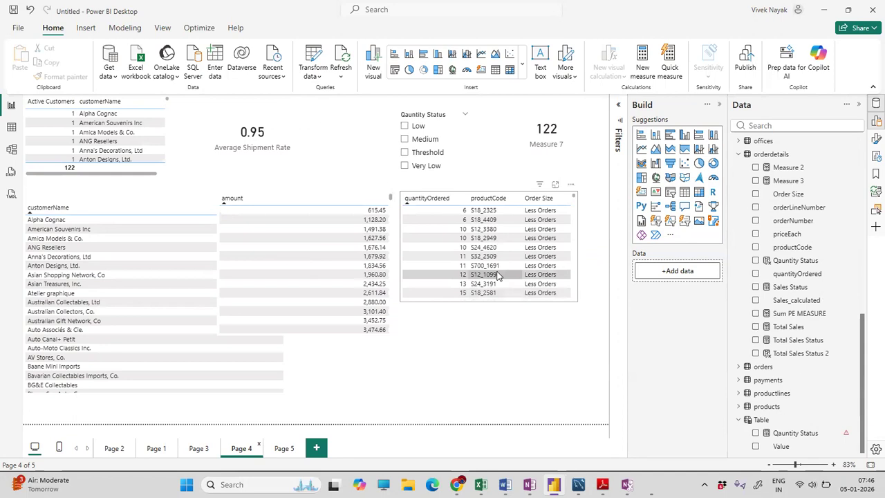
pyautogui.scroll(-5, 497, 275)
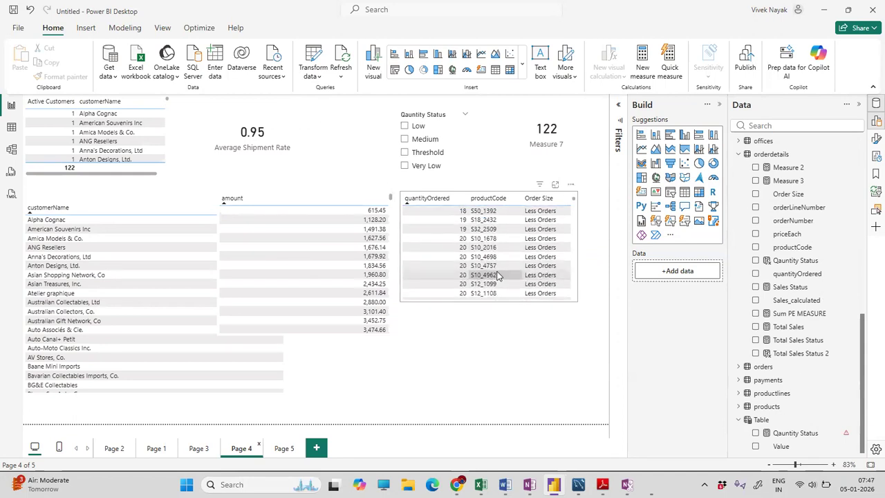
pyautogui.click(283, 447)
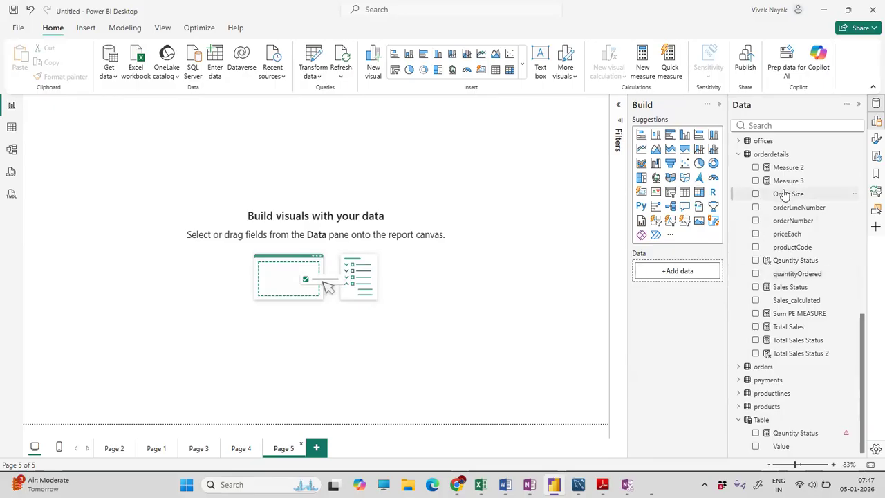
# - Collapse the orderdetails fields and leave the EMP_TABLE fields expanded
pyautogui.click(737, 154)
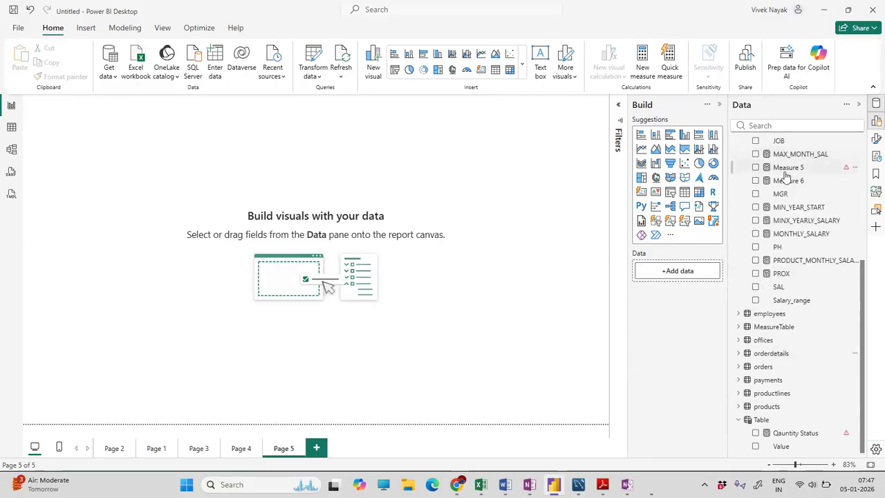
pyautogui.scroll(5, 738, 159)
pyautogui.click(738, 158)
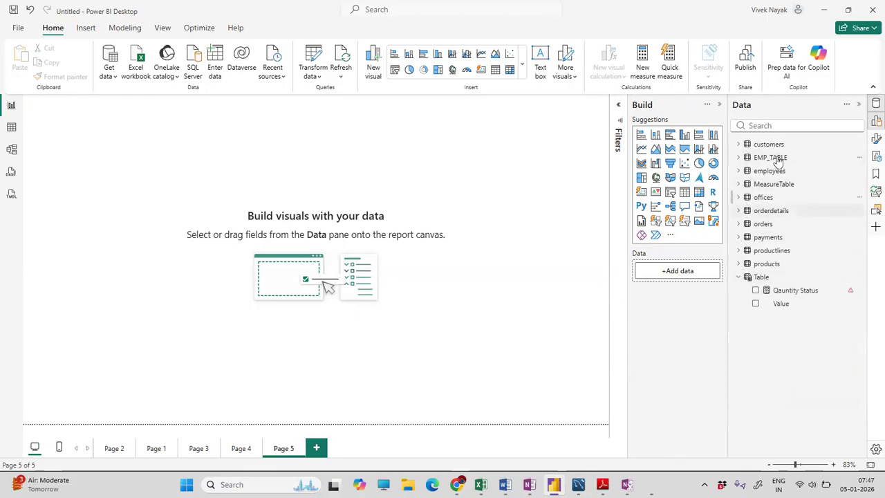
pyautogui.click(738, 157)
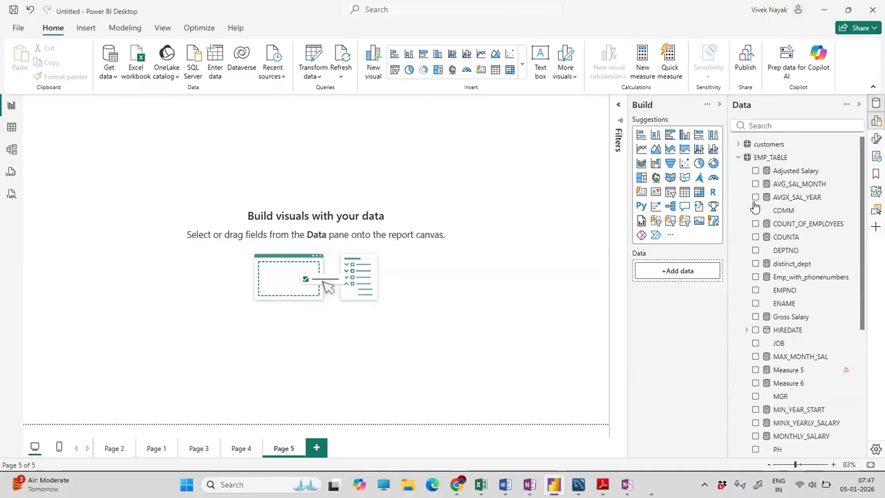
# - Insert a table visual on Page 5 with DEPTNO and SAL from EMP_TABLE, trying JOB and removing it again
pyautogui.click(684, 193)
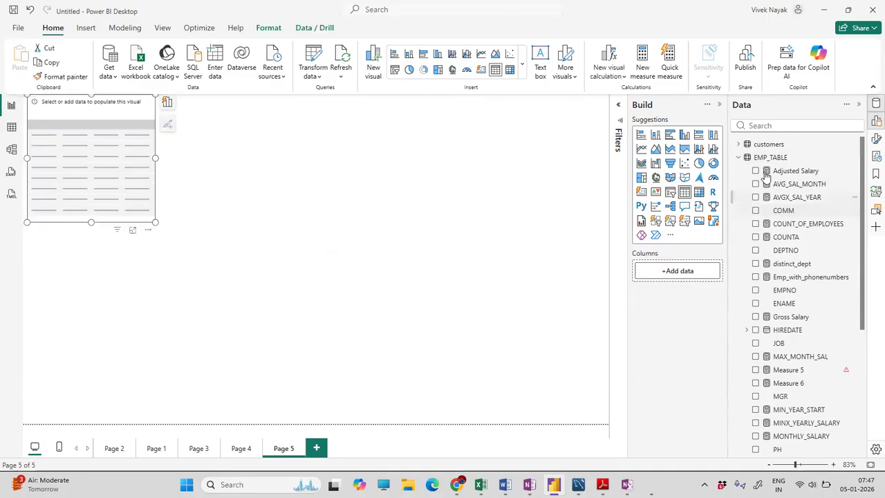
pyautogui.click(756, 249)
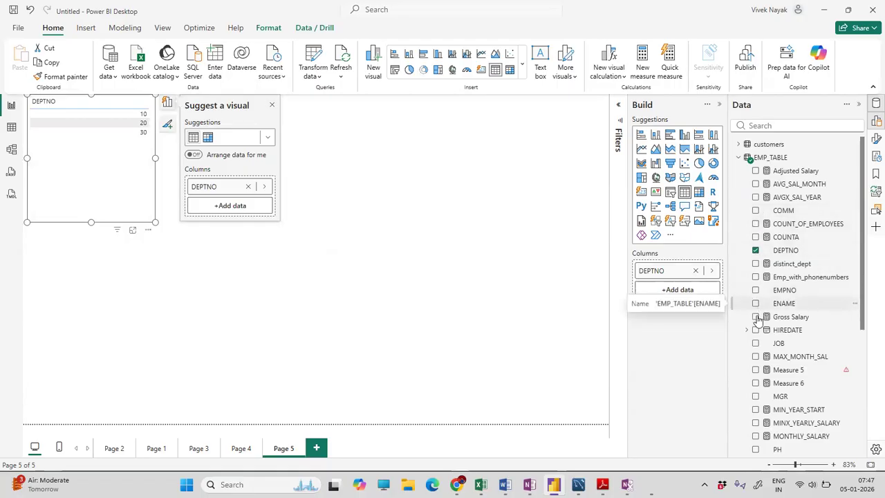
pyautogui.click(756, 344)
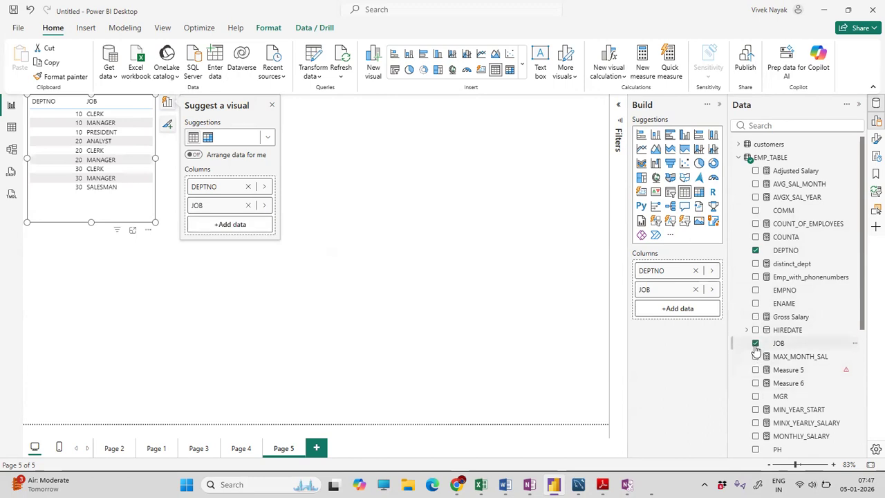
pyautogui.click(756, 345)
pyautogui.scroll(-1, 756, 348)
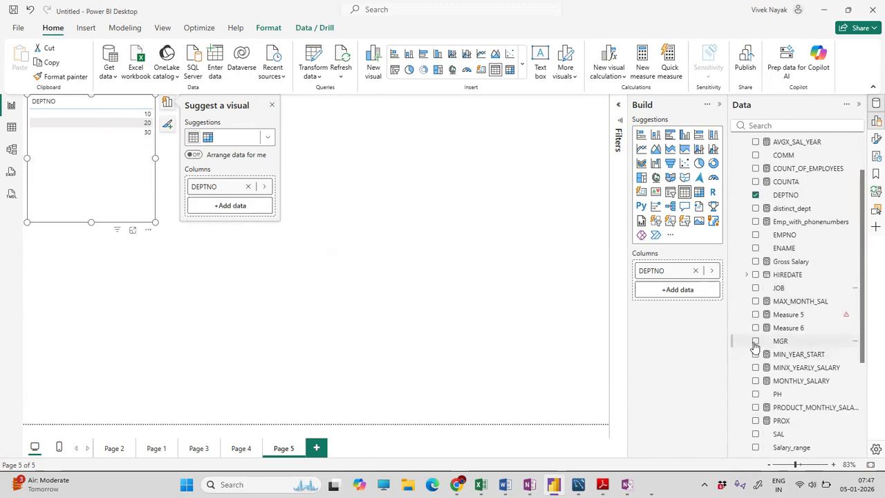
pyautogui.scroll(-2, 757, 339)
pyautogui.click(756, 323)
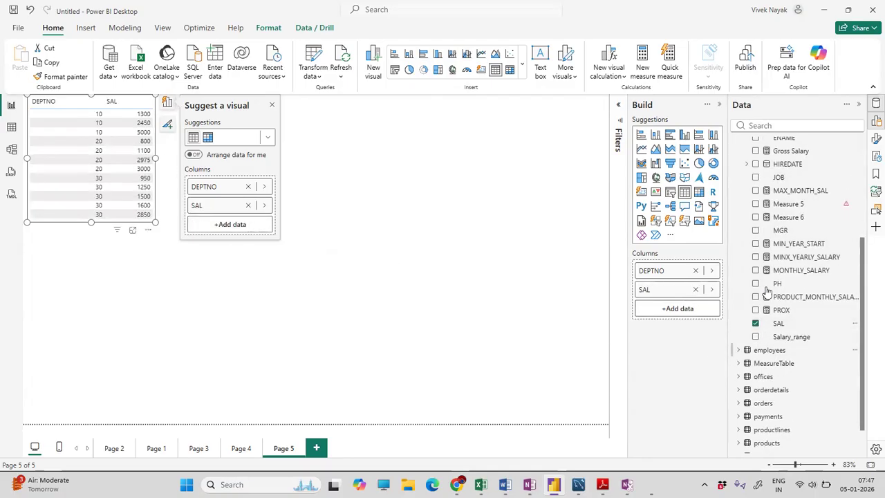
# - Look through the measures and columns of EMP_TABLE, and deselect the table visual
pyautogui.scroll(1, 759, 233)
pyautogui.scroll(2, 759, 233)
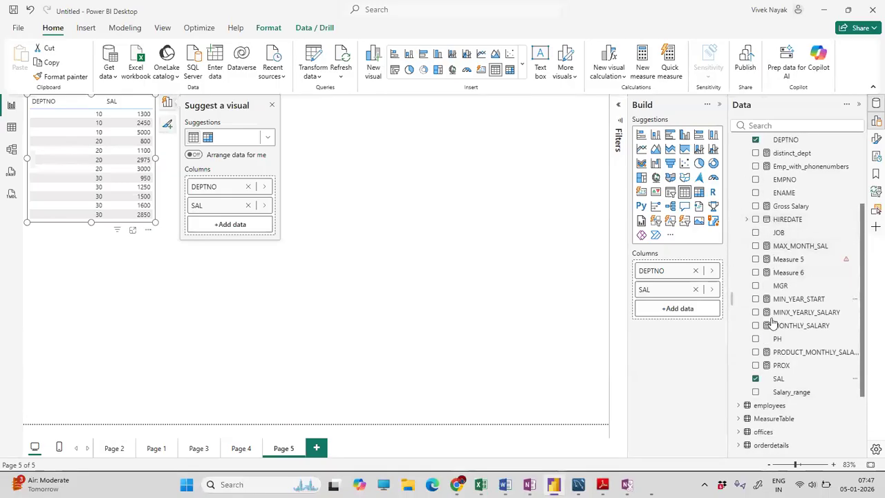
pyautogui.scroll(4, 778, 314)
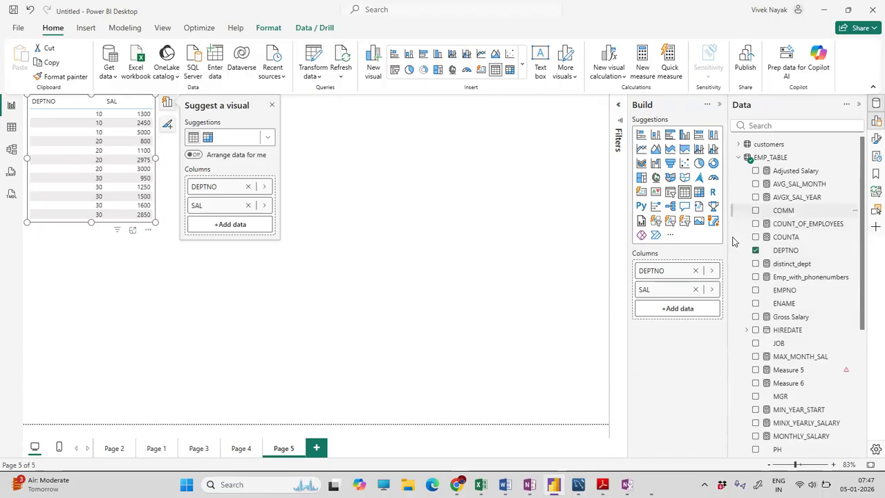
pyautogui.click(159, 160)
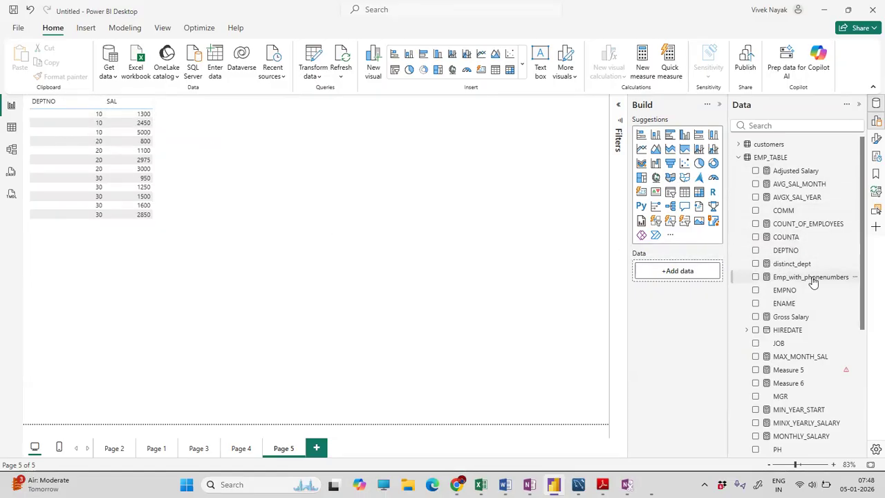
pyautogui.scroll(-2, 795, 238)
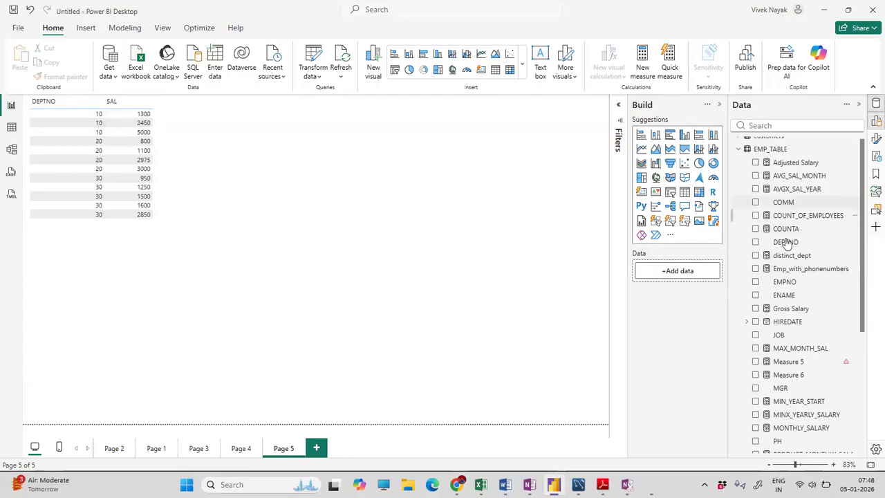
pyautogui.scroll(-3, 802, 387)
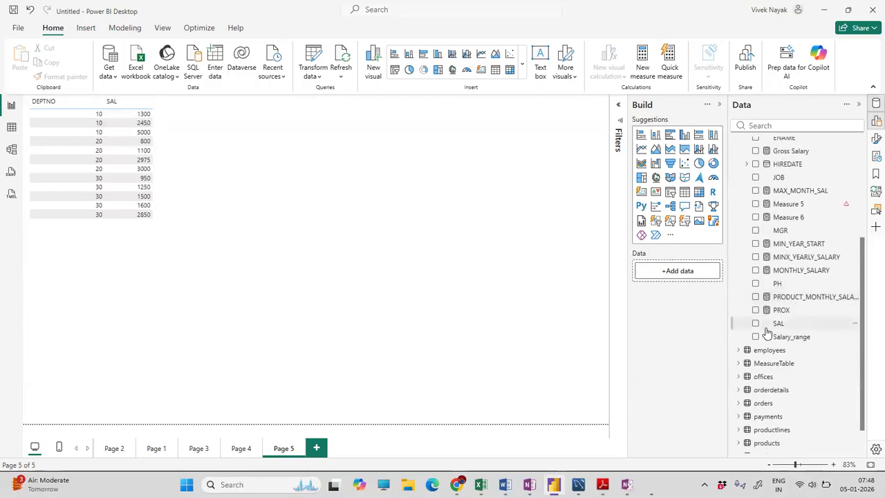
pyautogui.scroll(3, 794, 331)
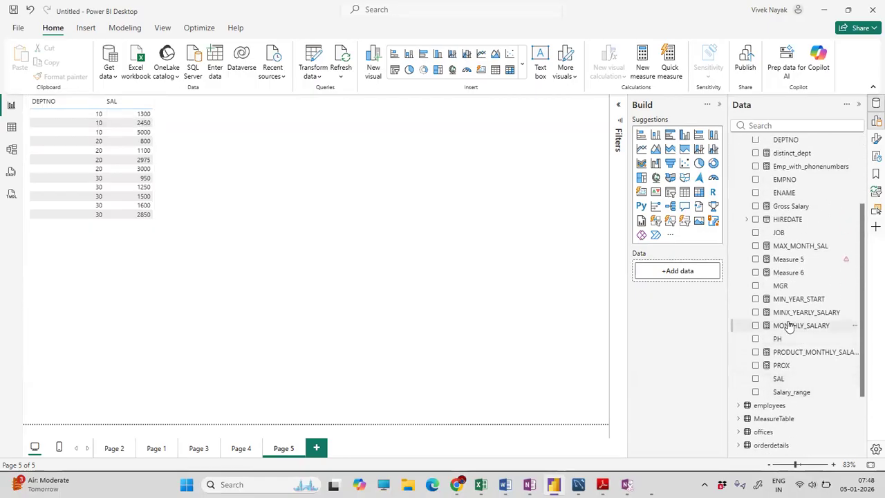
pyautogui.scroll(2, 791, 315)
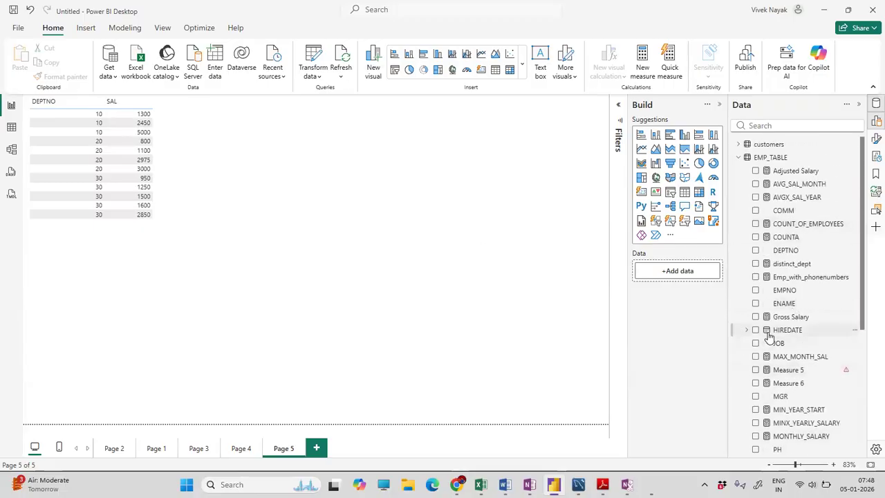
# - Sort the new table by SAL, and change the sorting to DEPTNO in ascending order
pyautogui.click(111, 102)
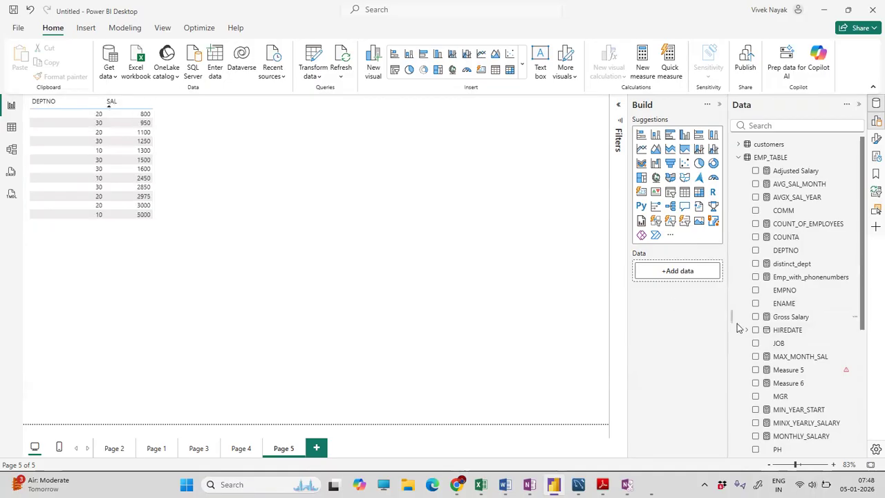
pyautogui.click(85, 103)
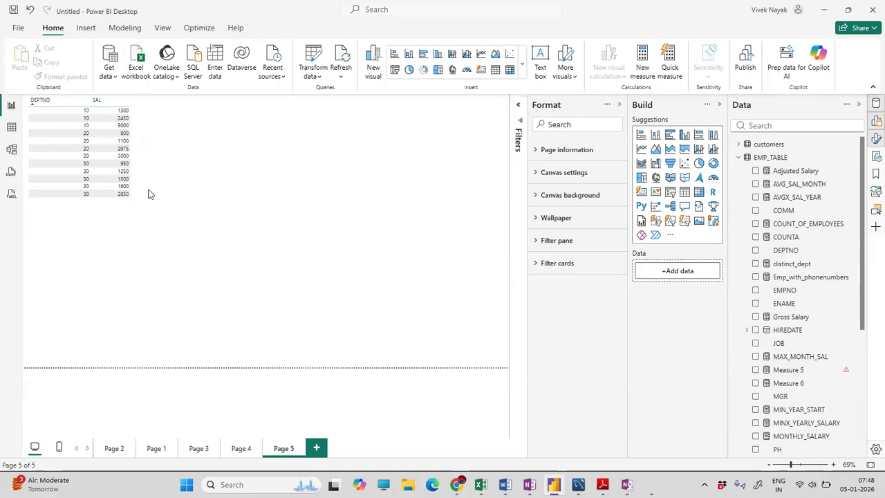
pyautogui.click(86, 103)
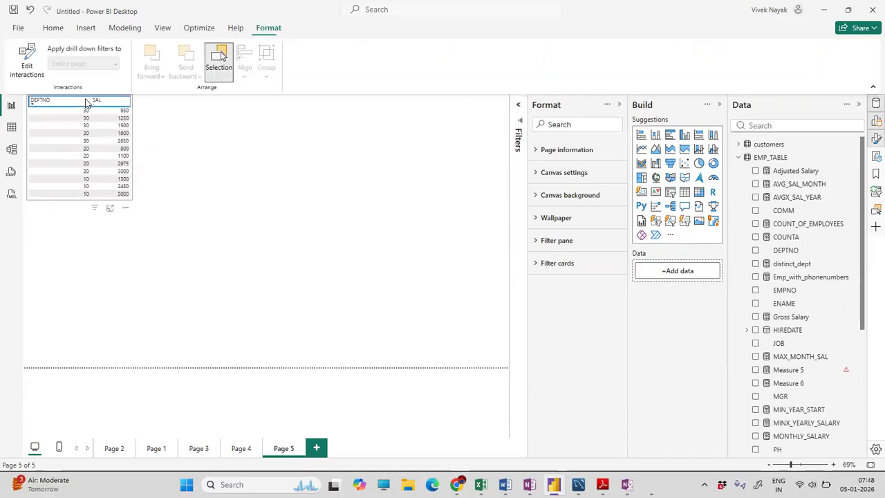
pyautogui.click(117, 239)
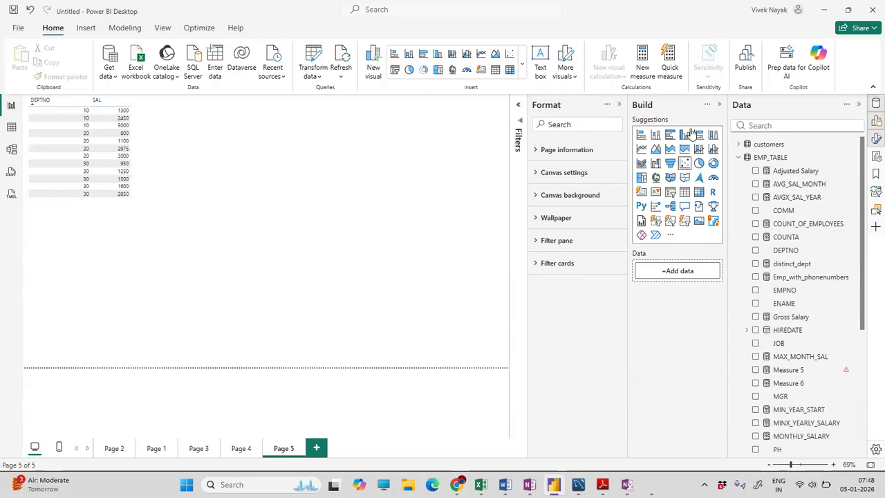
pyautogui.click(619, 105)
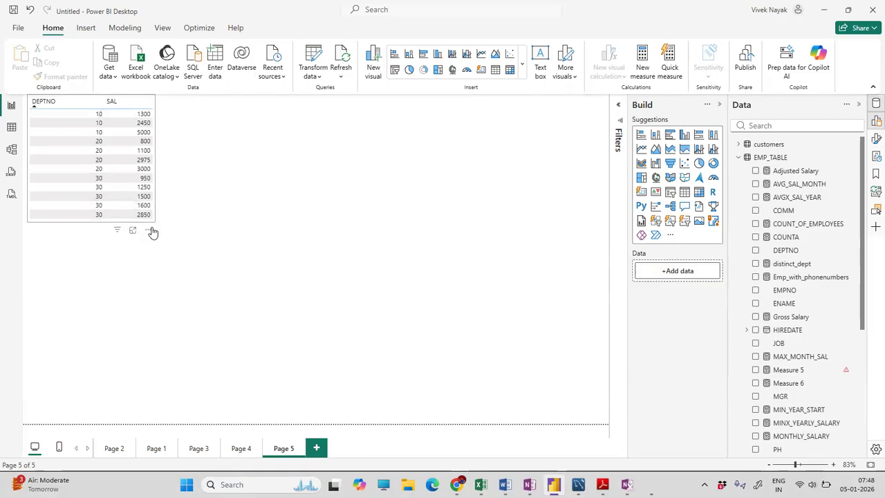
# - Change the SAL column's summarization to Sum in the DEPTNO and SAL table
pyautogui.click(148, 231)
pyautogui.click(64, 222)
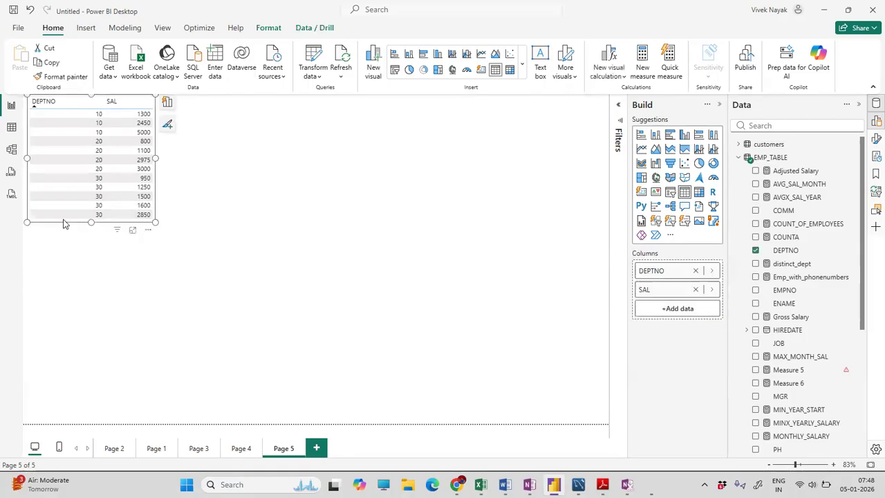
pyautogui.click(712, 289)
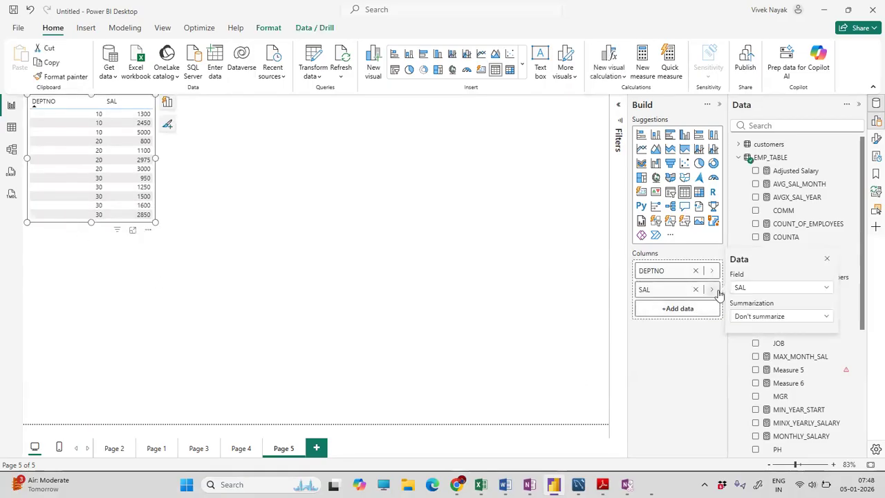
pyautogui.click(758, 316)
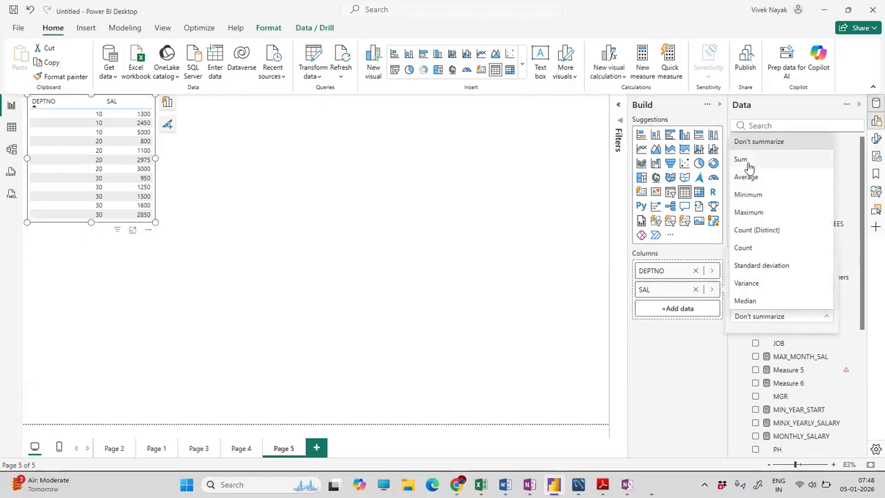
pyautogui.click(758, 162)
# - Move the salary table to the middle of the page, widen it and shorten it to fit its rows
pyautogui.click(185, 220)
pyautogui.moveTo(88, 188); pyautogui.dragTo(299, 335)
pyautogui.moveTo(386, 330); pyautogui.dragTo(518, 329)
pyautogui.moveTo(394, 394); pyautogui.dragTo(395, 330)
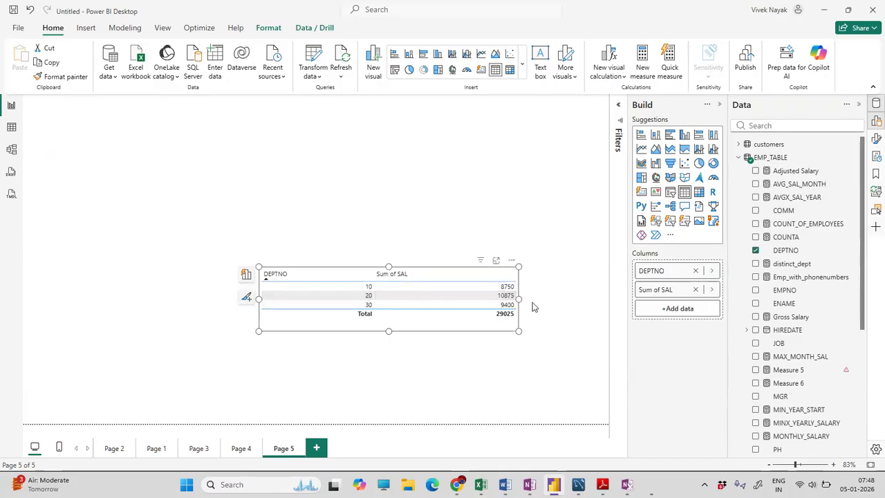
pyautogui.moveTo(520, 299)
pyautogui.mouseDown()
pyautogui.moveTo(500, 304)
pyautogui.moveTo(530, 299)
pyautogui.mouseUp()
pyautogui.click(439, 179)
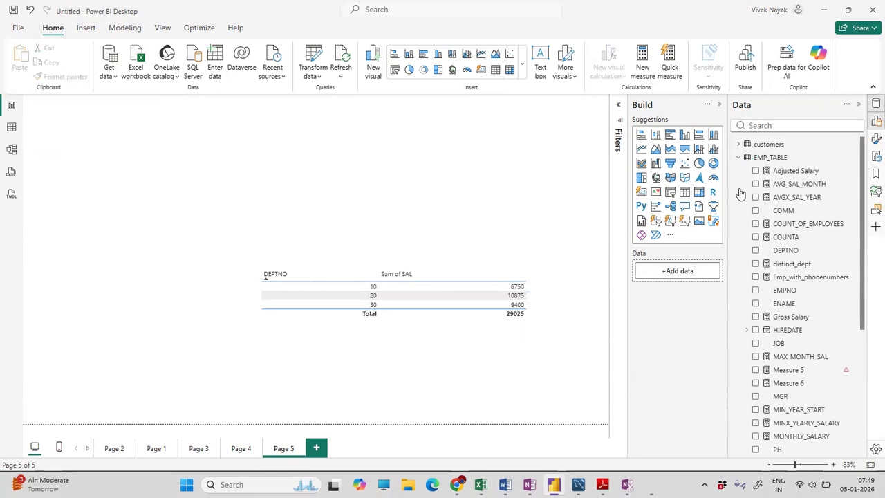
# - Add a slicer to Page 5 using DEPTNO from EMP_TABLE
pyautogui.click(669, 193)
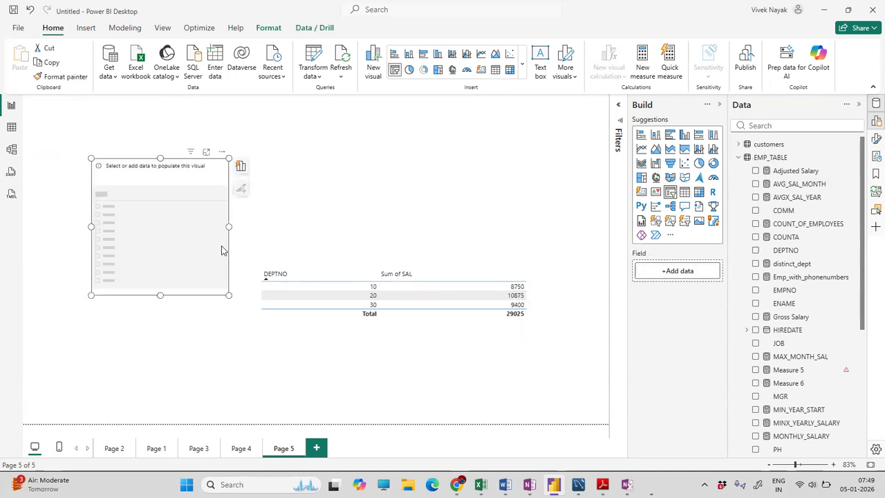
pyautogui.click(756, 251)
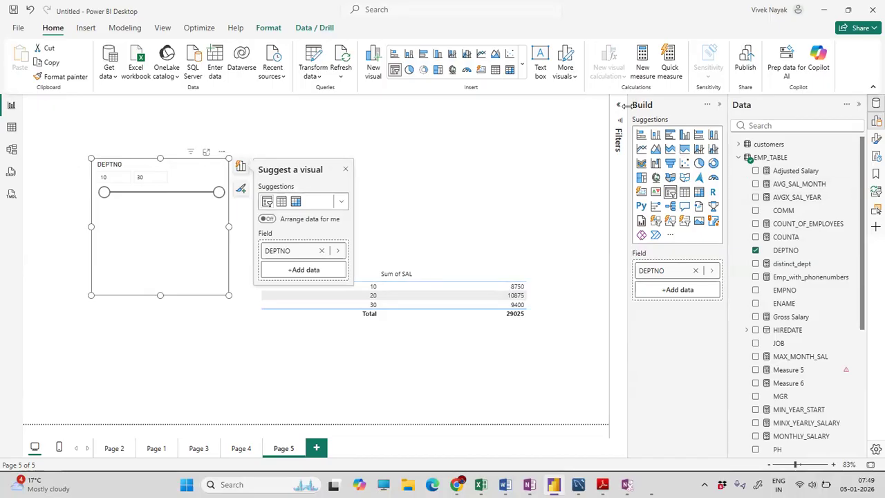
pyautogui.click(188, 289)
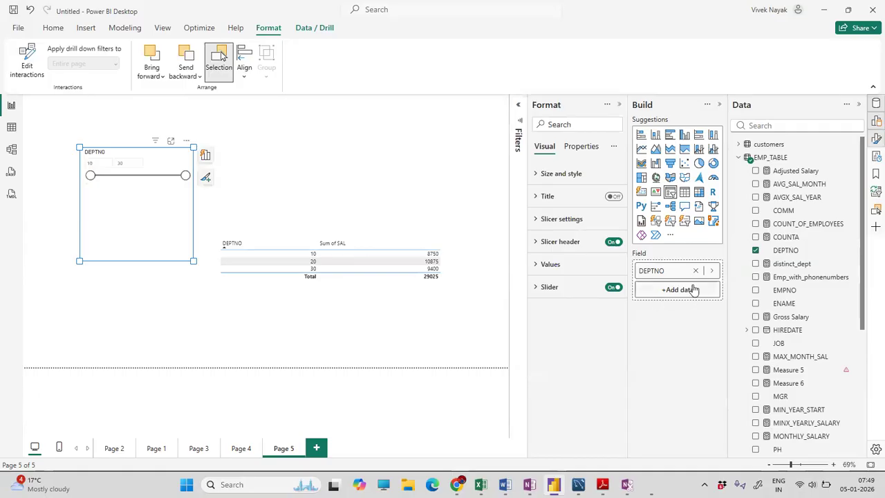
# - Set the DEPTNO slicer's style to Dropdown after trying Tile
pyautogui.click(536, 220)
pyautogui.click(579, 278)
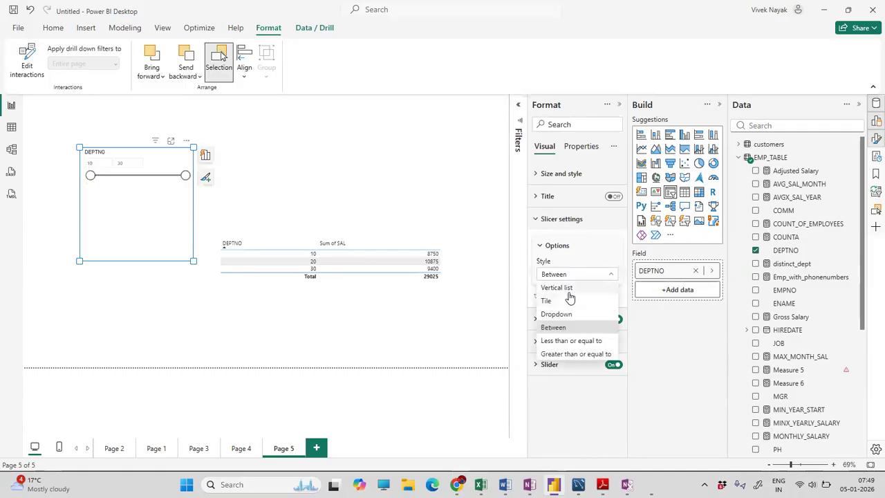
pyautogui.click(564, 301)
pyautogui.click(575, 274)
pyautogui.click(565, 316)
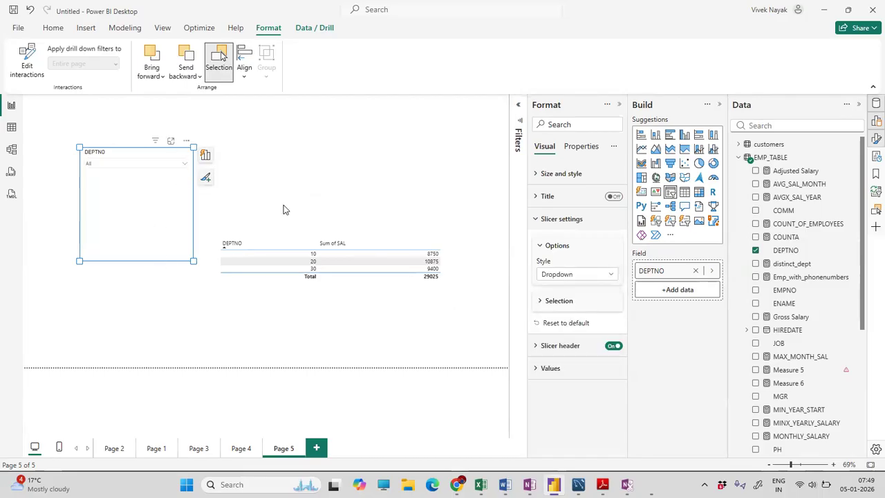
# - Shrink the DEPTNO slicer and place it just above the table, and select department 10 in it
pyautogui.click(163, 208)
pyautogui.moveTo(147, 260); pyautogui.dragTo(341, 219)
pyautogui.click(387, 220)
pyautogui.click(293, 230)
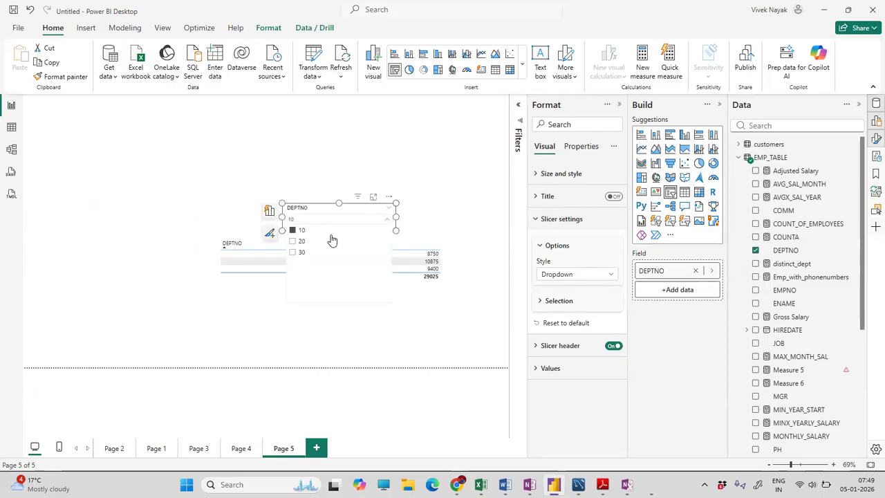
pyautogui.click(394, 329)
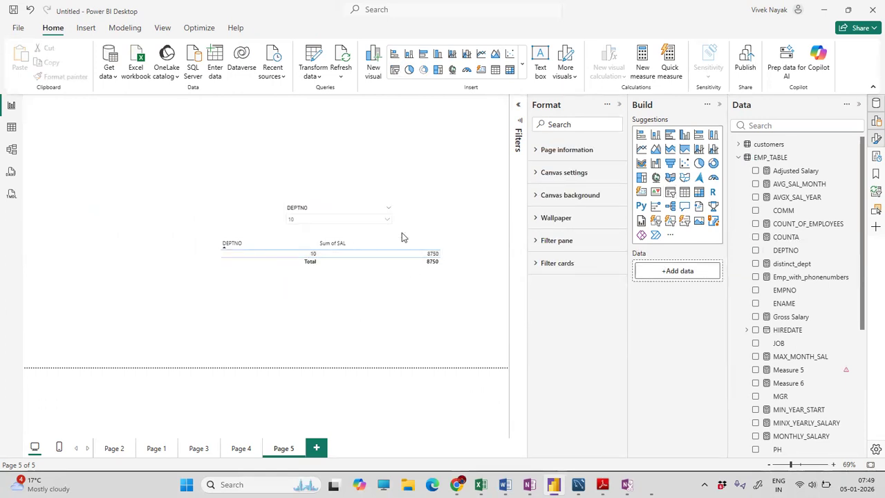
# - Filter the salary table to department 20 with the DEPTNO slicer
pyautogui.click(347, 221)
pyautogui.click(302, 241)
pyautogui.click(363, 305)
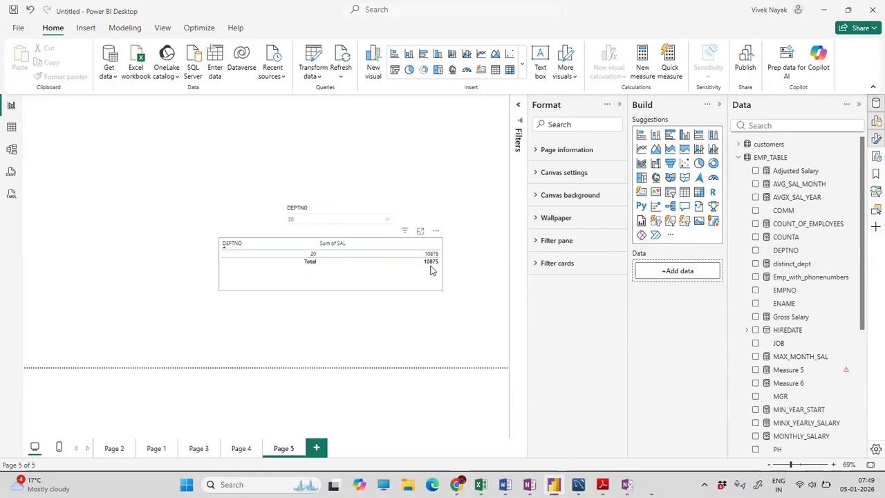
# - Filter the salary table to department 30, and clear the DEPTNO slicer's selection
pyautogui.click(302, 225)
pyautogui.click(296, 253)
pyautogui.click(318, 307)
pyautogui.click(334, 283)
pyautogui.click(403, 339)
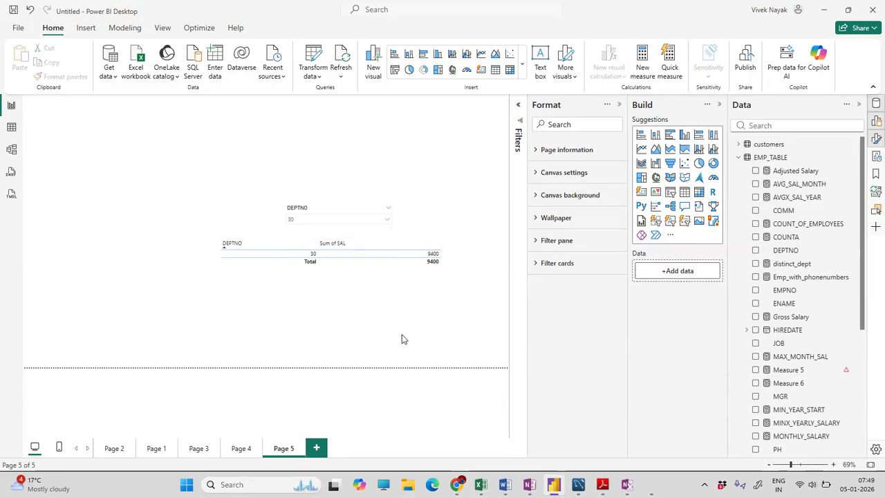
pyautogui.click(386, 209)
pyautogui.click(396, 327)
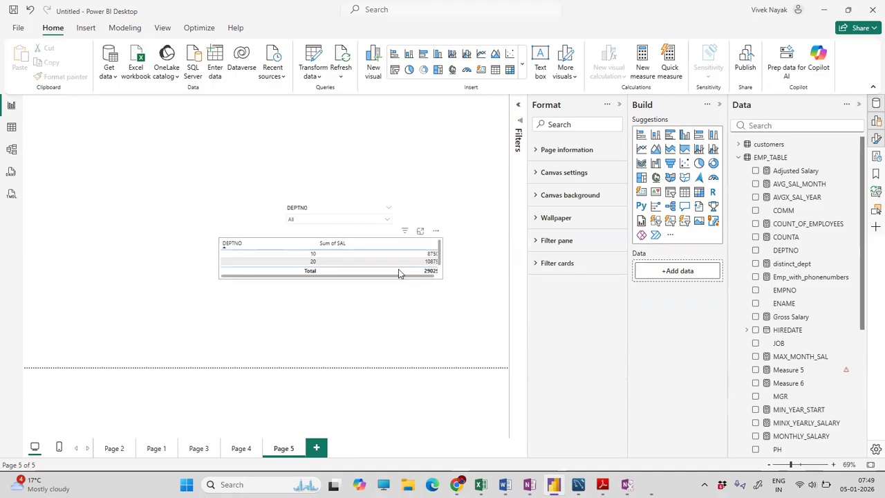
# - Resize the salary table so that all department rows and the total fit without scrolling
pyautogui.click(443, 282)
pyautogui.moveTo(440, 276); pyautogui.dragTo(460, 313)
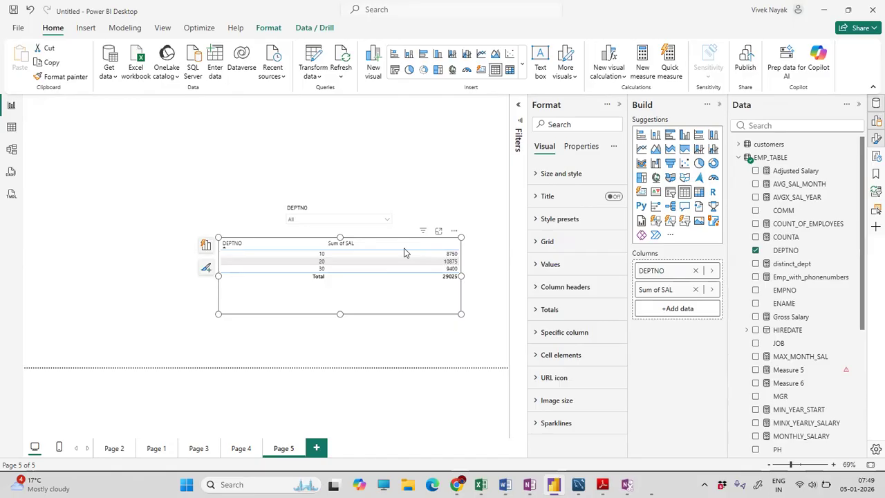
pyautogui.click(455, 230)
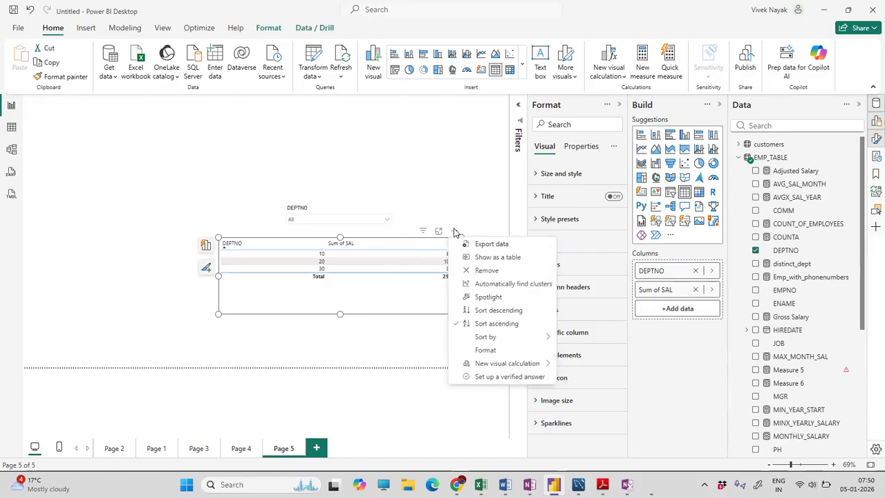
pyautogui.click(407, 187)
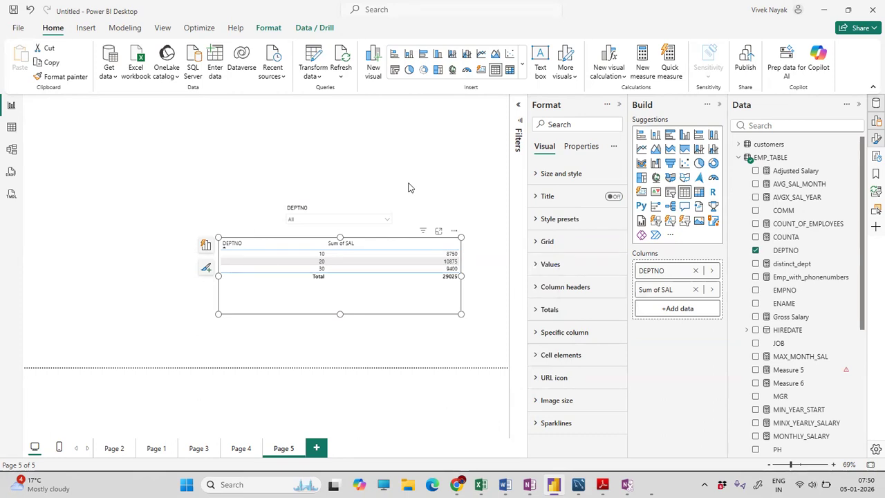
pyautogui.moveTo(340, 316); pyautogui.dragTo(347, 296)
pyautogui.moveTo(462, 262); pyautogui.dragTo(473, 265)
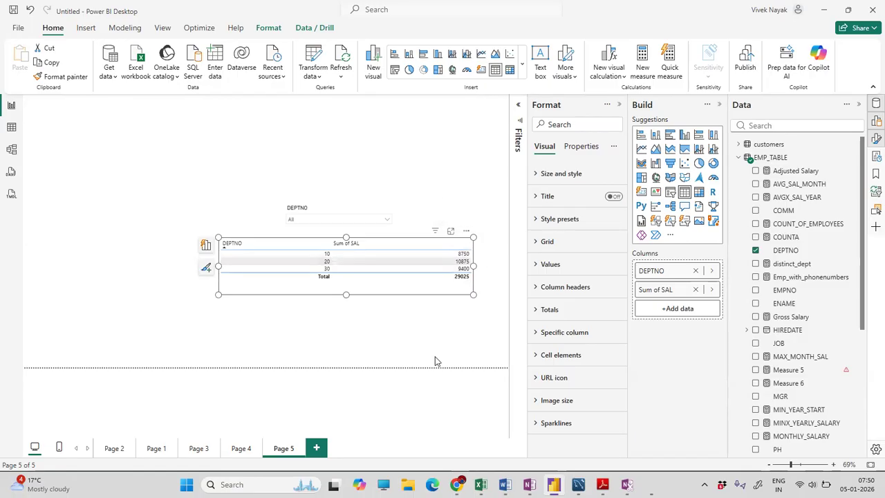
# - Switch to the Word notes and review the function overview with the IF and SWITCH examples, glancing at the OneNote sketches
pyautogui.moveTo(505, 483)
pyautogui.click(566, 442)
pyautogui.scroll(5, 398, 322)
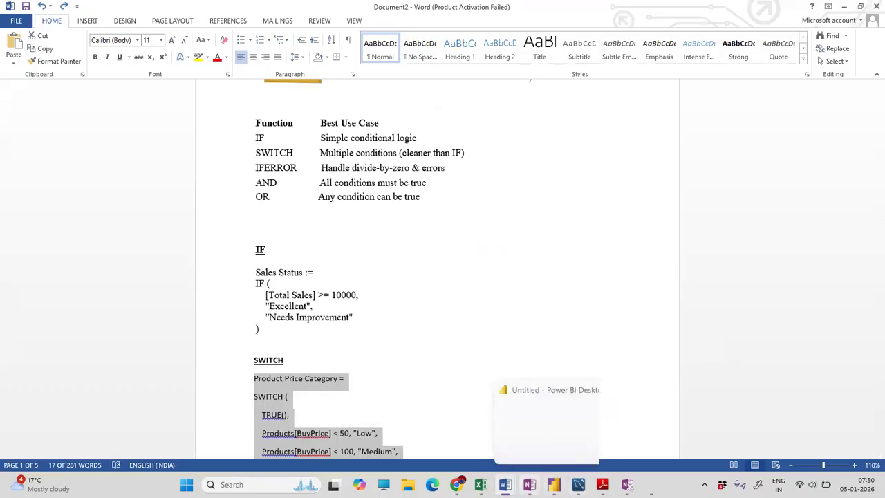
pyautogui.click(529, 484)
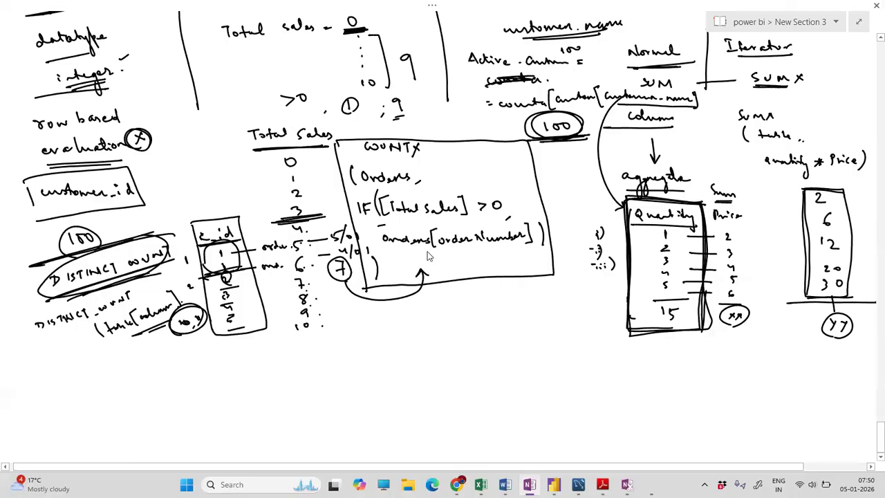
pyautogui.click(812, 4)
pyautogui.click(844, 7)
pyautogui.click(385, 352)
pyautogui.scroll(-3, 385, 352)
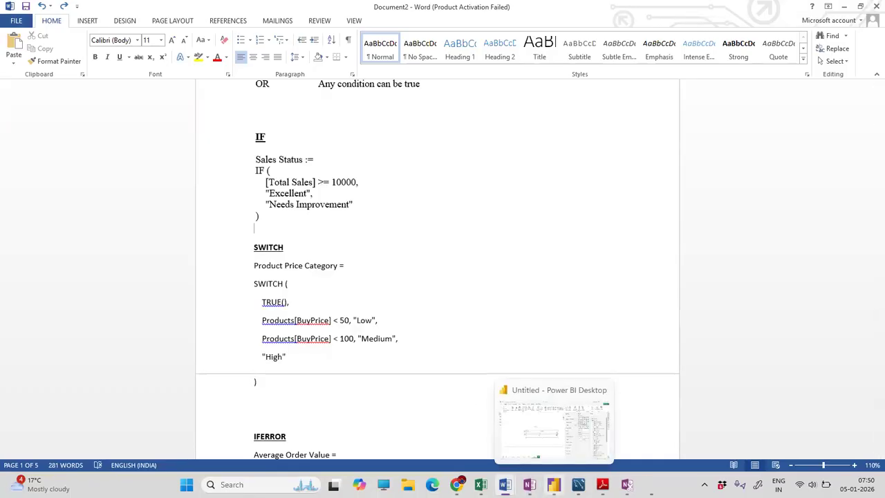
# - Switch back to Power BI, look over the visuals on Page 4, and collapse the EMP_TABLE fields
pyautogui.click(554, 483)
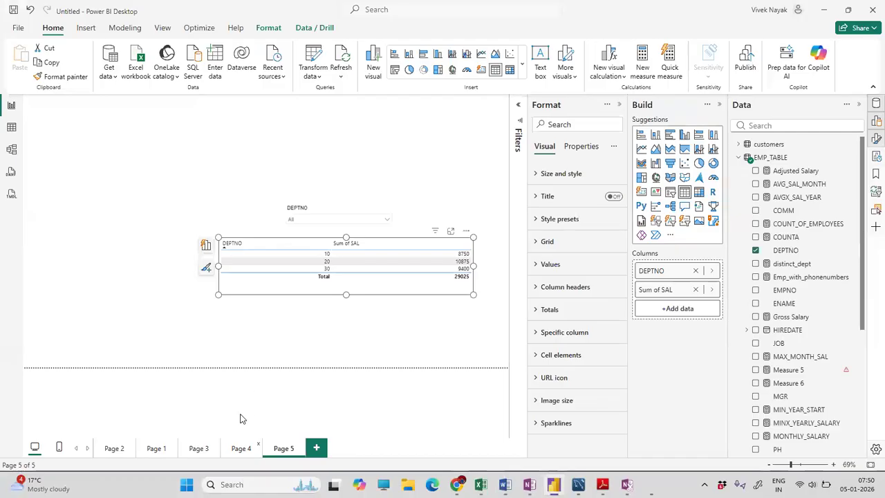
pyautogui.click(240, 448)
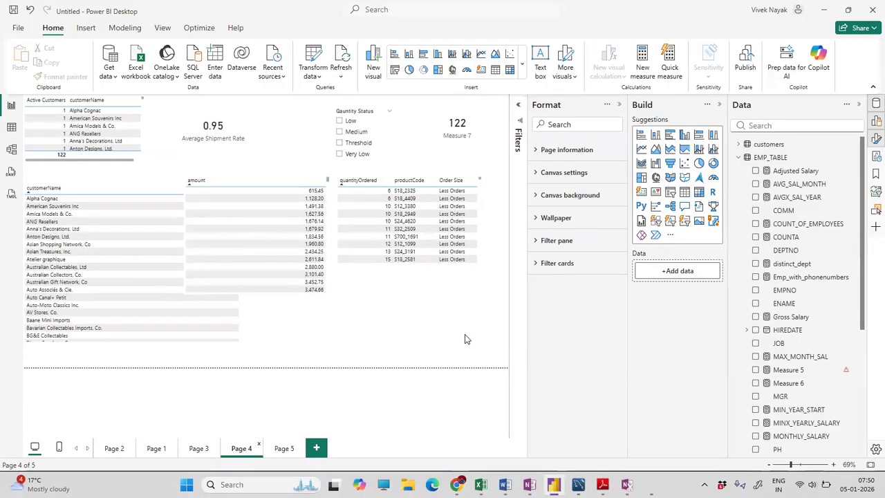
pyautogui.click(738, 158)
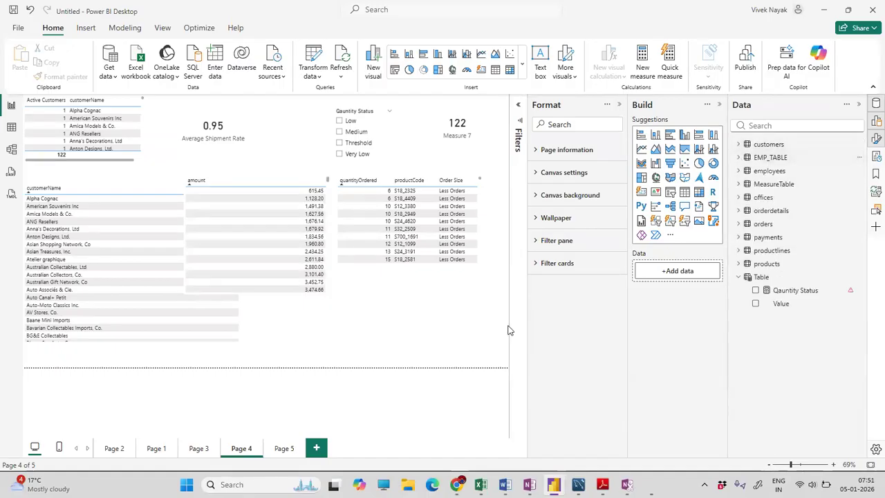
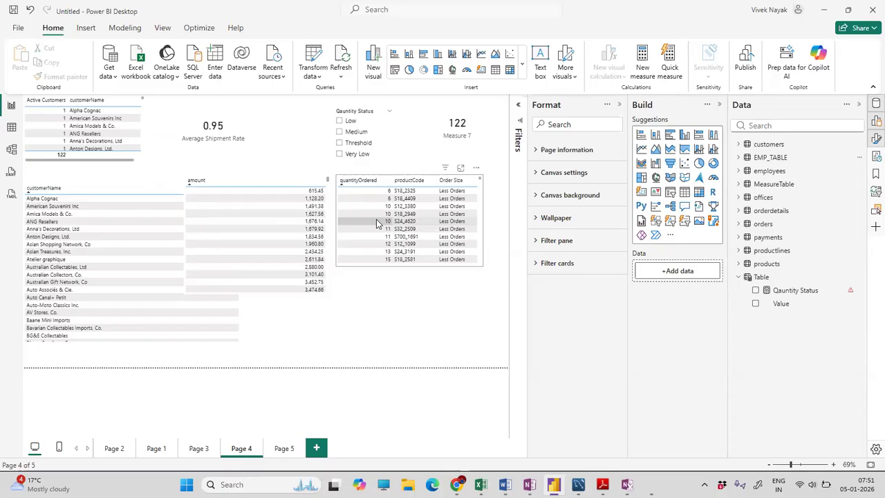
pyautogui.scroll(-4, 376, 219)
pyautogui.scroll(4, 376, 219)
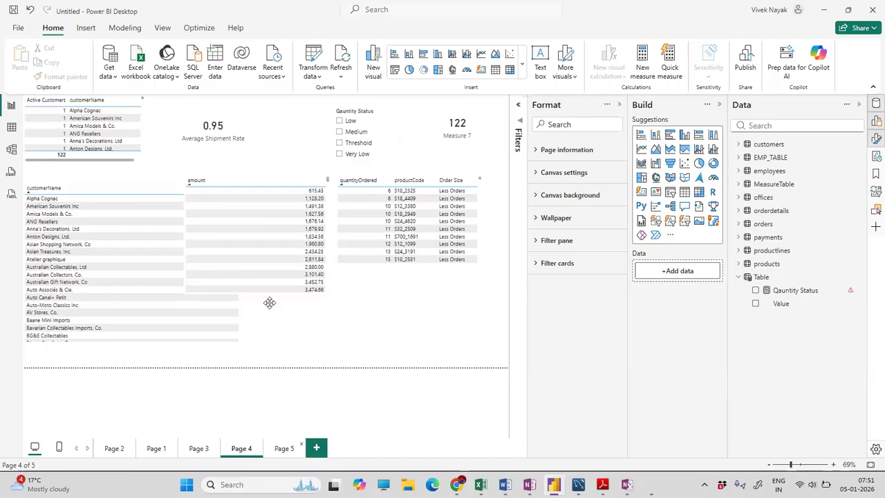
# - Remove the DEPTNO and Sum of SAL table from Page 5
pyautogui.hotkey('ctrl', 'pagedown')
pyautogui.click(466, 236)
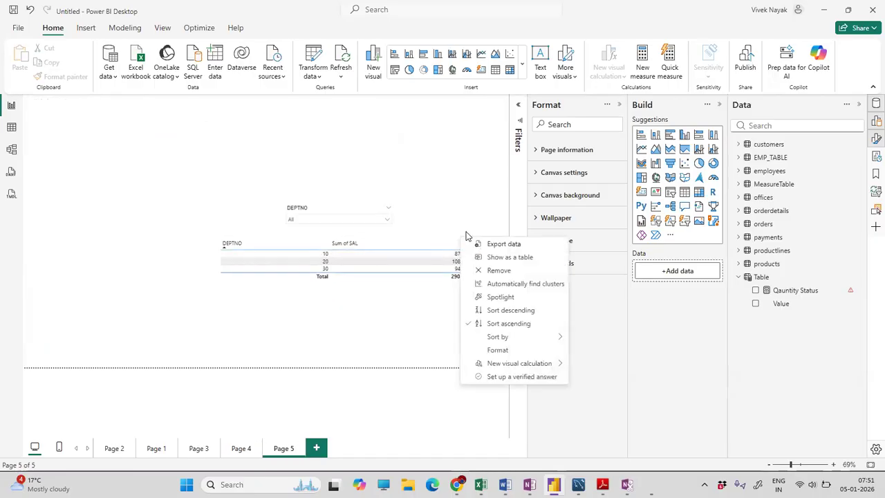
pyautogui.click(496, 270)
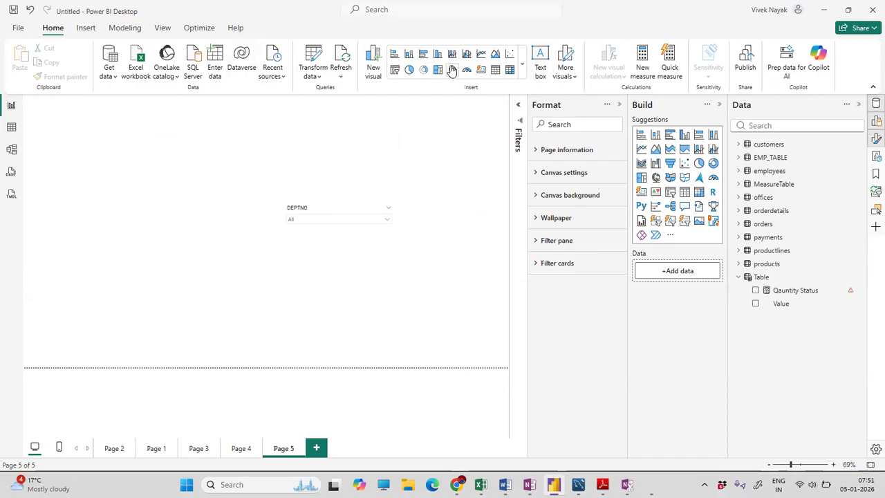
# - Insert a rectangle shape on Page 5 and fit it as a narrow full-height strip along the page's left edge
pyautogui.click(90, 30)
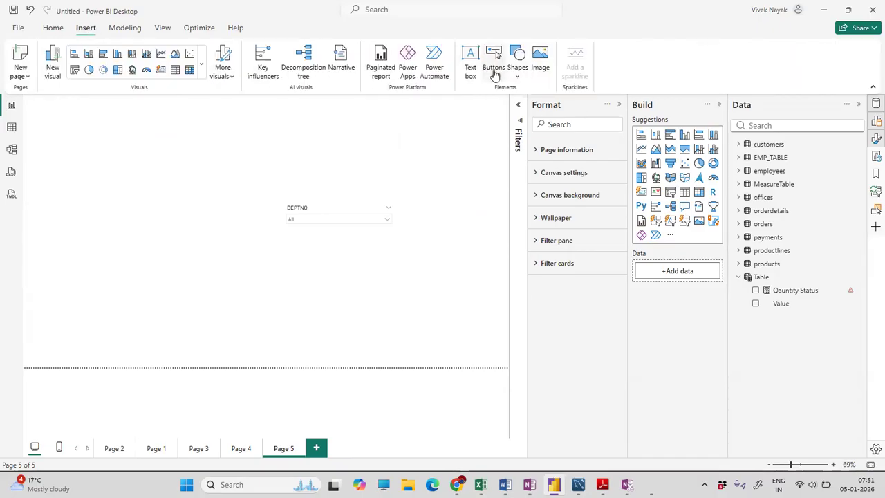
pyautogui.click(518, 70)
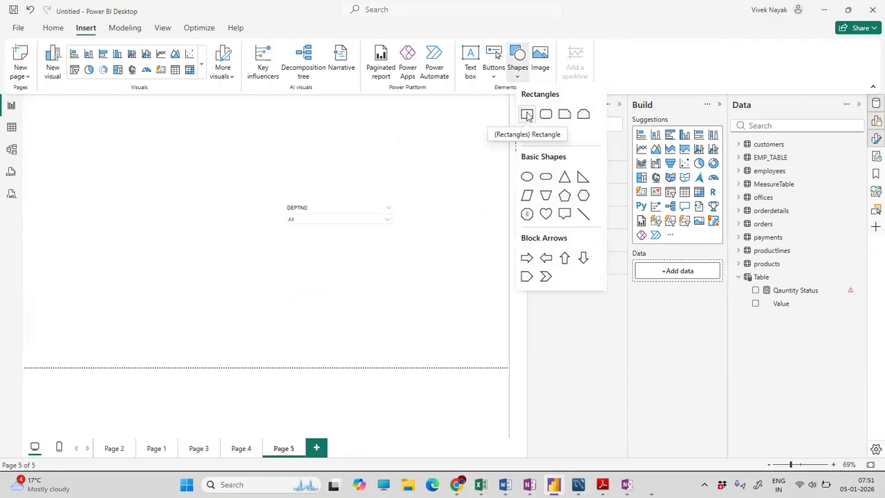
pyautogui.click(527, 114)
pyautogui.moveTo(193, 259); pyautogui.dragTo(221, 233)
pyautogui.moveTo(152, 172); pyautogui.dragTo(70, 129)
pyautogui.moveTo(161, 178); pyautogui.dragTo(99, 384)
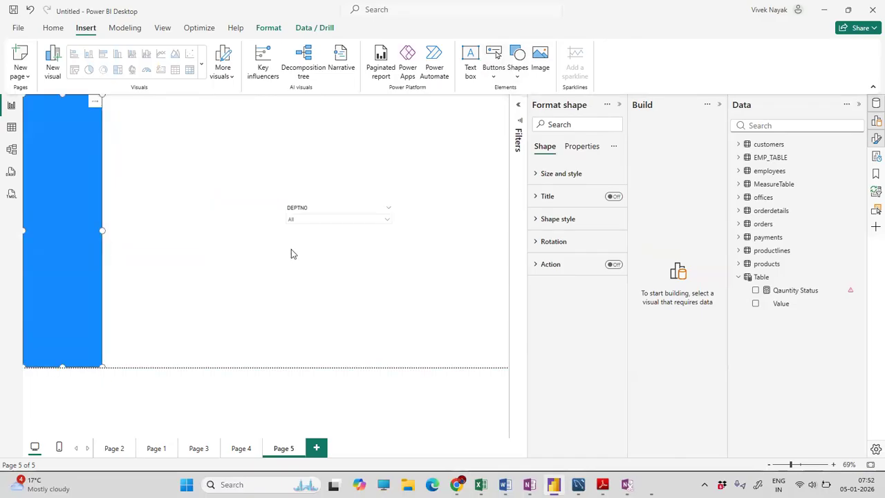
# - Remove the DEPTNO slicer from Page 5
pyautogui.click(291, 248)
pyautogui.click(388, 197)
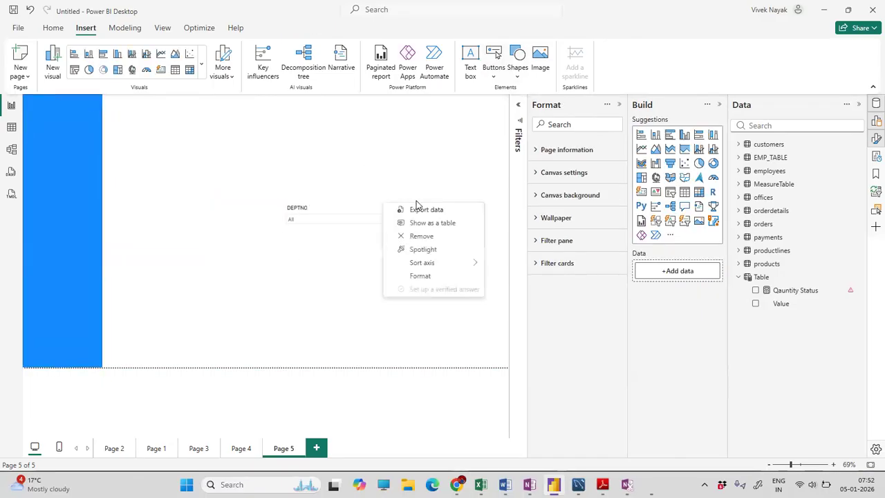
pyautogui.click(414, 236)
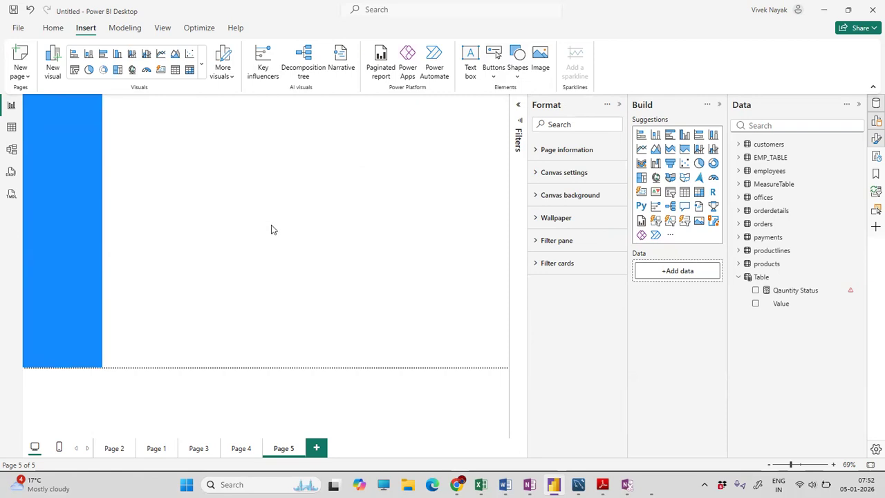
# - Look through the fields of the orders, payments, products, customers and offices tables
pyautogui.click(738, 276)
pyautogui.click(743, 226)
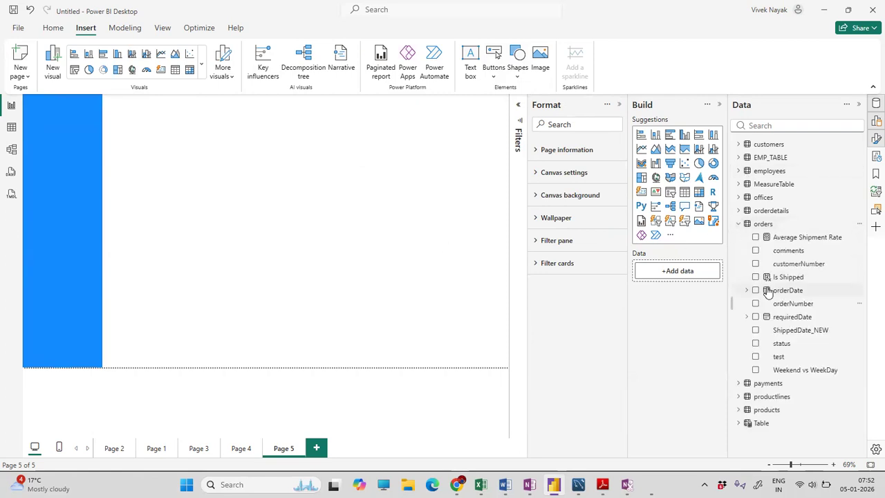
pyautogui.click(739, 224)
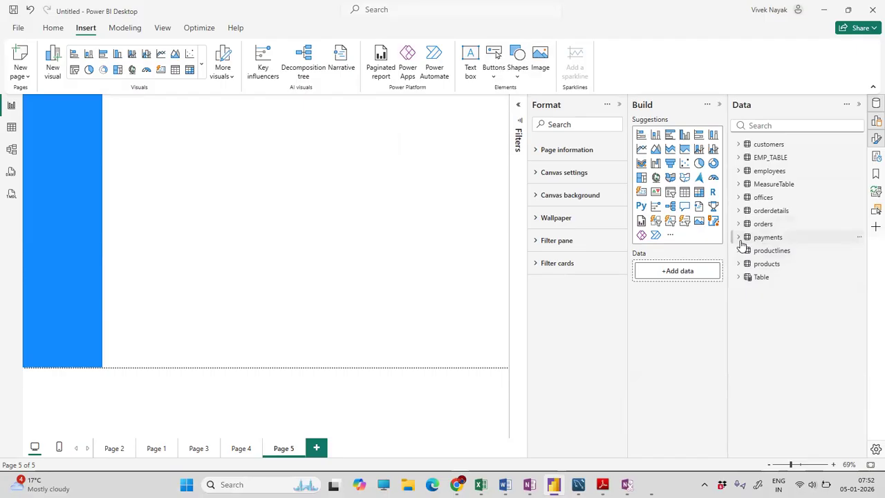
pyautogui.click(739, 238)
pyautogui.click(739, 238)
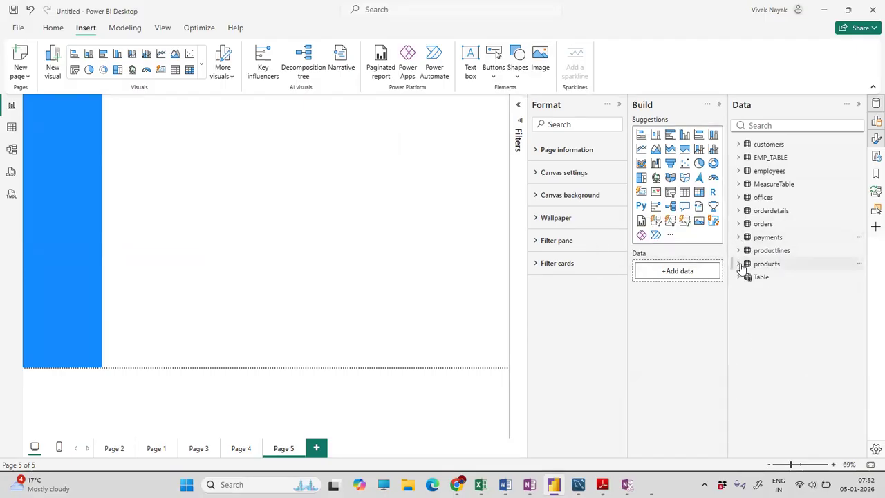
pyautogui.click(738, 263)
pyautogui.click(739, 263)
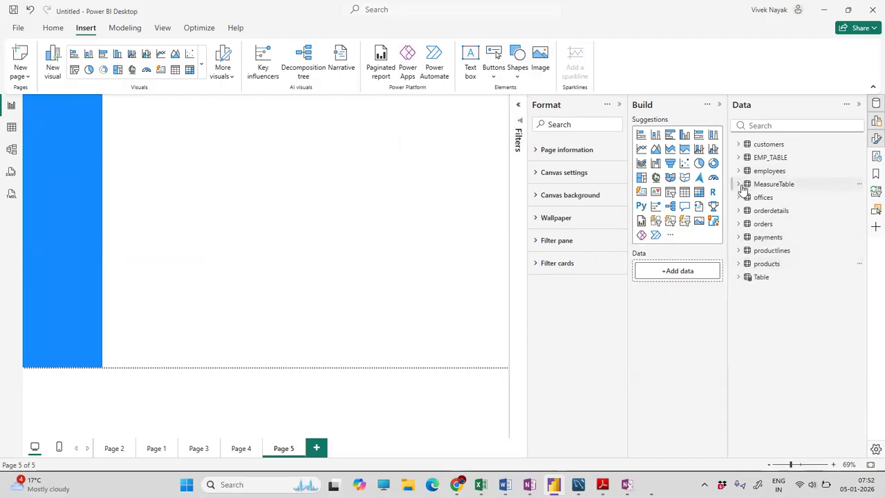
pyautogui.click(738, 144)
pyautogui.click(738, 145)
pyautogui.click(738, 197)
pyautogui.click(738, 197)
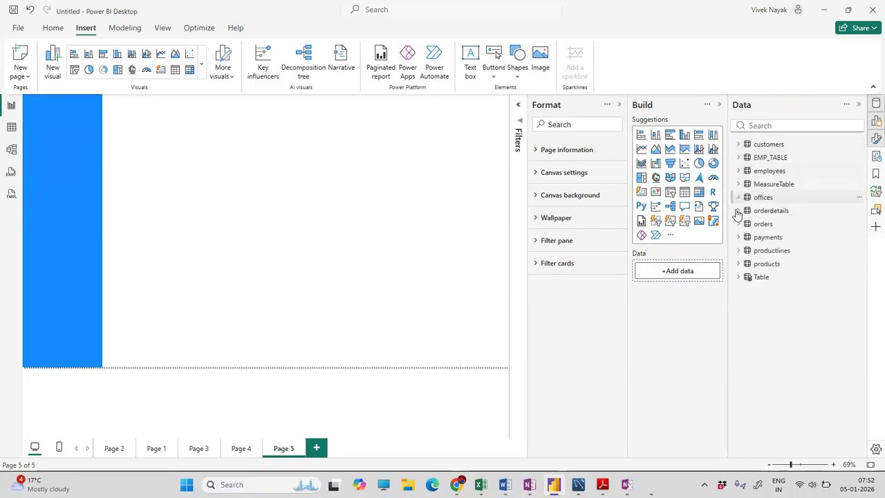
pyautogui.click(737, 224)
pyautogui.click(737, 224)
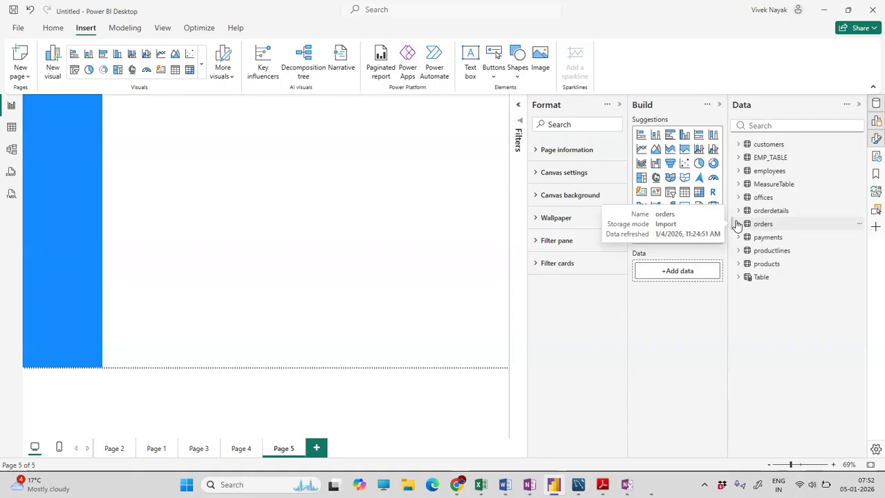
# - Expand the orderdetails fields, then insert a table visual on Page 5 and fit it at the page's upper edge, directly beside the blue strip
pyautogui.click(738, 211)
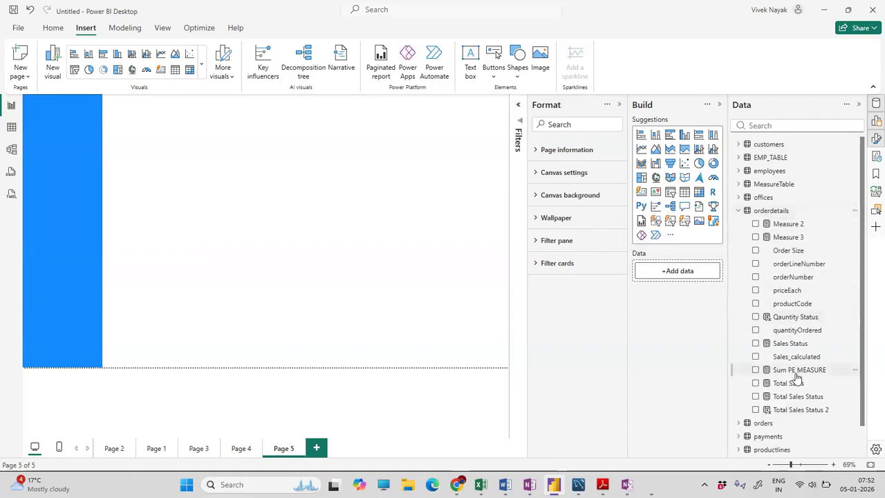
pyautogui.click(684, 191)
pyautogui.moveTo(201, 229); pyautogui.dragTo(415, 235)
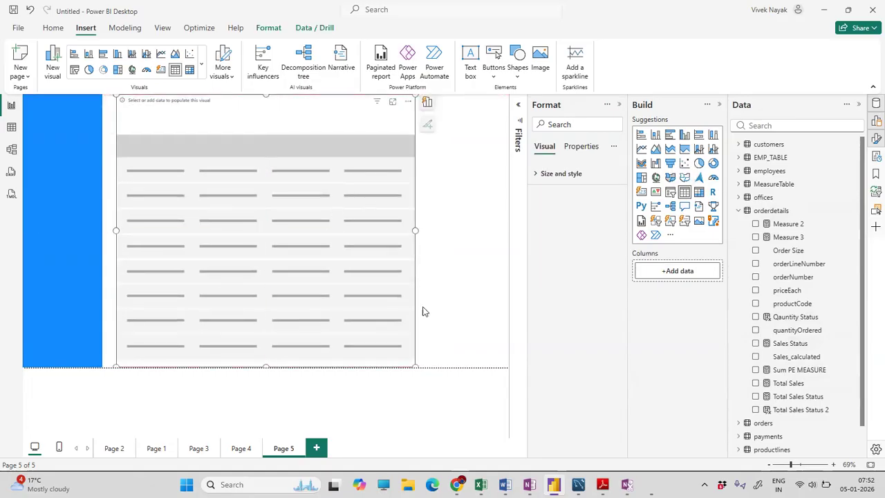
pyautogui.moveTo(414, 364); pyautogui.dragTo(287, 233)
pyautogui.moveTo(208, 97)
pyautogui.mouseDown()
pyautogui.moveTo(203, 146)
pyautogui.moveTo(197, 101)
pyautogui.mouseUp()
pyautogui.moveTo(270, 233); pyautogui.dragTo(333, 274)
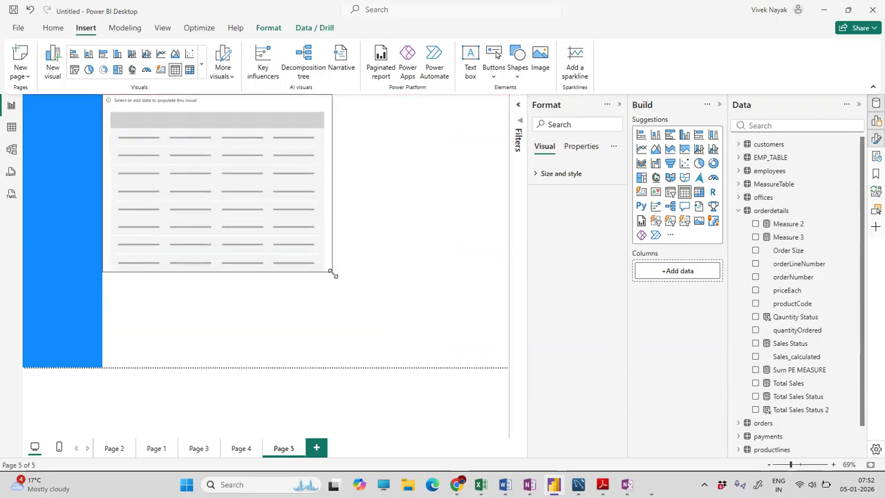
# - Add Order Size, orderLineNumber, orderNumber, priceEach, productCode, quantityOrdered, Sales_calculated and Total Sales from orderdetails as the table's columns
pyautogui.click(756, 250)
pyautogui.click(755, 263)
pyautogui.click(755, 277)
pyautogui.click(755, 289)
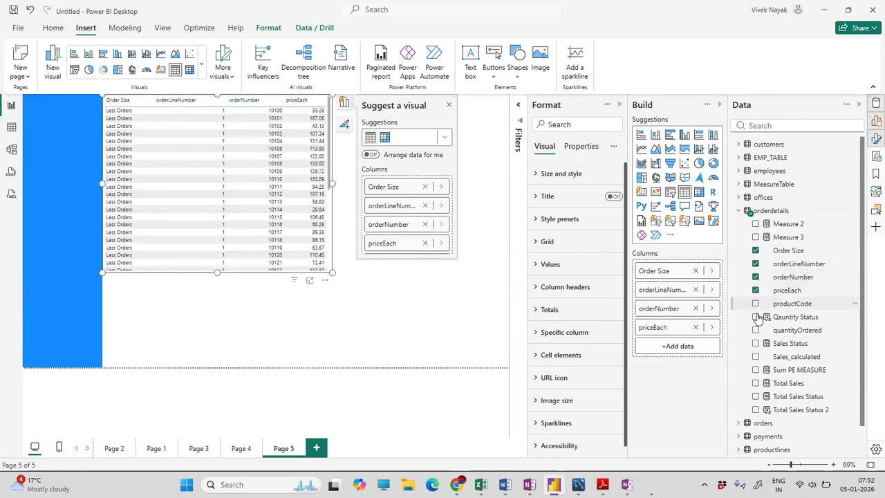
pyautogui.click(755, 303)
pyautogui.click(755, 330)
pyautogui.scroll(-1, 755, 328)
pyautogui.click(755, 327)
pyautogui.click(755, 353)
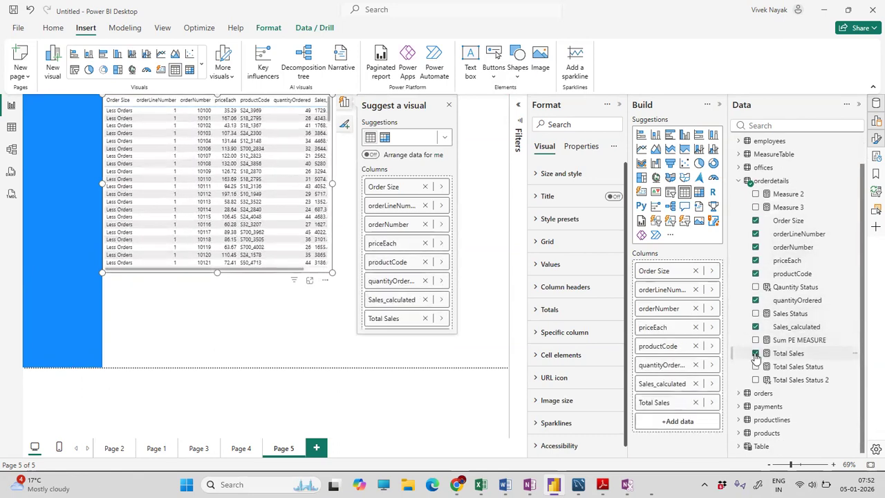
# - Widen the order details table so that all its columns fit through Total Sales
pyautogui.moveTo(318, 277); pyautogui.dragTo(267, 271)
pyautogui.moveTo(333, 184); pyautogui.dragTo(393, 197)
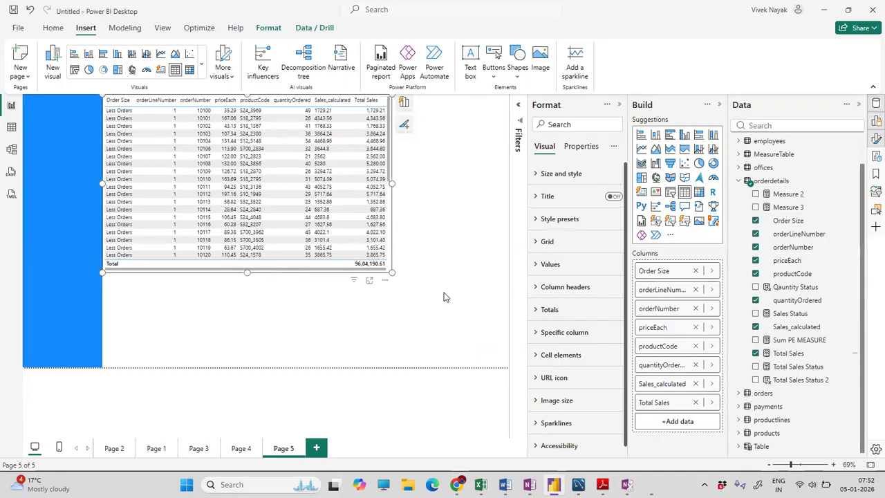
pyautogui.click(404, 124)
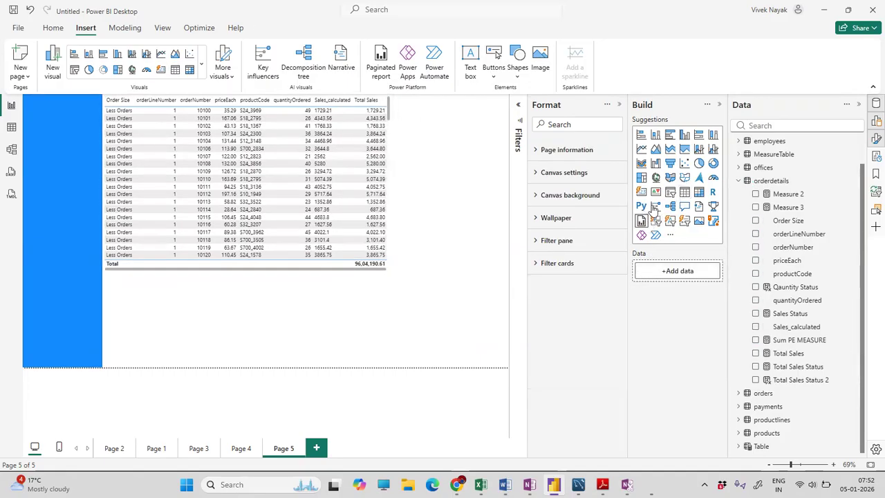
# - Insert a card showing Total Sales and fit it in the free space beside the table, at the page's upper edge
pyautogui.click(642, 191)
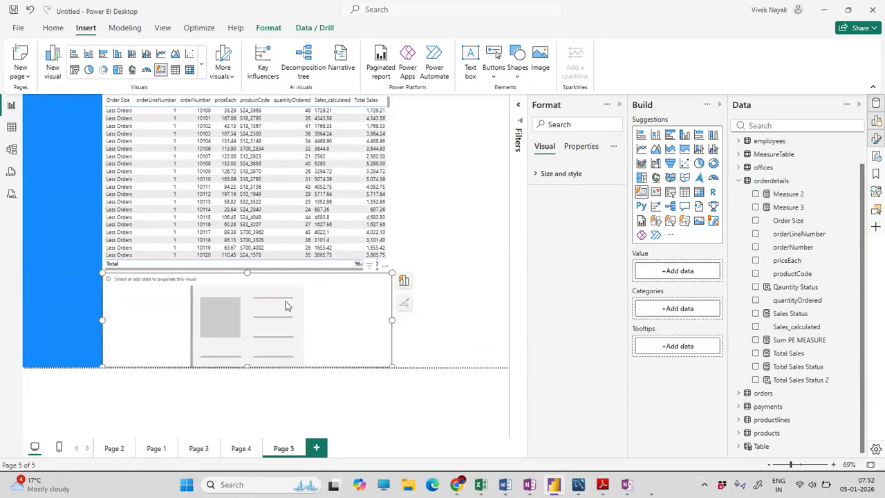
pyautogui.moveTo(287, 306); pyautogui.dragTo(400, 309)
pyautogui.moveTo(219, 320); pyautogui.dragTo(393, 323)
pyautogui.moveTo(491, 331); pyautogui.dragTo(498, 144)
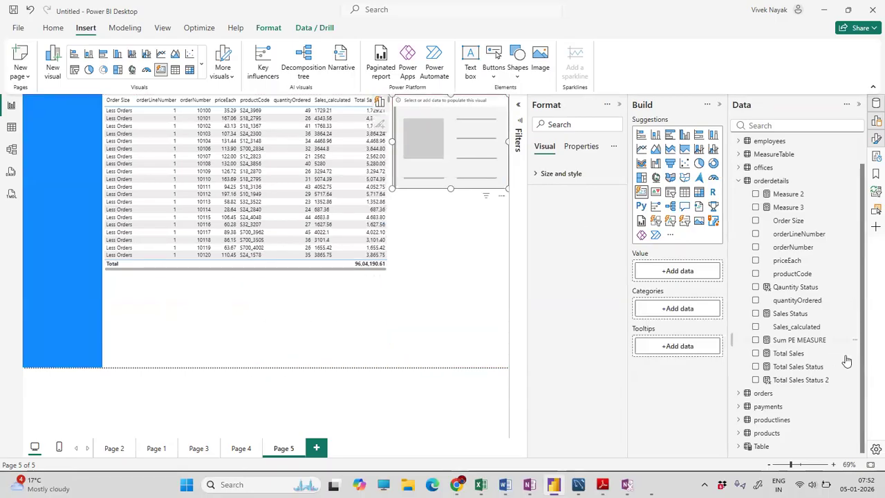
pyautogui.click(756, 354)
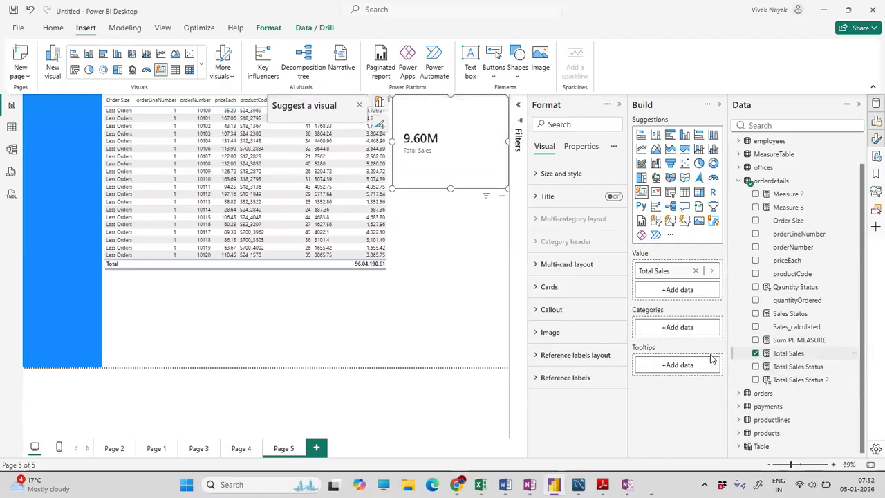
pyautogui.click(458, 326)
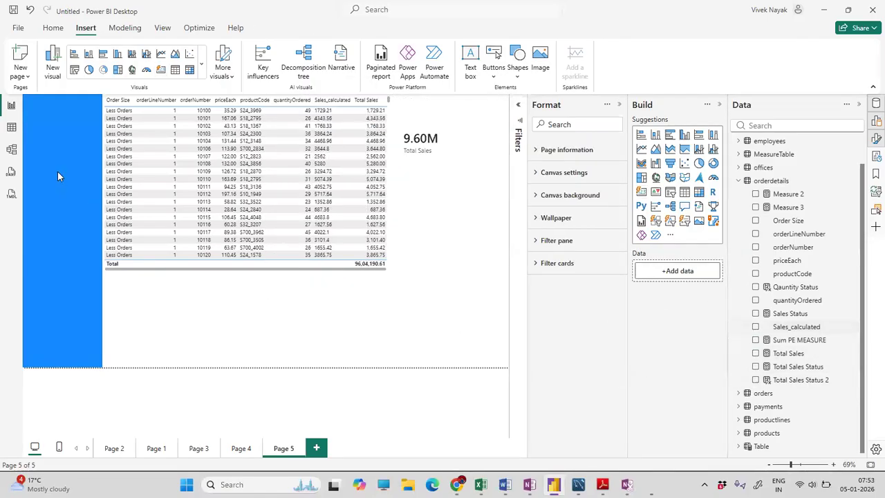
# - Insert an empty slicer on Page 5 and fit it inside the upper end of the blue strip
pyautogui.scroll(-10, 193, 193)
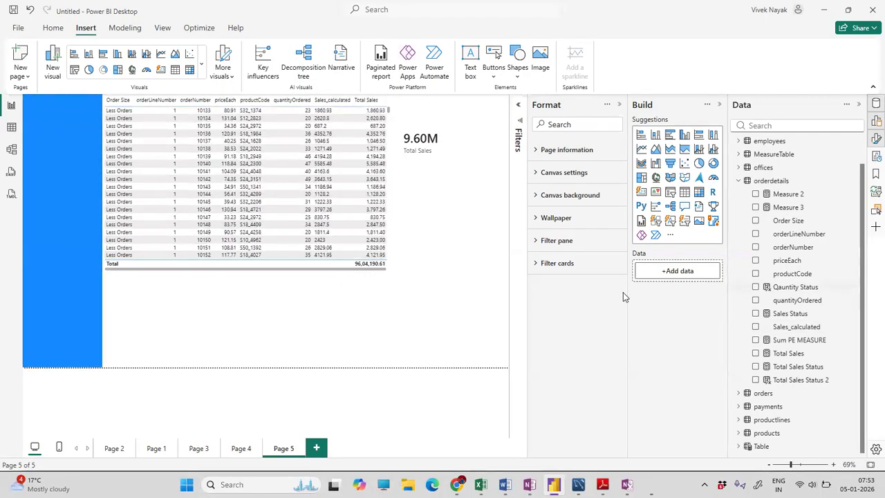
pyautogui.click(669, 191)
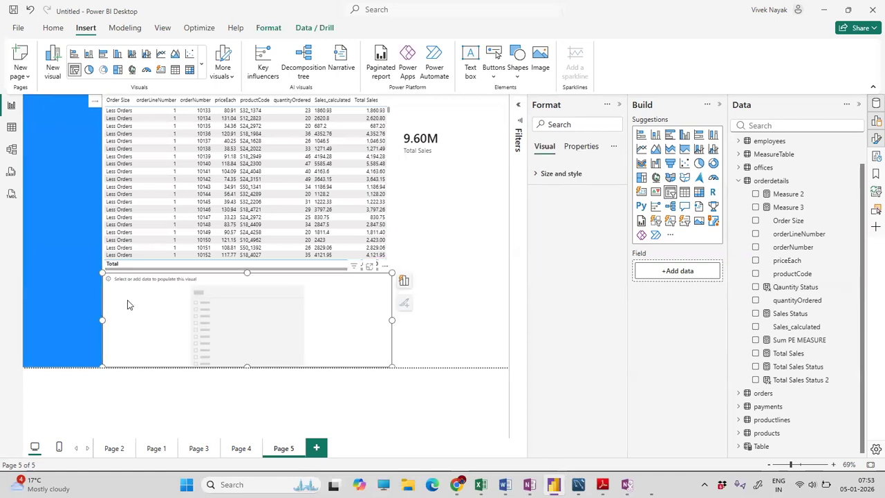
pyautogui.moveTo(392, 320); pyautogui.dragTo(194, 320)
pyautogui.moveTo(141, 287); pyautogui.dragTo(61, 144)
pyautogui.moveTo(114, 176)
pyautogui.mouseDown()
pyautogui.moveTo(74, 164)
pyautogui.moveTo(99, 174)
pyautogui.mouseUp()
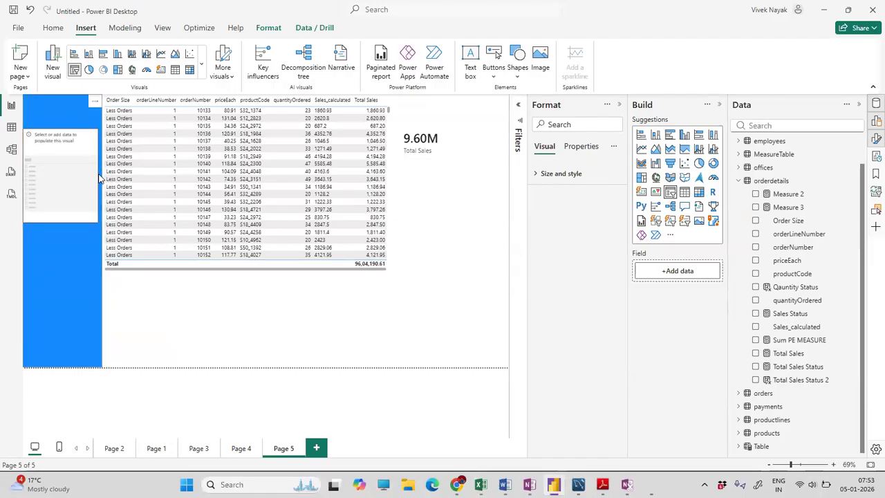
pyautogui.moveTo(59, 124); pyautogui.dragTo(58, 108)
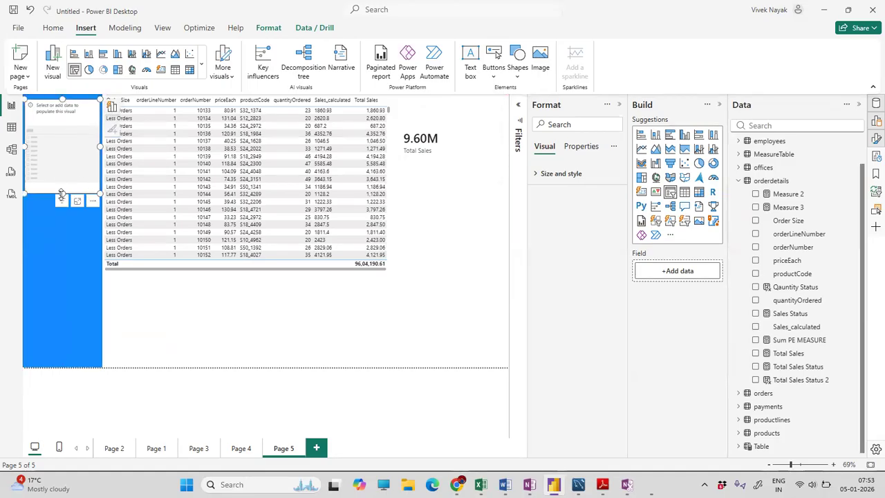
pyautogui.moveTo(62, 193); pyautogui.dragTo(63, 175)
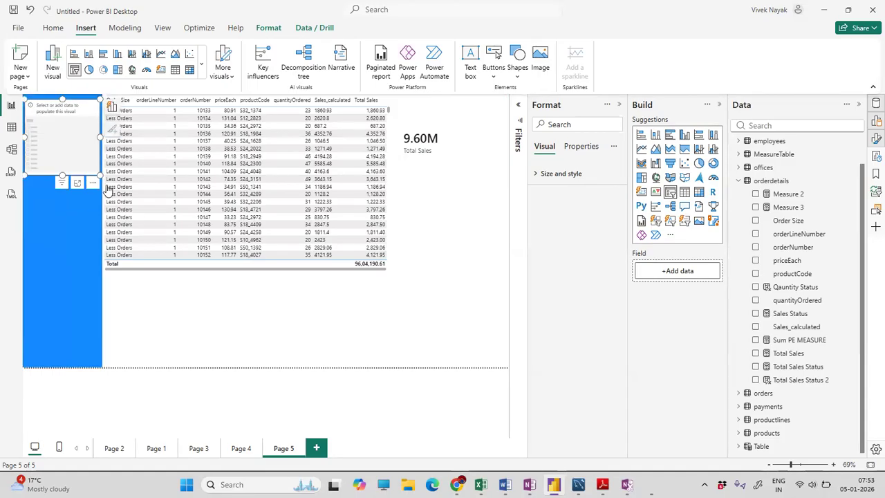
# - Assign Total Sales Status 2 to the slicer in the blue strip and shrink it to fit its options
pyautogui.click(755, 380)
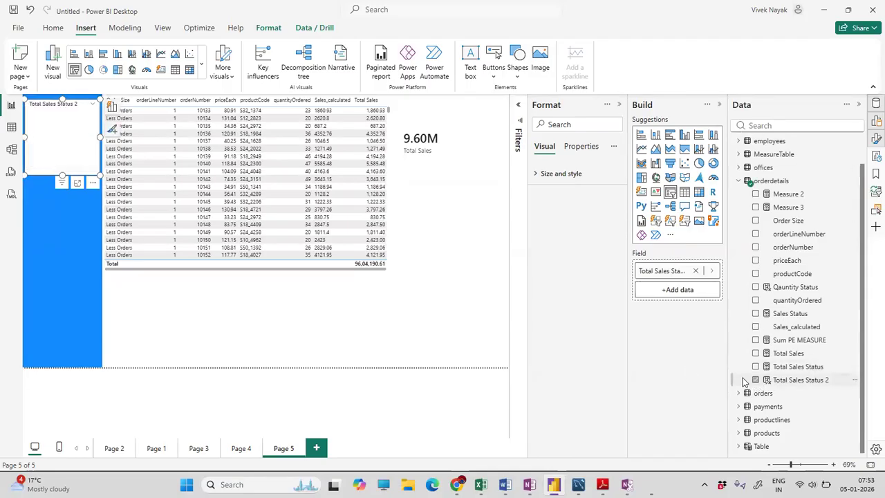
pyautogui.click(235, 300)
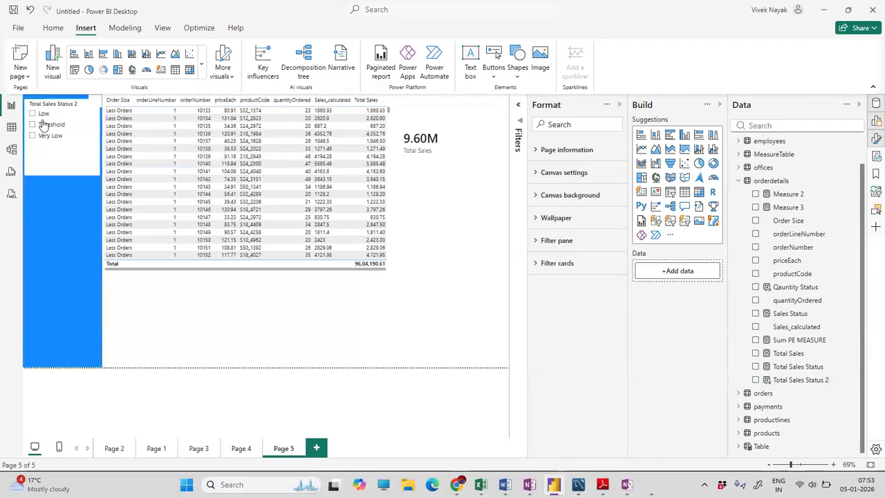
pyautogui.click(83, 168)
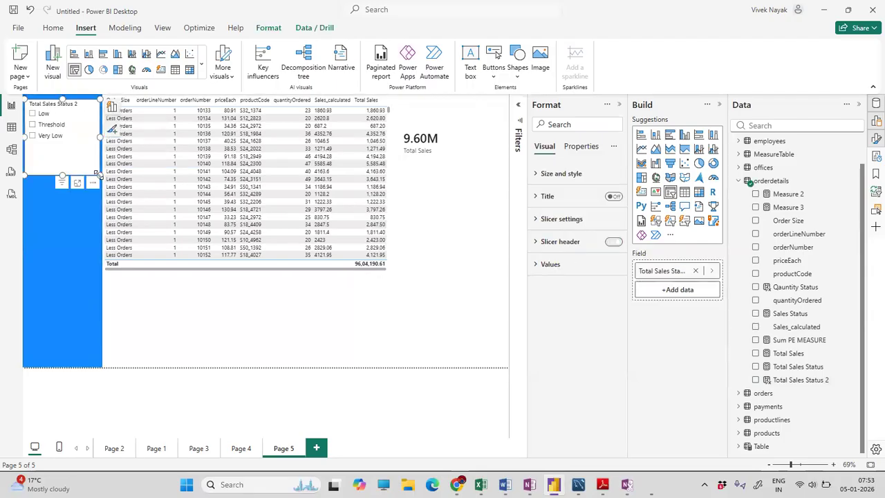
pyautogui.moveTo(83, 159); pyautogui.dragTo(88, 152)
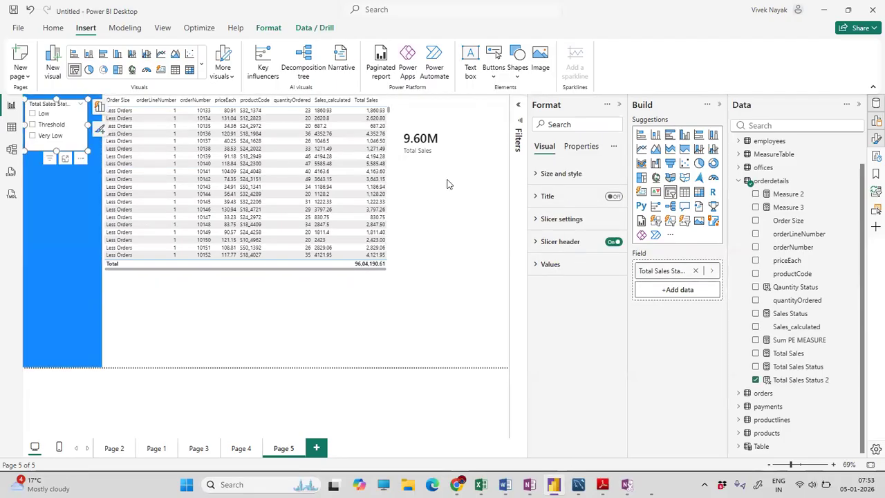
pyautogui.click(244, 319)
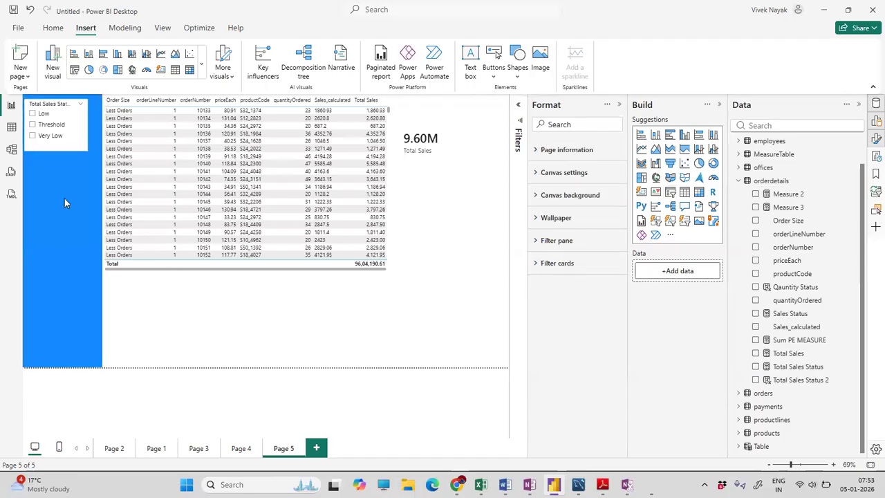
# - Filter the page by Threshold, Low and Very Low in turn with the Total Sales Status 2 slicer, clearing each selection
pyautogui.click(33, 126)
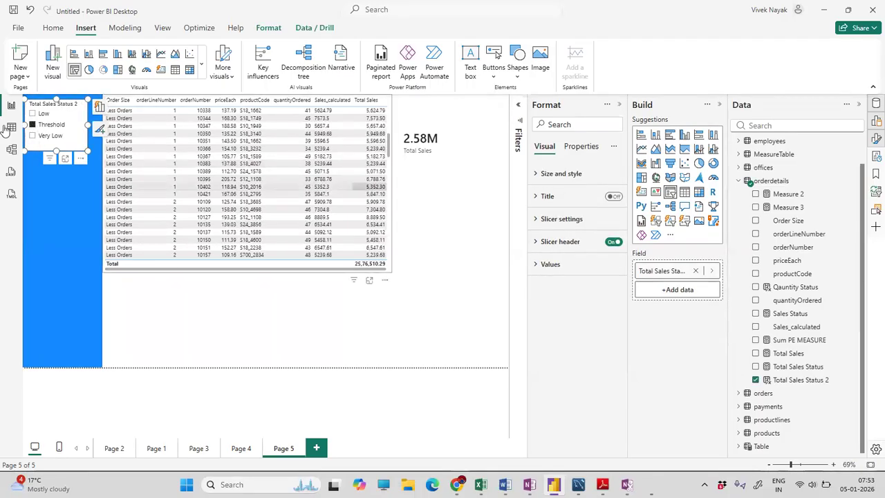
pyautogui.click(33, 125)
pyautogui.click(32, 114)
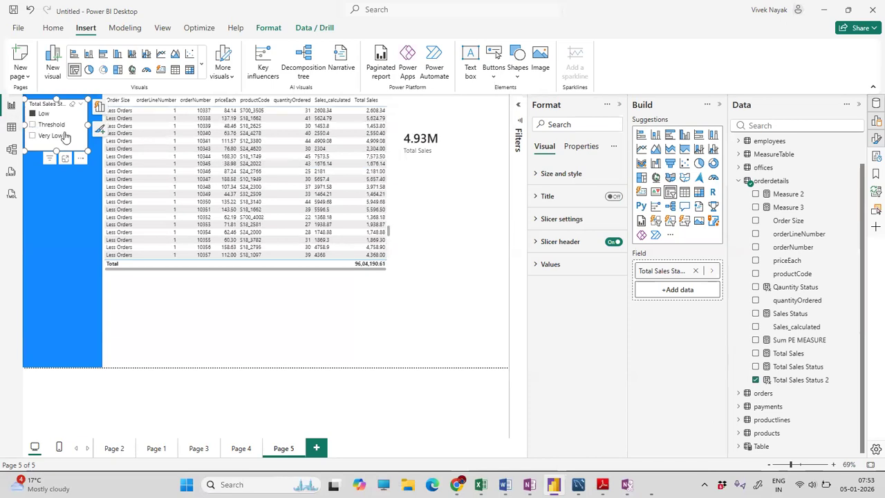
pyautogui.click(32, 114)
pyautogui.click(32, 136)
pyautogui.click(32, 137)
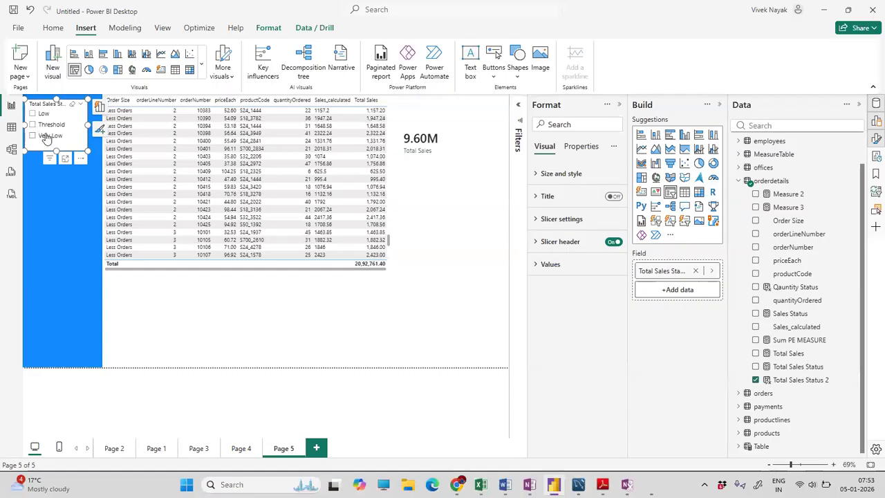
pyautogui.click(217, 306)
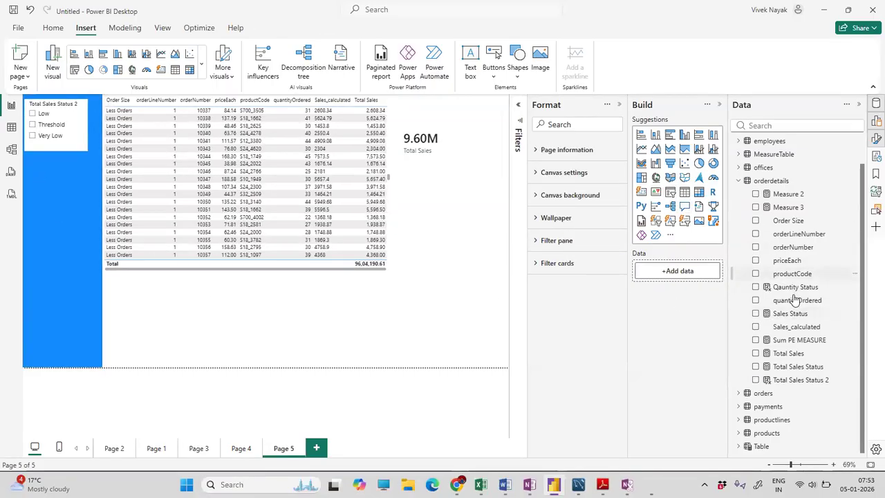
# - Review the table relationships in the data model diagram and return to the Page 5 report
pyautogui.scroll(2, 794, 338)
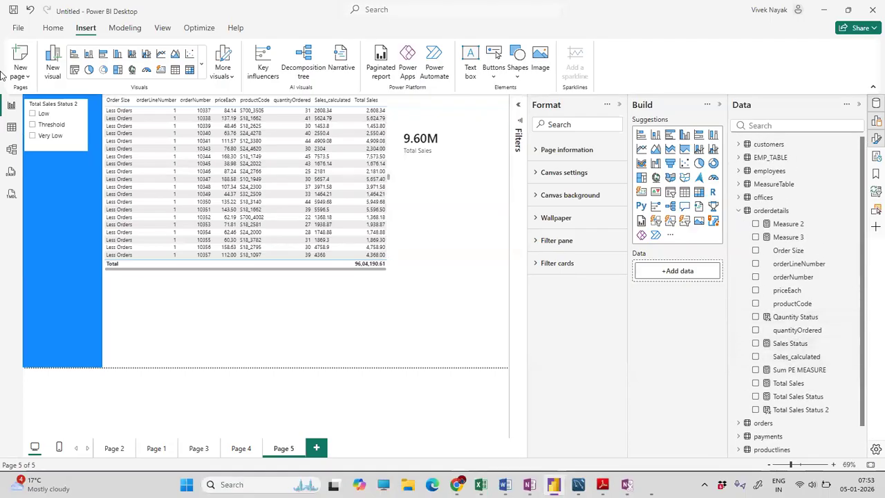
pyautogui.click(11, 150)
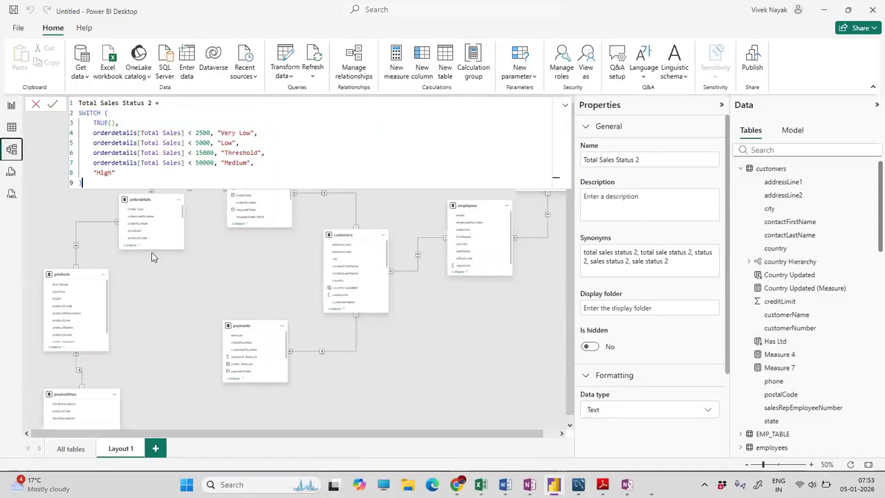
pyautogui.click(232, 284)
pyautogui.scroll(-1, 253, 300)
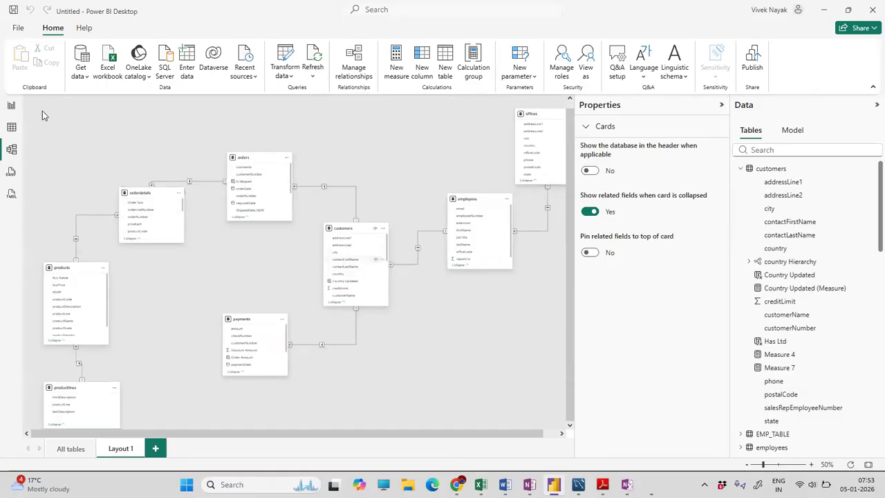
pyautogui.click(11, 105)
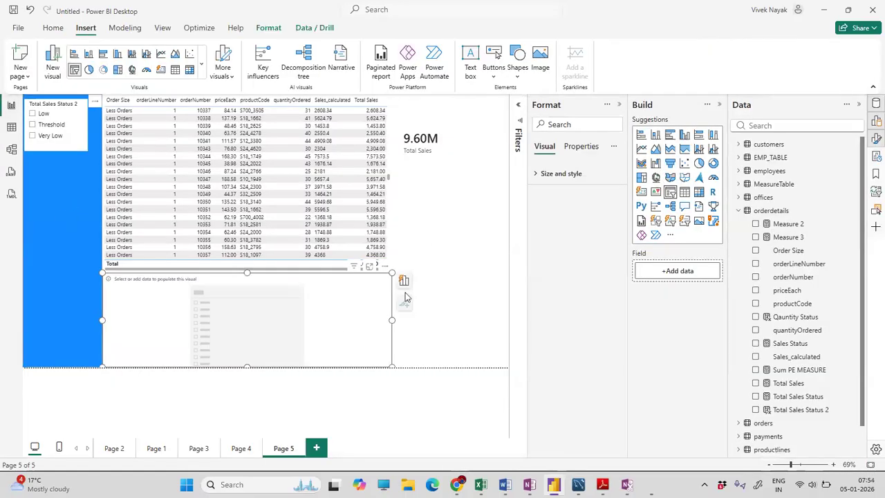
# - Narrow and shorten the empty slicer and place it in the blue strip just below the Total Sales Status 2 slicer
pyautogui.moveTo(393, 320); pyautogui.dragTo(192, 321)
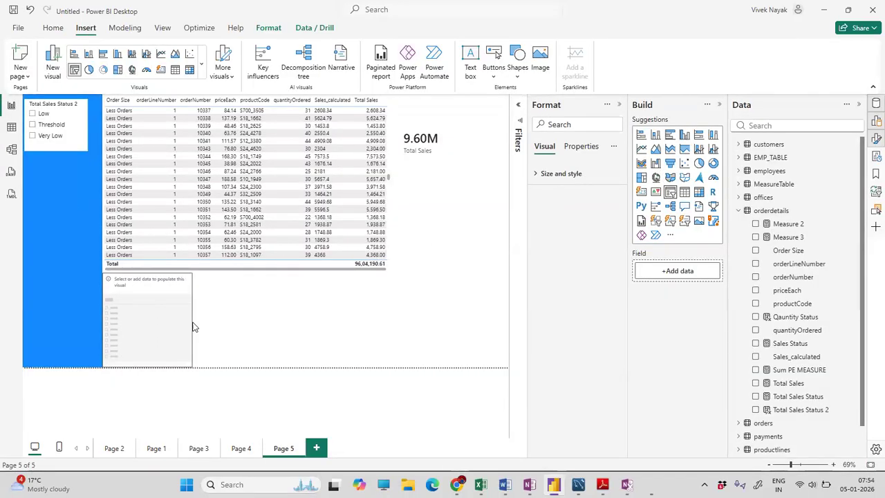
pyautogui.moveTo(147, 269); pyautogui.dragTo(147, 292)
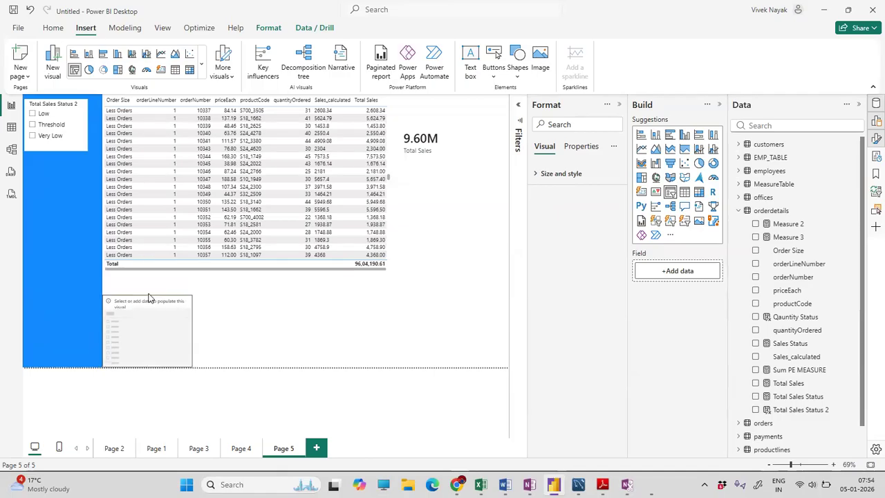
pyautogui.moveTo(147, 325); pyautogui.dragTo(53, 241)
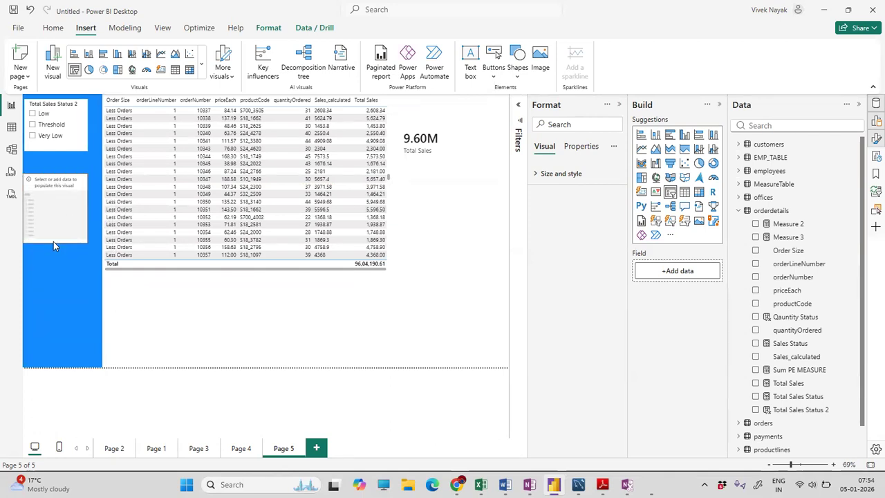
pyautogui.moveTo(50, 179)
pyautogui.mouseDown()
pyautogui.moveTo(64, 179)
pyautogui.moveTo(50, 175)
pyautogui.mouseUp()
pyautogui.click(255, 318)
# - Search the fields for country and assign the customers table's country field to the empty slicer
pyautogui.click(48, 179)
pyautogui.click(767, 125)
pyautogui.write('country')
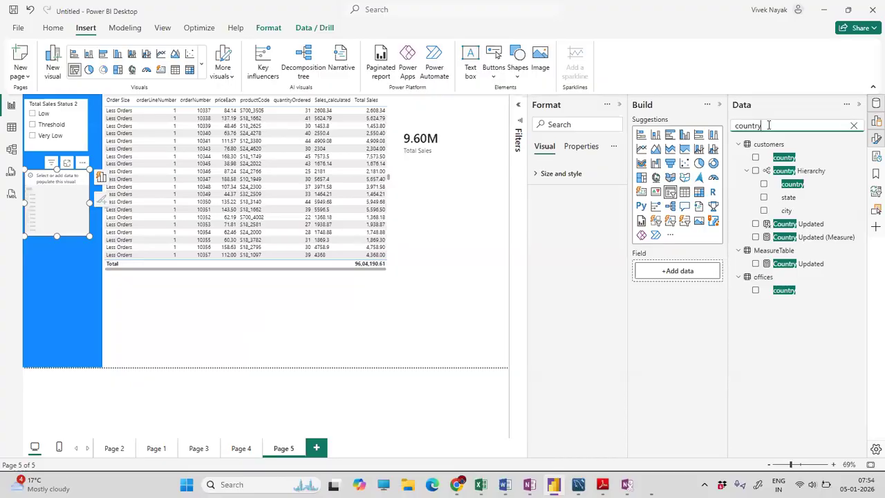
pyautogui.click(754, 157)
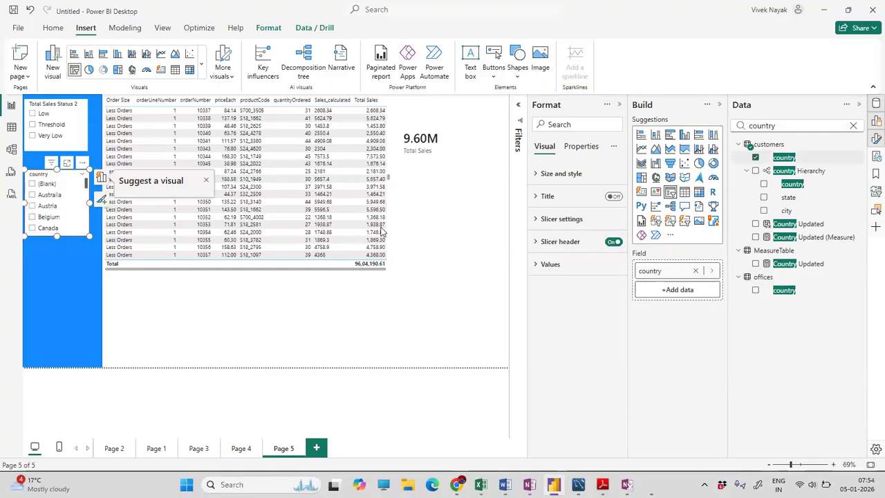
pyautogui.click(295, 328)
# - Filter the page by Australia and then by Switzerland with the country slicer, clearing each selection
pyautogui.click(32, 195)
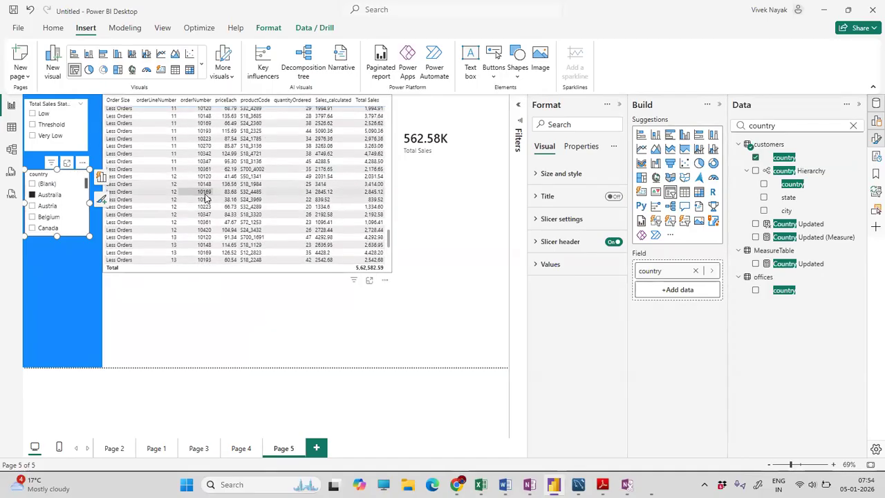
pyautogui.click(32, 194)
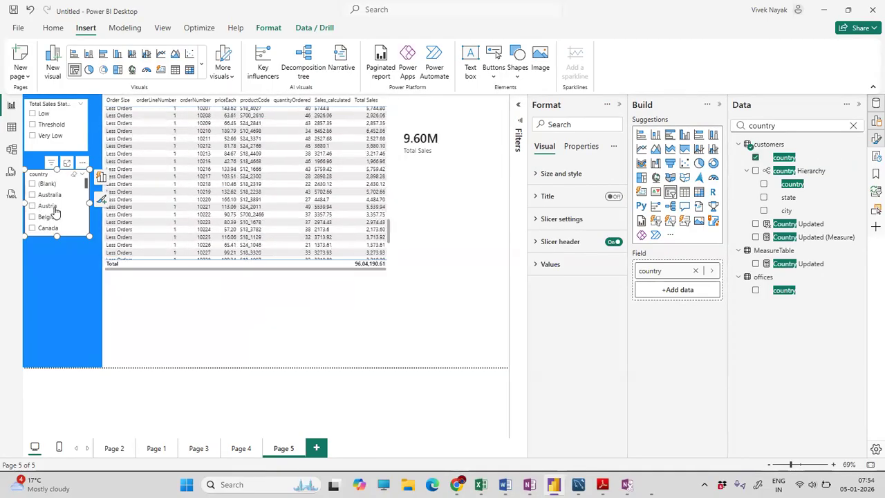
pyautogui.scroll(-3, 52, 207)
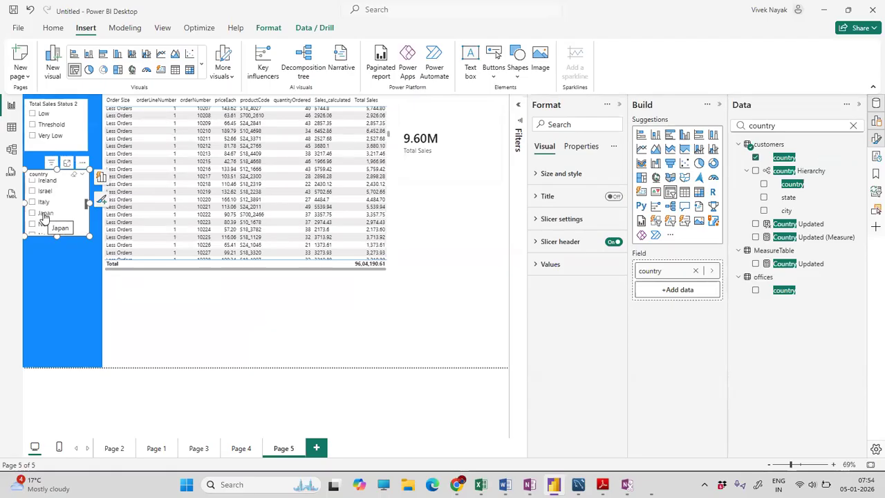
pyautogui.scroll(-2, 55, 213)
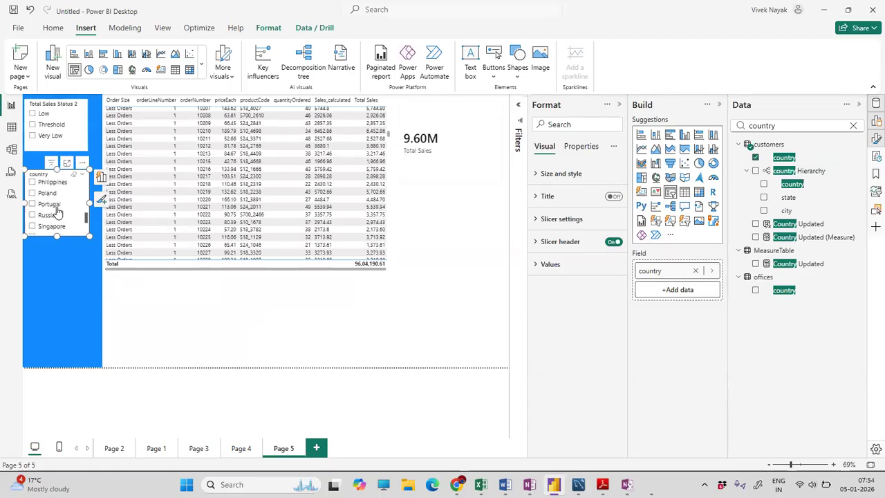
pyautogui.scroll(-2, 57, 213)
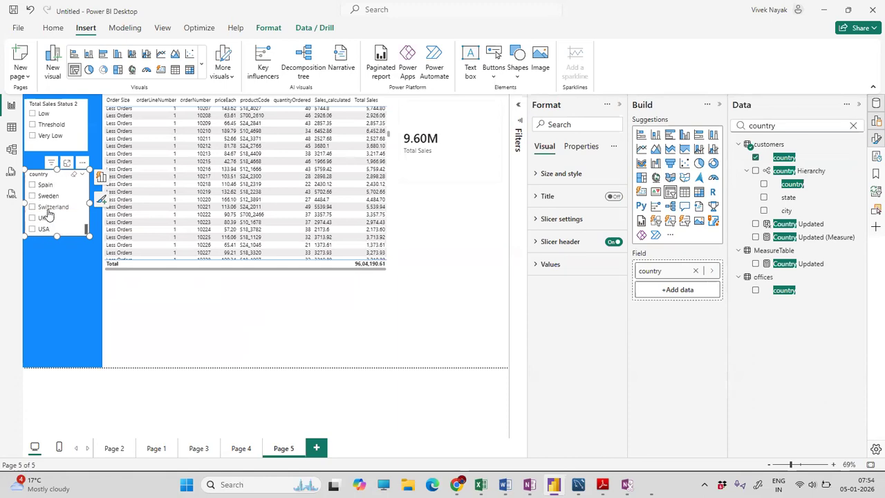
pyautogui.click(48, 210)
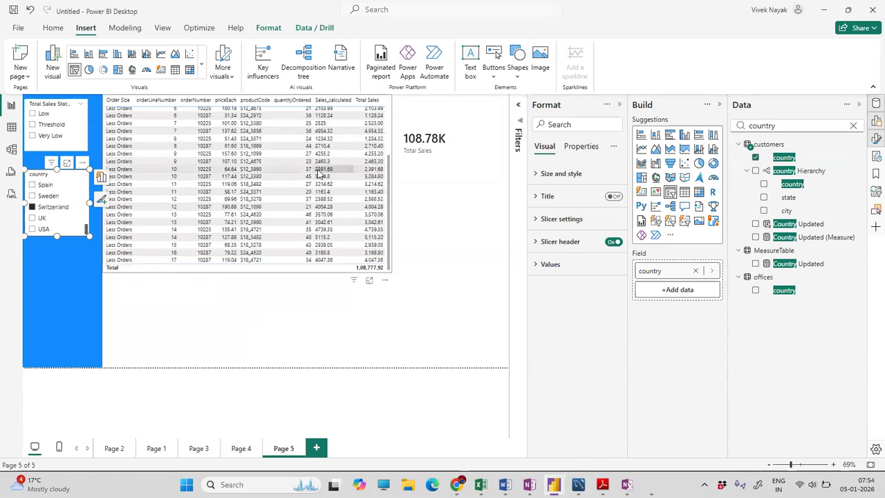
pyautogui.scroll(1, 319, 173)
pyautogui.scroll(-3, 319, 173)
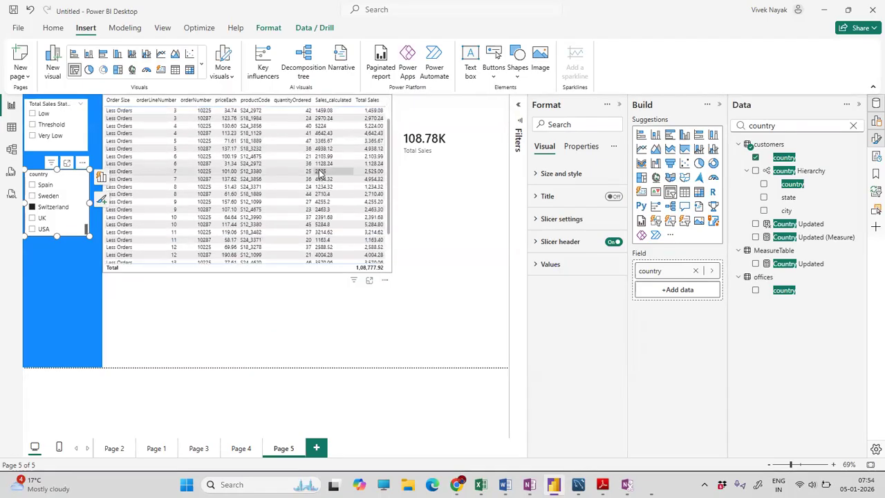
pyautogui.click(58, 208)
pyautogui.scroll(1, 58, 208)
# - Filter the page by Low with the Total Sales Status 2 slicer
pyautogui.click(73, 104)
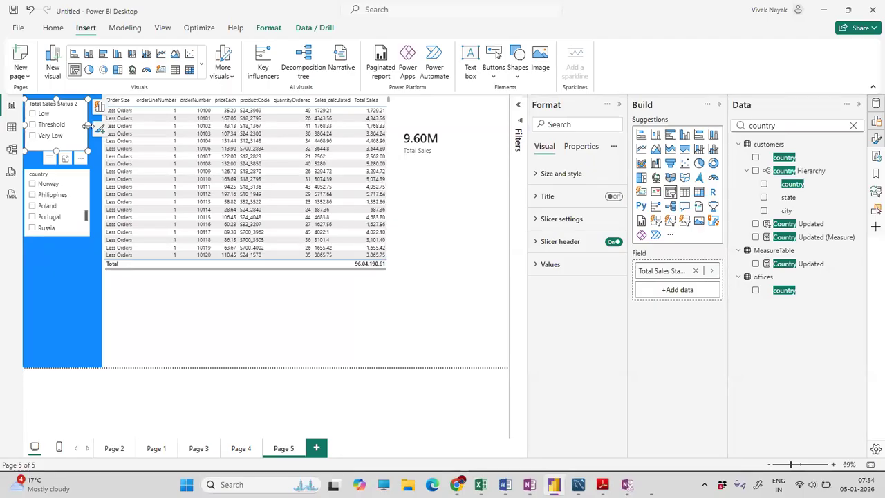
pyautogui.click(187, 347)
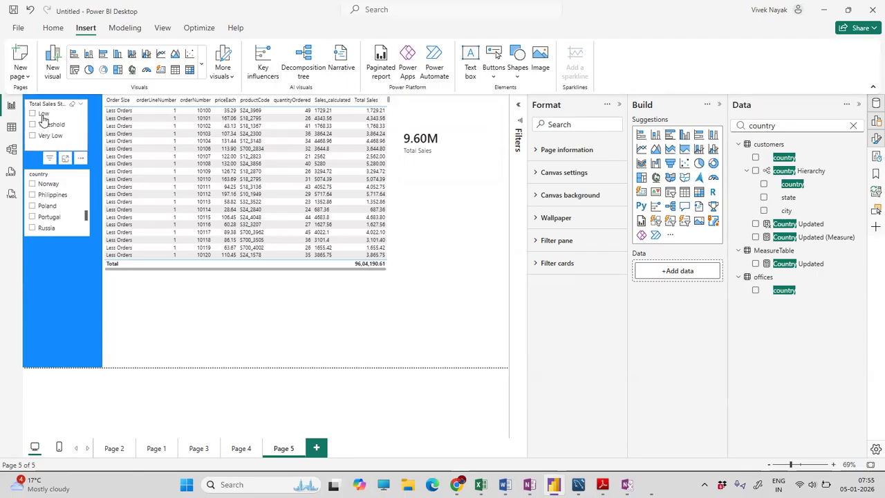
pyautogui.click(42, 115)
pyautogui.scroll(-5, 180, 172)
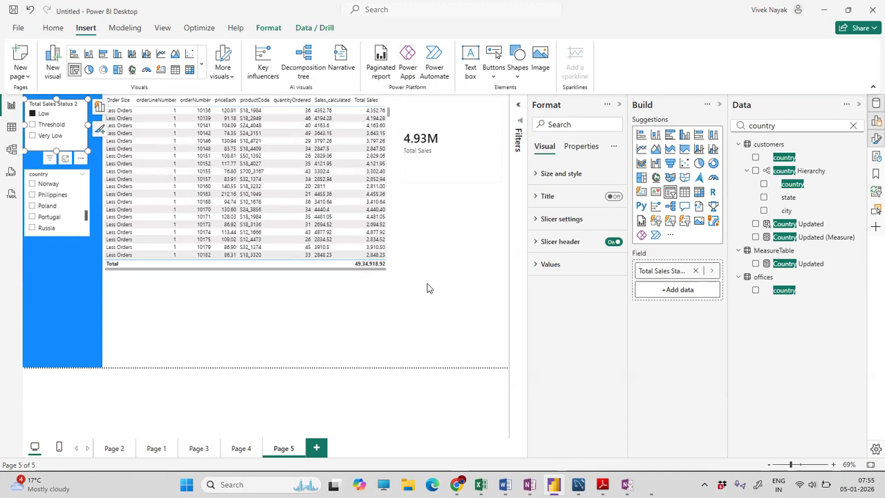
# - Add Total Sales Status 2 from orderdetails as the last column of the order details table
pyautogui.click(296, 263)
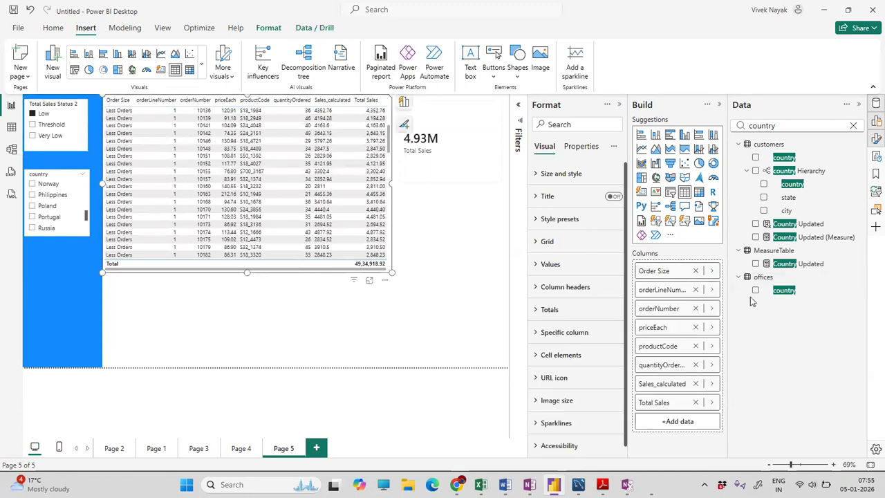
pyautogui.click(853, 126)
pyautogui.scroll(-1, 763, 380)
pyautogui.click(755, 380)
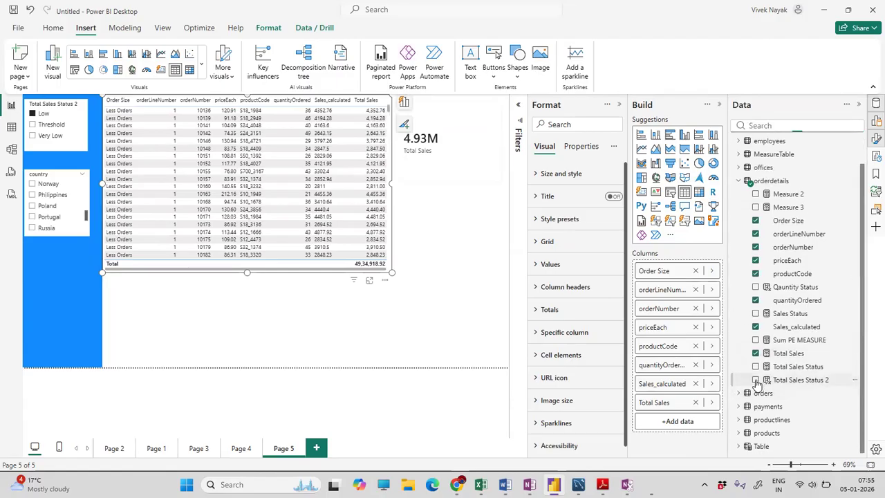
pyautogui.moveTo(269, 269); pyautogui.dragTo(384, 278)
pyautogui.click(421, 280)
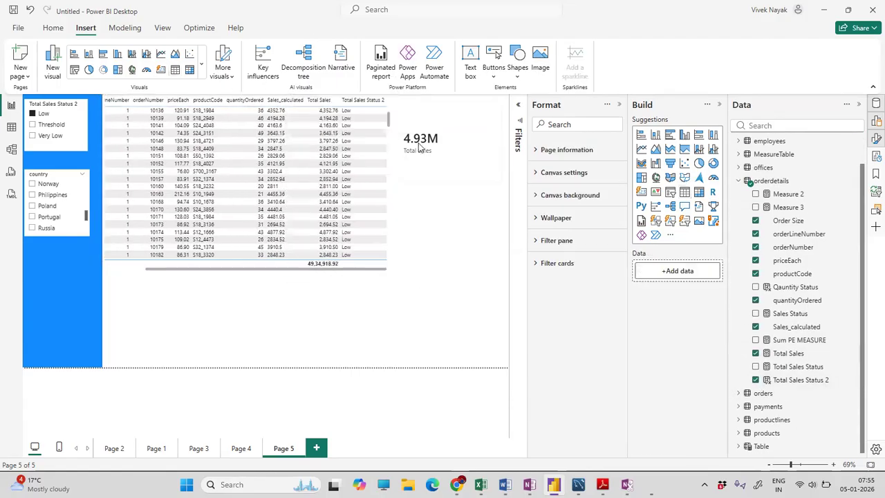
# - Try the Threshold and Very Low sales statuses, then filter the page by Low combined with the country Norway
pyautogui.click(32, 124)
pyautogui.click(50, 135)
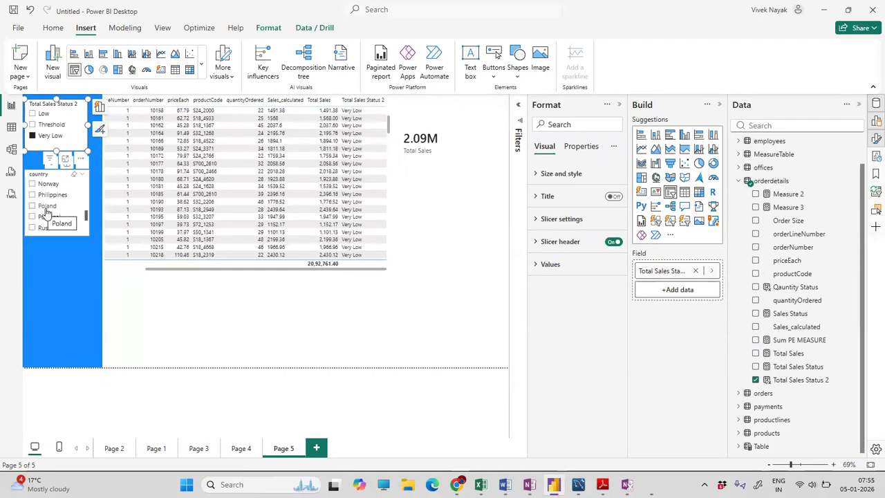
pyautogui.click(41, 116)
pyautogui.click(48, 184)
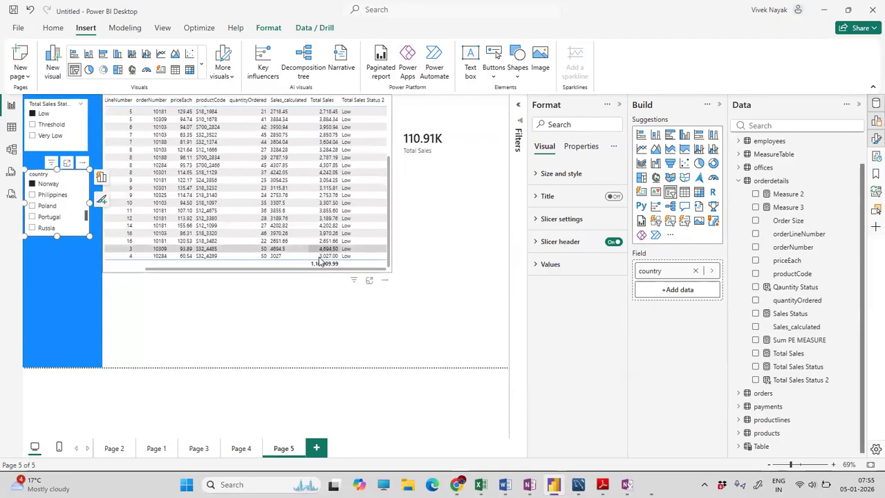
# - Examine the filtered order rows from Order Size across to Total Sales Status 2 for the Low and Norway selection
pyautogui.moveTo(190, 269); pyautogui.dragTo(183, 273)
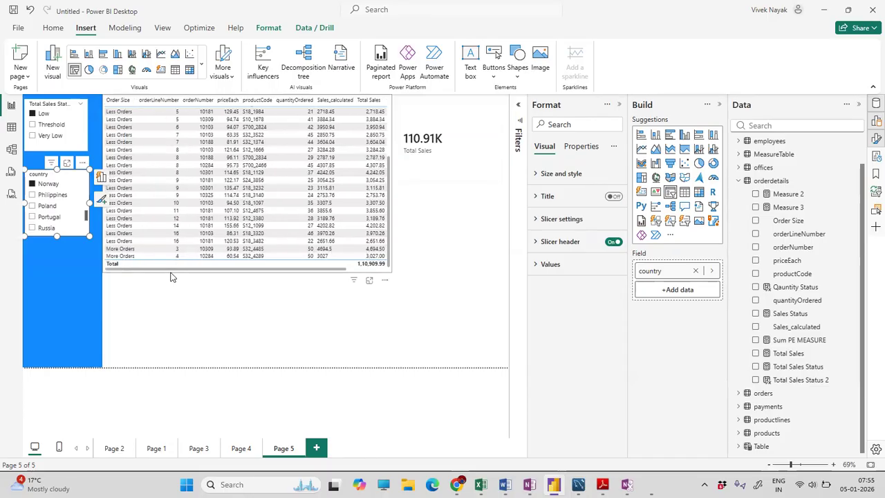
pyautogui.scroll(3, 342, 224)
pyautogui.scroll(2, 342, 225)
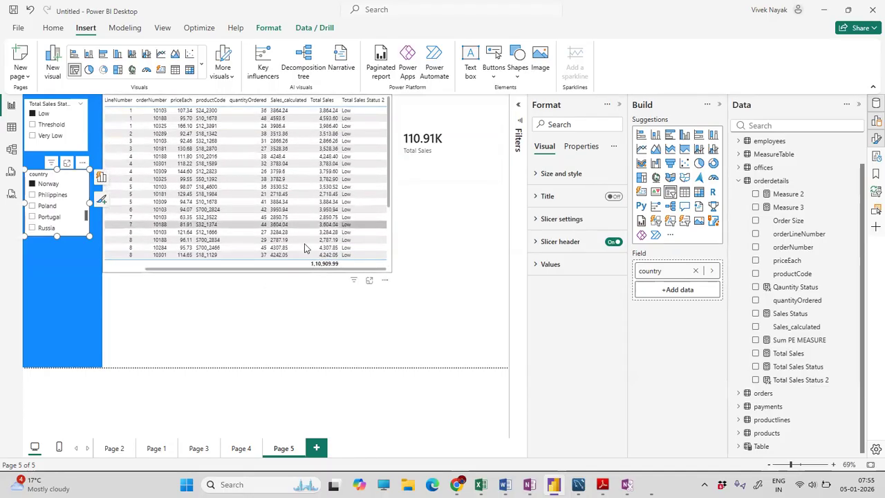
pyautogui.click(264, 311)
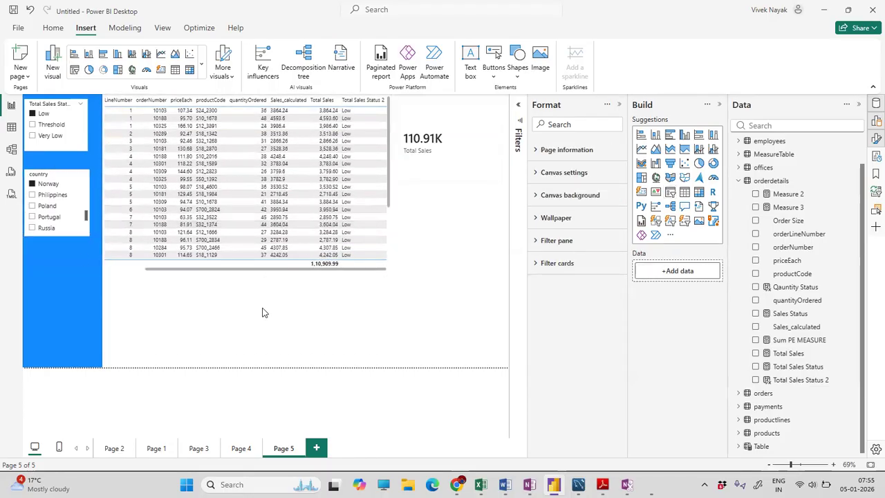
pyautogui.click(54, 107)
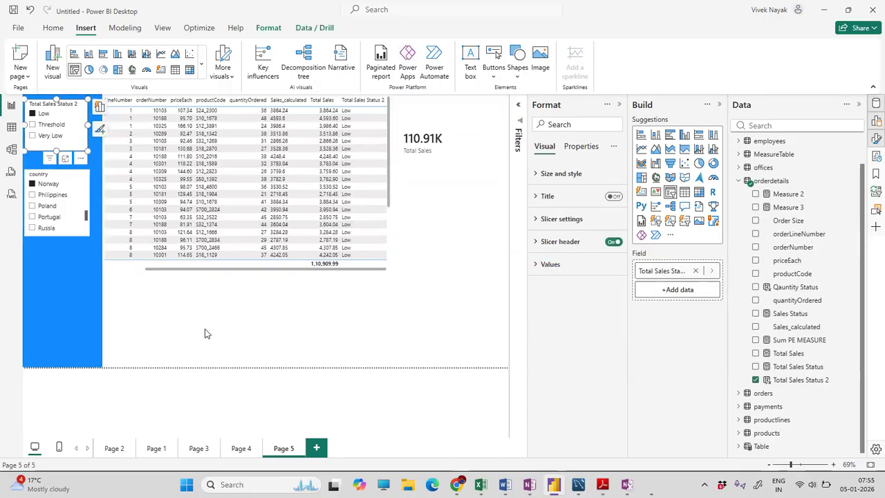
pyautogui.click(205, 352)
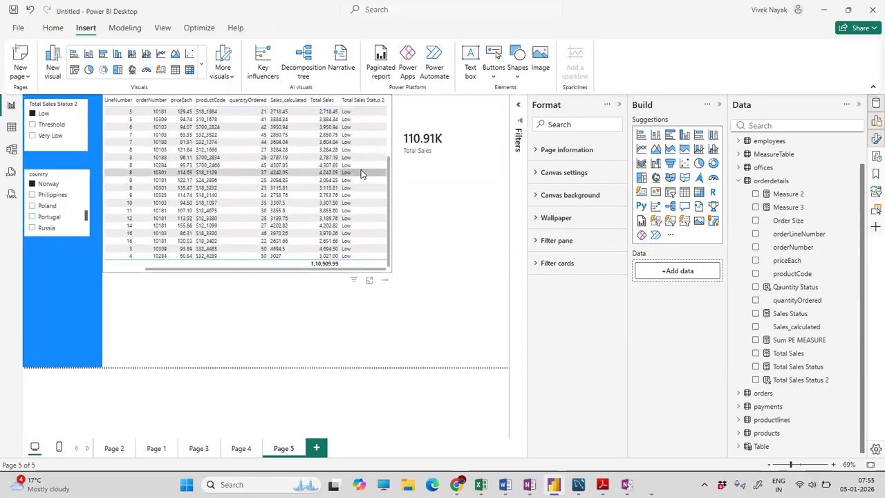
pyautogui.scroll(-3, 361, 170)
pyautogui.scroll(3, 361, 171)
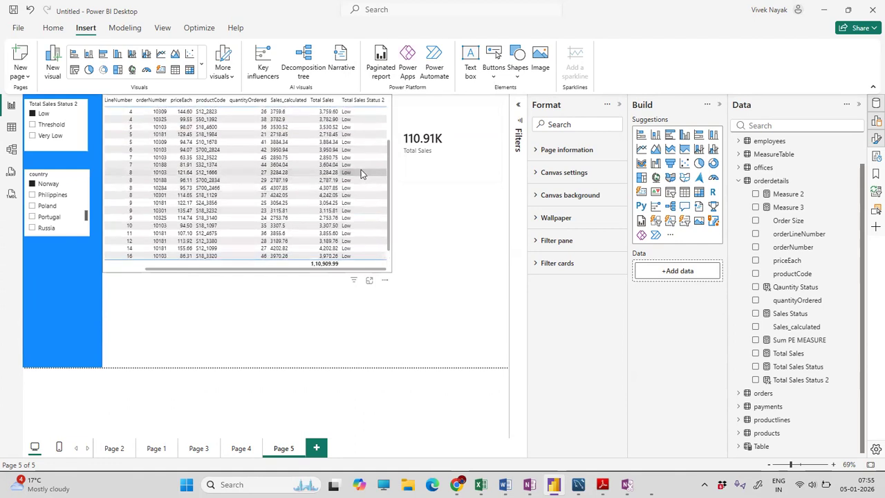
pyautogui.moveTo(200, 270); pyautogui.dragTo(140, 270)
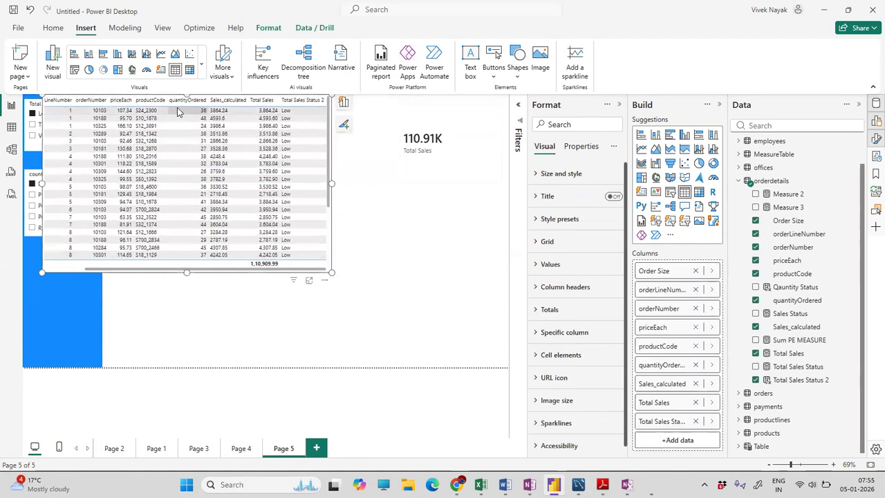
pyautogui.hotkey('ctrl', 'z')
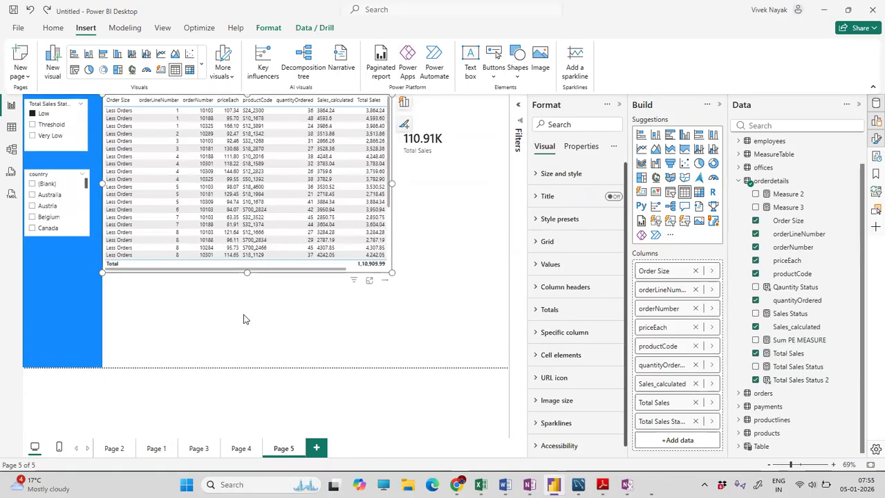
pyautogui.click(398, 311)
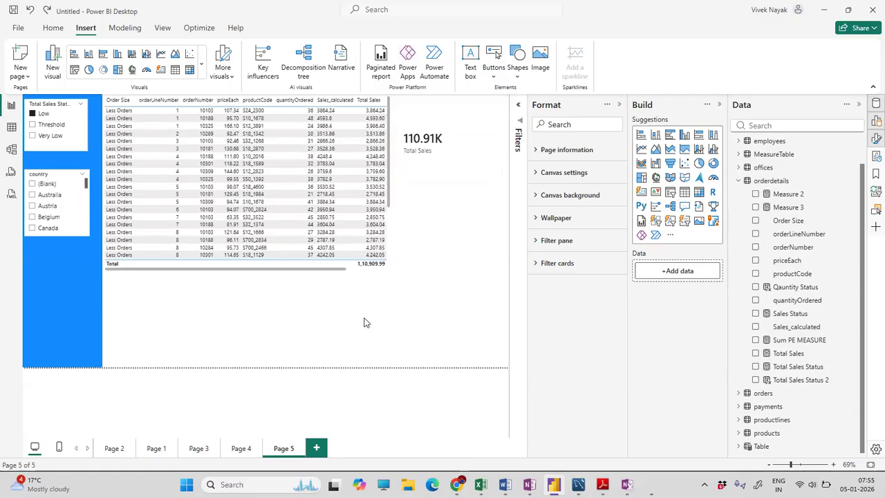
# - Switch to the OneNote page and handwrite "Column name = SWITCH ( TRUE()," in the empty space below the existing notes
pyautogui.click(529, 484)
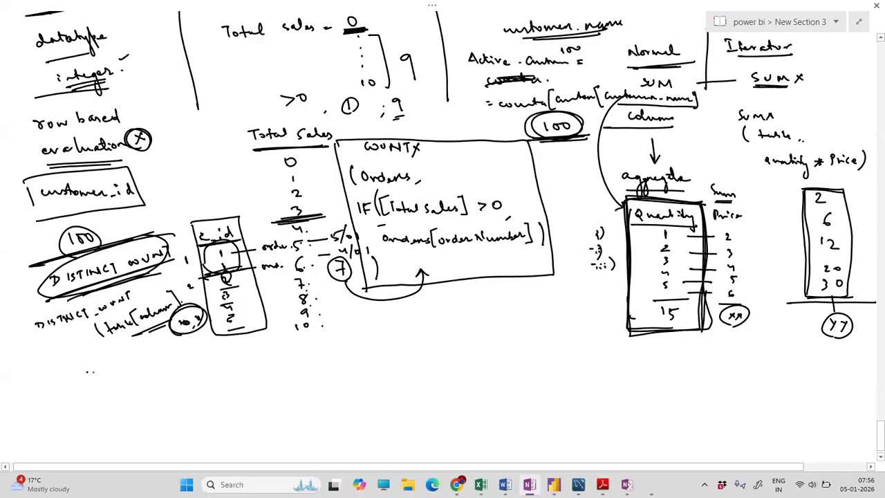
pyautogui.moveTo(87, 372); pyautogui.dragTo(164, 375)
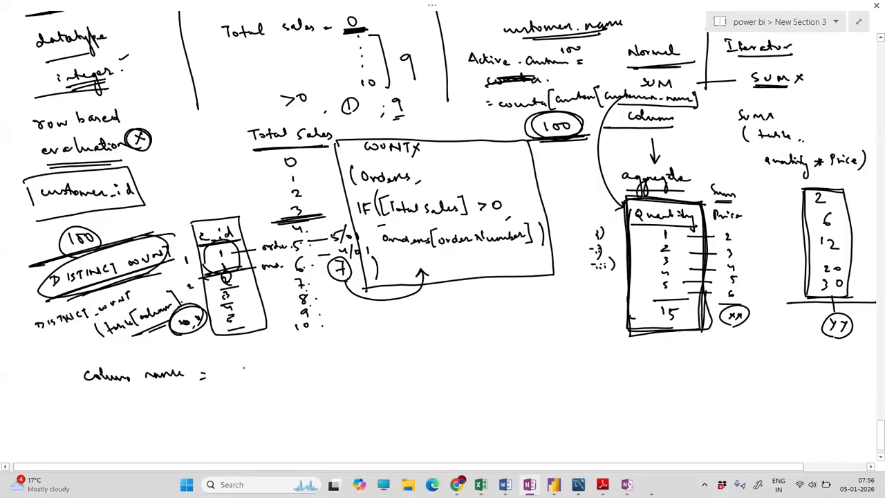
pyautogui.moveTo(261, 365); pyautogui.dragTo(253, 376)
pyautogui.moveTo(264, 365); pyautogui.dragTo(332, 376)
pyautogui.click(352, 369)
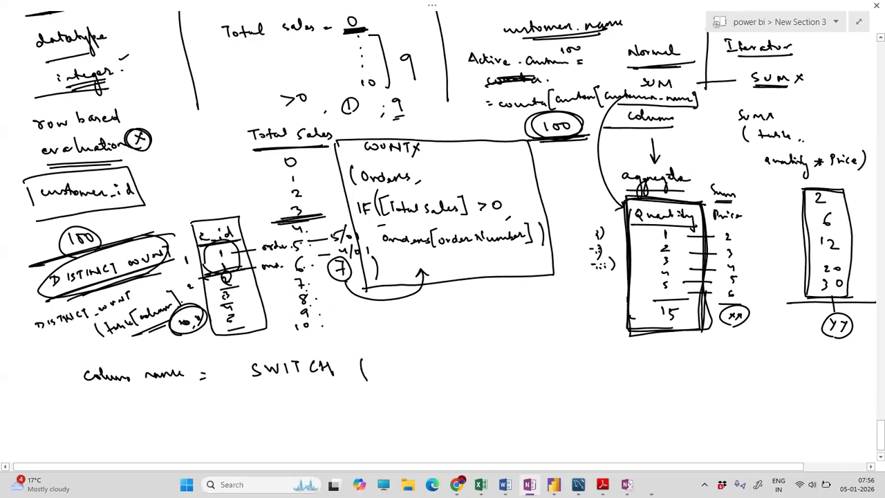
pyautogui.moveTo(400, 383)
pyautogui.mouseDown()
pyautogui.moveTo(405, 395)
pyautogui.moveTo(423, 393)
pyautogui.mouseUp()
pyautogui.moveTo(427, 383); pyautogui.dragTo(457, 393)
pyautogui.moveTo(467, 375); pyautogui.dragTo(469, 390)
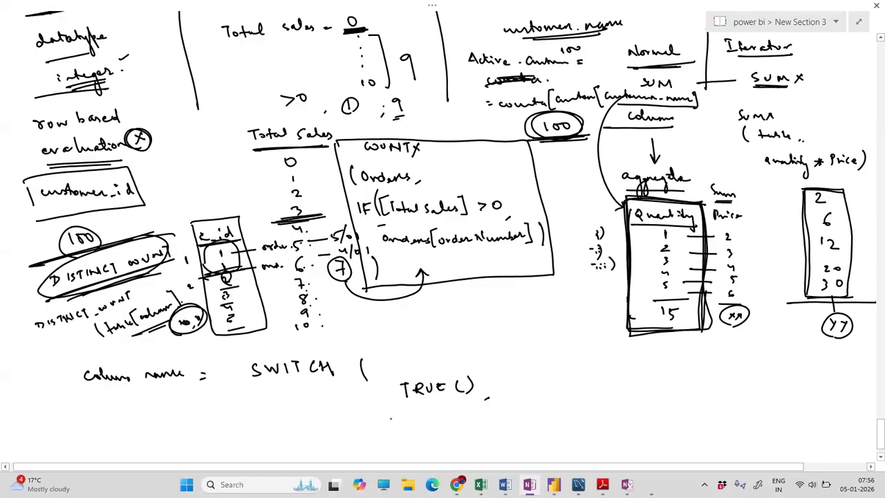
# - Handwrite the first SWITCH condition and its result, "Table[column] < 0, High", beneath TRUE()
pyautogui.moveTo(380, 420); pyautogui.dragTo(392, 420)
pyautogui.moveTo(386, 420); pyautogui.dragTo(387, 431)
pyautogui.moveTo(402, 426); pyautogui.dragTo(405, 432)
pyautogui.moveTo(409, 421)
pyautogui.mouseDown()
pyautogui.moveTo(418, 429)
pyautogui.moveTo(480, 425)
pyautogui.mouseUp()
pyautogui.moveTo(478, 421); pyautogui.dragTo(489, 425)
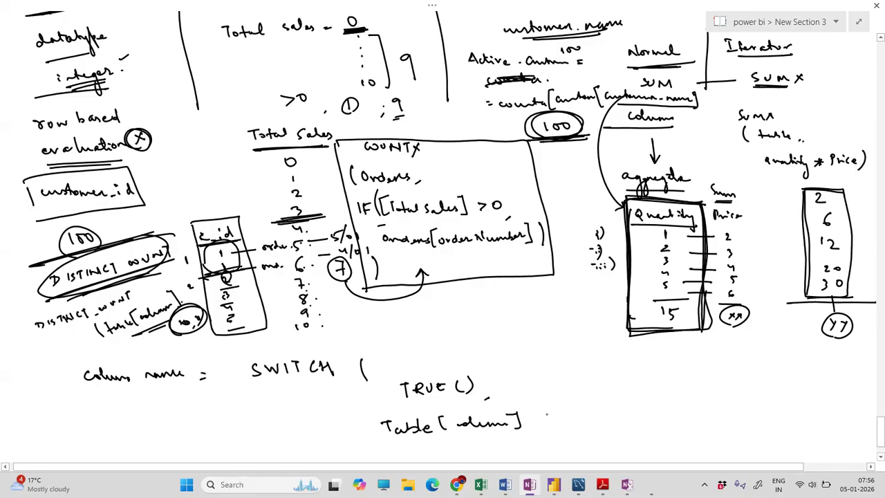
pyautogui.moveTo(566, 408); pyautogui.dragTo(565, 409)
pyautogui.moveTo(586, 417); pyautogui.dragTo(582, 424)
pyautogui.moveTo(599, 407); pyautogui.dragTo(665, 413)
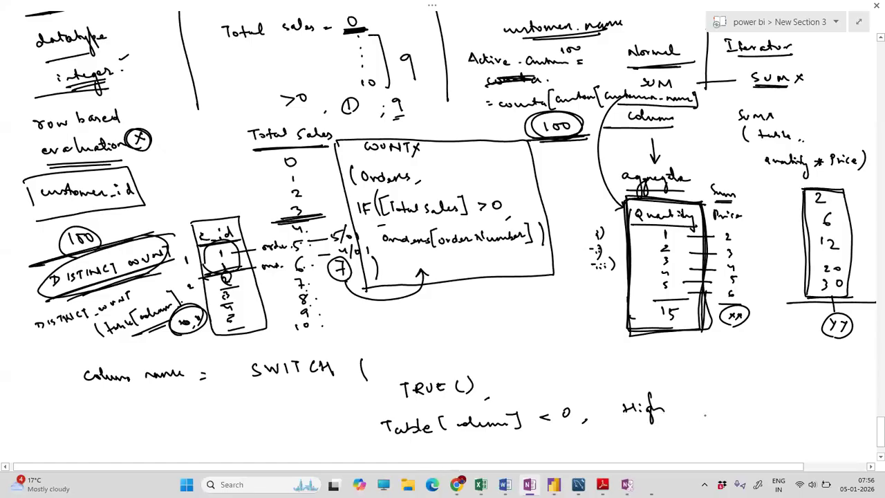
# - Circle the handwritten High result and write it again in double quotes beside an arrow, underlined and followed by a separator
pyautogui.moveTo(636, 387)
pyautogui.mouseDown()
pyautogui.moveTo(636, 427)
pyautogui.moveTo(634, 388)
pyautogui.mouseUp()
pyautogui.moveTo(714, 405); pyautogui.dragTo(727, 394)
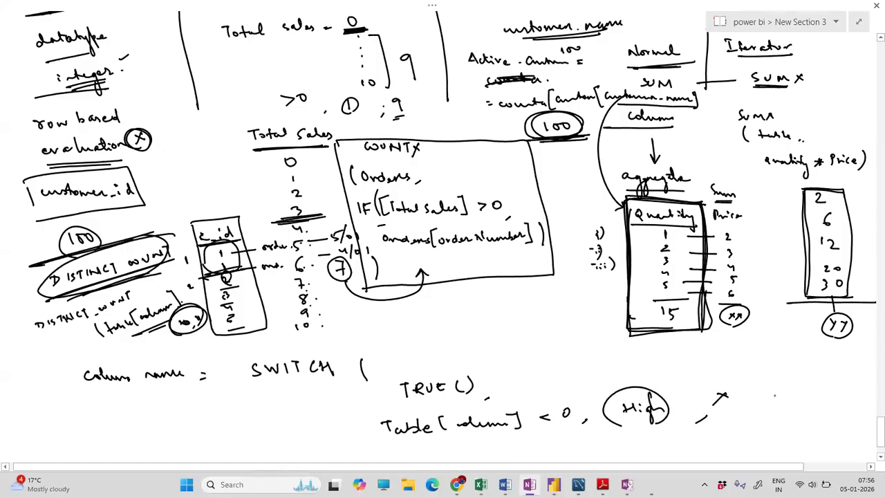
pyautogui.moveTo(817, 393); pyautogui.dragTo(819, 420)
pyautogui.moveTo(826, 403); pyautogui.dragTo(836, 407)
pyautogui.moveTo(774, 418); pyautogui.dragTo(864, 425)
pyautogui.click(862, 410)
pyautogui.click(862, 415)
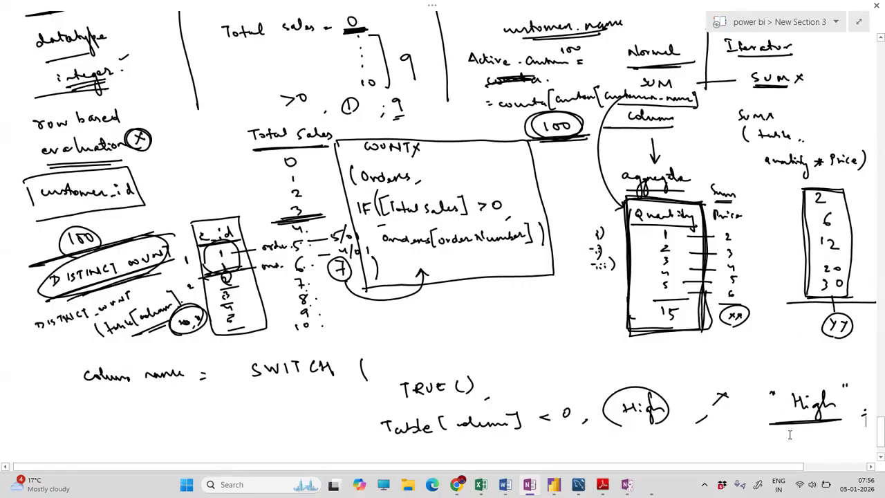
# - Switch to Power BI and try committing the Total Sales Status 2 formula with the quotes removed from Medium
pyautogui.click(553, 484)
pyautogui.click(796, 380)
pyautogui.click(253, 163)
pyautogui.write(', Medium,')
pyautogui.click(224, 163)
pyautogui.press('BackSpace')
pyautogui.click(265, 175)
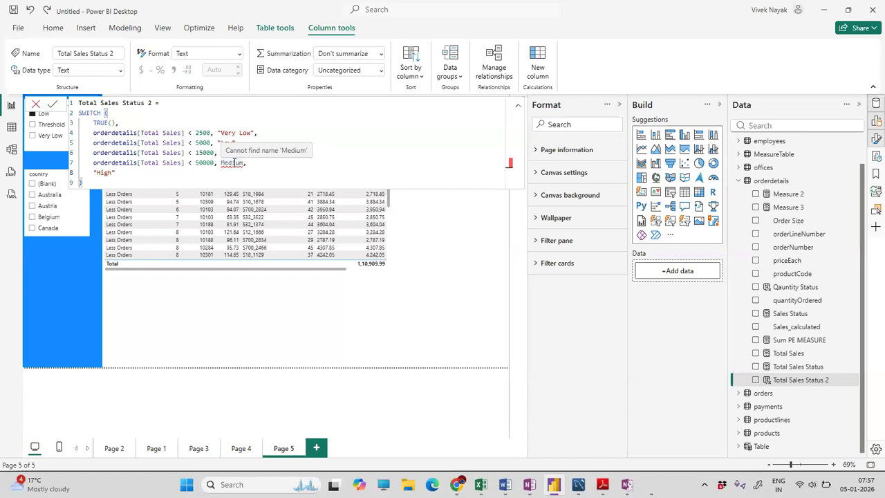
pyautogui.click(122, 185)
pyautogui.press('Return')
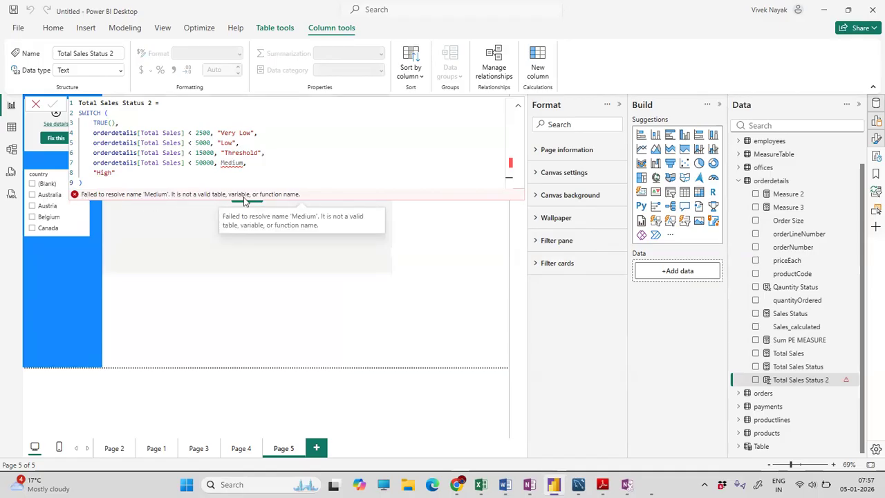
# - Put the double quotes back around Medium in the Total Sales Status 2 formula and commit it
pyautogui.click(220, 162)
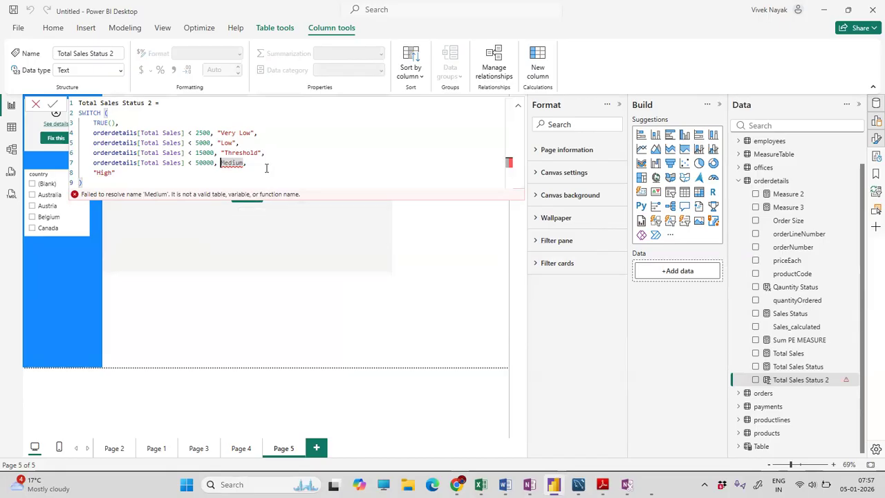
pyautogui.write('"')
pyautogui.click(246, 162)
pyautogui.write('"')
pyautogui.click(245, 173)
pyautogui.press('Return')
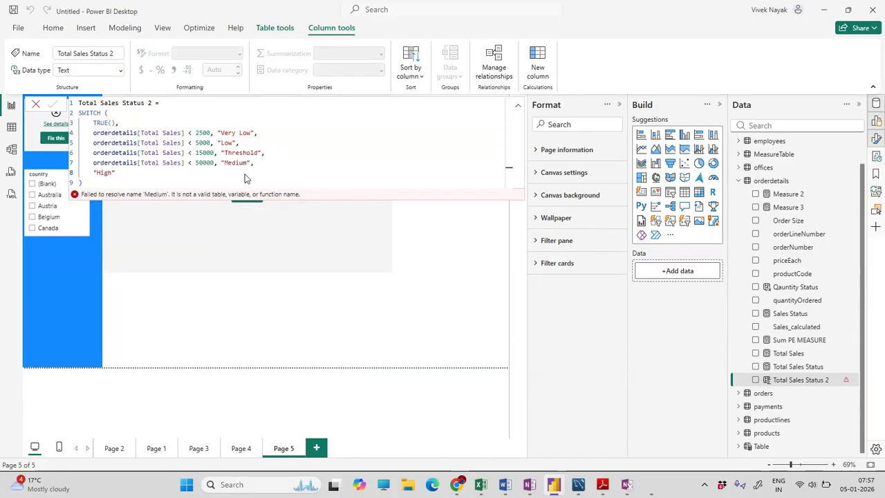
pyautogui.click(192, 314)
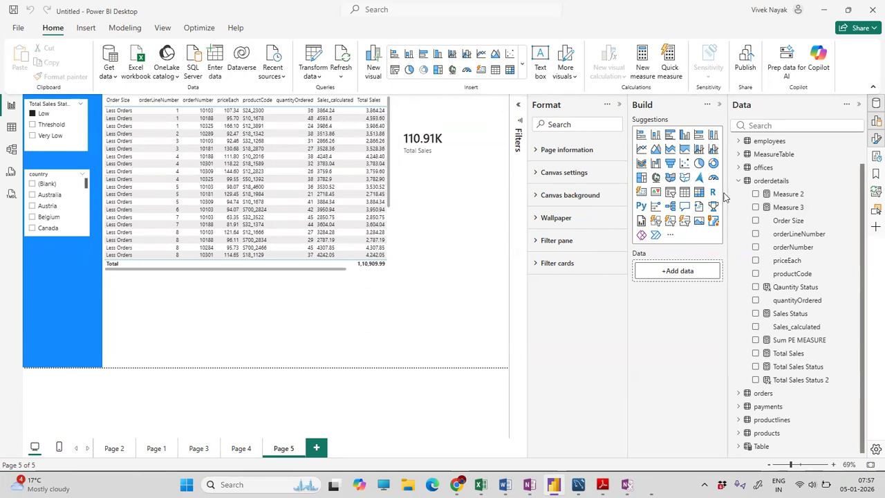
# - Switch to Word's Document2 and review the logical functions overview, the best use cases and the IF and SWITCH examples
pyautogui.moveTo(504, 483)
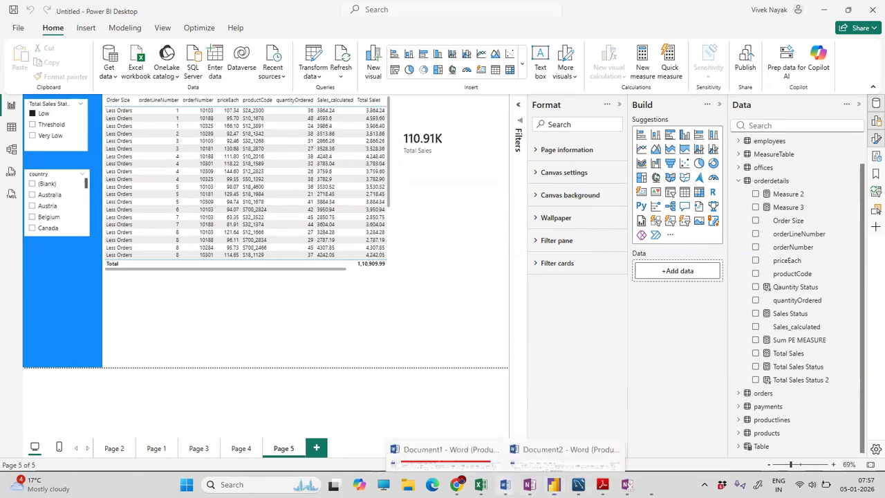
pyautogui.click(516, 416)
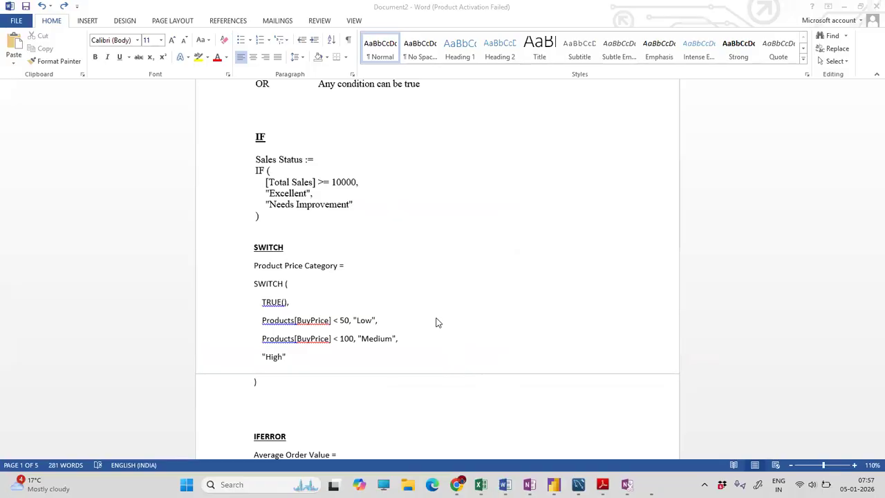
pyautogui.scroll(7, 594, 275)
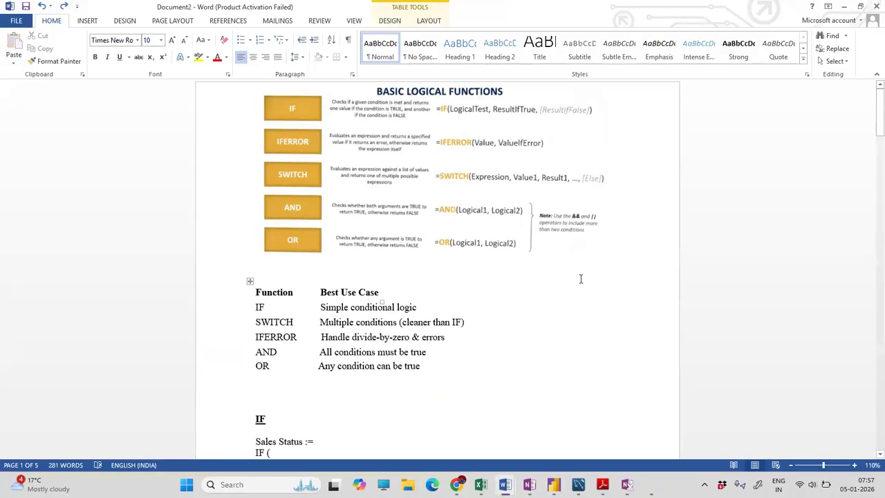
pyautogui.scroll(-2, 431, 203)
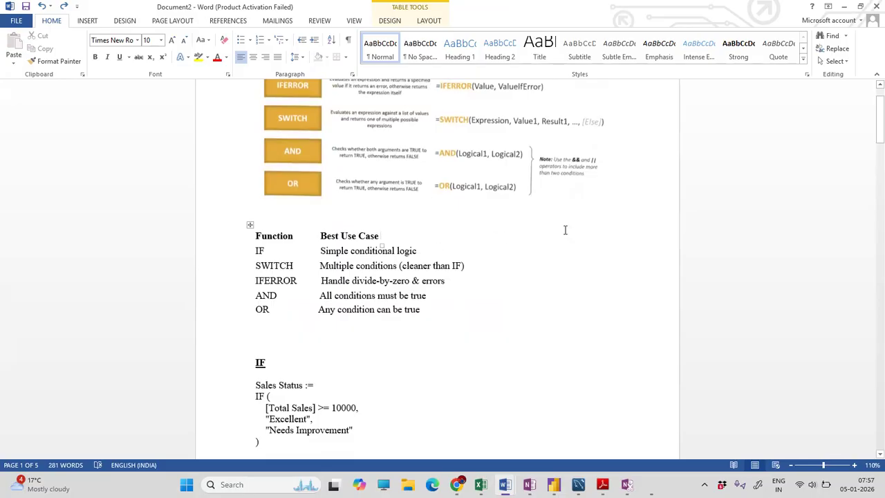
pyautogui.scroll(-1, 477, 249)
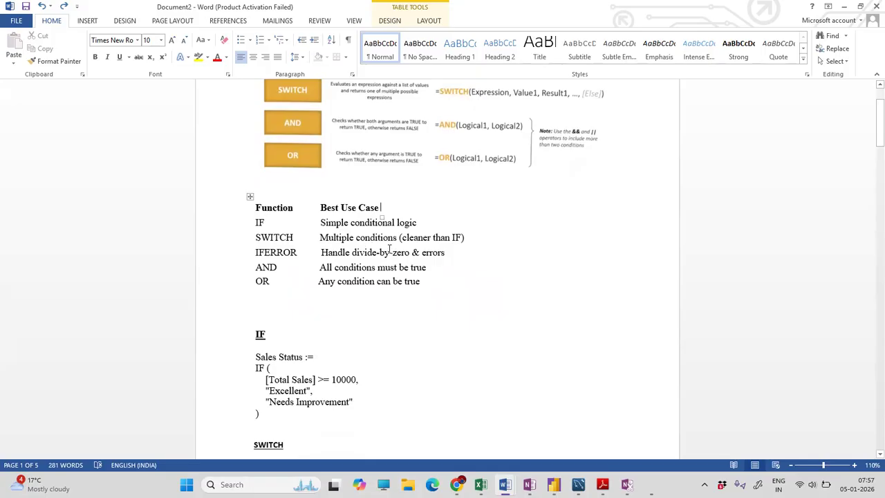
pyautogui.scroll(-7, 397, 250)
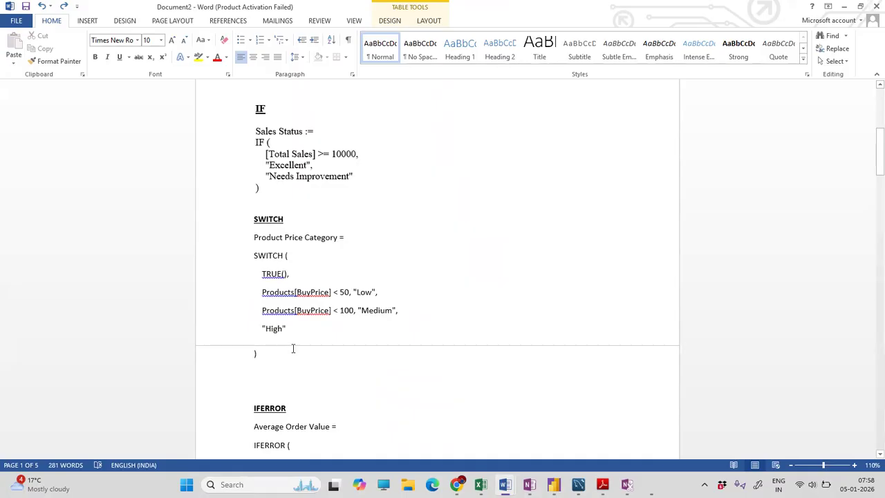
pyautogui.scroll(2, 329, 235)
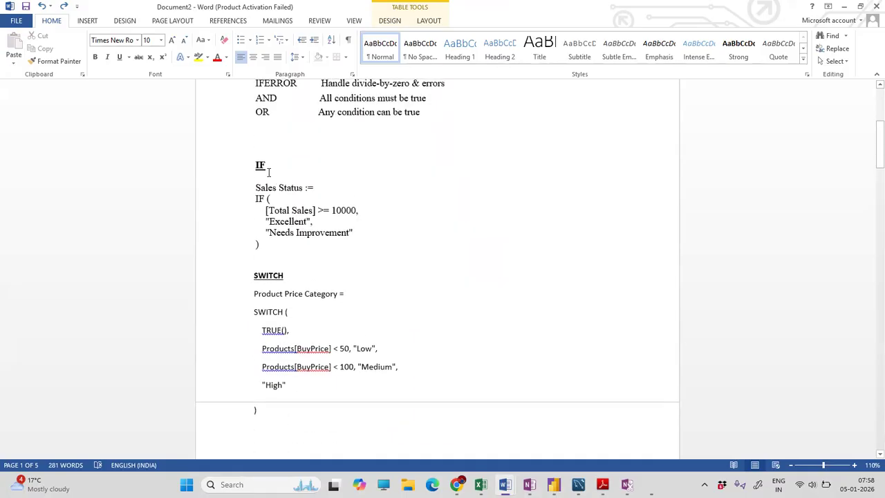
pyautogui.click(286, 277)
pyautogui.moveTo(286, 275); pyautogui.dragTo(234, 151)
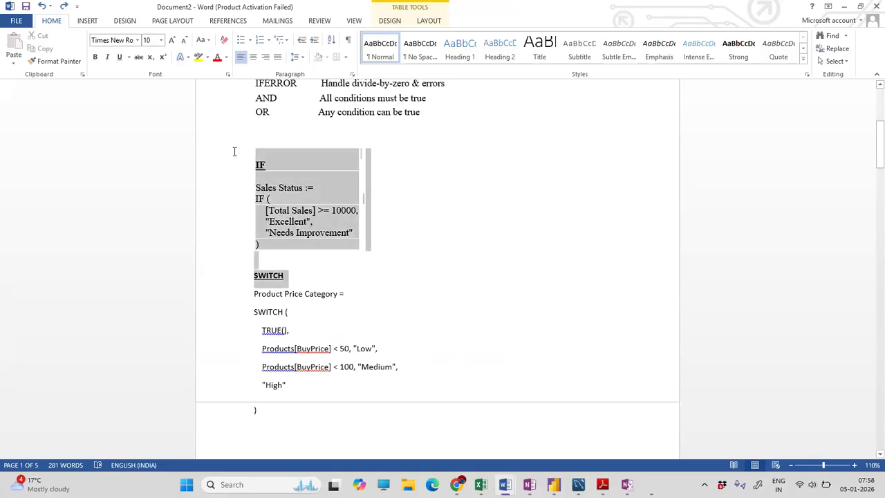
pyautogui.click(306, 282)
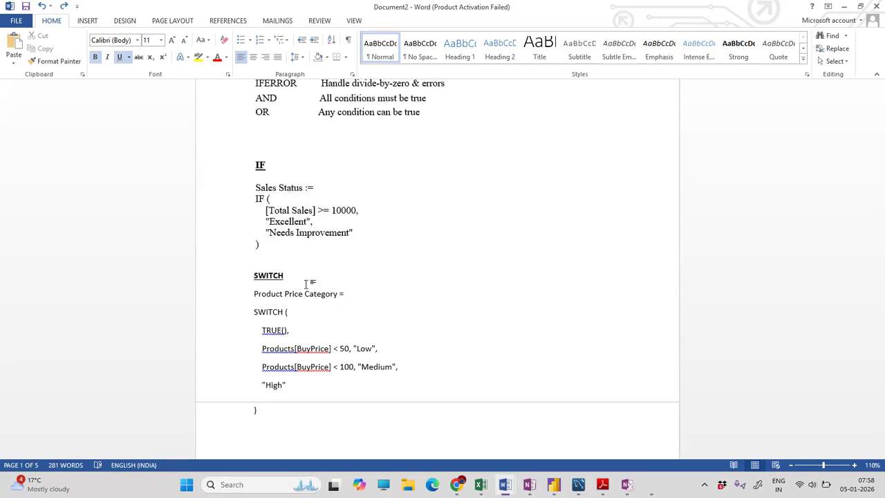
pyautogui.scroll(-3, 306, 284)
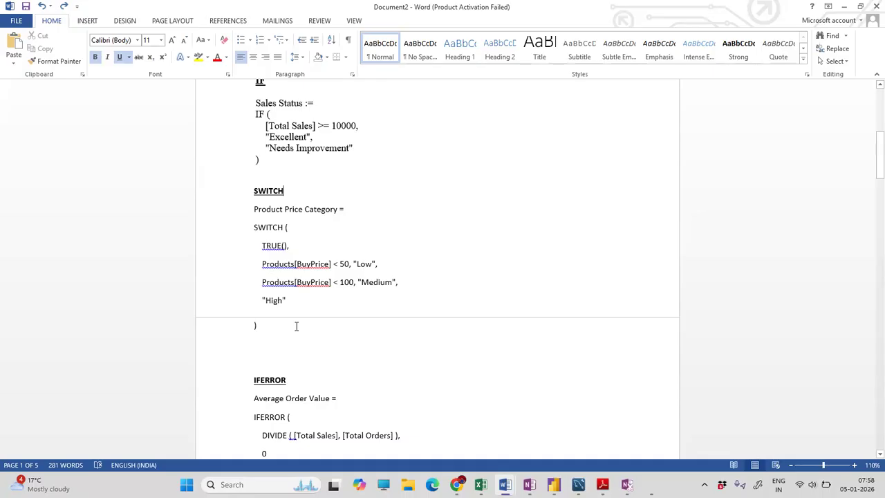
# - Return to Power BI and look through the fields of the MeasureTable, orderdetails and orders tables
pyautogui.hotkey('alt', 'Tab')
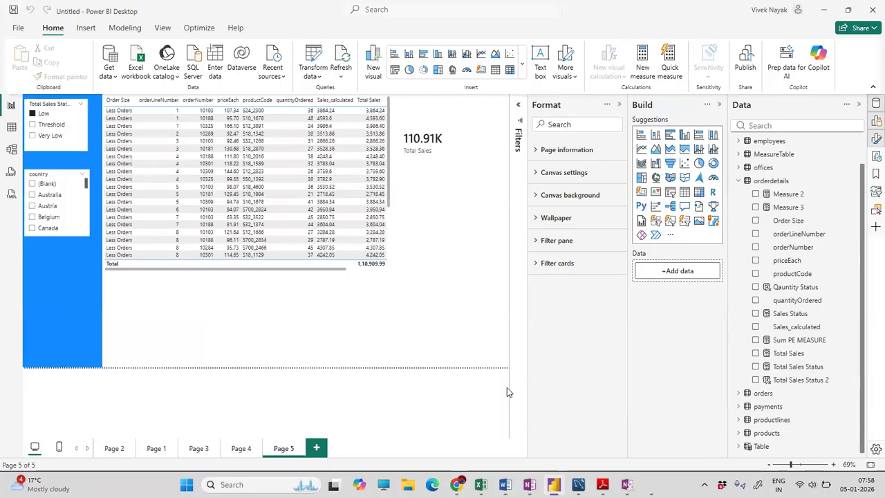
pyautogui.click(738, 181)
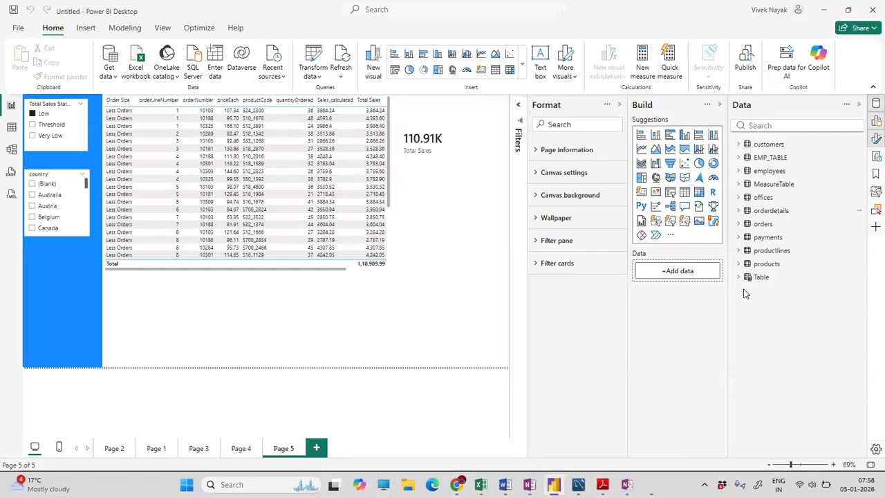
pyautogui.click(739, 184)
pyautogui.click(738, 184)
pyautogui.click(738, 210)
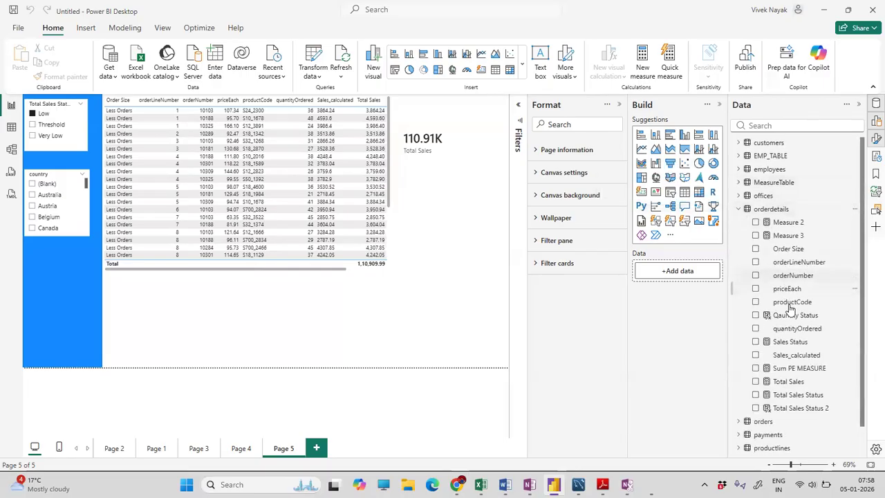
pyautogui.scroll(-1, 790, 307)
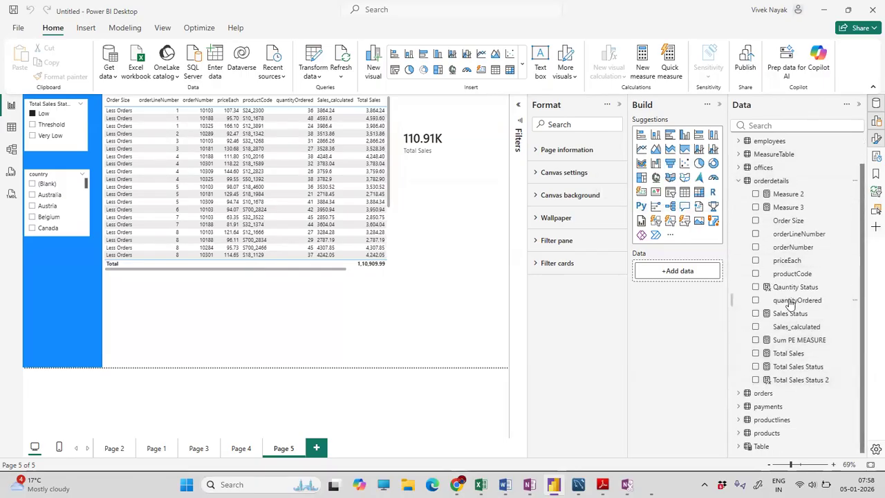
pyautogui.click(738, 392)
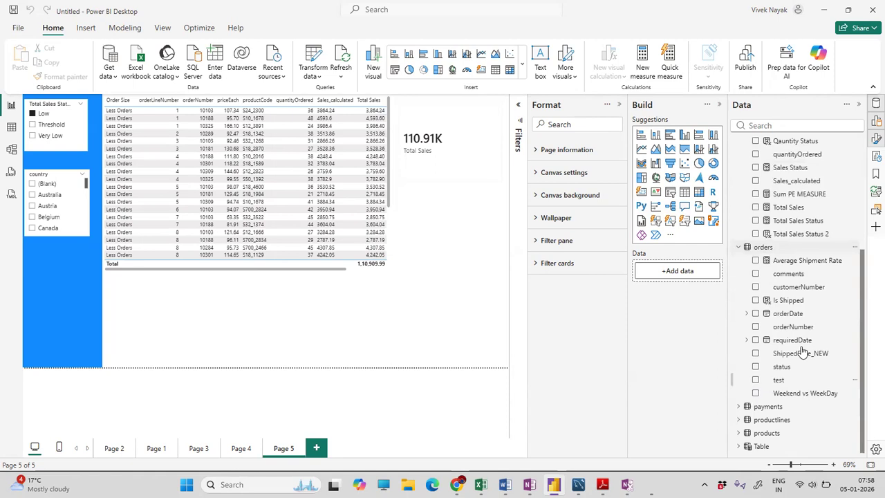
pyautogui.click(738, 246)
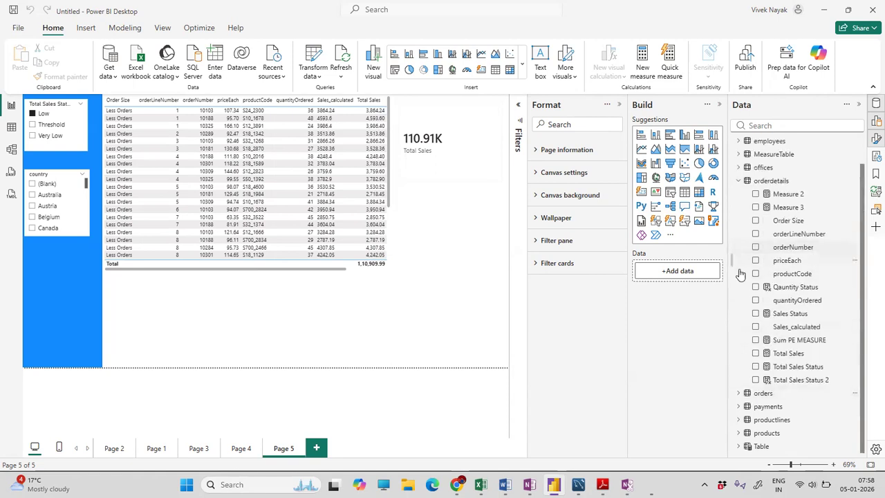
pyautogui.click(736, 183)
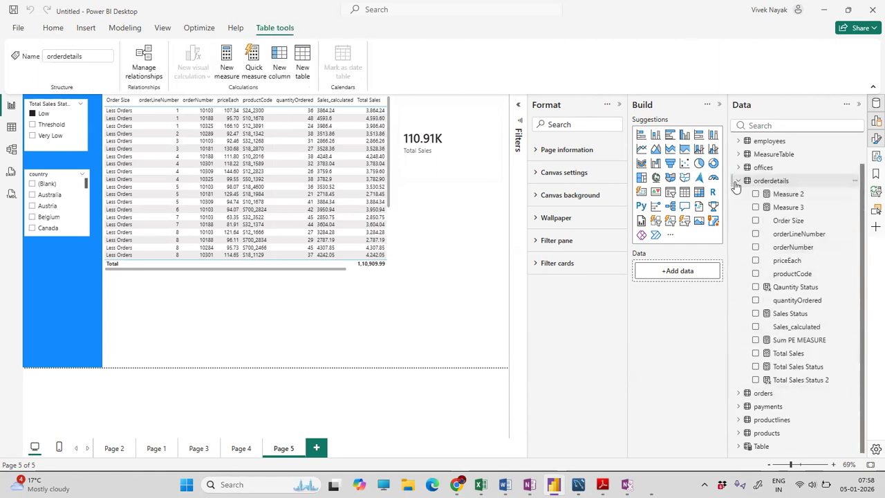
pyautogui.click(736, 181)
pyautogui.click(475, 284)
# - Delete the calculated table named Table from the model, including its Qauntity Status measure and Value column
pyautogui.click(739, 279)
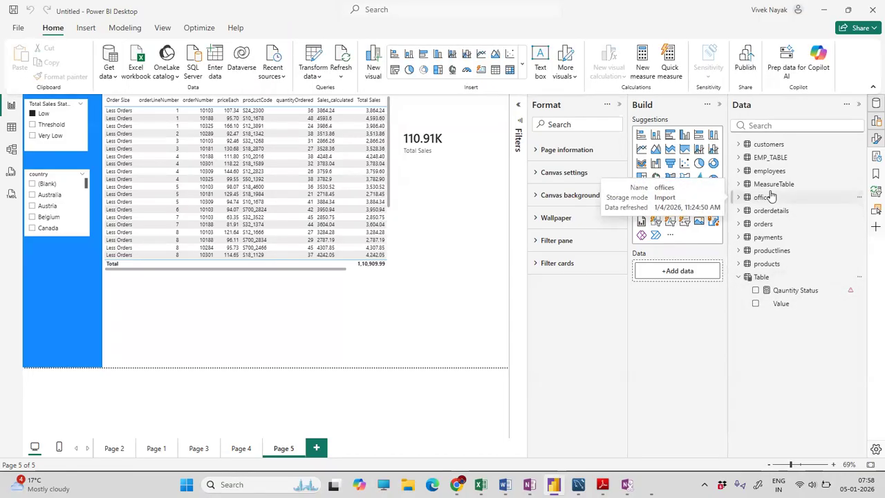
pyautogui.click(857, 278)
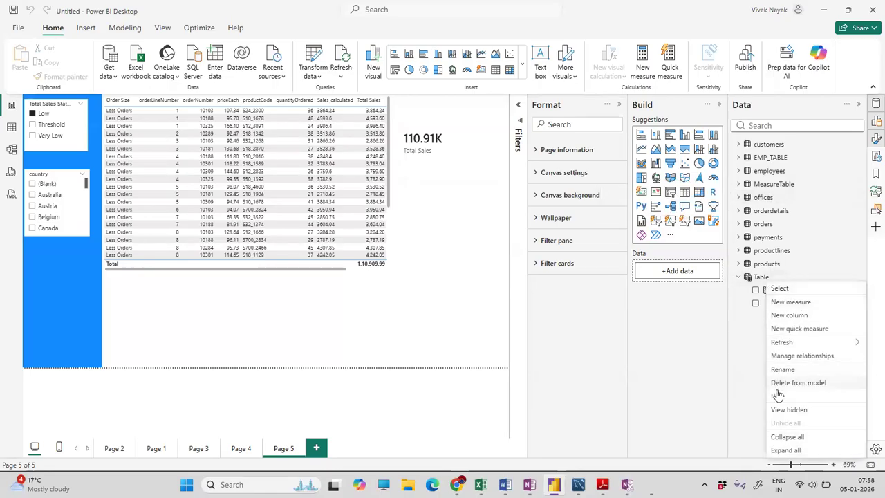
pyautogui.click(798, 383)
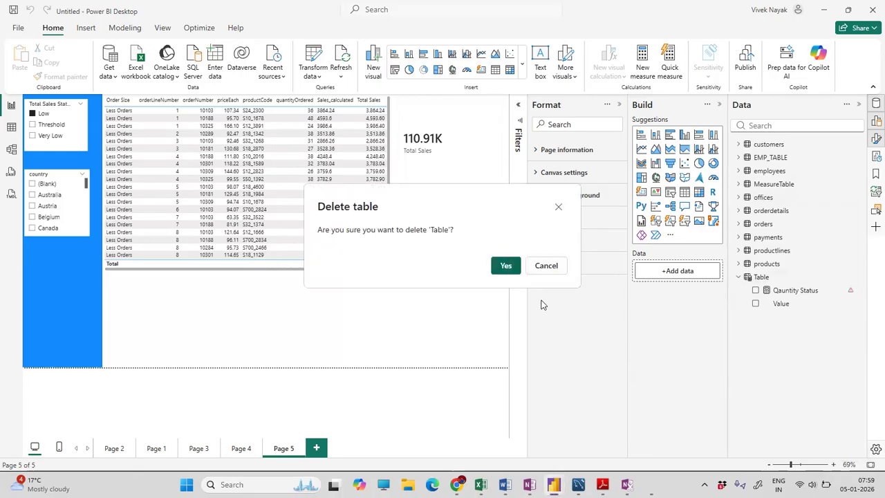
pyautogui.click(505, 266)
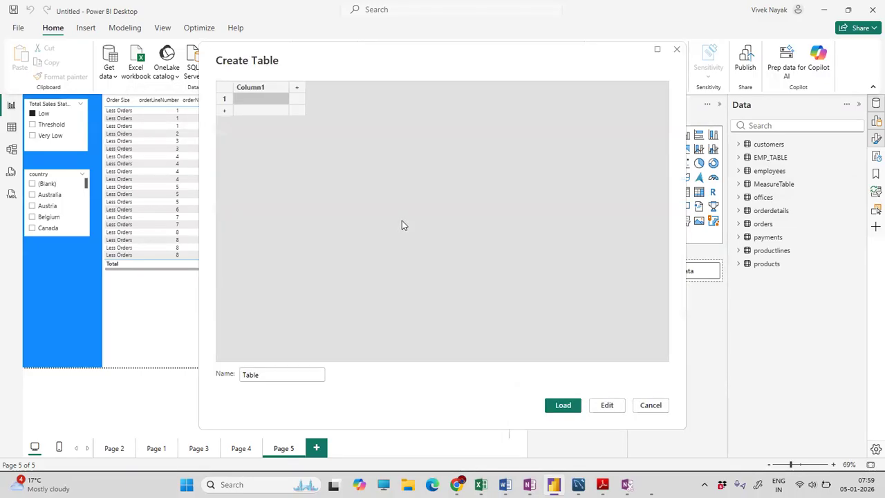
# - Create an empty manually entered table named listmeasure and load it into the model
pyautogui.doubleClick(252, 373)
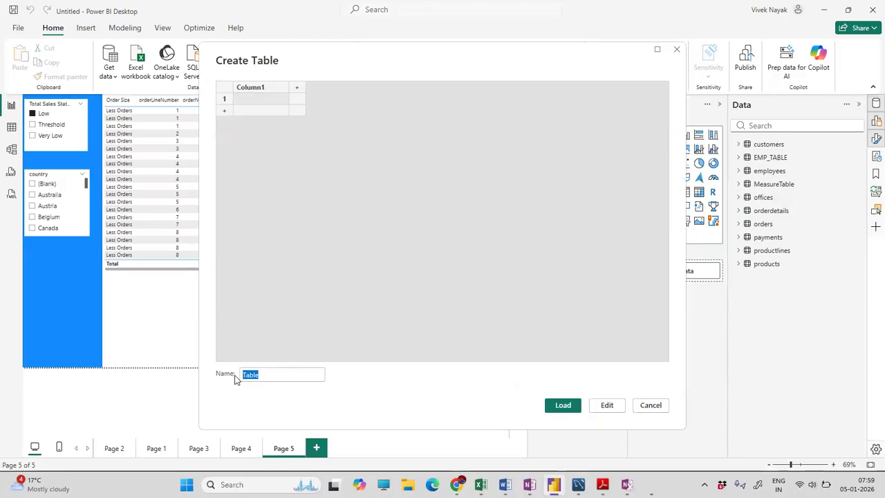
pyautogui.write('a')
pyautogui.press('BackSpace')
pyautogui.write('listmeasure')
pyautogui.click(562, 405)
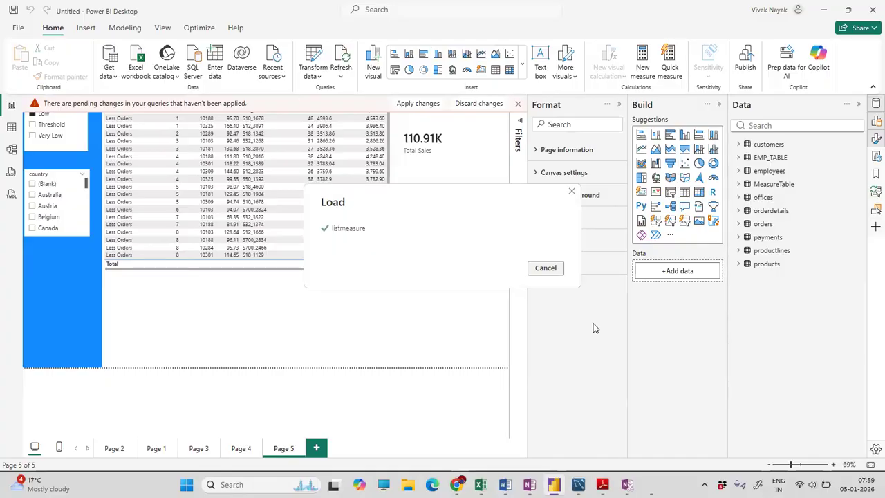
# - Inspect the new listmeasure table and its Column1 field, leaving the table collapsed
pyautogui.click(737, 184)
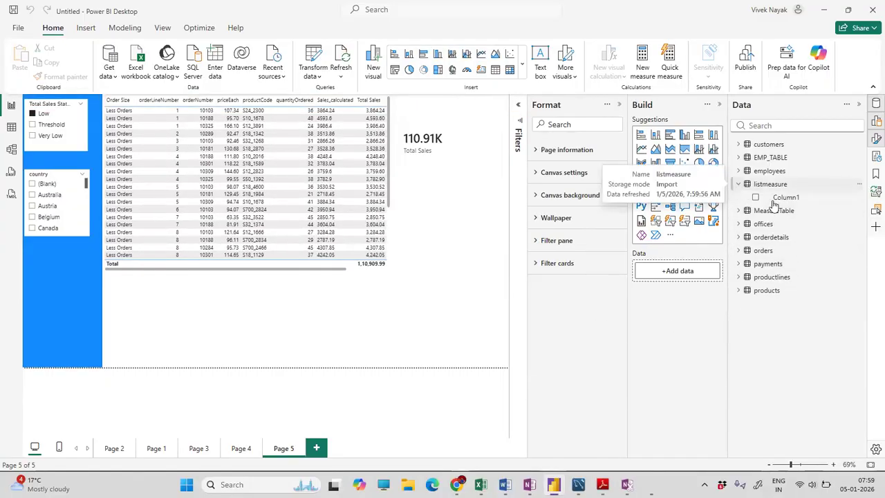
pyautogui.click(783, 199)
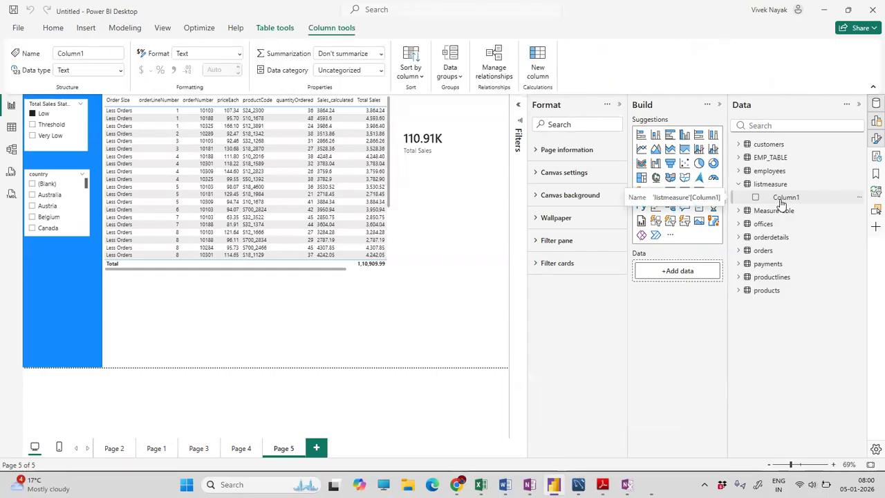
pyautogui.click(744, 186)
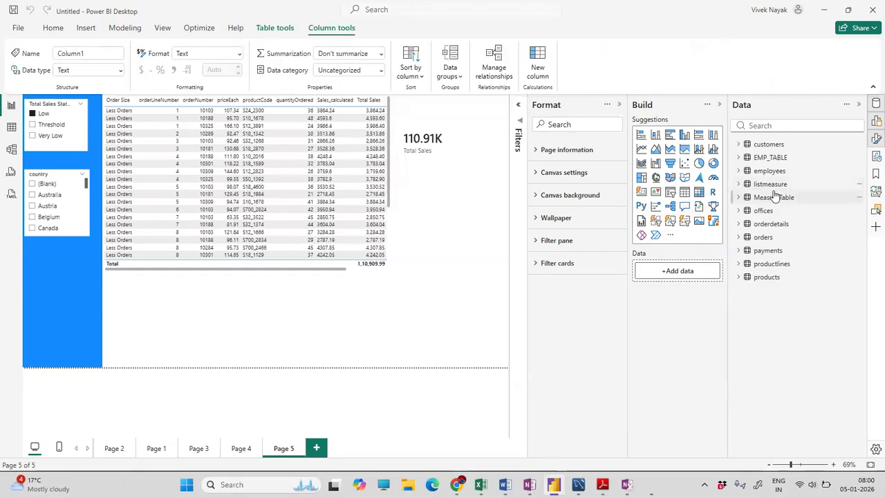
pyautogui.click(478, 286)
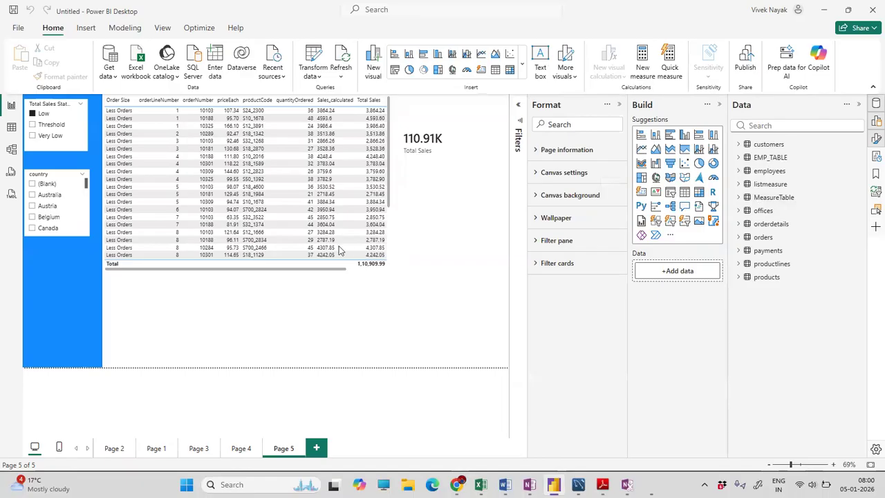
# - Create a calculated table named listmeasures_2 defined as {""}
pyautogui.click(125, 28)
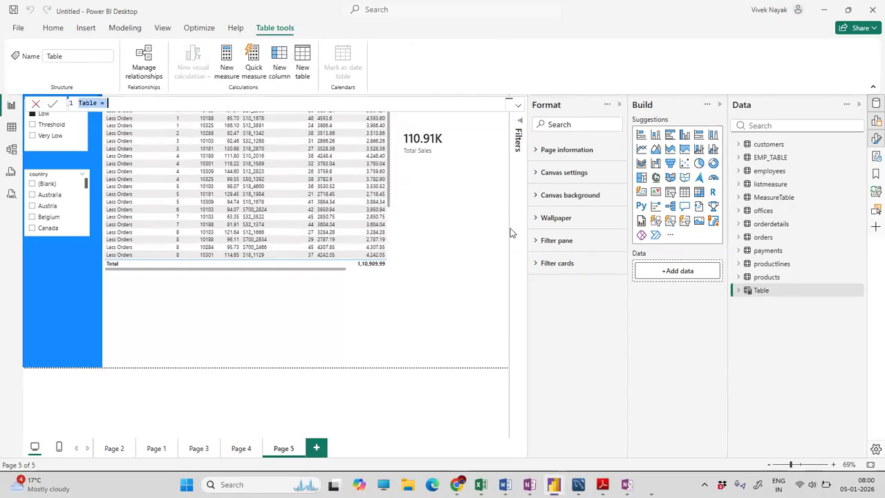
pyautogui.moveTo(99, 102); pyautogui.dragTo(78, 103)
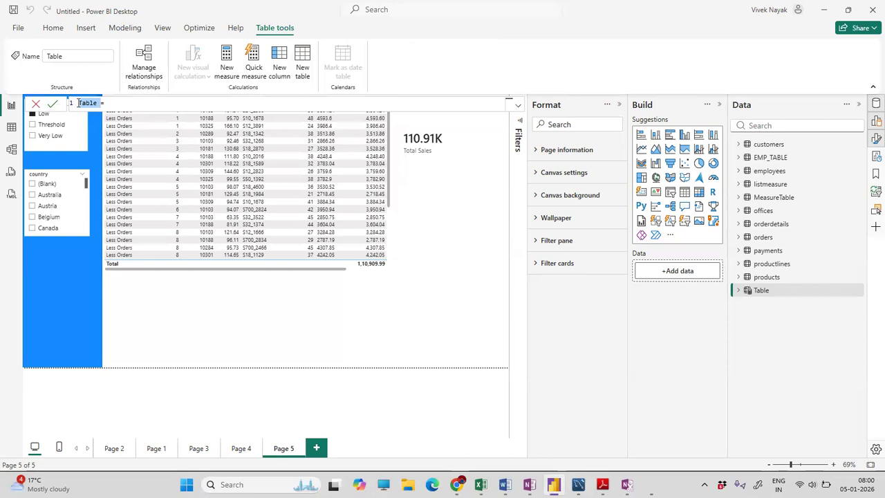
pyautogui.write('listmeas')
pyautogui.write('ures')
pyautogui.write('_2')
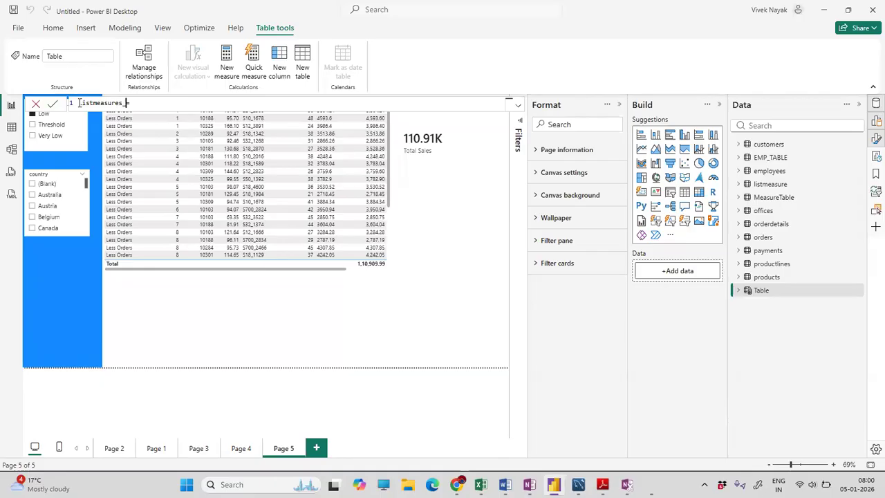
pyautogui.press('Right')
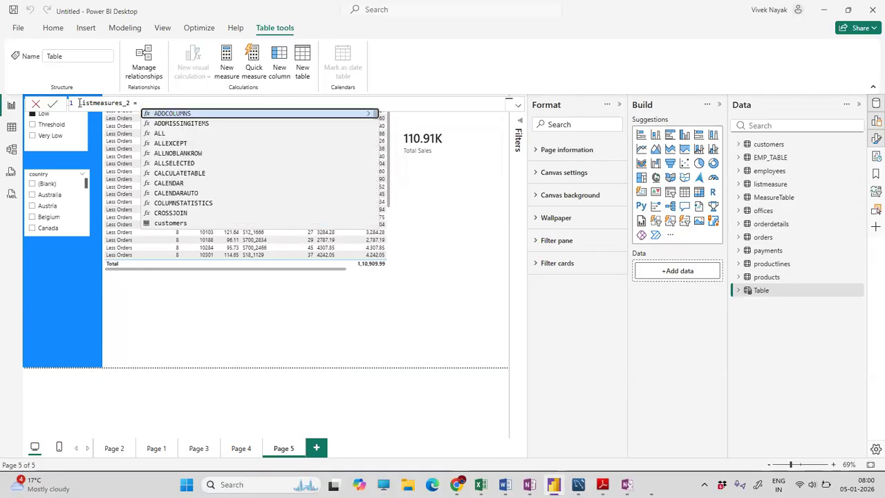
pyautogui.write('{}')
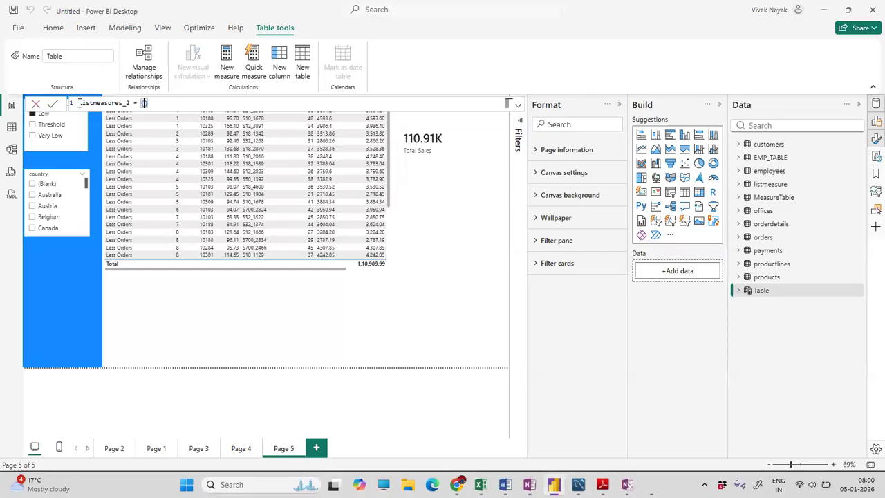
pyautogui.write('""')
pyautogui.press('Return')
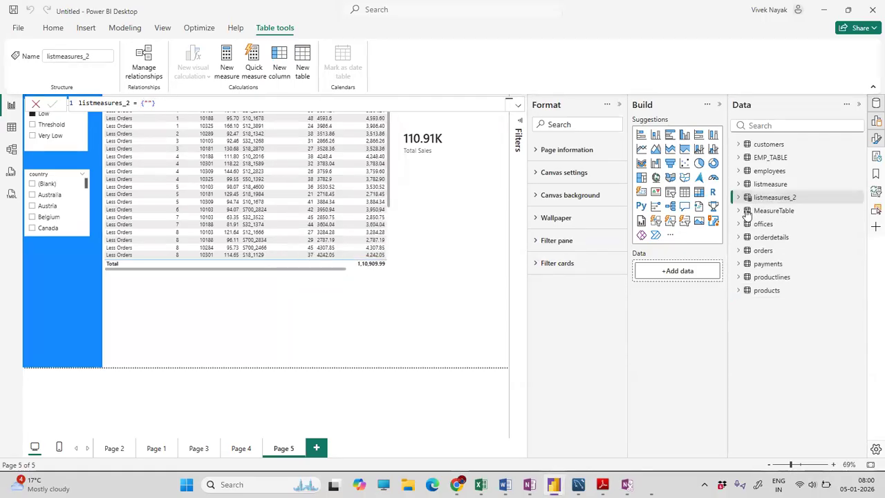
# - Inspect the new listmeasures_2 table and its definition, and compare it with MeasureTable
pyautogui.click(737, 198)
pyautogui.click(736, 198)
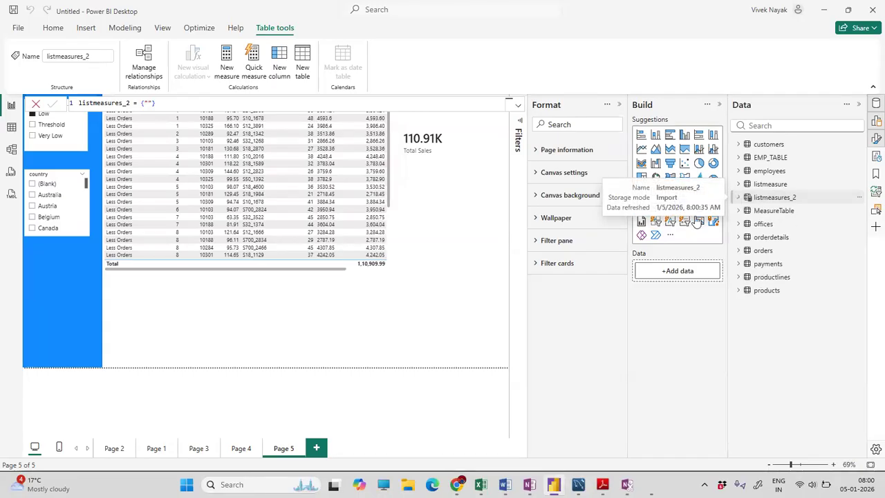
pyautogui.click(583, 335)
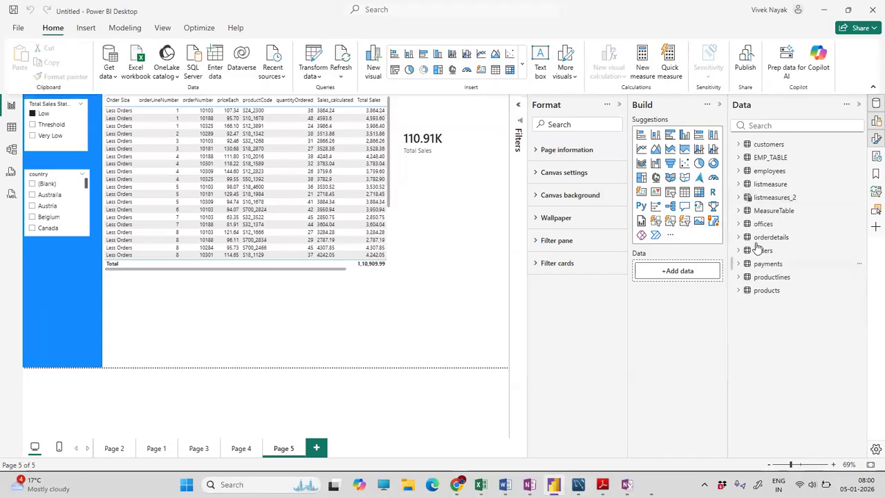
pyautogui.click(773, 198)
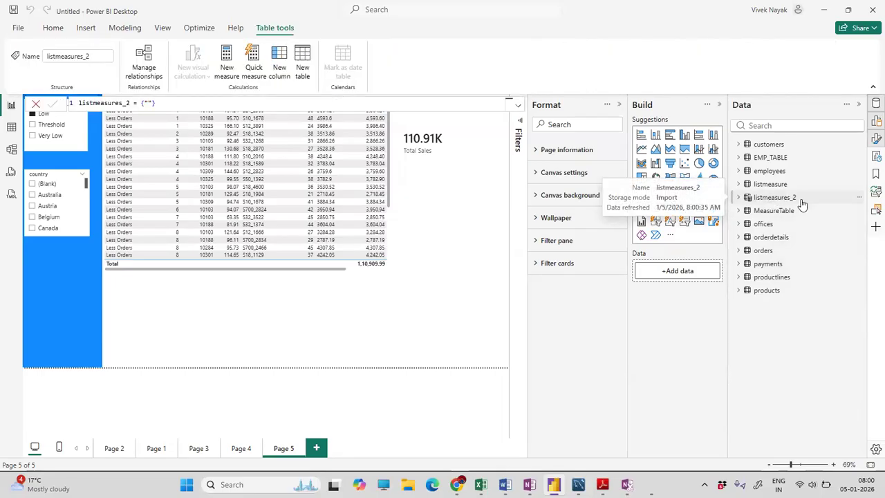
pyautogui.click(760, 211)
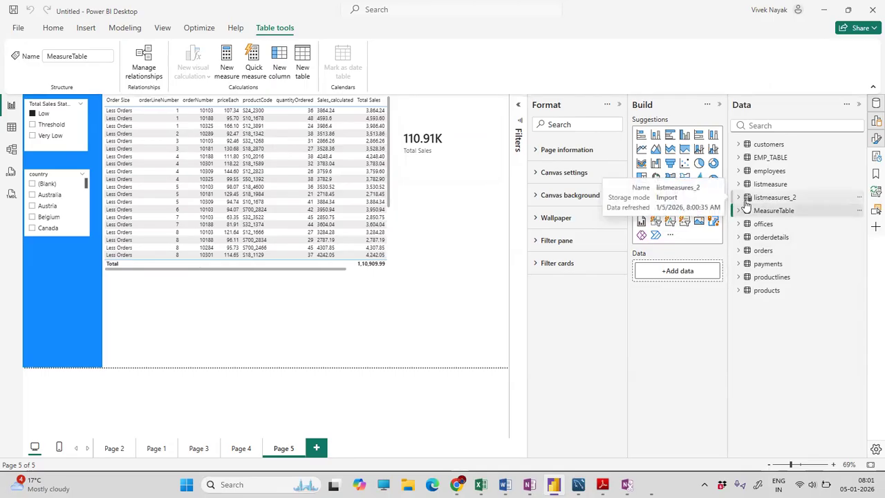
# - Look through the fields of the customers, orders and payments tables and review the Order Amount column's formula
pyautogui.click(739, 144)
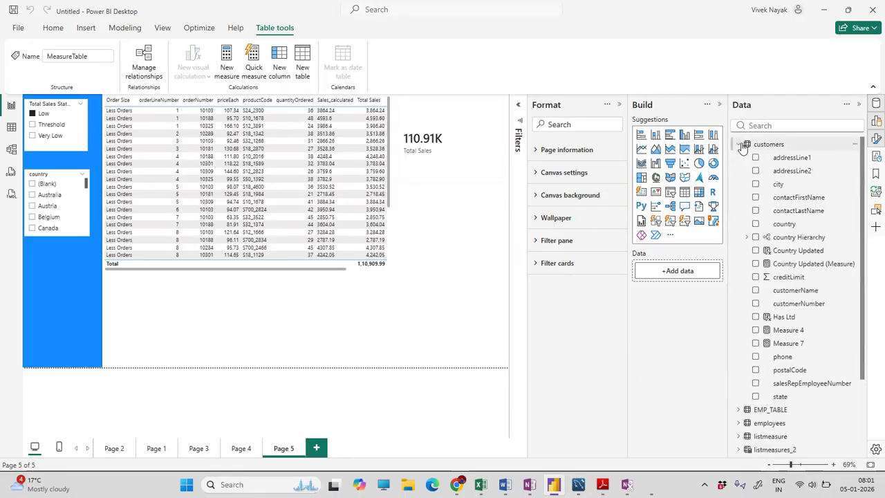
pyautogui.scroll(-3, 788, 290)
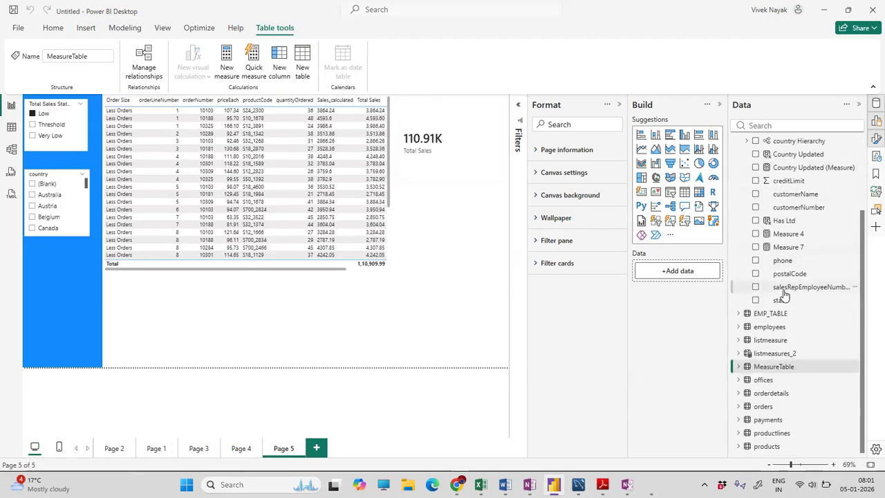
pyautogui.click(761, 407)
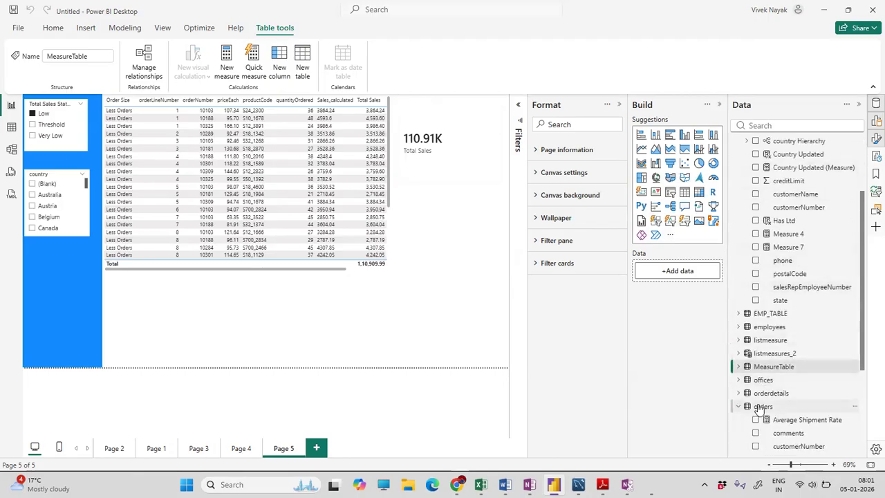
pyautogui.scroll(-5, 760, 401)
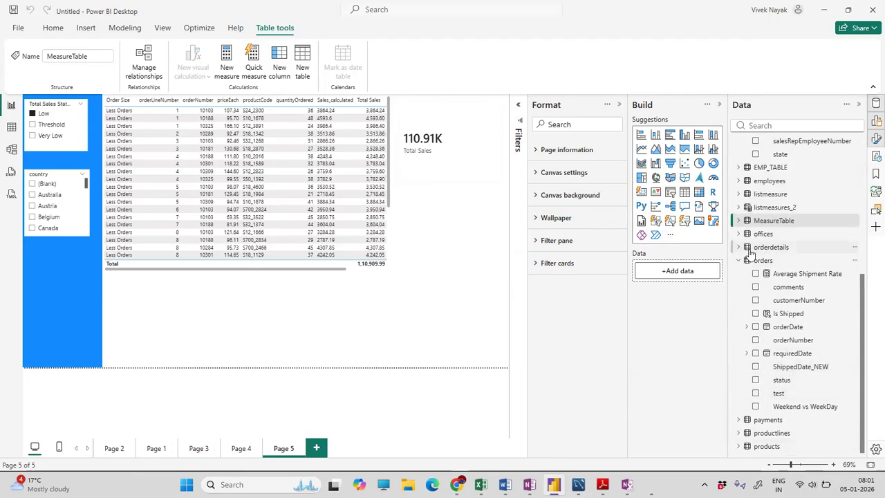
pyautogui.click(739, 421)
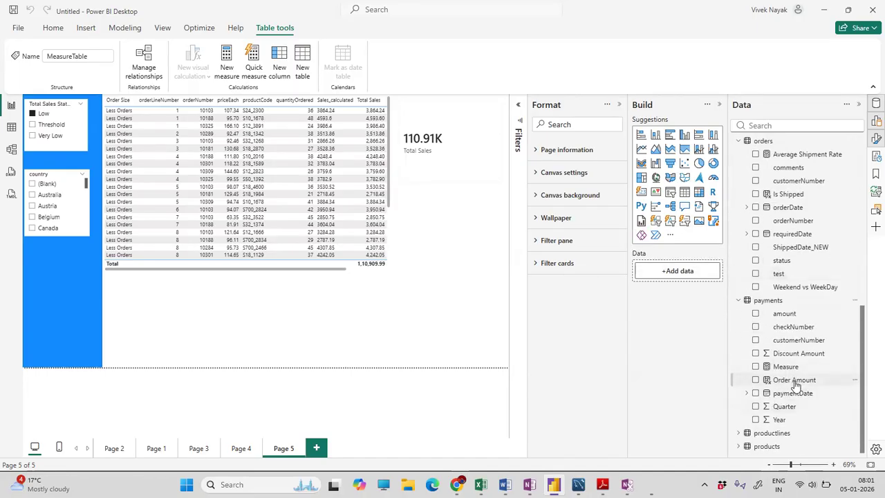
pyautogui.click(794, 384)
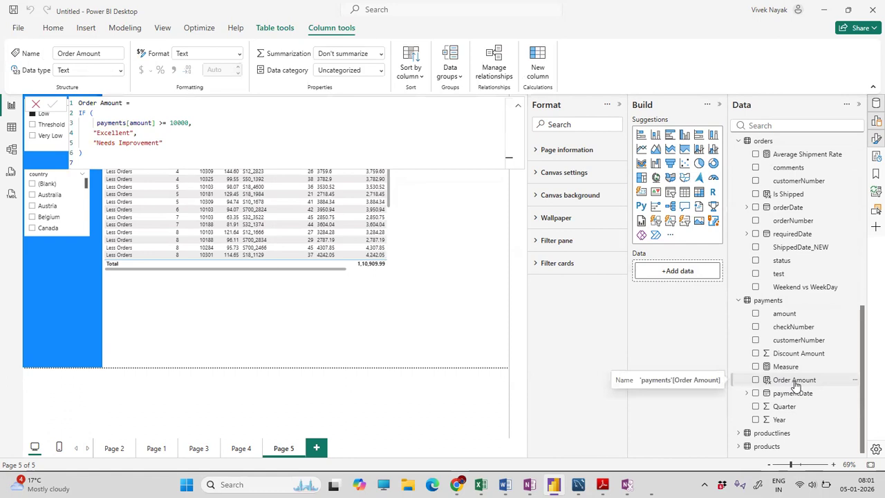
# - Look through the orderdetails fields and review the formula of the Total Sales Status measure
pyautogui.scroll(3, 757, 394)
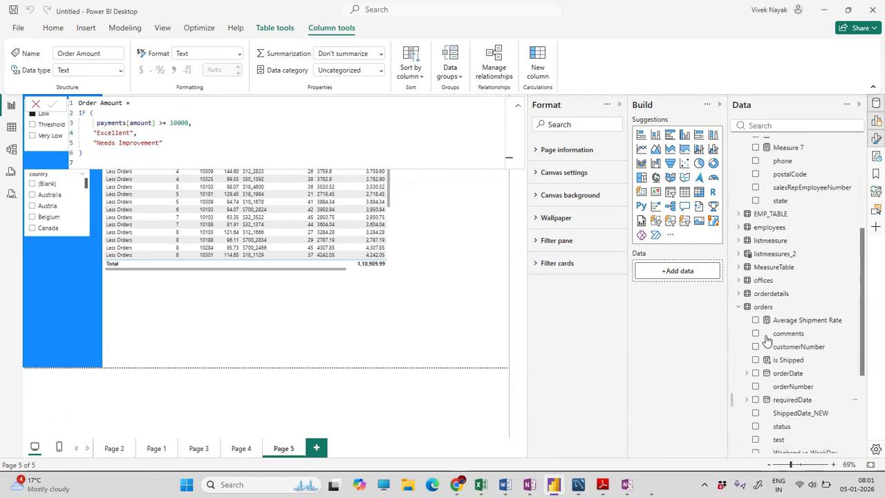
pyautogui.click(738, 294)
pyautogui.scroll(-2, 767, 331)
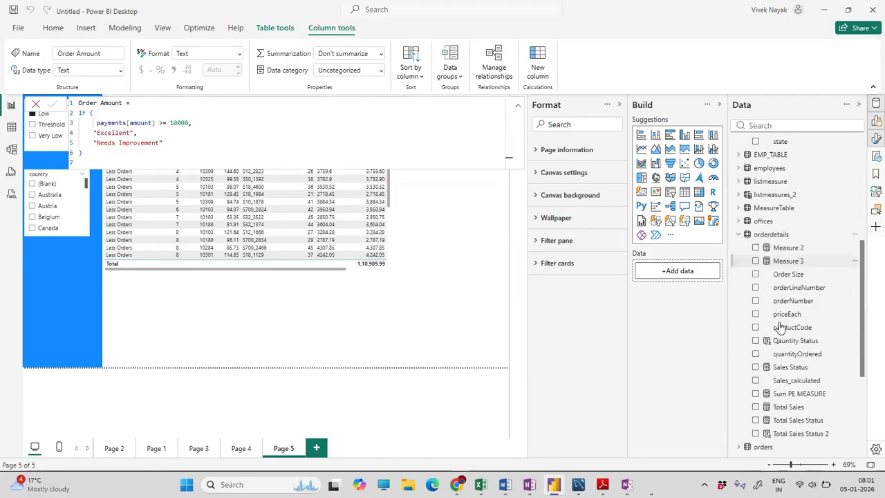
pyautogui.click(794, 369)
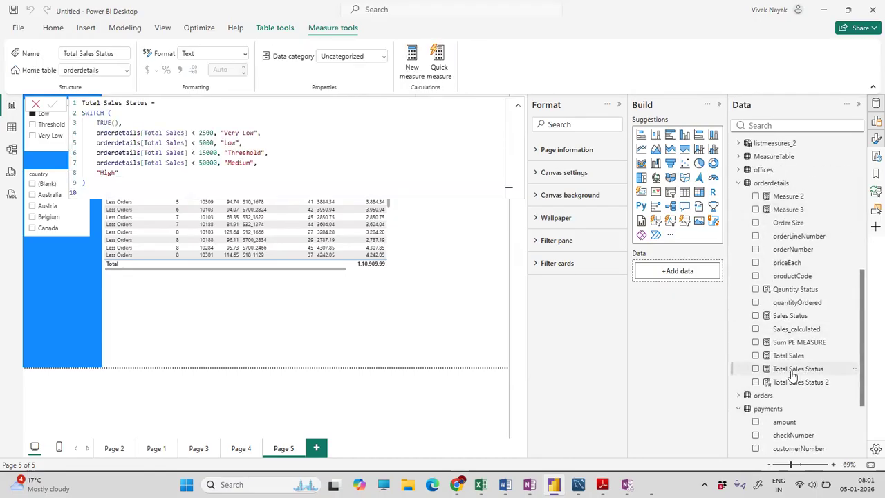
# - Try to move the Total Sales Status measure from orderdetails directly onto MeasureTable in the field list
pyautogui.scroll(8, 796, 353)
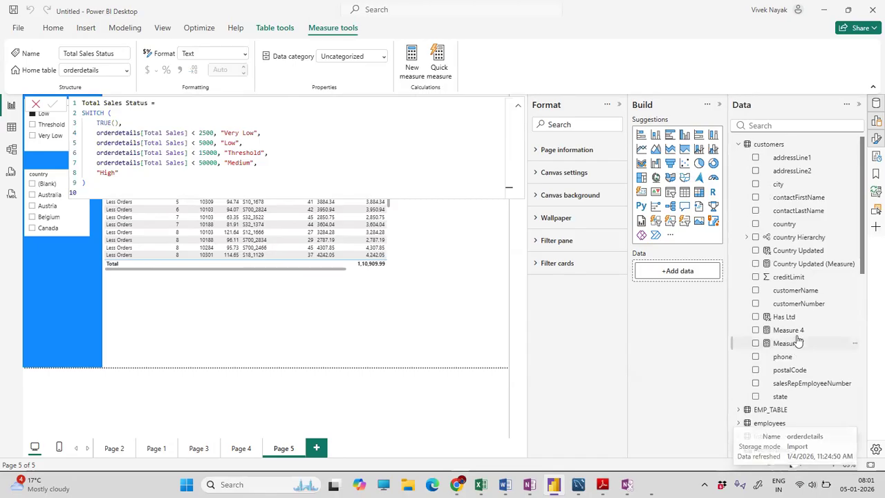
pyautogui.scroll(-3, 754, 349)
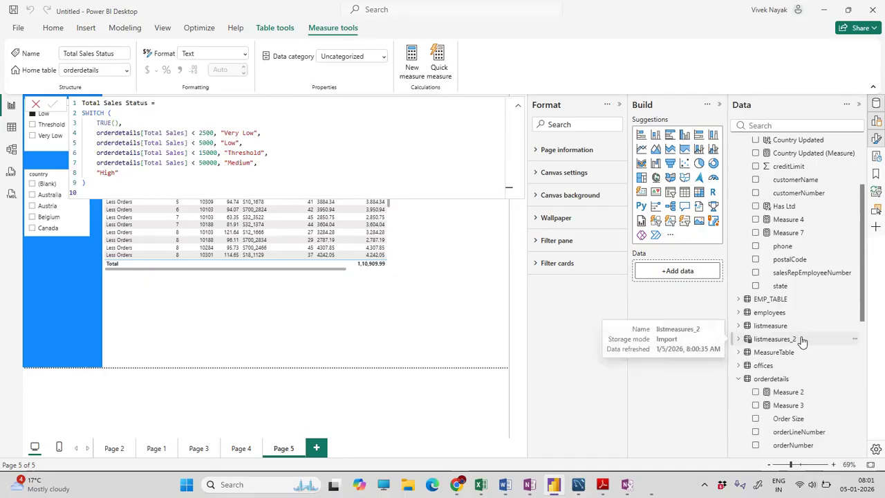
pyautogui.scroll(-8, 802, 339)
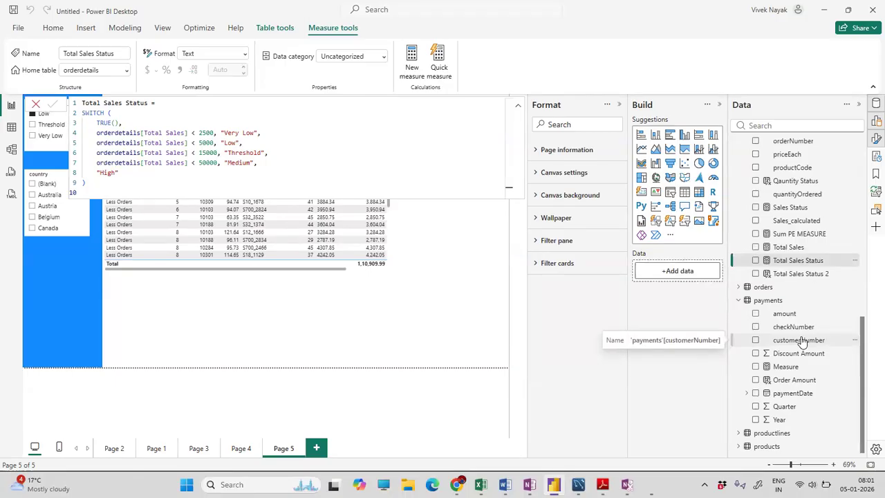
pyautogui.scroll(3, 805, 337)
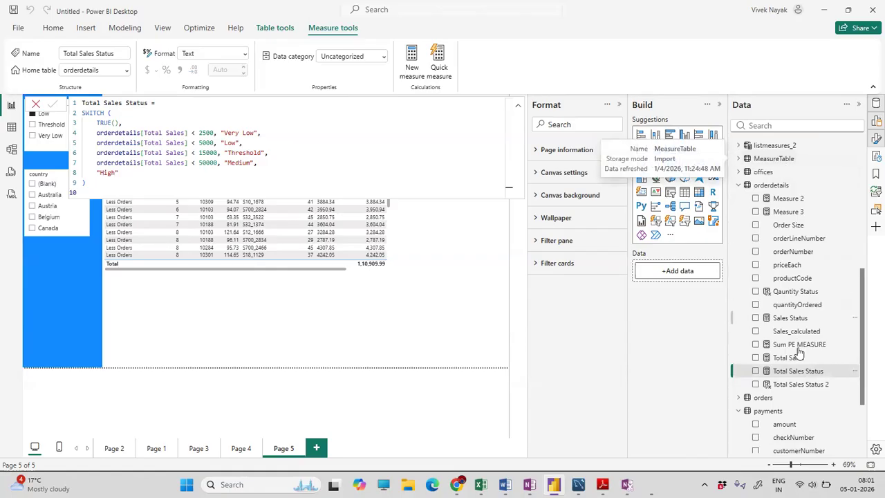
pyautogui.moveTo(800, 372); pyautogui.dragTo(800, 160)
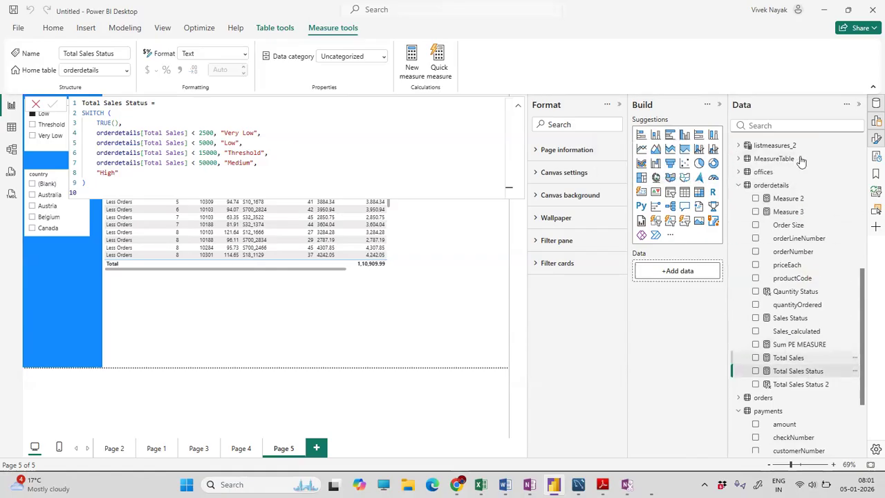
pyautogui.click(808, 374)
pyautogui.moveTo(119, 182); pyautogui.dragTo(59, 104)
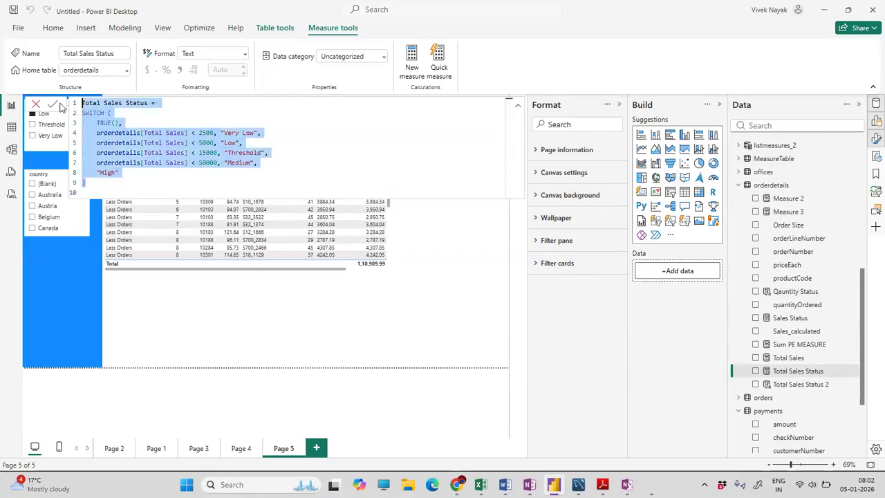
pyautogui.rightClick(779, 160)
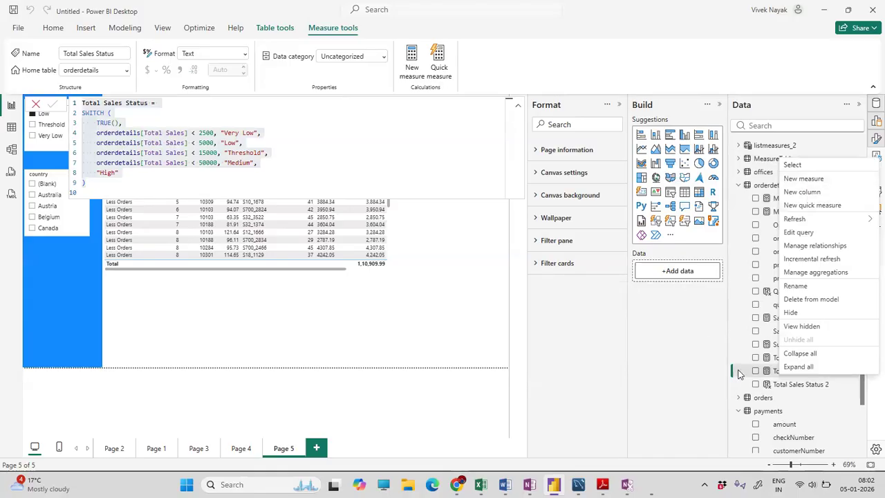
pyautogui.click(656, 368)
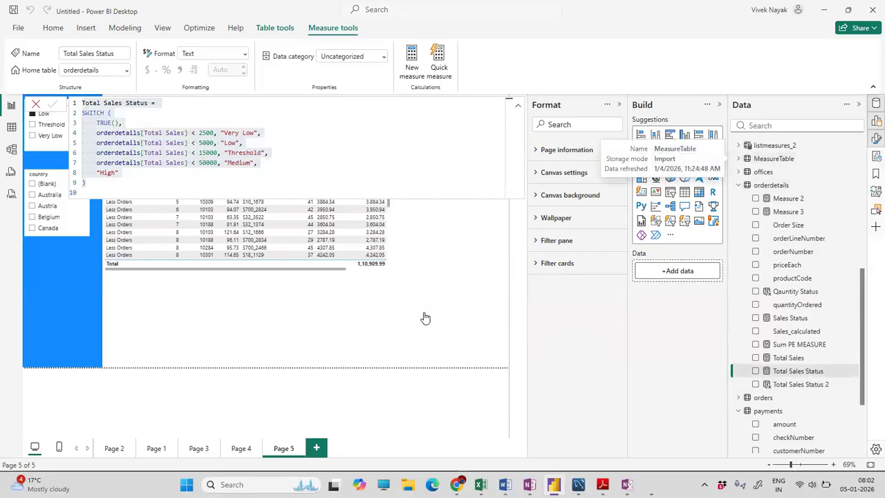
pyautogui.click(35, 105)
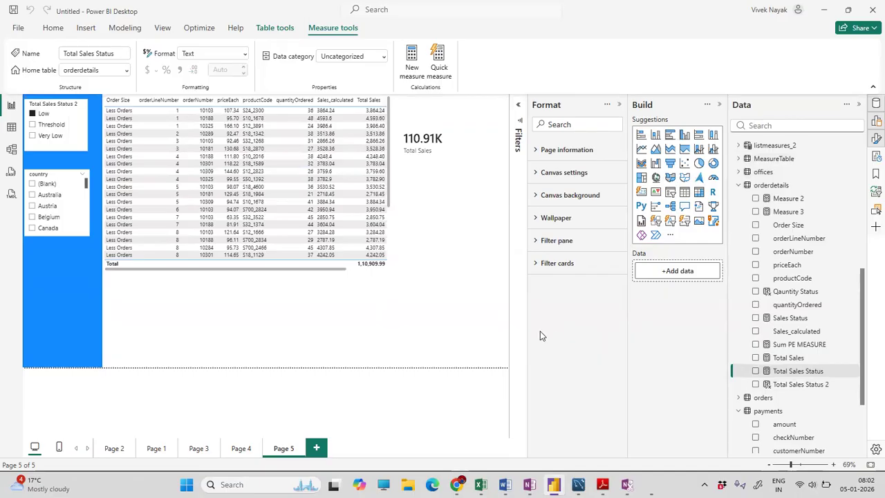
# - Collapse the Format and Build panes and open the home table choices for the Total Sales Status measure
pyautogui.click(619, 105)
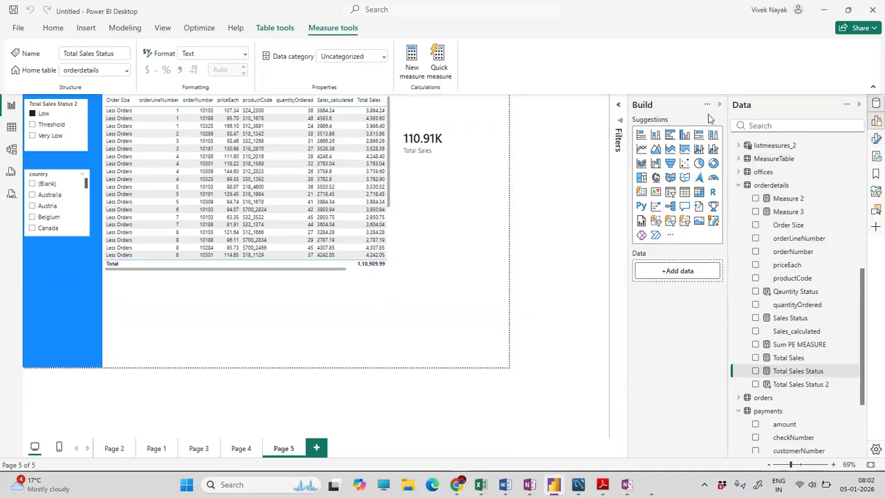
pyautogui.click(718, 107)
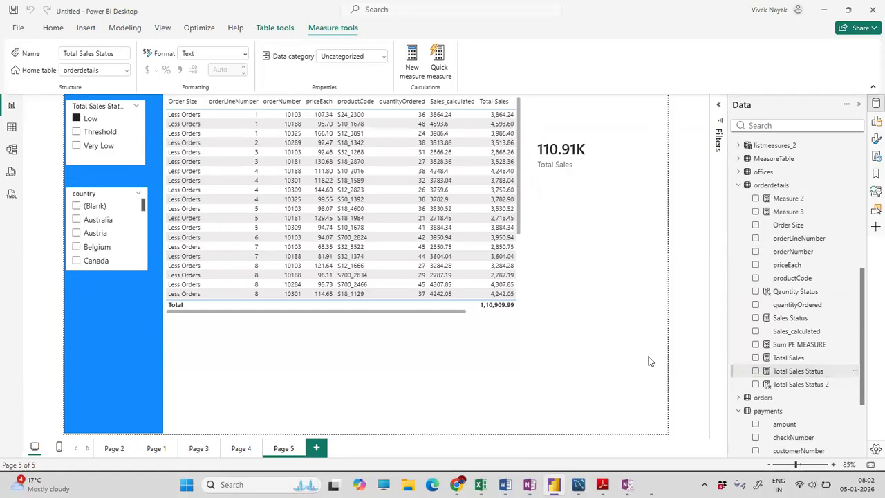
pyautogui.click(126, 72)
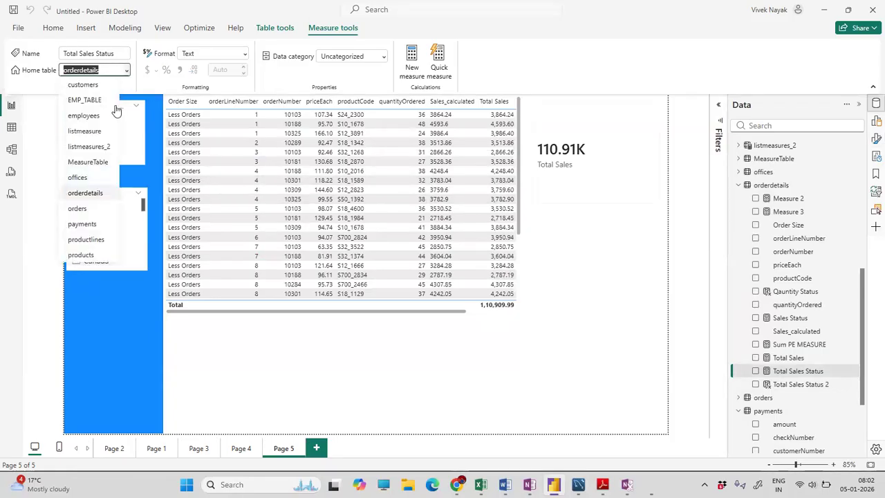
# - Set the home table of the Total Sales Status measure to MeasureTable
pyautogui.click(89, 163)
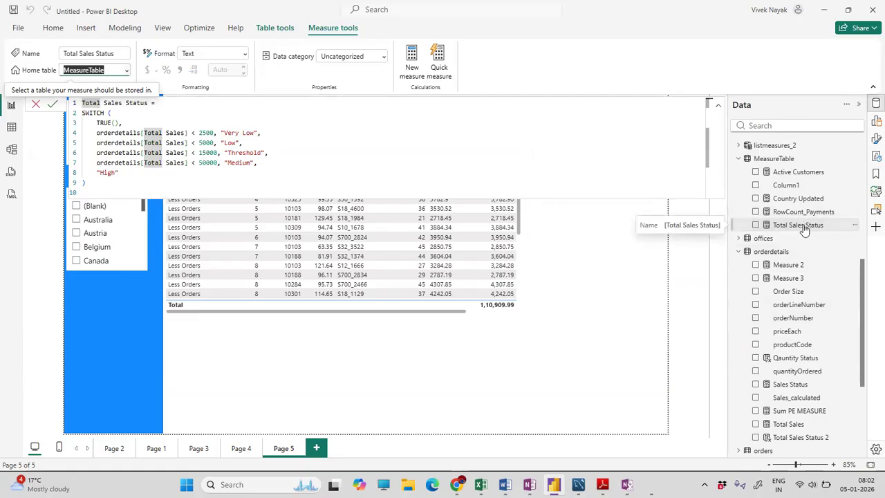
pyautogui.click(639, 320)
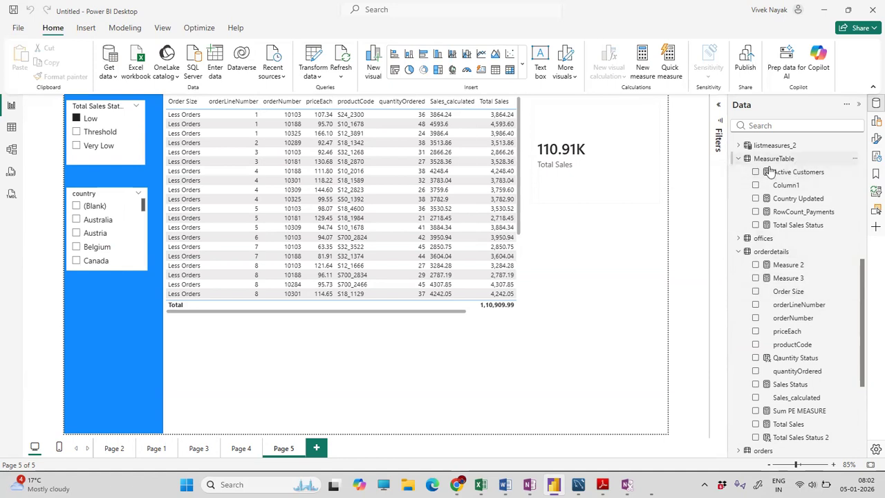
# - Change the home table of the Sales Status measure from orderdetails to listmeasures_2
pyautogui.scroll(-3, 823, 367)
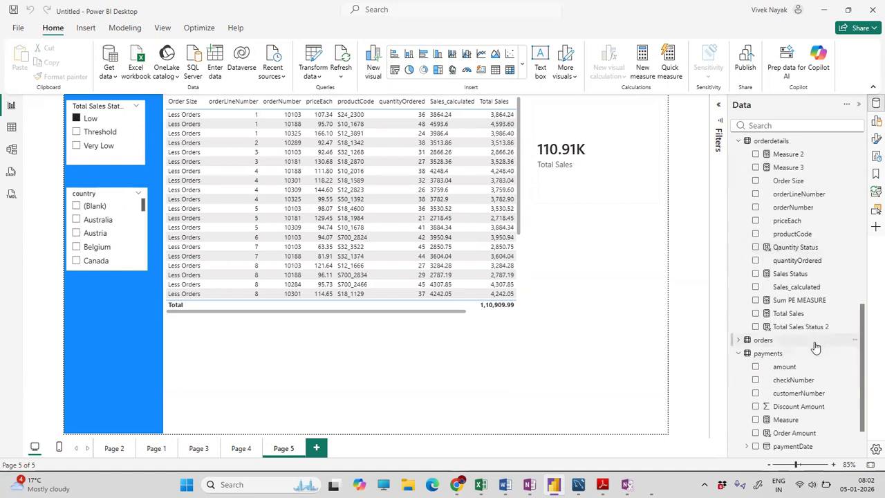
pyautogui.click(790, 275)
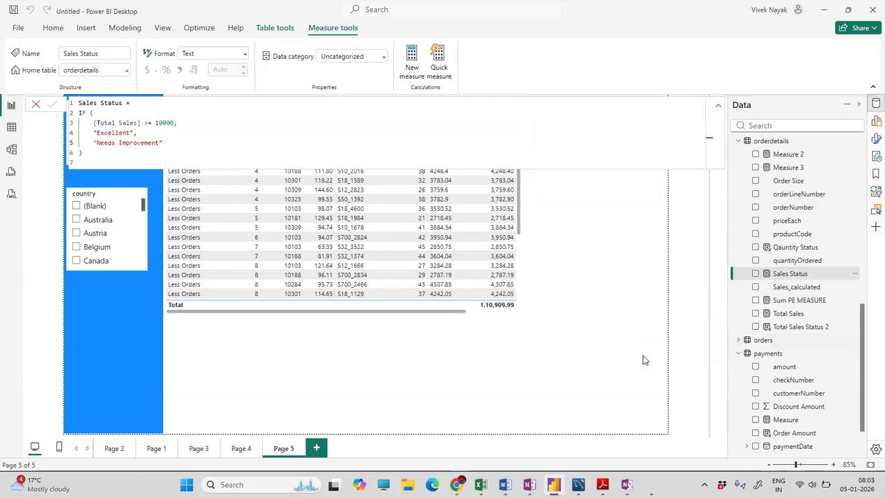
pyautogui.scroll(3, 849, 312)
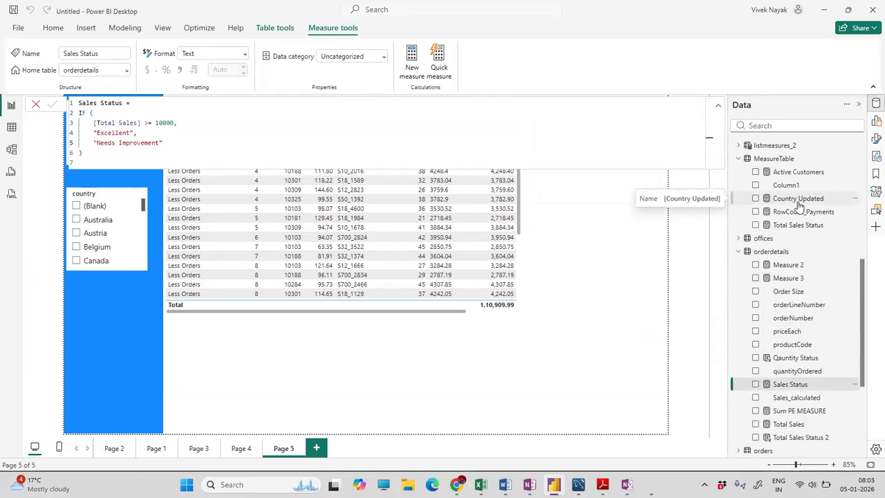
pyautogui.click(693, 282)
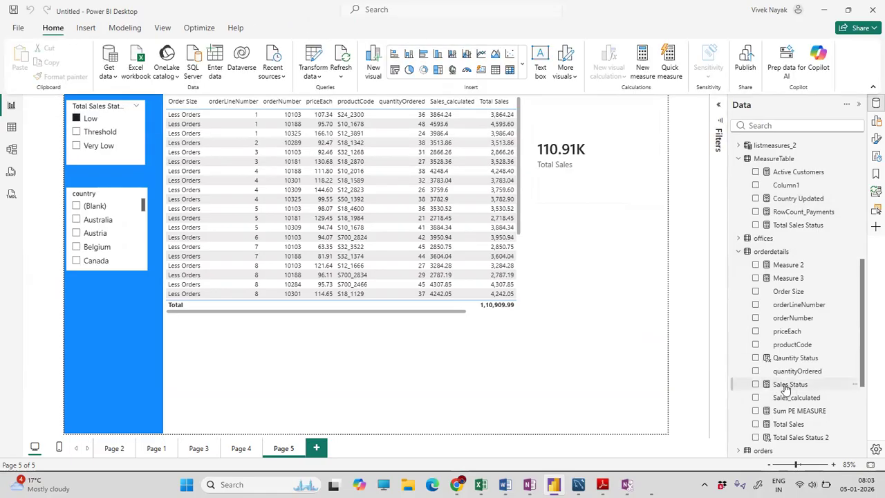
pyautogui.click(787, 385)
pyautogui.click(117, 69)
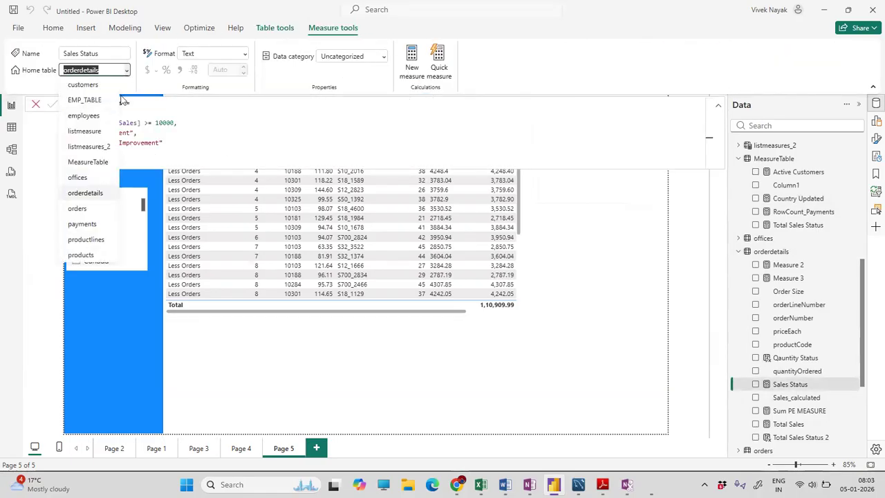
pyautogui.click(103, 147)
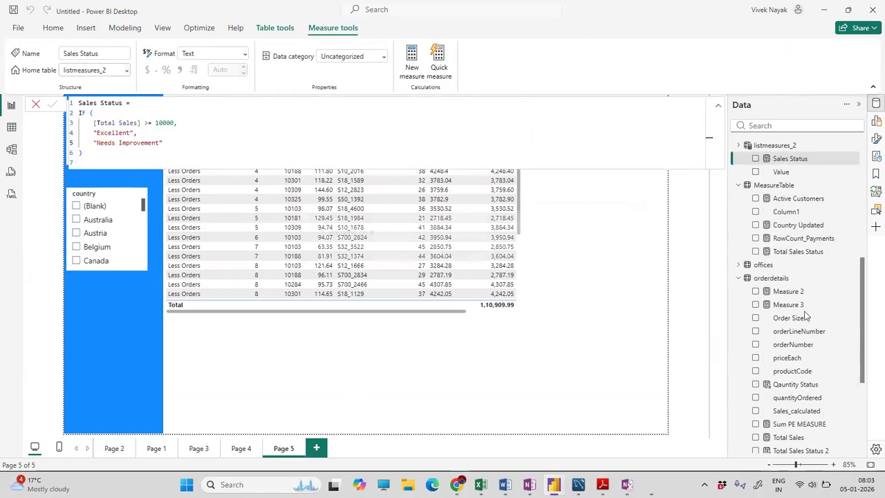
pyautogui.click(683, 296)
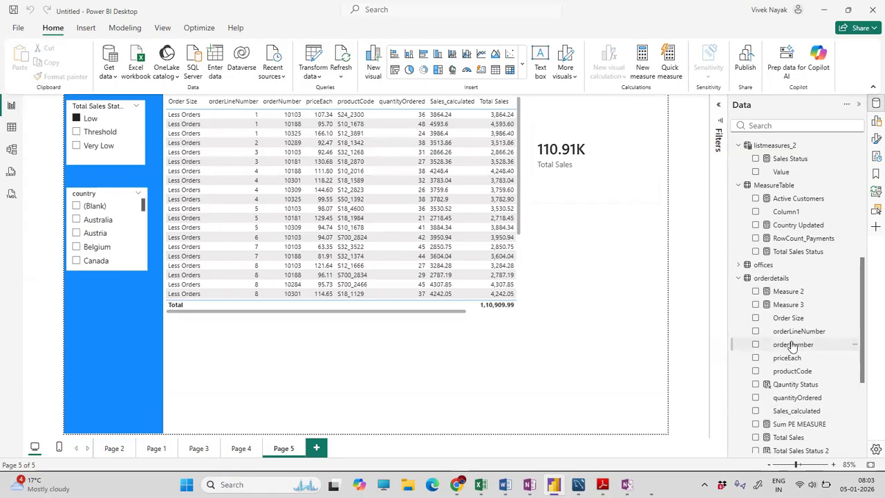
# - Collapse the expanded customers, listmeasures_2, MeasureTable, orderdetails and payments tables in the field list
pyautogui.scroll(-5, 742, 325)
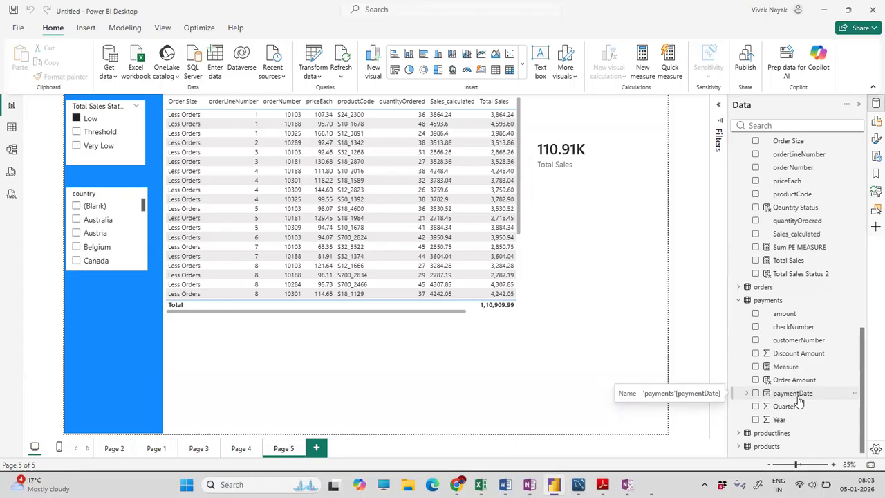
pyautogui.scroll(10, 794, 399)
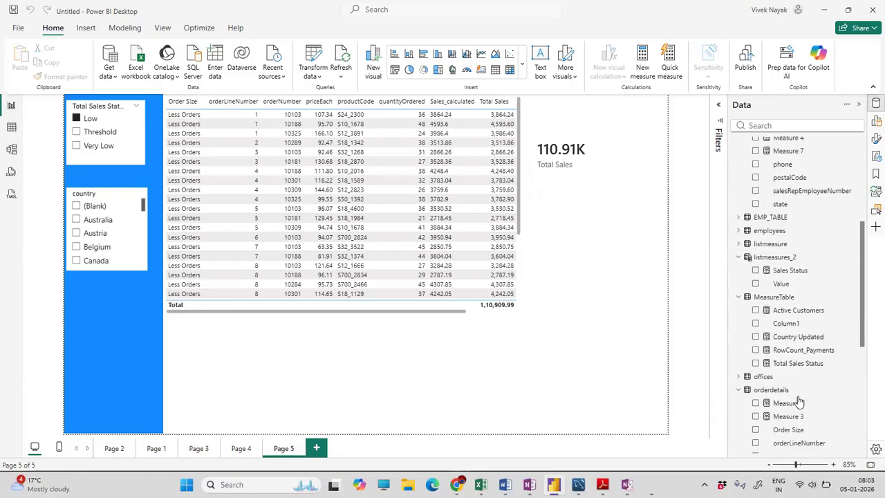
pyautogui.scroll(2, 783, 391)
pyautogui.click(737, 144)
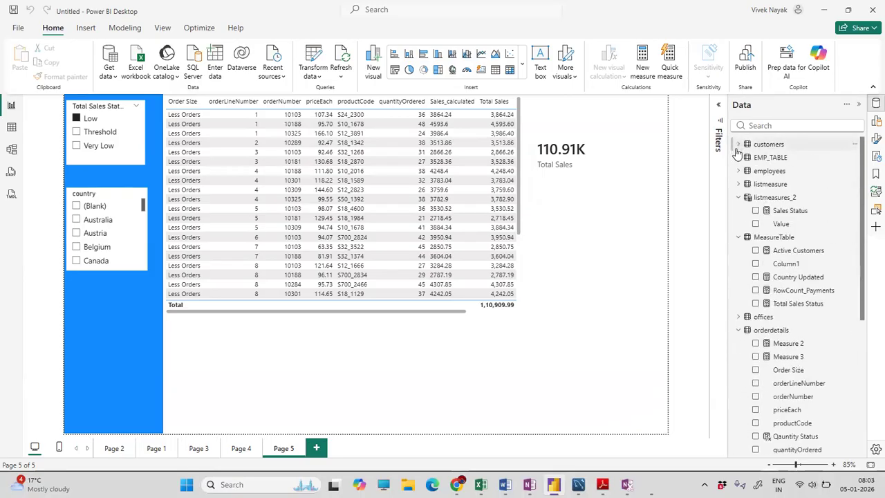
pyautogui.click(737, 197)
pyautogui.click(737, 210)
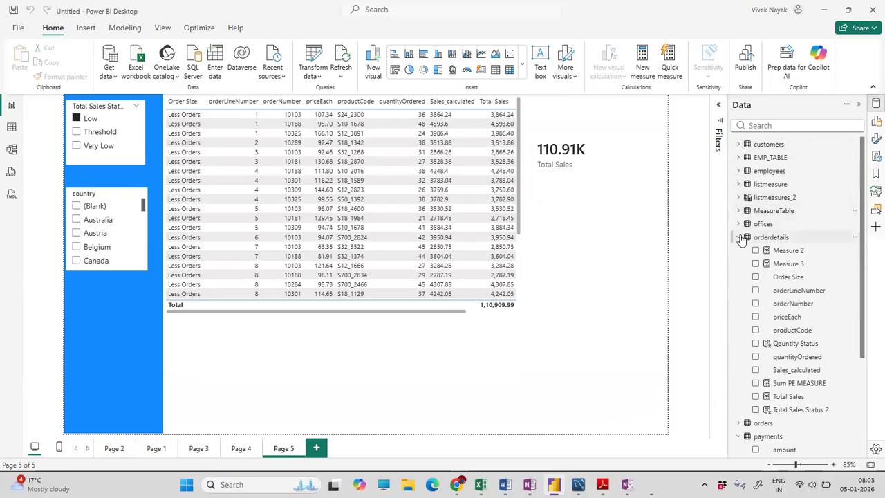
pyautogui.click(738, 236)
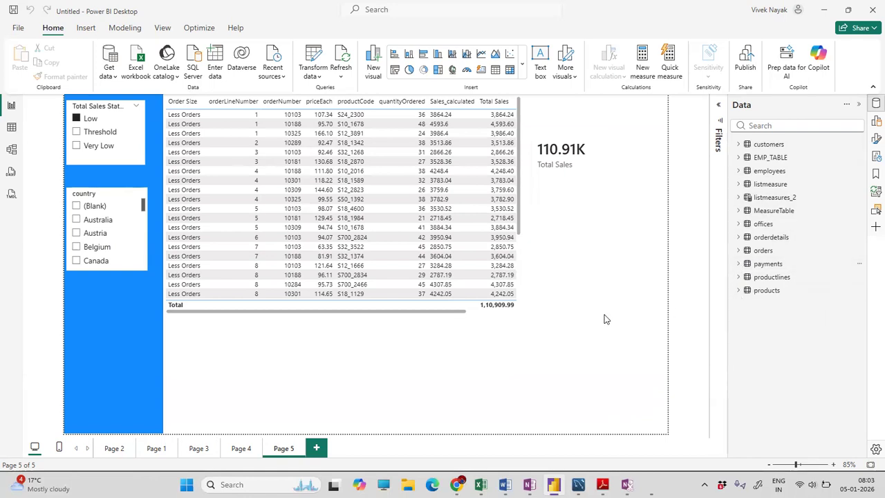
# - Reduce the height of the Total Sales card visual on Page 5
pyautogui.click(596, 197)
pyautogui.moveTo(596, 216); pyautogui.dragTo(602, 168)
pyautogui.click(648, 402)
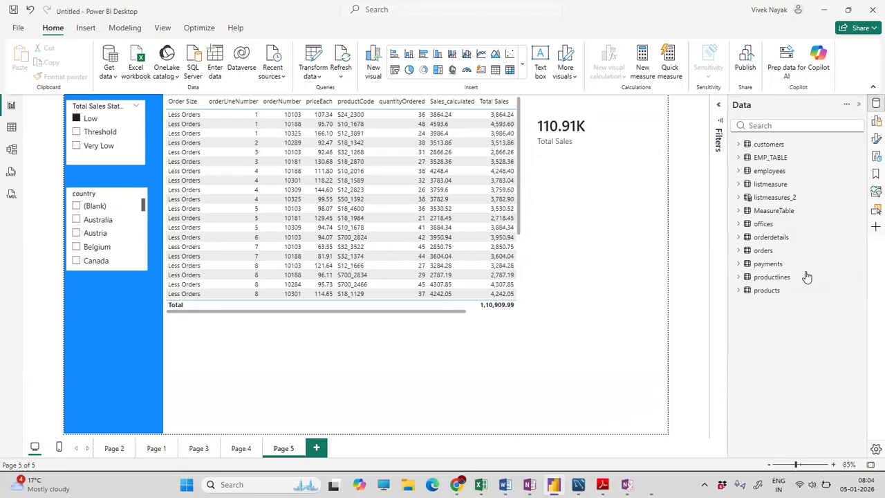
# - Search the data fields for "mont"
pyautogui.click(800, 124)
pyautogui.write('mont')
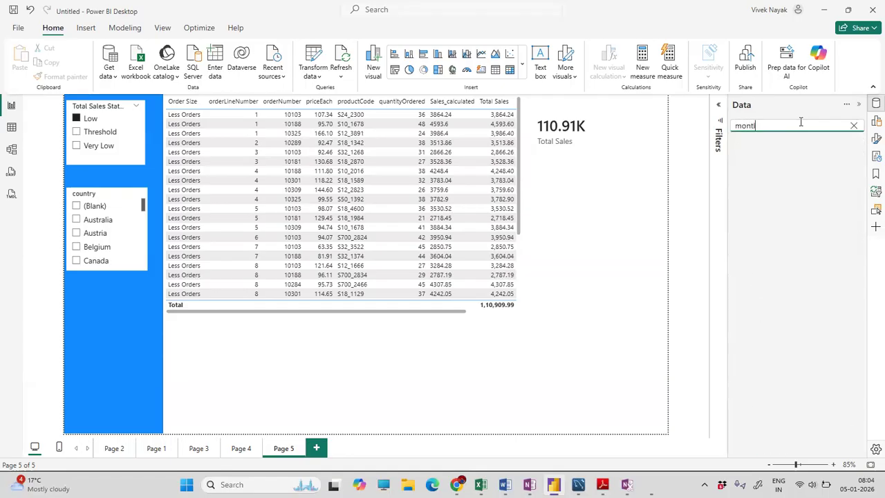
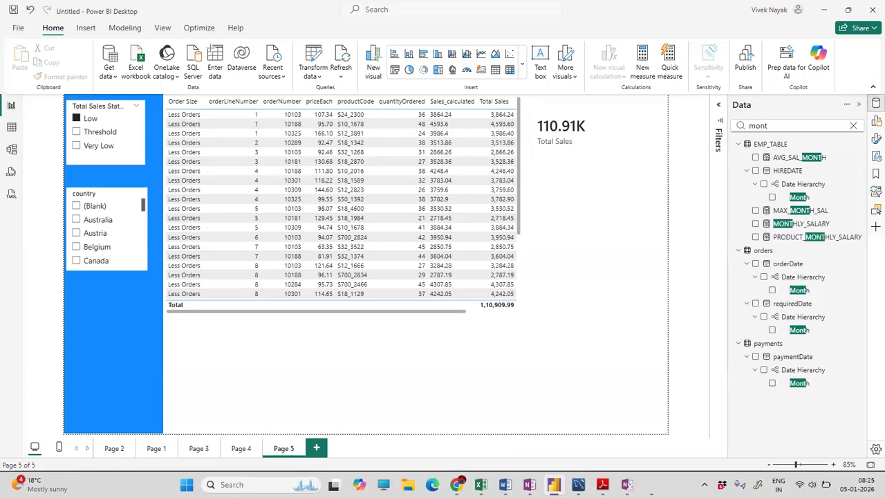
# - Switch to Document2 in Word and examine the IFERROR section with the Average Order Value and Revenue per Customer formulas
pyautogui.moveTo(505, 484)
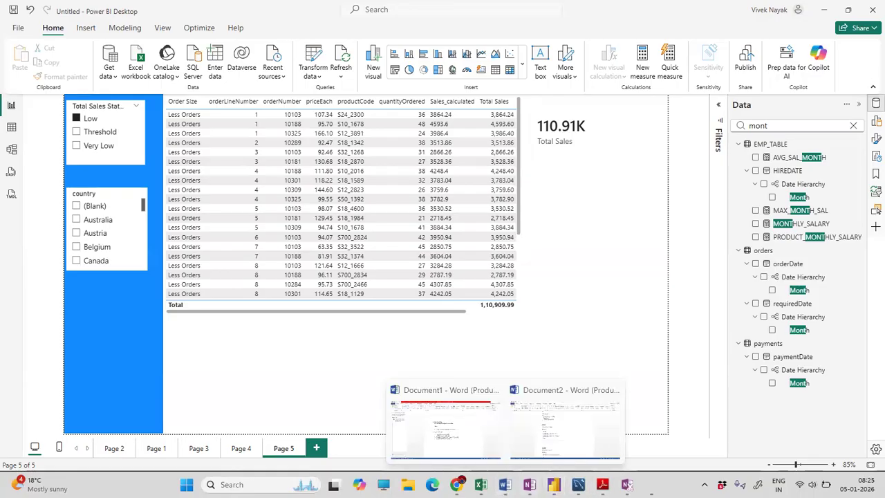
pyautogui.click(565, 421)
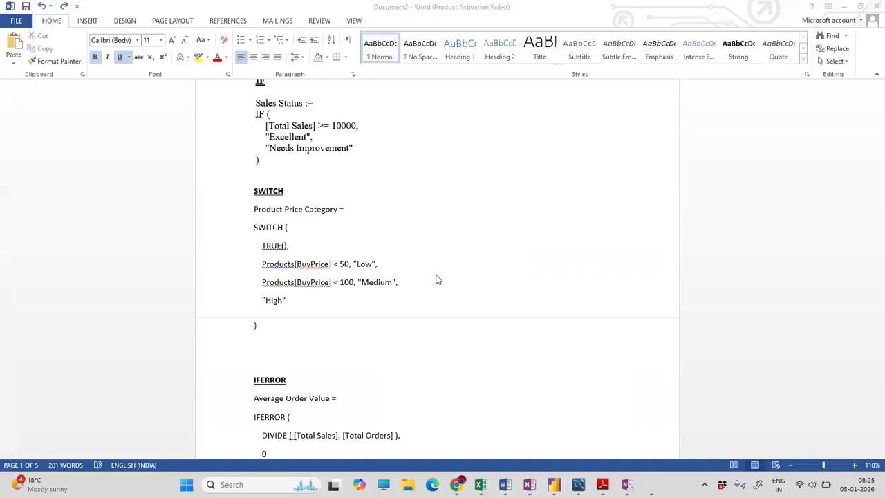
pyautogui.click(456, 257)
pyautogui.scroll(-1, 377, 312)
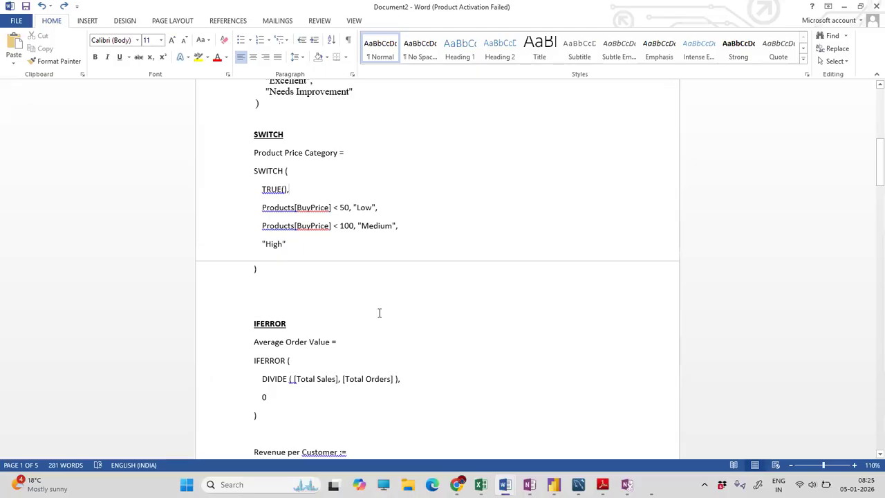
pyautogui.scroll(-1, 379, 314)
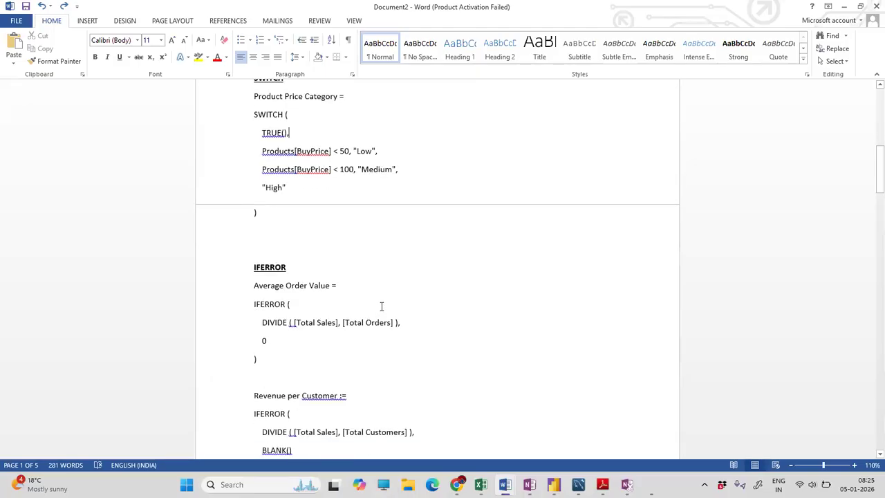
pyautogui.scroll(-1, 340, 369)
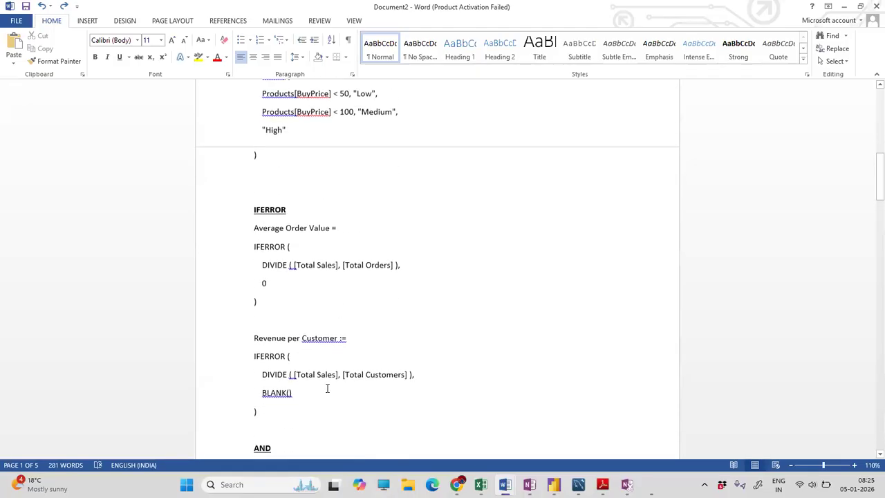
pyautogui.moveTo(272, 415); pyautogui.dragTo(237, 205)
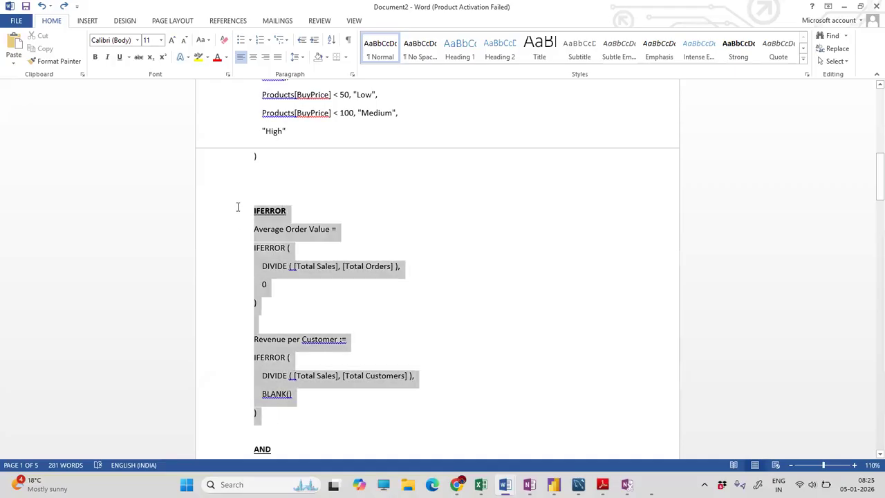
pyautogui.click(401, 339)
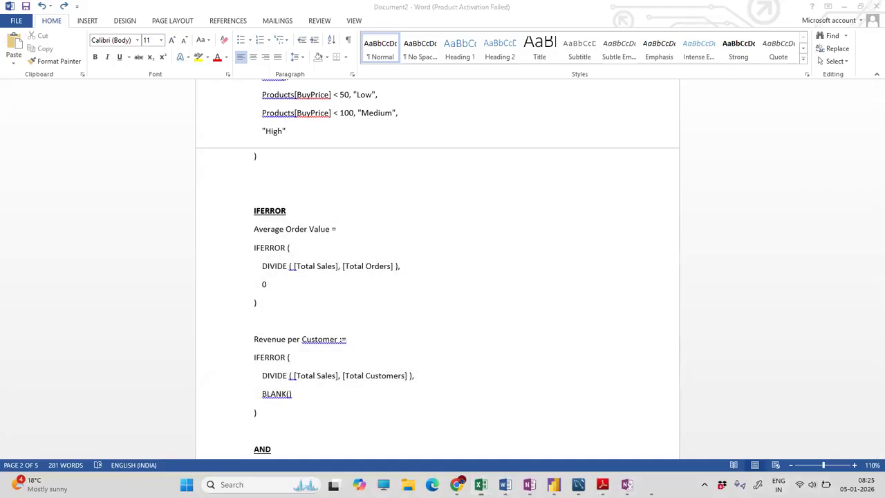
# - Switch to the EMP_TABLE.csv workbook in Excel and enter 50/25 in cell E21 with 2 beside it in F21
pyautogui.hotkey('alt', 'Tab')
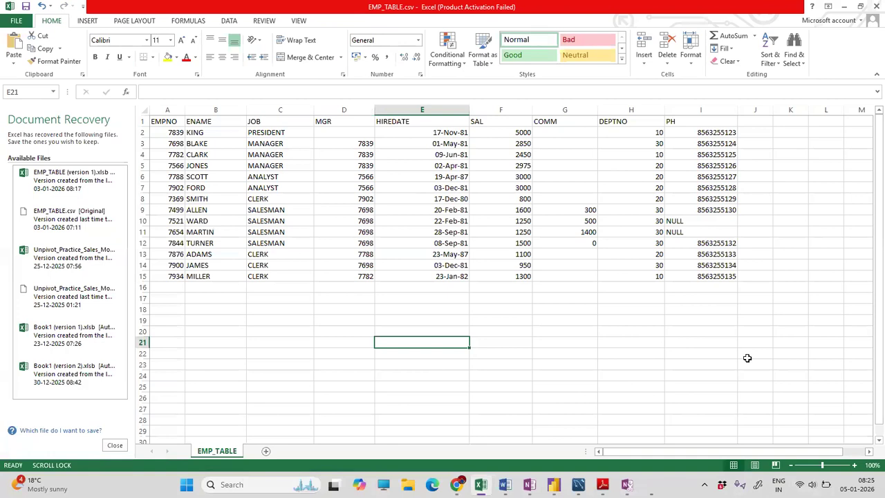
pyautogui.write('50')
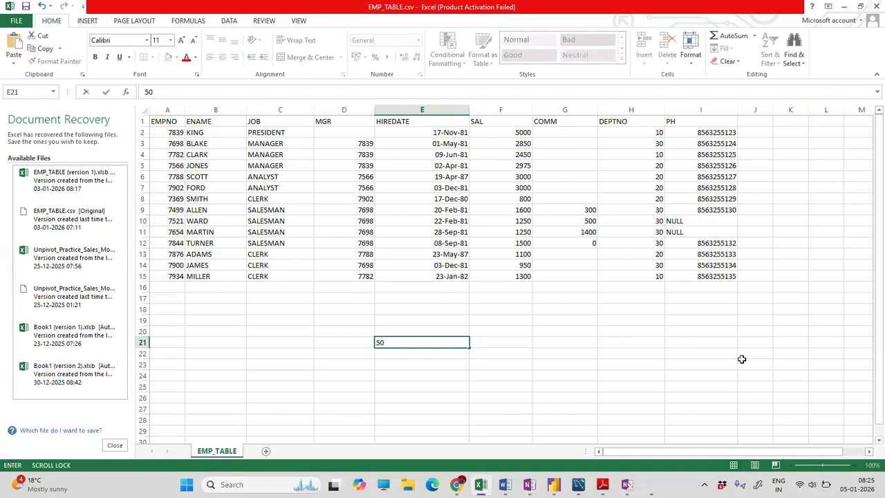
pyautogui.write('/25')
pyautogui.press('Return')
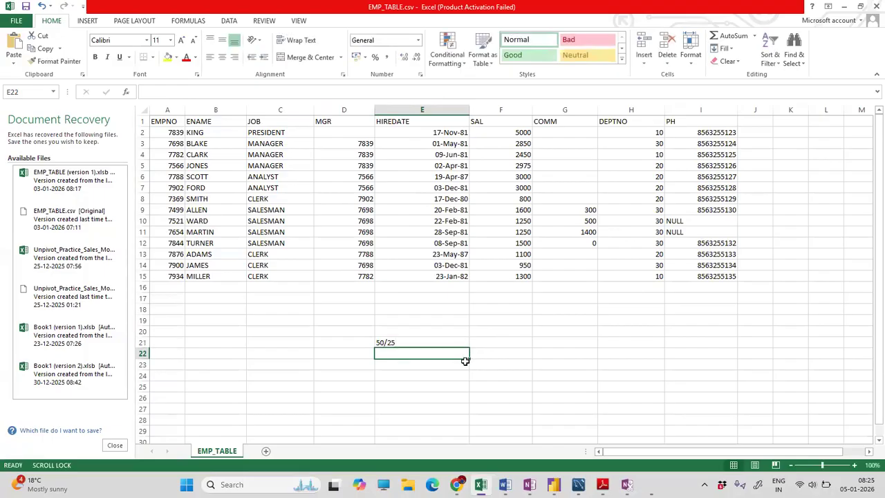
pyautogui.click(486, 341)
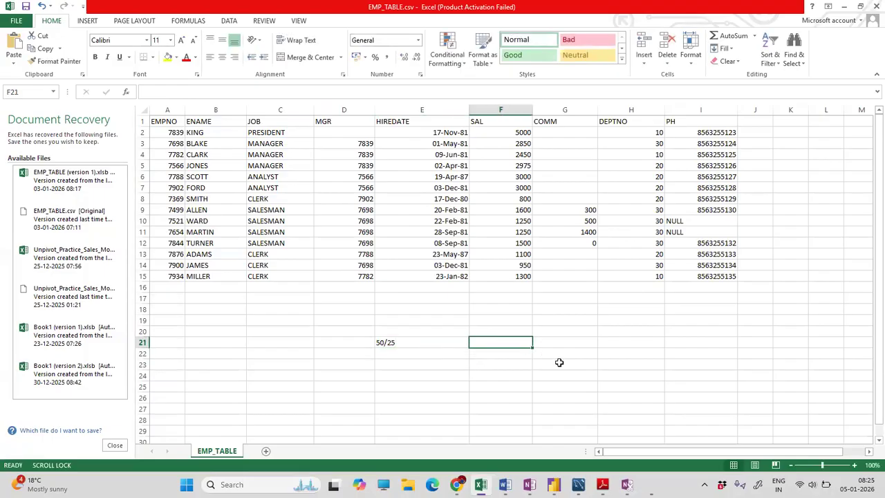
pyautogui.write('2')
# - Enter 50/ in cell E22 and the word error beside it in F22
pyautogui.click(396, 353)
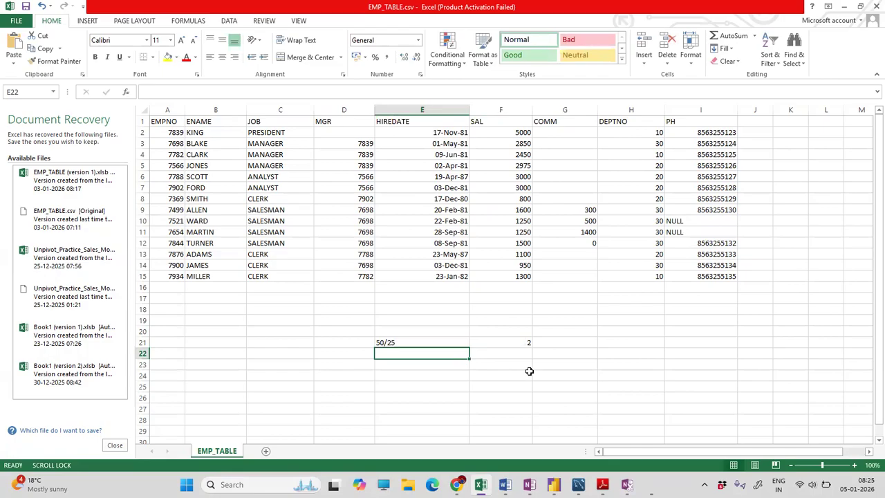
pyautogui.write('50/')
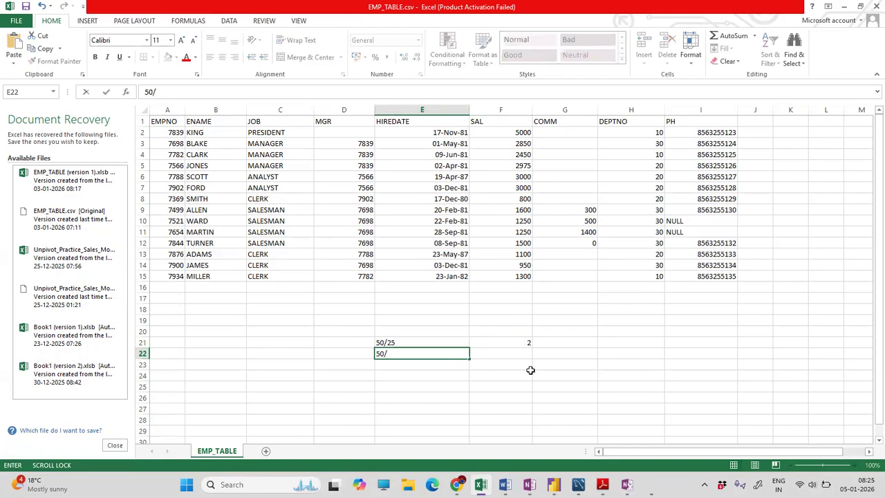
pyautogui.click(449, 372)
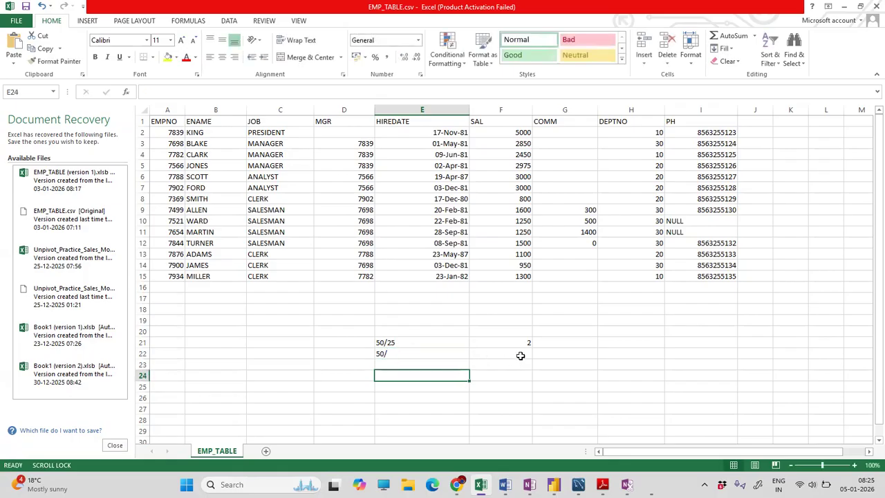
pyautogui.click(521, 355)
pyautogui.write('e')
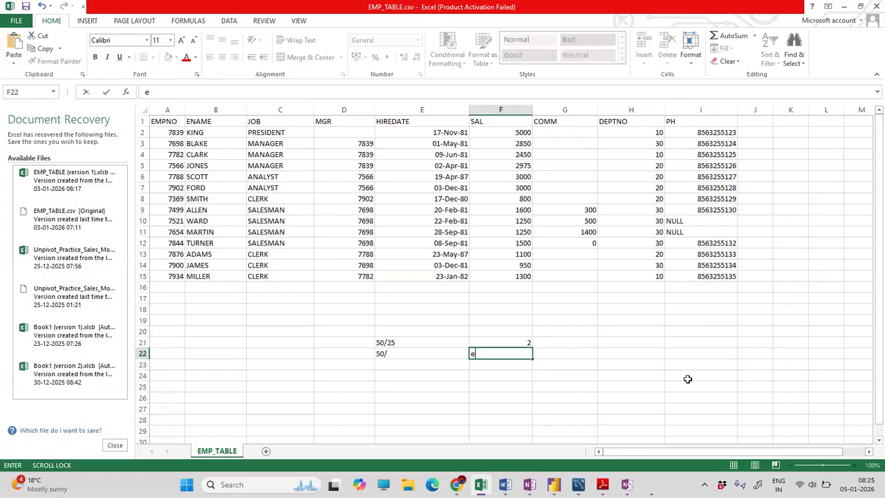
pyautogui.write('rror')
pyautogui.press('Return')
pyautogui.click(405, 369)
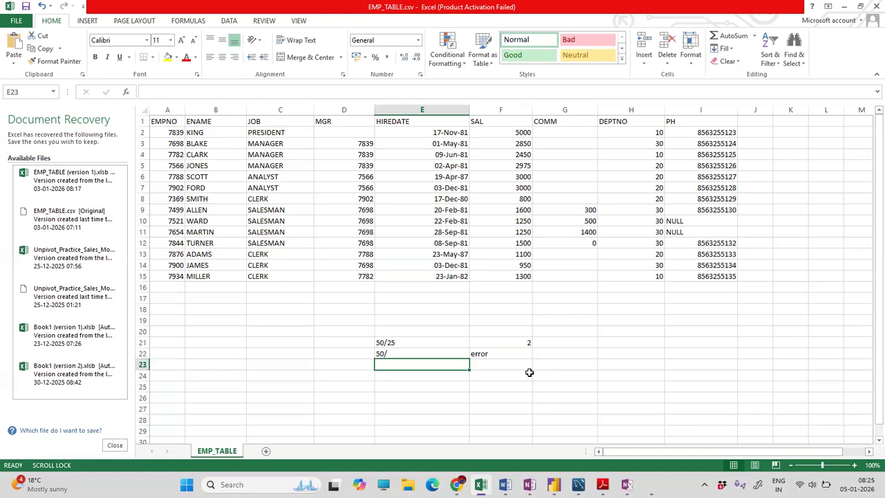
pyautogui.hotkey('alt', 'Tab')
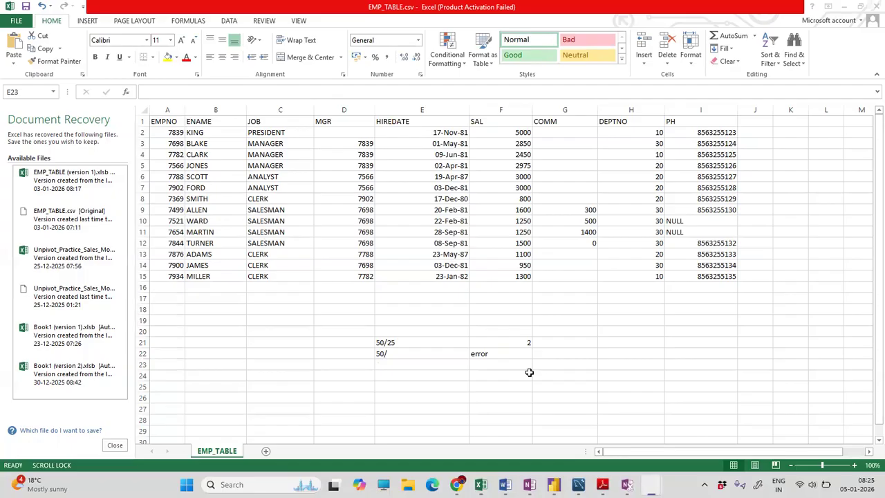
pyautogui.hotkey('alt', 'Tab')
pyautogui.click(589, 413)
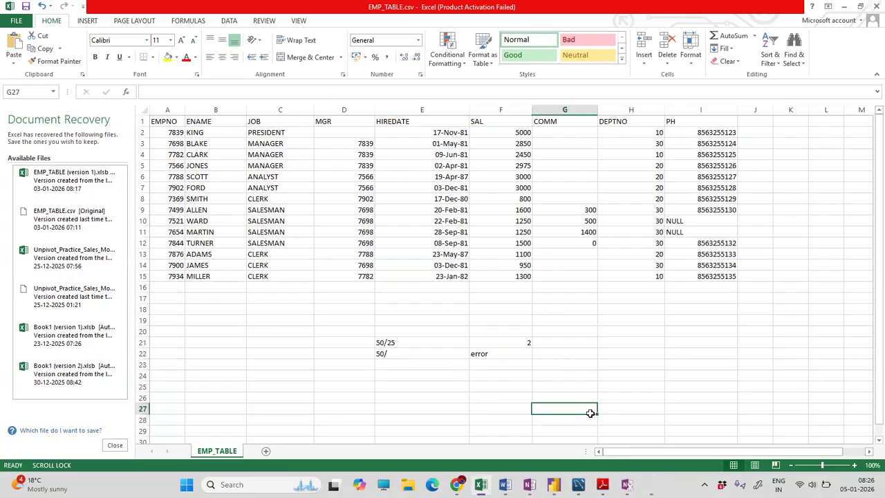
pyautogui.click(439, 344)
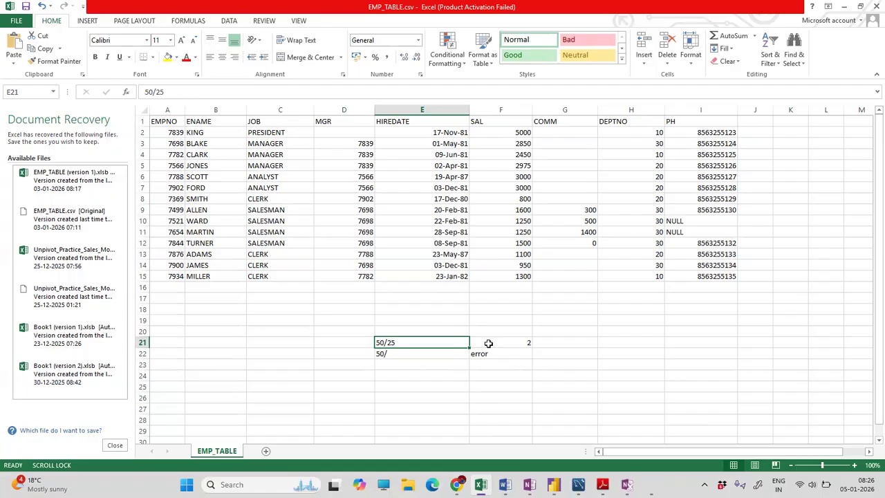
pyautogui.click(512, 342)
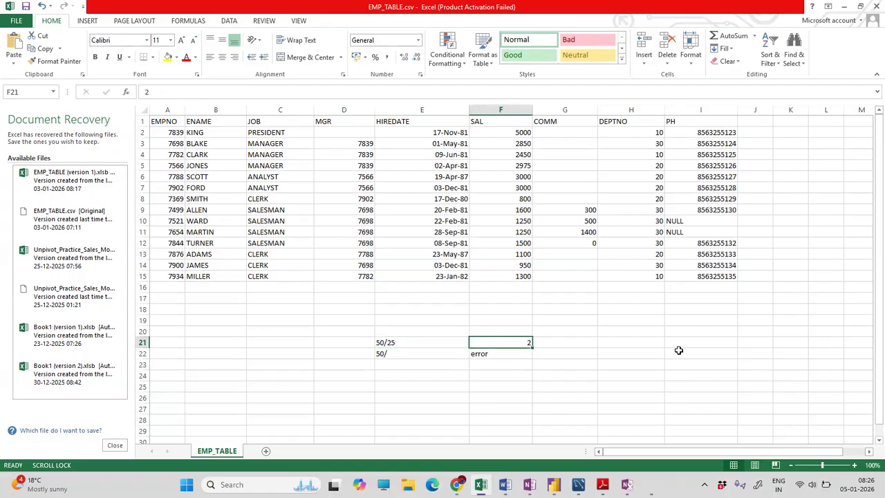
pyautogui.click(422, 354)
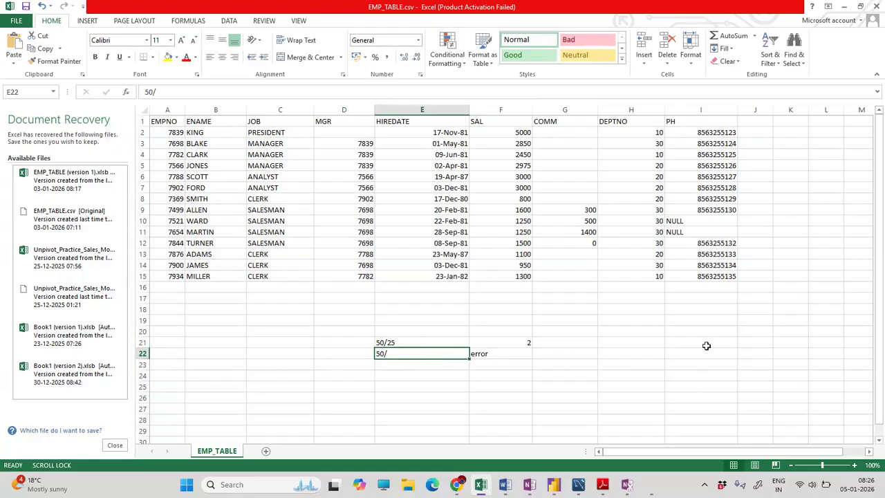
# - Enter the headers num and den in B19 and C19, with 50 and 25 beneath them in row 20
pyautogui.click(222, 322)
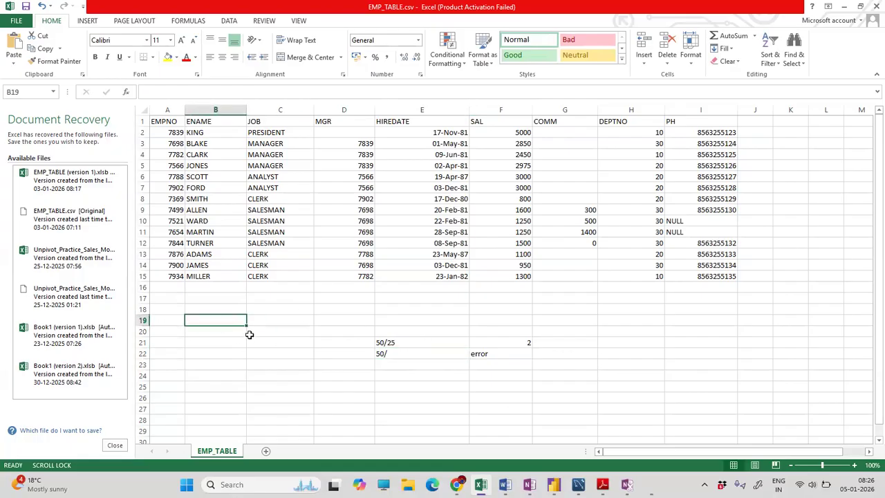
pyautogui.write('num')
pyautogui.click(269, 318)
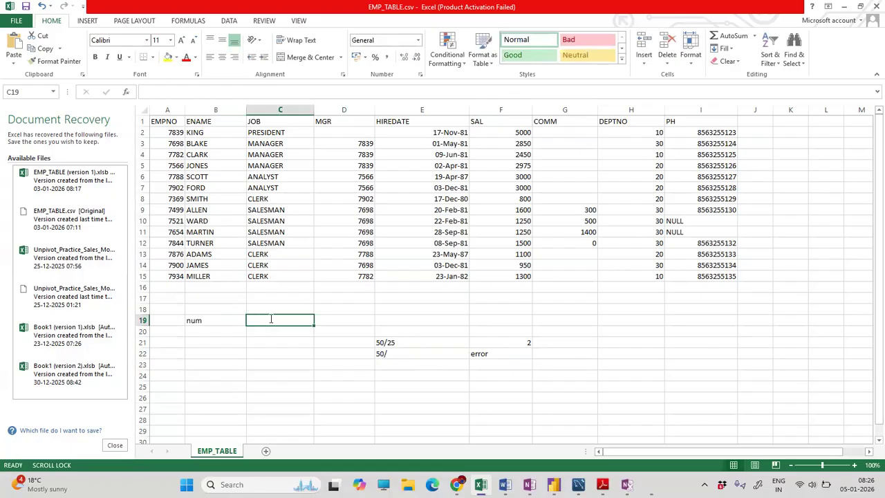
pyautogui.write('den')
pyautogui.click(227, 329)
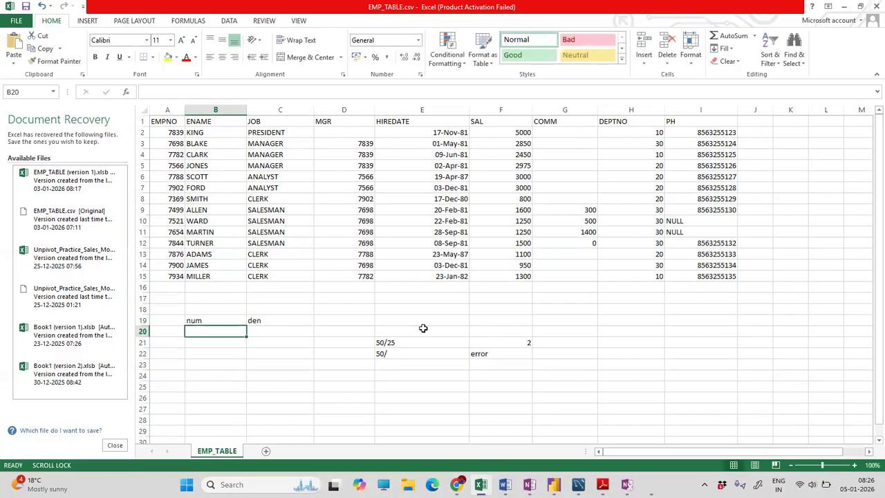
pyautogui.write('50')
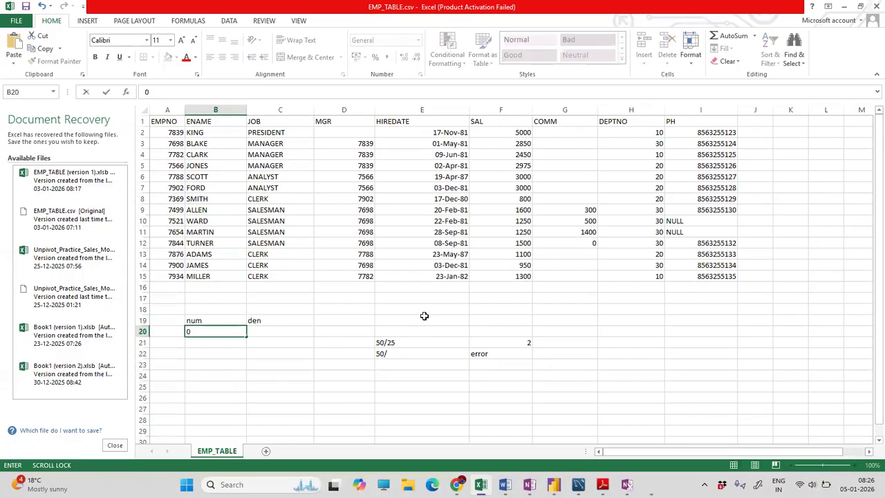
pyautogui.click(269, 331)
pyautogui.write('25')
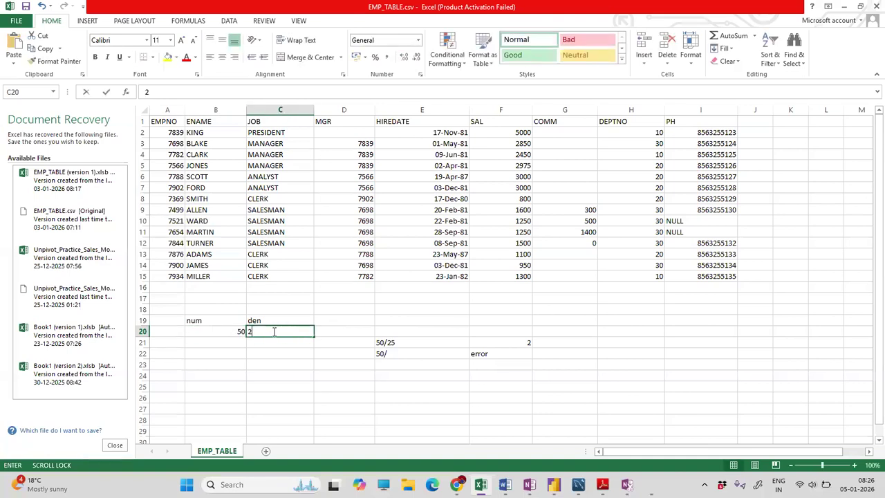
# - Enter 50 in cell B21 and 0/null/ beside it in C21
pyautogui.click(234, 343)
pyautogui.write('50')
pyautogui.click(295, 346)
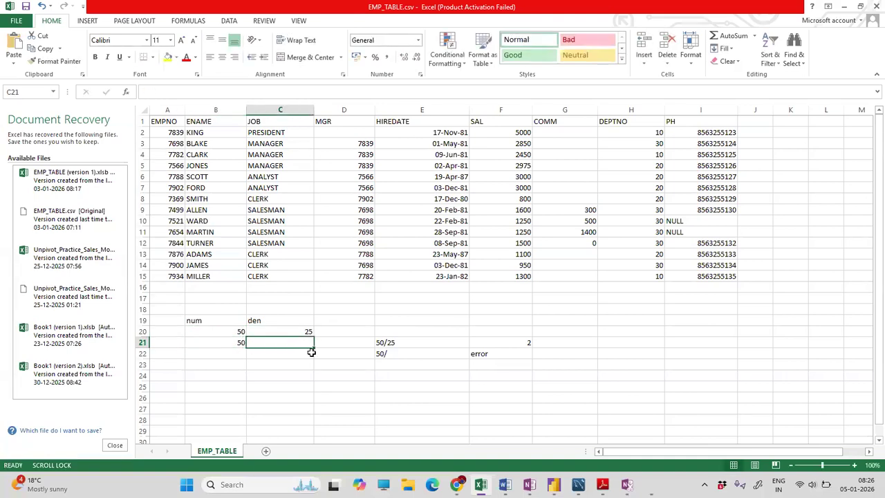
pyautogui.click(306, 363)
pyautogui.click(280, 343)
pyautogui.write('0')
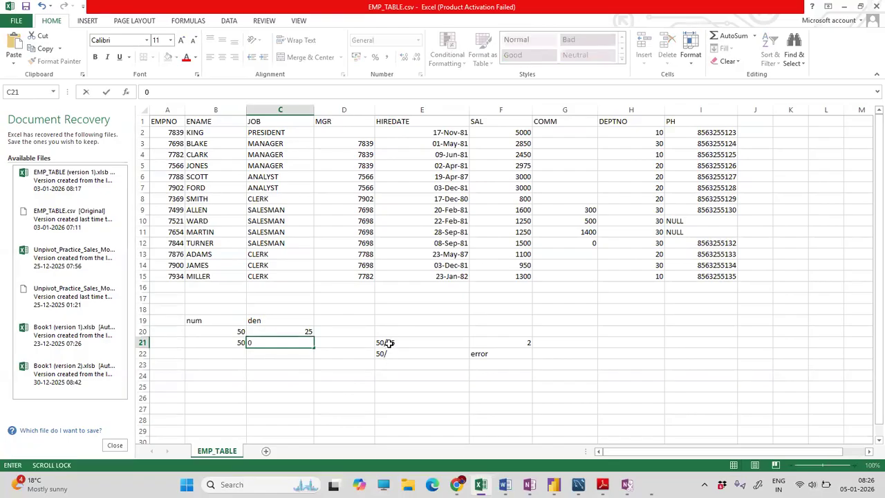
pyautogui.write('/null/')
pyautogui.click(421, 387)
# - Examine the 50/ division example and its error entry in cells E22 and F22
pyautogui.click(515, 354)
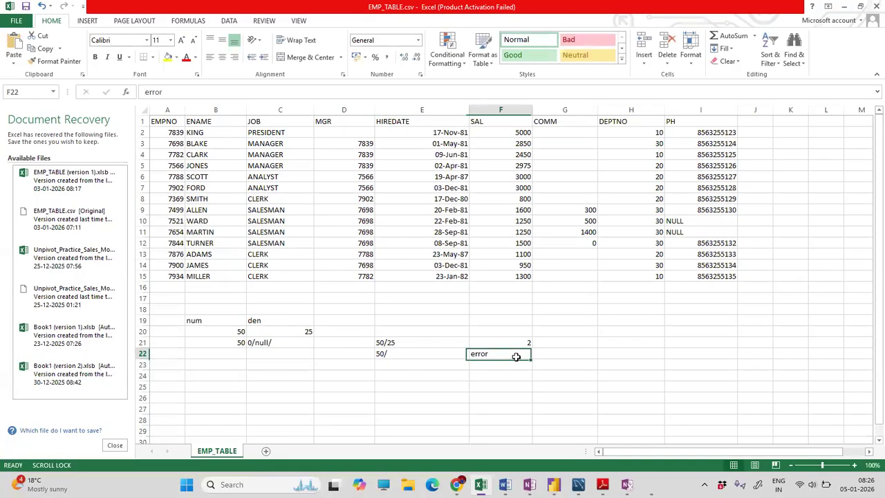
pyautogui.click(435, 357)
pyautogui.click(499, 351)
pyautogui.click(413, 359)
pyautogui.click(500, 360)
pyautogui.click(695, 343)
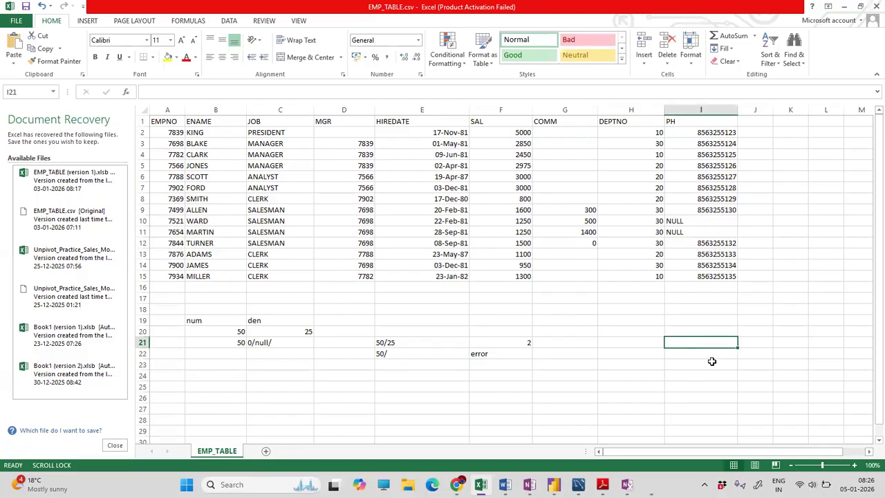
pyautogui.click(482, 355)
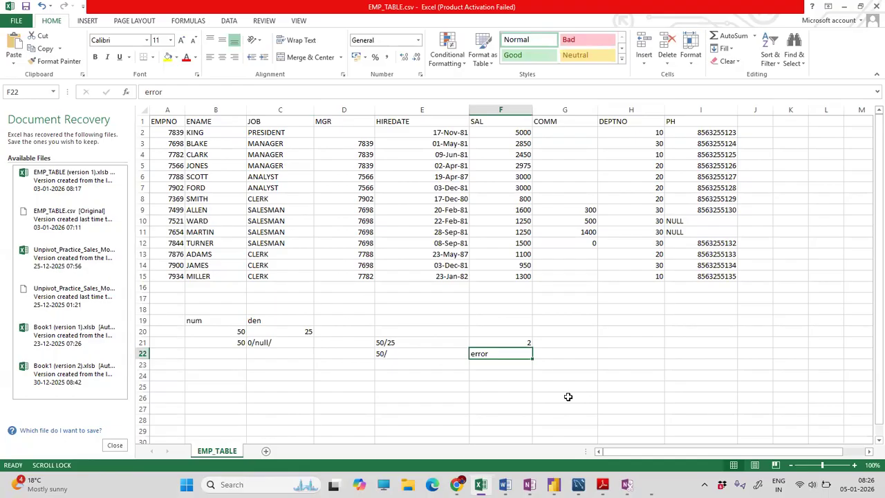
pyautogui.click(442, 362)
pyautogui.click(472, 356)
# - Enter the text error handling in cell F19 above the division results
pyautogui.click(510, 321)
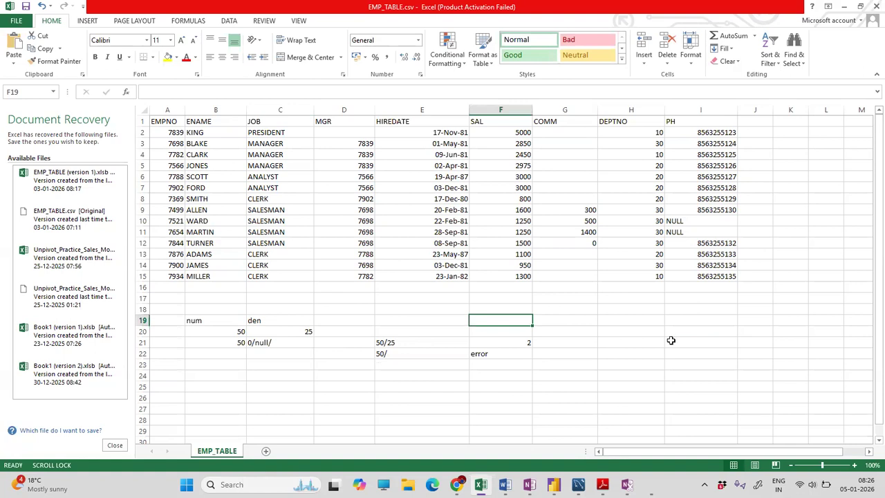
pyautogui.write('error handli')
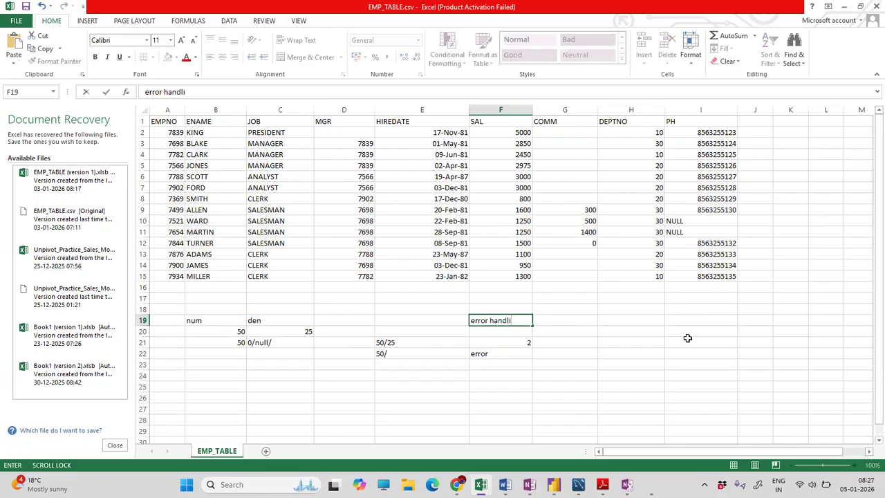
pyautogui.write('ng')
pyautogui.click(748, 355)
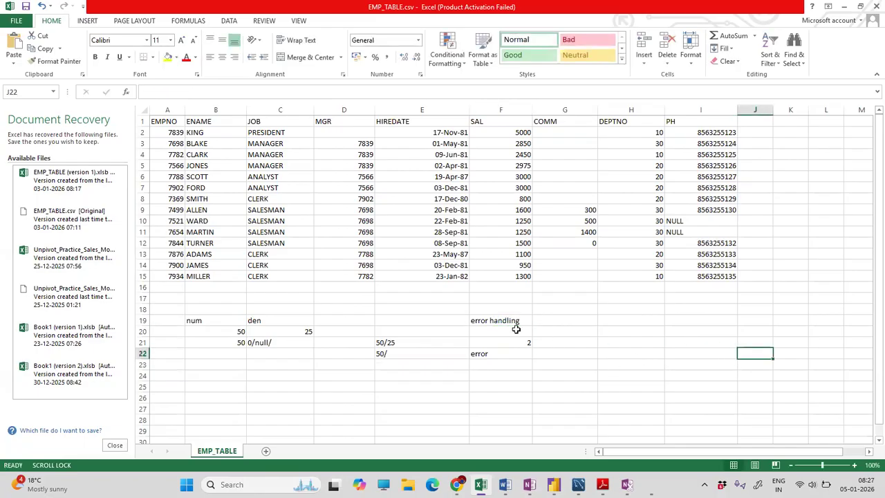
pyautogui.click(630, 375)
# - Switch to Document2 in Word and examine the 0 and BLANK() alternatives in the two IFERROR formulas
pyautogui.moveTo(505, 484)
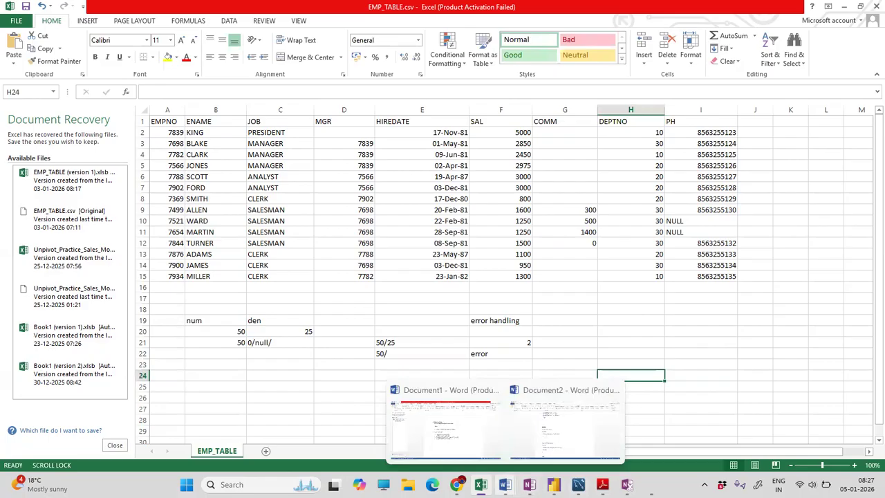
pyautogui.click(525, 453)
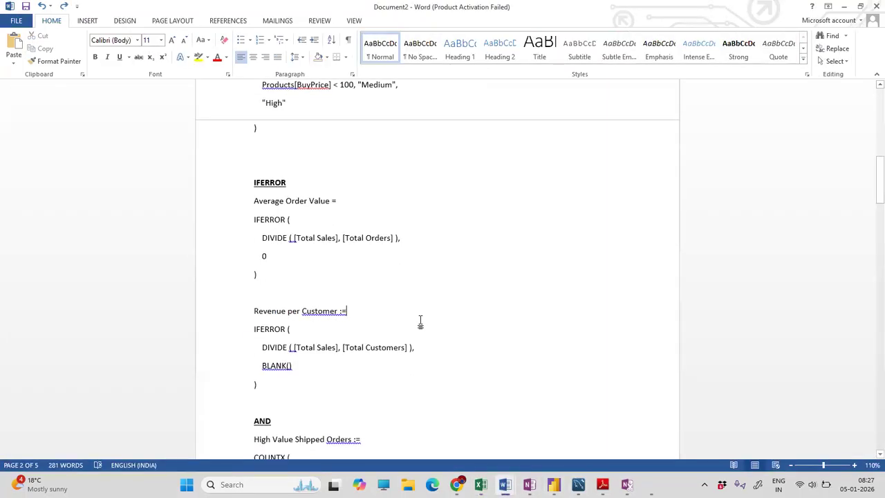
pyautogui.moveTo(304, 183); pyautogui.dragTo(249, 183)
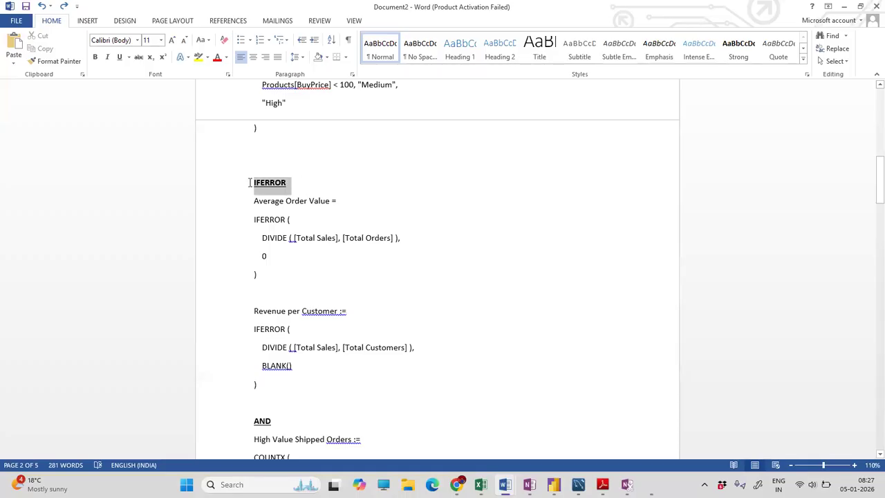
pyautogui.click(407, 366)
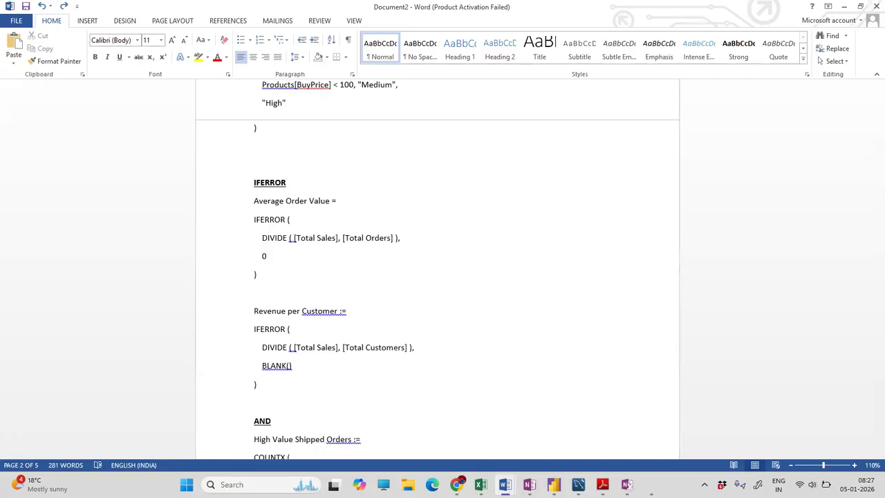
pyautogui.doubleClick(264, 257)
pyautogui.click(361, 312)
pyautogui.moveTo(296, 367); pyautogui.dragTo(261, 367)
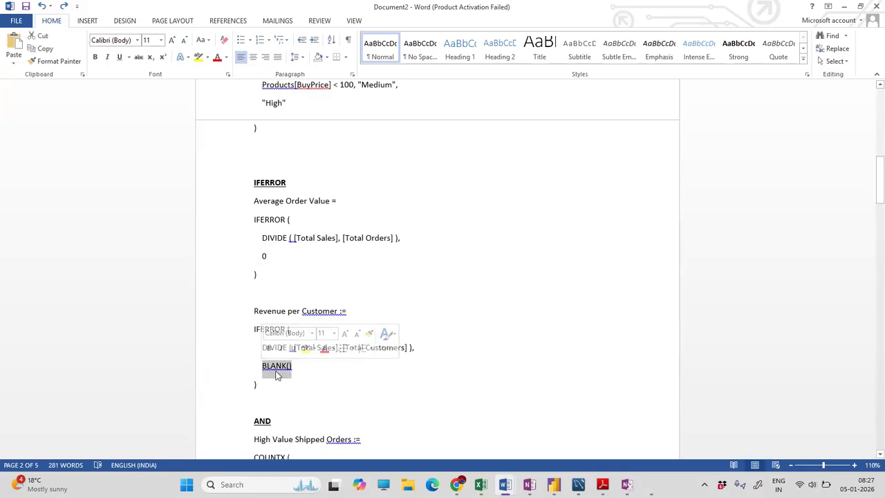
pyautogui.click(276, 376)
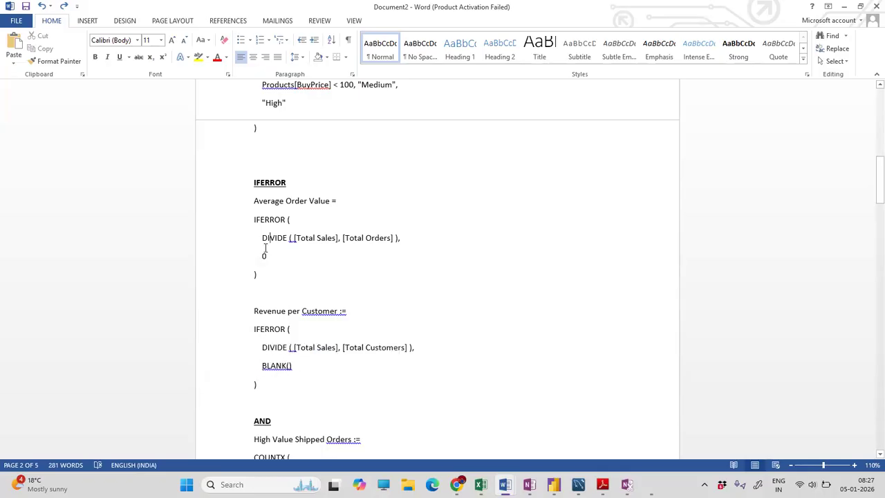
pyautogui.moveTo(270, 258); pyautogui.dragTo(257, 258)
# - Switch to the EMP_TABLE.csv workbook in Excel and examine the error example in row 22
pyautogui.moveTo(481, 483)
pyautogui.click(483, 432)
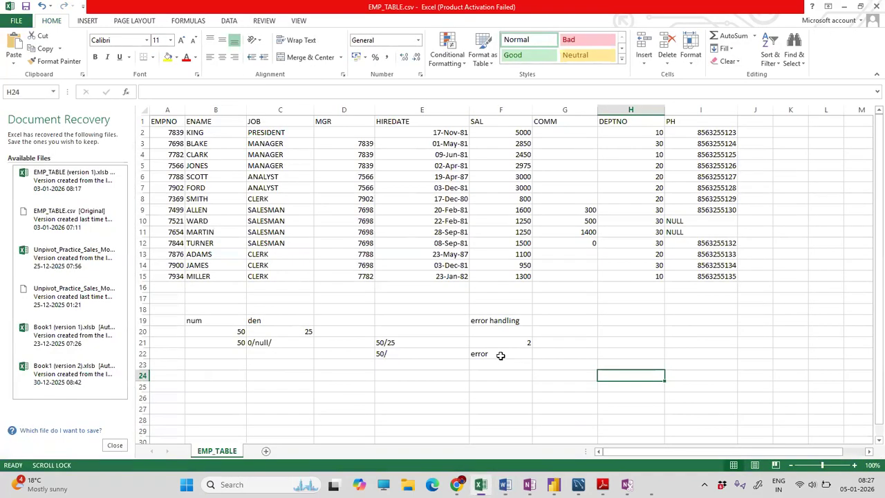
pyautogui.click(499, 354)
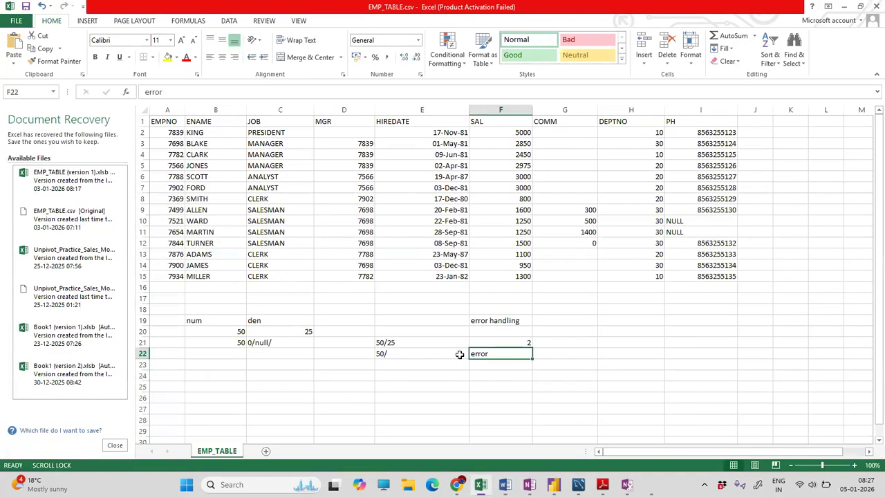
pyautogui.click(346, 354)
pyautogui.click(168, 353)
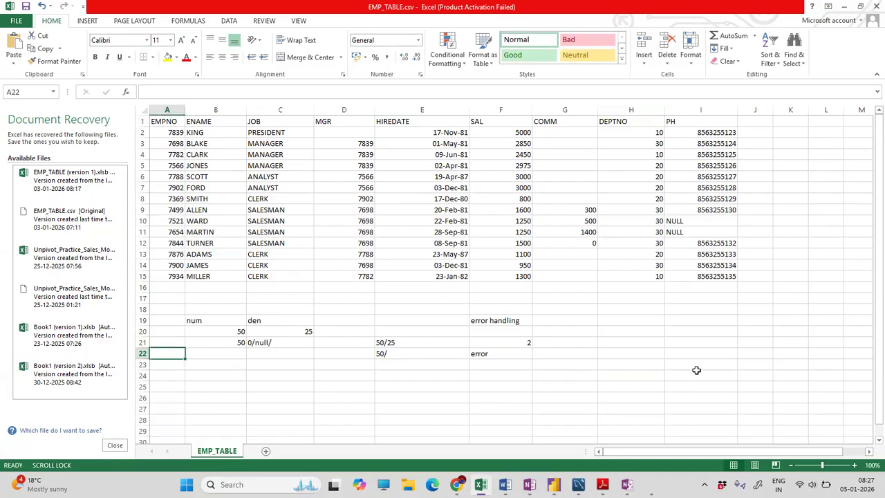
pyautogui.click(140, 353)
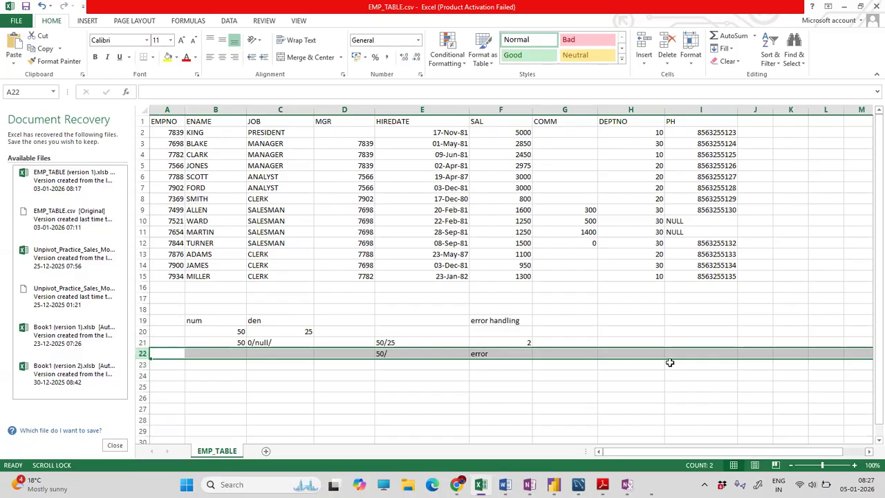
# - Replace the contents of cell C21 under den with %.&<#, Null, 0
pyautogui.click(279, 338)
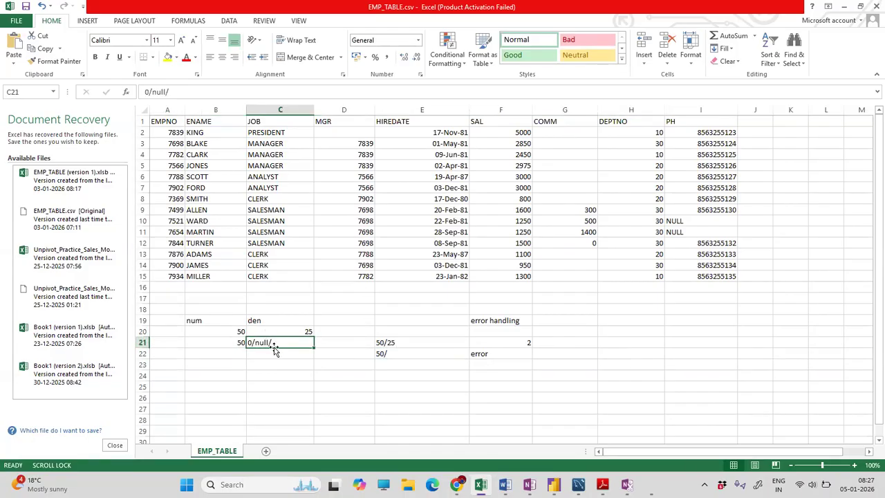
pyautogui.click(175, 91)
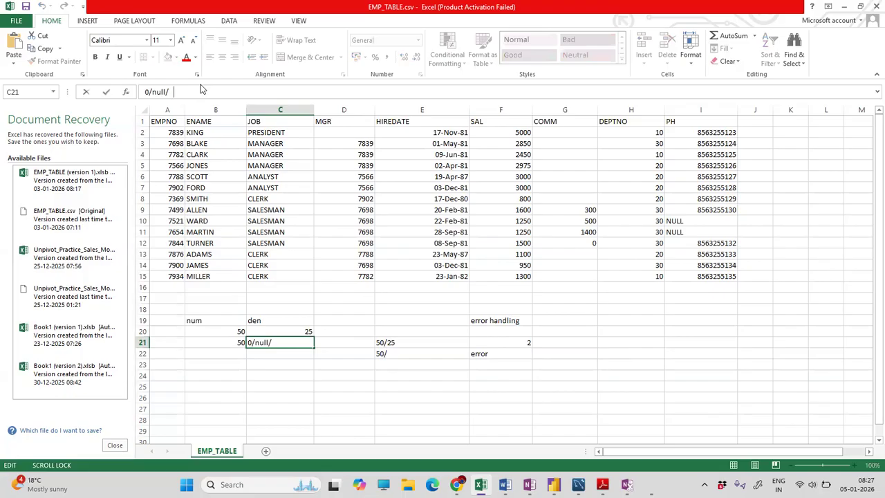
pyautogui.write('specaa;')
pyautogui.press('BackSpace')
pyautogui.press('BackSpace')
pyautogui.press('BackSpace')
pyautogui.press('BackSpace')
pyautogui.press('BackSpace')
pyautogui.press('BackSpace')
pyautogui.press('BackSpace')
pyautogui.press('BackSpace')
pyautogui.press('BackSpace')
pyautogui.press('BackSpace')
pyautogui.press('BackSpace')
pyautogui.press('BackSpace')
pyautogui.press('BackSpace')
pyautogui.press('BackSpace')
pyautogui.press('BackSpace')
pyautogui.write('%.&<#, Null, 0')
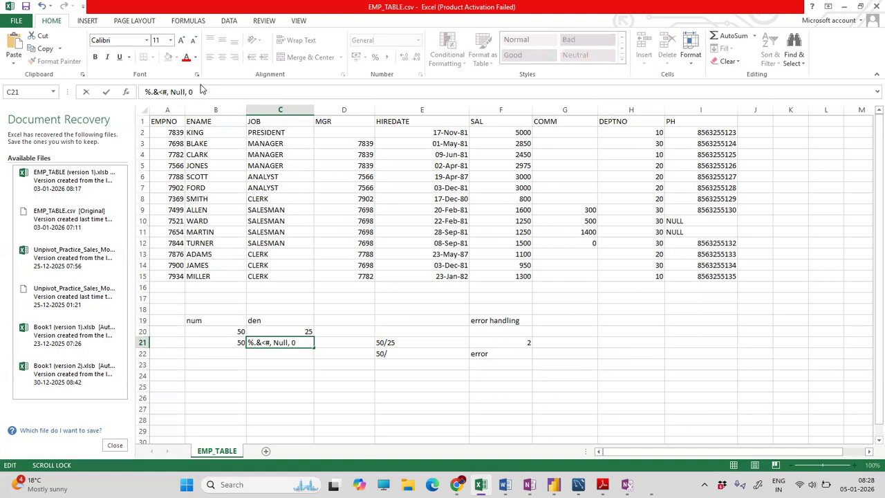
pyautogui.click(545, 342)
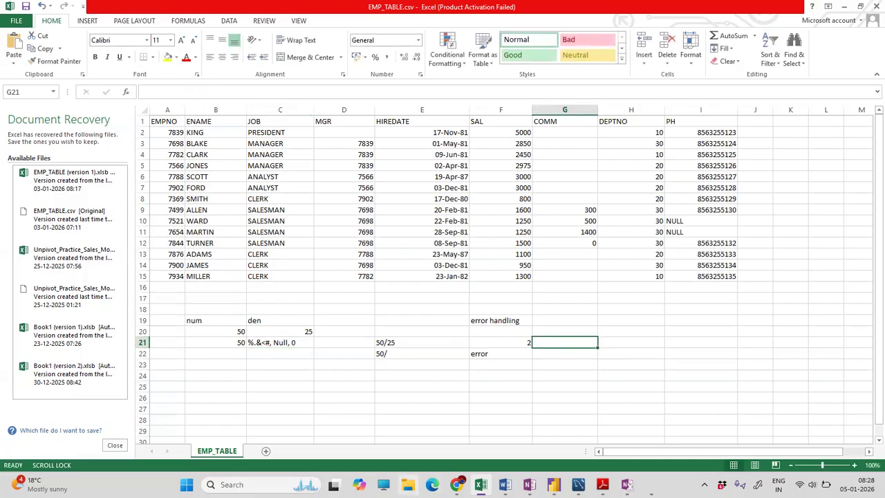
pyautogui.click(139, 342)
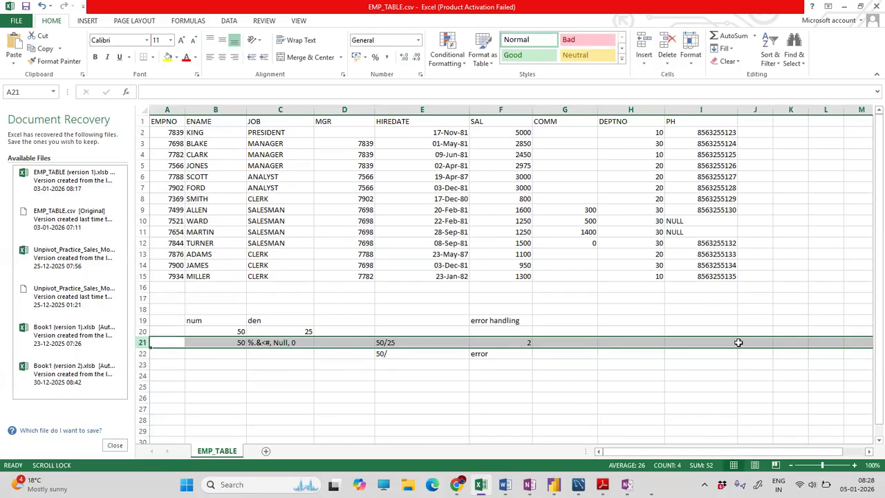
pyautogui.click(297, 343)
pyautogui.click(264, 354)
pyautogui.click(142, 342)
# - Switch to Document2 in Word and examine the DIVIDE arguments in the Revenue per Customer IFERROR formula
pyautogui.moveTo(554, 483)
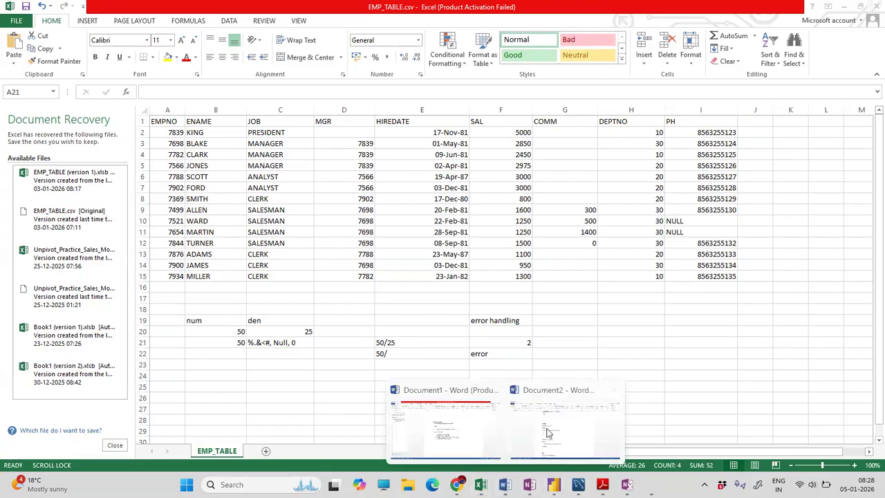
pyautogui.click(546, 453)
pyautogui.scroll(-1, 408, 312)
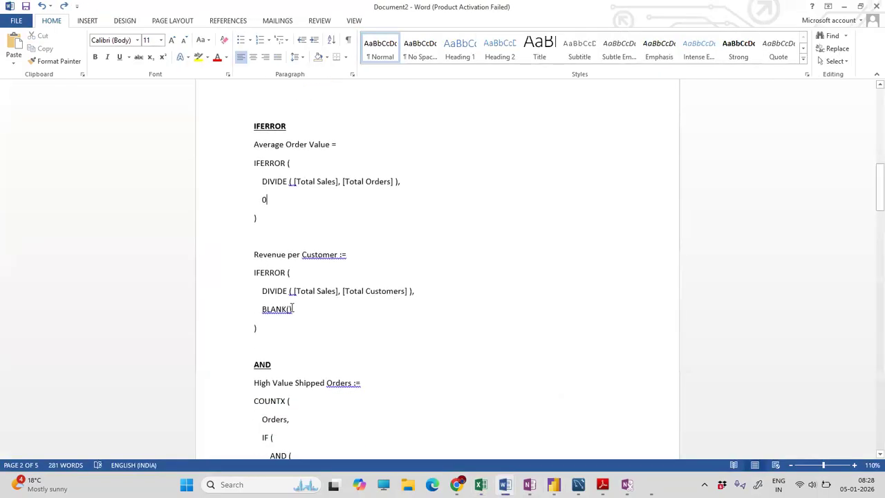
pyautogui.click(287, 290)
pyautogui.moveTo(287, 291); pyautogui.dragTo(254, 297)
pyautogui.click(309, 316)
pyautogui.moveTo(339, 290); pyautogui.dragTo(407, 291)
pyautogui.click(308, 326)
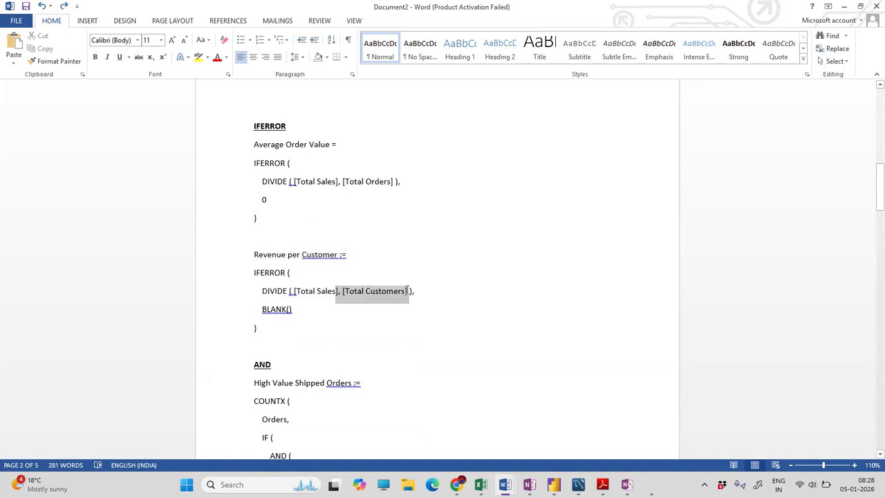
pyautogui.click(359, 328)
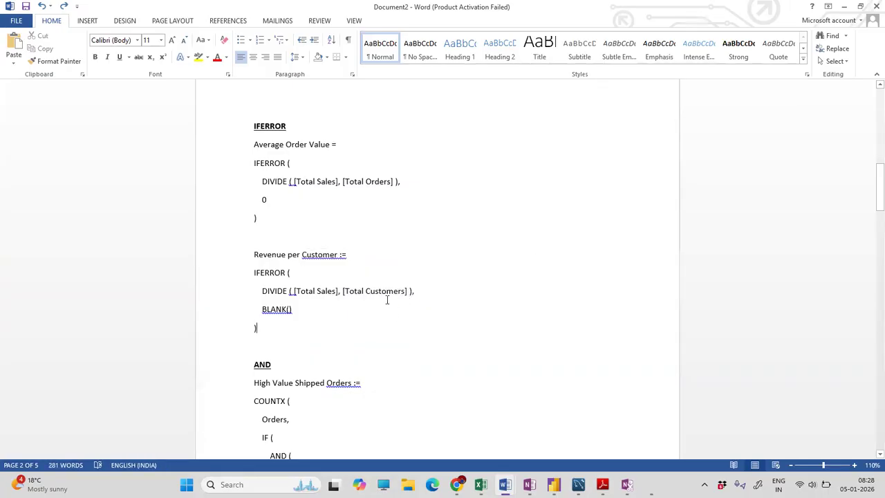
# - Examine the DIVIDE and BLANK() parts of the Revenue per Customer IFERROR formula and compare it with the Average Order Value formula
pyautogui.moveTo(254, 252); pyautogui.dragTo(369, 251)
pyautogui.click(259, 291)
pyautogui.moveTo(255, 274); pyautogui.dragTo(304, 270)
pyautogui.click(318, 345)
pyautogui.moveTo(260, 290); pyautogui.dragTo(257, 291)
pyautogui.moveTo(414, 291); pyautogui.dragTo(262, 291)
pyautogui.click(297, 324)
pyautogui.moveTo(295, 273); pyautogui.dragTo(255, 277)
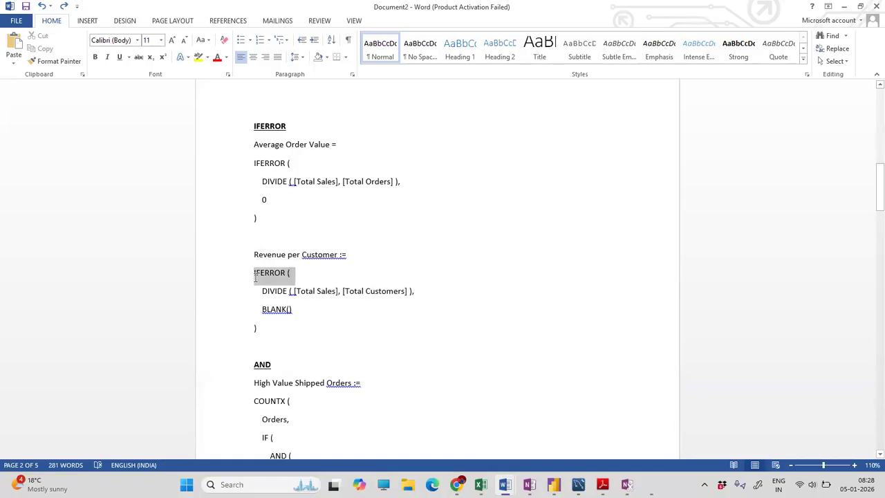
pyautogui.moveTo(296, 311); pyautogui.dragTo(259, 314)
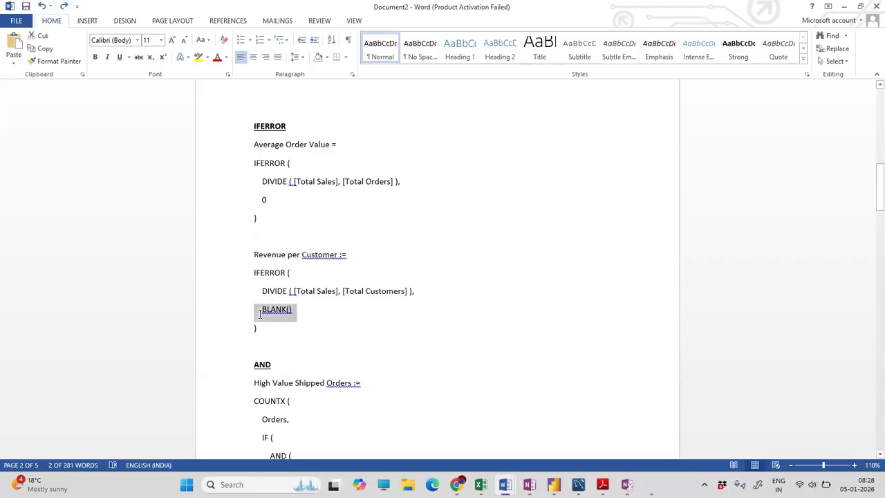
pyautogui.click(268, 320)
pyautogui.moveTo(268, 216); pyautogui.dragTo(251, 149)
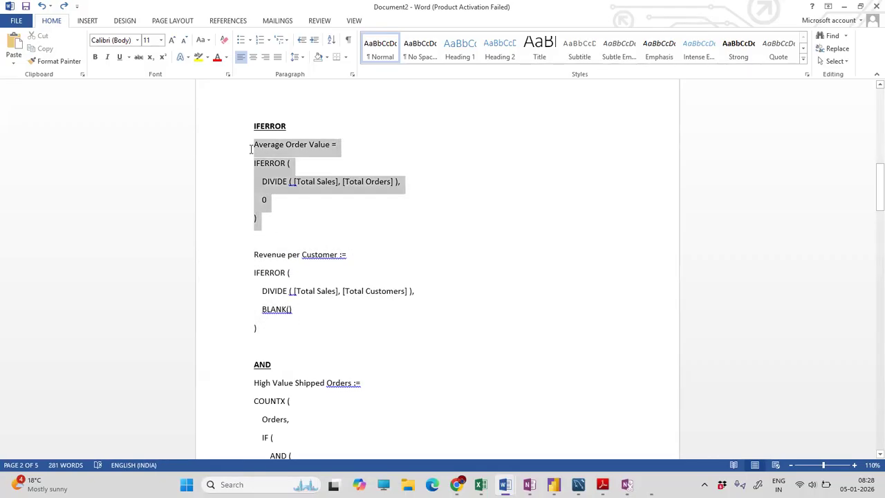
pyautogui.click(290, 220)
pyautogui.moveTo(260, 330); pyautogui.dragTo(252, 253)
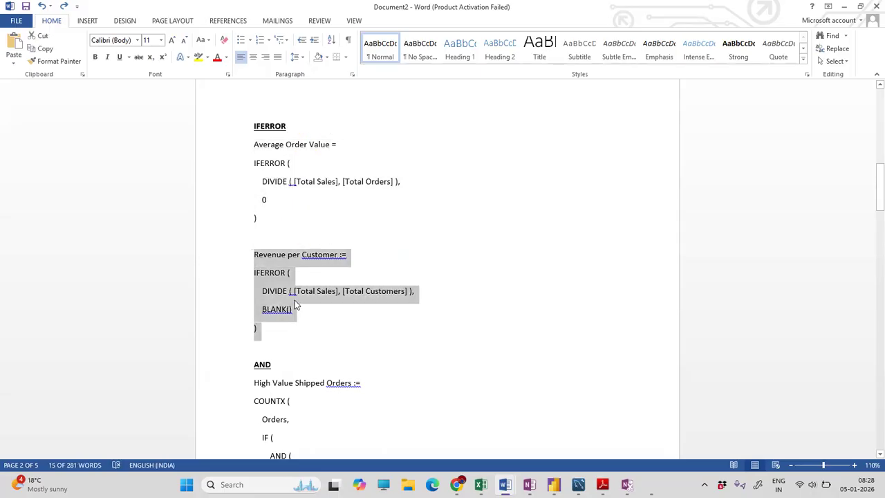
pyautogui.moveTo(554, 484)
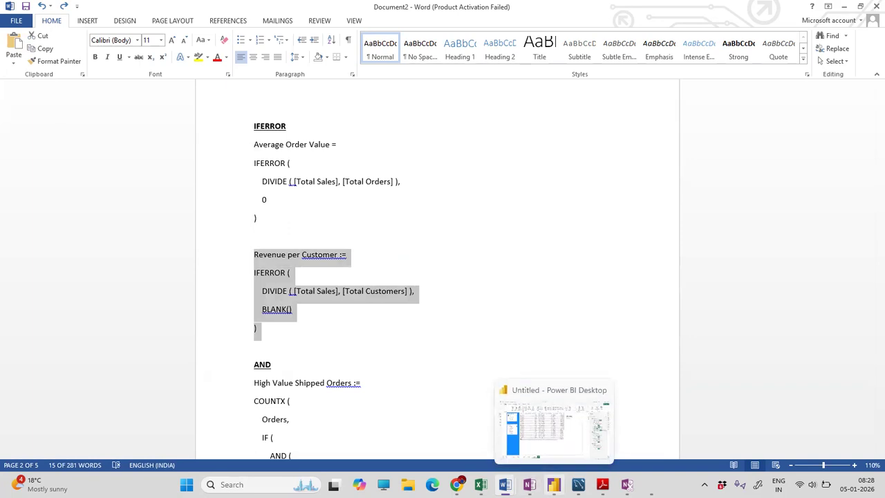
pyautogui.click(315, 260)
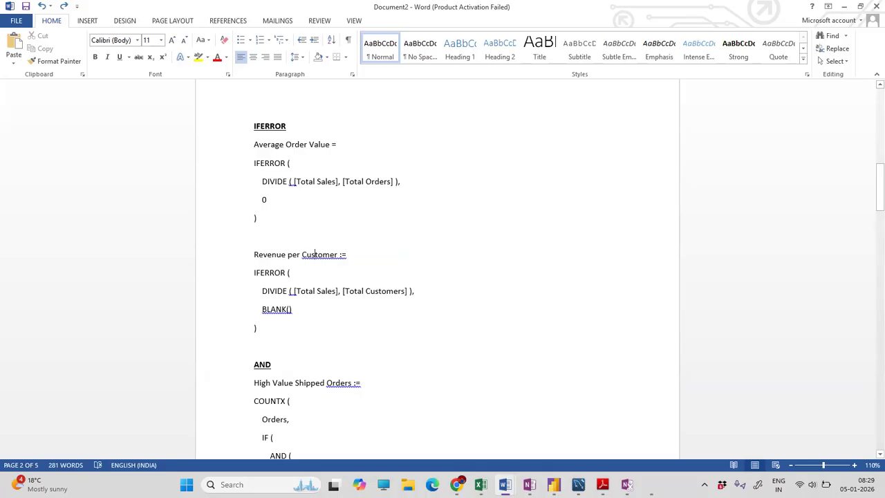
# - Switch to the EMP_TABLE.csv workbook in Excel and enter 868, 68868, 6868, 6868 and 6868 in cells H24 to H28
pyautogui.click(480, 484)
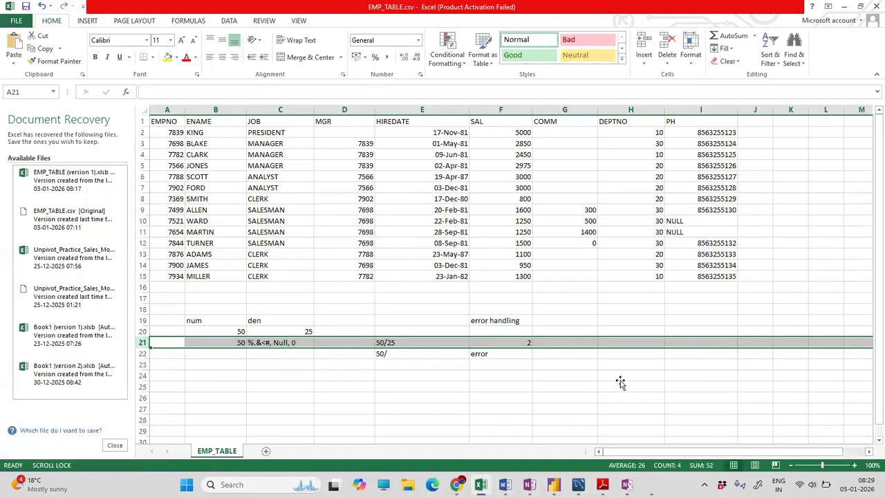
pyautogui.write('868')
pyautogui.press('Return')
pyautogui.press('Return')
pyautogui.write('6868')
pyautogui.click(637, 389)
pyautogui.write('68868')
pyautogui.click(643, 416)
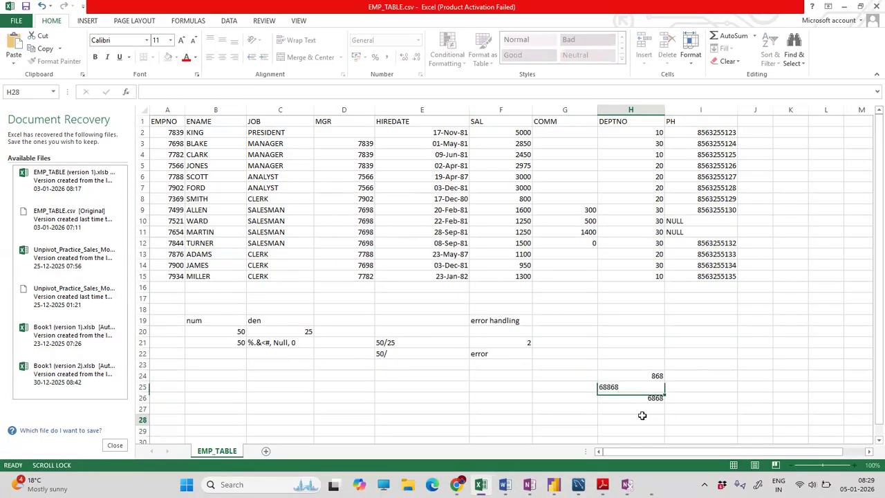
pyautogui.click(650, 409)
pyautogui.write('6868')
pyautogui.scroll(-2, 622, 415)
pyautogui.press('Return')
pyautogui.write('6868')
# - Continue the sample column with 68686, 83454, 45 and 3 in cells H29 to H32
pyautogui.click(644, 384)
pyautogui.click(647, 366)
pyautogui.write('68686')
pyautogui.click(655, 389)
pyautogui.write('45')
pyautogui.click(656, 396)
pyautogui.write('3')
pyautogui.doubleClick(652, 378)
pyautogui.write('83454')
pyautogui.click(650, 409)
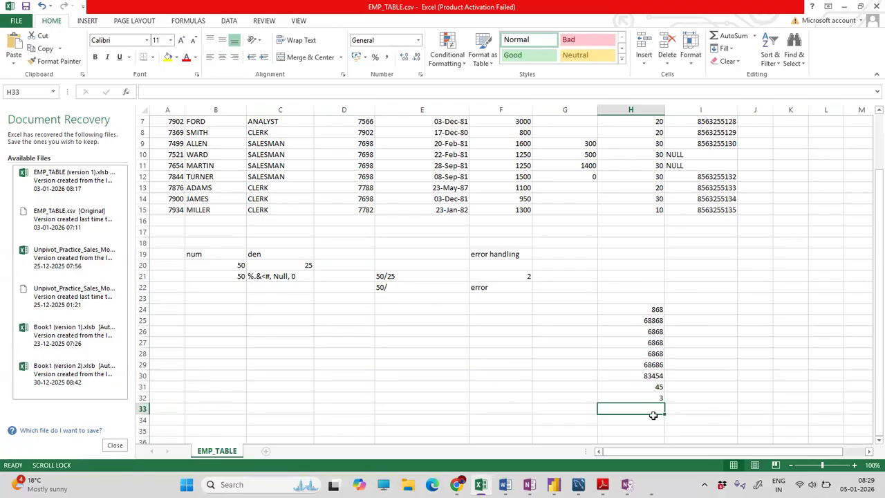
# - Enter NA in cell H33 below the sample numbers
pyautogui.write('NA')
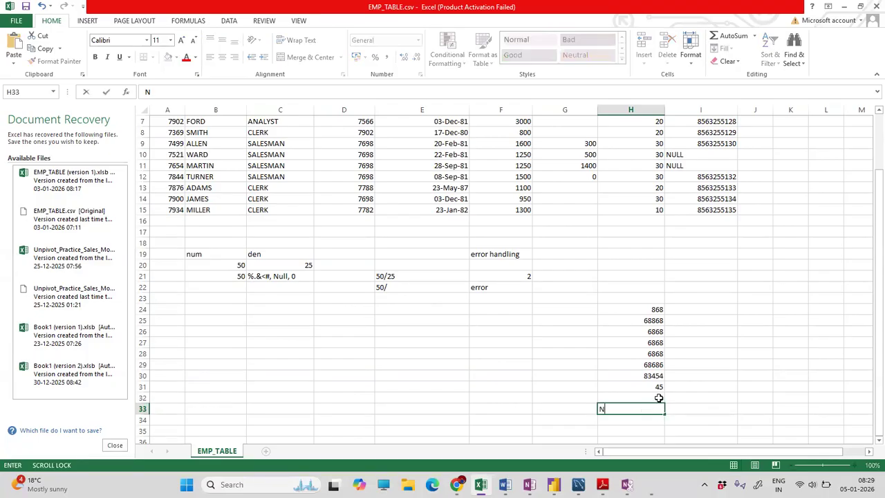
pyautogui.click(640, 286)
pyautogui.click(635, 410)
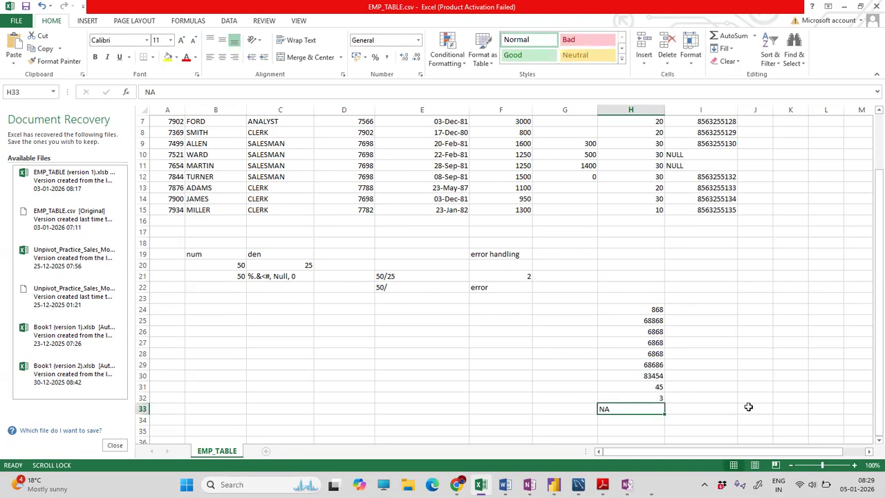
pyautogui.click(577, 413)
pyautogui.click(646, 411)
pyautogui.click(569, 401)
pyautogui.click(569, 410)
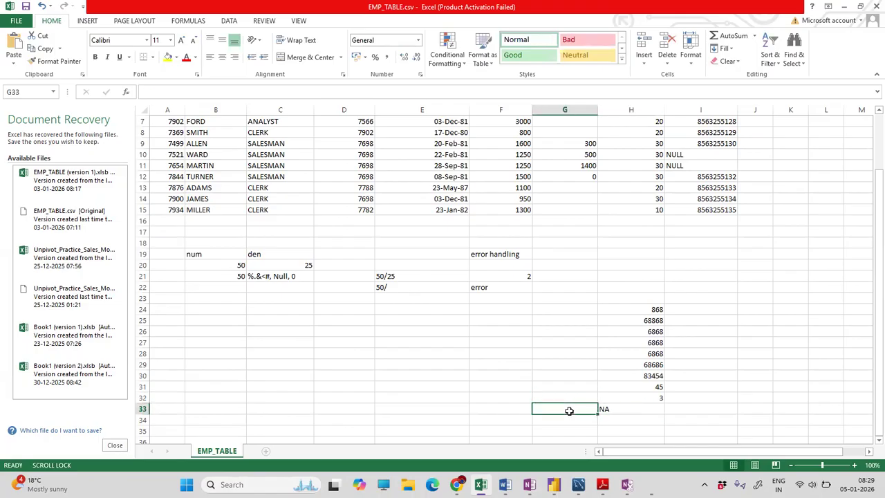
# - Add another numerator/denominator example in row 23 with 78 under num and NA under den
pyautogui.click(289, 298)
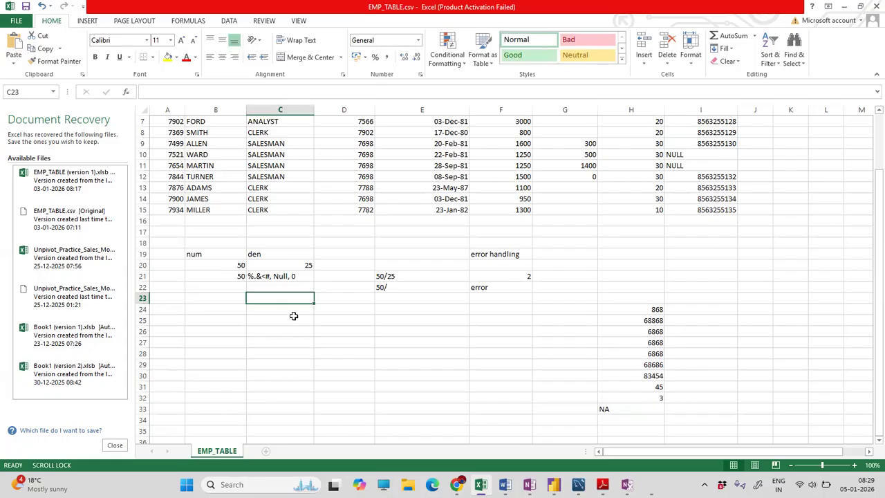
pyautogui.write('NA')
pyautogui.press('Left')
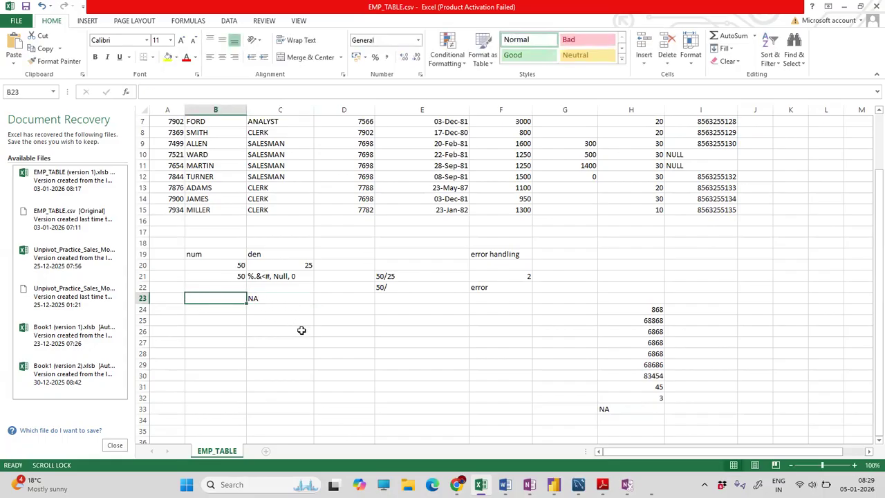
pyautogui.write('78')
pyautogui.click(295, 339)
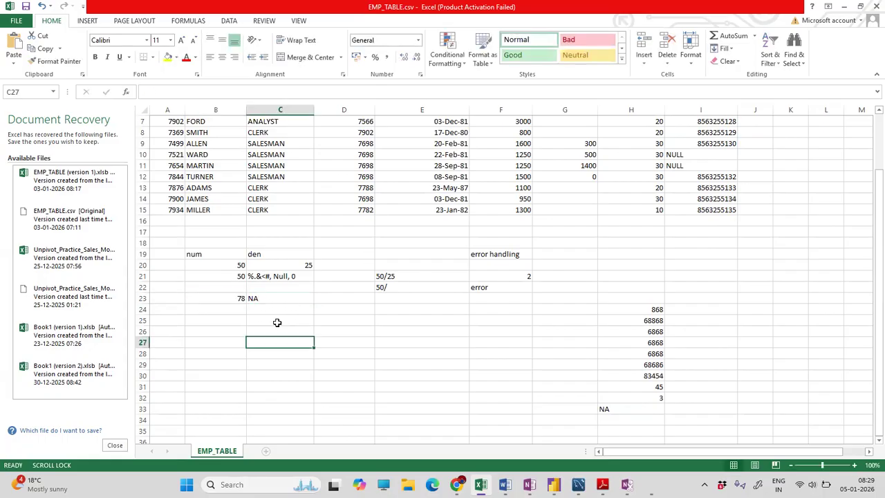
# - Examine the numerator and denominator values of the example in row 23
pyautogui.click(237, 298)
pyautogui.click(274, 299)
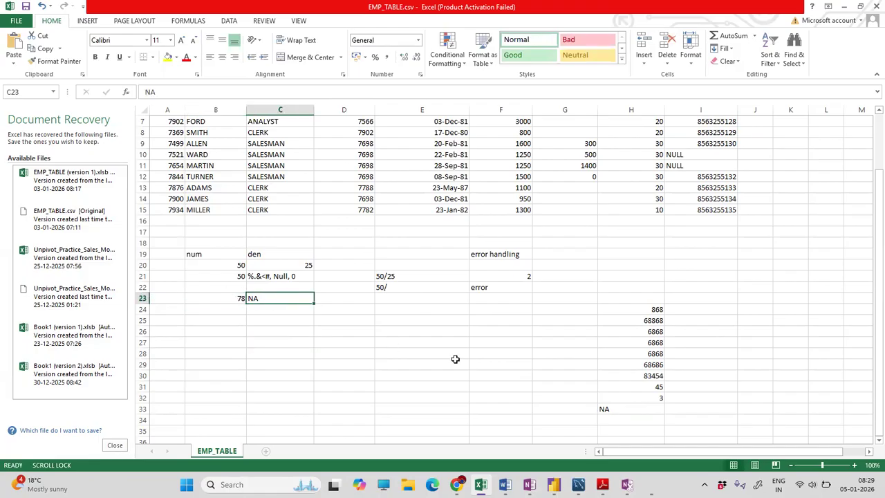
pyautogui.moveTo(290, 304); pyautogui.dragTo(257, 298)
pyautogui.click(240, 300)
pyautogui.click(143, 298)
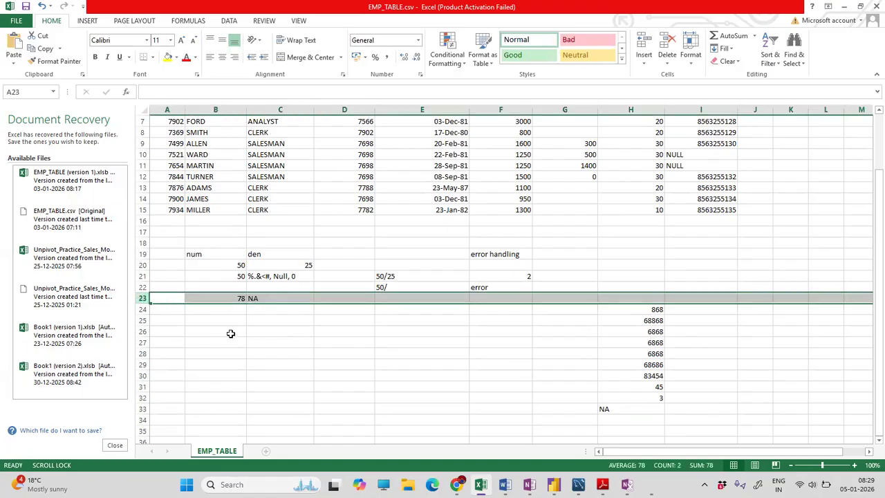
pyautogui.click(307, 319)
pyautogui.click(273, 298)
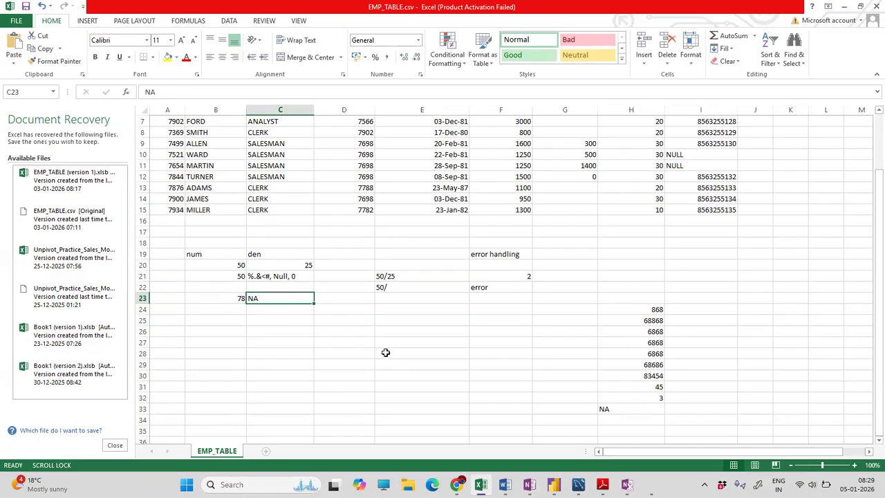
pyautogui.click(144, 298)
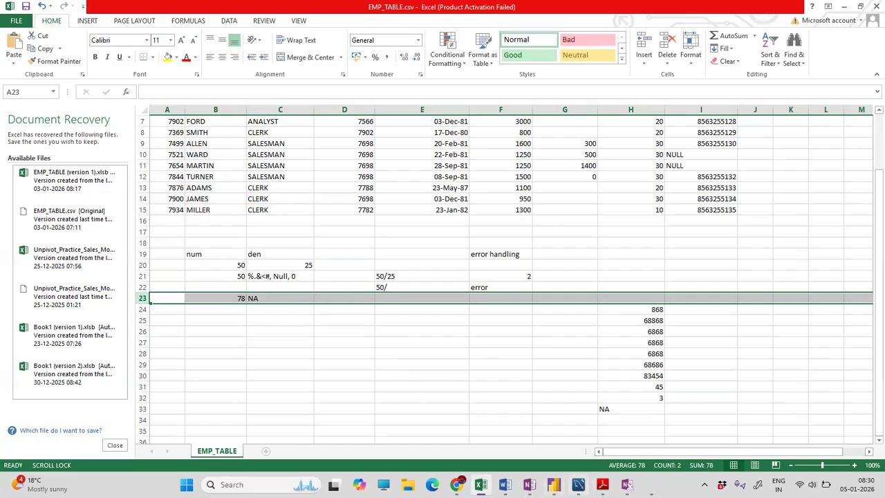
# - Switch to Document2 in Word and copy the whole Revenue per Customer IFERROR formula
pyautogui.moveTo(505, 486)
pyautogui.click(561, 435)
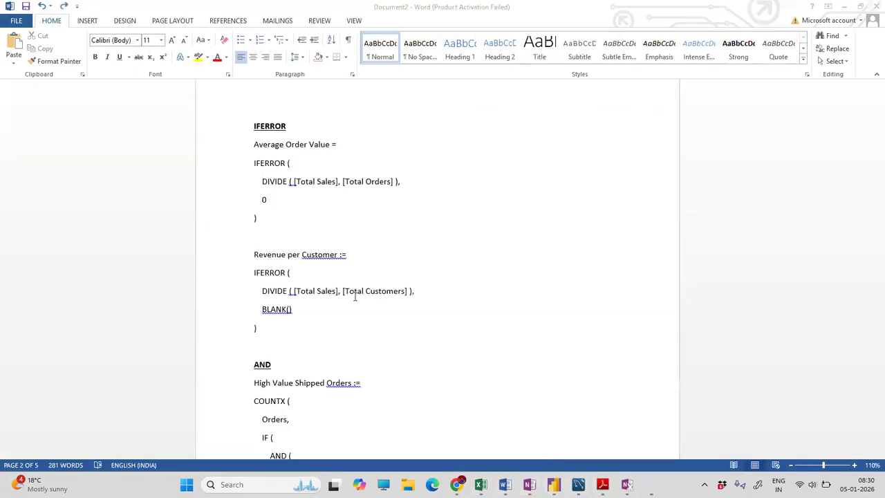
pyautogui.moveTo(257, 329); pyautogui.dragTo(244, 259)
pyautogui.hotkey('ctrl', 'c')
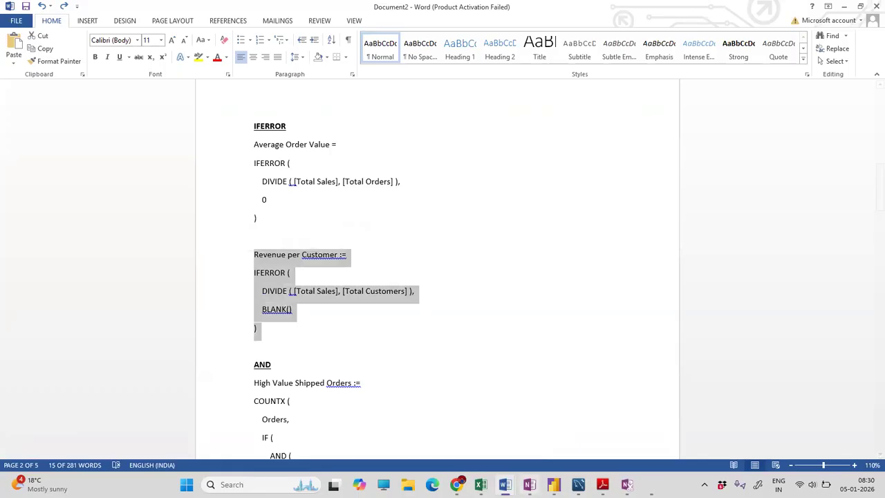
# - Switch to Power BI Desktop, clear the field search and leave the products table collapsed
pyautogui.hotkey('alt', 'Tab')
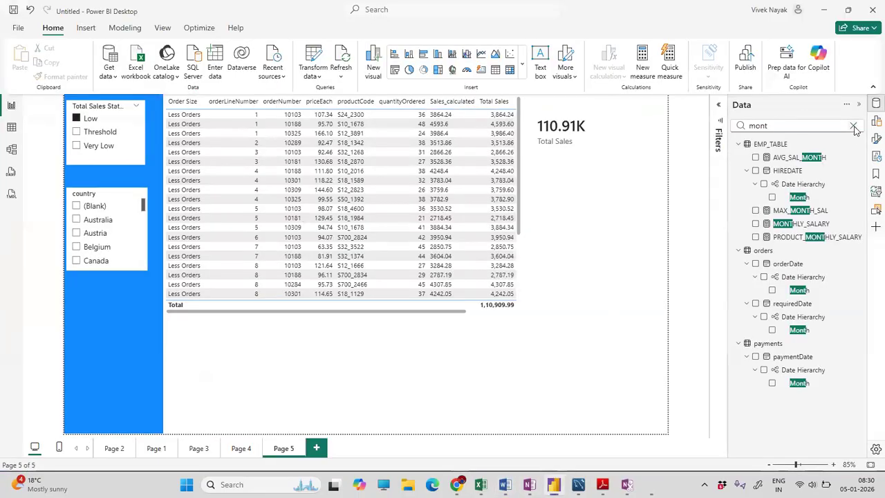
pyautogui.click(853, 125)
pyautogui.click(738, 290)
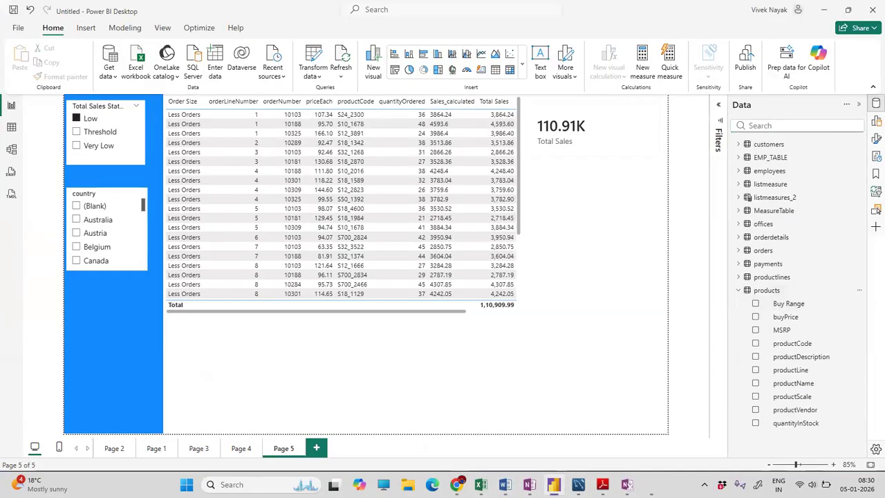
pyautogui.moveTo(504, 484)
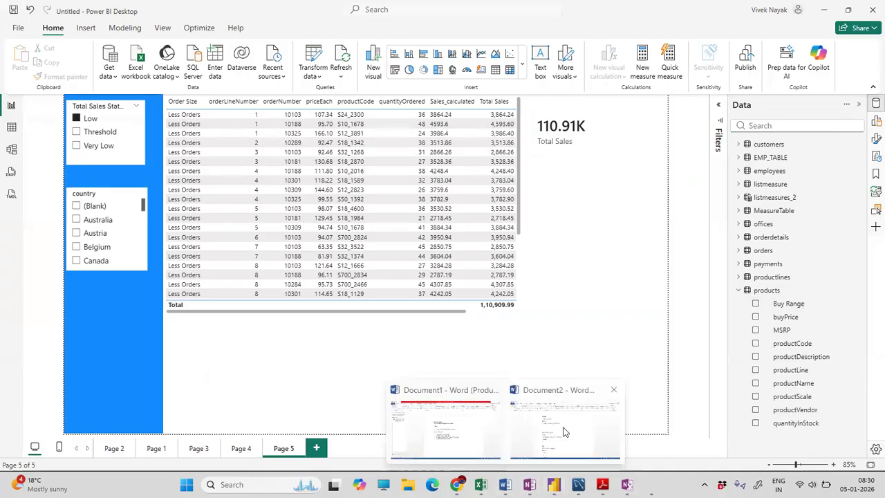
pyautogui.click(563, 432)
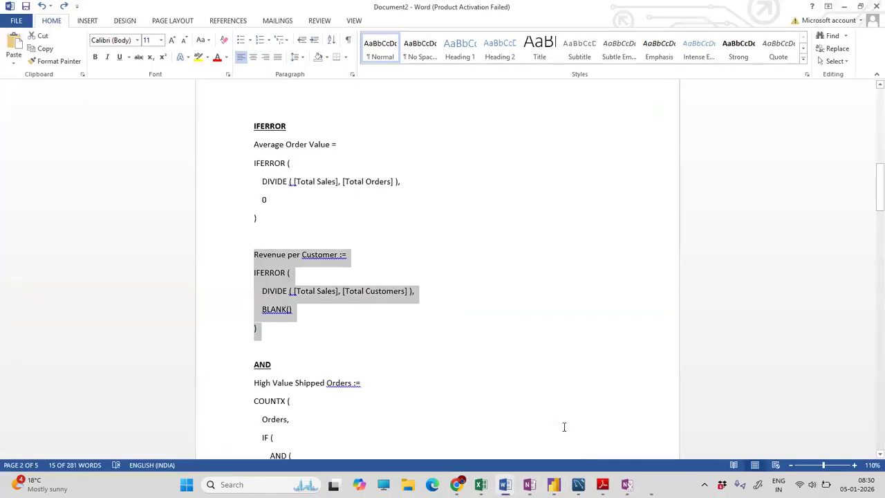
pyautogui.click(844, 6)
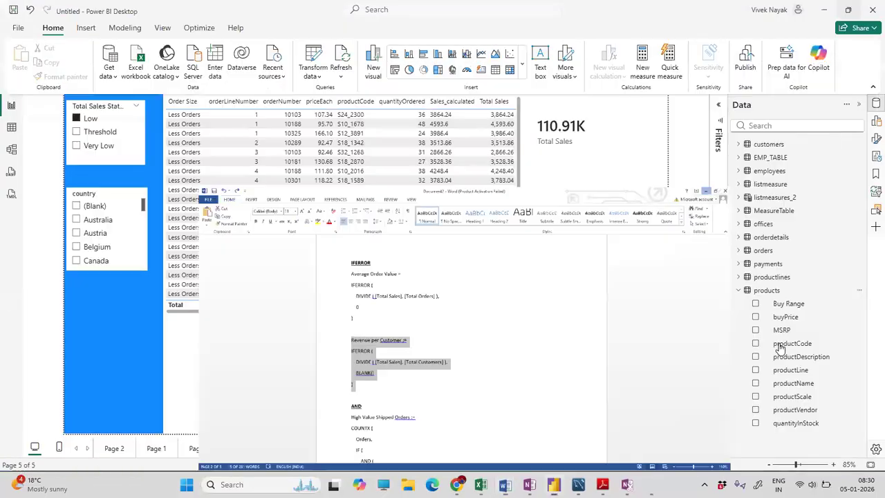
pyautogui.click(738, 290)
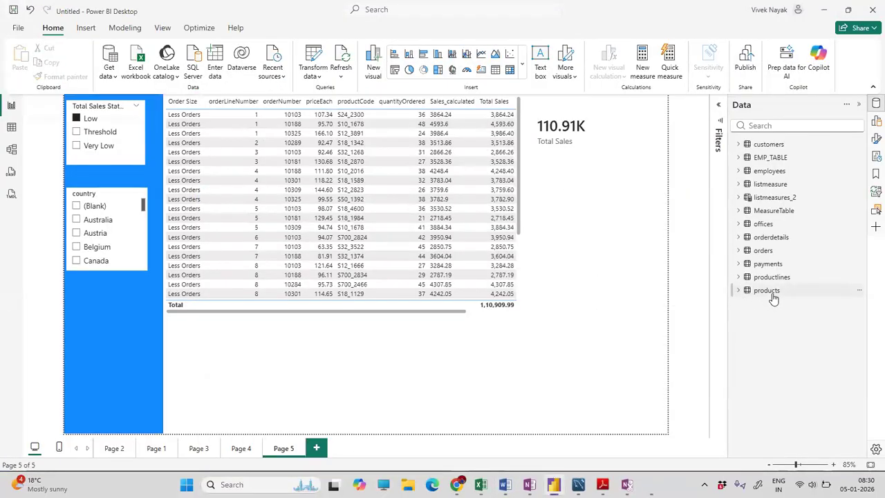
# - Create a new measure in the listmeasure table from the copied Revenue per Customer IFERROR formula
pyautogui.rightClick(767, 185)
pyautogui.click(792, 207)
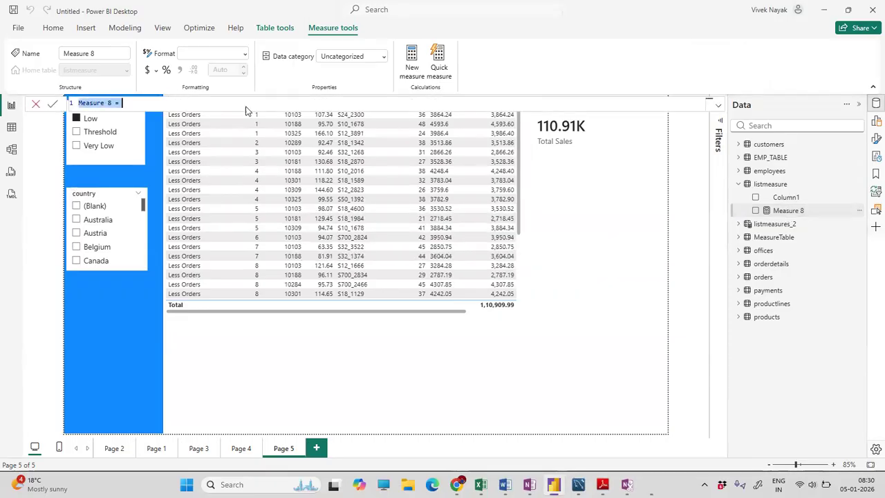
pyautogui.hotkey('ctrl', 'v')
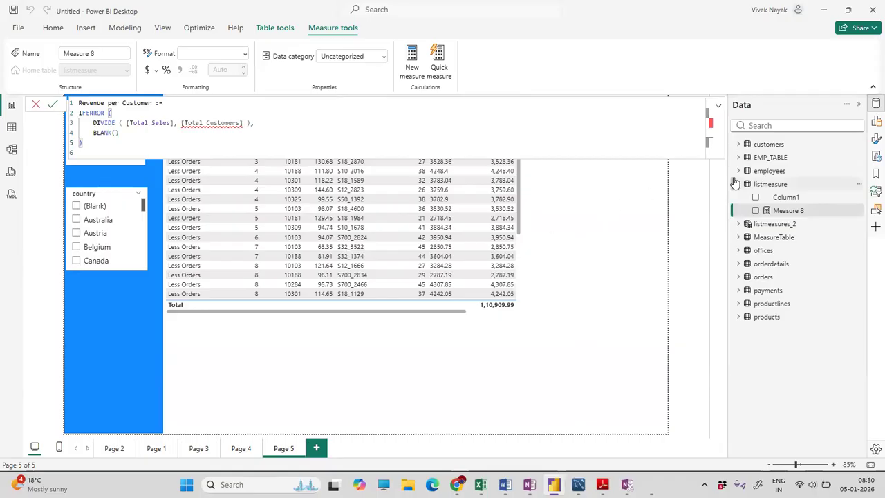
pyautogui.press('Return')
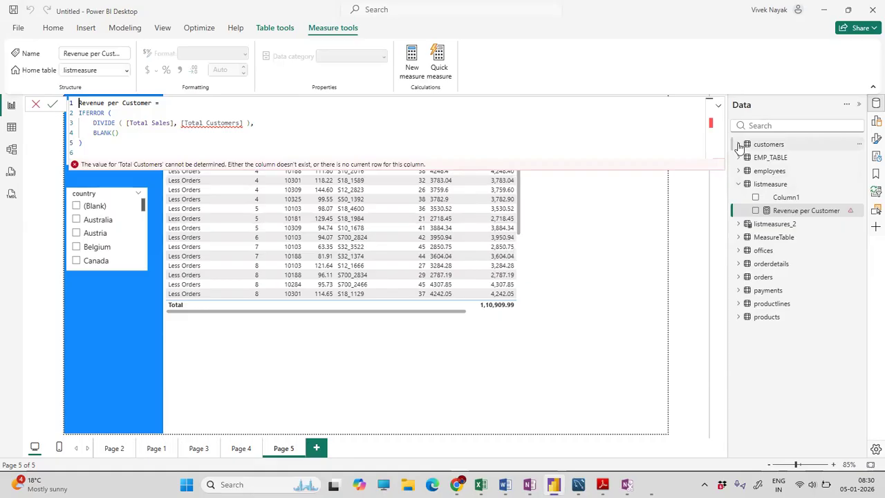
# - Examine the formulas of Measure 7 and Measure 4 in the customers table
pyautogui.click(737, 144)
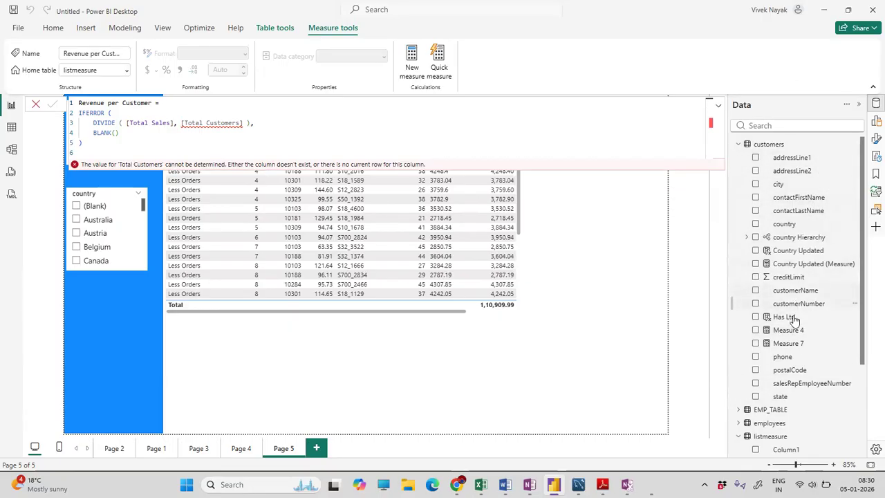
pyautogui.click(793, 343)
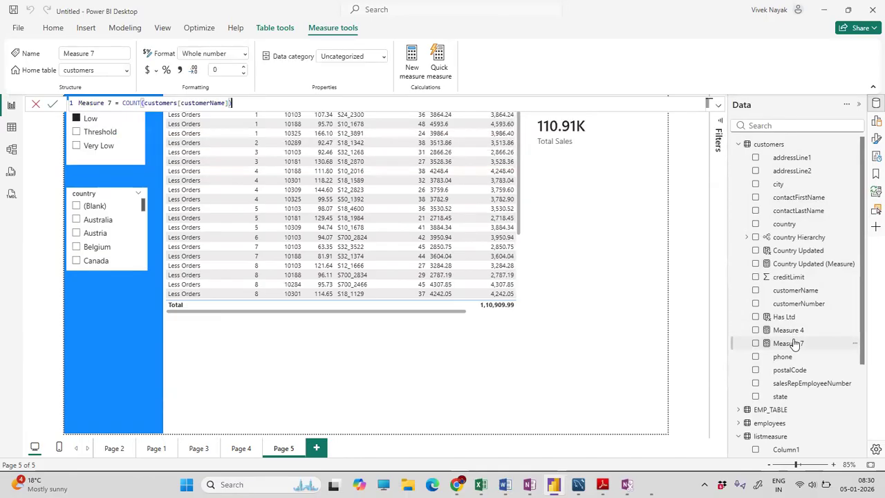
pyautogui.click(796, 332)
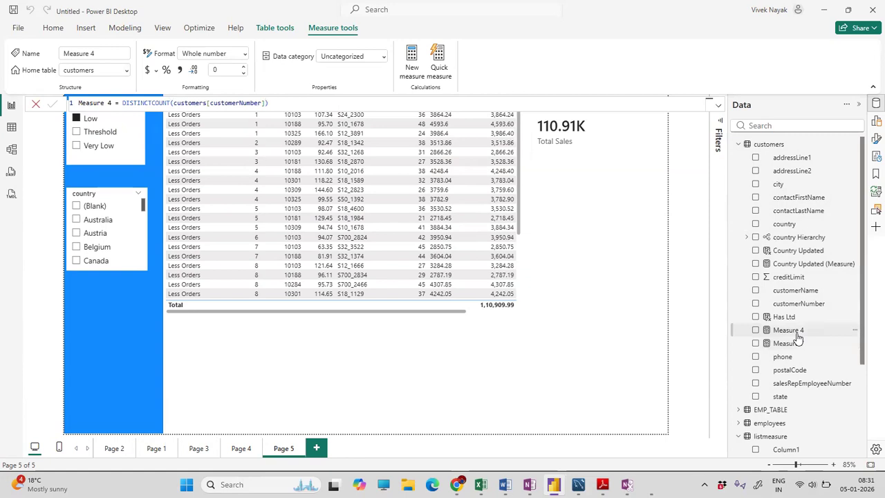
pyautogui.click(682, 344)
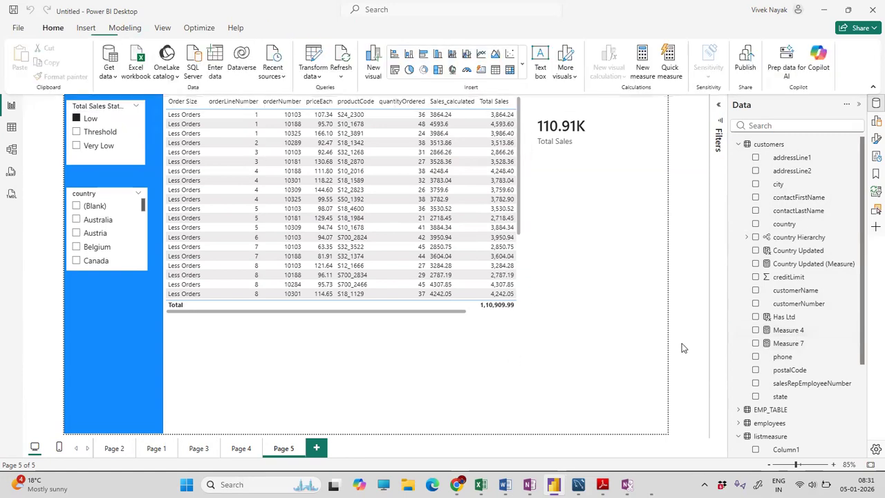
# - Replace Total Customers with Measure 4 as the DIVIDE denominator in the Revenue per Customer measure and commit the formula
pyautogui.scroll(-3, 796, 346)
pyautogui.click(796, 344)
pyautogui.moveTo(243, 122); pyautogui.dragTo(185, 119)
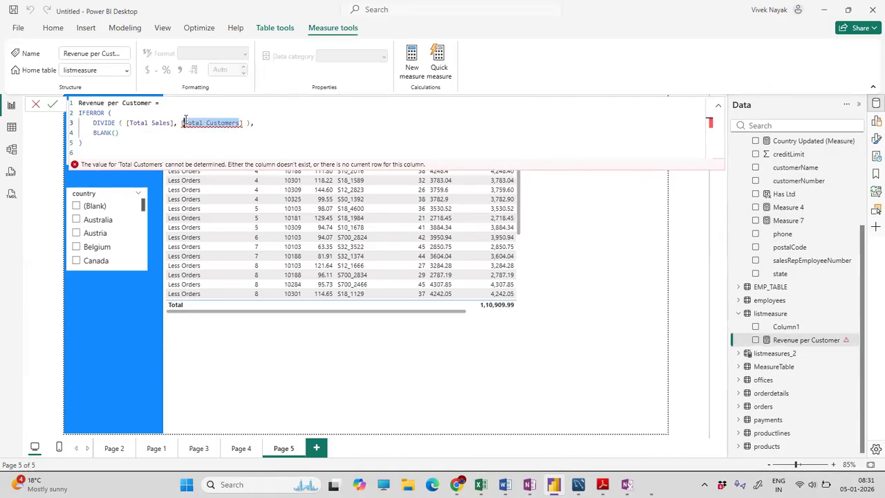
pyautogui.write('Mea')
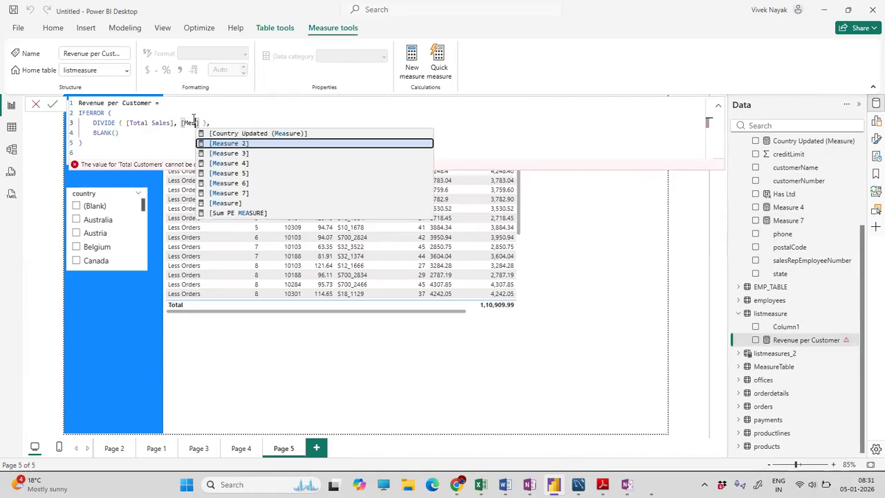
pyautogui.click(242, 163)
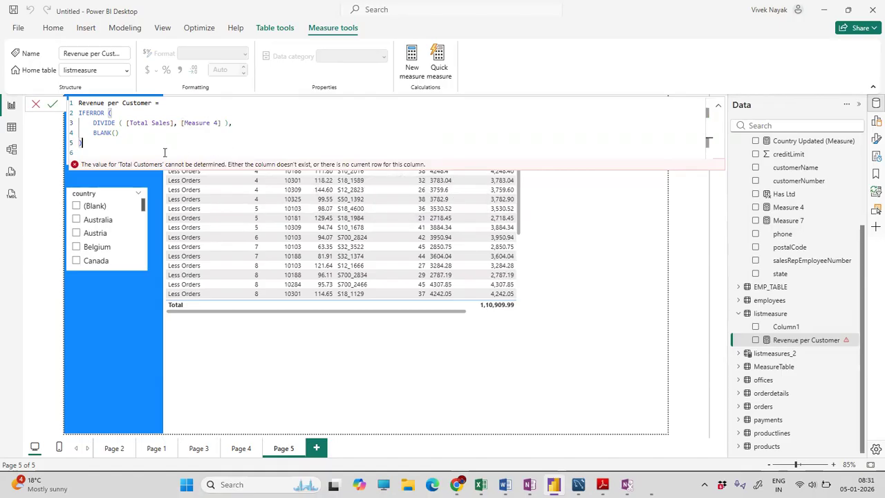
pyautogui.press('Return')
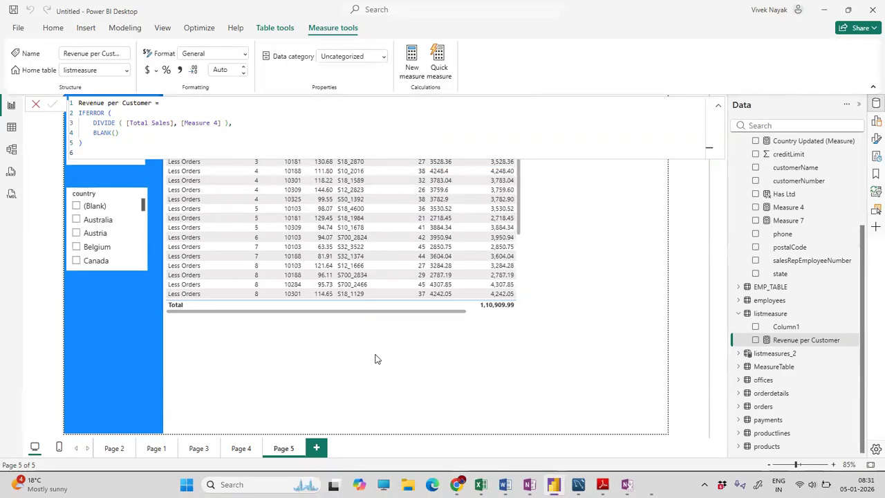
pyautogui.click(494, 355)
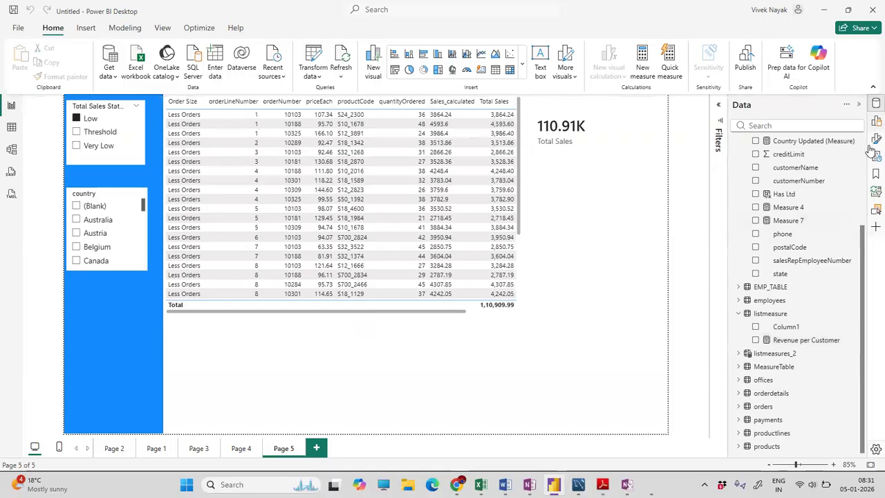
pyautogui.click(874, 122)
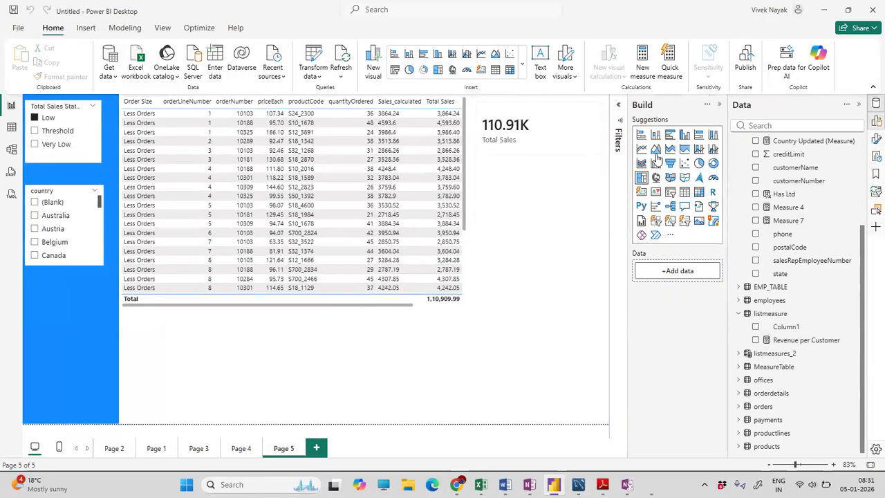
pyautogui.click(873, 122)
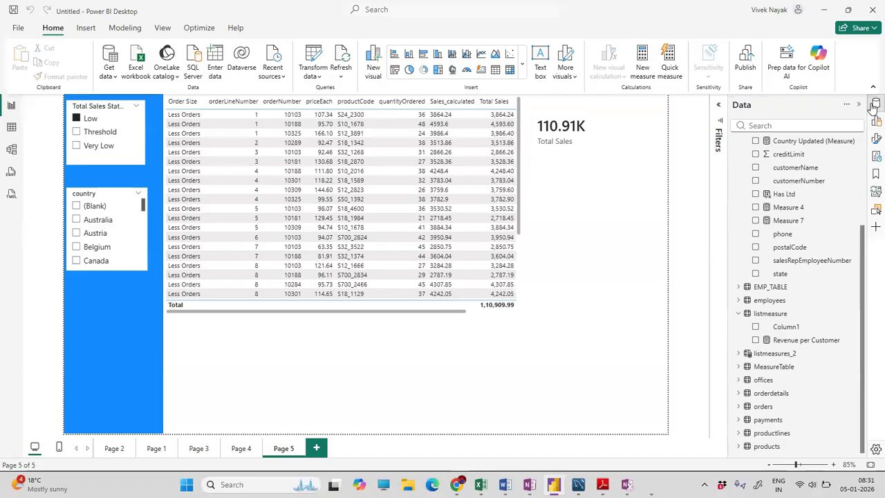
pyautogui.click(873, 104)
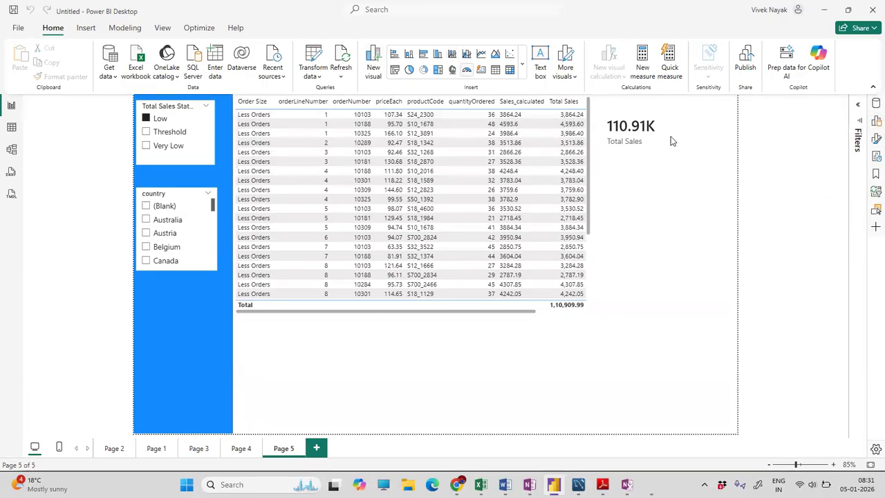
# - Add a card visual to Page 5 showing the Revenue per Customer measure from the listmeasure table
pyautogui.click(875, 121)
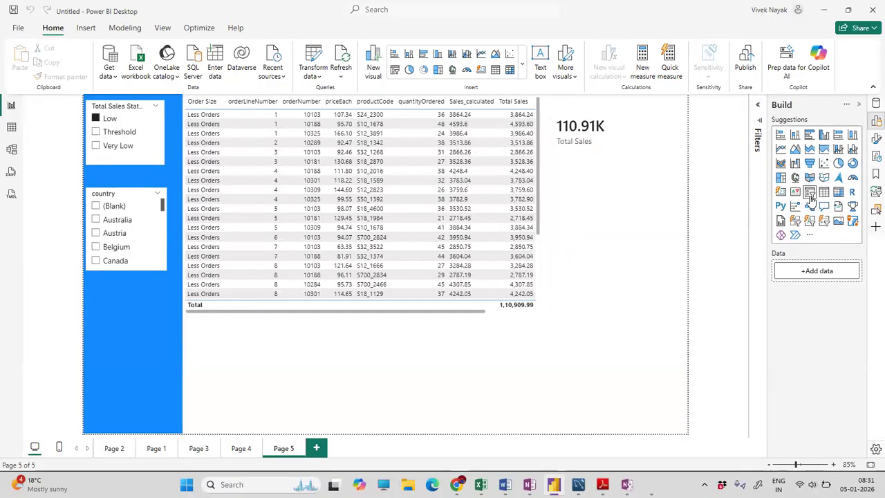
pyautogui.click(780, 192)
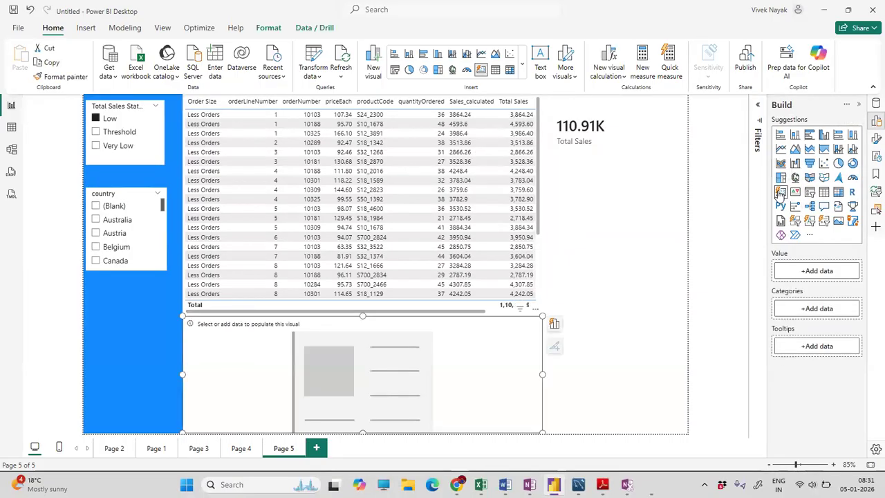
pyautogui.click(872, 104)
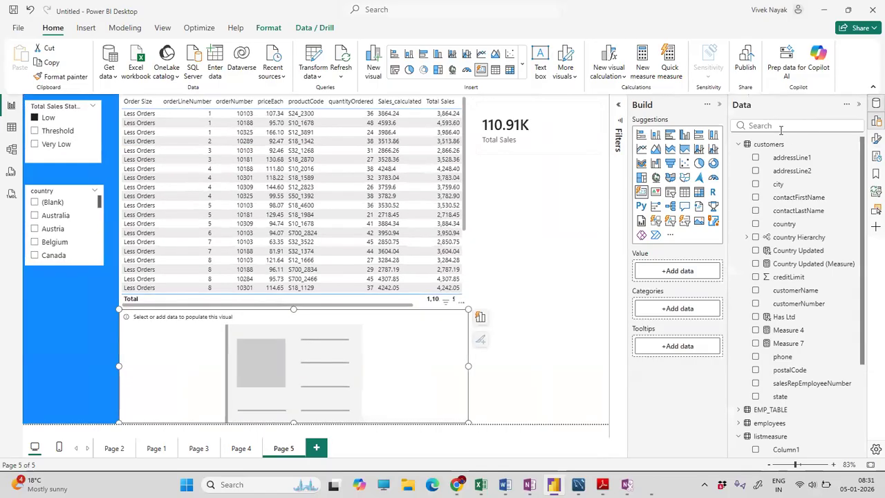
pyautogui.click(780, 126)
pyautogui.write('reve')
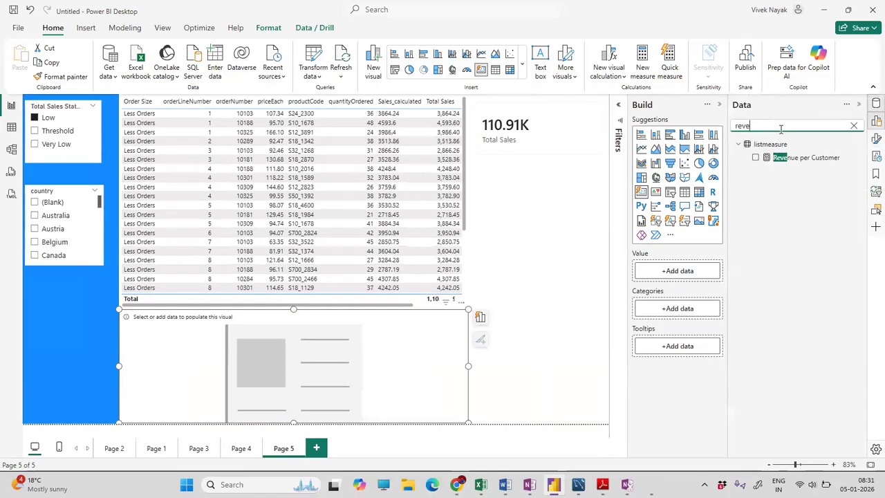
pyautogui.click(754, 158)
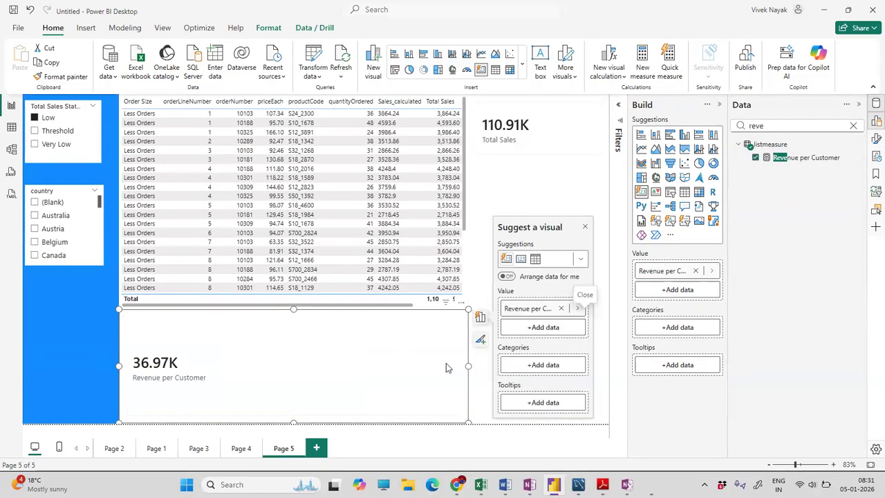
# - Shrink the Revenue per Customer card's width and height to fit closely around its value, and deselect it
pyautogui.moveTo(467, 366); pyautogui.dragTo(239, 366)
pyautogui.moveTo(178, 311)
pyautogui.mouseDown()
pyautogui.moveTo(176, 361)
pyautogui.moveTo(174, 315)
pyautogui.mouseUp()
pyautogui.click(270, 347)
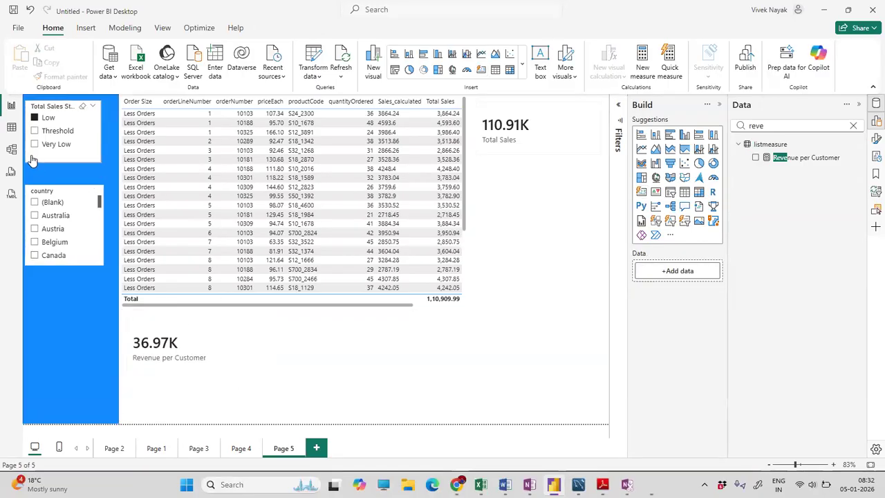
# - Clear the Low status filter, place the Revenue per Customer card directly beneath the Total Sales card and narrow it slightly
pyautogui.click(36, 118)
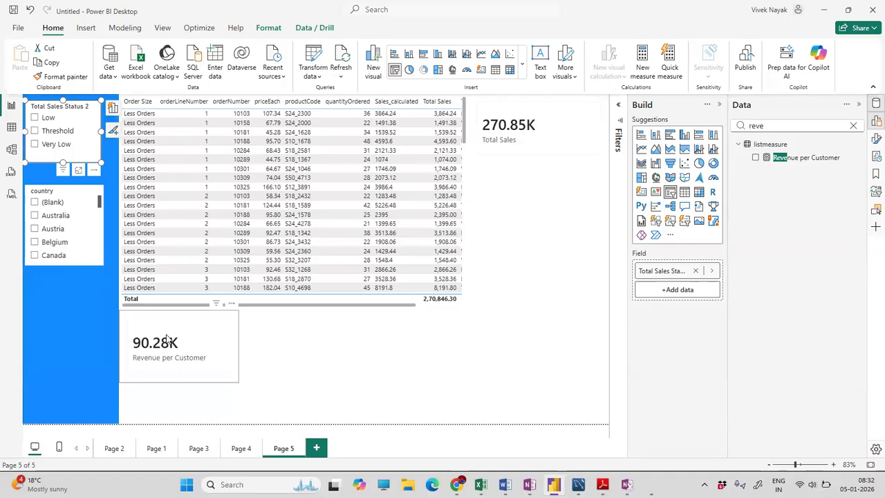
pyautogui.click(270, 355)
pyautogui.moveTo(270, 355); pyautogui.dragTo(530, 205)
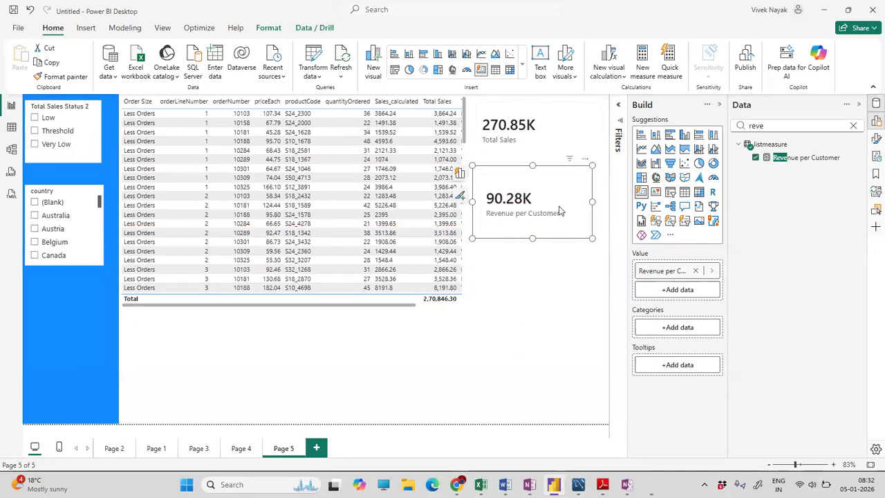
pyautogui.moveTo(588, 201); pyautogui.dragTo(583, 201)
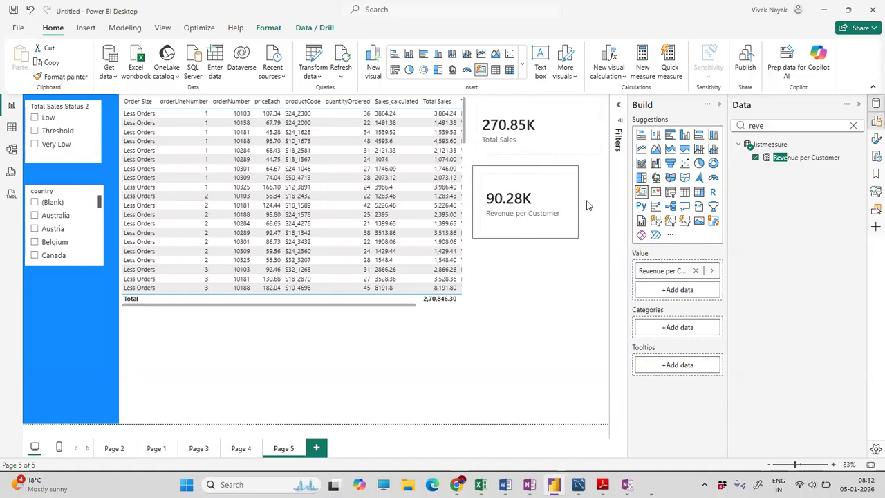
pyautogui.click(530, 364)
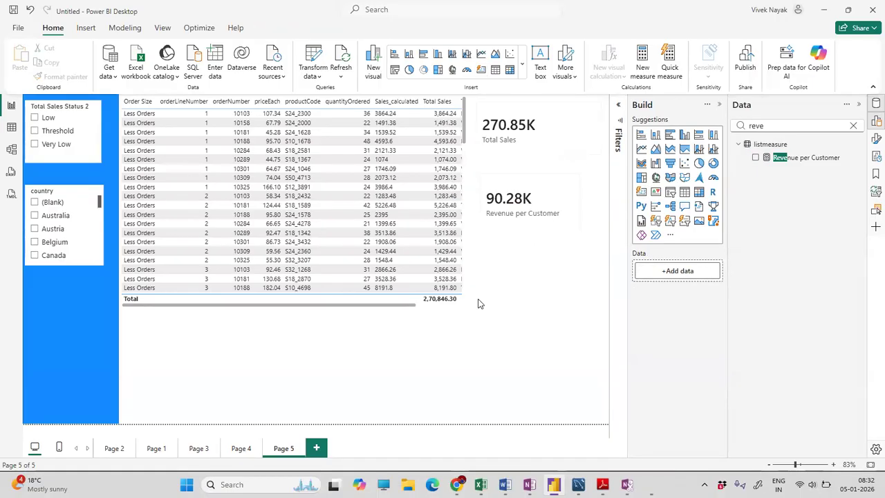
# - Filter the report page to Australia with the country slicer
pyautogui.moveTo(401, 305); pyautogui.dragTo(352, 297)
pyautogui.click(389, 230)
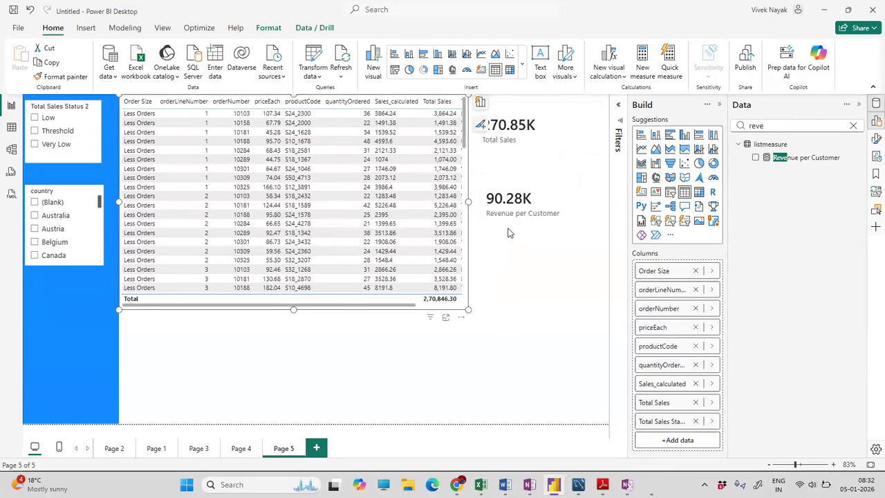
pyautogui.click(61, 217)
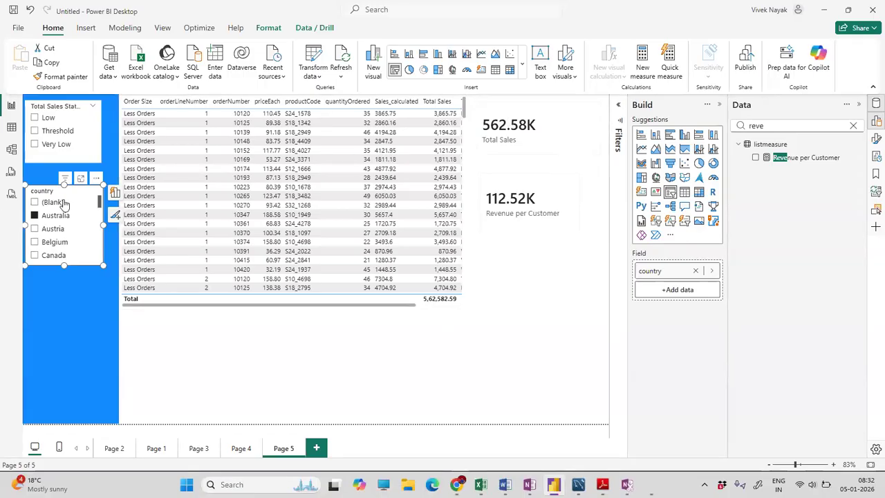
# - Compare Total Sales and Revenue per Customer for Australia under the Threshold, Very Low and Low statuses, clearing the status filter at the end
pyautogui.click(58, 133)
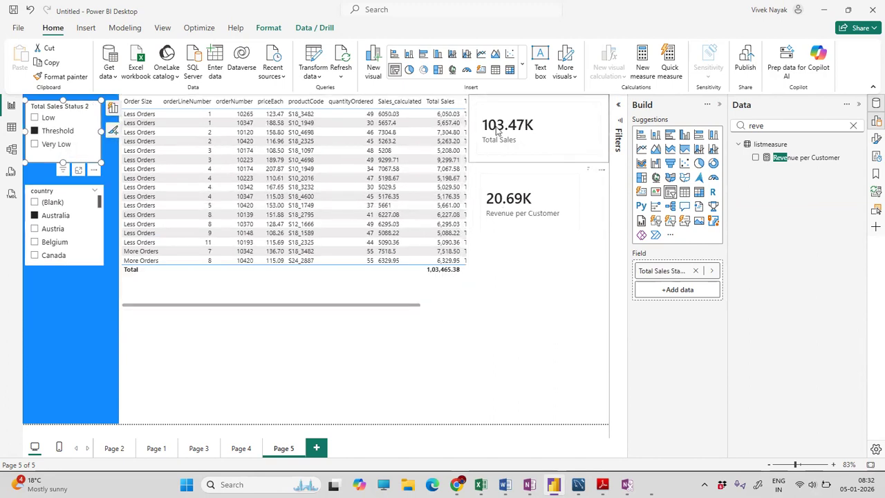
pyautogui.click(57, 130)
pyautogui.click(56, 144)
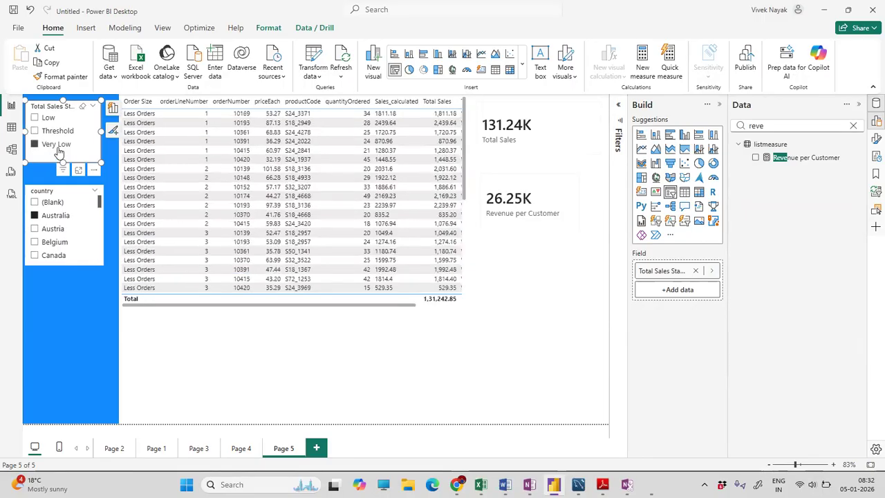
pyautogui.click(58, 147)
pyautogui.click(50, 119)
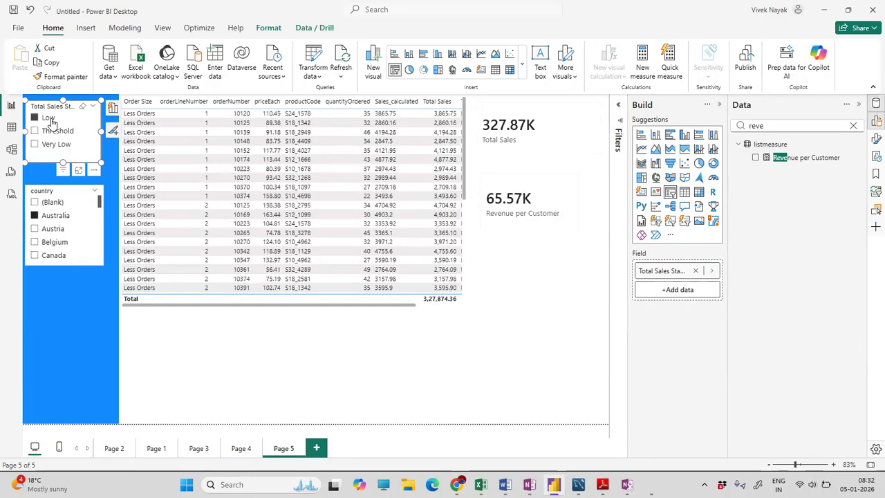
pyautogui.click(52, 121)
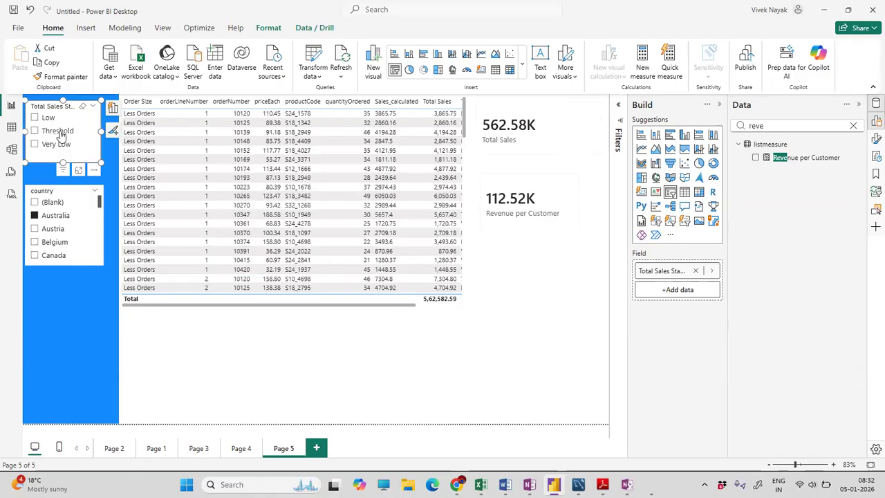
# - Filter by Low and by Threshold, and examine the Total Sales Status 2 column of the Threshold rows
pyautogui.click(48, 119)
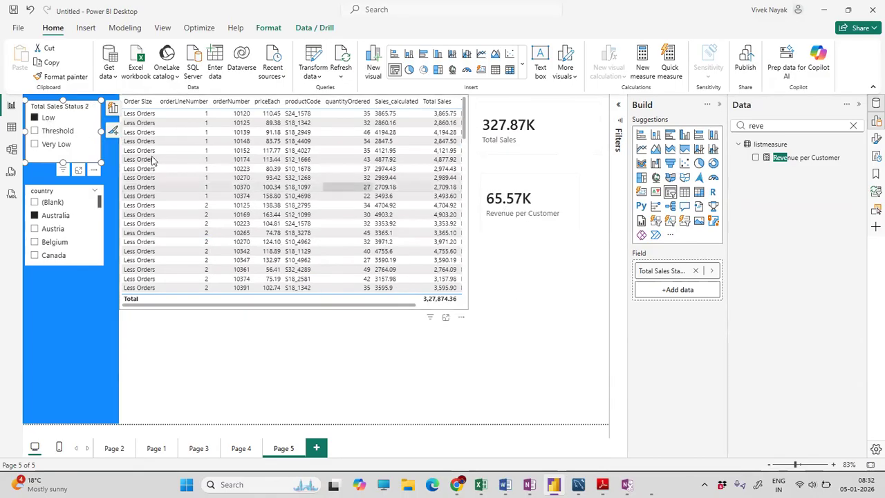
pyautogui.click(47, 118)
pyautogui.click(56, 131)
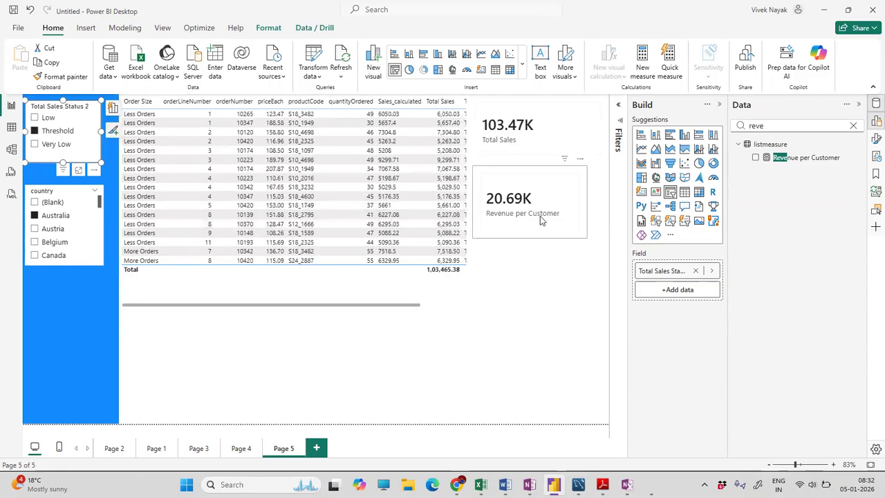
pyautogui.moveTo(371, 305); pyautogui.dragTo(434, 306)
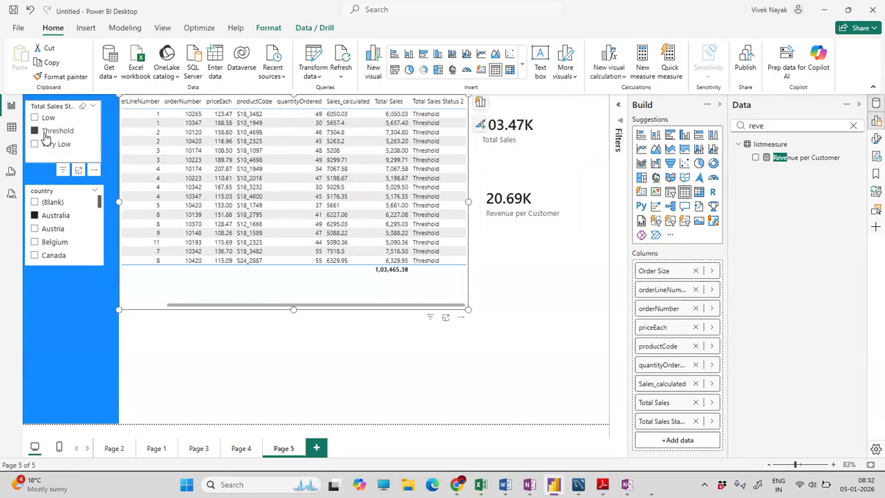
# - Compare both cards with the Low status, without a status filter and with Threshold, and return to the table's first columns
pyautogui.click(45, 120)
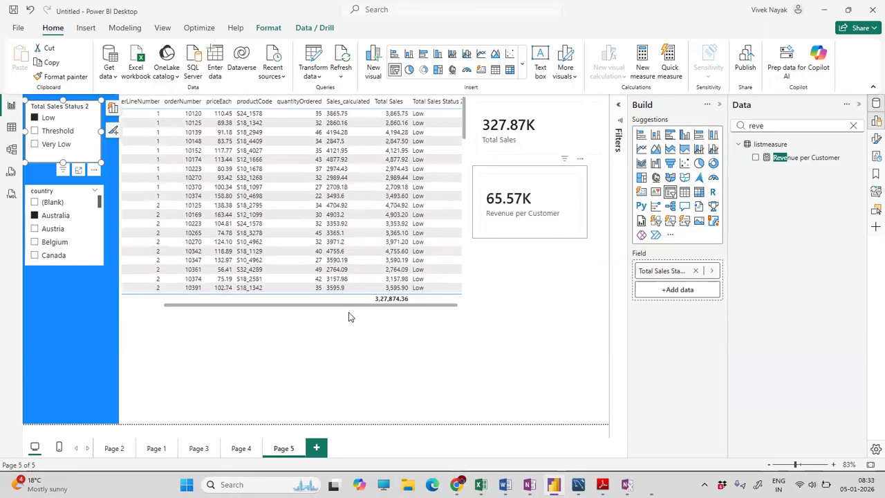
pyautogui.click(40, 121)
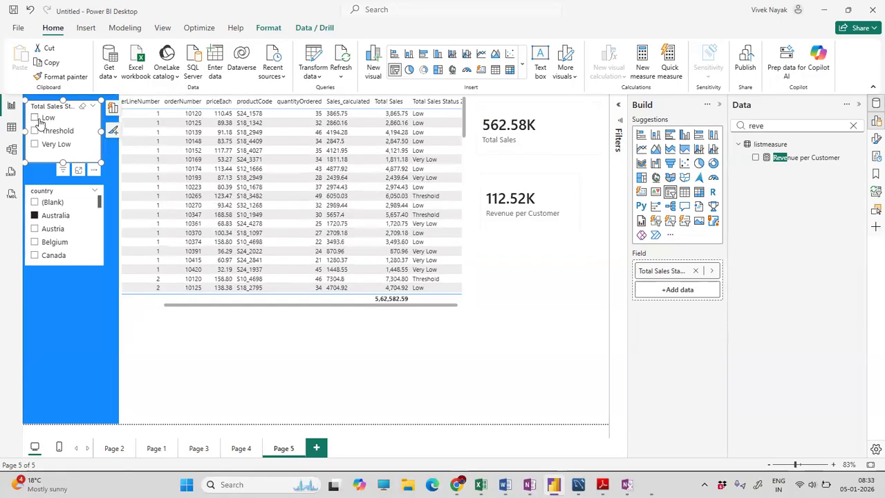
pyautogui.click(56, 133)
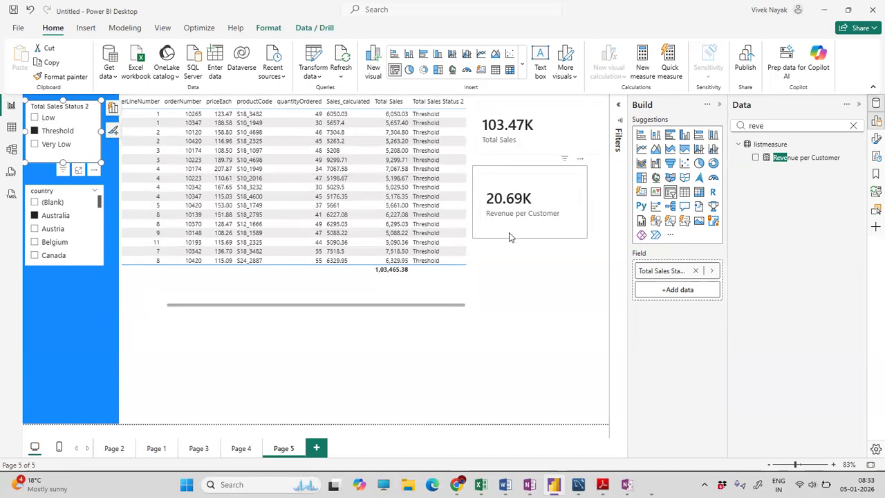
pyautogui.moveTo(438, 305); pyautogui.dragTo(339, 310)
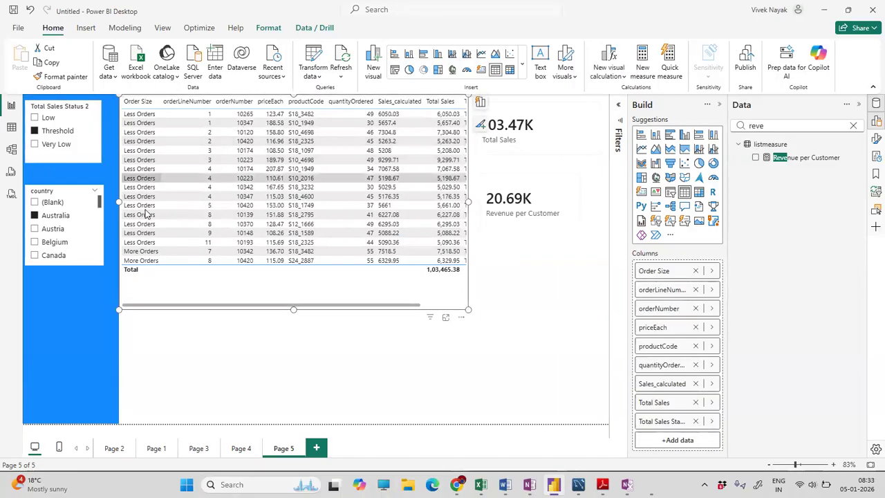
# - Filter the page to the Low status and review the Australian order rows against the Revenue per Customer card
pyautogui.click(46, 119)
pyautogui.click(46, 119)
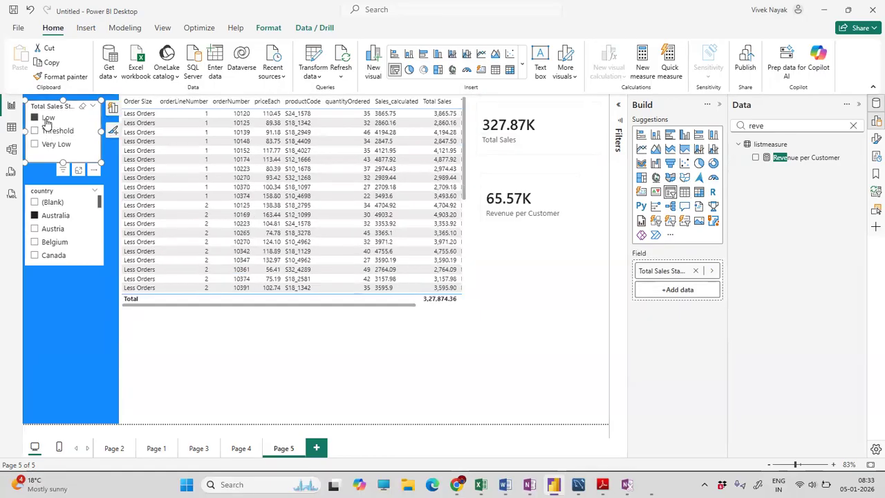
pyautogui.moveTo(369, 305); pyautogui.dragTo(292, 300)
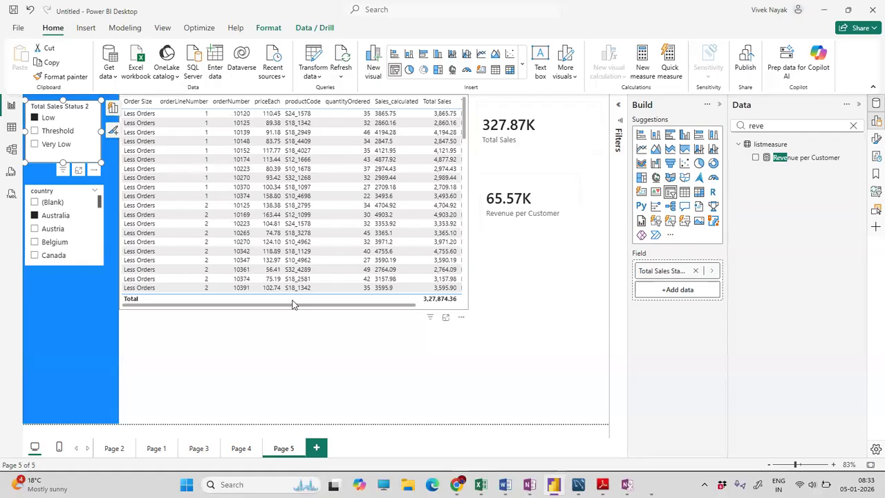
pyautogui.moveTo(287, 306)
pyautogui.mouseDown()
pyautogui.moveTo(386, 298)
pyautogui.moveTo(275, 297)
pyautogui.mouseUp()
pyautogui.click(228, 188)
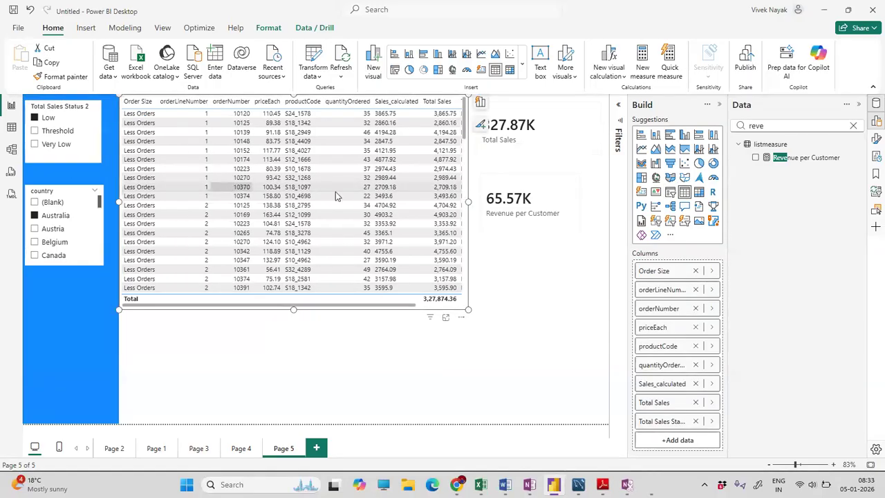
pyautogui.scroll(-10, 397, 196)
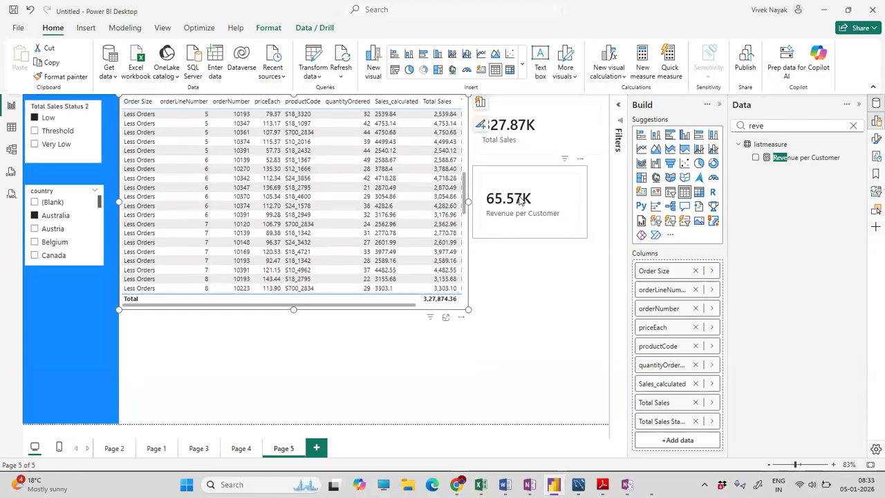
# - Check both cards under the Threshold status, and clear the status filter, the Australia country filter and the field search
pyautogui.click(62, 132)
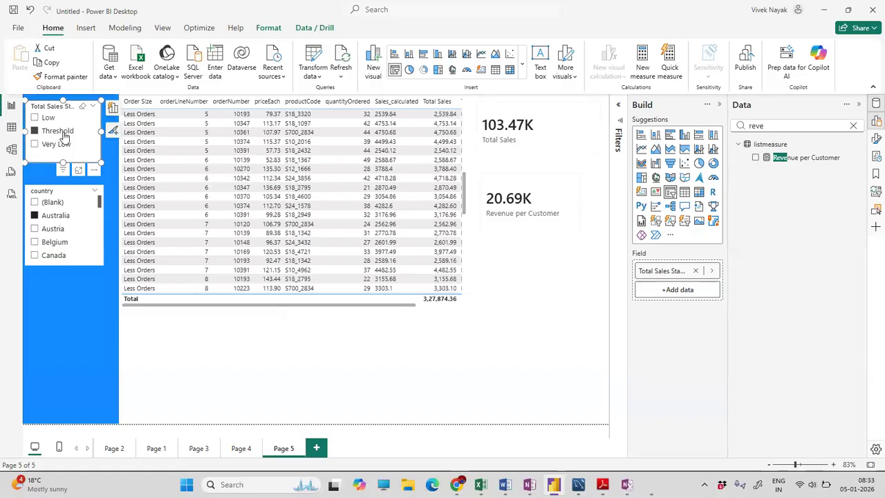
pyautogui.click(67, 134)
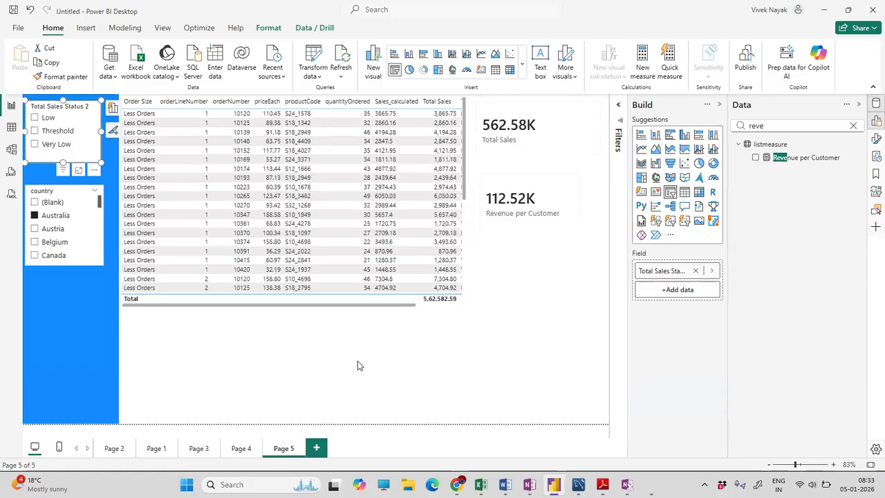
pyautogui.click(358, 361)
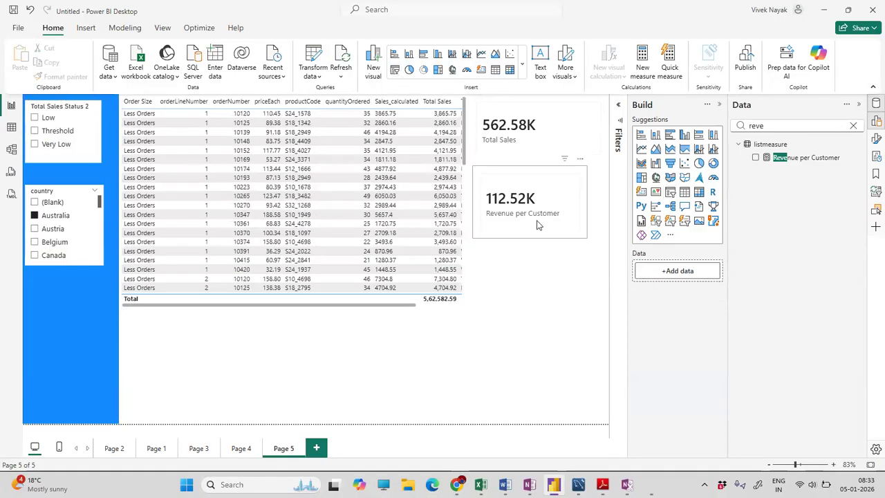
pyautogui.click(53, 216)
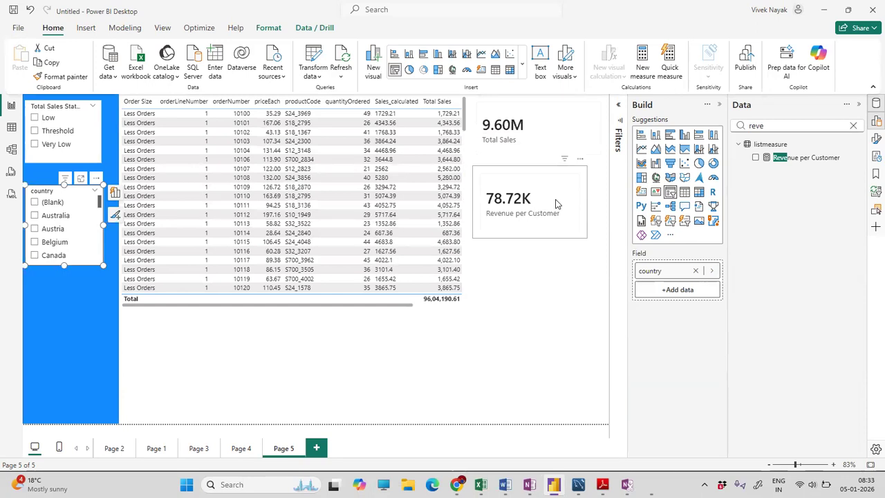
pyautogui.click(557, 204)
pyautogui.click(505, 349)
pyautogui.click(855, 126)
# - Switch to the Word notes and review the two IFERROR measures, highlighting the Average Order Value name
pyautogui.moveTo(504, 484)
pyautogui.click(560, 384)
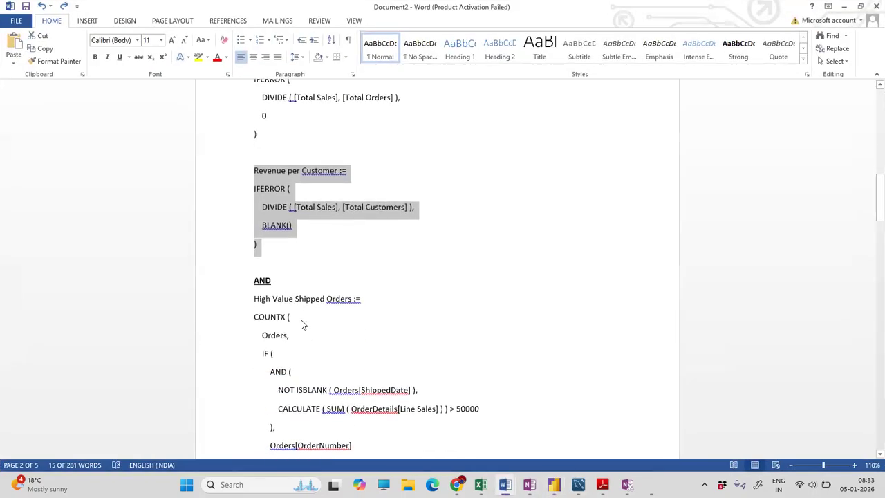
pyautogui.scroll(3, 301, 324)
pyautogui.moveTo(290, 347); pyautogui.dragTo(245, 201)
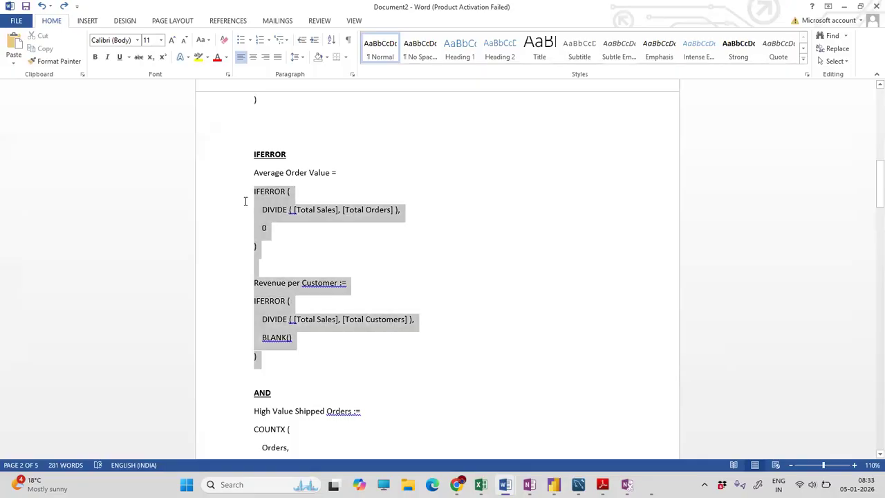
pyautogui.click(259, 246)
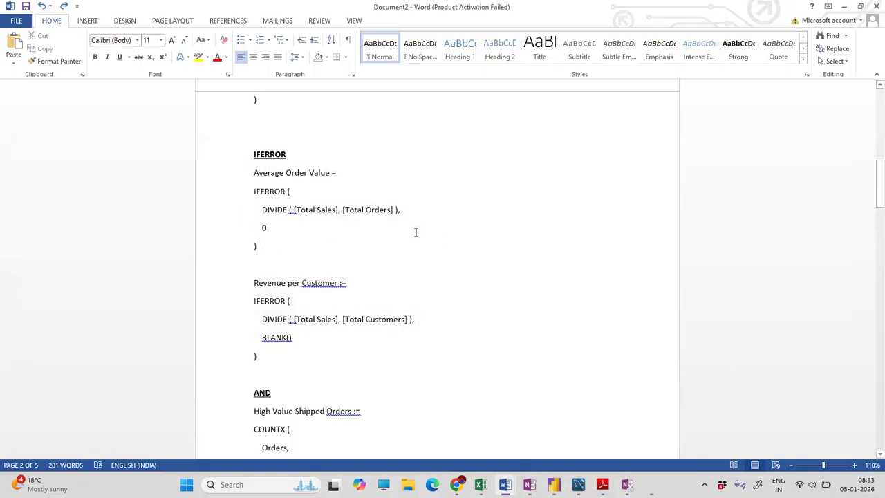
pyautogui.moveTo(255, 172); pyautogui.dragTo(365, 172)
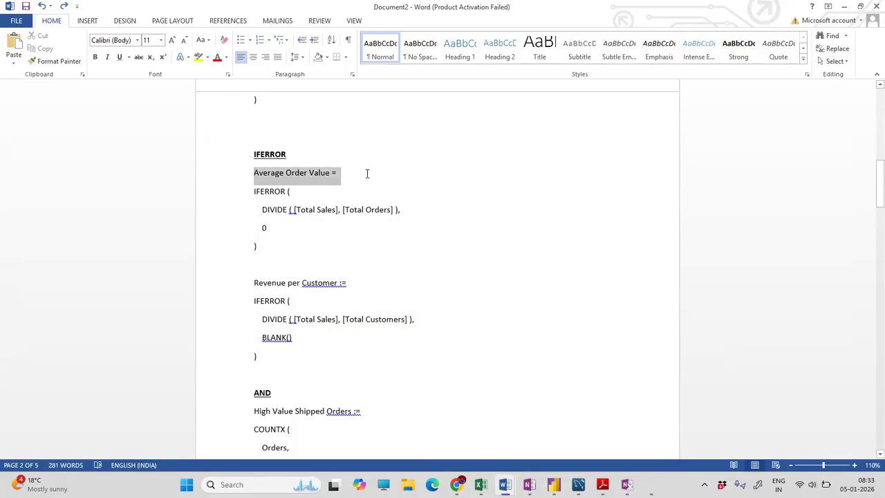
# - Examine the IFERROR, DIVIDE and BLANK() parts of Revenue per Customer, and compare the formula with Average Order Value
pyautogui.moveTo(298, 304); pyautogui.dragTo(245, 303)
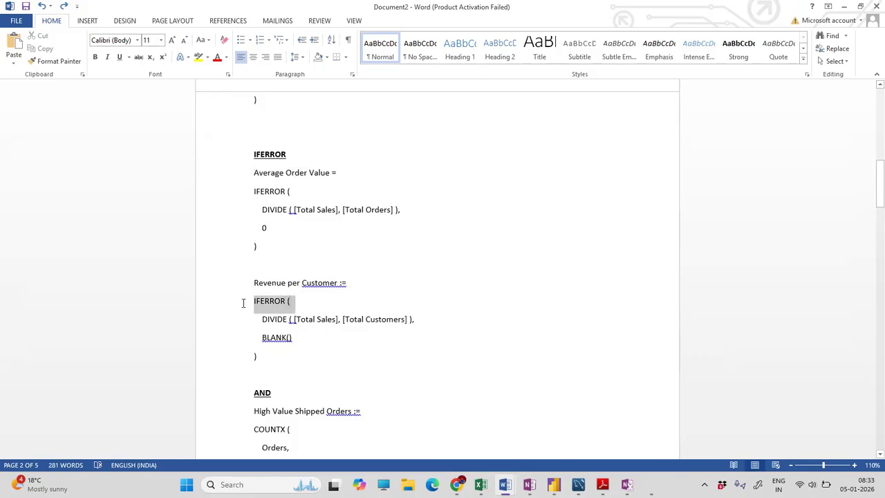
pyautogui.click(302, 338)
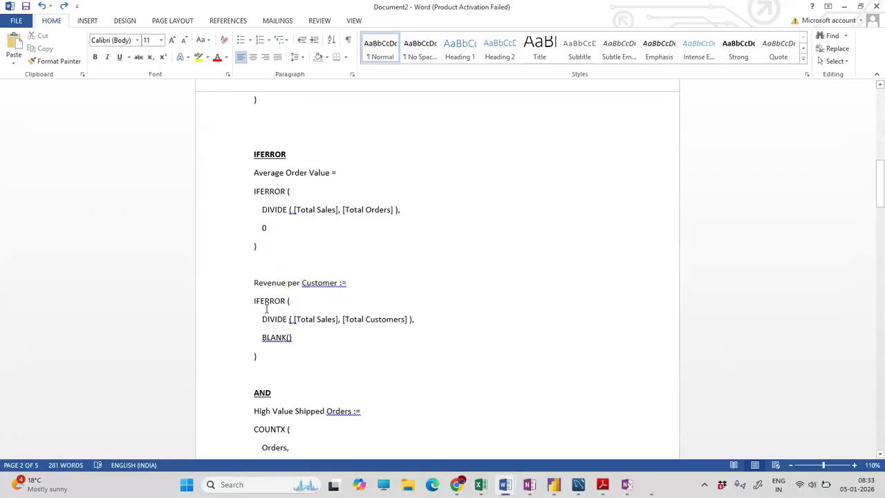
pyautogui.moveTo(254, 302); pyautogui.dragTo(419, 325)
pyautogui.click(302, 338)
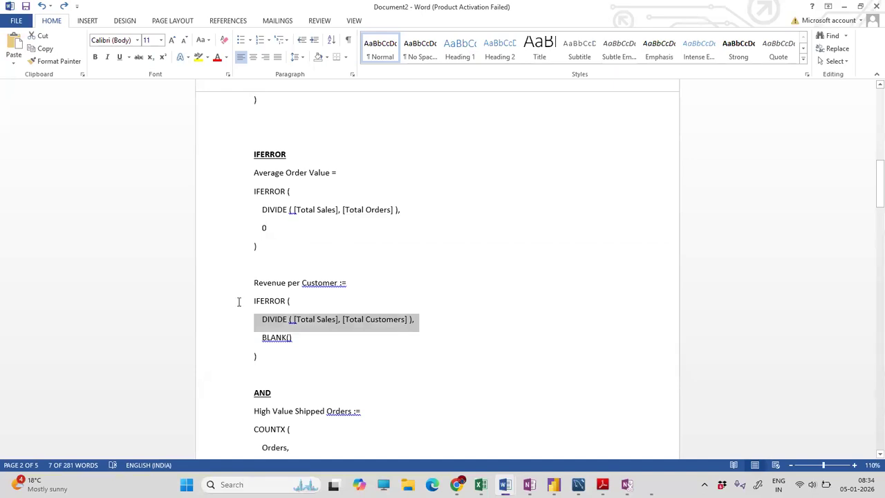
pyautogui.moveTo(301, 341); pyautogui.dragTo(256, 340)
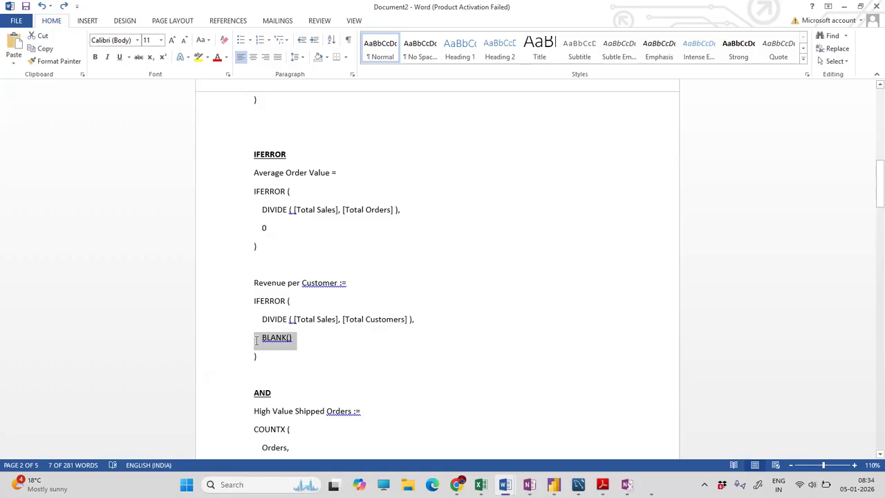
pyautogui.moveTo(257, 357); pyautogui.dragTo(252, 284)
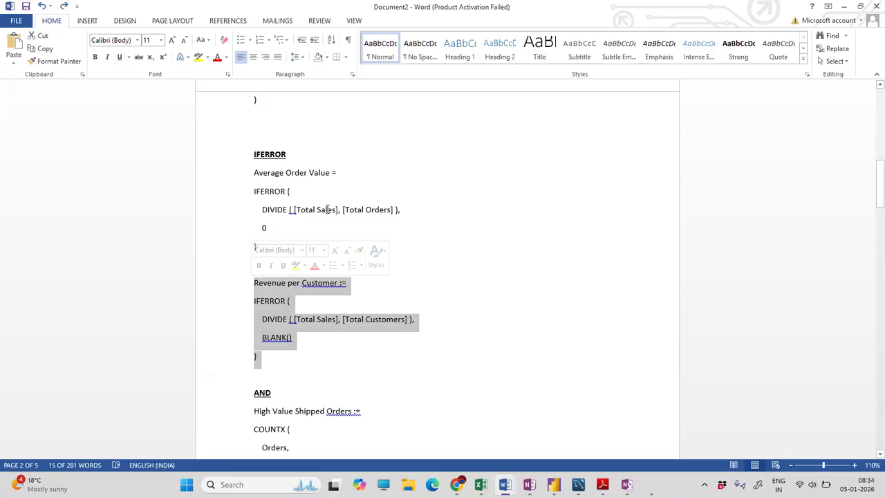
pyautogui.click(296, 357)
pyautogui.moveTo(283, 251); pyautogui.dragTo(238, 177)
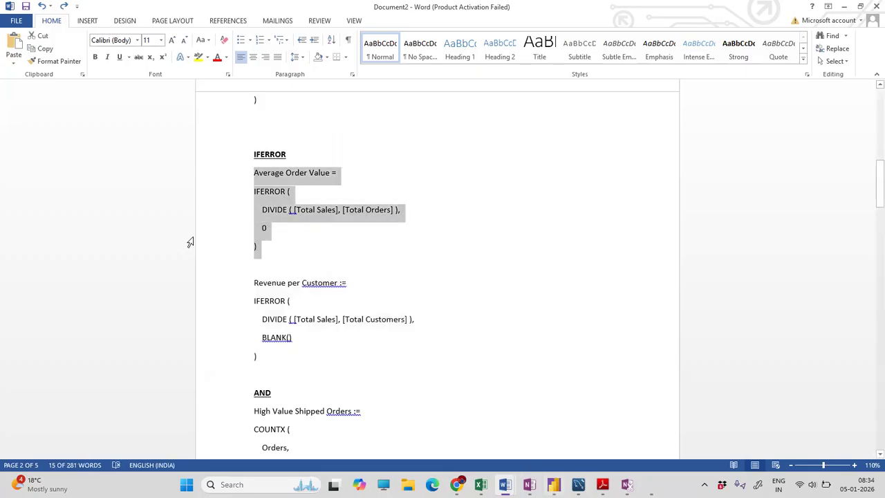
# - Switch to the EMP_TABLE workbook in Excel and enter 0 in G22, beside the error entry for 50/
pyautogui.click(481, 484)
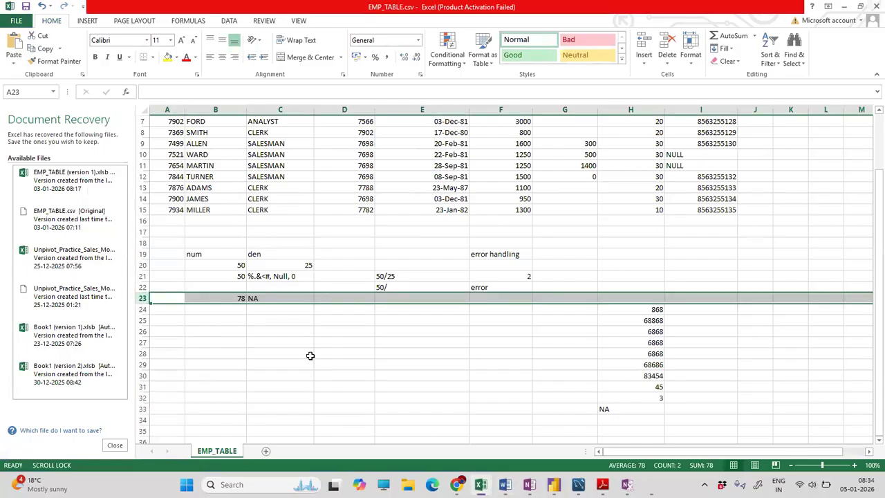
pyautogui.click(408, 286)
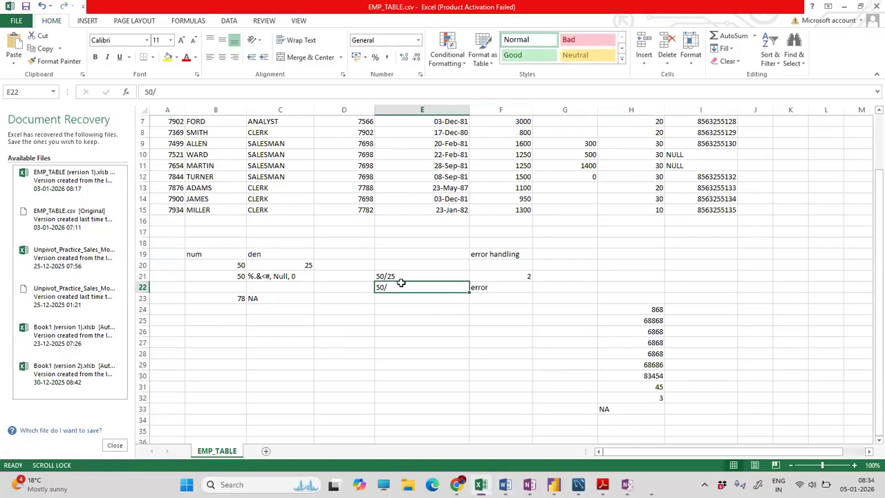
pyautogui.moveTo(512, 287); pyautogui.dragTo(395, 286)
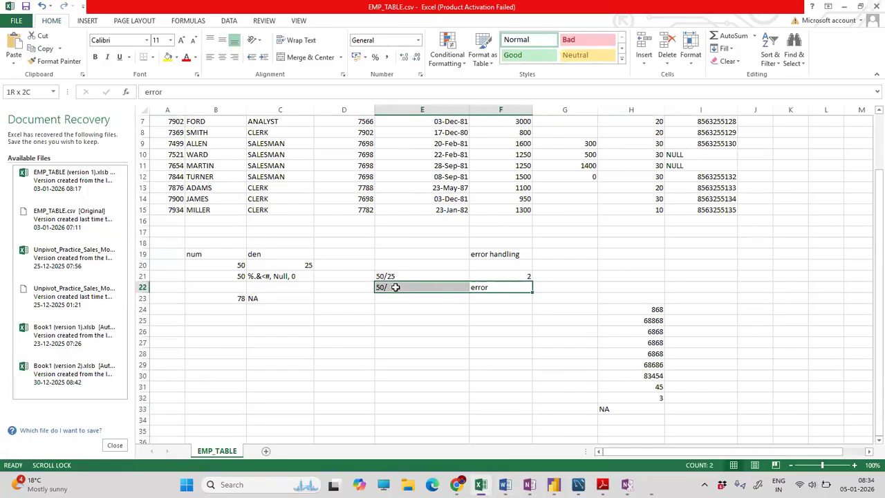
pyautogui.click(572, 289)
pyautogui.write('0')
pyautogui.click(535, 363)
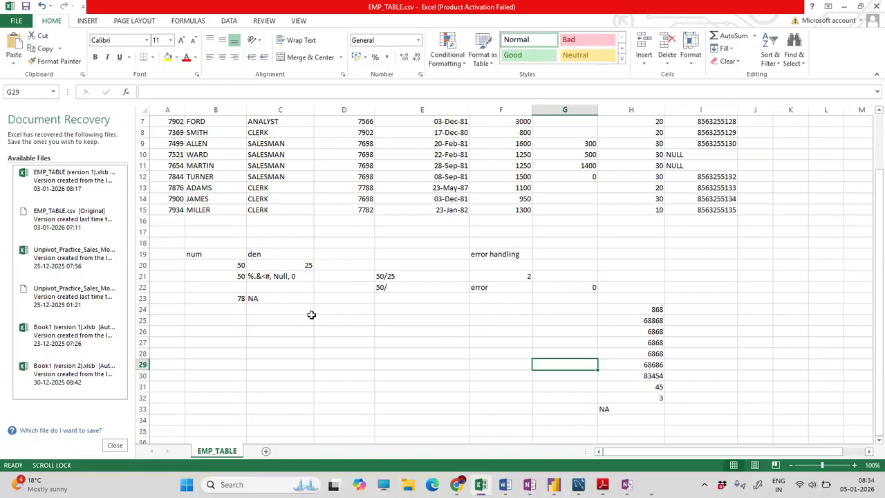
# - Insert a blank row above the 50/ error row, at row 22
pyautogui.click(143, 287)
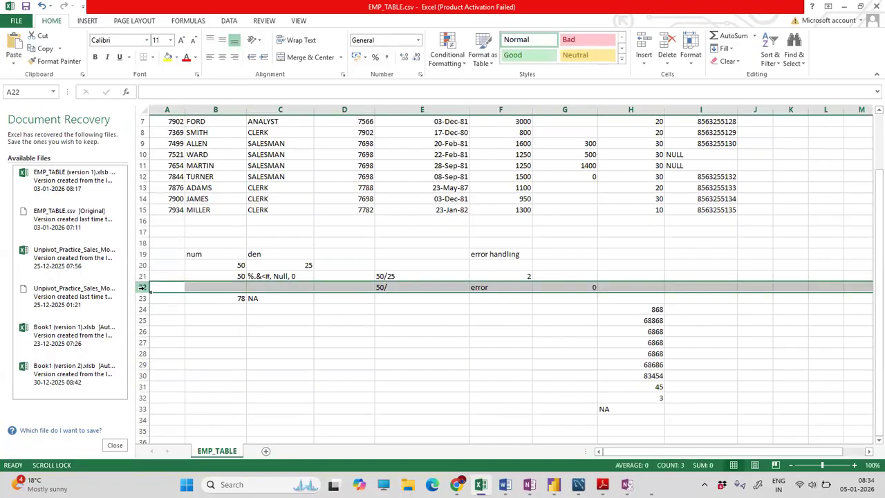
pyautogui.rightClick(143, 287)
pyautogui.click(181, 366)
pyautogui.click(459, 309)
pyautogui.moveTo(277, 289); pyautogui.dragTo(691, 291)
pyautogui.click(611, 363)
# - Compare the 0 fallback in the error row with the empty row 22 above it
pyautogui.moveTo(401, 297); pyautogui.dragTo(156, 298)
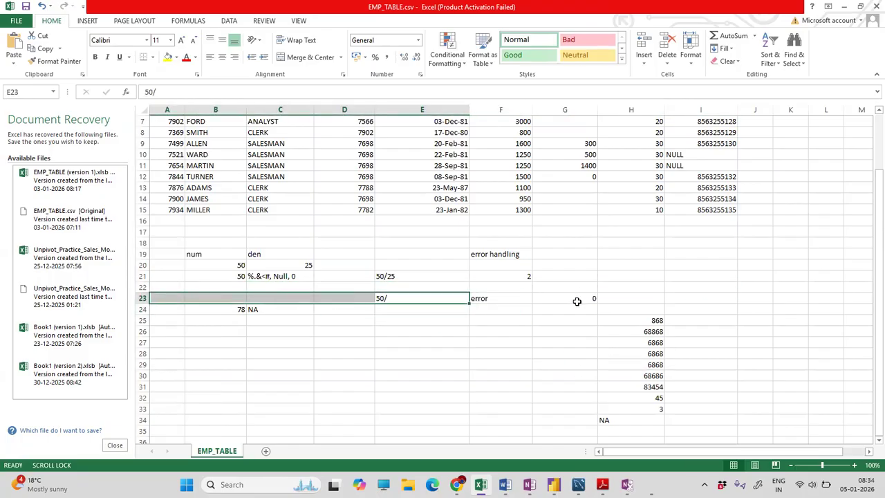
pyautogui.click(578, 298)
pyautogui.click(571, 289)
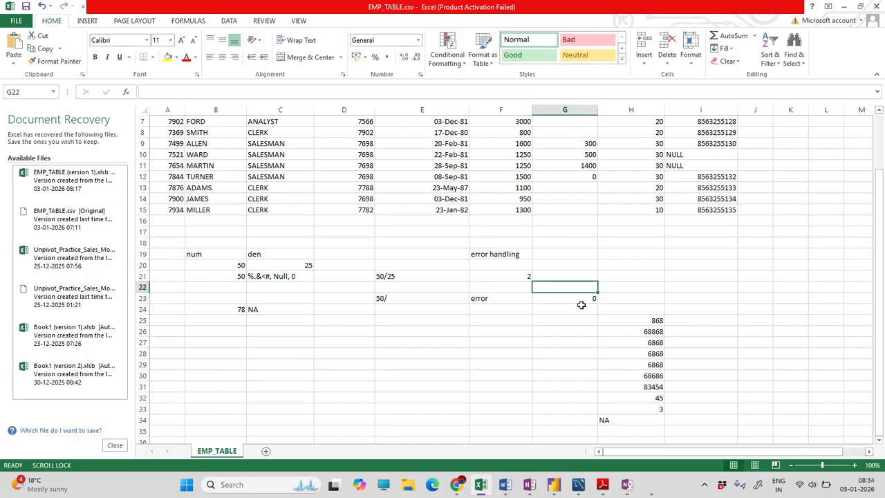
pyautogui.click(582, 299)
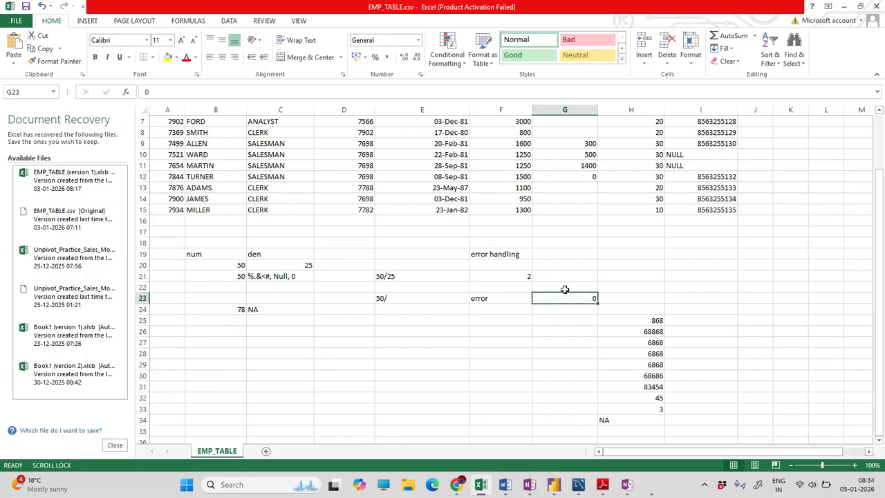
pyautogui.click(564, 289)
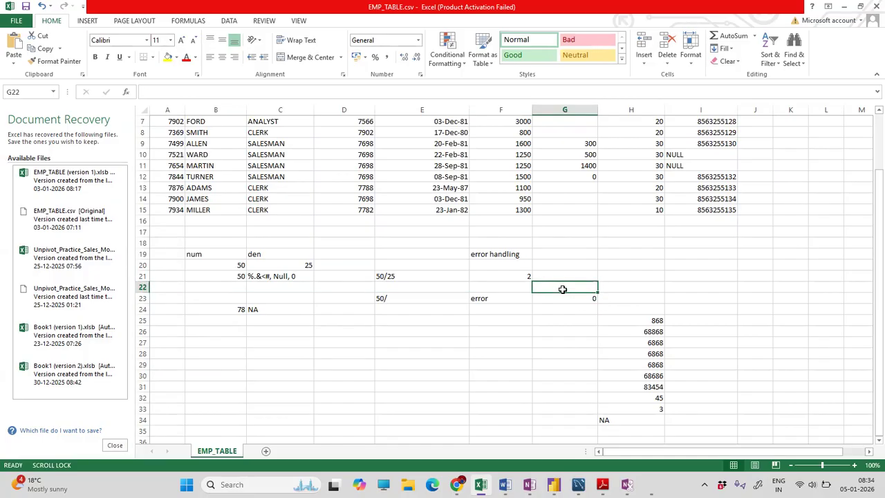
pyautogui.click(141, 286)
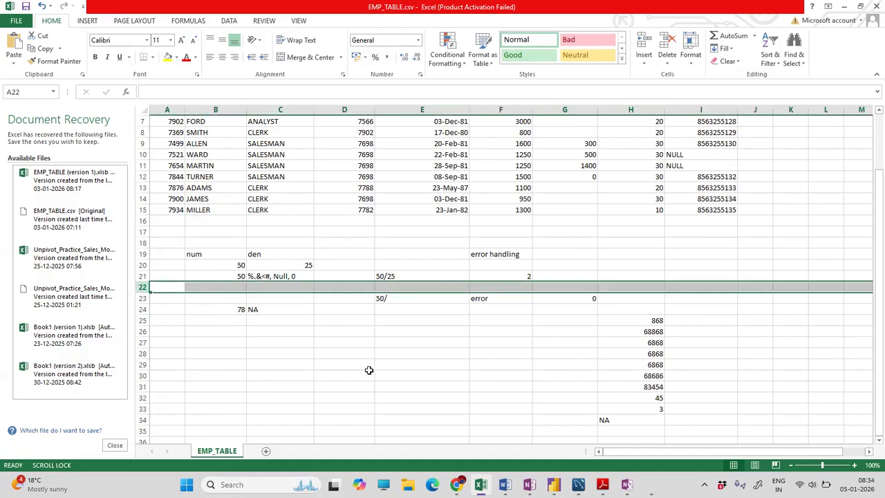
pyautogui.click(464, 350)
pyautogui.click(141, 287)
pyautogui.click(369, 329)
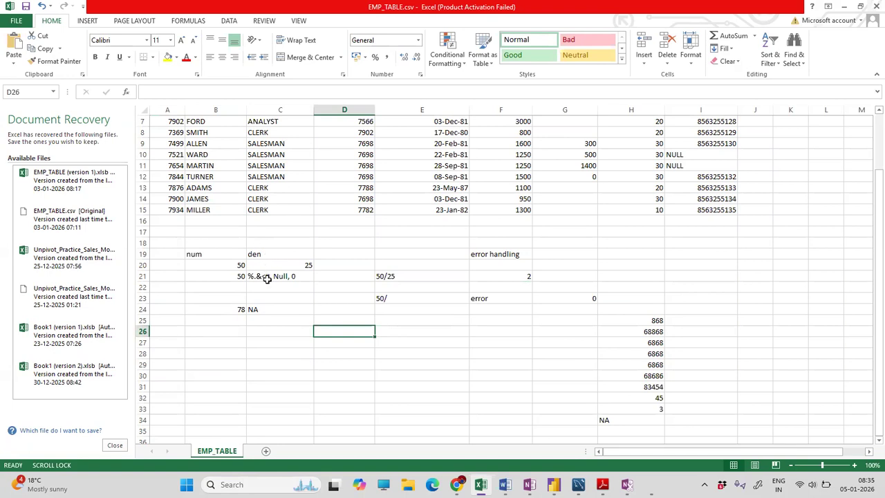
# - Examine the invalid denominators in C21 alongside the 0 fallback in G23 and the blank row 22
pyautogui.click(265, 277)
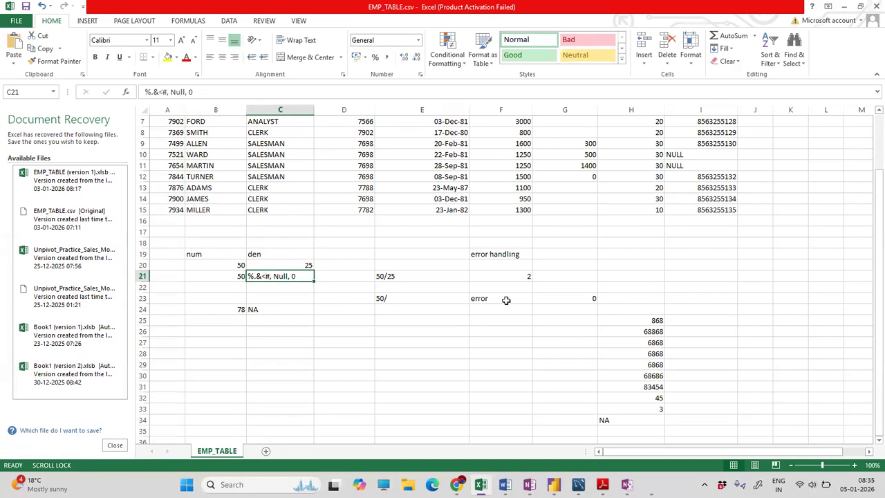
pyautogui.click(425, 288)
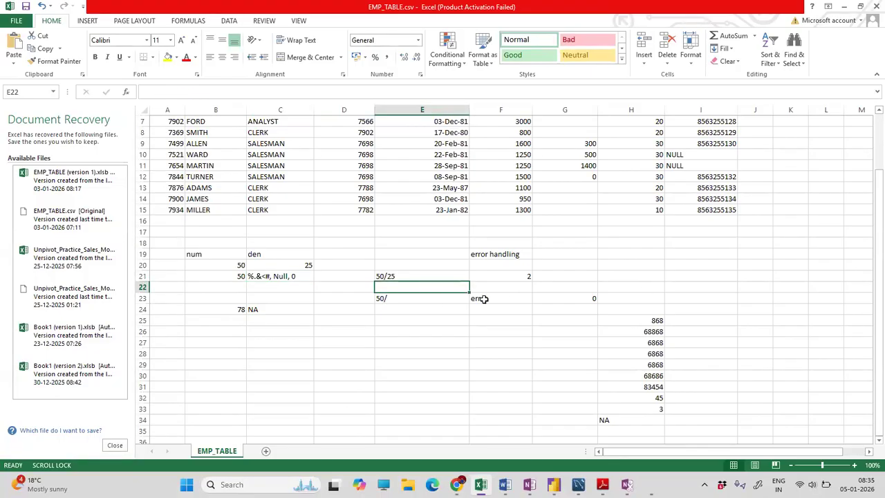
pyautogui.click(573, 297)
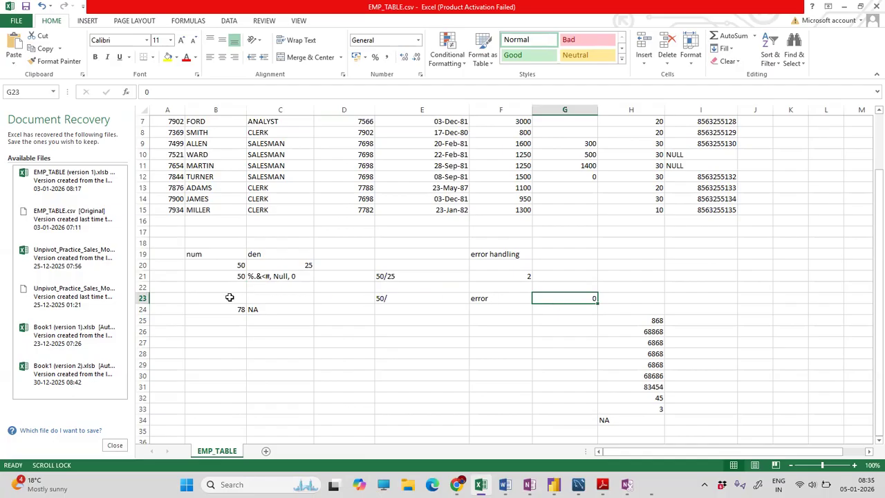
pyautogui.click(141, 286)
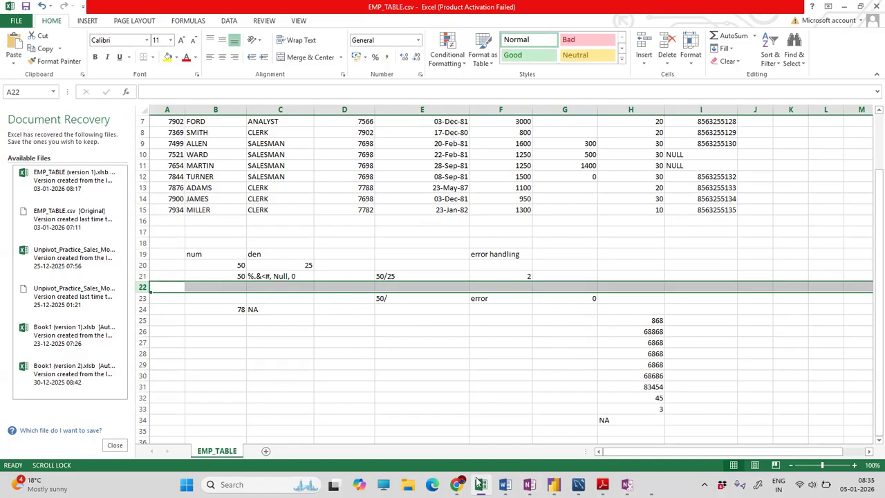
# - Switch back to the Word notes and look through the AND and OR measures down to the TEXT FUNCTIONS chart
pyautogui.moveTo(504, 483)
pyautogui.click(533, 424)
pyautogui.scroll(-5, 411, 355)
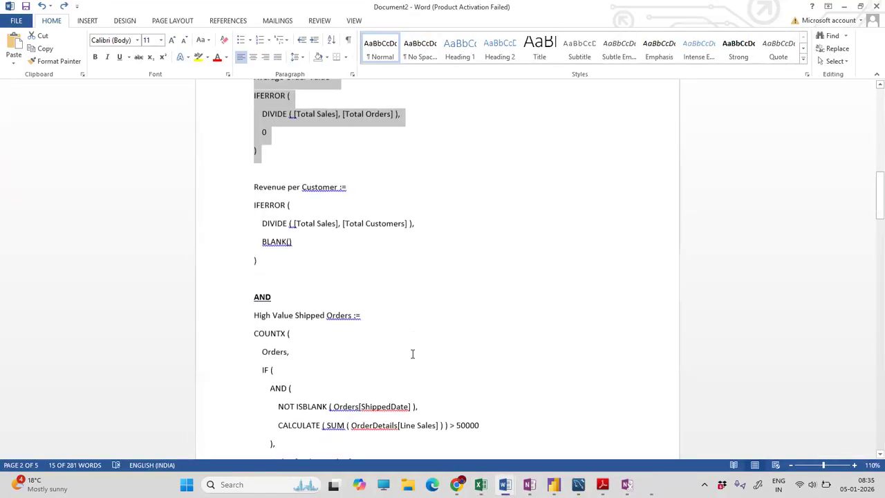
pyautogui.scroll(-3, 316, 293)
pyautogui.scroll(-4, 322, 293)
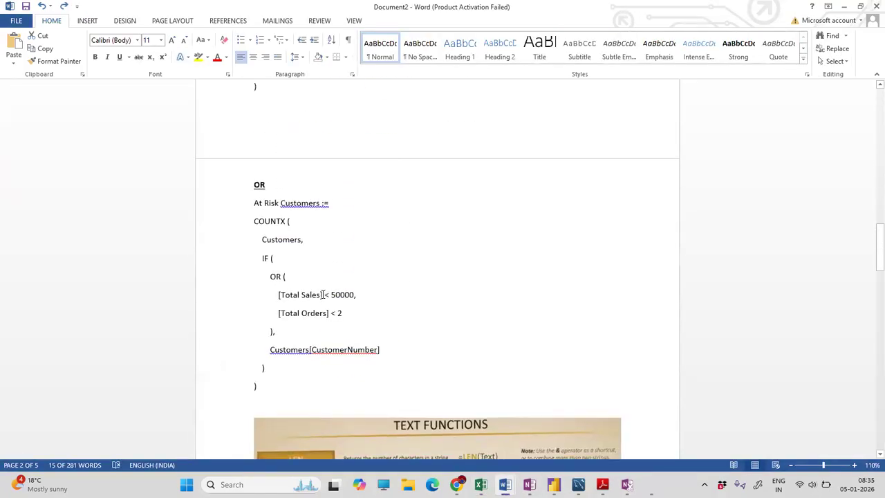
pyautogui.scroll(7, 322, 294)
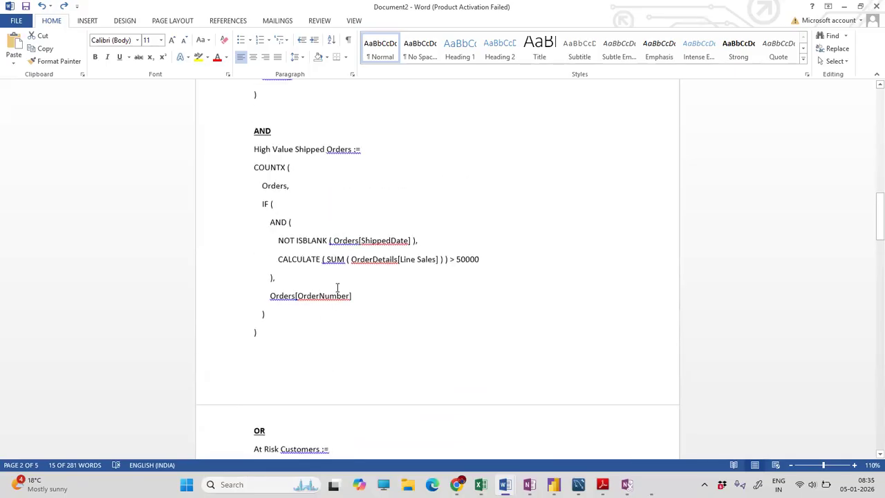
pyautogui.scroll(5, 308, 309)
pyautogui.scroll(-8, 308, 309)
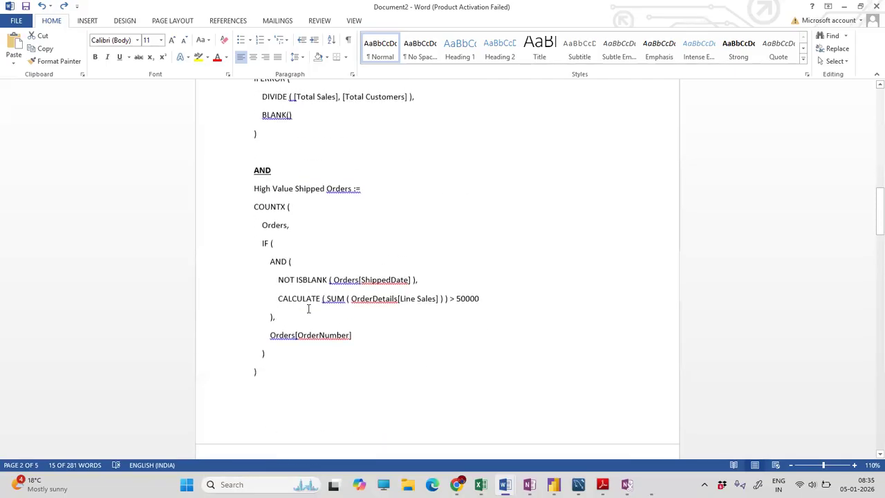
pyautogui.scroll(-3, 308, 308)
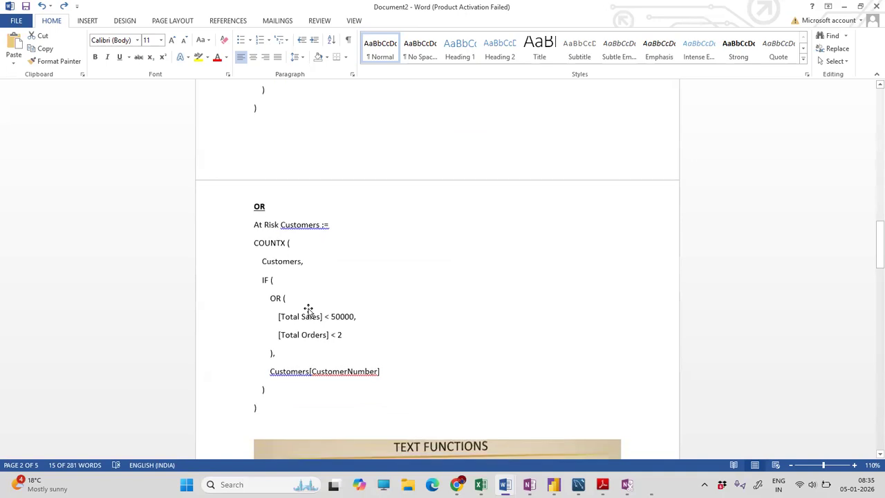
pyautogui.scroll(-4, 309, 309)
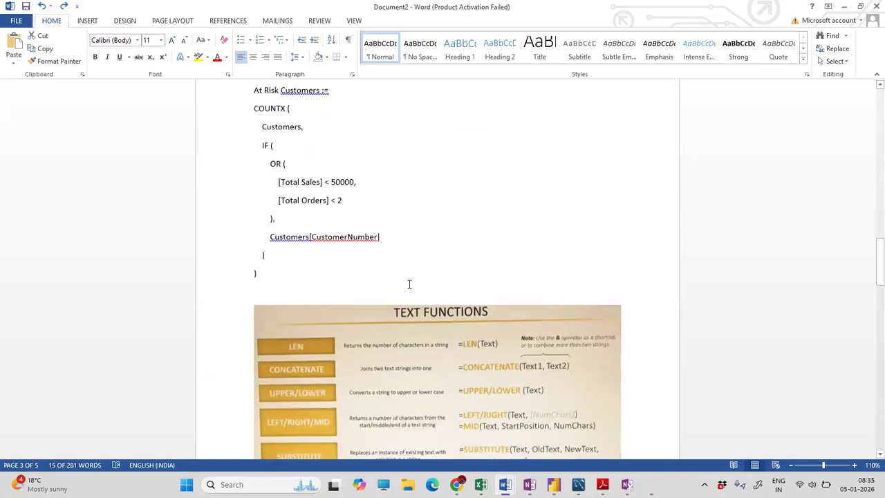
# - Examine the OR example in the notes, focusing on its [Total Sales] < 50000 and [Total Orders] < 2 conditions
pyautogui.scroll(1, 302, 264)
pyautogui.scroll(2, 302, 262)
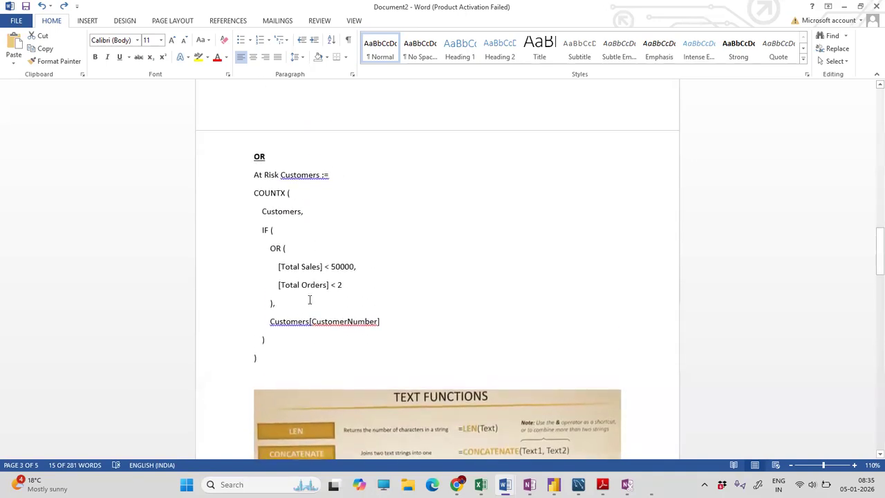
pyautogui.moveTo(263, 357); pyautogui.dragTo(252, 180)
pyautogui.click(274, 248)
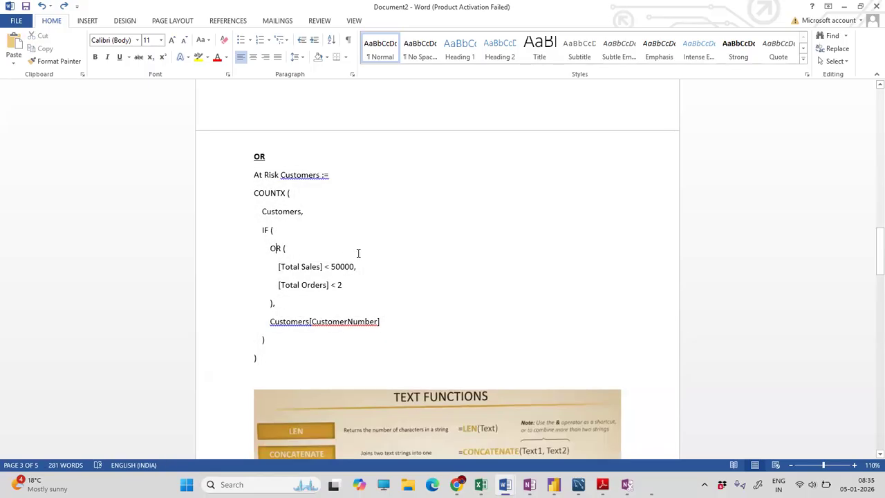
pyautogui.moveTo(357, 266); pyautogui.dragTo(276, 270)
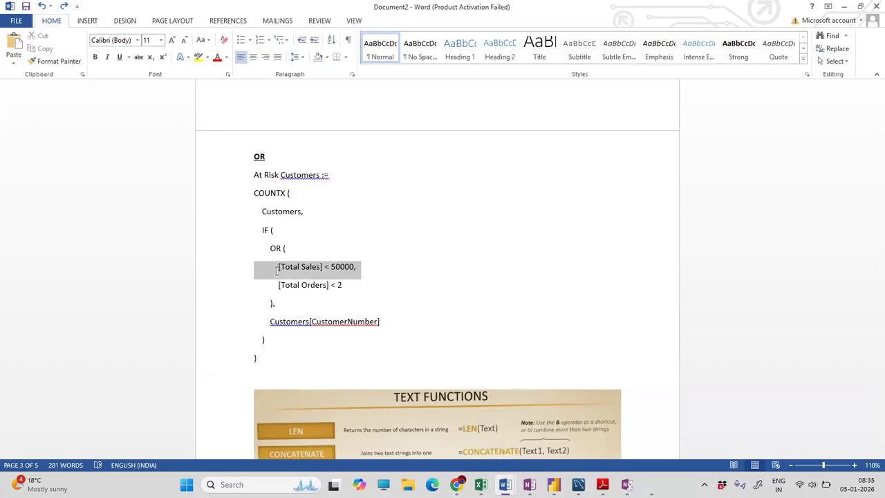
pyautogui.moveTo(349, 285); pyautogui.dragTo(253, 287)
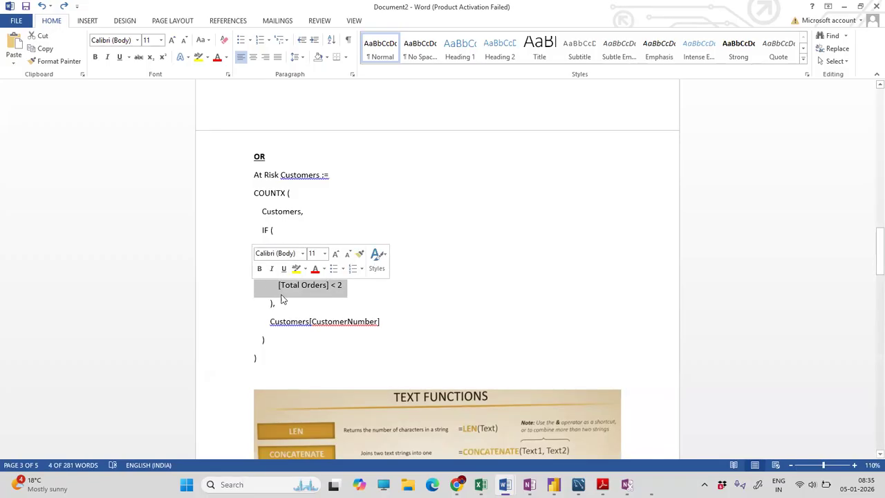
pyautogui.click(331, 303)
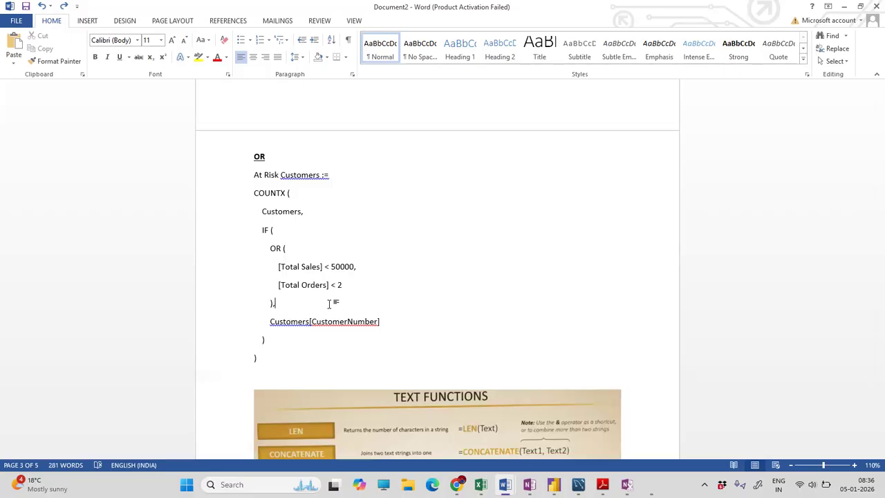
# - Copy the COUNTX expression of the At Risk Customers measure, leaving out its name line
pyautogui.click(297, 192)
pyautogui.moveTo(268, 357); pyautogui.dragTo(246, 192)
pyautogui.hotkey('ctrl', 'c')
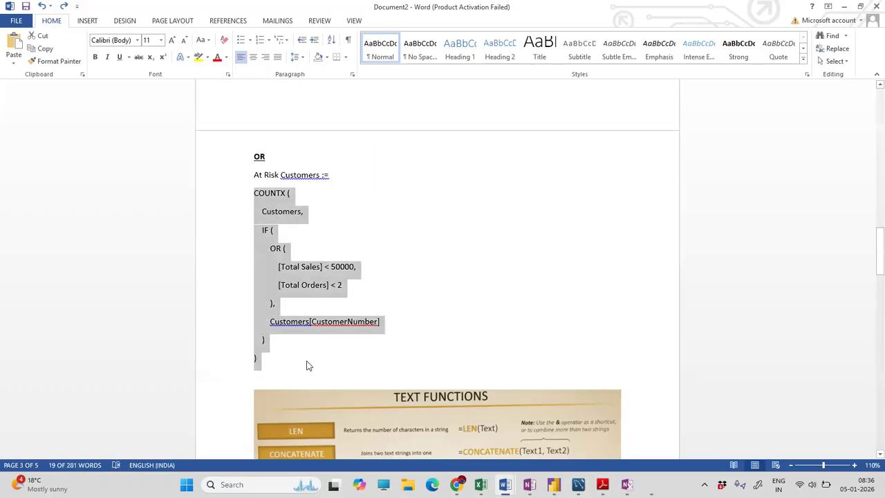
pyautogui.click(280, 355)
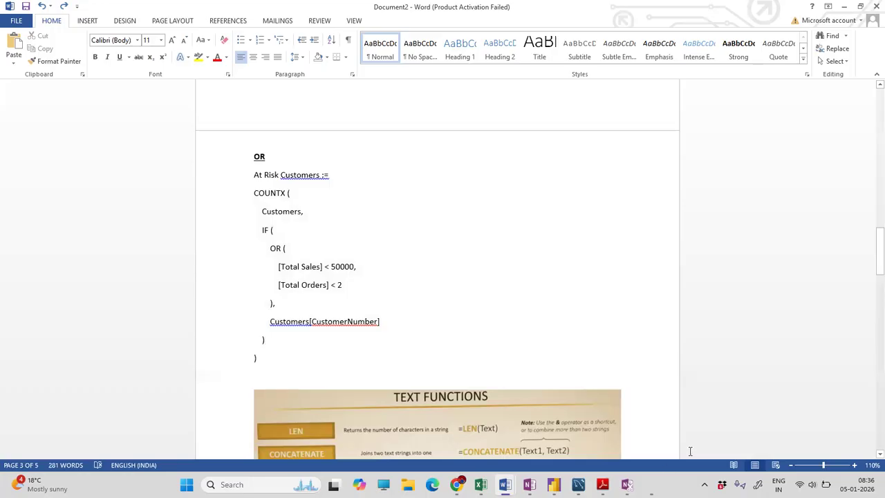
# - Switch to Power BI, create a new measure in the listmeasure table and replace its default formula with the copied COUNTX expression
pyautogui.click(553, 483)
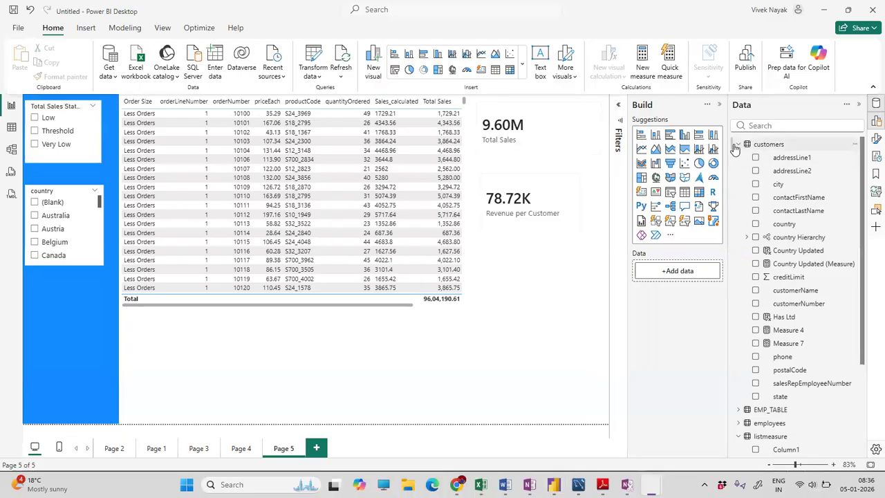
pyautogui.scroll(-3, 763, 414)
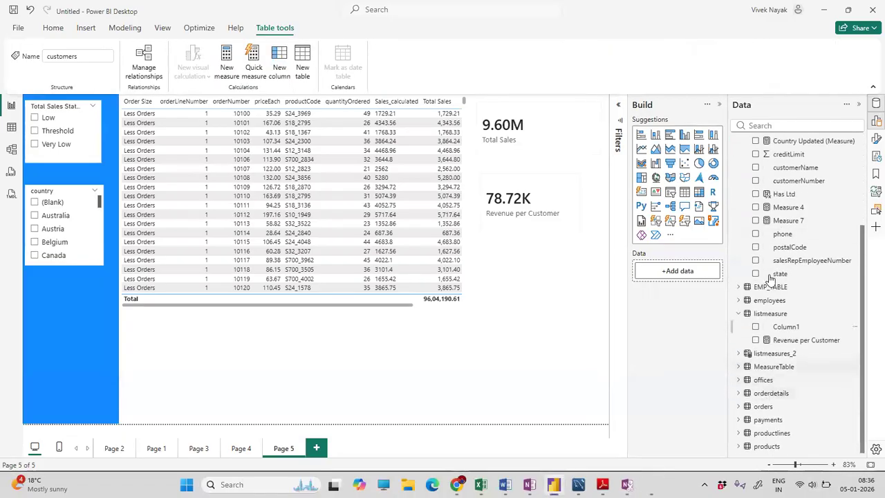
pyautogui.rightClick(774, 315)
pyautogui.click(798, 115)
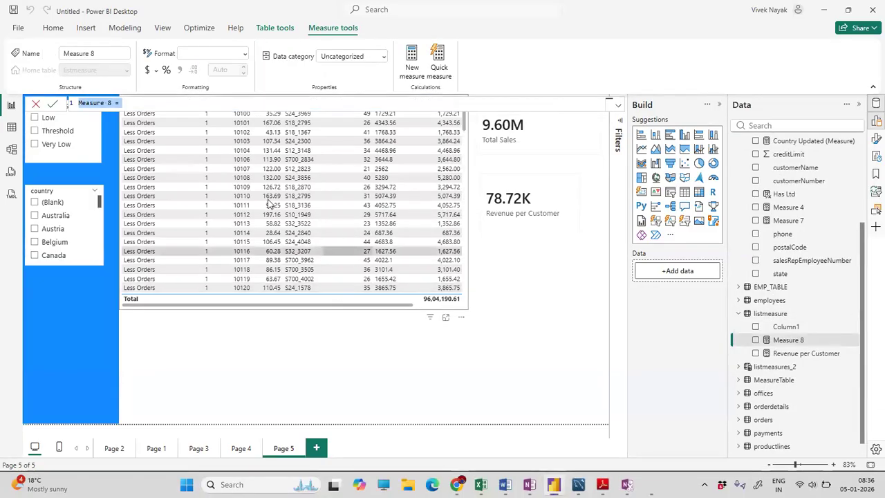
pyautogui.hotkey('ctrl', 'v')
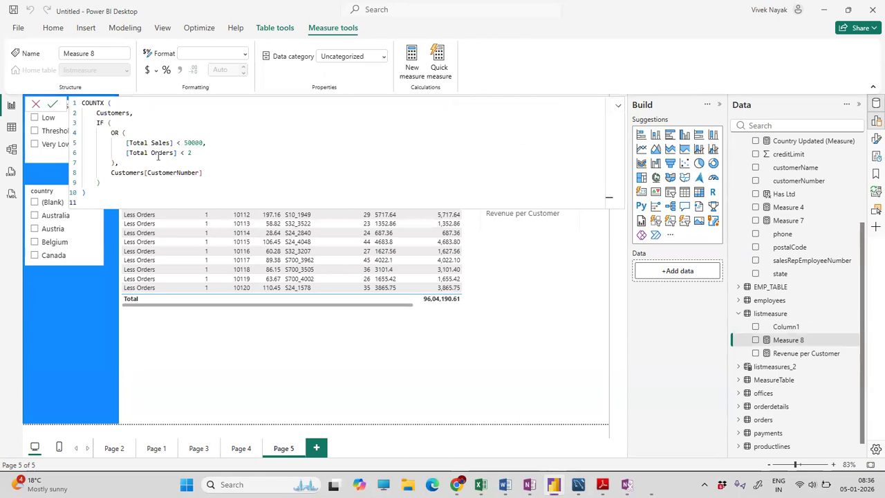
# - Name the measure by adding "testcase1 =" on its own line above the COUNTX expression
pyautogui.moveTo(82, 103); pyautogui.dragTo(105, 103)
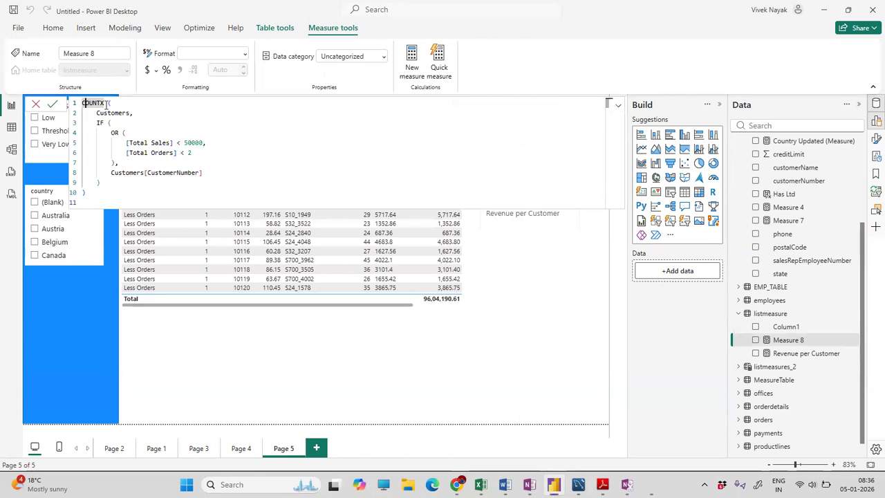
pyautogui.write('test')
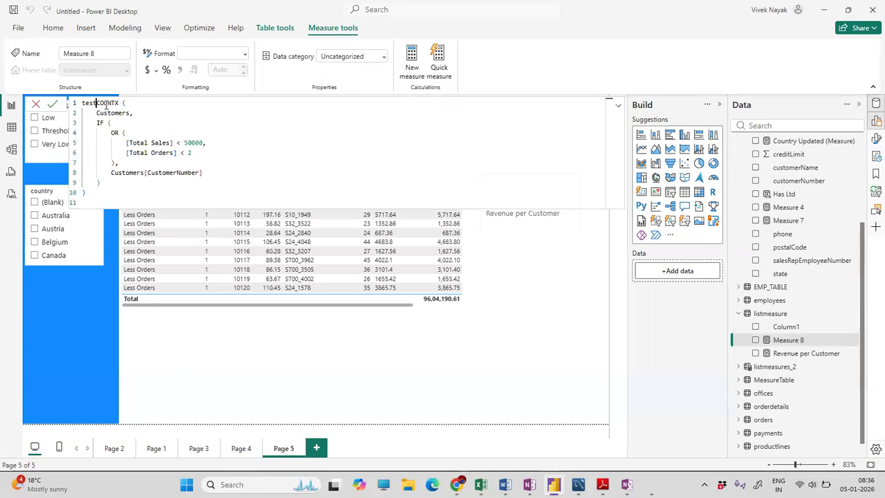
pyautogui.write('case1 =')
pyautogui.hotkey('shift', 'Return')
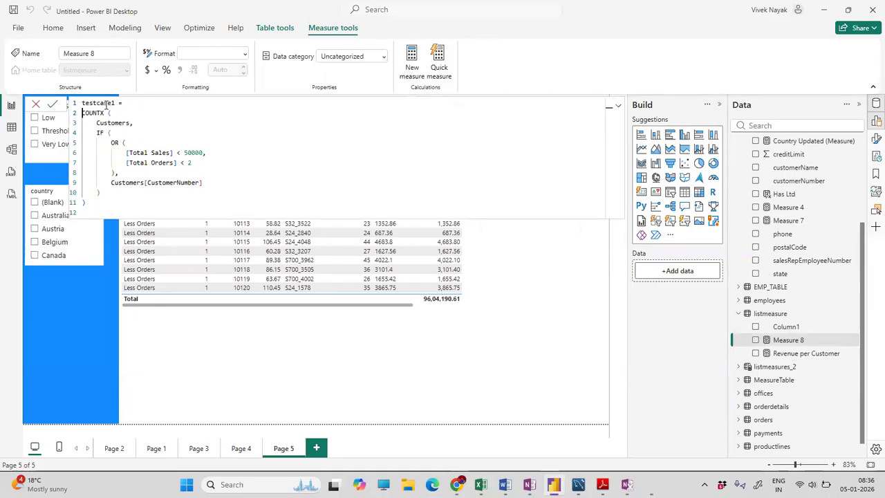
pyautogui.click(136, 200)
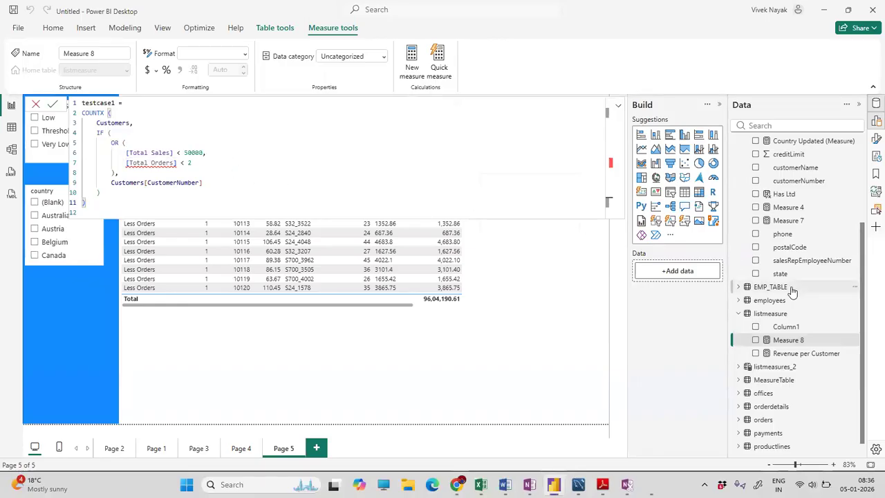
# - Leave the formula and search the data fields for "total", replacing that search with "order"
pyautogui.scroll(4, 795, 290)
pyautogui.click(806, 125)
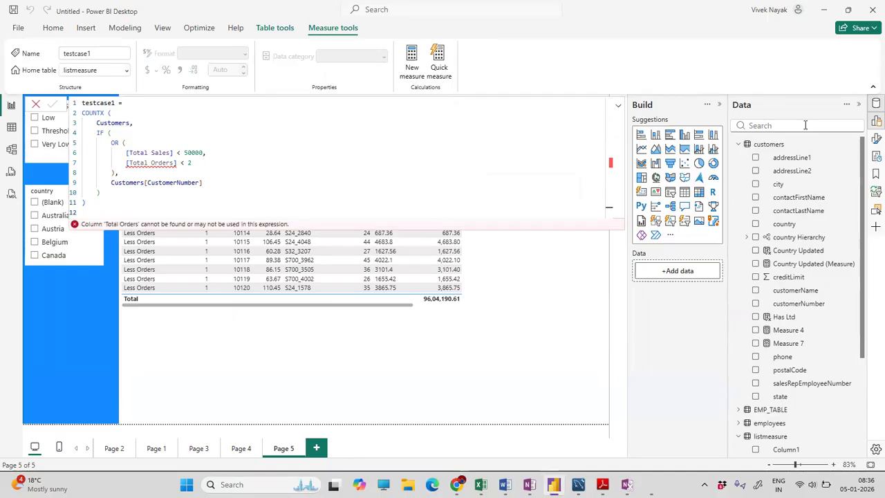
pyautogui.click(582, 347)
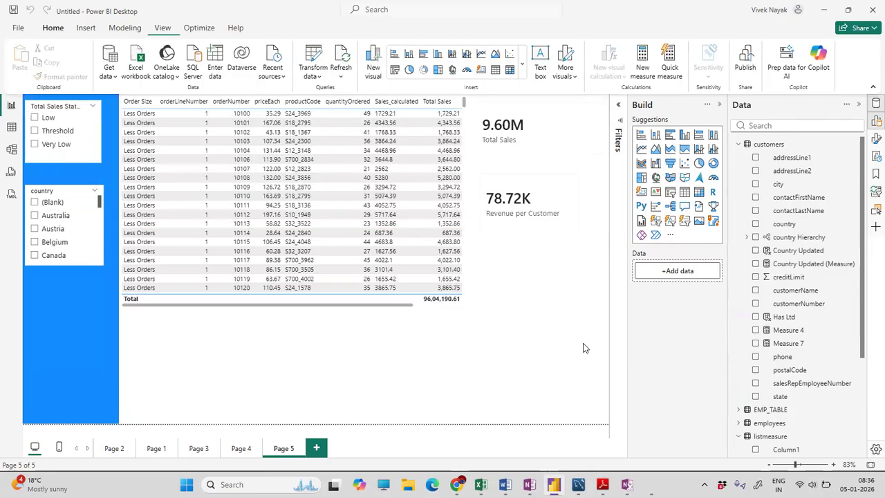
pyautogui.click(793, 125)
pyautogui.write('total')
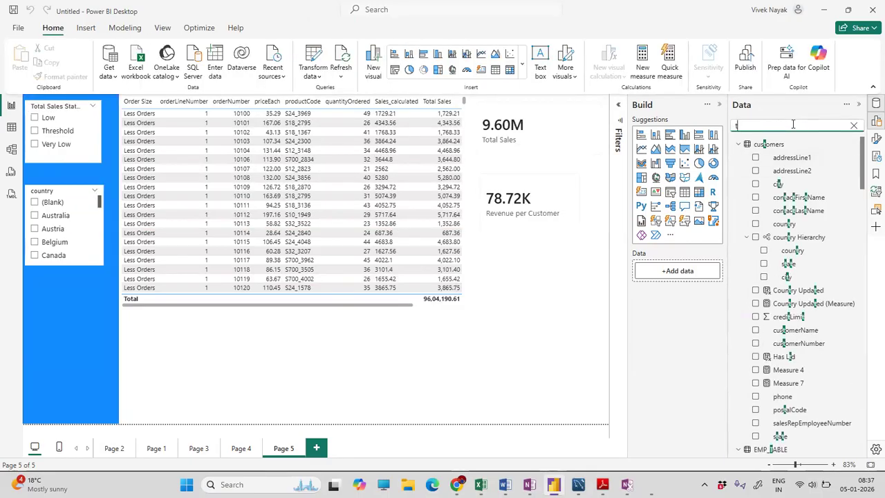
pyautogui.click(853, 125)
pyautogui.scroll(-3, 802, 276)
pyautogui.scroll(3, 787, 173)
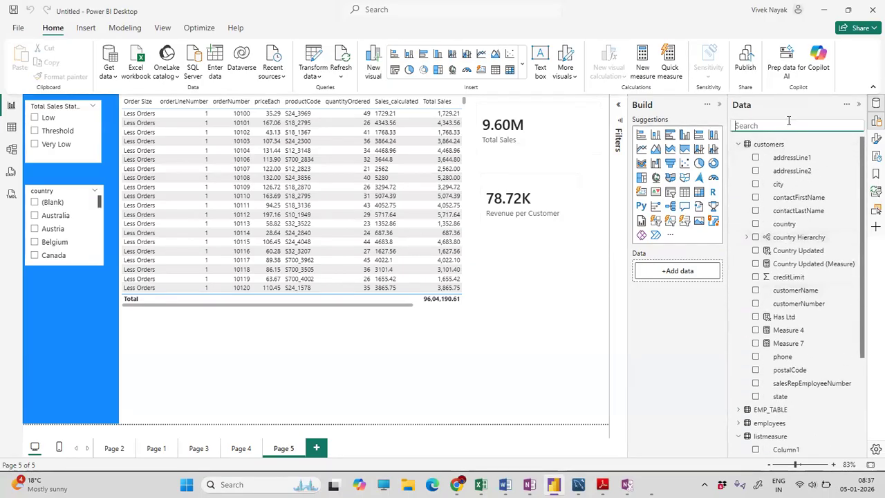
pyautogui.write('order')
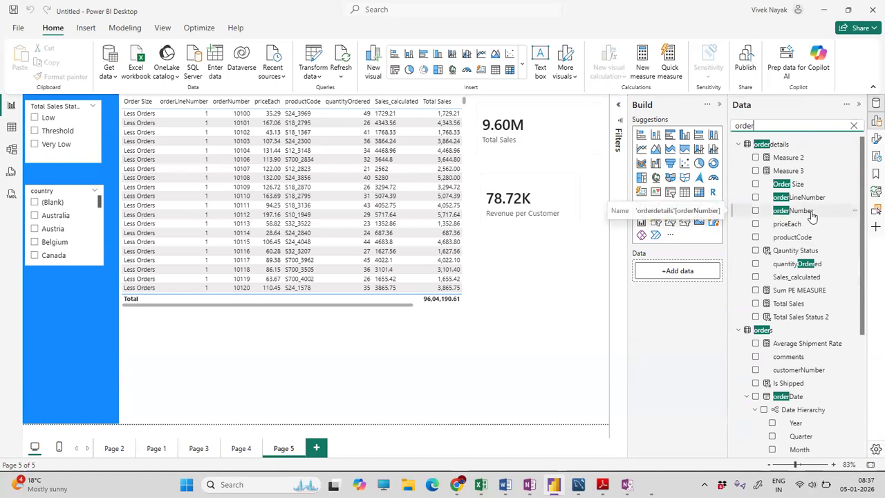
# - Start a new measure in the orderdetails table and name it Total Orders
pyautogui.rightClick(786, 145)
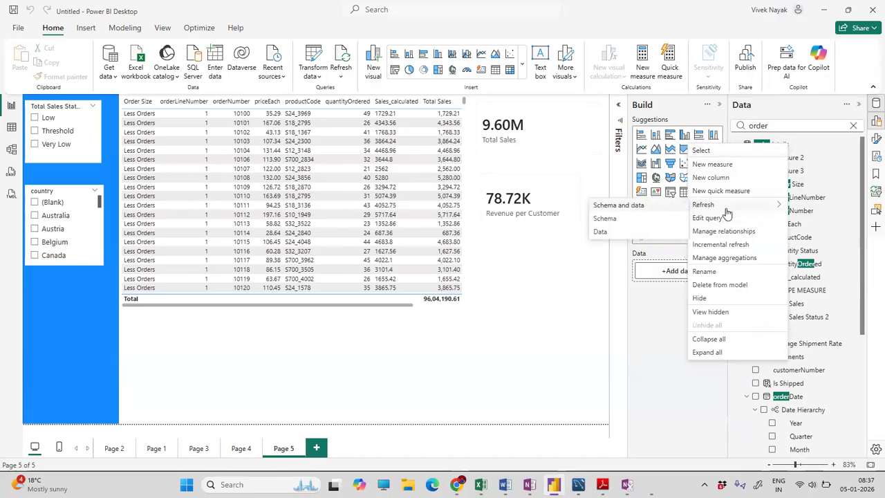
pyautogui.click(716, 165)
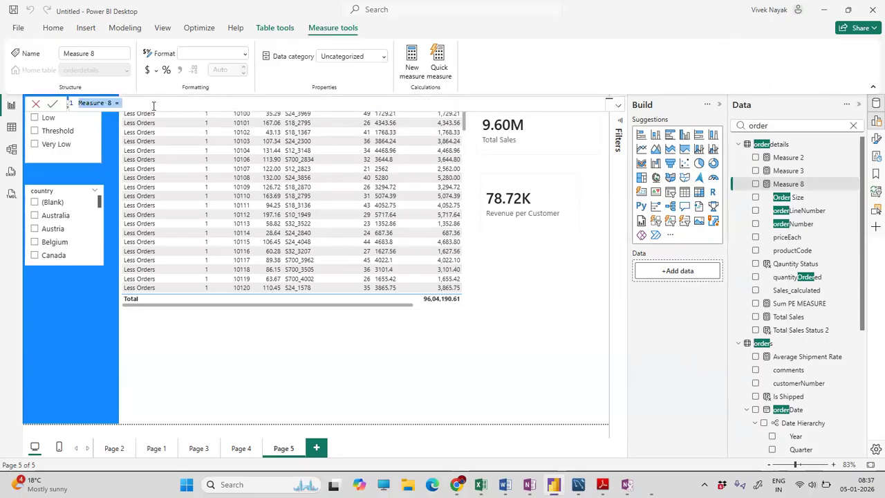
pyautogui.press('BackSpace')
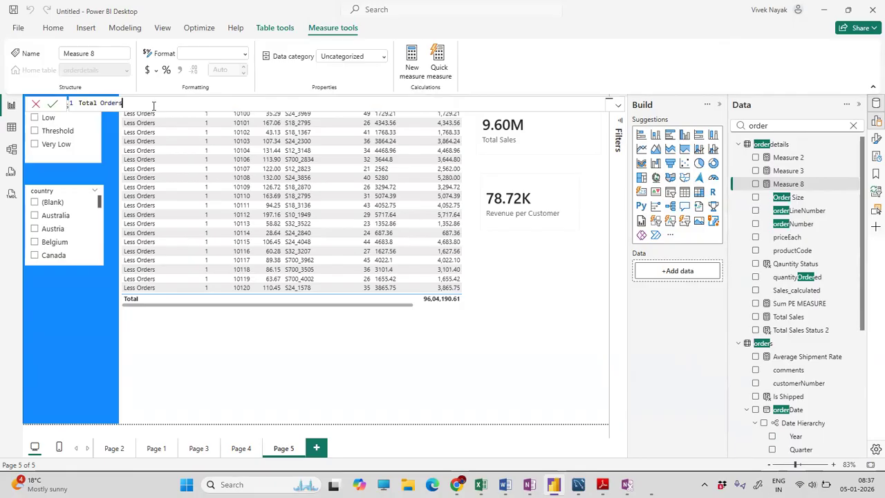
pyautogui.write('Total Orders = S')
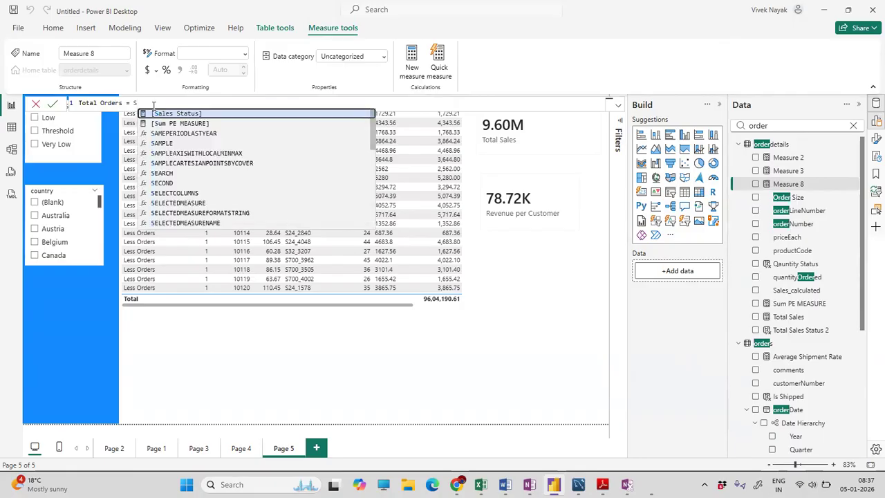
pyautogui.press('BackSpace')
pyautogui.write('Coun')
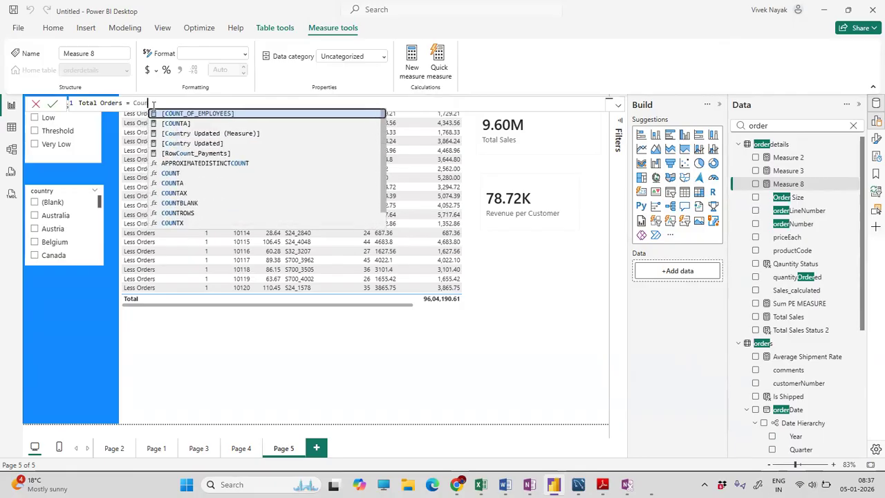
pyautogui.press('Tab')
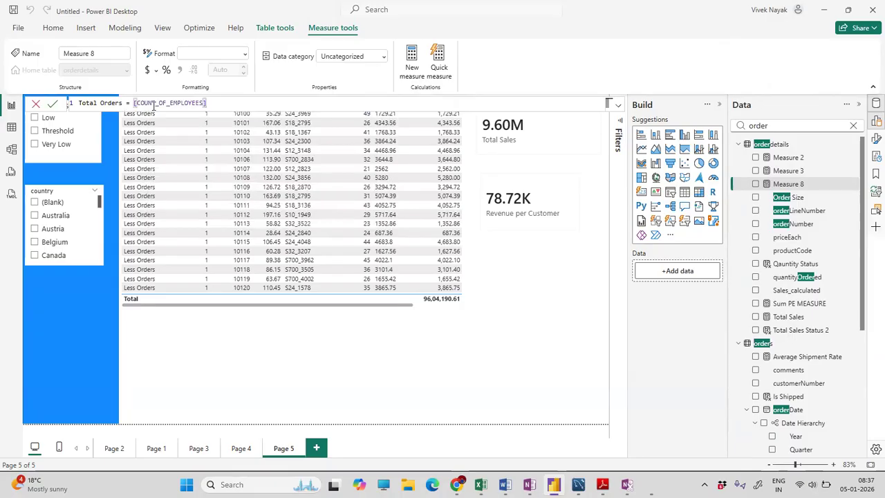
pyautogui.press('BackSpace')
pyautogui.press('BackSpace')
pyautogui.press('BackSpace')
pyautogui.press('BackSpace')
pyautogui.press('BackSpace')
pyautogui.press('BackSpace')
pyautogui.press('BackSpace')
pyautogui.press('BackSpace')
pyautogui.press('BackSpace')
pyautogui.press('BackSpace')
pyautogui.press('BackSpace')
pyautogui.press('BackSpace')
pyautogui.press('BackSpace')
pyautogui.press('BackSpace')
pyautogui.press('BackSpace')
pyautogui.press('BackSpace')
pyautogui.press('BackSpace')
pyautogui.press('BackSpace')
pyautogui.press('BackSpace')
pyautogui.press('BackSpace')
# - Define Total Orders as COUNT(orderdetails[orderNumber]), commit the measure and close the formula editor
pyautogui.write('Count')
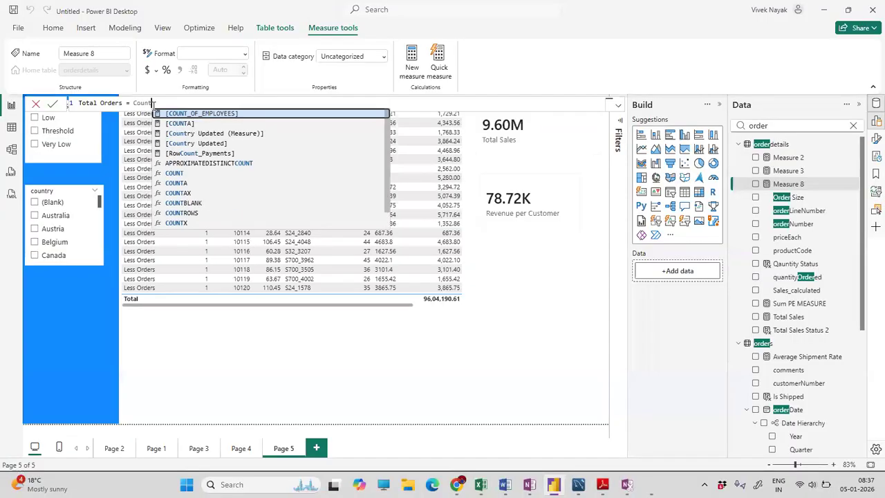
pyautogui.press('Down')
pyautogui.press('Down')
pyautogui.press('Down')
pyautogui.press('Down')
pyautogui.press('Down')
pyautogui.press('Down')
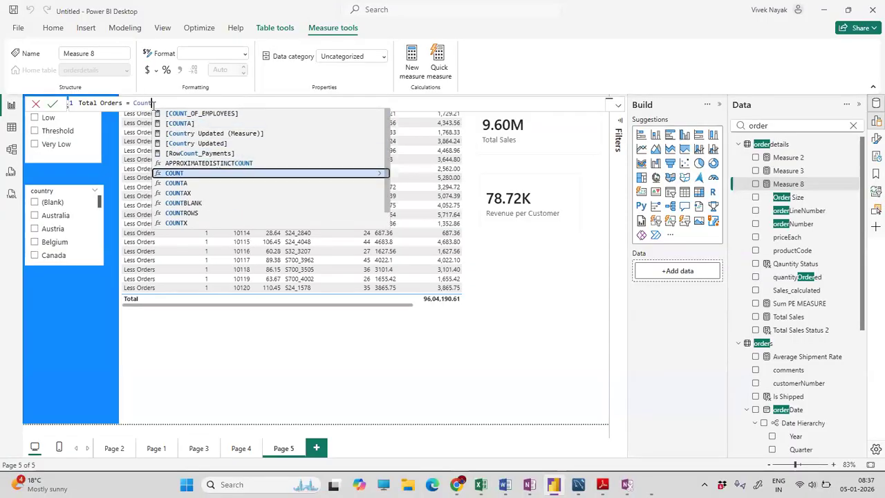
pyautogui.press('Tab')
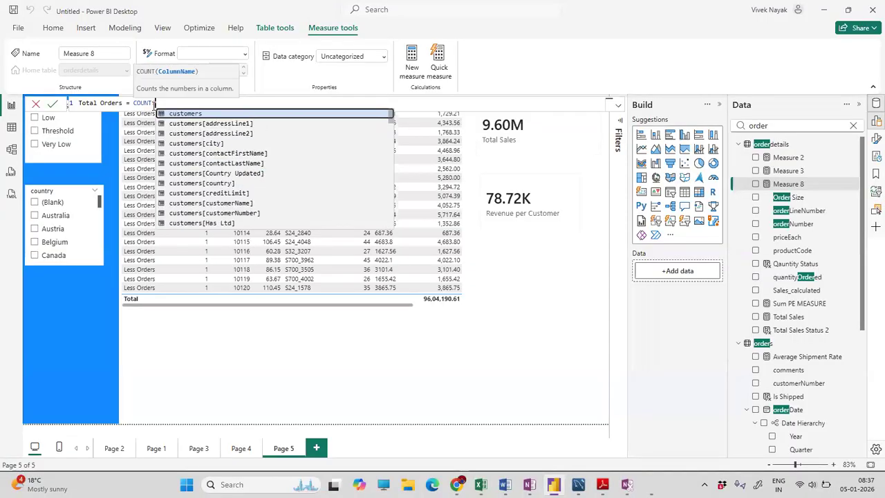
pyautogui.write('orderdetails')
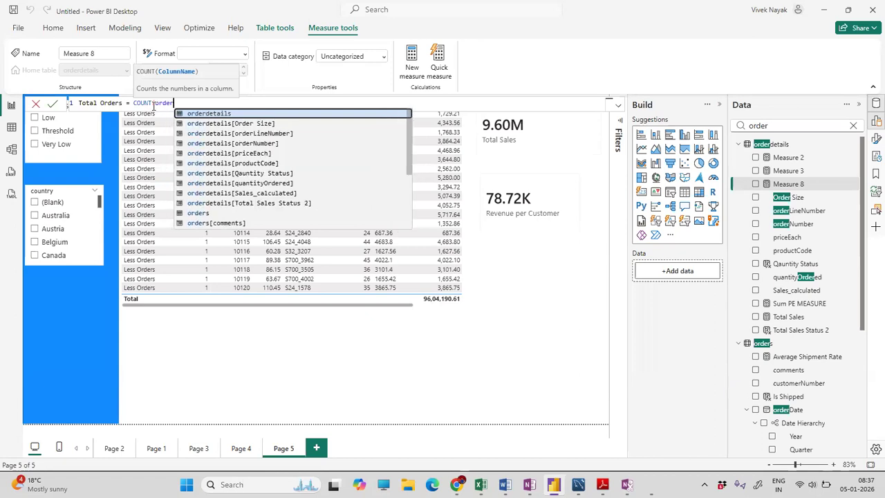
pyautogui.press('Down')
pyautogui.press('Down')
pyautogui.press('Down')
pyautogui.press('Down')
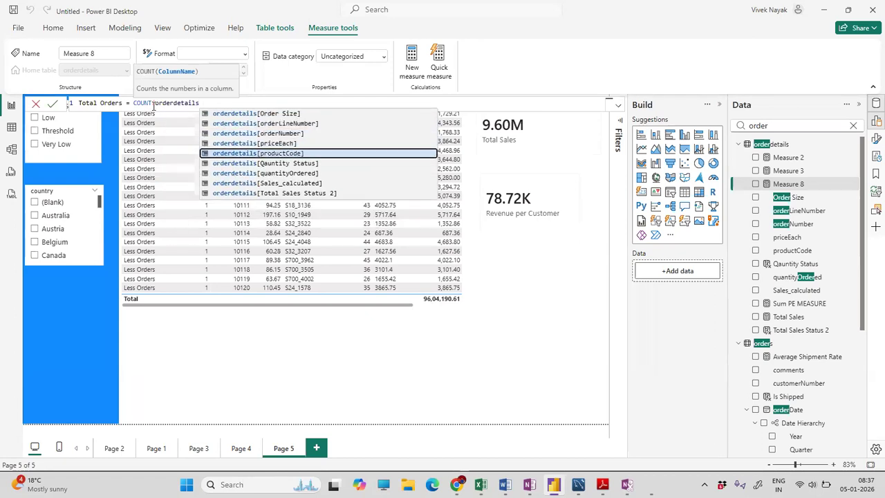
pyautogui.press('Up')
pyautogui.press('Up')
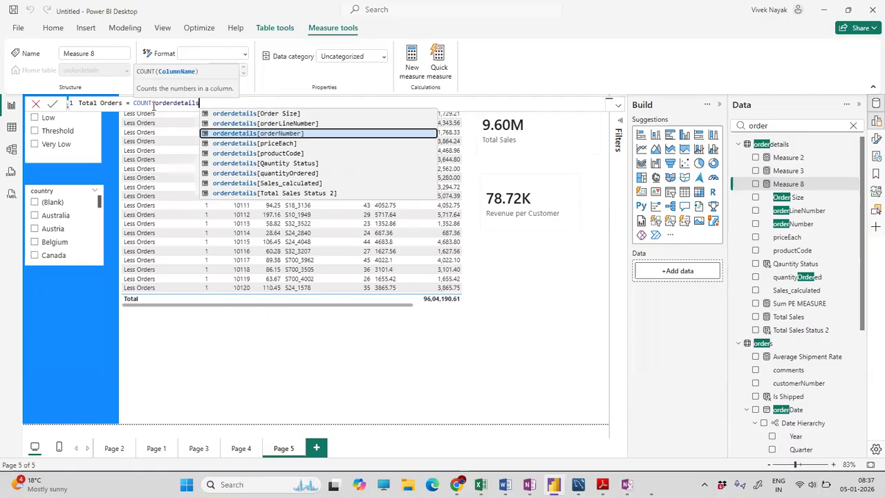
pyautogui.press('Tab')
pyautogui.write(')')
pyautogui.press('Return')
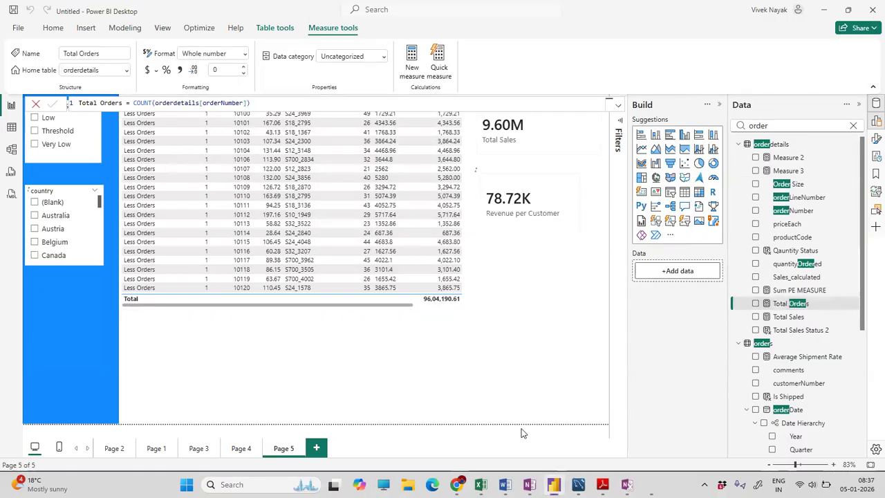
pyautogui.click(586, 347)
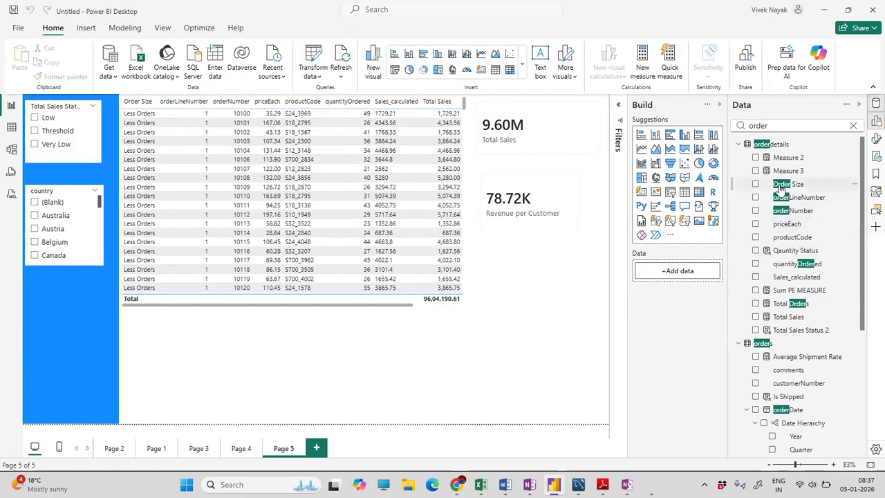
# - Look through the order fields and change the data field search to "total"
pyautogui.scroll(-5, 787, 254)
pyautogui.scroll(5, 787, 254)
pyautogui.click(783, 123)
pyautogui.hotkey('ctrl', 'a')
pyautogui.write('total')
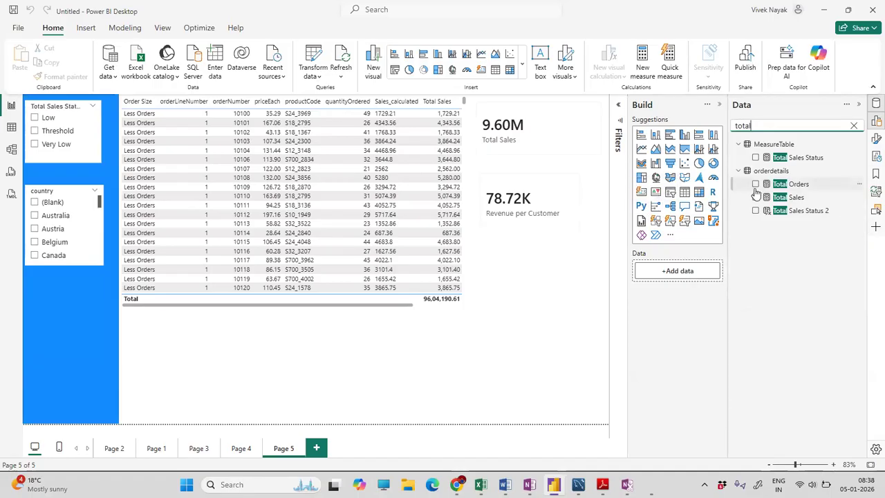
# - Add a card visual showing the Total Orders measure and narrow it in the space below the table
pyautogui.click(641, 191)
pyautogui.click(755, 184)
pyautogui.moveTo(468, 366); pyautogui.dragTo(195, 363)
pyautogui.click(307, 360)
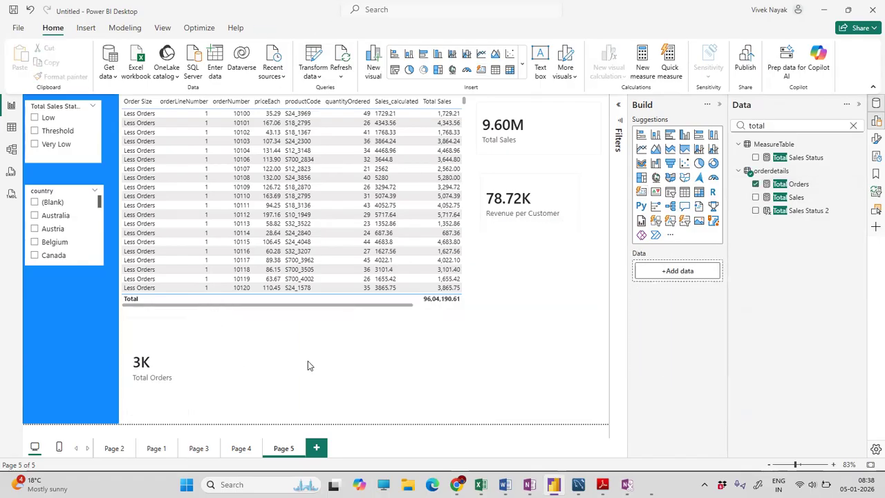
# - Search the data fields for "test" and review the testcase1 formula, leaving it as it is
pyautogui.click(853, 124)
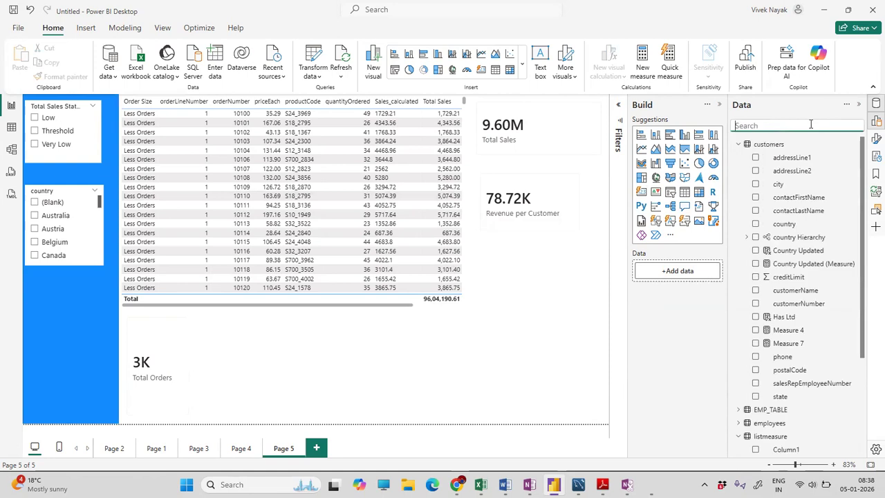
pyautogui.write('test')
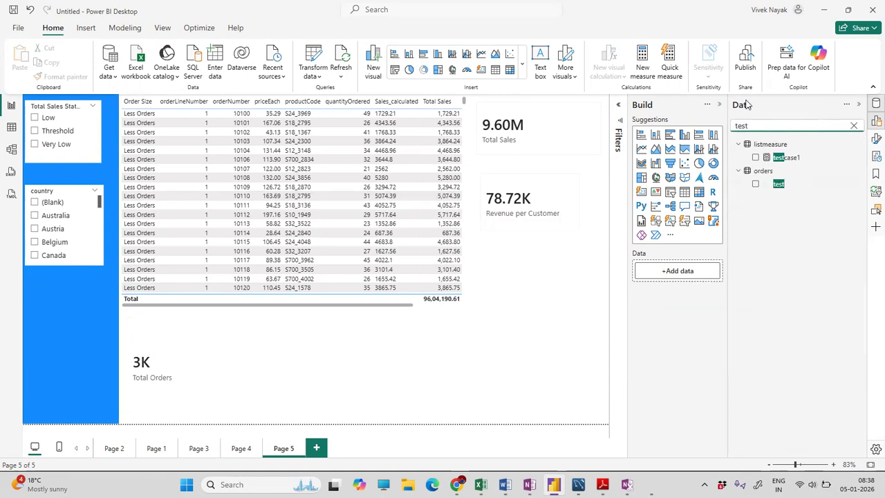
pyautogui.click(814, 159)
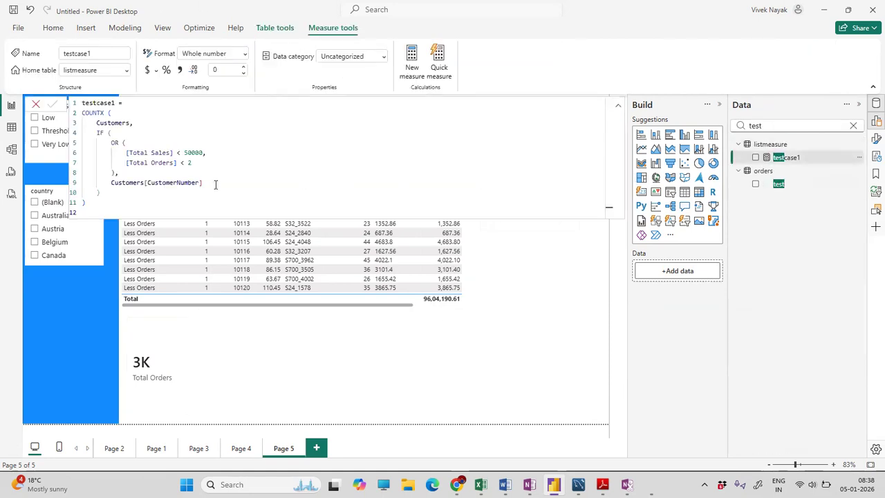
pyautogui.click(140, 199)
pyautogui.click(105, 215)
pyautogui.click(479, 365)
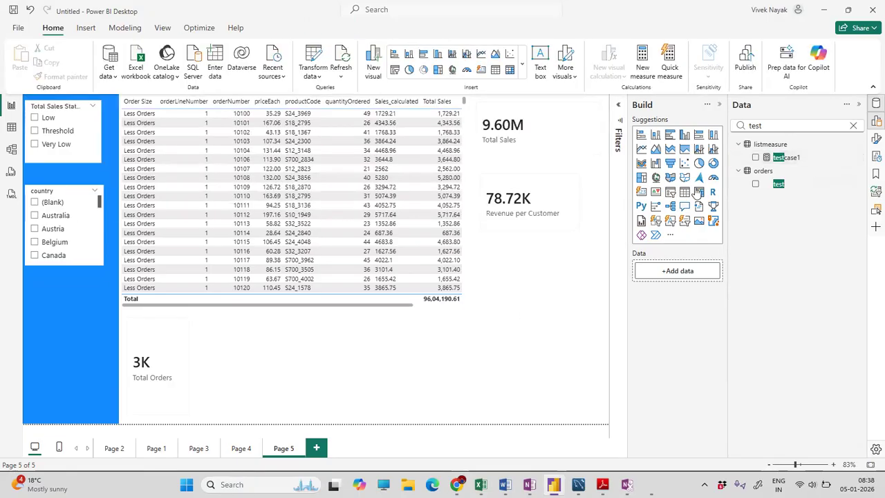
# - Add a card visual showing the testcase1 measure and shrink it beside the Total Orders card
pyautogui.click(641, 192)
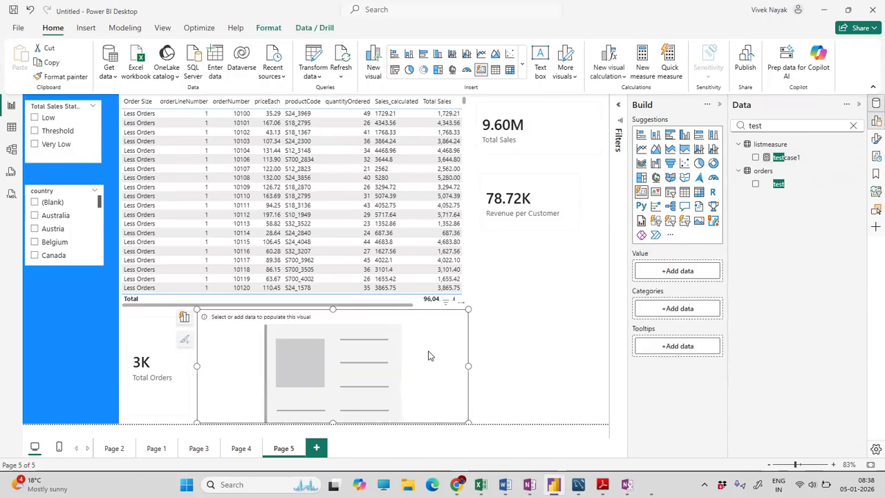
pyautogui.click(753, 157)
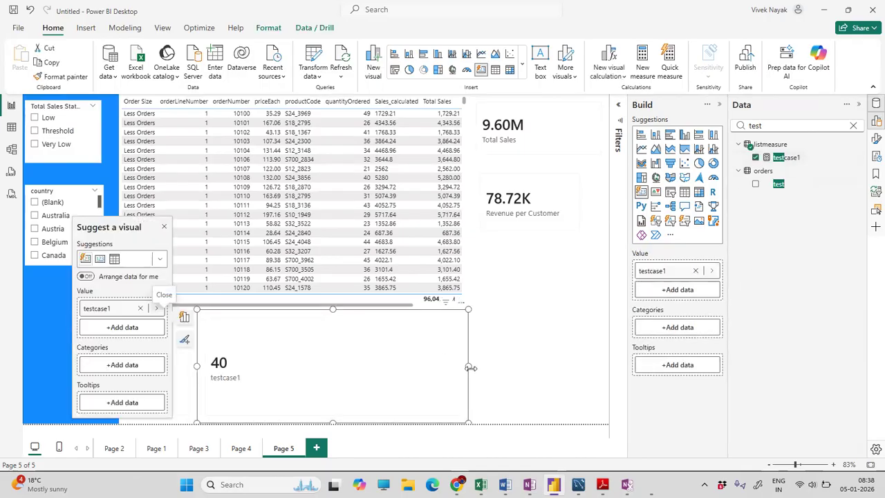
pyautogui.moveTo(468, 365); pyautogui.dragTo(326, 365)
pyautogui.moveTo(264, 309); pyautogui.dragTo(258, 355)
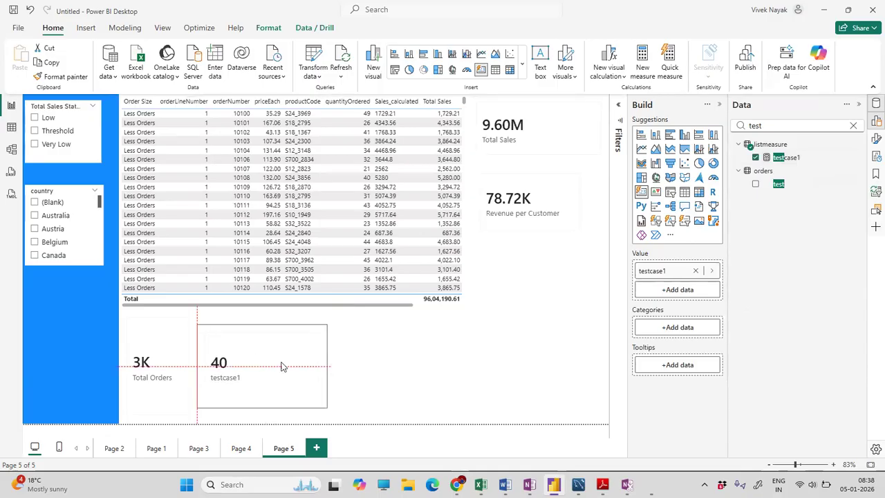
pyautogui.click(526, 338)
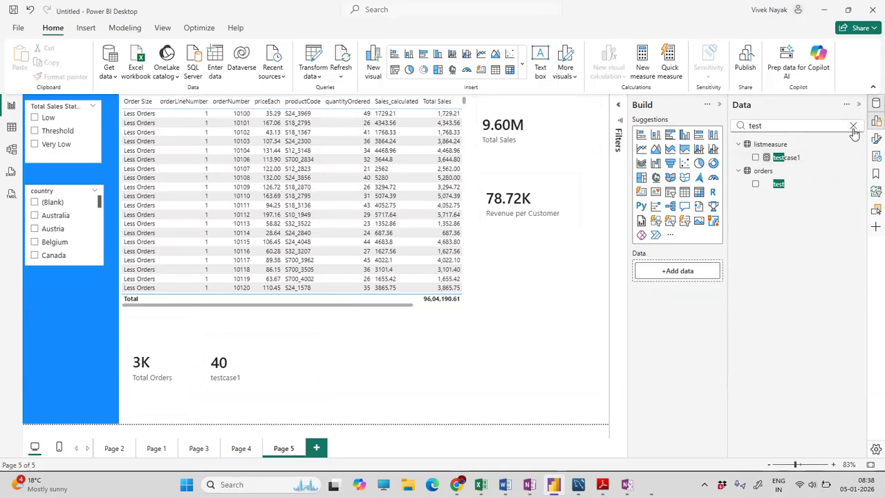
# - Copy the whole testcase1 formula and start a new measure in the listmeasure table
pyautogui.click(786, 157)
pyautogui.moveTo(184, 202); pyautogui.dragTo(78, 102)
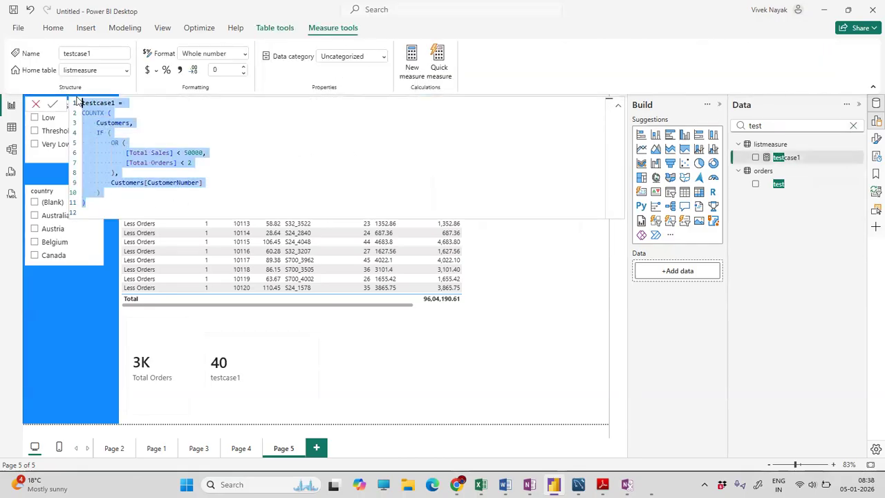
pyautogui.rightClick(795, 145)
pyautogui.click(816, 320)
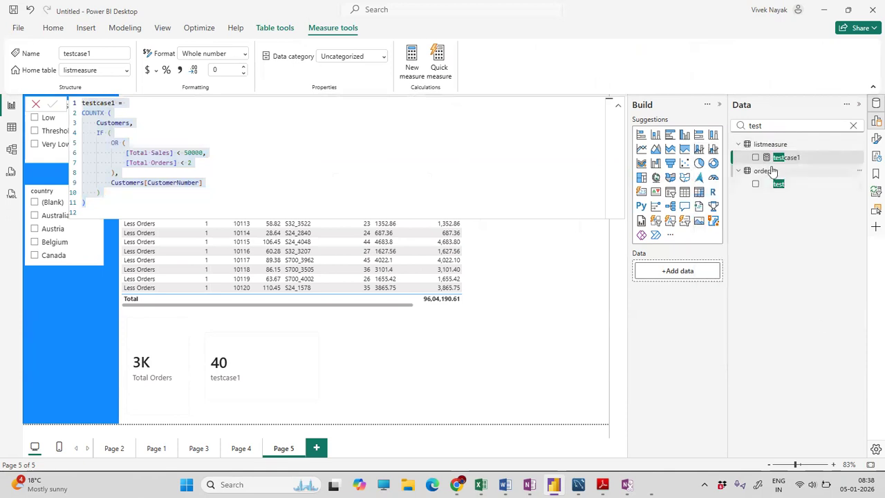
pyautogui.rightClick(775, 144)
pyautogui.click(790, 165)
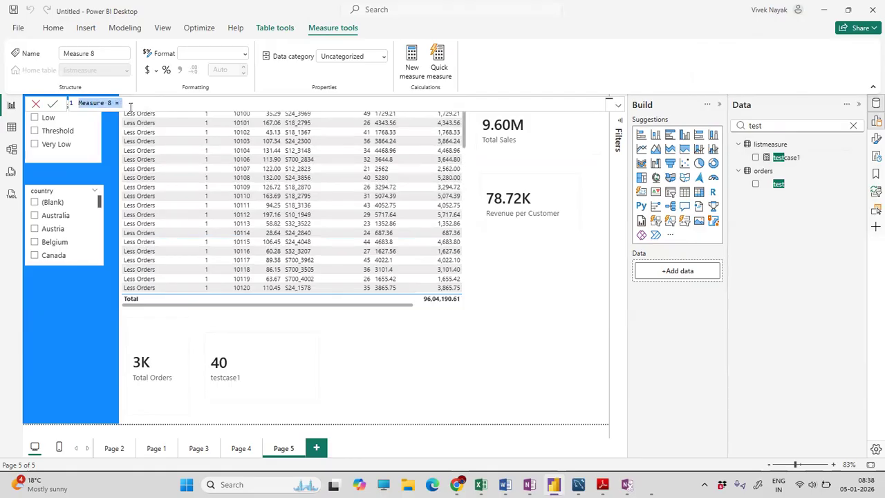
# - Fill the new measure with the copied formula, name it testcase2 and replace COUNTX with COUNT
pyautogui.click(115, 101)
pyautogui.press('BackSpace')
pyautogui.write('2')
pyautogui.click(106, 115)
pyautogui.press('BackSpace')
pyautogui.click(442, 124)
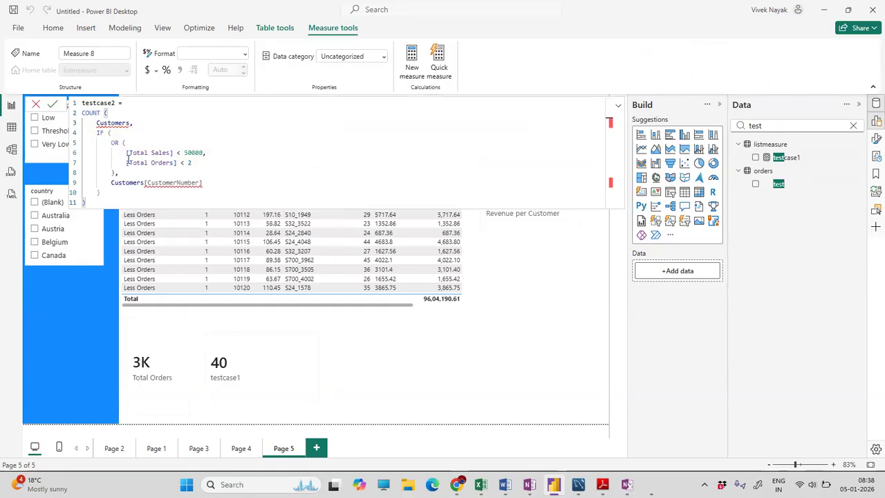
# - Review the testcase2 formula and change its CustomerNumber column reference to customerNumber
pyautogui.doubleClick(173, 181)
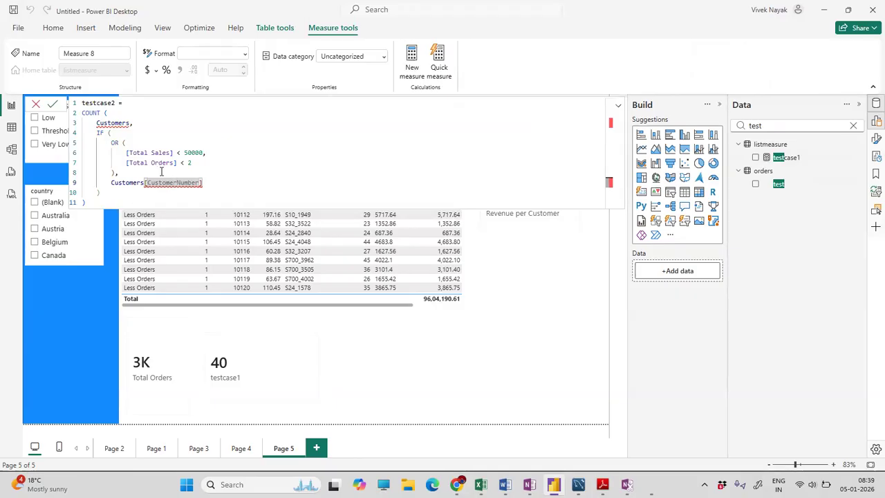
pyautogui.moveTo(136, 123); pyautogui.dragTo(67, 122)
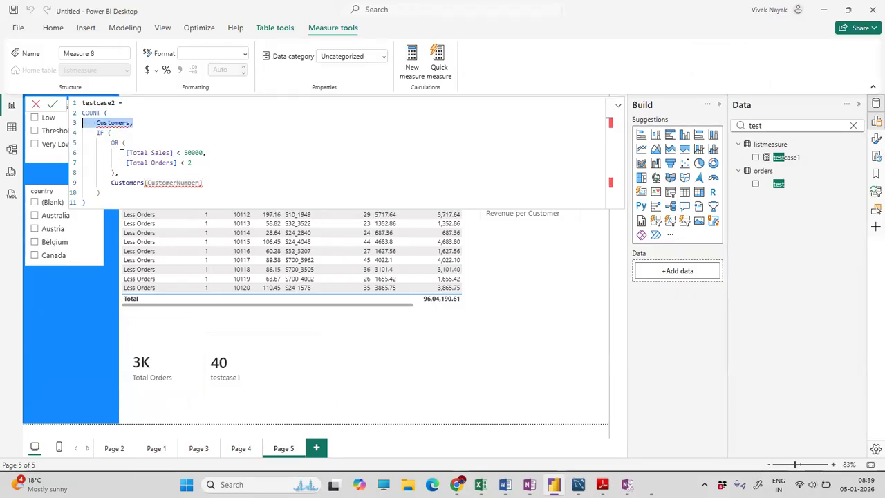
pyautogui.moveTo(84, 201); pyautogui.dragTo(81, 112)
pyautogui.click(183, 195)
pyautogui.click(152, 183)
pyautogui.press('BackSpace')
pyautogui.write('c')
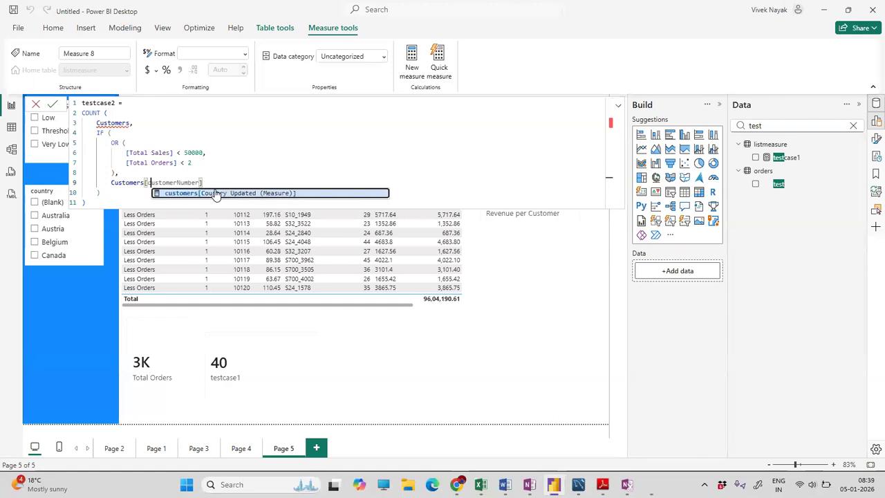
# - Change the Customers table argument of COUNT to lowercase customers and commit the testcase2 measure
pyautogui.doubleClick(189, 163)
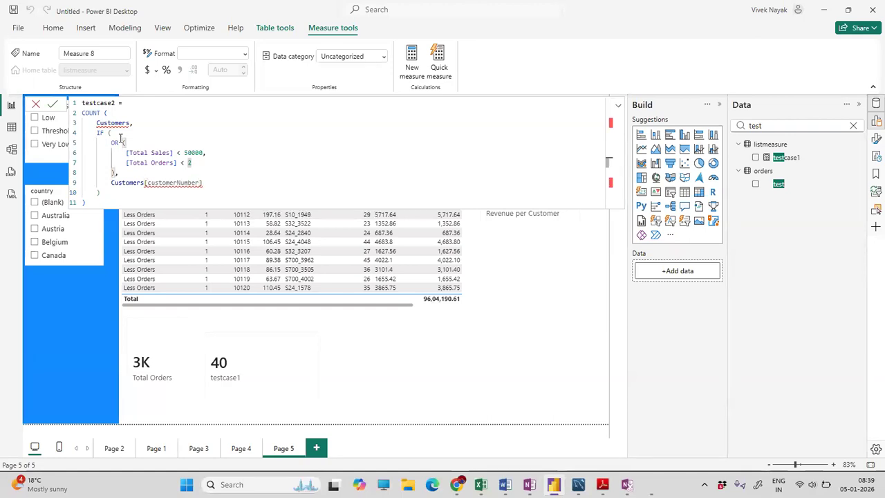
pyautogui.click(100, 122)
pyautogui.press('BackSpace')
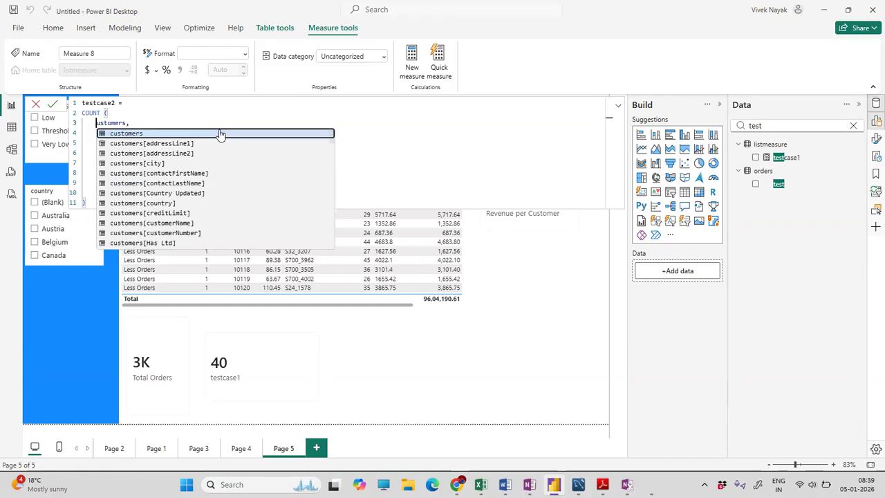
pyautogui.write('c')
pyautogui.click(165, 135)
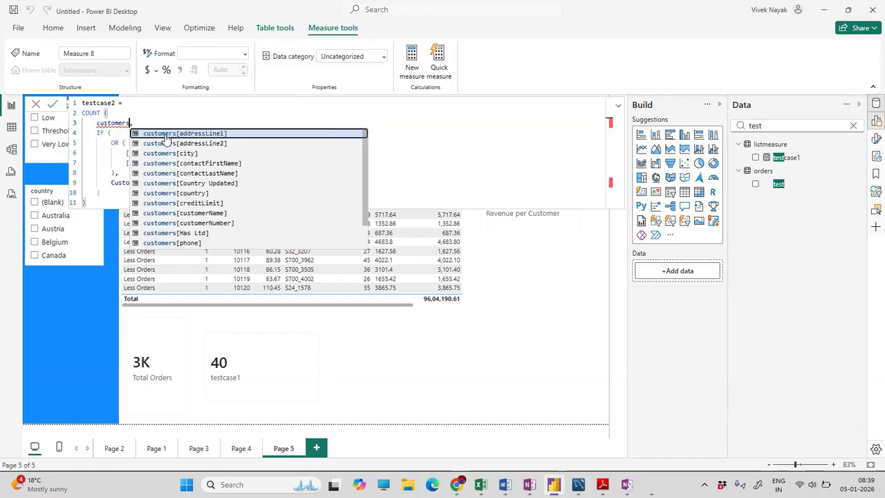
pyautogui.click(224, 114)
pyautogui.click(134, 191)
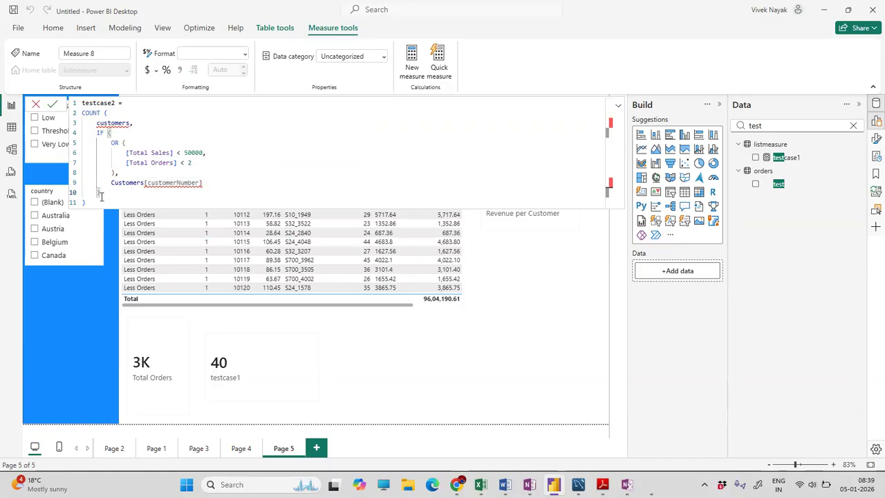
pyautogui.moveTo(90, 202); pyautogui.dragTo(74, 104)
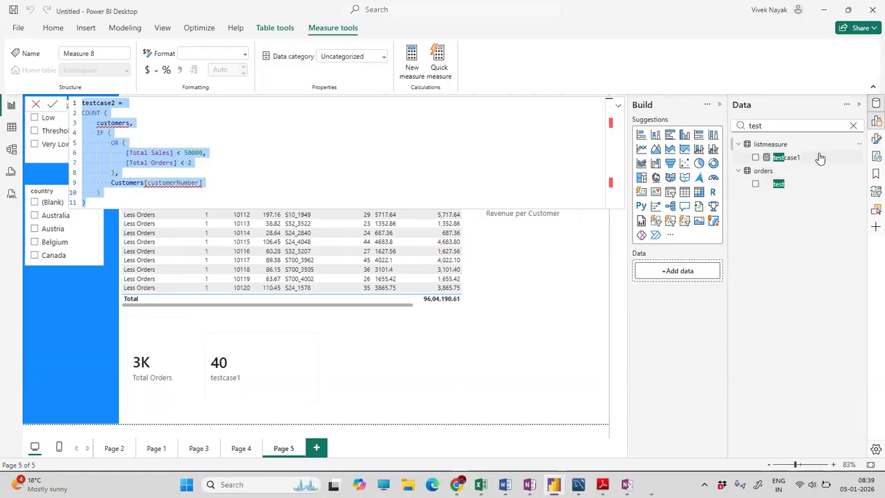
pyautogui.click(793, 159)
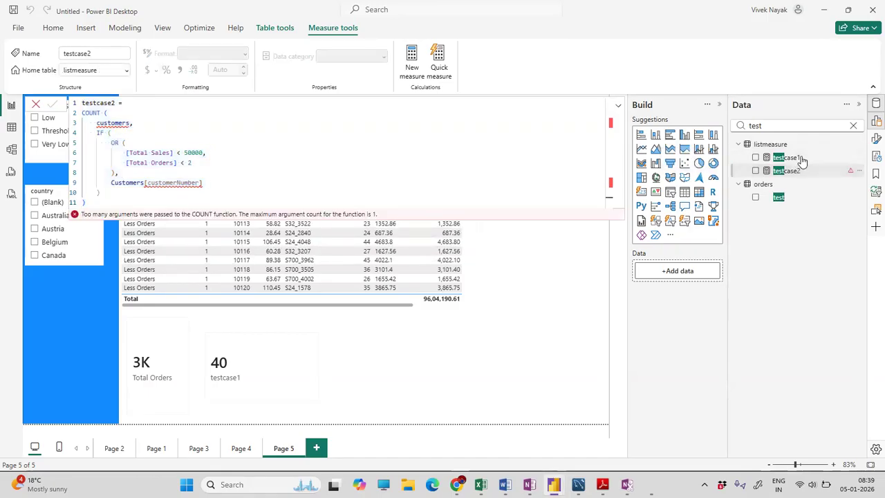
# - Change the column reference in testcase1 to Customers[customerNumber] and commit the measure
pyautogui.click(793, 161)
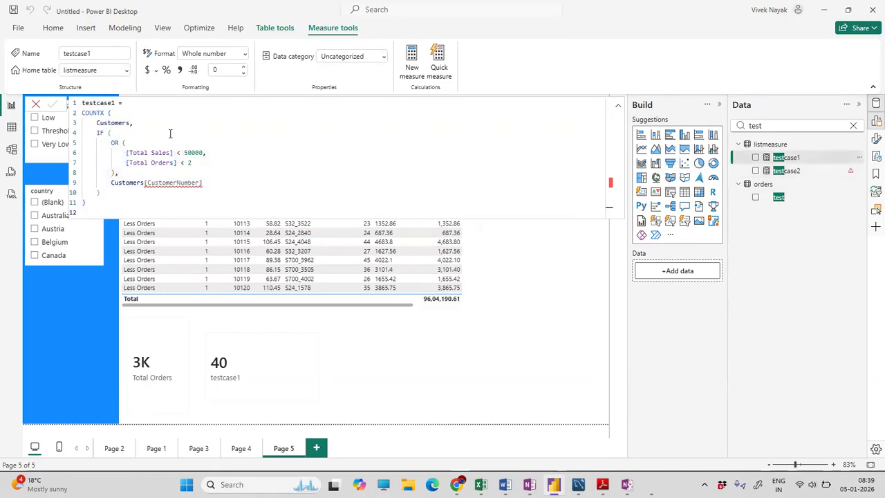
pyautogui.click(149, 182)
pyautogui.press('BackSpace')
pyautogui.write('c')
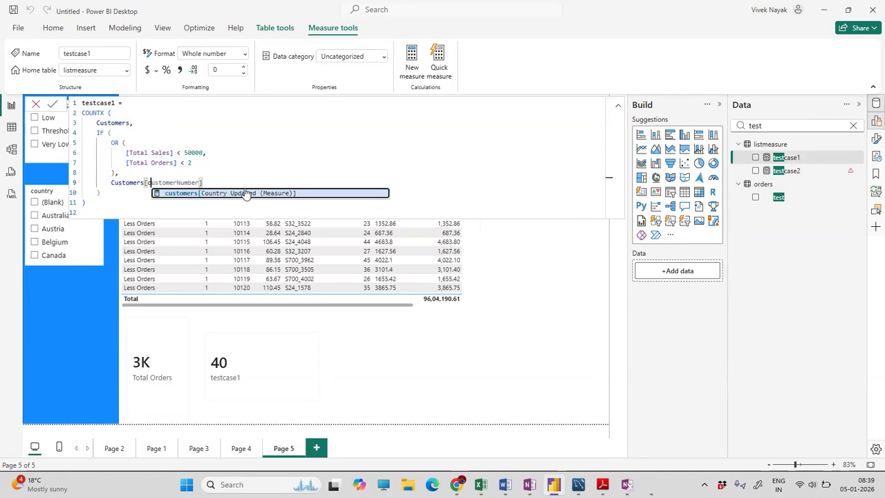
pyautogui.click(278, 168)
pyautogui.click(159, 200)
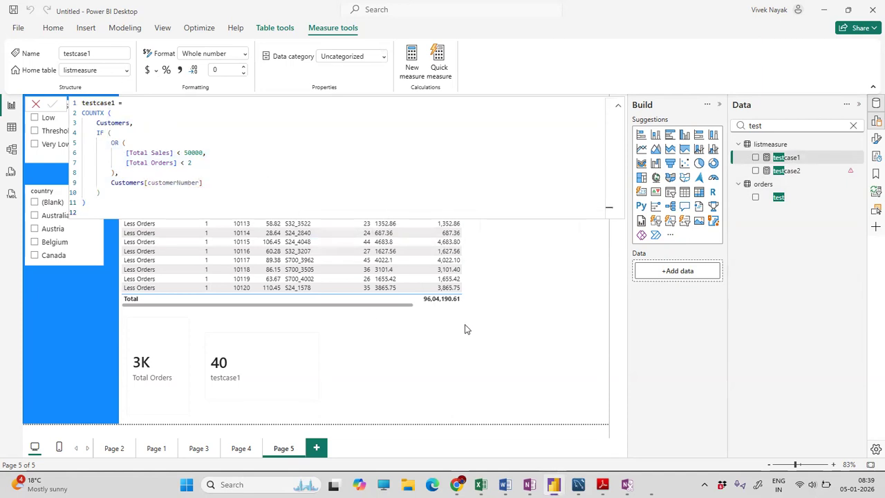
# - Open testcase2 and examine its OR conditions on Total Sales and Total Orders and the returned customer column
pyautogui.click(787, 170)
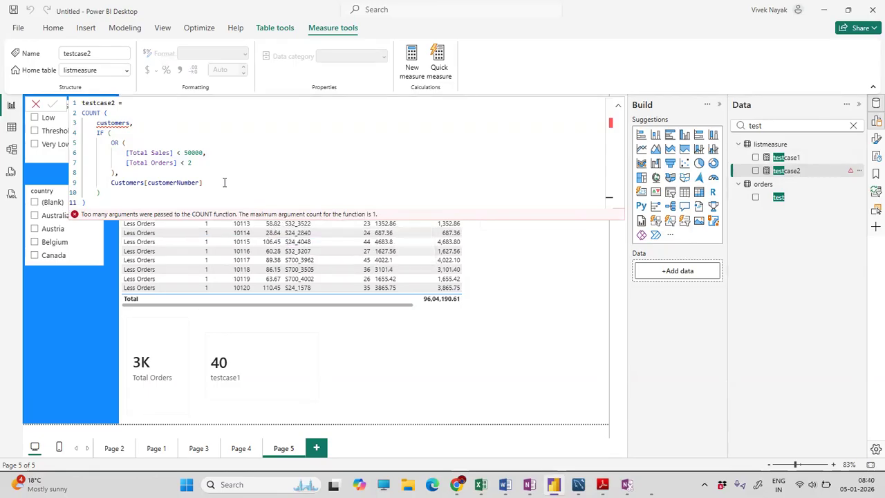
pyautogui.moveTo(205, 152); pyautogui.dragTo(81, 143)
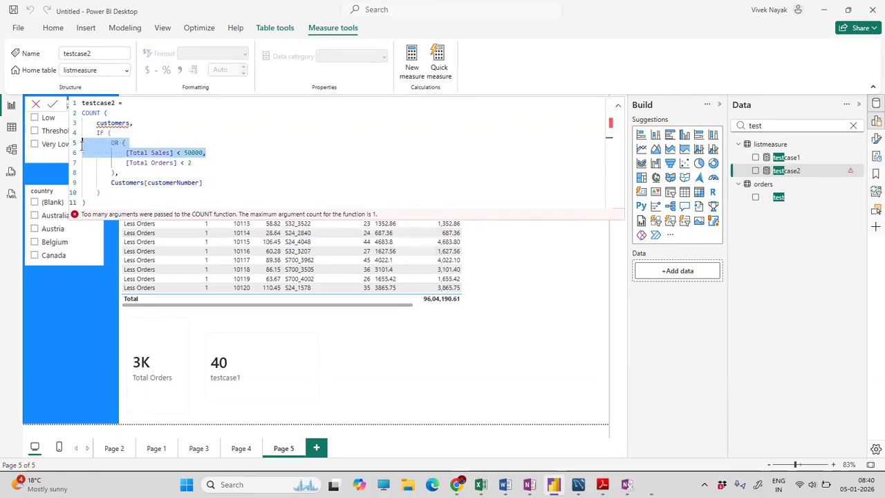
pyautogui.click(205, 152)
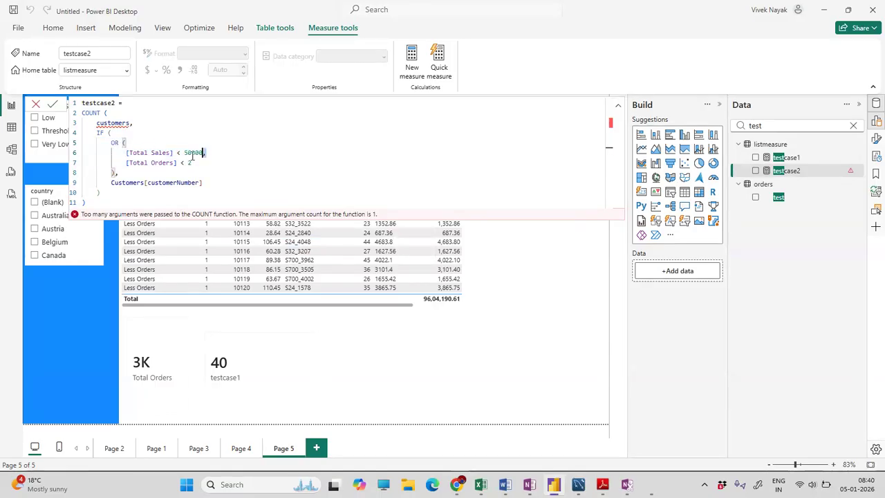
pyautogui.moveTo(205, 152); pyautogui.dragTo(68, 154)
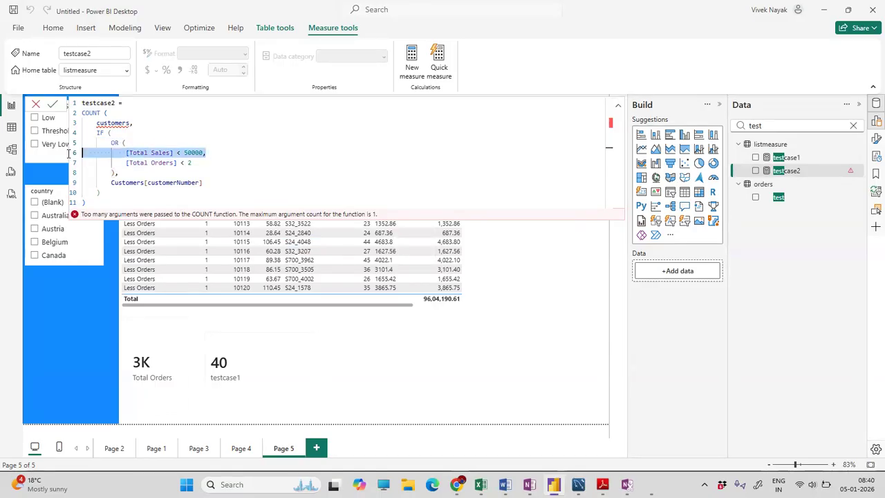
pyautogui.moveTo(201, 168); pyautogui.dragTo(83, 162)
pyautogui.click(126, 179)
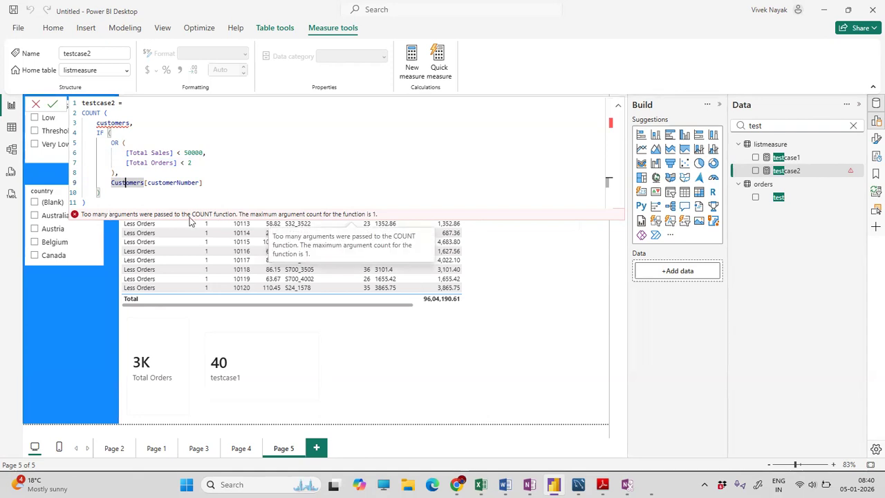
# - Switch to the table view, look through the tables' fields and measures, and open the testcase1 formula there
pyautogui.click(794, 159)
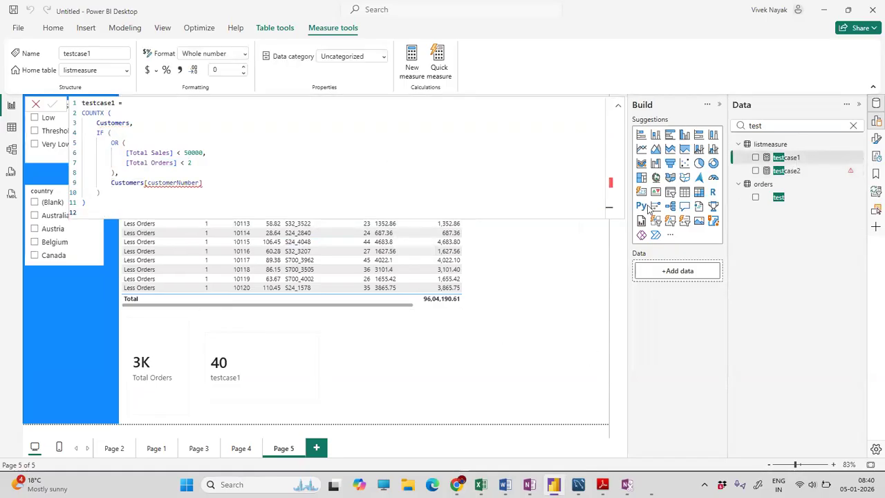
pyautogui.click(12, 127)
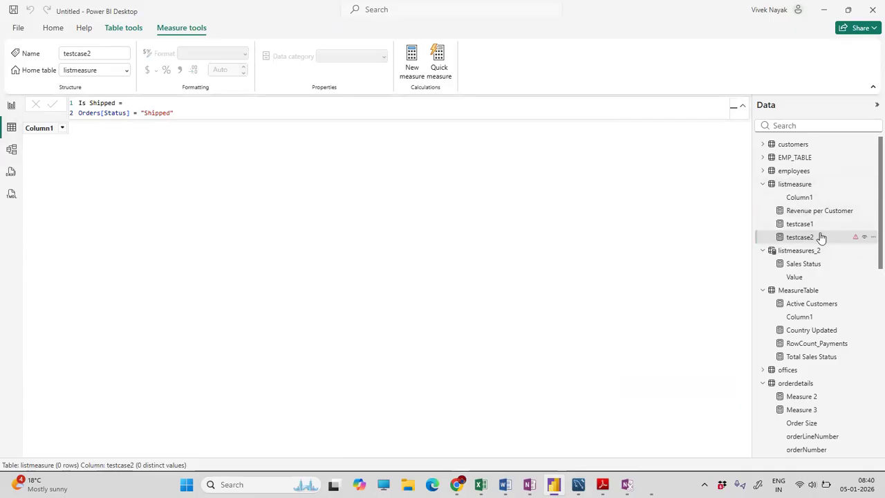
pyautogui.scroll(-5, 798, 267)
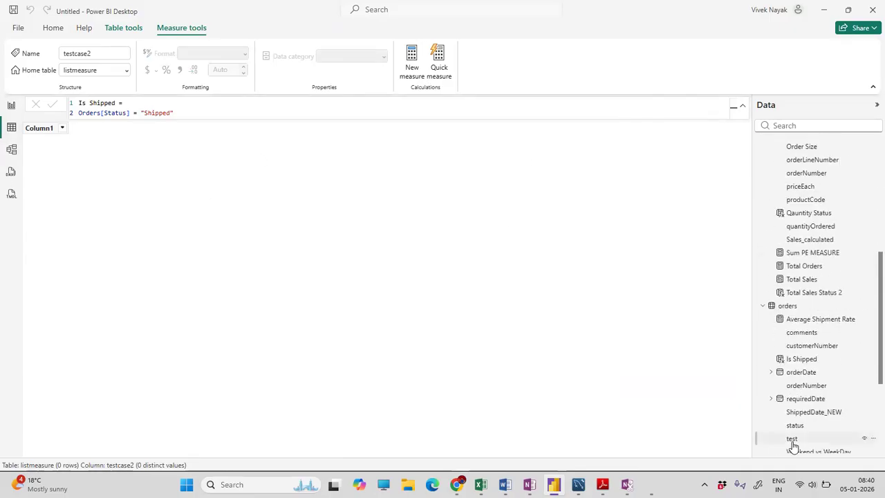
pyautogui.scroll(-3, 791, 414)
pyautogui.scroll(5, 805, 337)
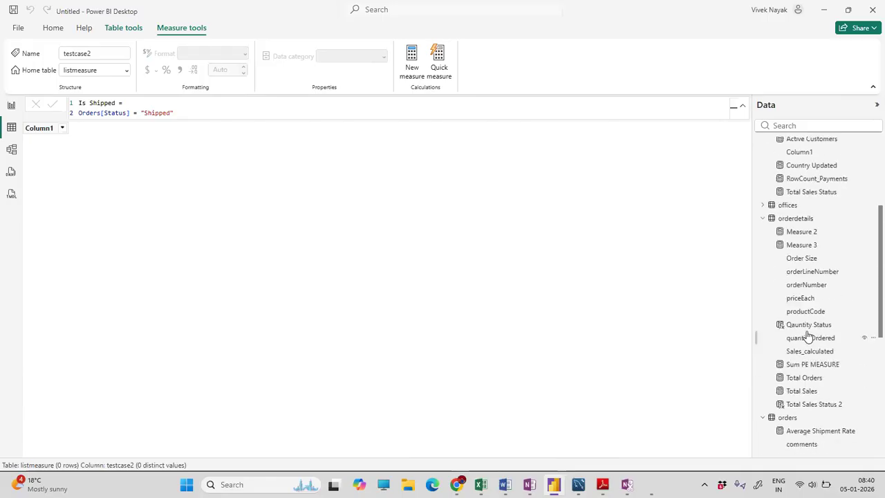
pyautogui.scroll(3, 808, 335)
pyautogui.click(816, 226)
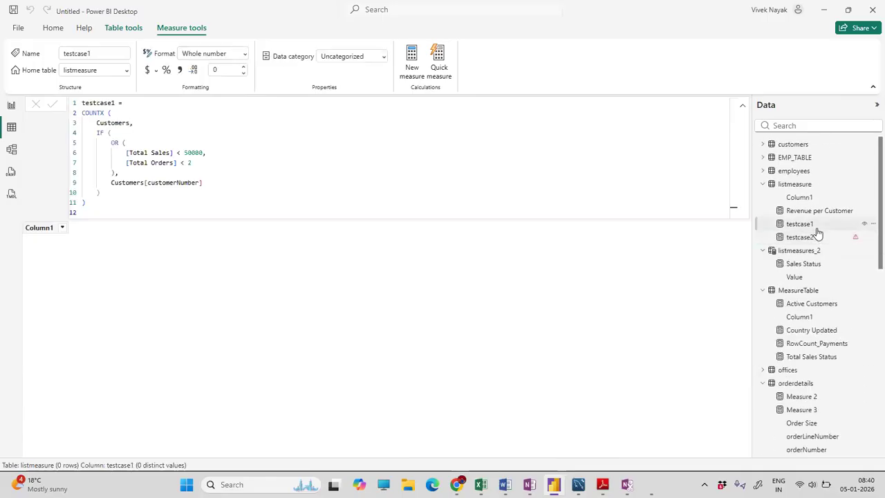
# - Search the data fields for "tota" and open the Total Sales measure to view its SUMX formula
pyautogui.scroll(-3, 807, 353)
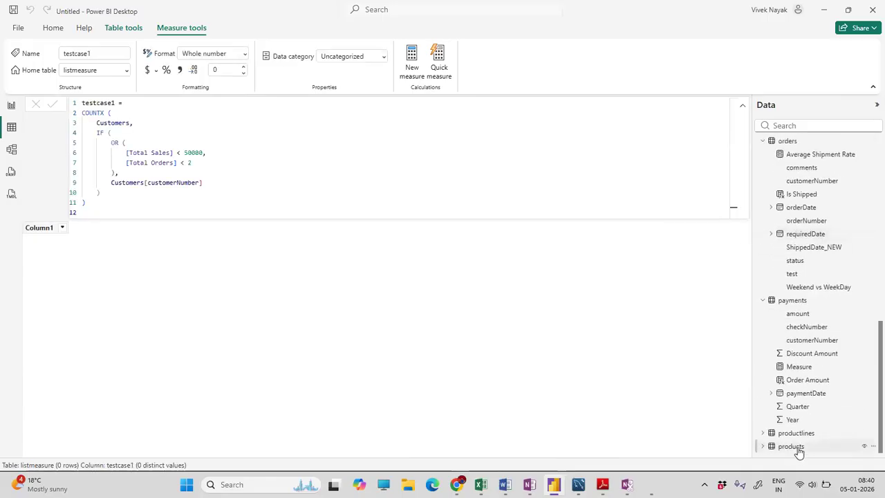
pyautogui.click(808, 125)
pyautogui.write('to')
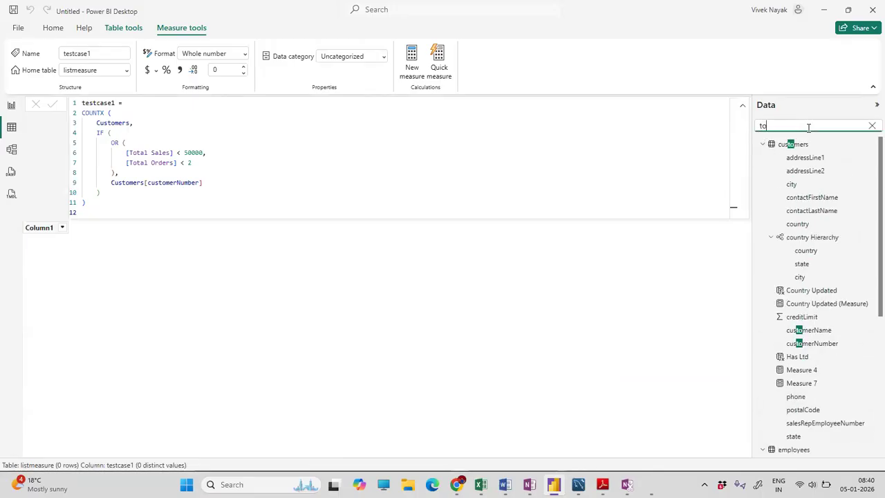
pyautogui.write('tal')
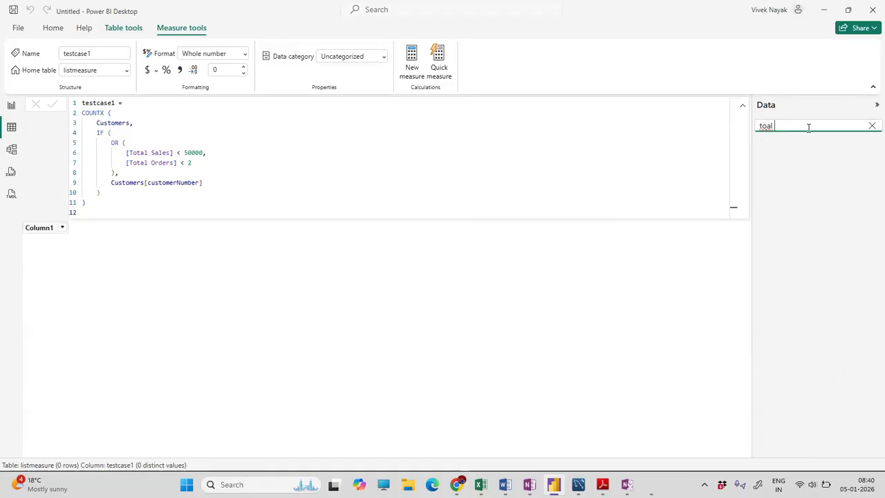
pyautogui.press('BackSpace')
pyautogui.press('BackSpace')
pyautogui.write('ta')
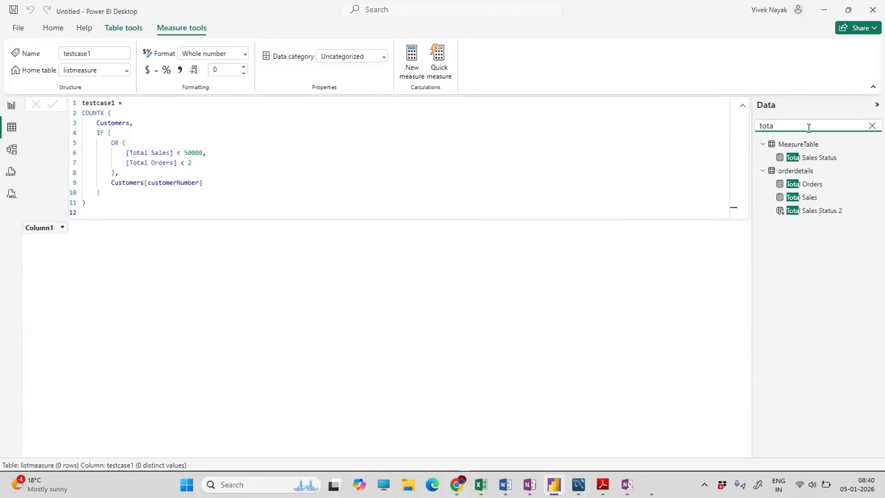
pyautogui.click(813, 199)
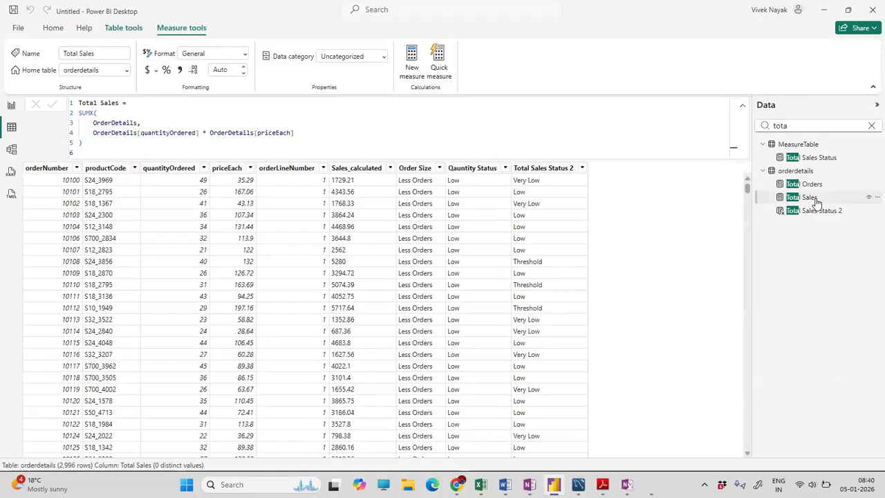
# - Clear the field search, open the orderdetails table, and look through its rows and the filter values of the quantityOrdered column
pyautogui.click(871, 126)
pyautogui.scroll(-1, 802, 304)
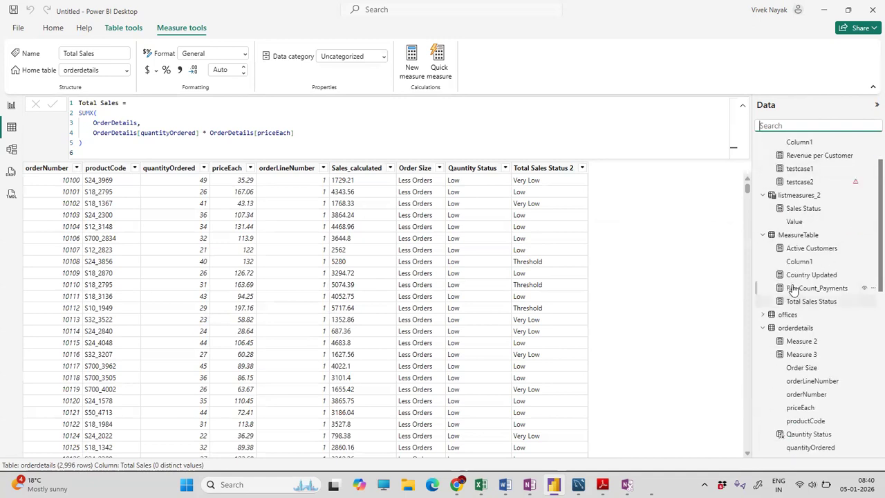
pyautogui.click(796, 328)
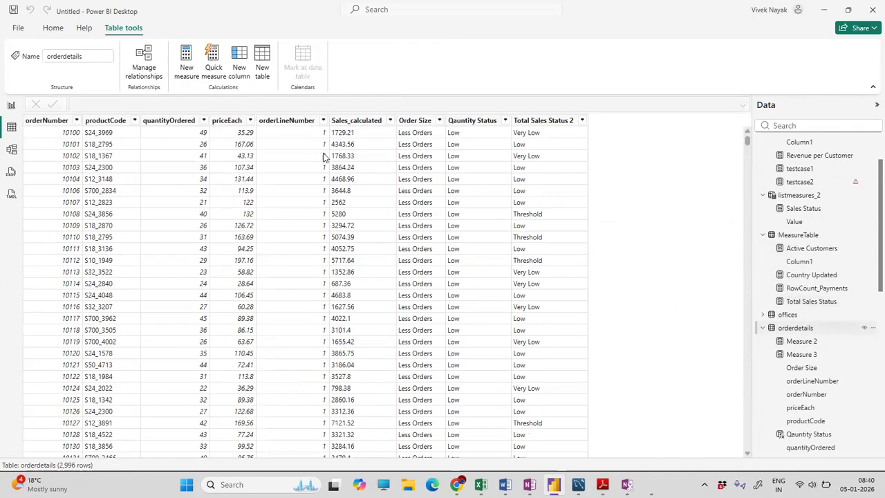
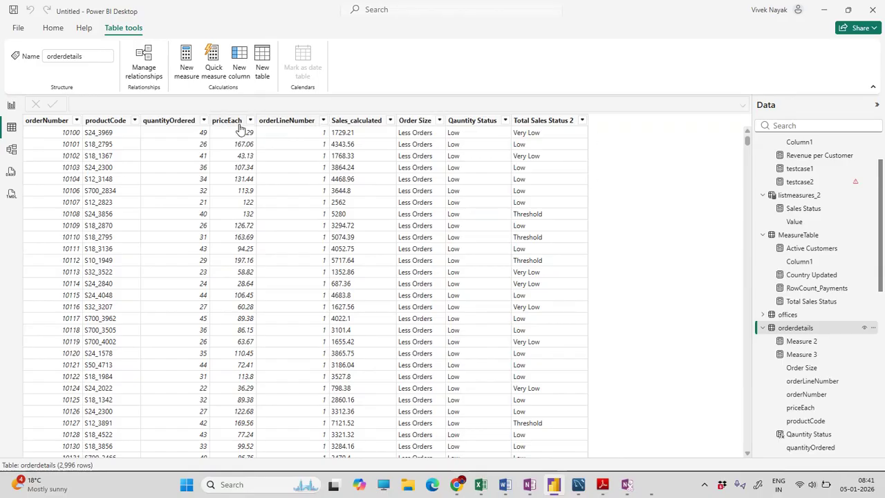
pyautogui.scroll(-5, 208, 135)
pyautogui.scroll(5, 206, 128)
pyautogui.click(201, 121)
pyautogui.click(204, 121)
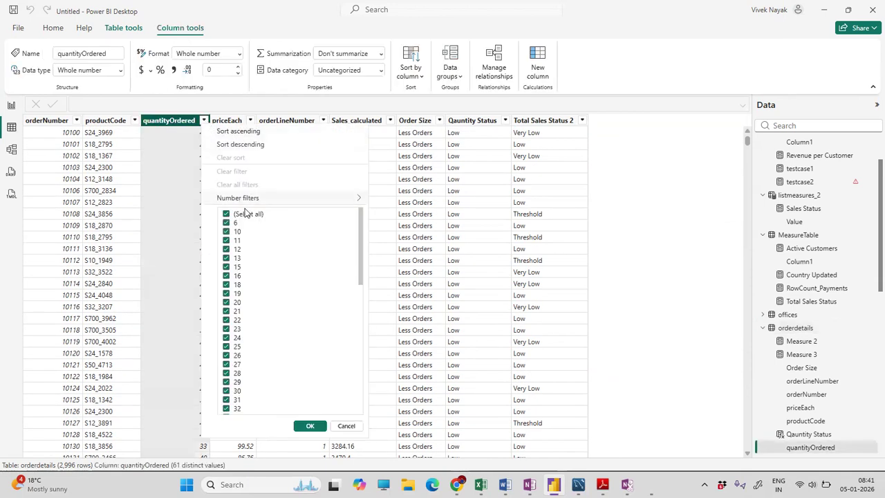
pyautogui.scroll(-8, 238, 261)
pyautogui.scroll(10, 236, 254)
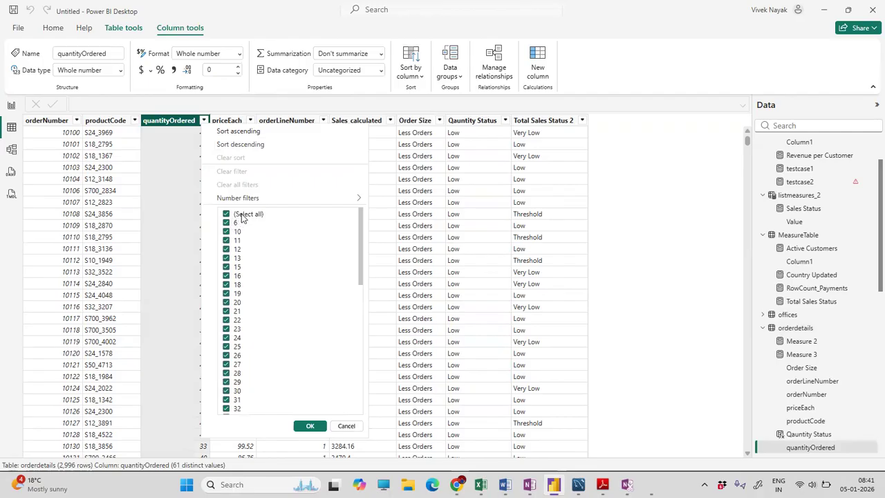
pyautogui.click(705, 190)
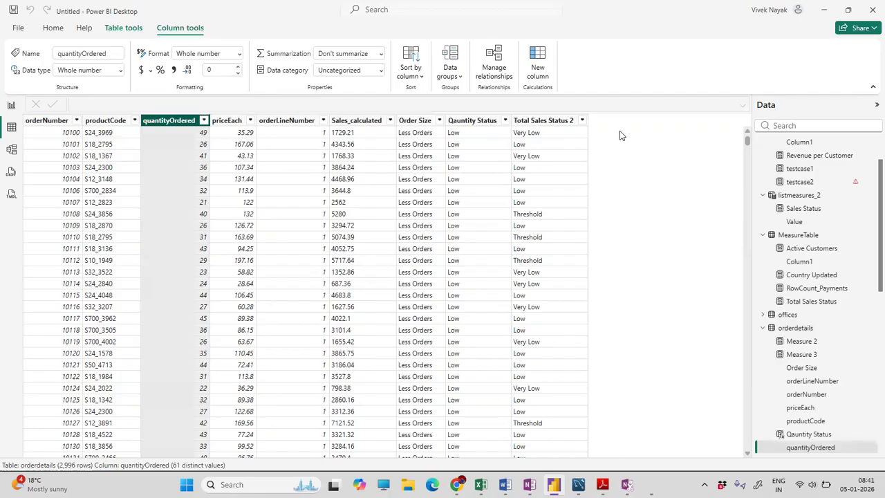
# - Return to the report view and examine the Total Sales and Total Sales Status 2 columns of the table visual beside the testcase1 card
pyautogui.click(11, 105)
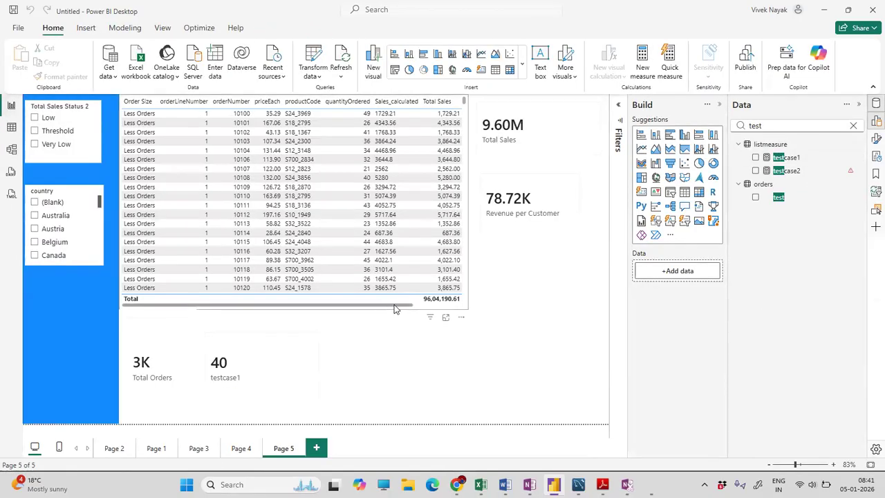
pyautogui.moveTo(395, 305); pyautogui.dragTo(443, 305)
pyautogui.click(397, 125)
pyautogui.click(257, 366)
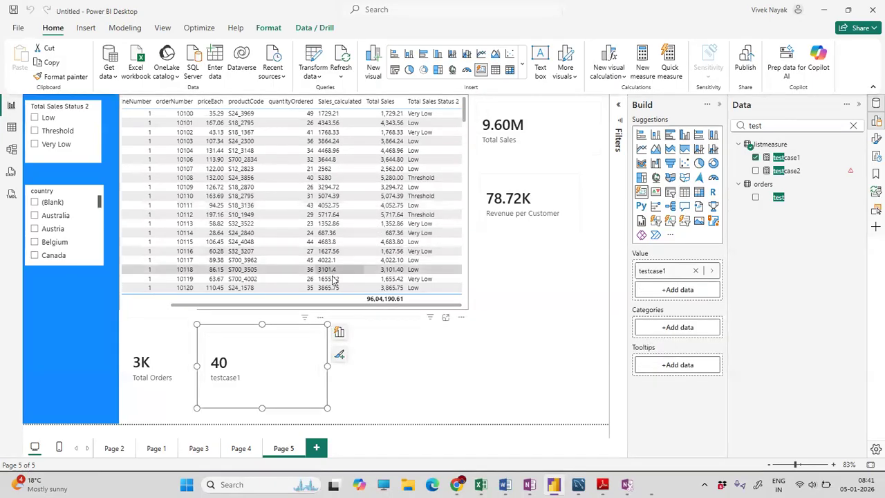
pyautogui.scroll(-10, 380, 210)
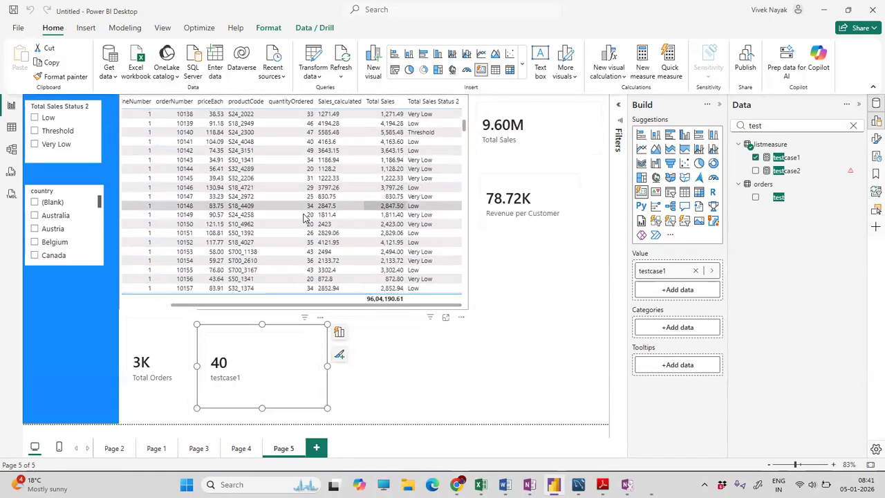
pyautogui.scroll(-5, 391, 200)
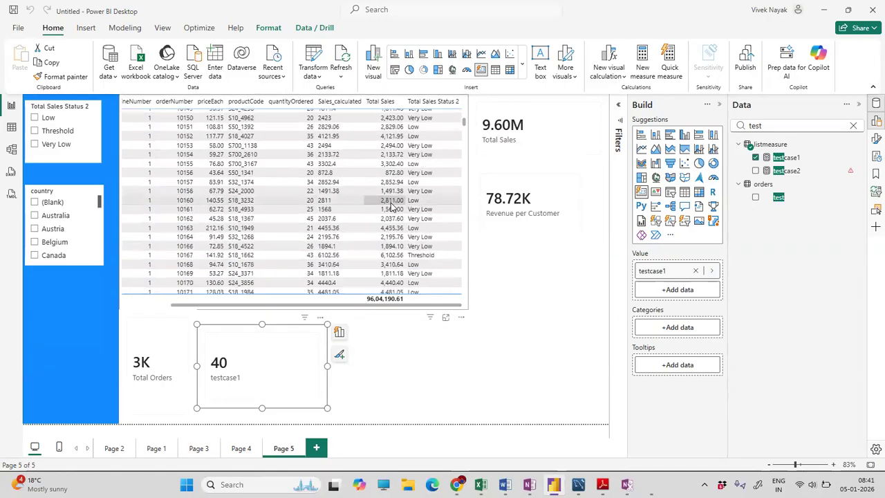
pyautogui.scroll(-10, 391, 206)
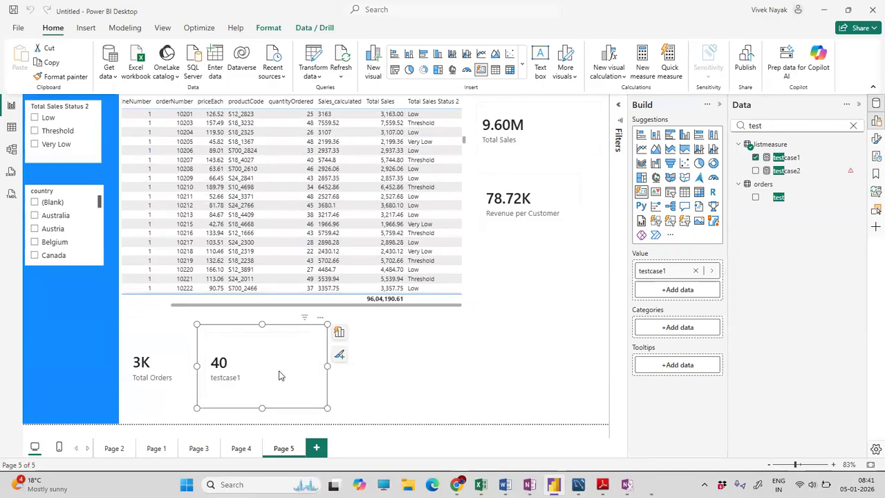
# - Compare the testcase2 COUNT formula with the testcase1 COUNTX formula, highlighting the Total Sales and Total Orders conditions
pyautogui.click(801, 171)
pyautogui.click(153, 195)
pyautogui.moveTo(153, 196); pyautogui.dragTo(76, 123)
pyautogui.moveTo(87, 206); pyautogui.dragTo(72, 102)
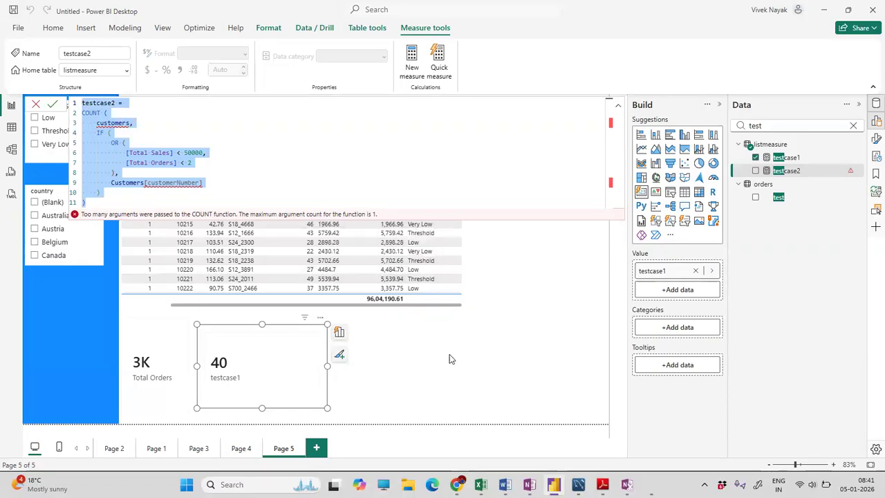
pyautogui.click(792, 157)
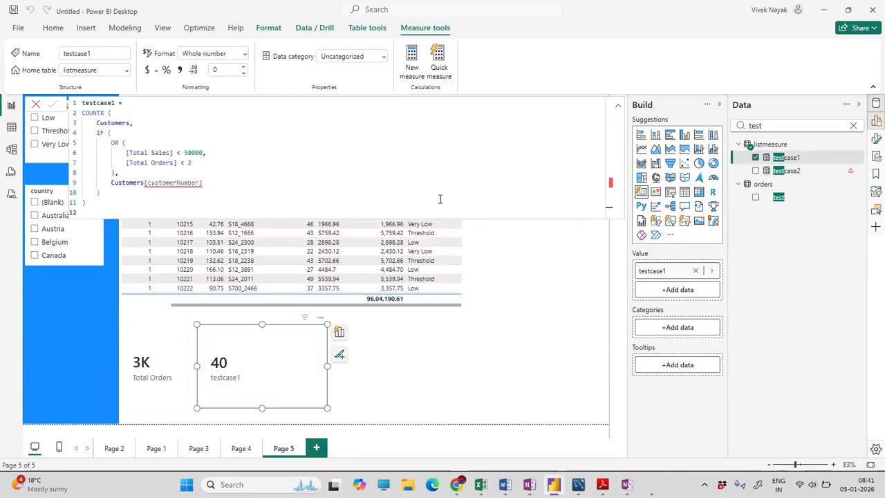
pyautogui.moveTo(207, 170); pyautogui.dragTo(56, 150)
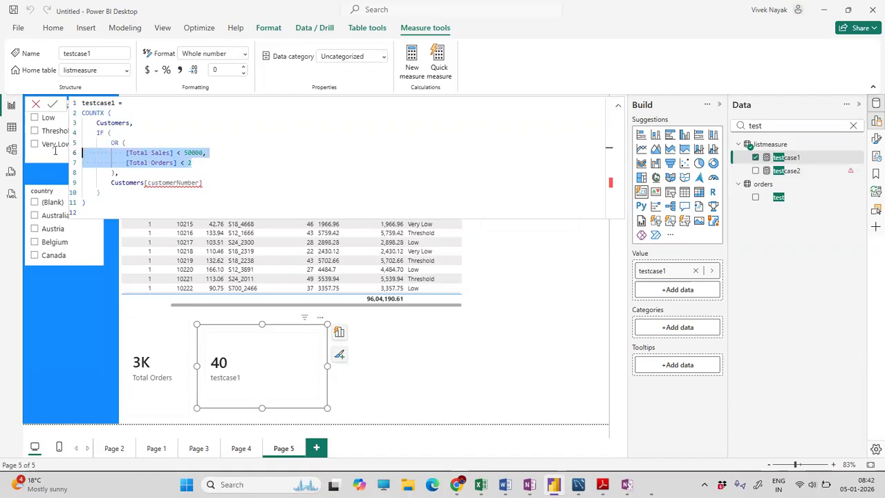
pyautogui.moveTo(194, 166); pyautogui.dragTo(80, 150)
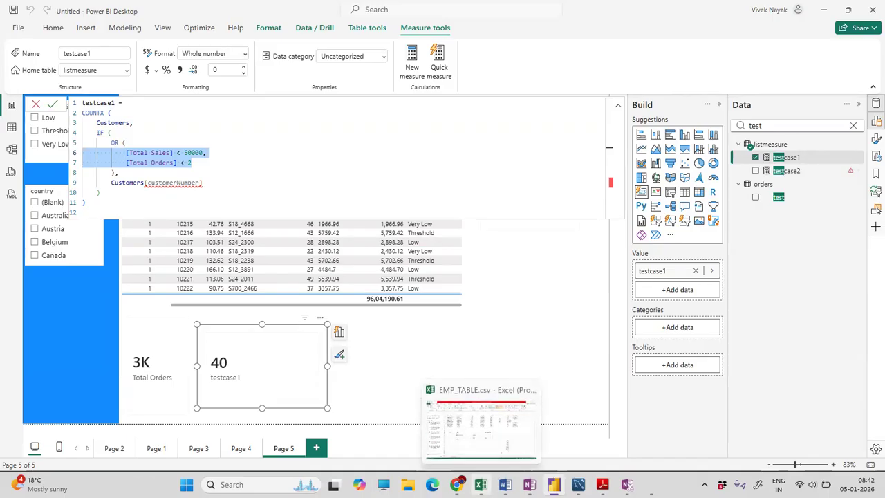
# - Switch to the OneNote notes and the Word document, and examine the OR conditions in the At Risk Customers example
pyautogui.moveTo(529, 485)
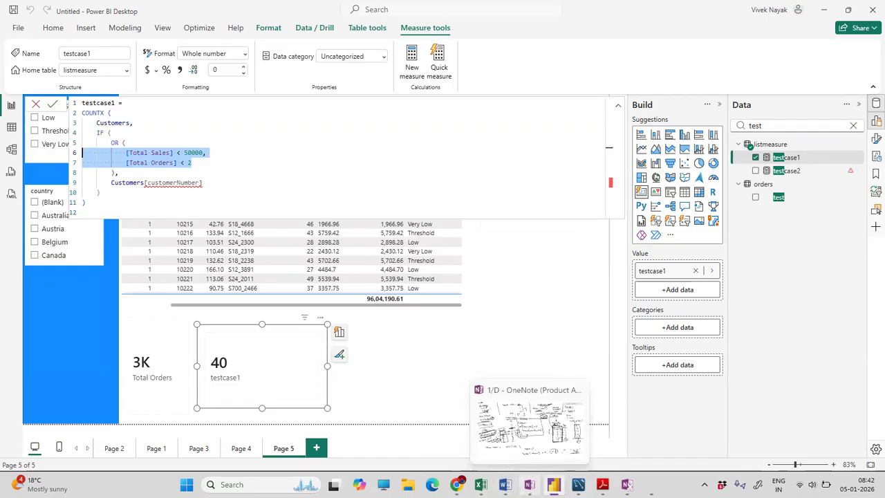
pyautogui.click(530, 485)
pyautogui.scroll(-3, 524, 275)
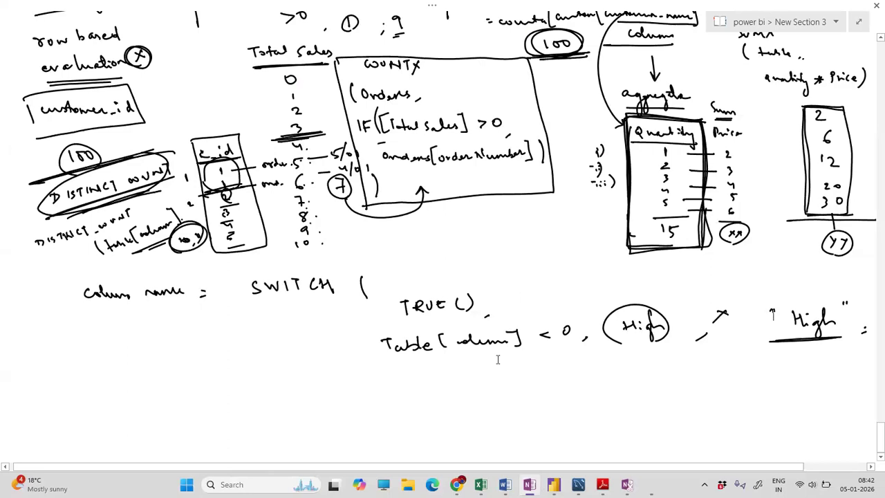
pyautogui.moveTo(504, 484)
pyautogui.click(534, 427)
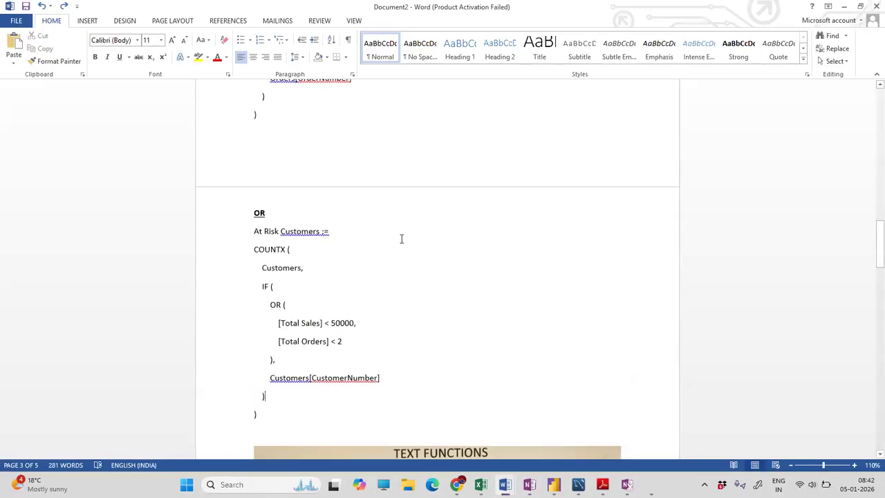
pyautogui.scroll(-5, 401, 239)
pyautogui.scroll(-6, 401, 239)
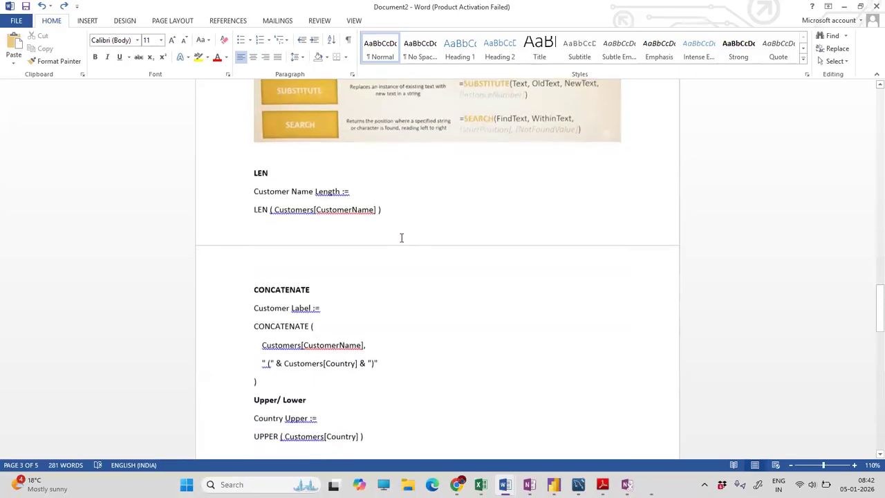
pyautogui.scroll(3, 400, 239)
pyautogui.scroll(10, 401, 239)
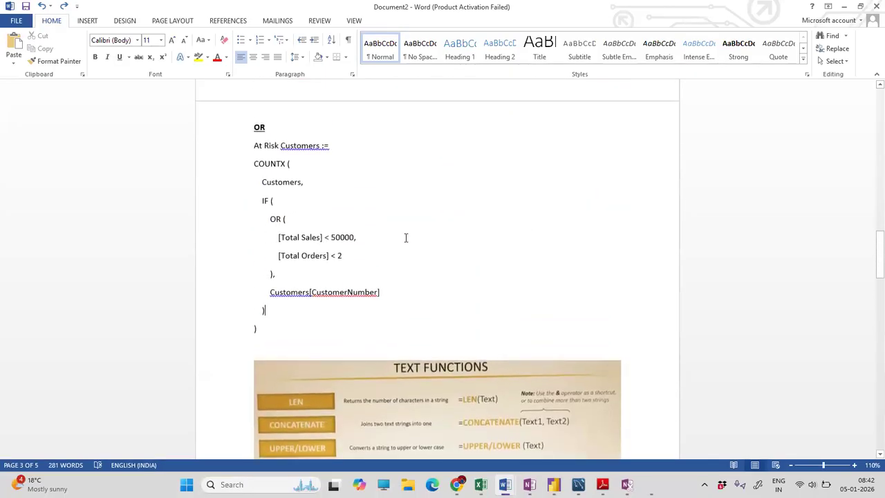
pyautogui.scroll(-1, 344, 330)
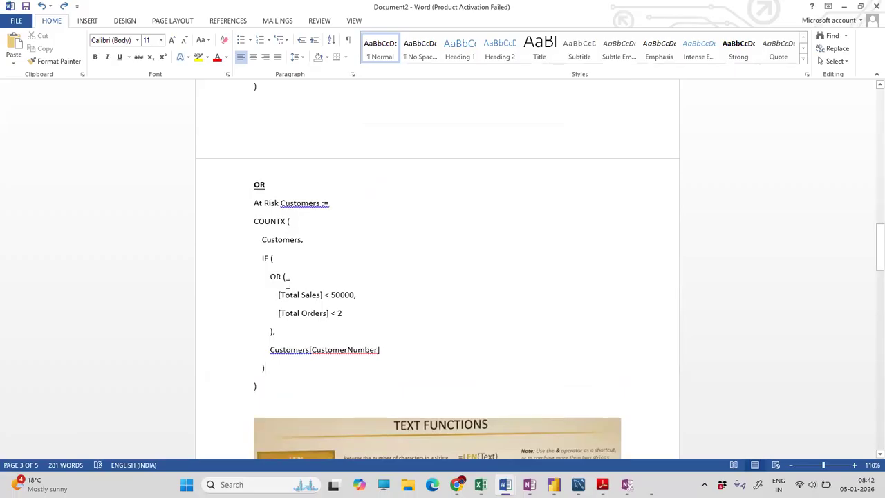
pyautogui.moveTo(348, 313); pyautogui.dragTo(261, 278)
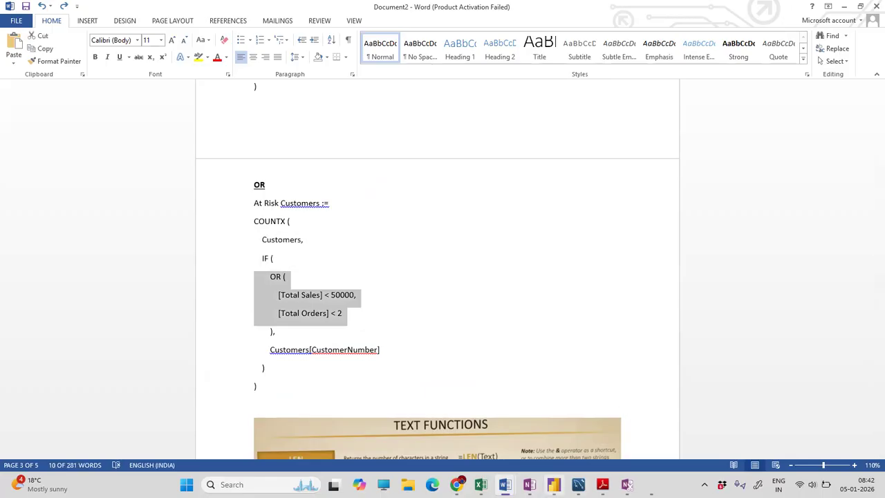
# - Switch back to Power BI, set the Total Orders threshold in testcase1 to 20, and commit the measure
pyautogui.click(505, 484)
pyautogui.click(553, 484)
pyautogui.click(788, 159)
pyautogui.moveTo(193, 164); pyautogui.dragTo(186, 164)
pyautogui.click(197, 163)
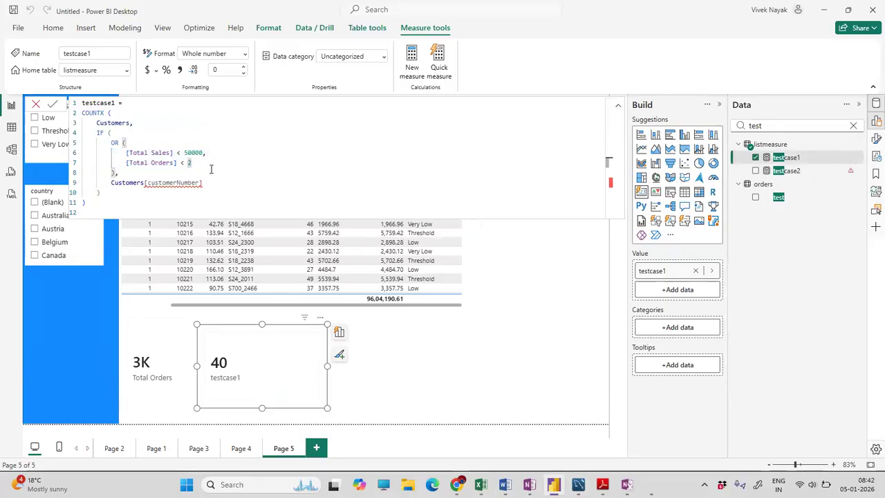
pyautogui.press('BackSpace')
pyautogui.press('Return')
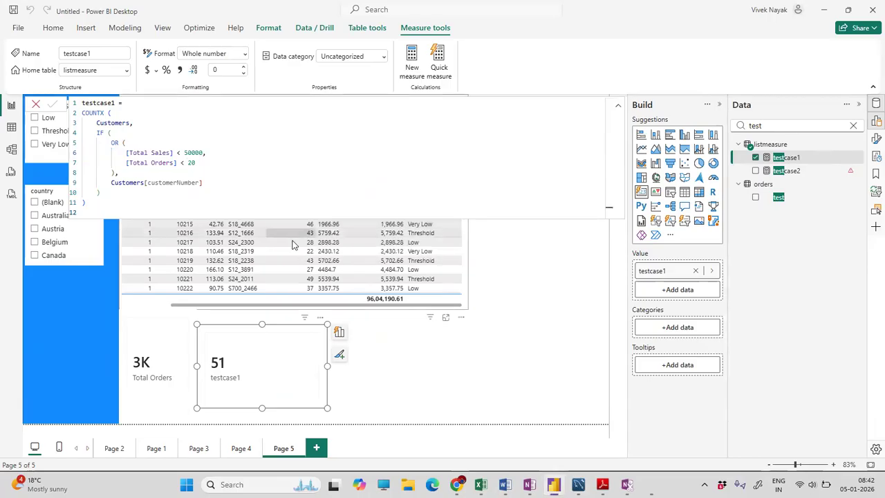
# - Reopen testcase1 and try to commit it with a Total Orders threshold of 50
pyautogui.click(543, 348)
pyautogui.click(786, 156)
pyautogui.moveTo(204, 171); pyautogui.dragTo(188, 162)
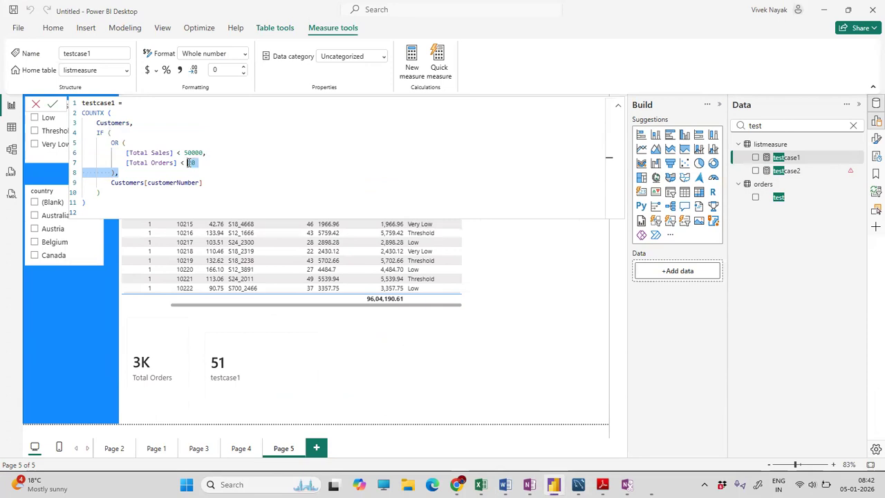
pyautogui.write('50')
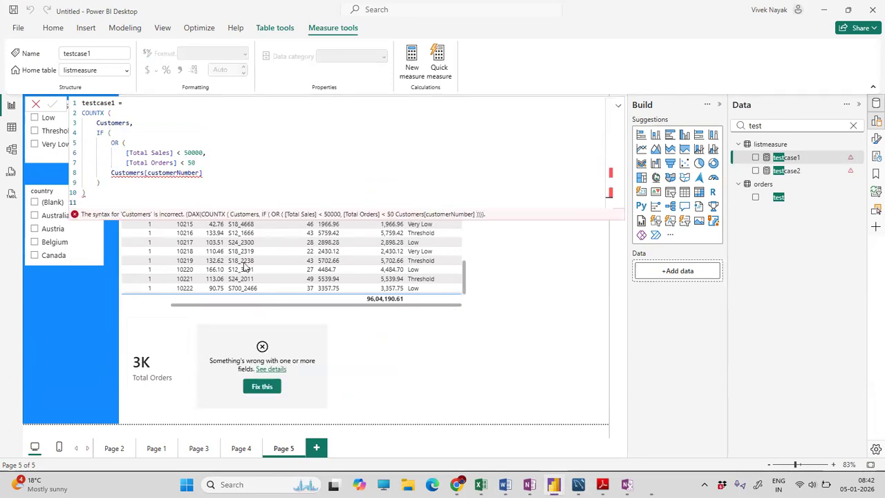
# - Restore the OR function's closing parenthesis and comma in testcase1, keep the Total Orders threshold at 50, and commit the measure
pyautogui.click(195, 162)
pyautogui.doubleClick(190, 162)
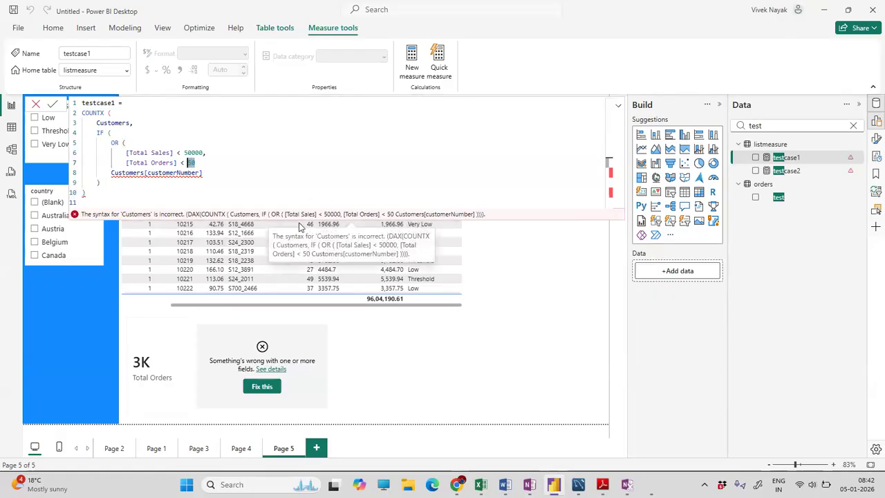
pyautogui.click(215, 166)
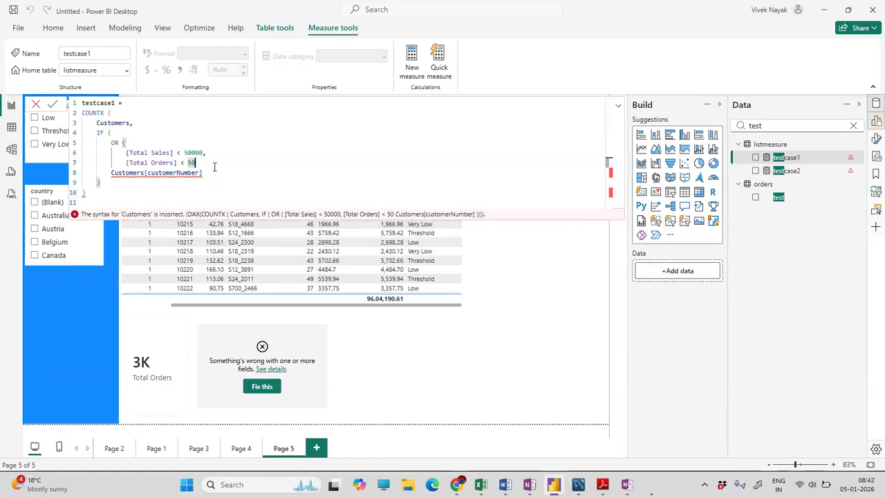
pyautogui.press('Return')
pyautogui.write('),')
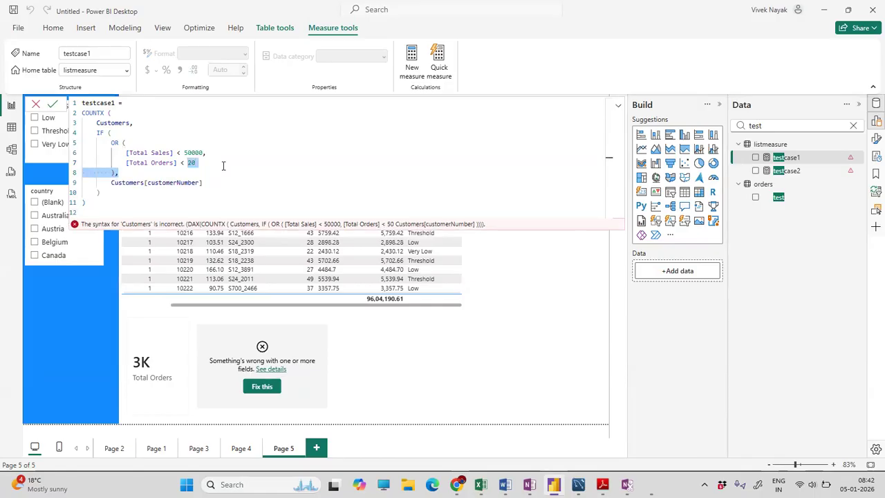
pyautogui.click(192, 162)
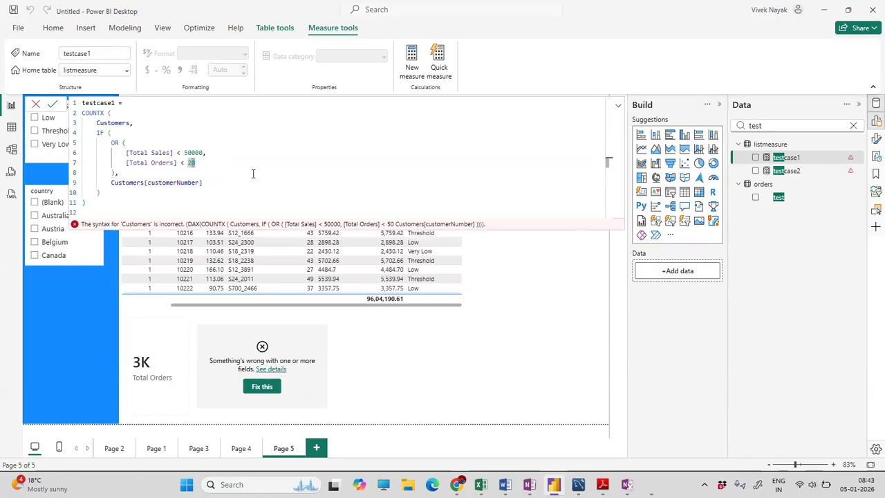
pyautogui.write('2')
pyautogui.press('Return')
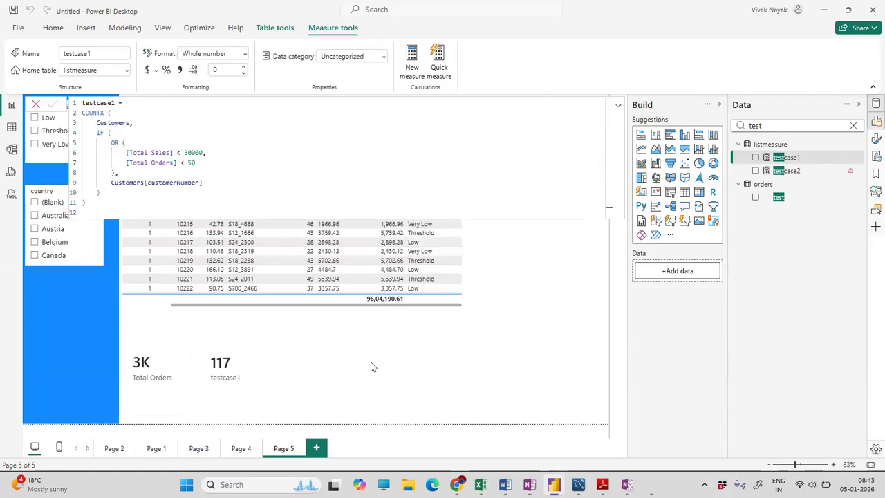
pyautogui.click(595, 300)
# - Reopen testcase1 and examine the Total Sales < 50000 and Total Orders < 50 conditions inside the OR function
pyautogui.click(783, 159)
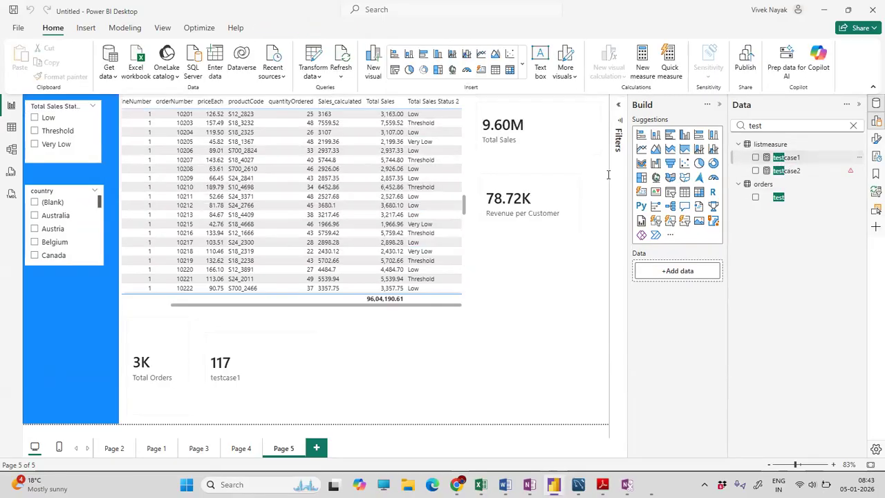
pyautogui.moveTo(208, 152); pyautogui.dragTo(89, 153)
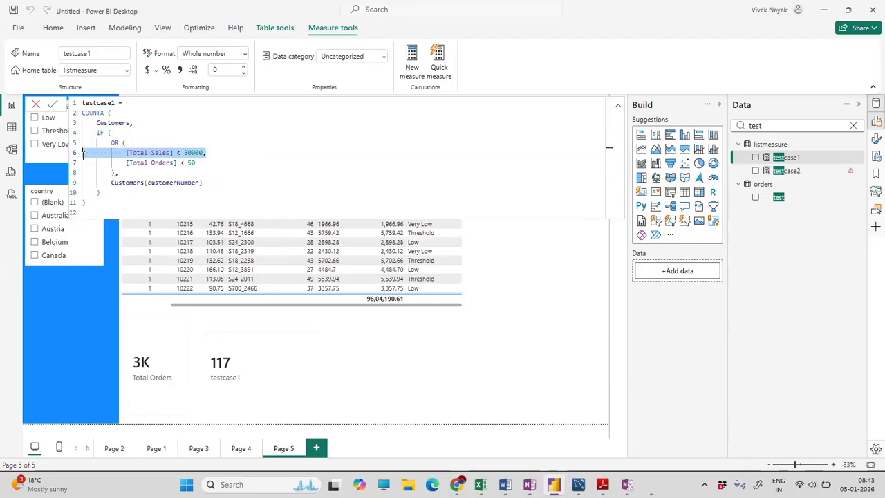
pyautogui.moveTo(196, 163); pyautogui.dragTo(61, 157)
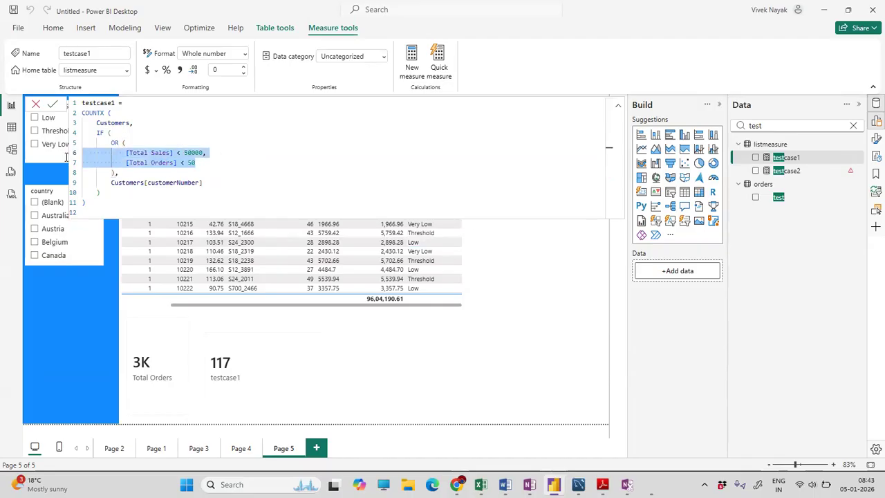
pyautogui.click(140, 171)
pyautogui.doubleClick(118, 143)
pyautogui.click(219, 152)
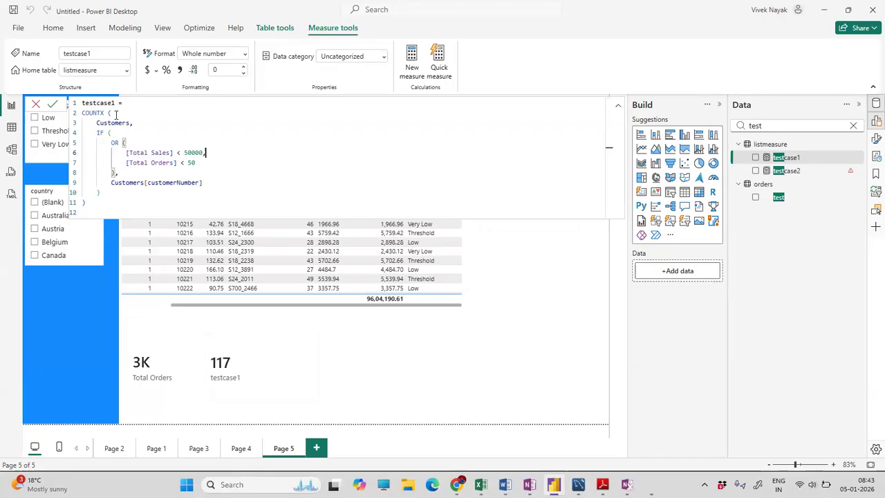
# - Examine the overall testcase1 formula, highlighting the Customers table argument and the start of the IF expression
pyautogui.moveTo(86, 206); pyautogui.dragTo(65, 103)
pyautogui.click(103, 193)
pyautogui.click(105, 123)
pyautogui.click(134, 123)
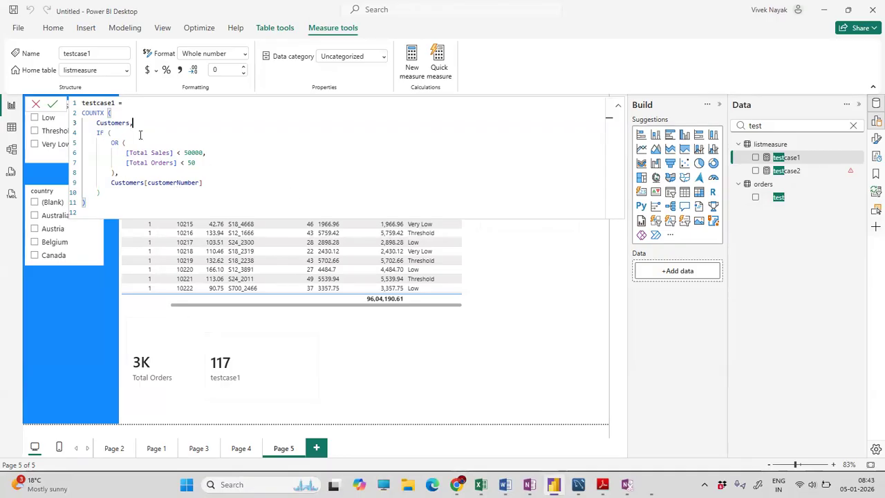
pyautogui.moveTo(130, 123); pyautogui.dragTo(85, 134)
pyautogui.click(112, 132)
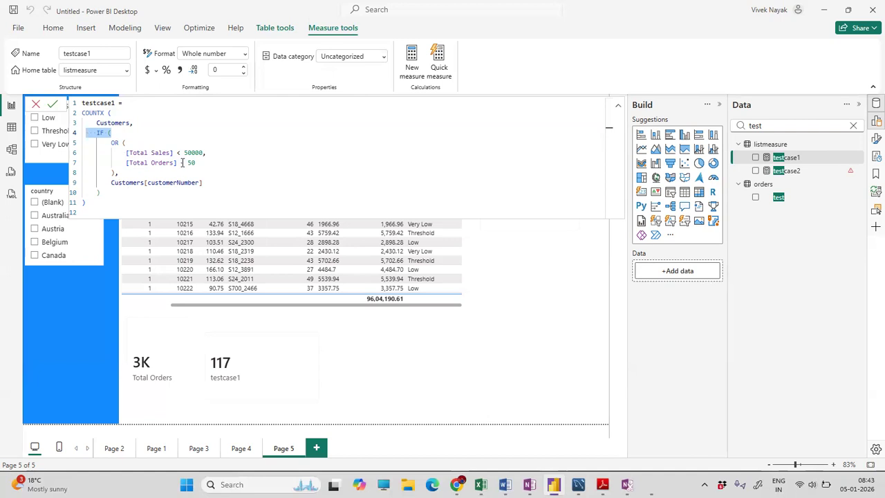
# - Highlight the complete OR block within the IF expression, and examine the OR keyword and its parentheses
pyautogui.moveTo(125, 163); pyautogui.dragTo(99, 141)
pyautogui.moveTo(126, 172); pyautogui.dragTo(73, 148)
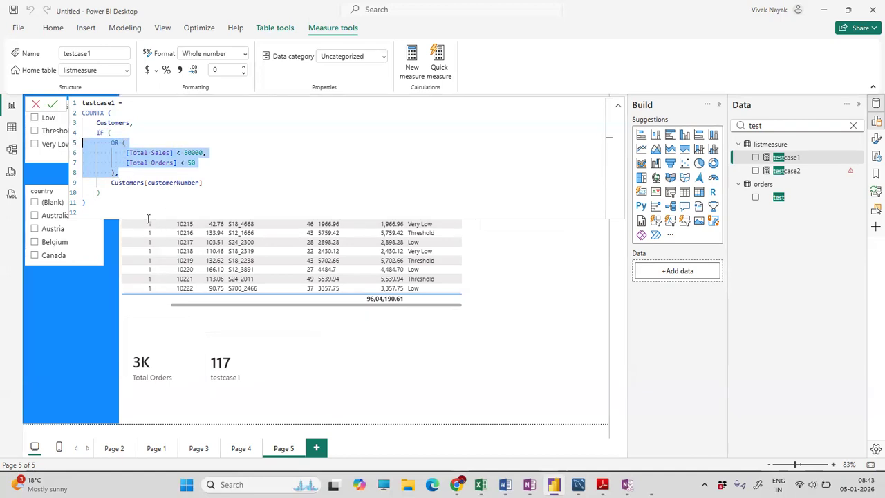
pyautogui.click(112, 194)
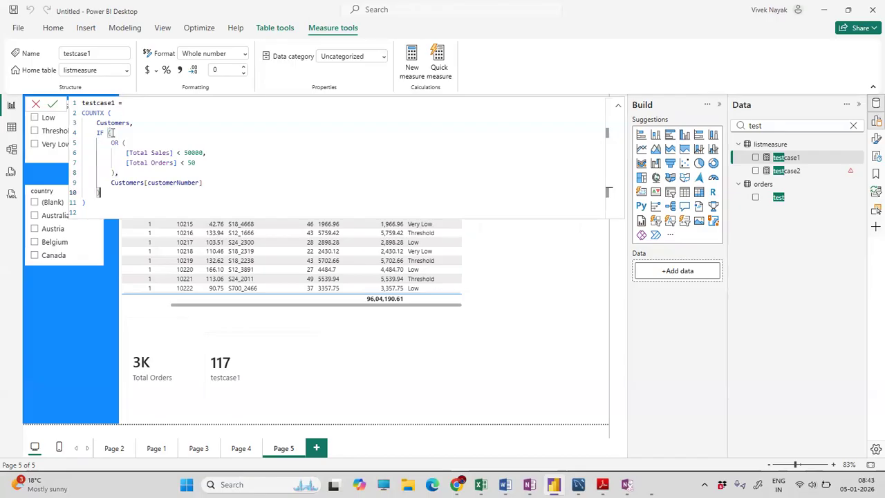
pyautogui.moveTo(127, 142); pyautogui.dragTo(85, 141)
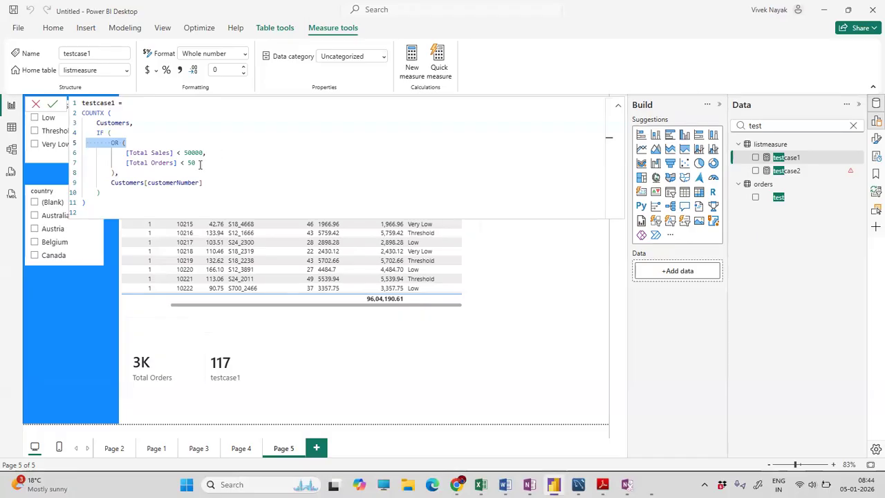
pyautogui.click(133, 142)
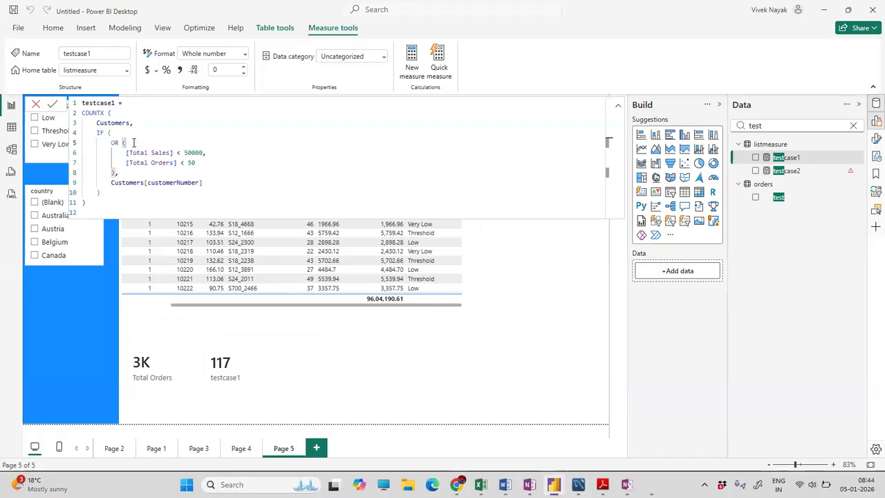
pyautogui.moveTo(119, 144); pyautogui.dragTo(111, 143)
pyautogui.click(132, 141)
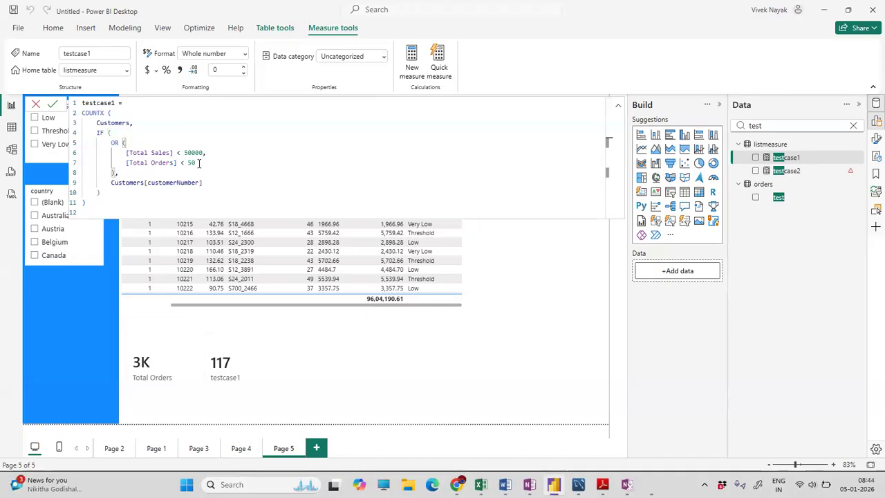
# - Review each OR condition in turn, and highlight the customerNumber column that IF returns for matching customers
pyautogui.click(217, 152)
pyautogui.hotkey('shift', 'Home')
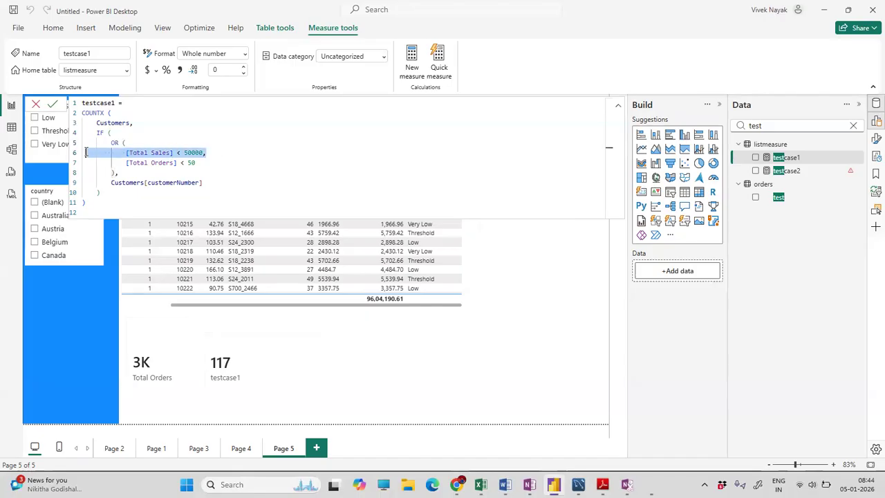
pyautogui.click(204, 164)
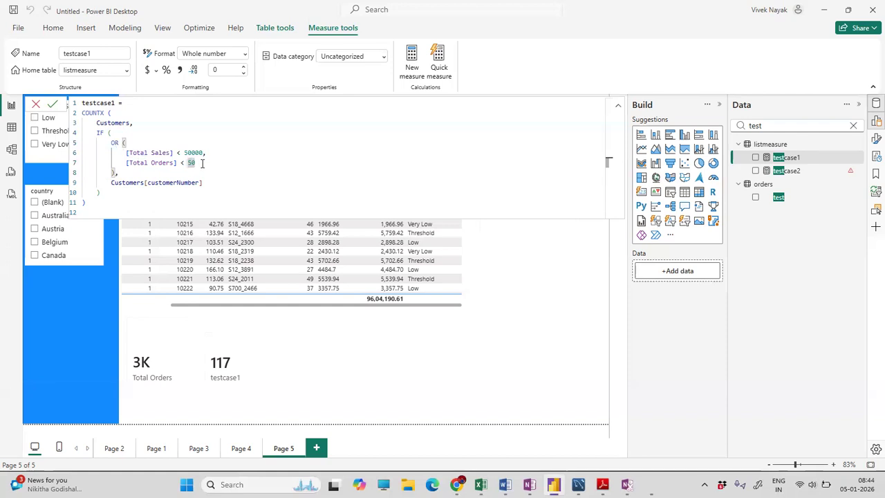
pyautogui.moveTo(119, 173); pyautogui.dragTo(76, 151)
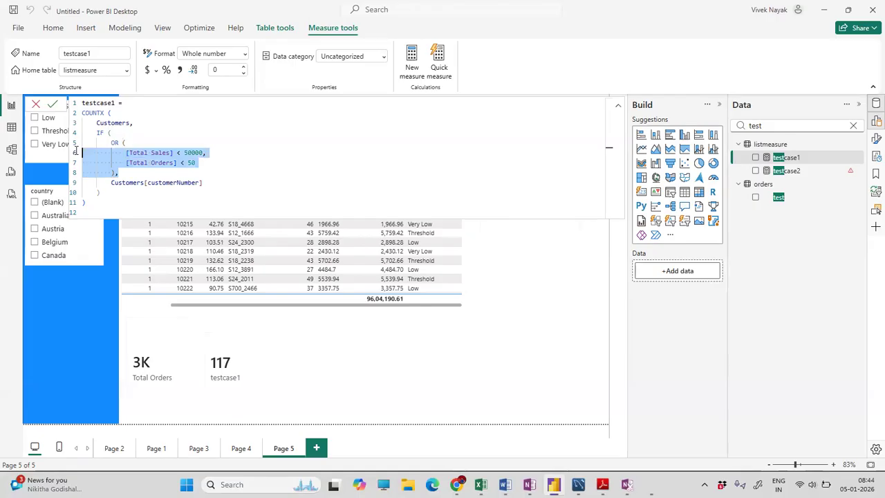
pyautogui.moveTo(148, 182); pyautogui.dragTo(198, 182)
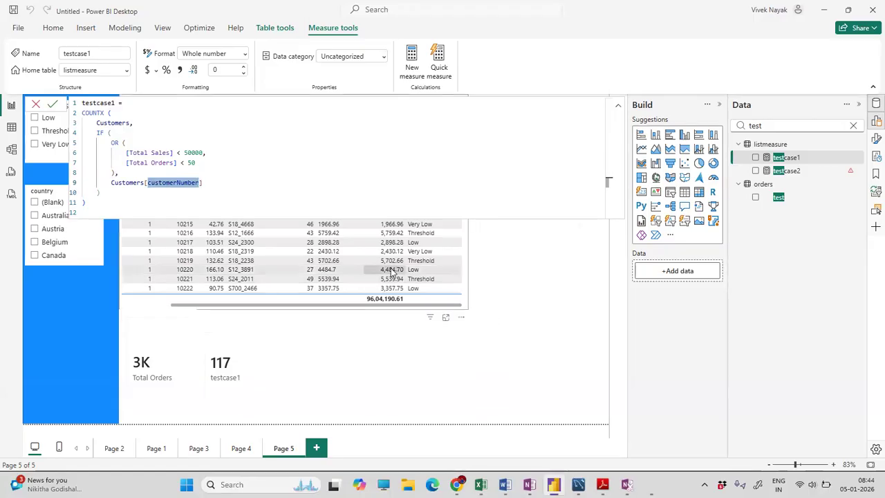
# - Check the order rows in the table visual against the 50000 sales threshold, and close the testcase1 formula
pyautogui.scroll(5, 393, 260)
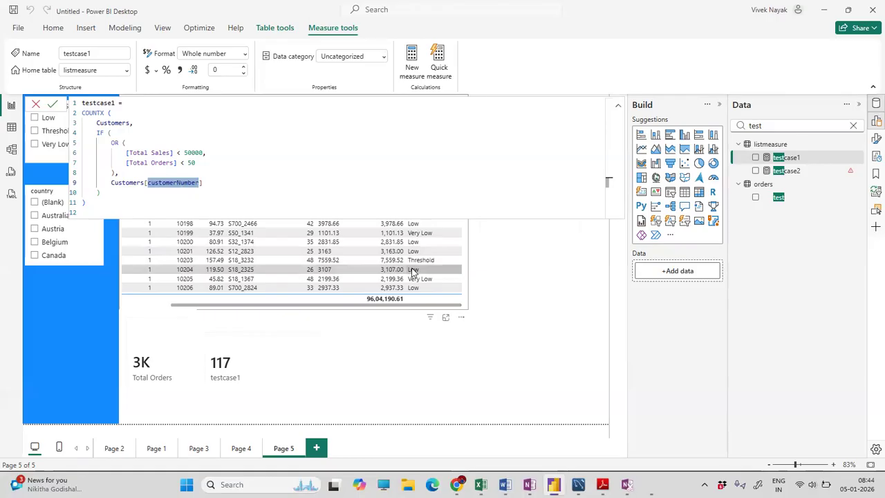
pyautogui.scroll(-10, 394, 271)
pyautogui.scroll(-9, 380, 272)
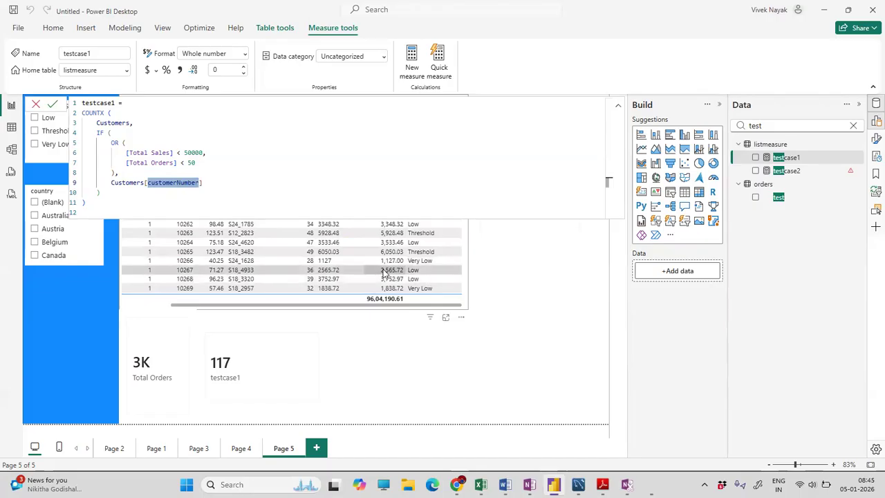
pyautogui.moveTo(204, 153); pyautogui.dragTo(186, 154)
pyautogui.click(204, 173)
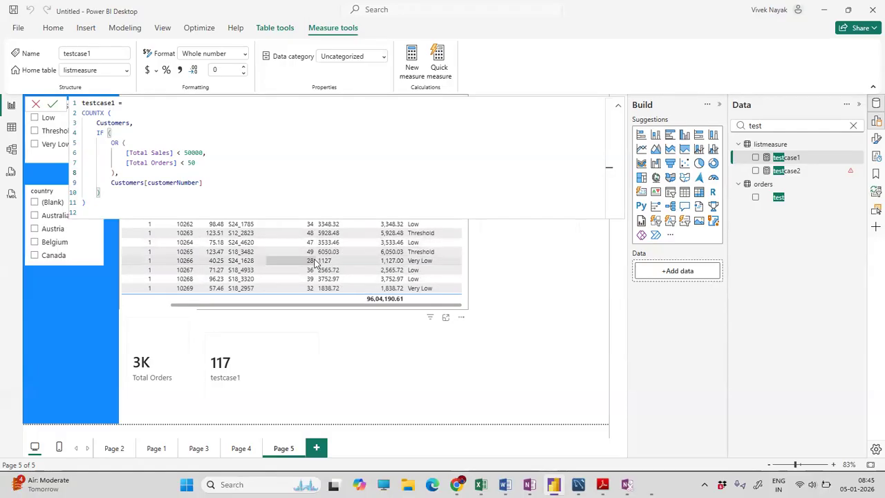
pyautogui.scroll(-4, 423, 293)
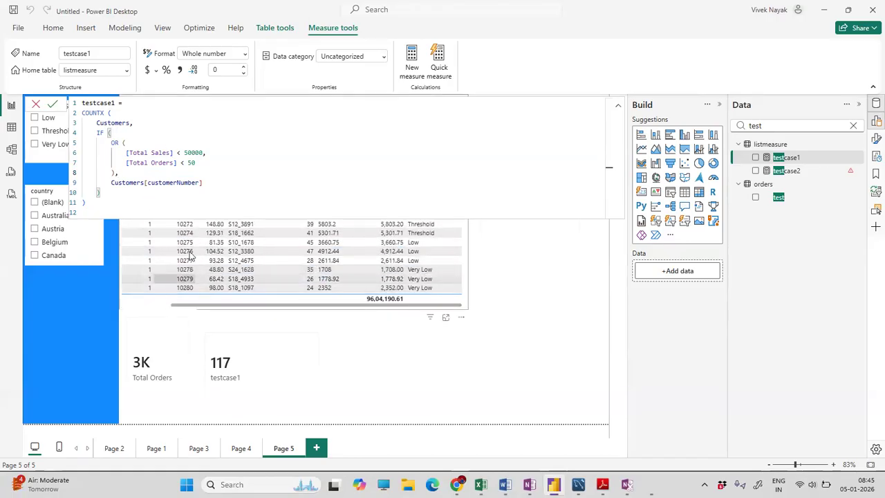
pyautogui.click(385, 356)
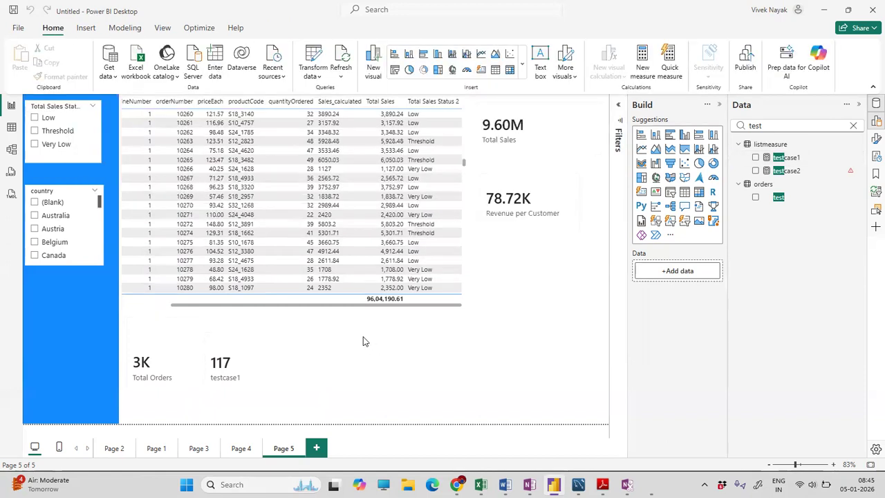
# - Switch to the OneNote notes and handwrite an underlined COUNT heading below the SWITCH example, with an arrow down to a short note
pyautogui.moveTo(529, 484)
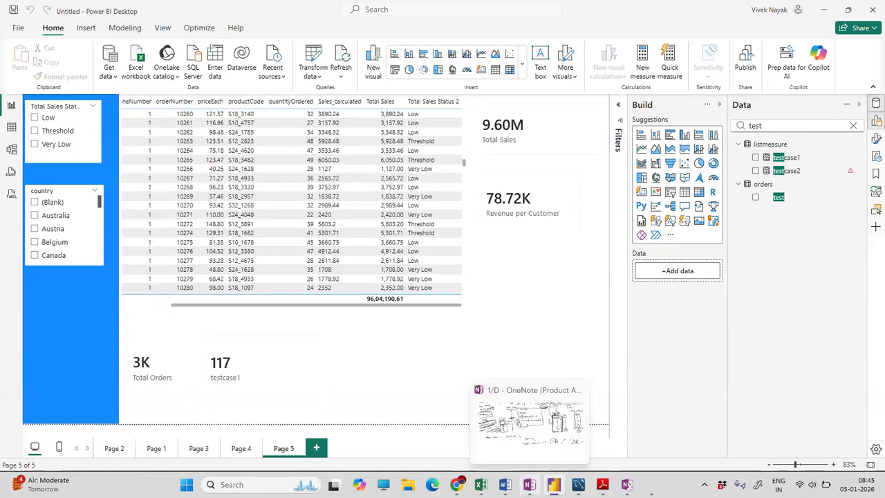
pyautogui.click(496, 435)
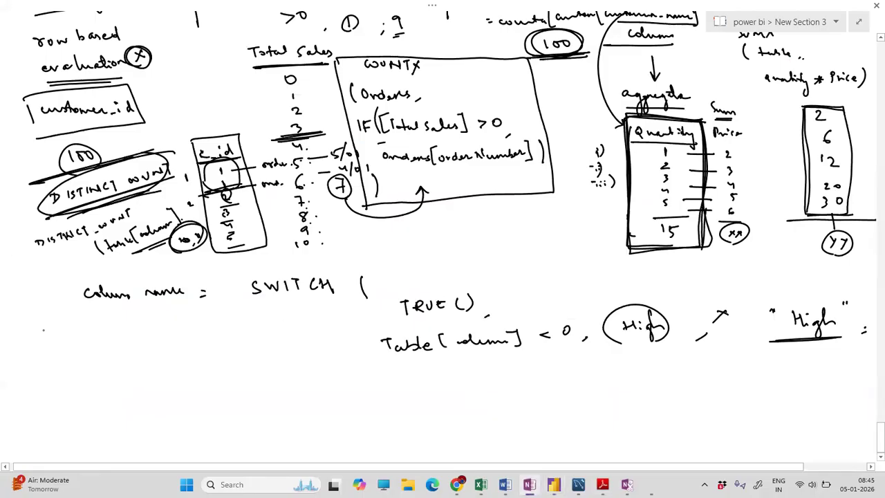
pyautogui.moveTo(56, 336); pyautogui.dragTo(88, 342)
pyautogui.moveTo(44, 349)
pyautogui.mouseDown()
pyautogui.moveTo(101, 347)
pyautogui.moveTo(70, 377)
pyautogui.mouseUp()
pyautogui.moveTo(67, 369); pyautogui.dragTo(80, 369)
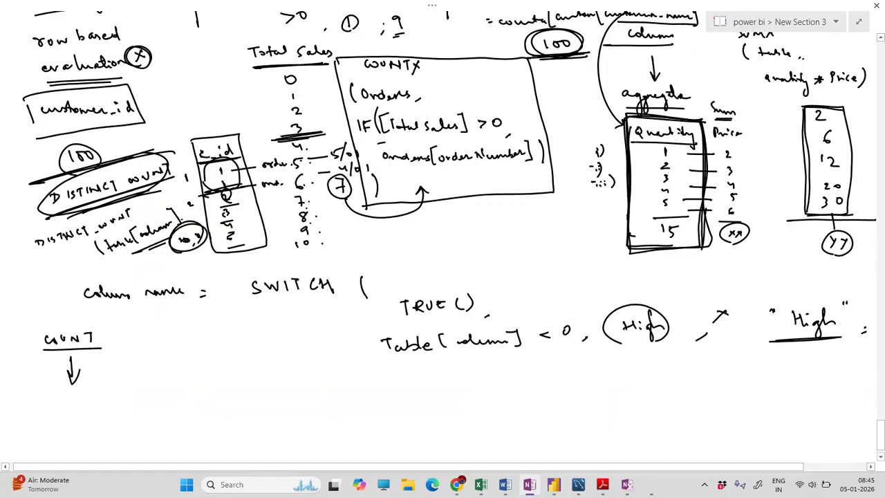
pyautogui.moveTo(45, 405)
pyautogui.mouseDown()
pyautogui.moveTo(72, 410)
pyautogui.moveTo(74, 399)
pyautogui.moveTo(95, 412)
pyautogui.moveTo(123, 409)
pyautogui.mouseUp()
# - Handwrite a COUNTX heading beside COUNT, draw four row lines under it, and mark them 1, x, x and 2
pyautogui.moveTo(162, 338)
pyautogui.mouseDown()
pyautogui.moveTo(212, 332)
pyautogui.moveTo(227, 341)
pyautogui.mouseUp()
pyautogui.moveTo(147, 351); pyautogui.dragTo(246, 348)
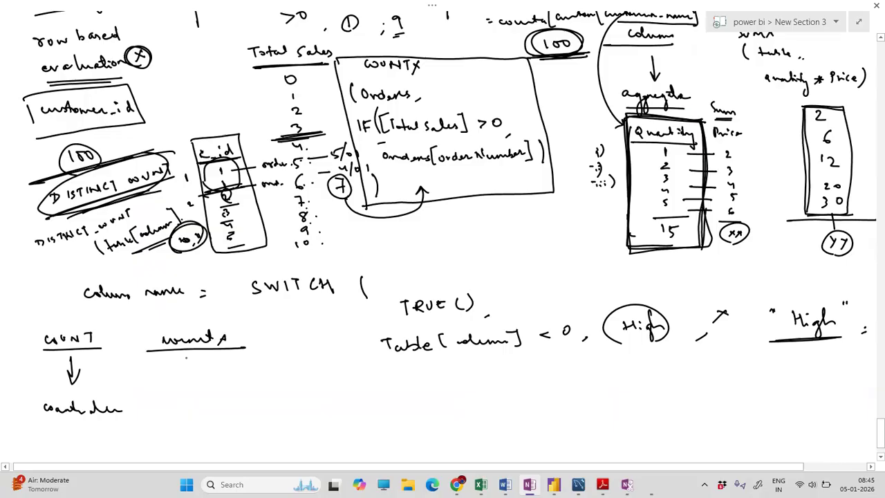
pyautogui.moveTo(166, 367); pyautogui.dragTo(269, 360)
pyautogui.moveTo(175, 378)
pyautogui.mouseDown()
pyautogui.moveTo(268, 373)
pyautogui.moveTo(261, 384)
pyautogui.mouseUp()
pyautogui.moveTo(180, 400); pyautogui.dragTo(276, 392)
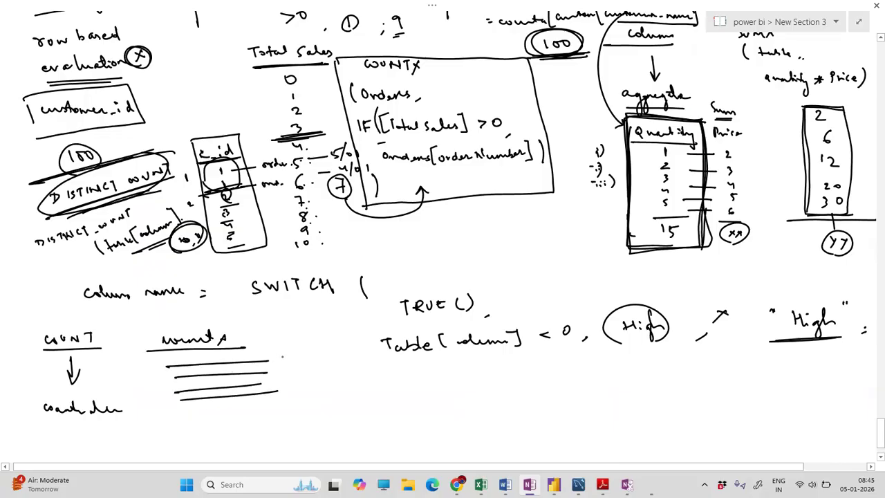
pyautogui.moveTo(289, 344); pyautogui.dragTo(287, 346)
pyautogui.moveTo(289, 349); pyautogui.dragTo(276, 385)
pyautogui.moveTo(278, 376)
pyautogui.mouseDown()
pyautogui.moveTo(298, 396)
pyautogui.moveTo(280, 404)
pyautogui.mouseUp()
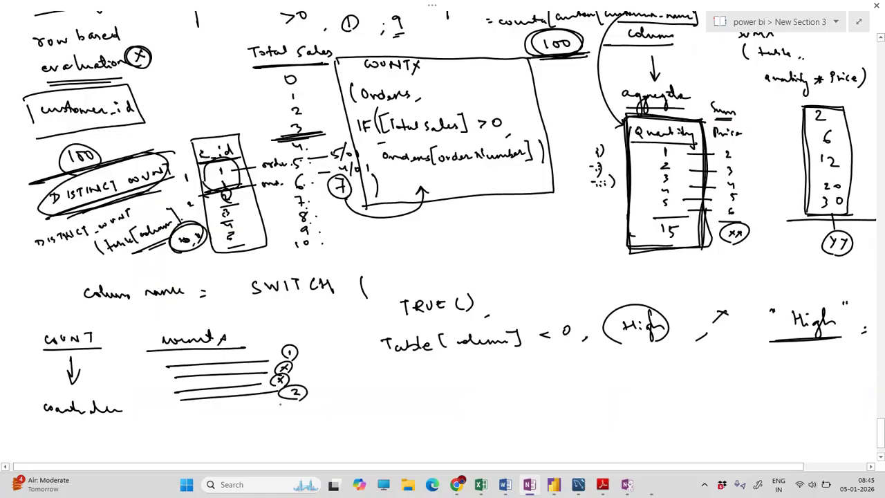
# - Add a fifth row line numbered 3 to the COUNTX sketch, and tick the three counted rows
pyautogui.moveTo(181, 408); pyautogui.dragTo(251, 407)
pyautogui.moveTo(158, 358); pyautogui.dragTo(176, 356)
pyautogui.moveTo(164, 400)
pyautogui.mouseDown()
pyautogui.moveTo(187, 397)
pyautogui.moveTo(182, 409)
pyautogui.mouseUp()
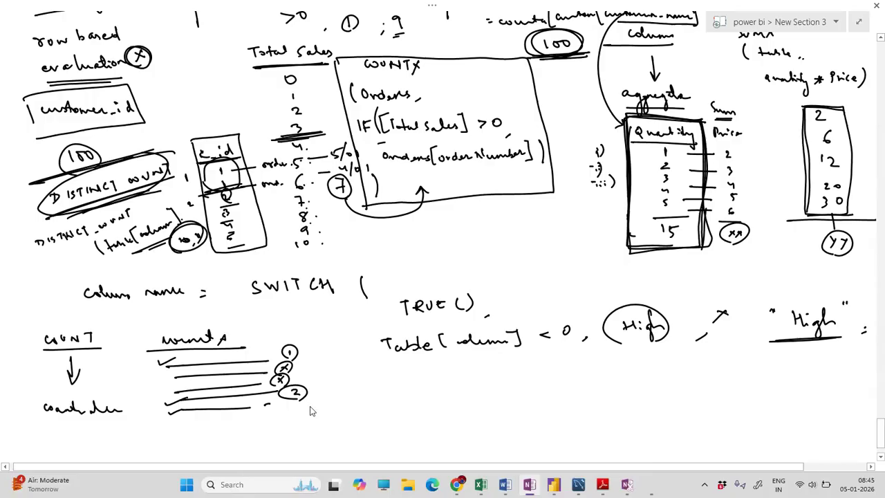
pyautogui.moveTo(265, 403); pyautogui.dragTo(269, 409)
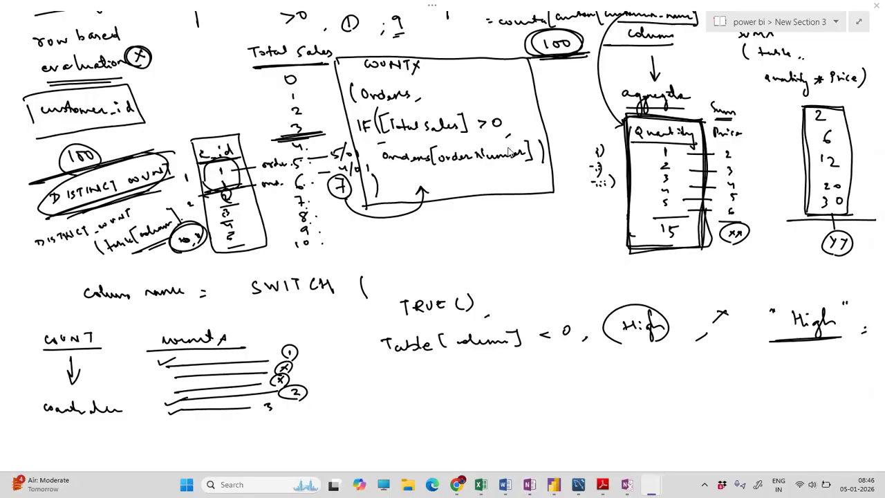